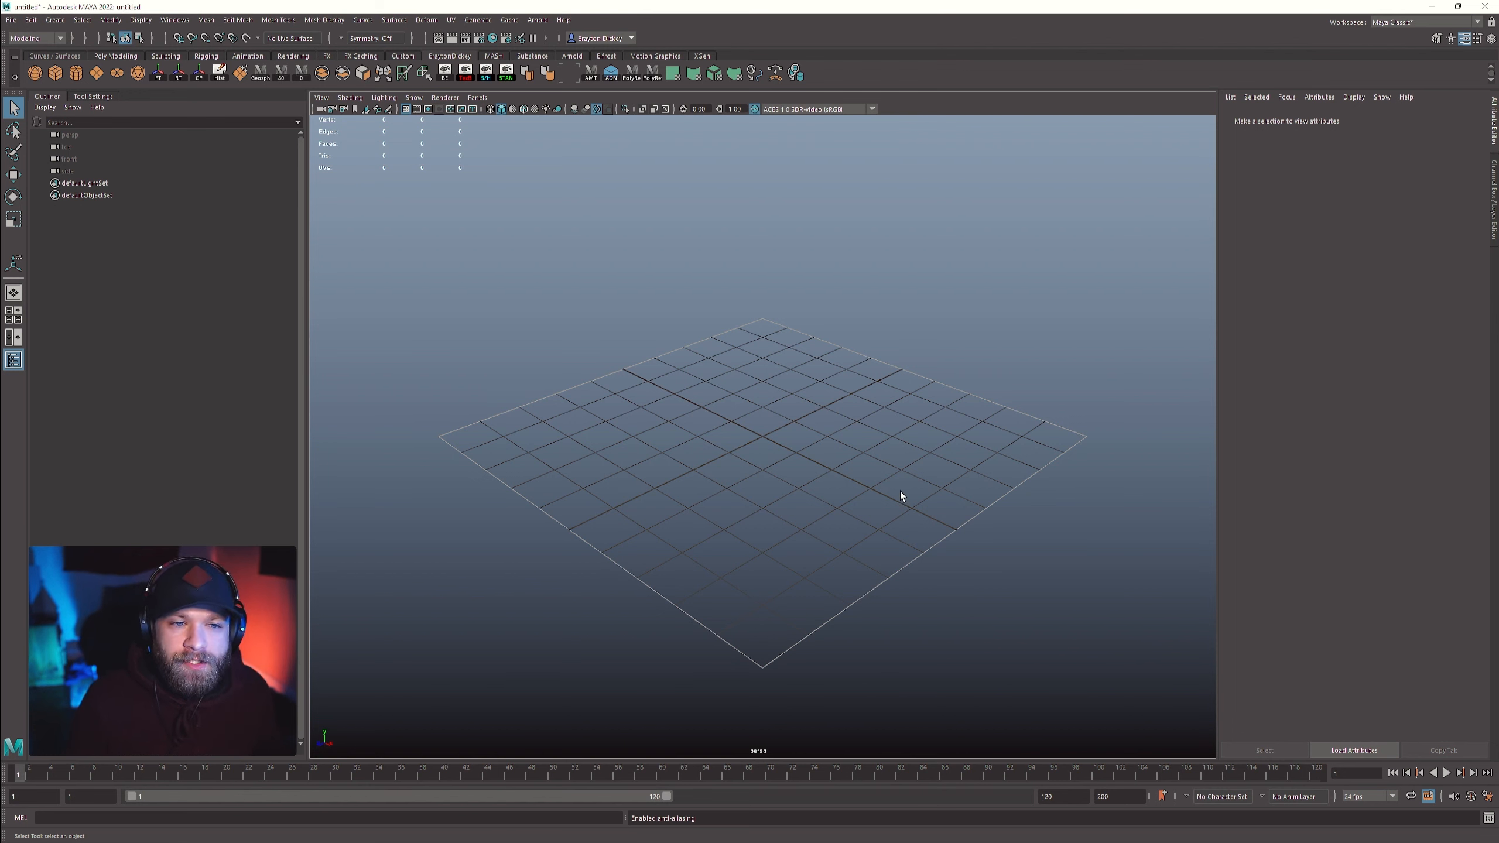
left_click_drag(899, 491, 808, 483, "alt")
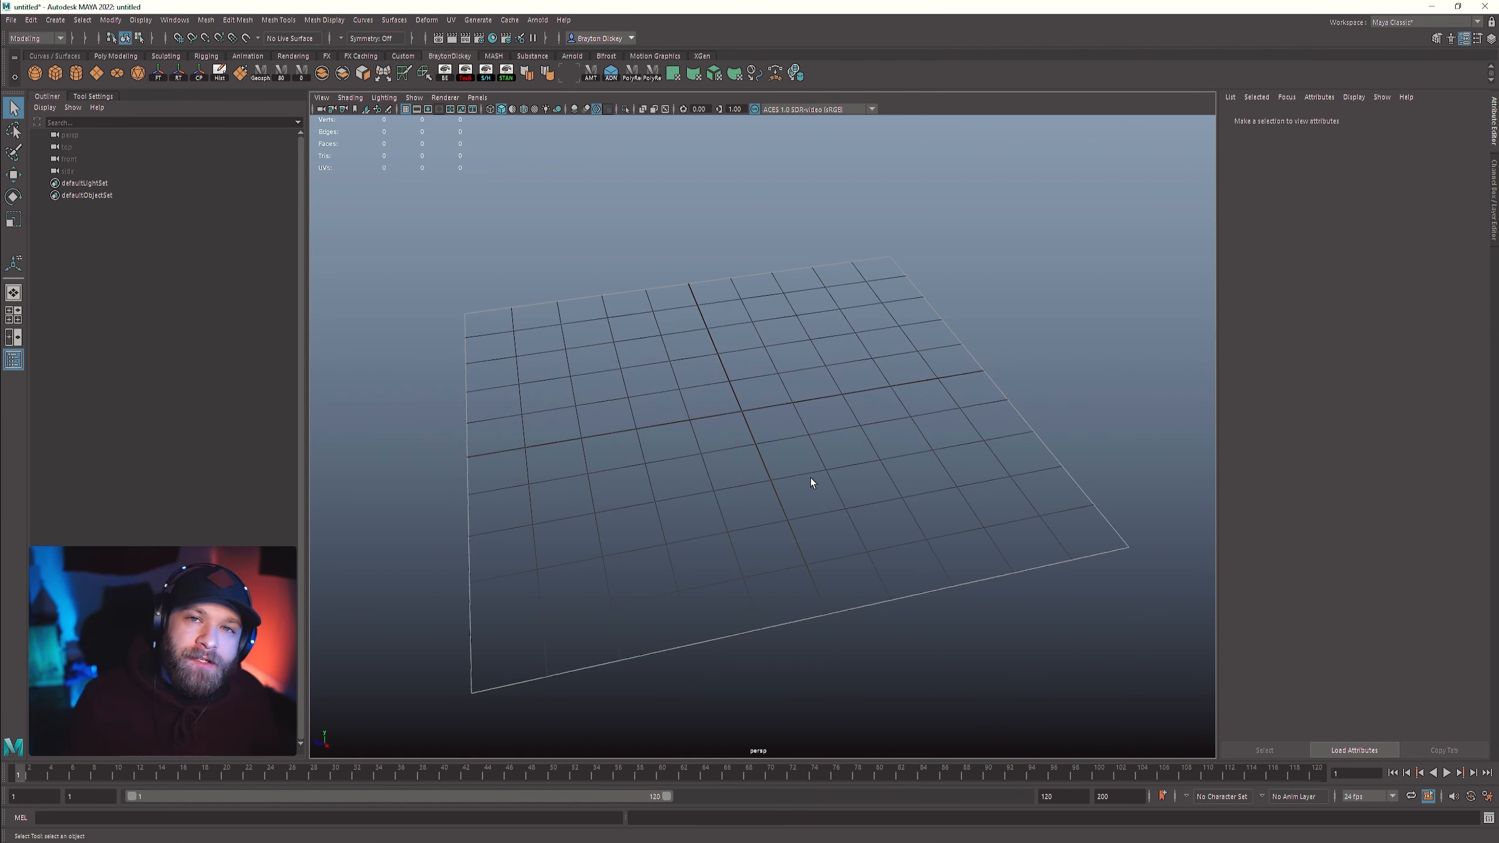
left_click_drag(726, 424, 770, 425, "alt")
right_click_drag(770, 422, 786, 443, "alt")
left_click_drag(786, 443, 788, 460, "alt")
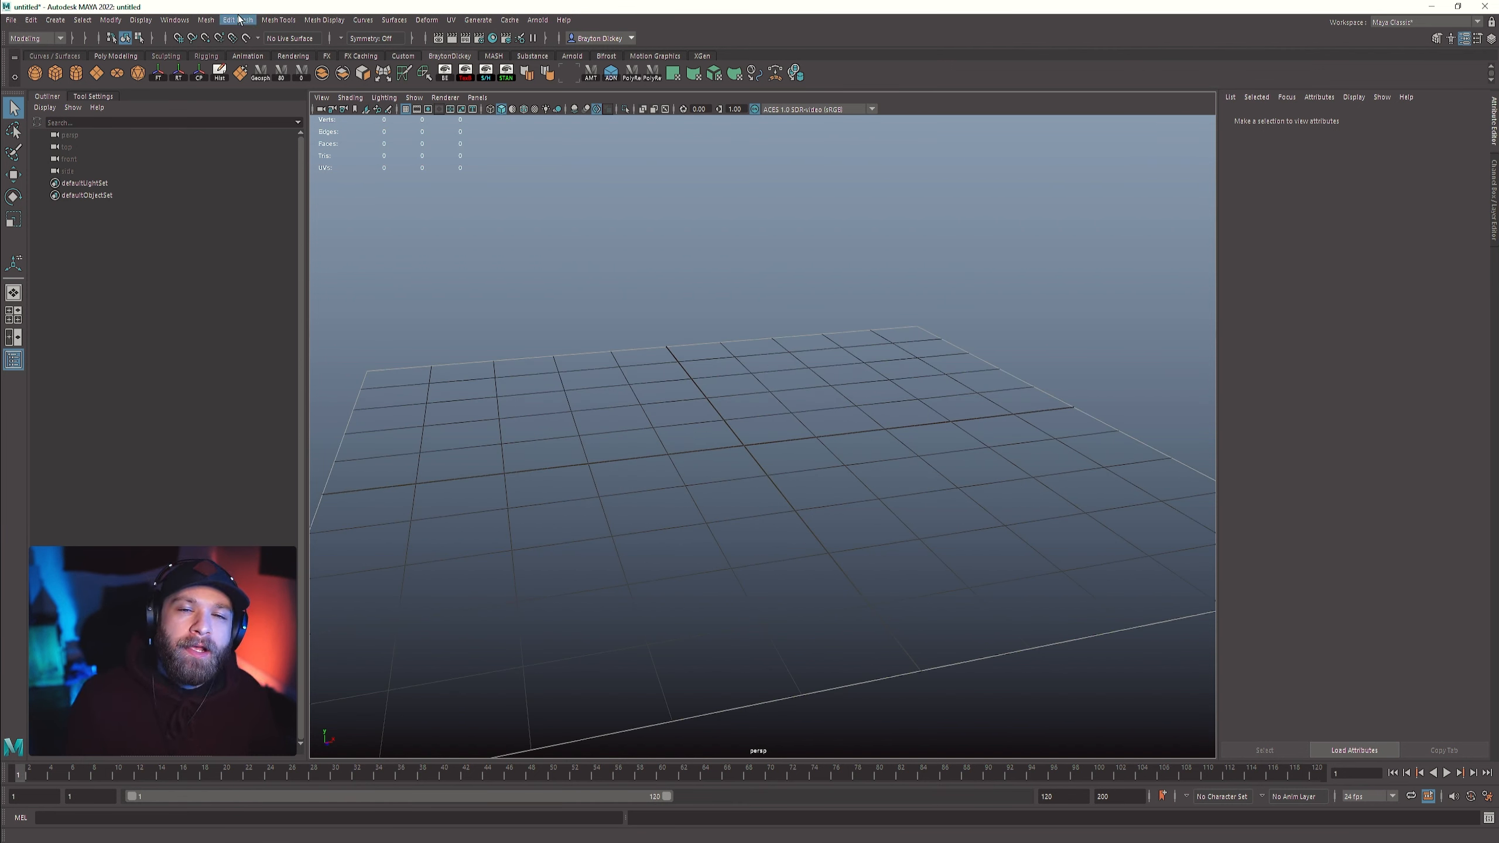
left_click(30, 41)
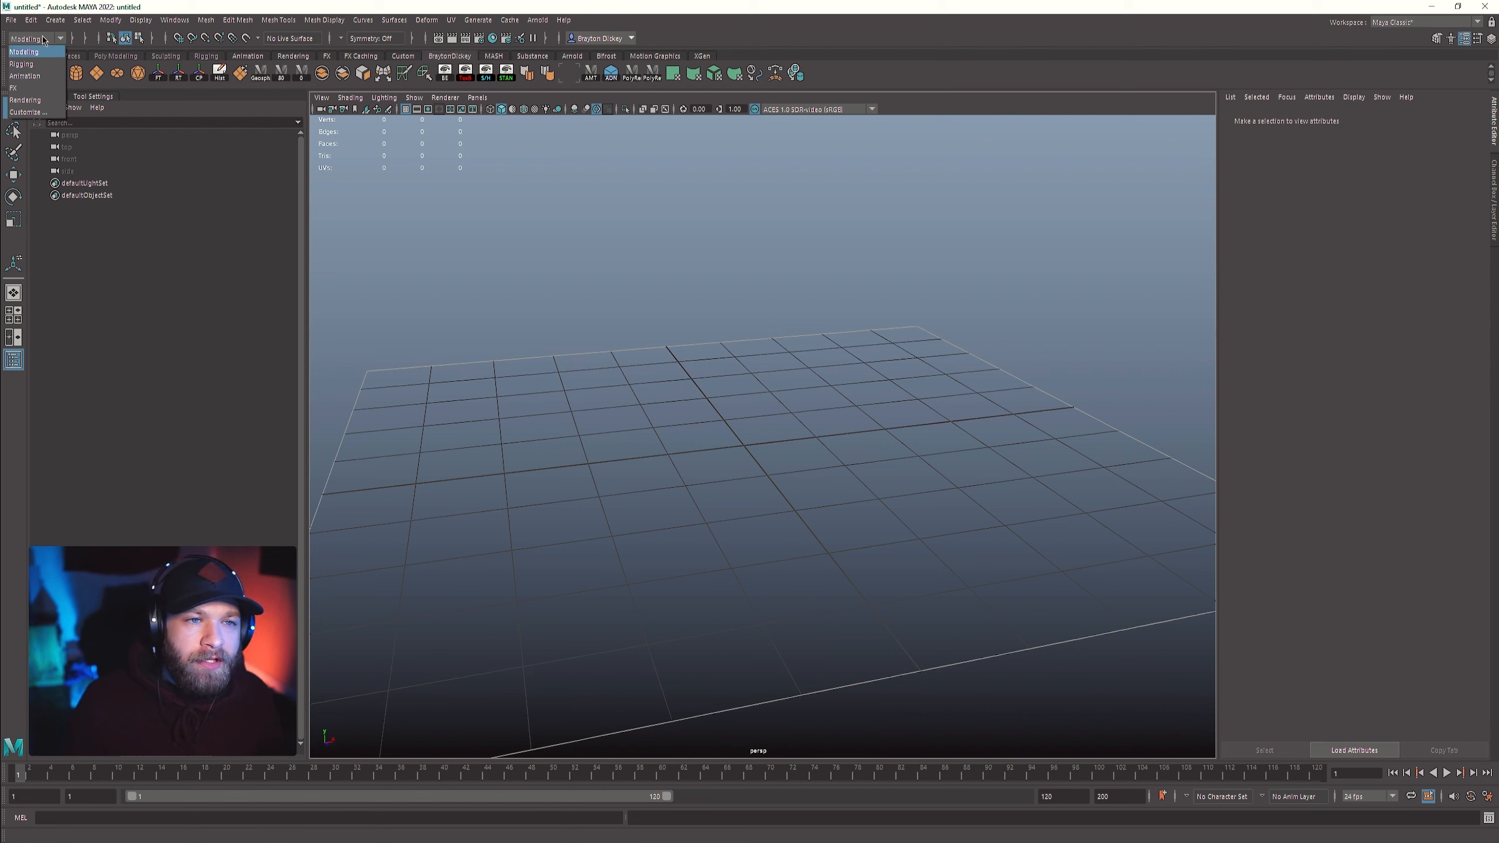
left_click(43, 37)
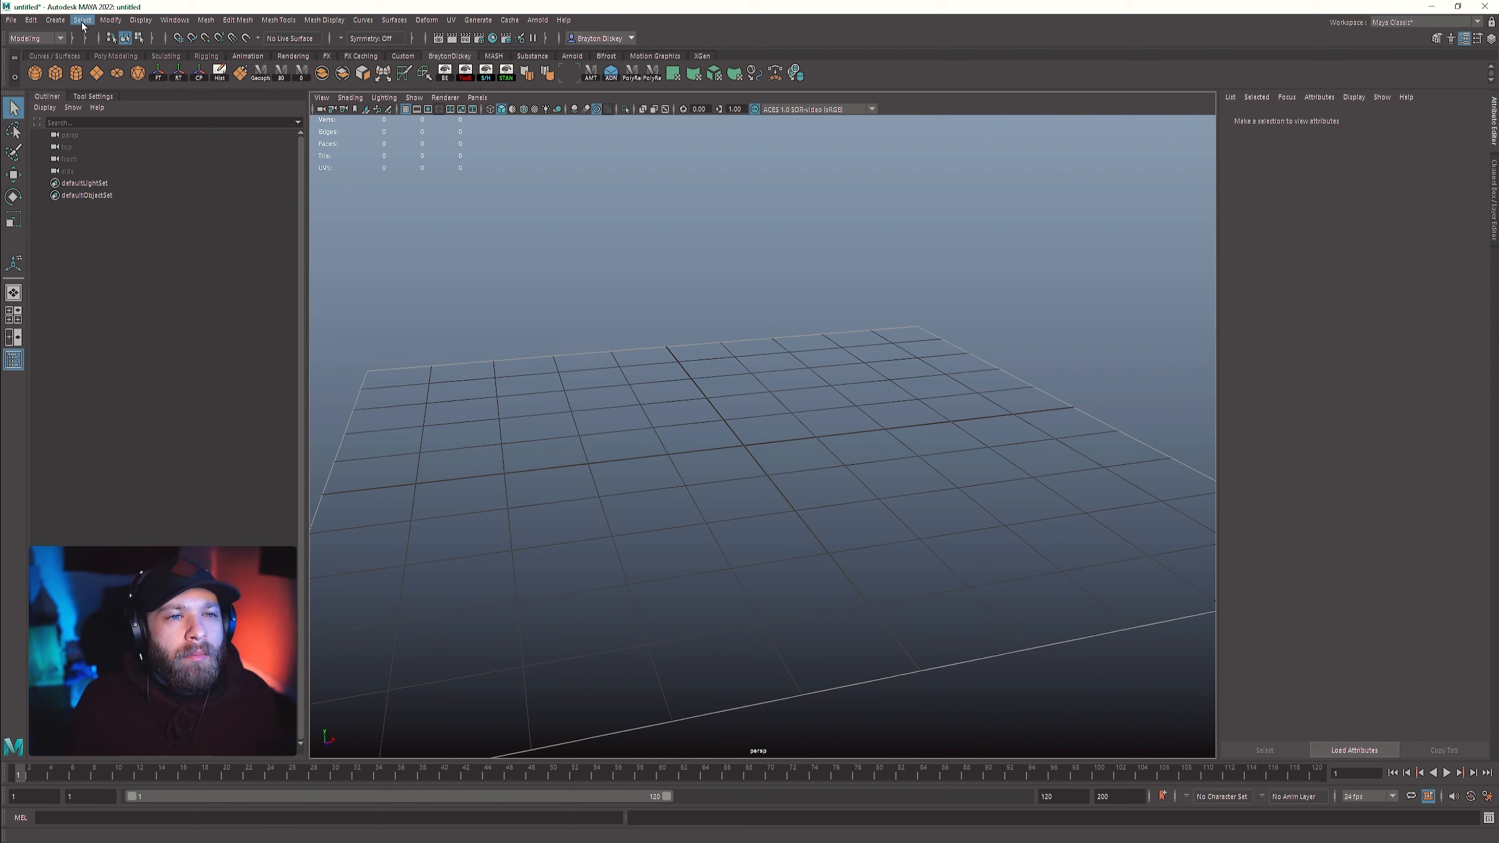
left_click(67, 21)
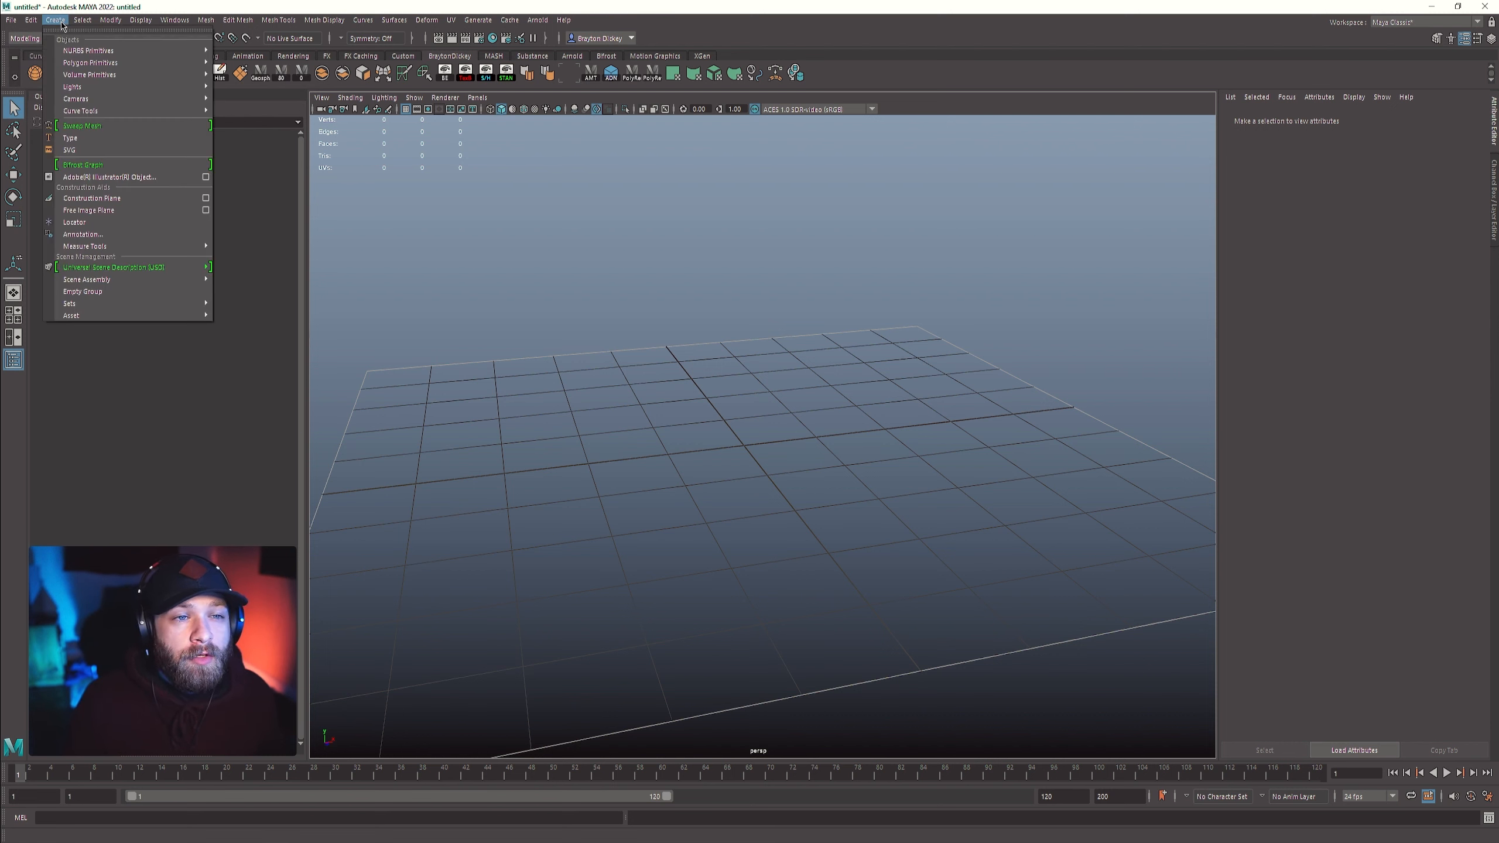
mouse_move(90, 113)
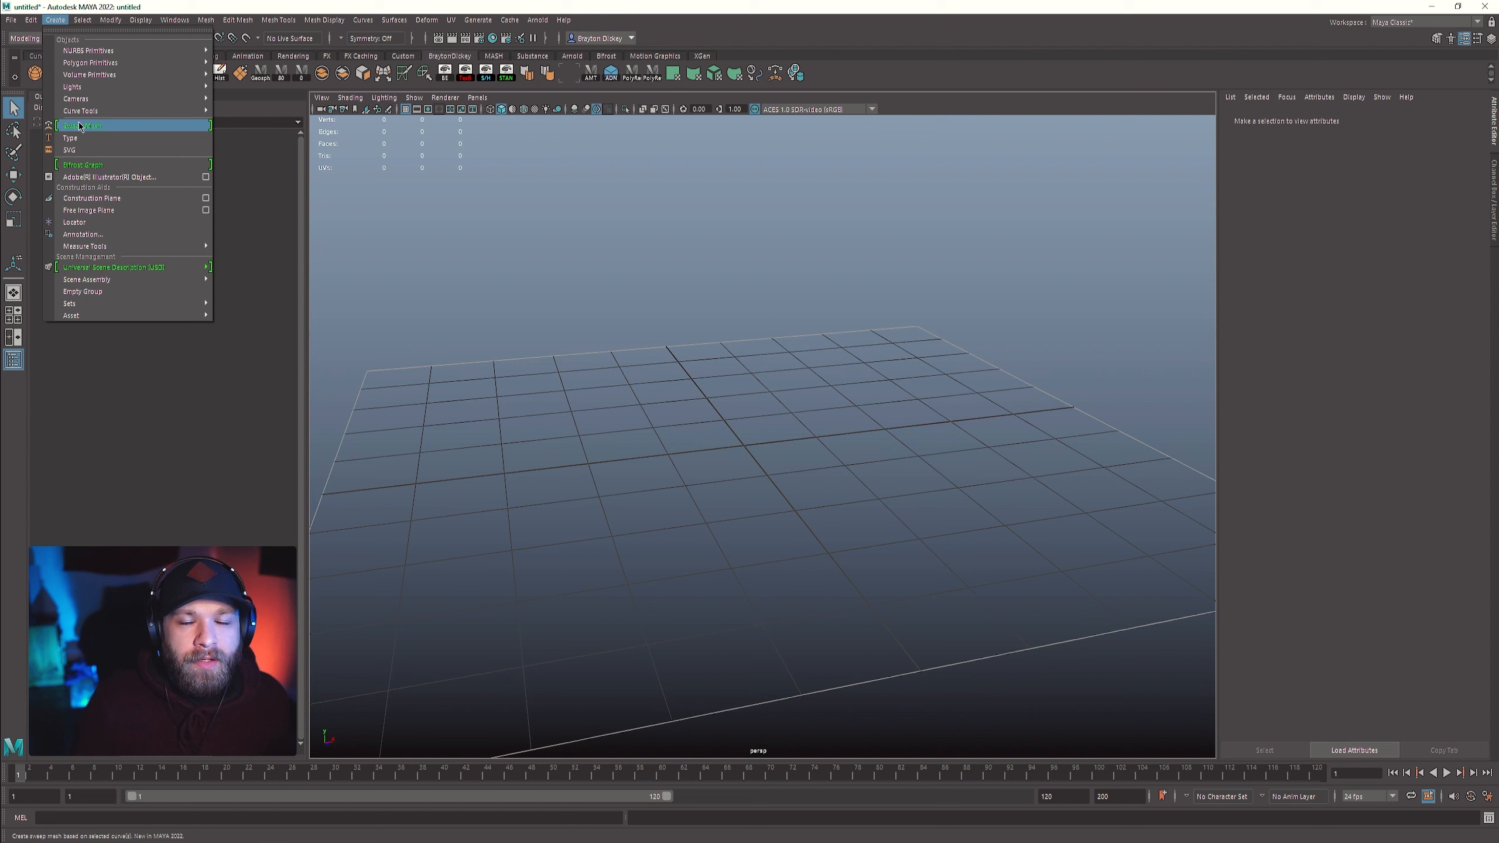
left_click(611, 129)
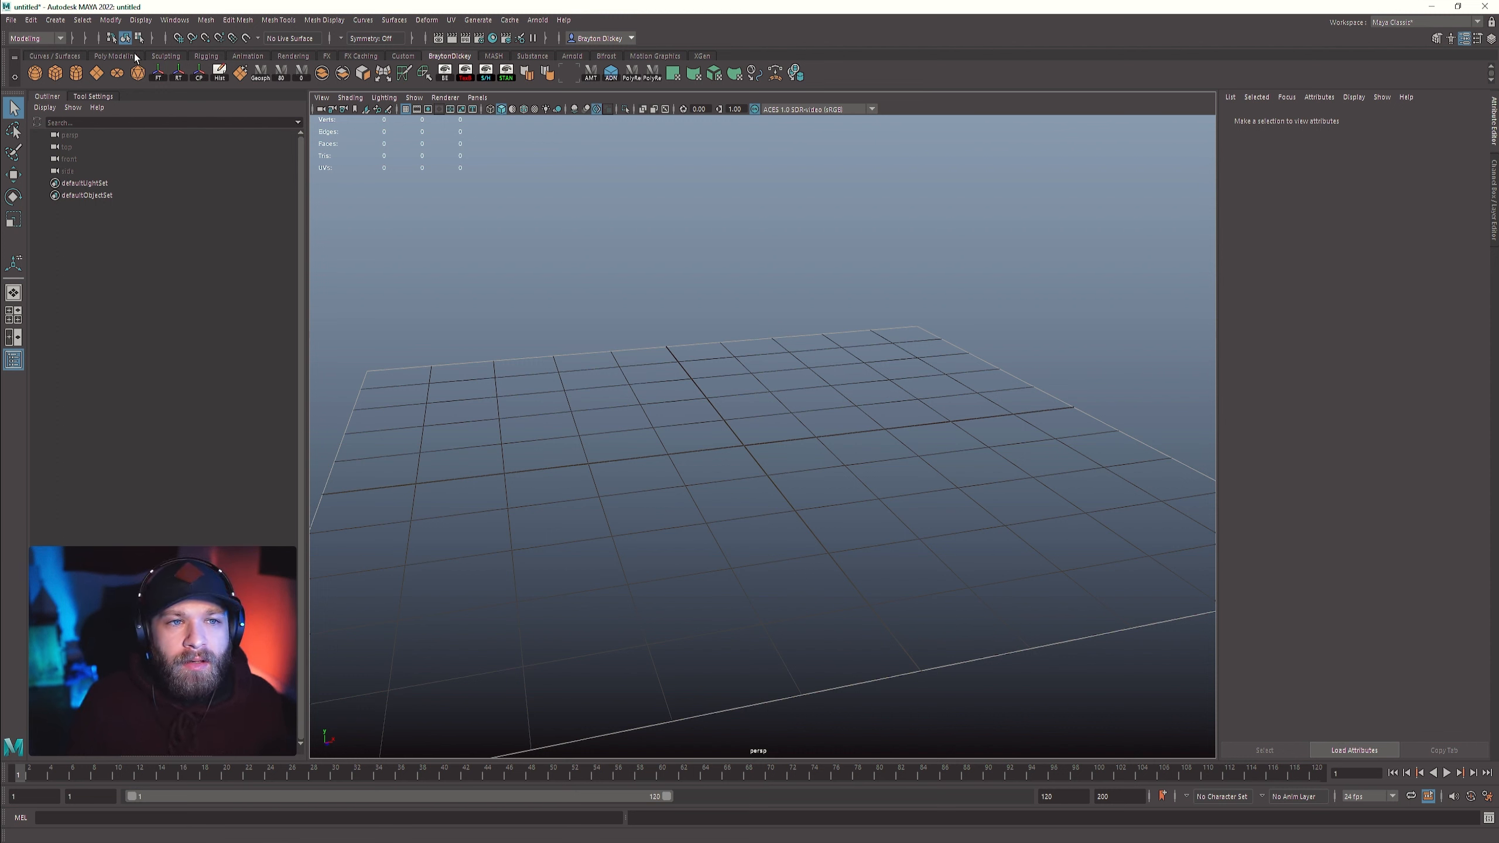
left_click(53, 20)
left_click(52, 20)
left_click(53, 20)
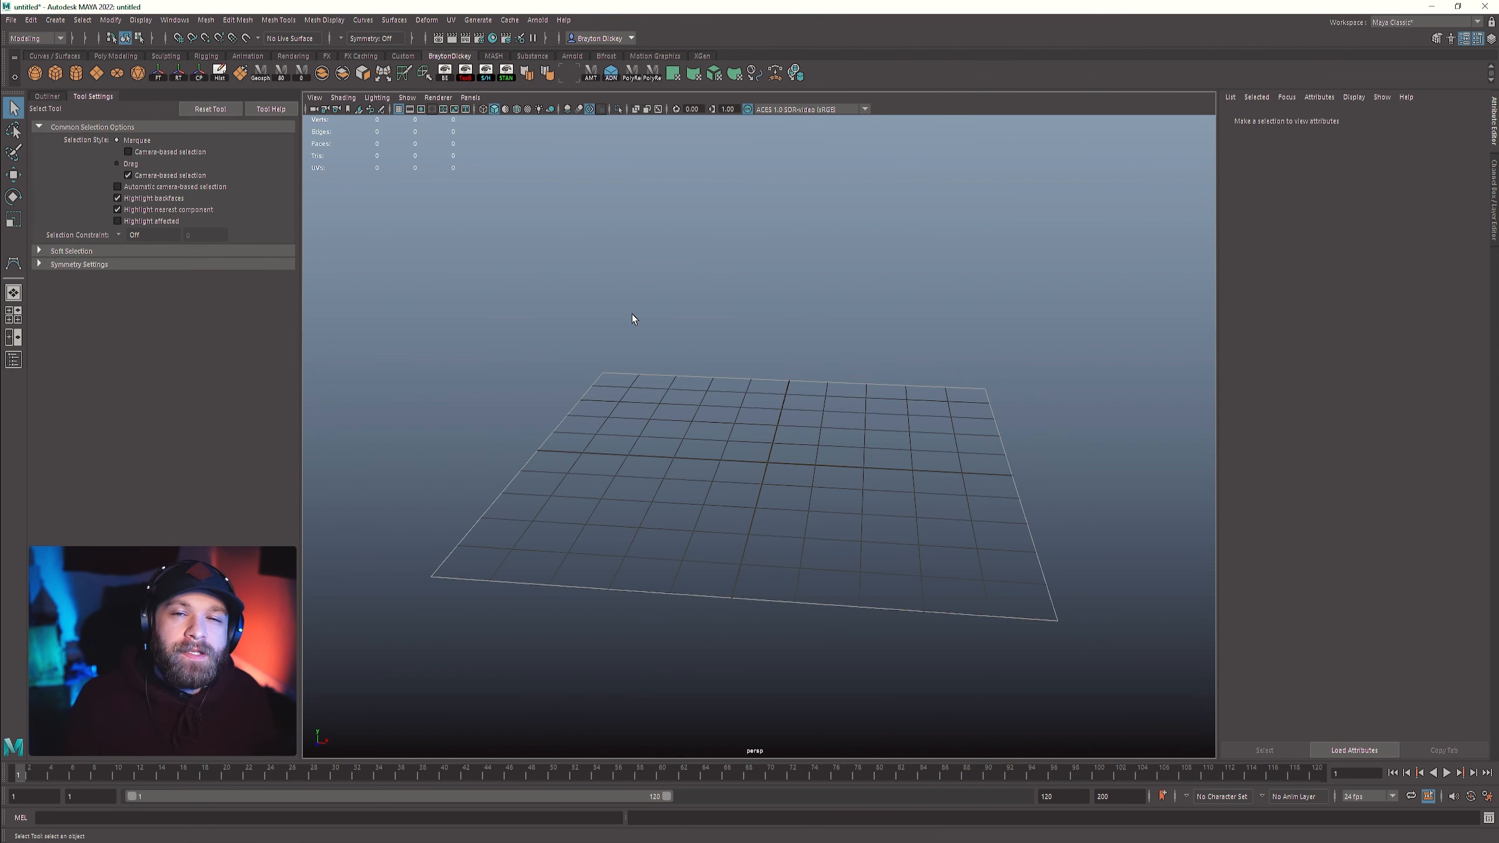
- Switch from the perspective view to a maximised front view and frame the grid origin
scroll(625, 333, "down", 5)
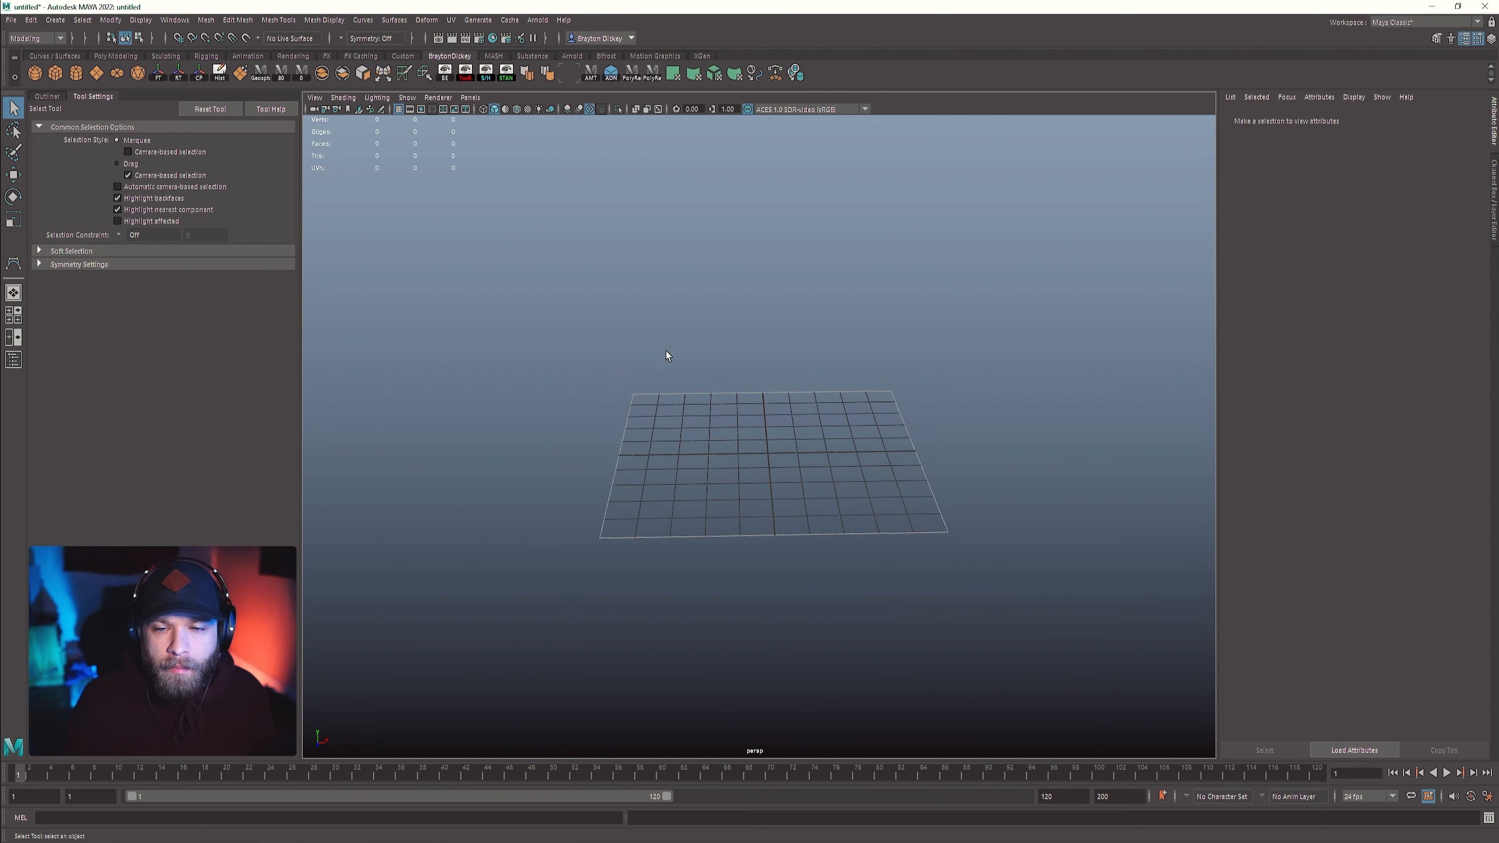
key("space")
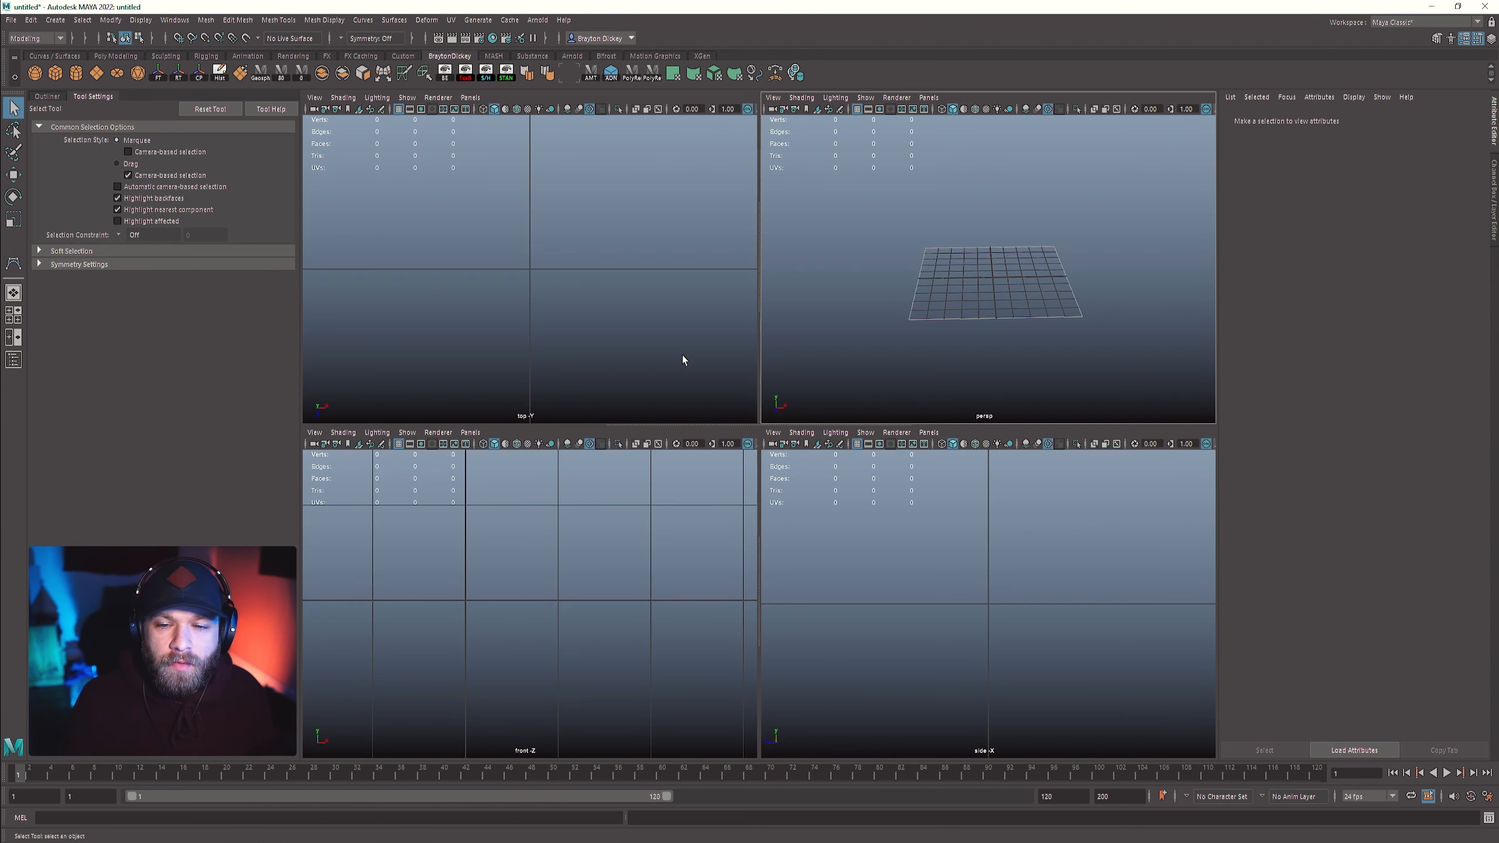
key("space")
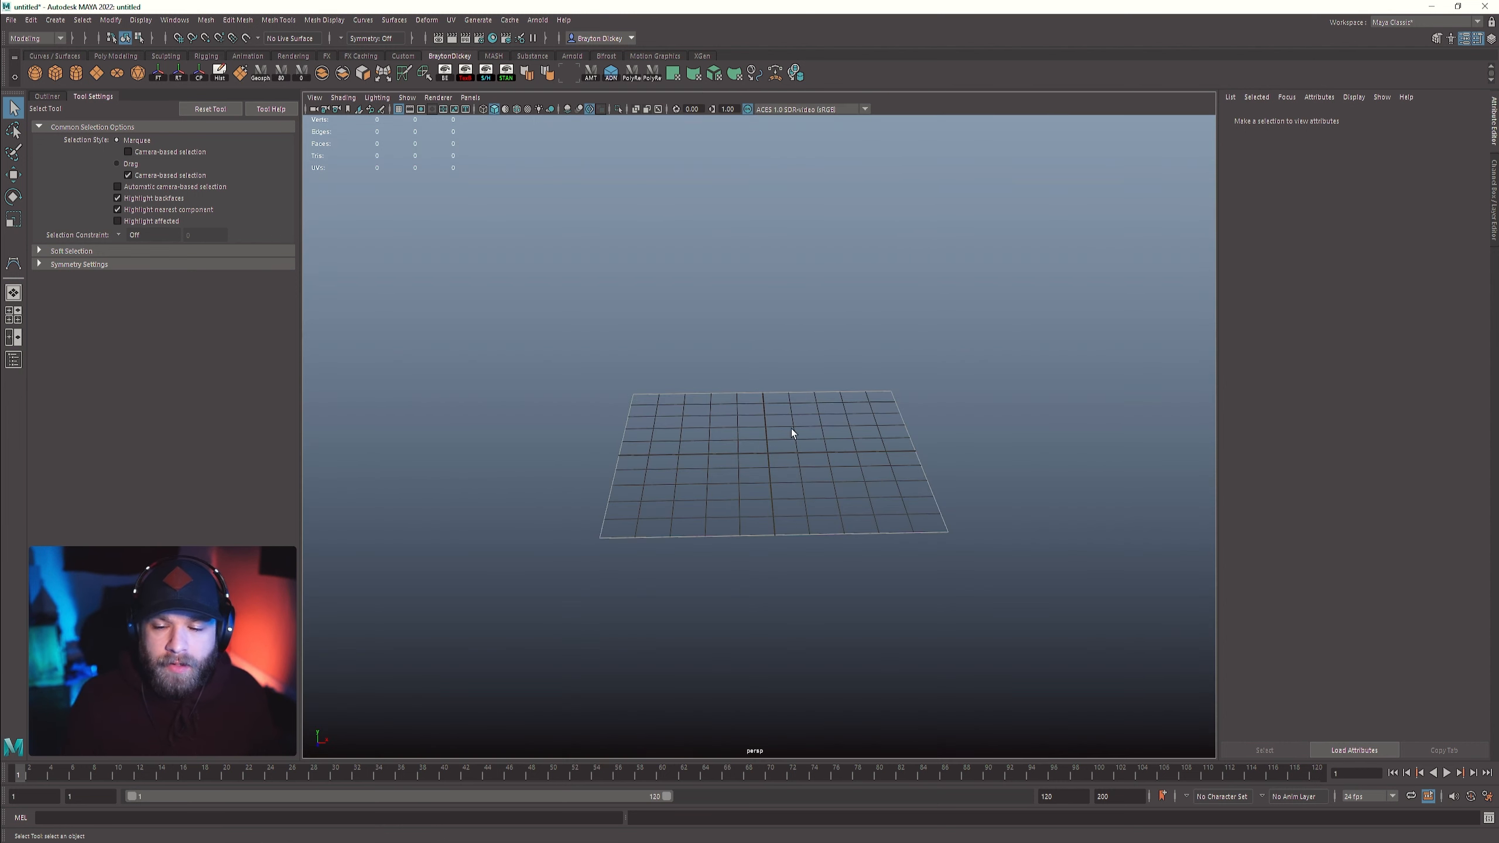
key("space")
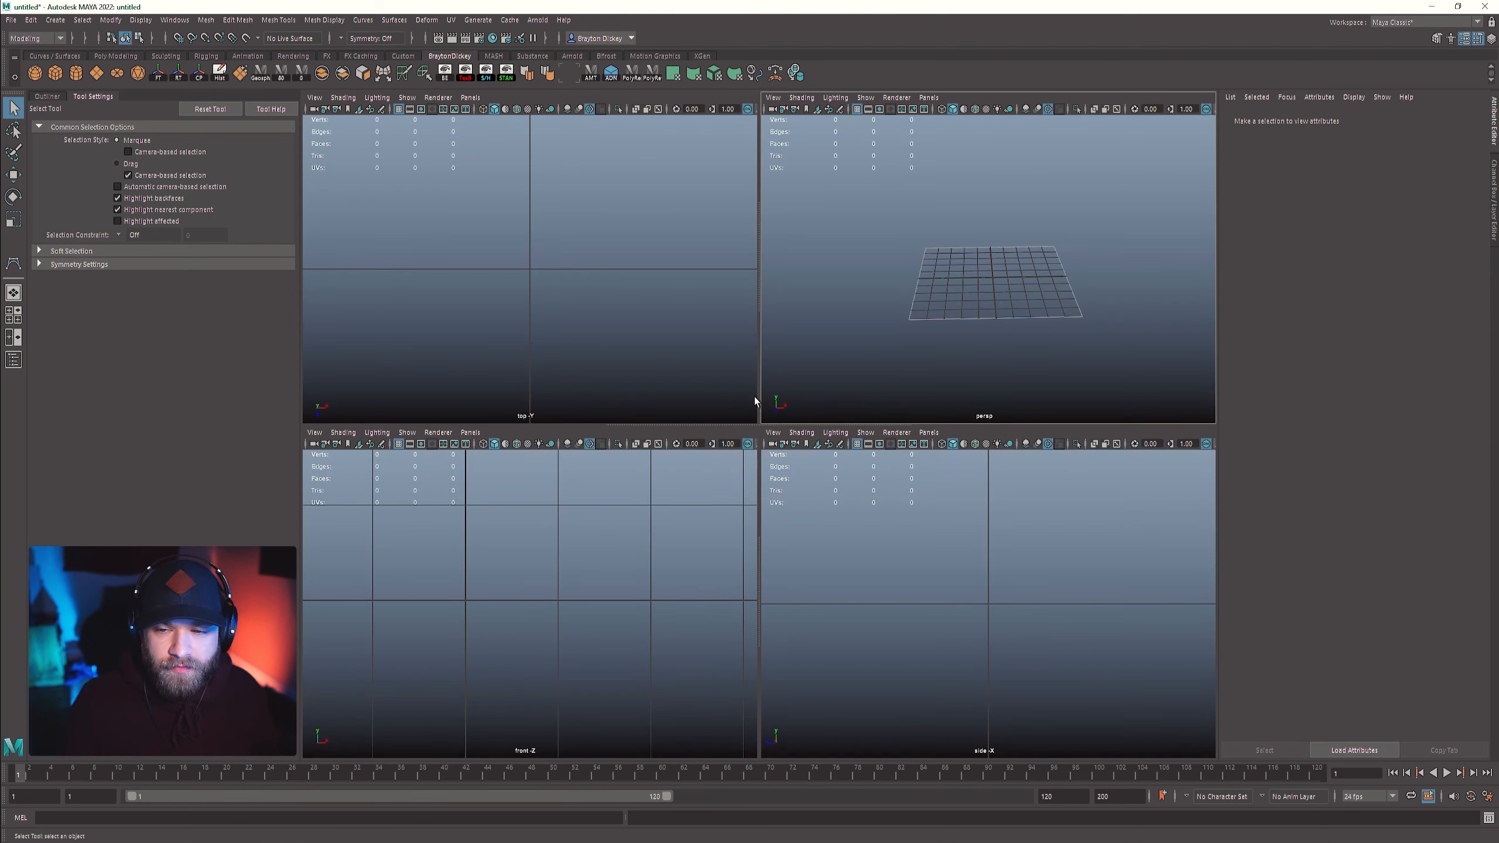
key("space")
key("space")
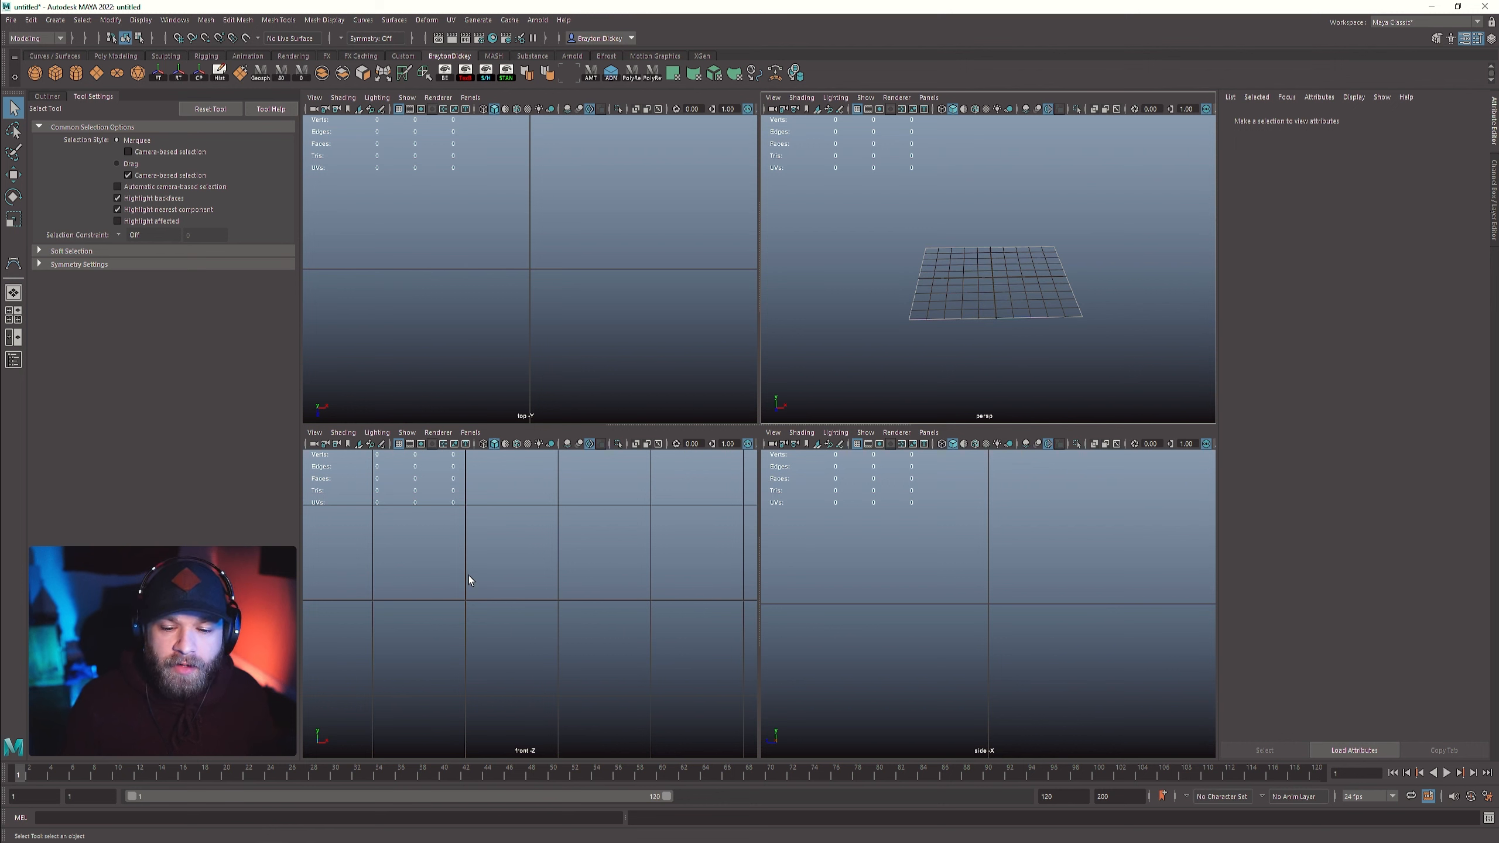
key("space")
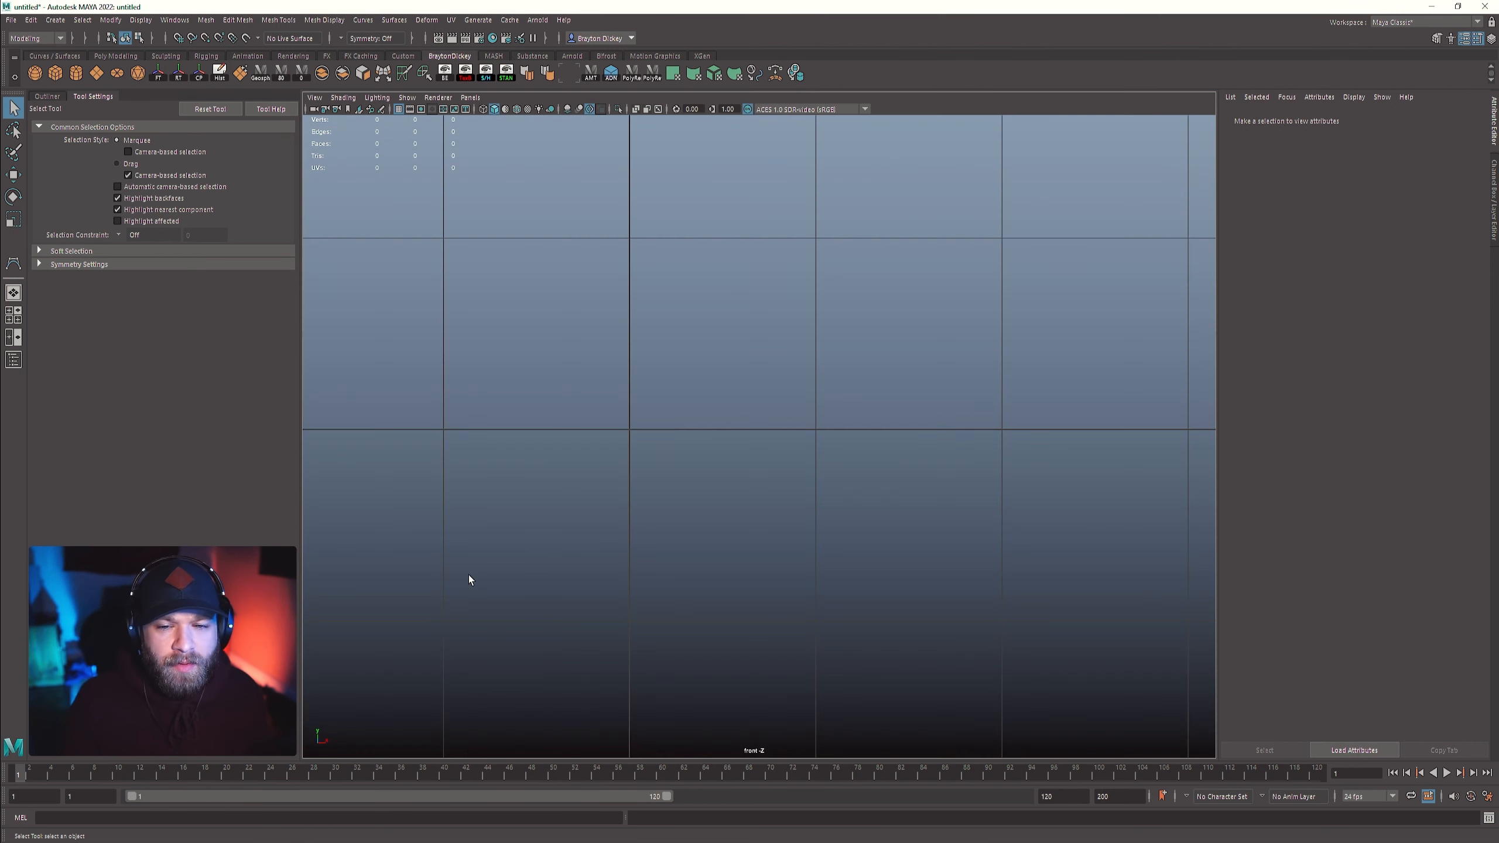
middle_click_drag(671, 319, 719, 392, "alt")
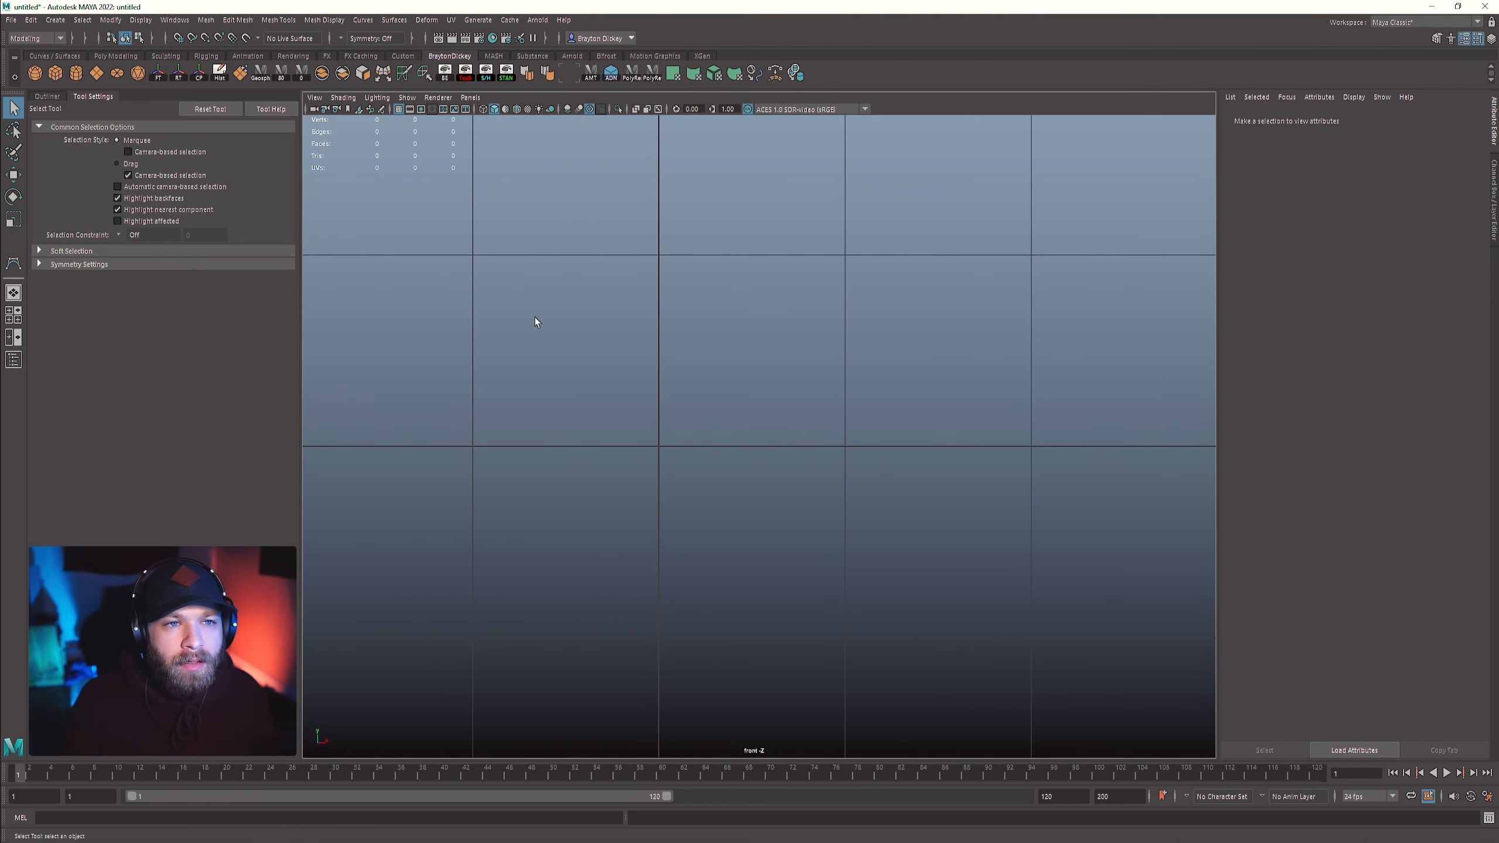
- Draw a multi-point spiral around the origin with the CV Curve Tool at curve degree 1 Linear, and delete it
left_click(56, 20)
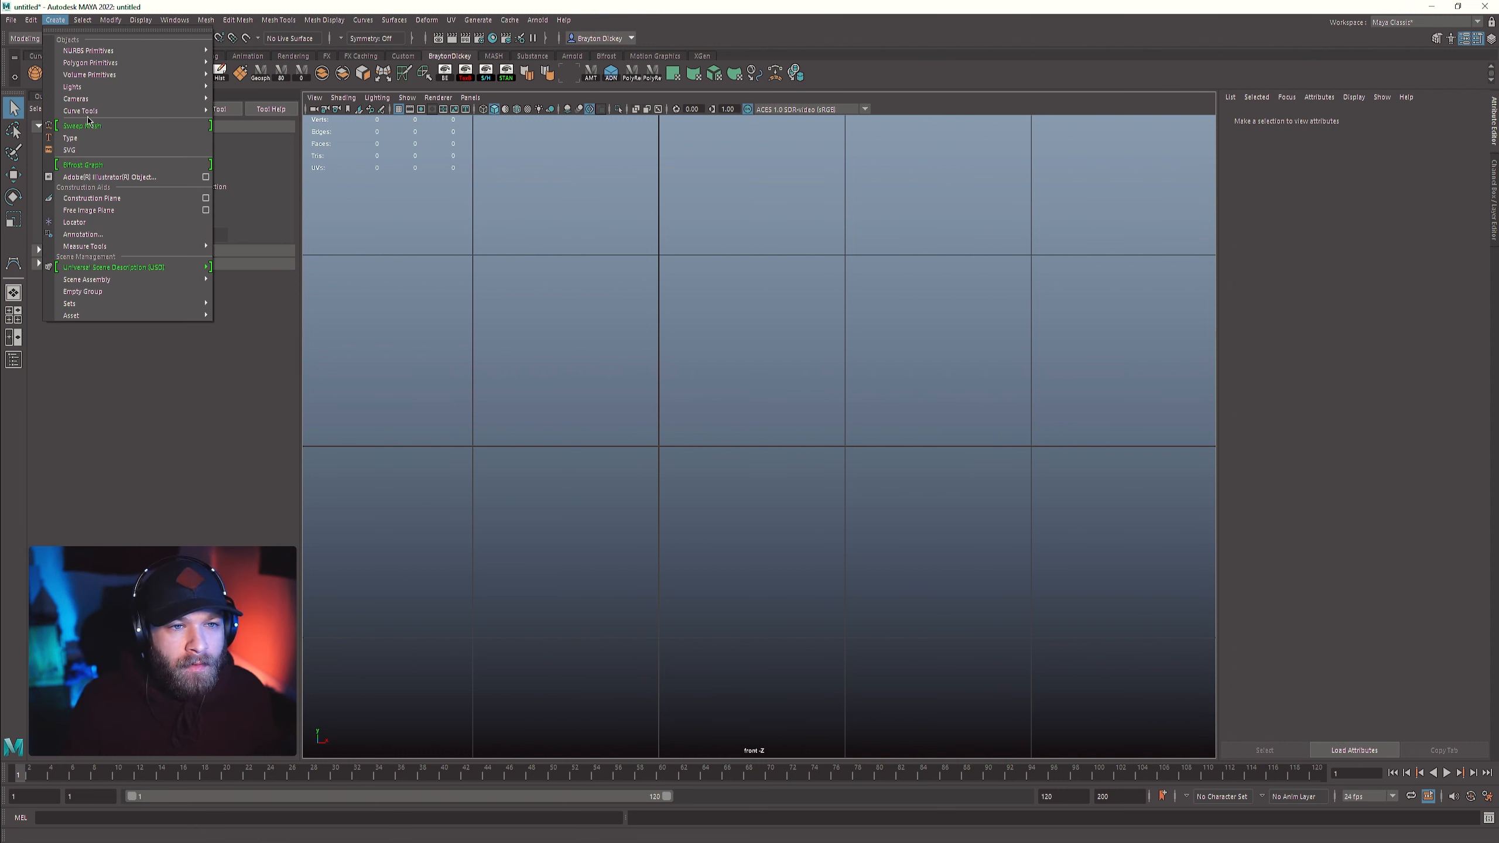
mouse_move(91, 119)
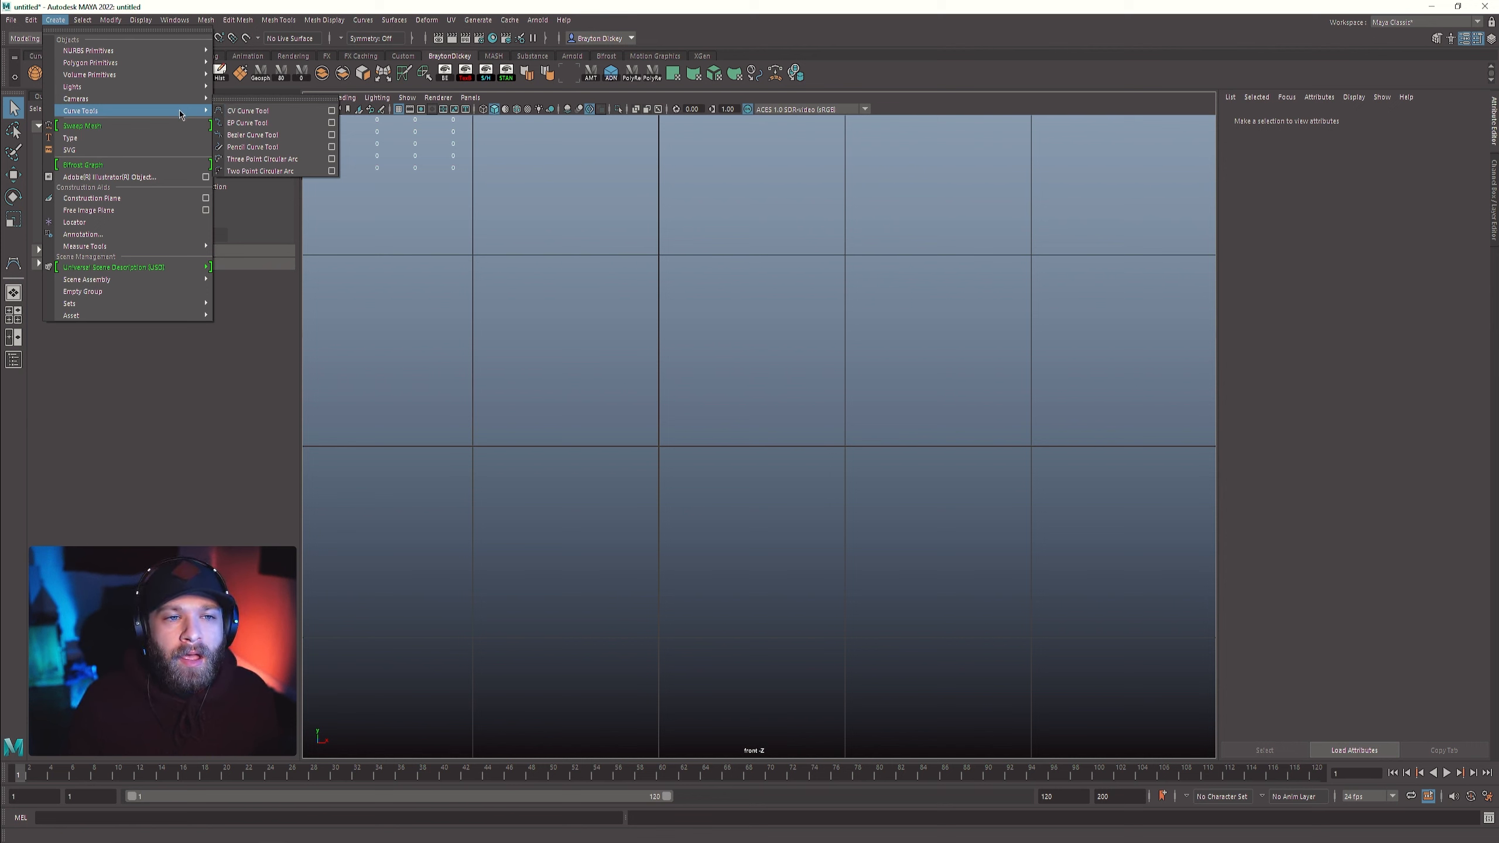
left_click(256, 112)
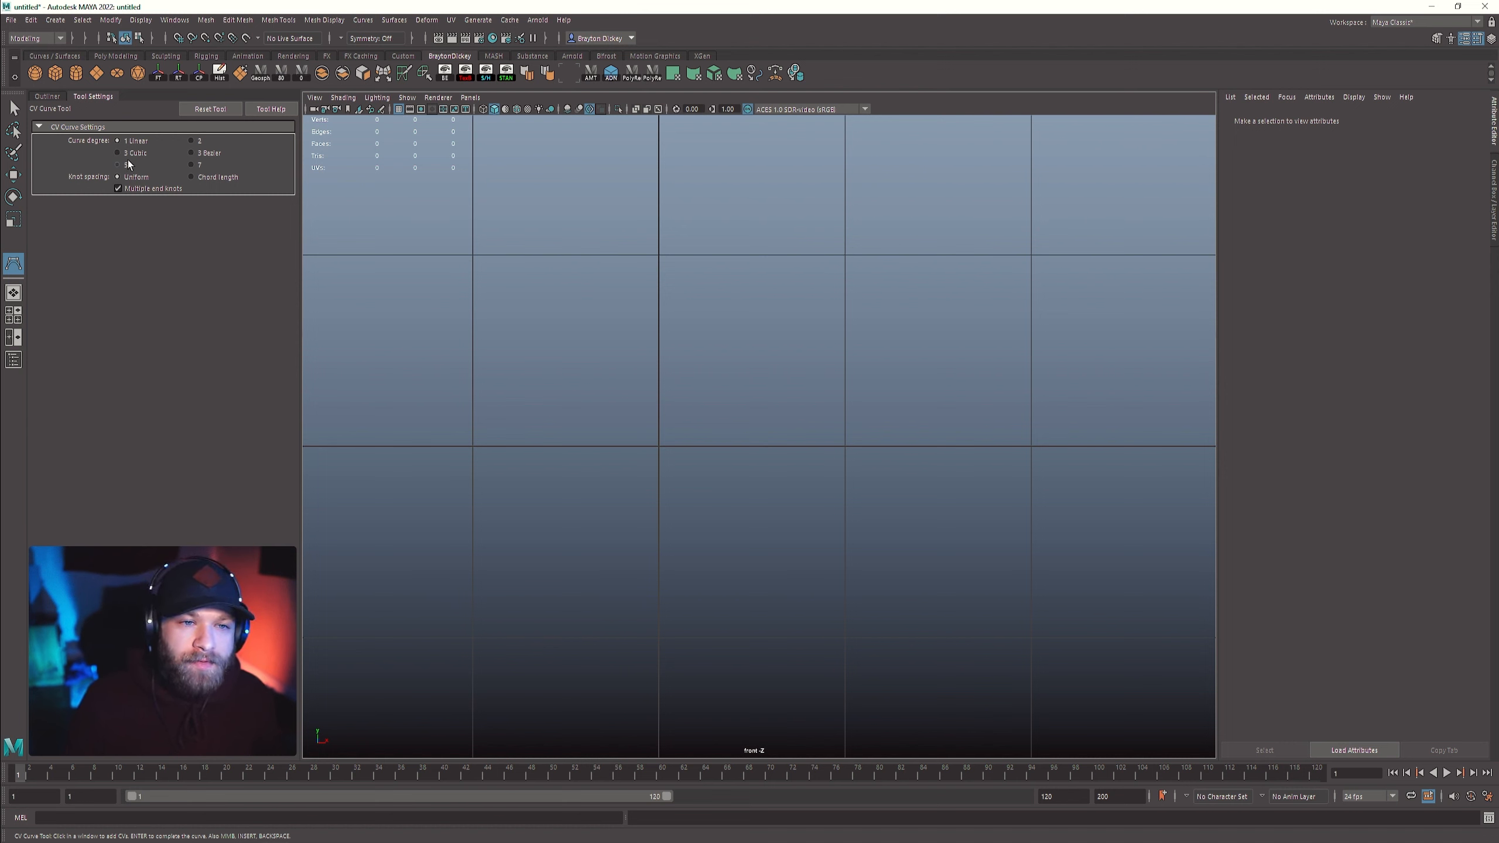
left_click(560, 425)
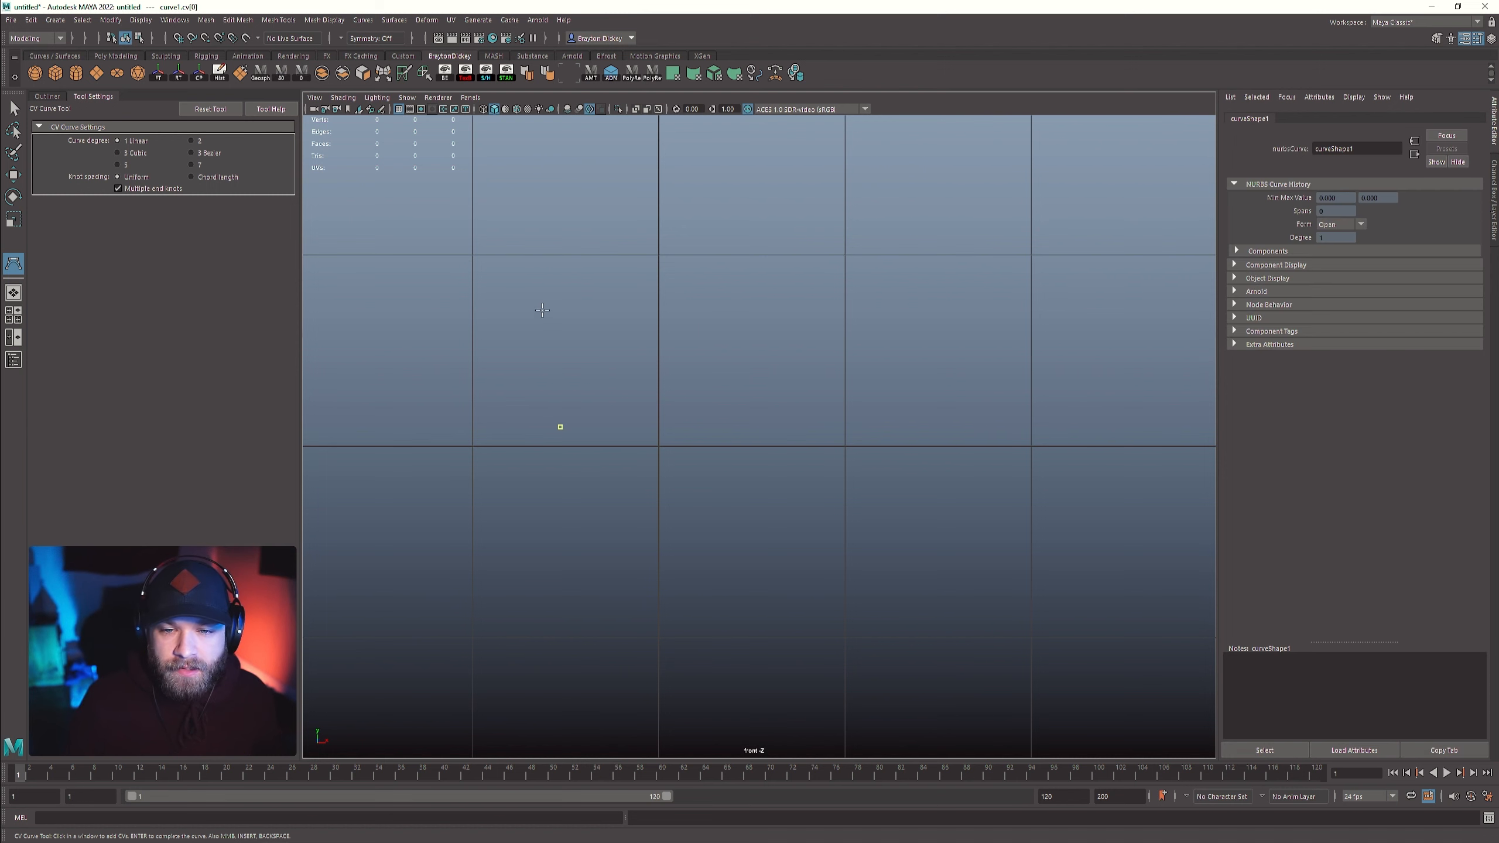
left_click(542, 311)
left_click(629, 260)
left_click(851, 238)
left_click(865, 370)
left_click(835, 519)
left_click(714, 572)
left_click(504, 574)
left_click(458, 502)
left_click(580, 493)
left_click(644, 440)
left_click(634, 386)
left_click(682, 332)
left_click_drag(750, 371, 782, 296)
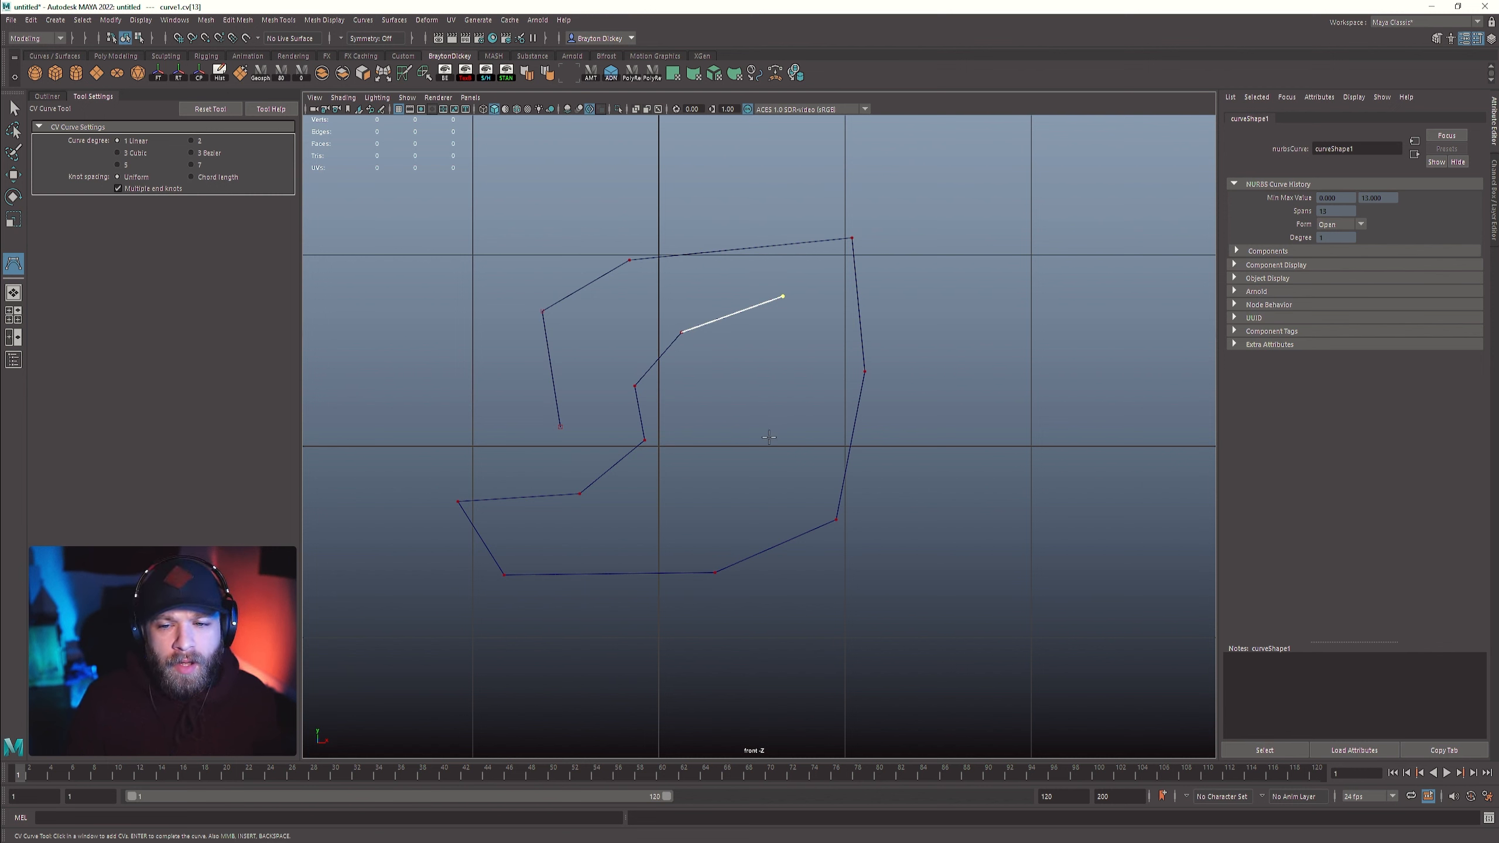
left_click(762, 408)
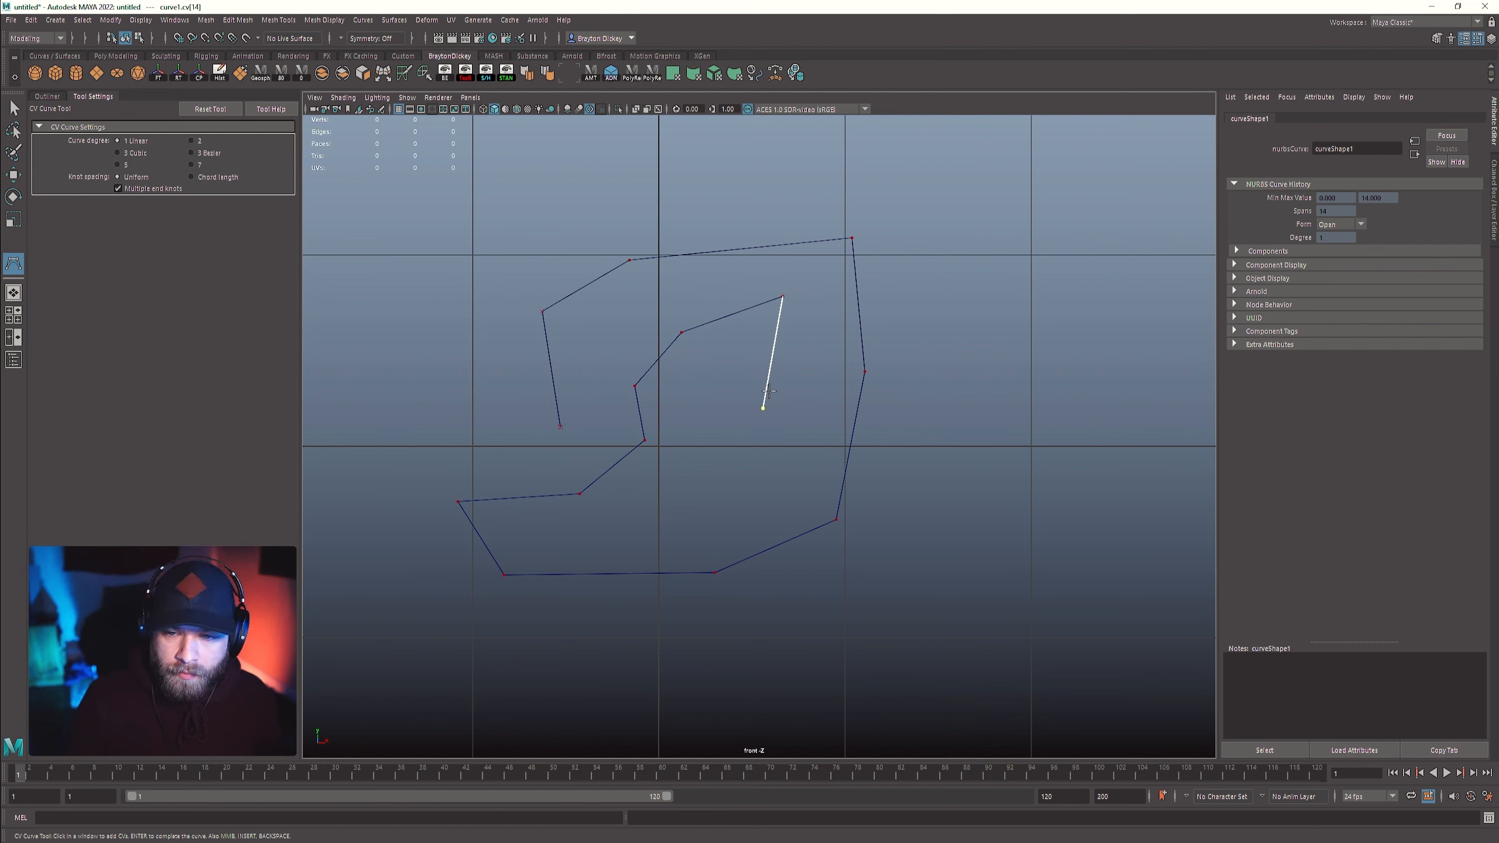
middle_click_drag(769, 391, 731, 380)
left_click(784, 458)
left_click(818, 369)
left_click(824, 313)
left_click(814, 280)
left_click(747, 275)
left_click(674, 291)
middle_click_drag(661, 293, 622, 303)
key("Delete")
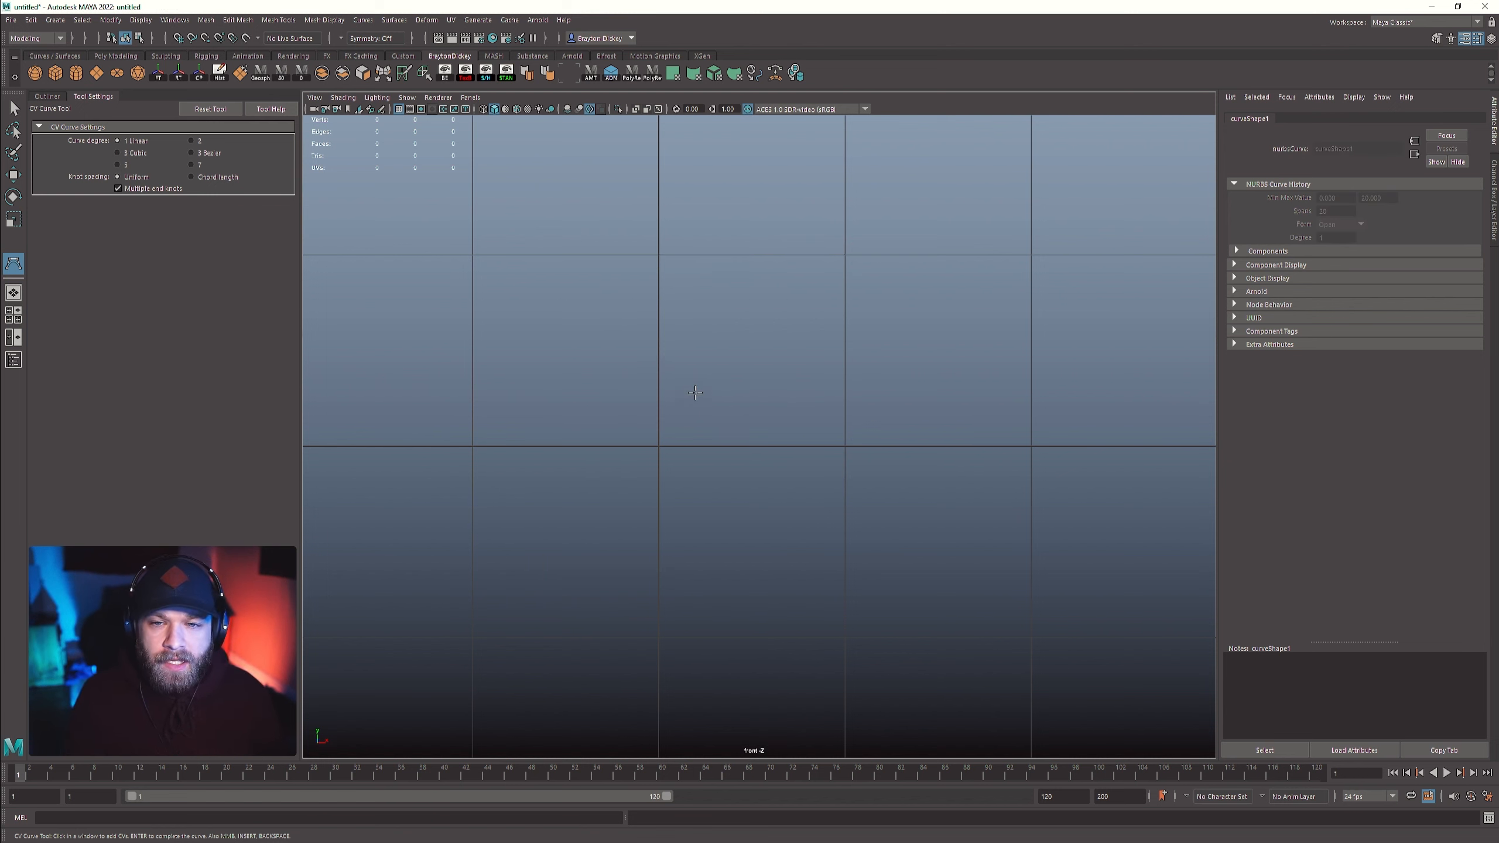
- Set the CV Curve Tool to 3 Cubic, draw a long winding curve across the front view, and discard it
left_click(131, 154)
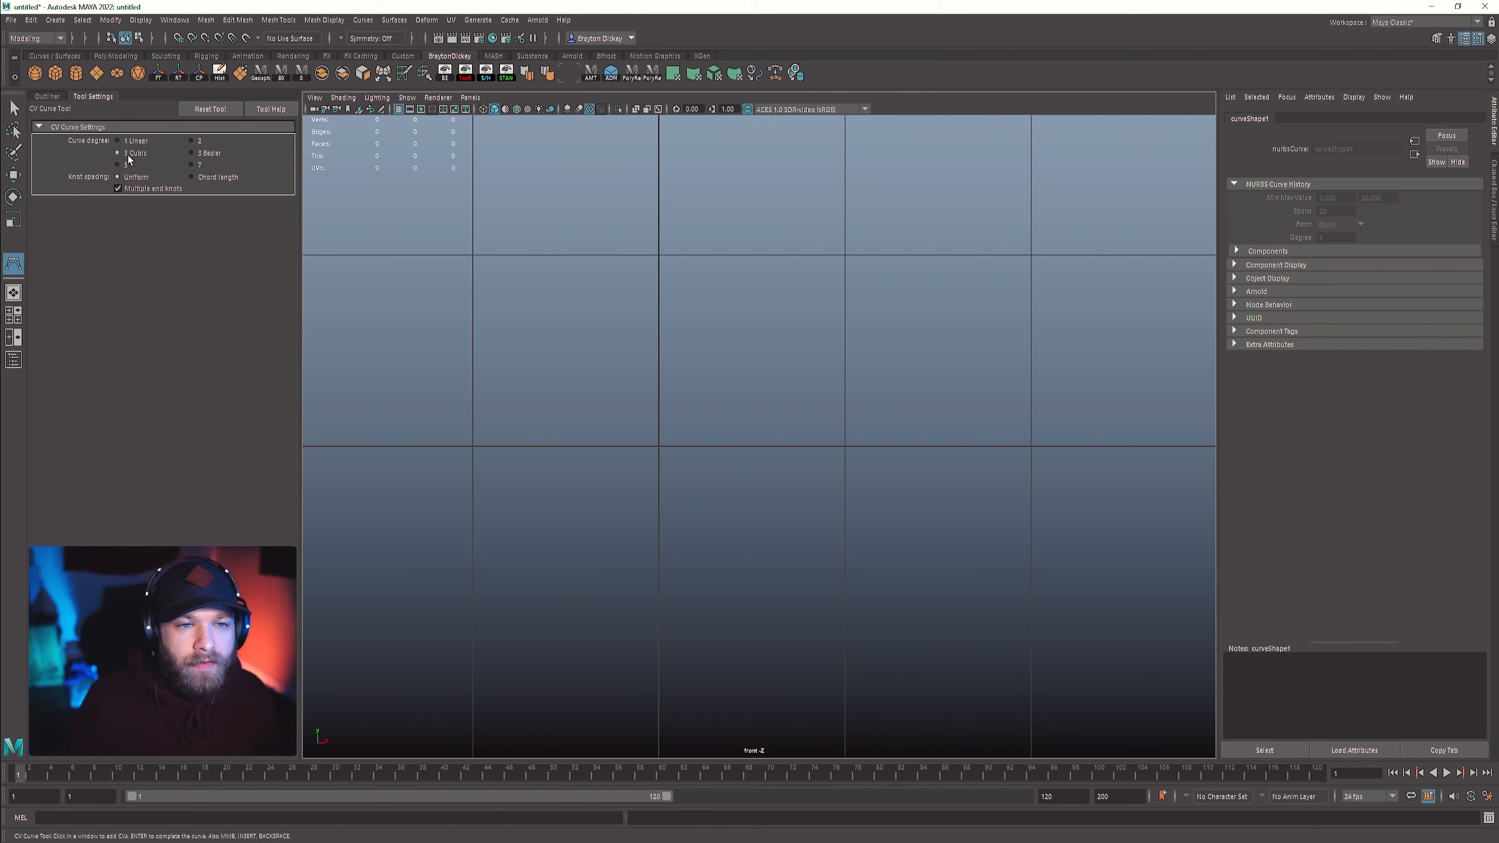
left_click(507, 360)
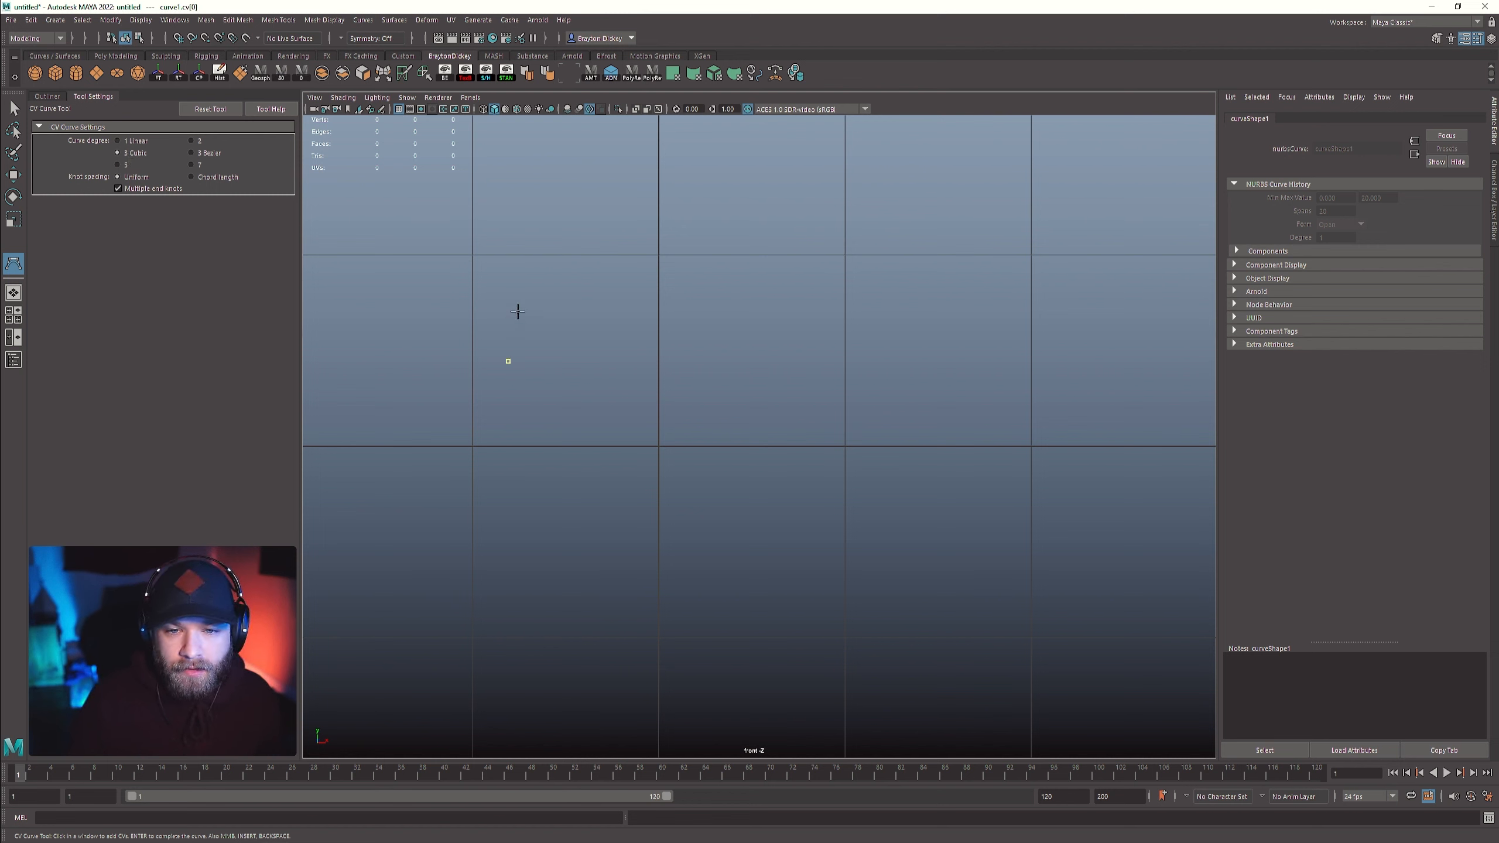
left_click(518, 311)
left_click(646, 252)
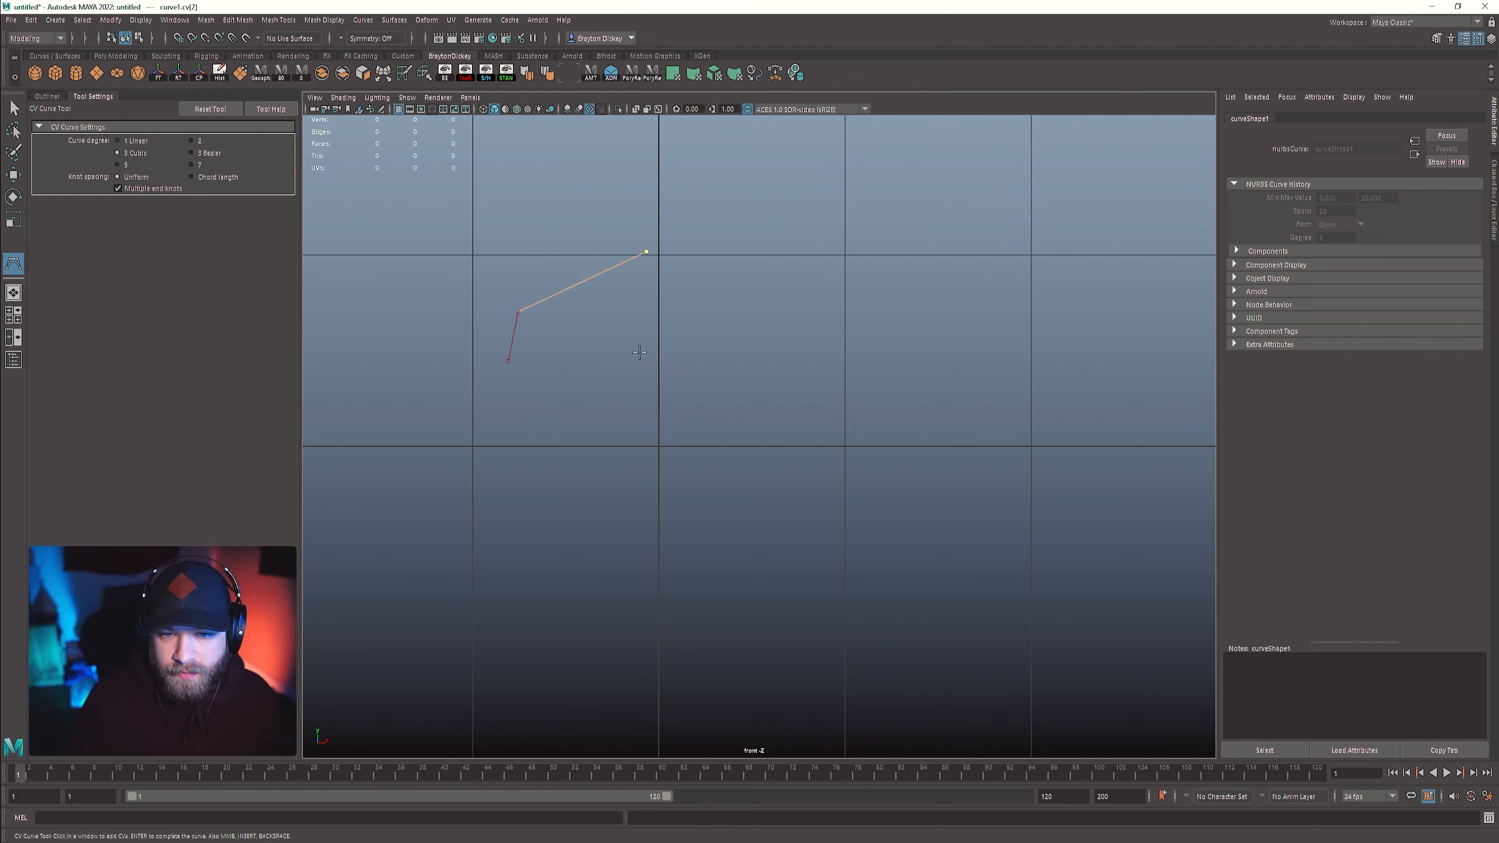
left_click(793, 358)
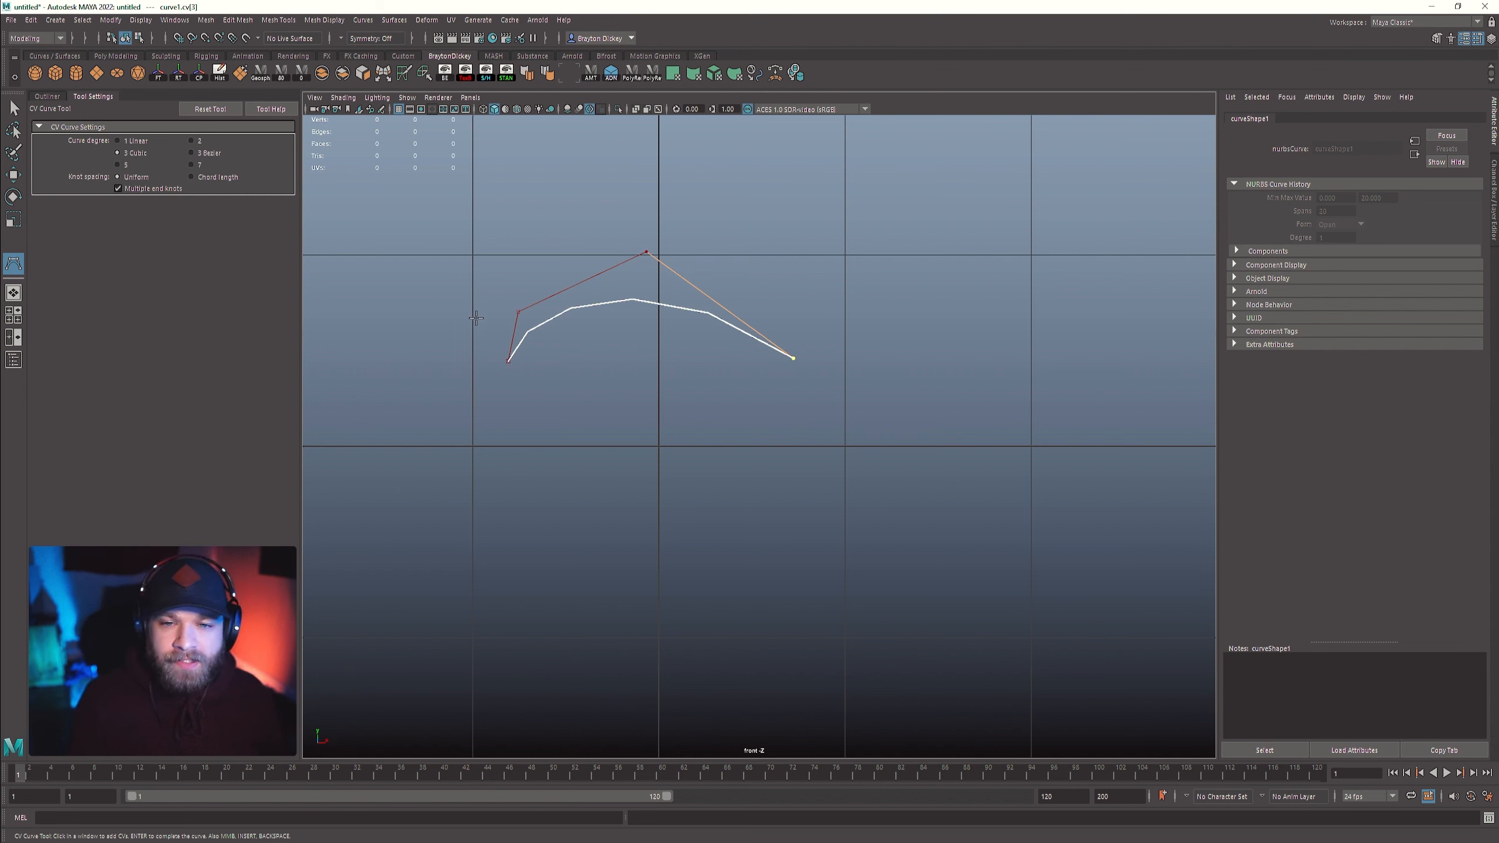
left_click(813, 571)
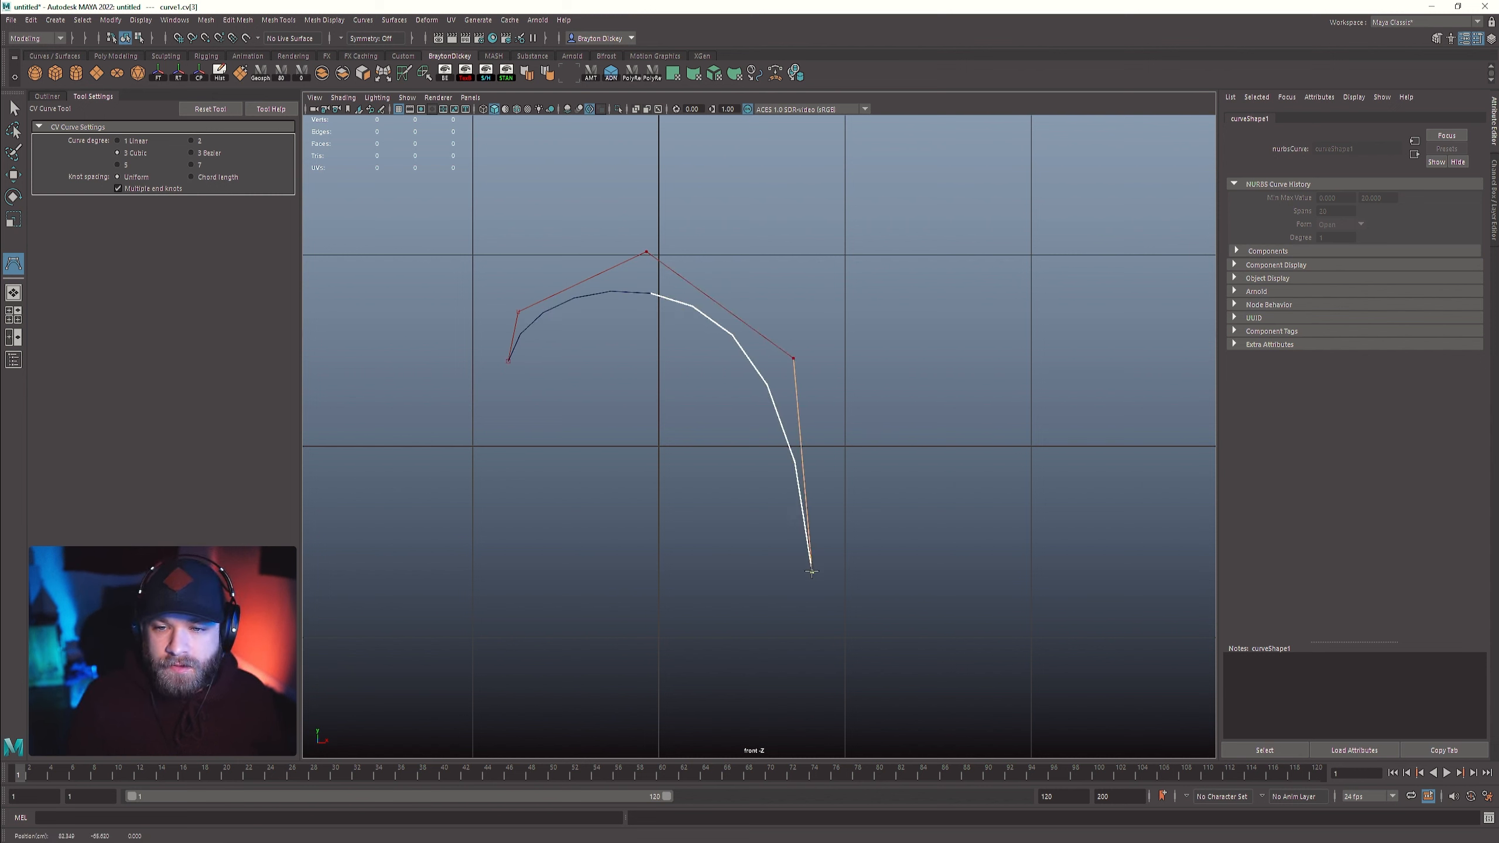
left_click(525, 585)
left_click(347, 511)
left_click(430, 422)
left_click(589, 455)
left_click(541, 383)
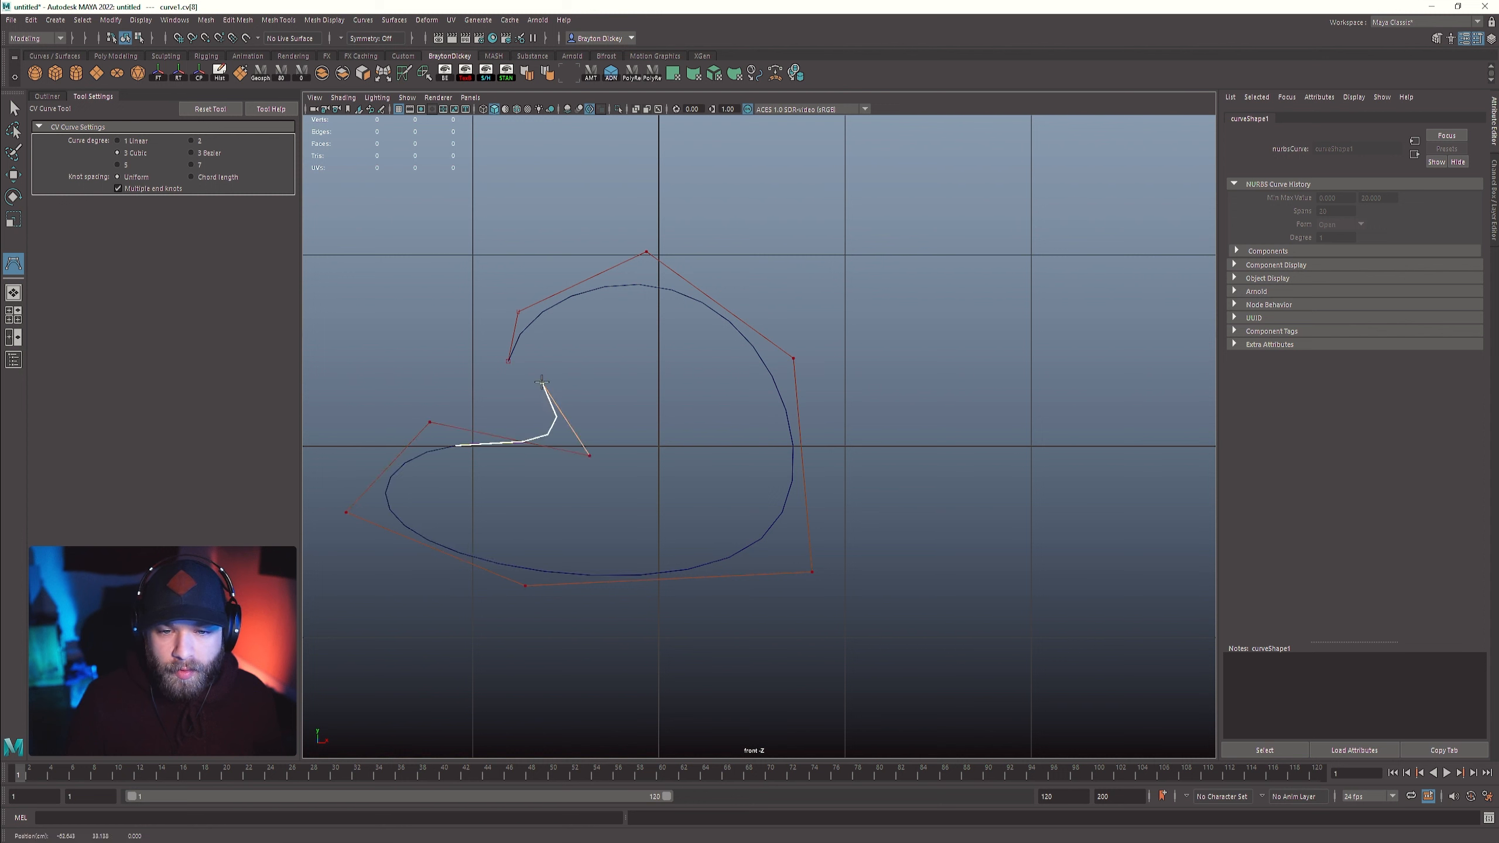
left_click(445, 424)
left_click(390, 390)
left_click(419, 307)
left_click(462, 225)
left_click(574, 202)
left_click(724, 174)
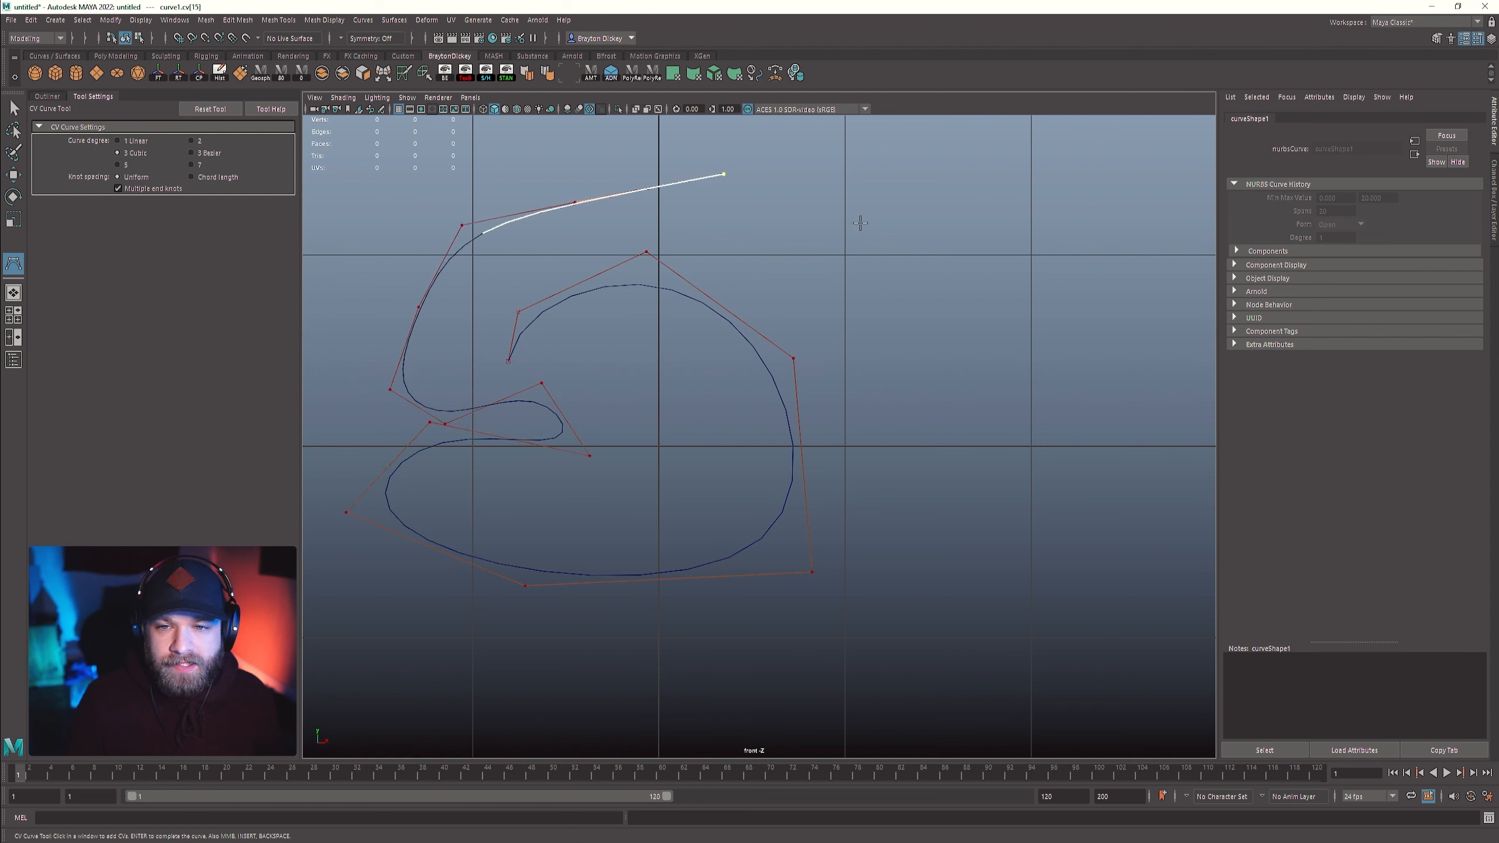
left_click(869, 233)
left_click(885, 342)
left_click(942, 468)
left_click(1079, 435)
left_click(1009, 324)
left_click(995, 208)
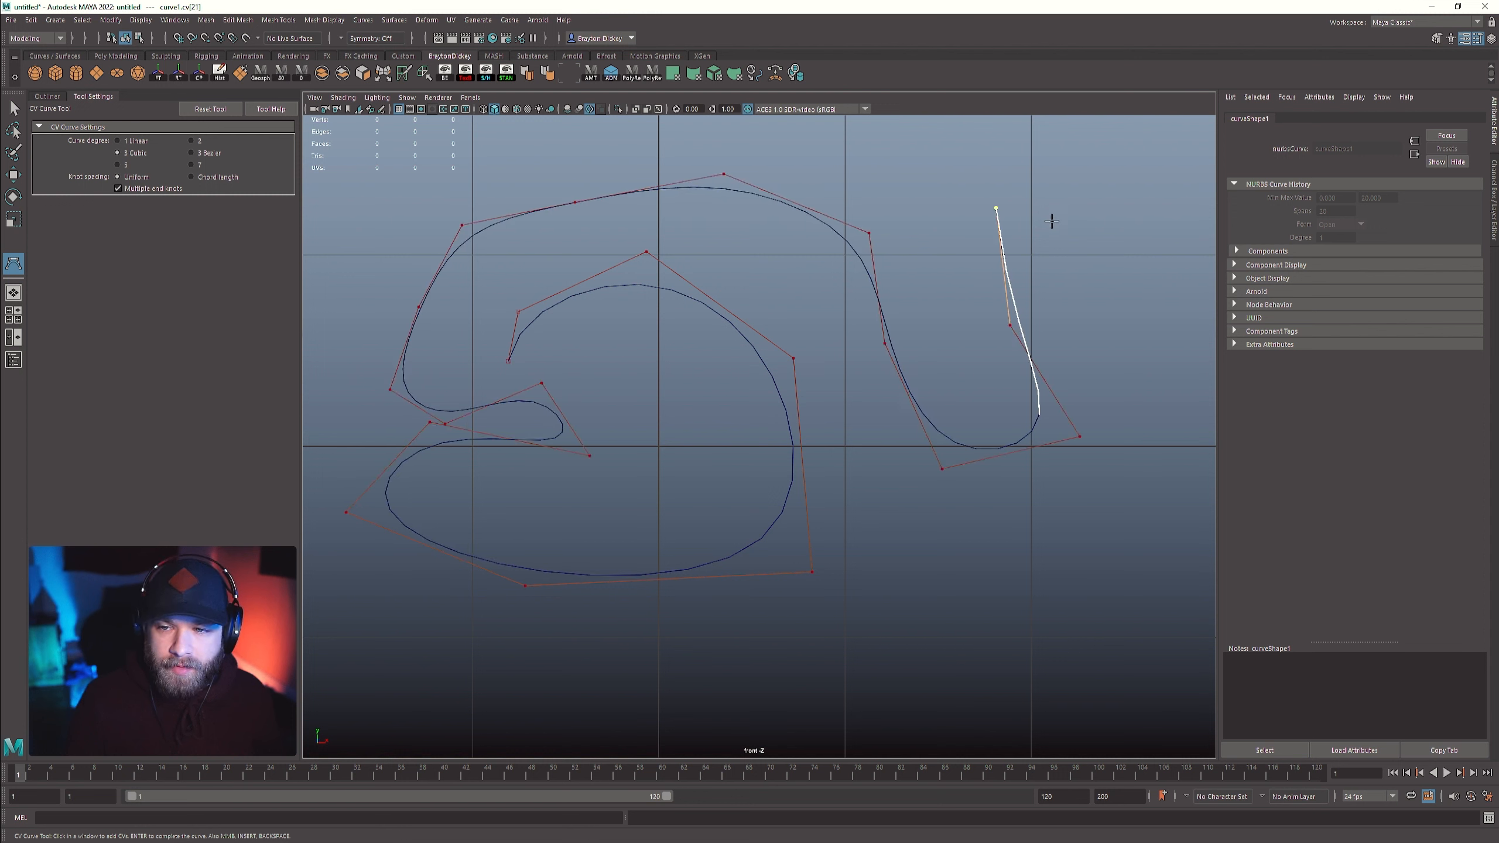
left_click(1098, 226)
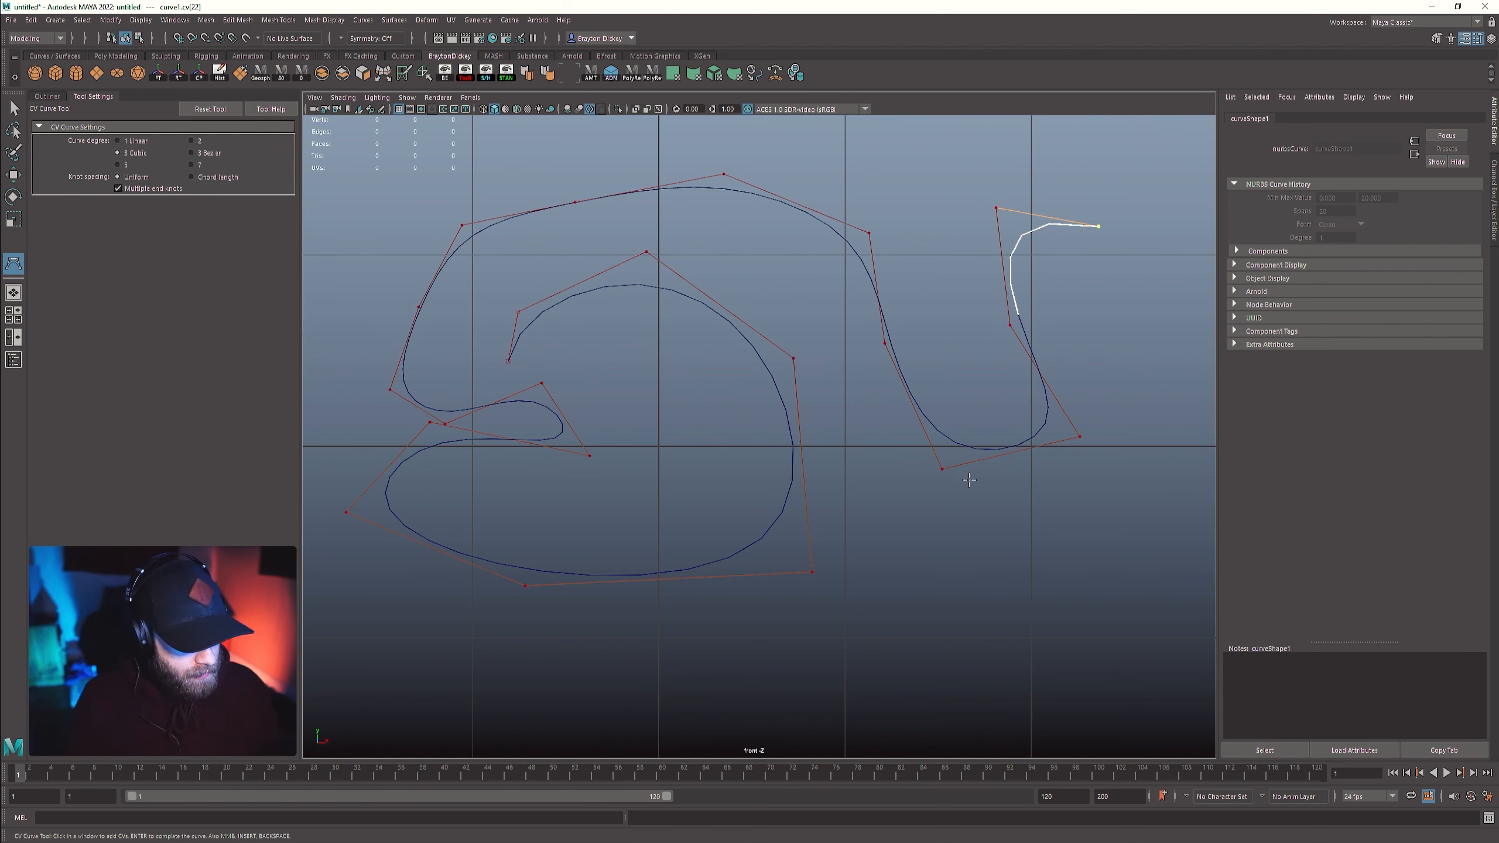
key("Escape")
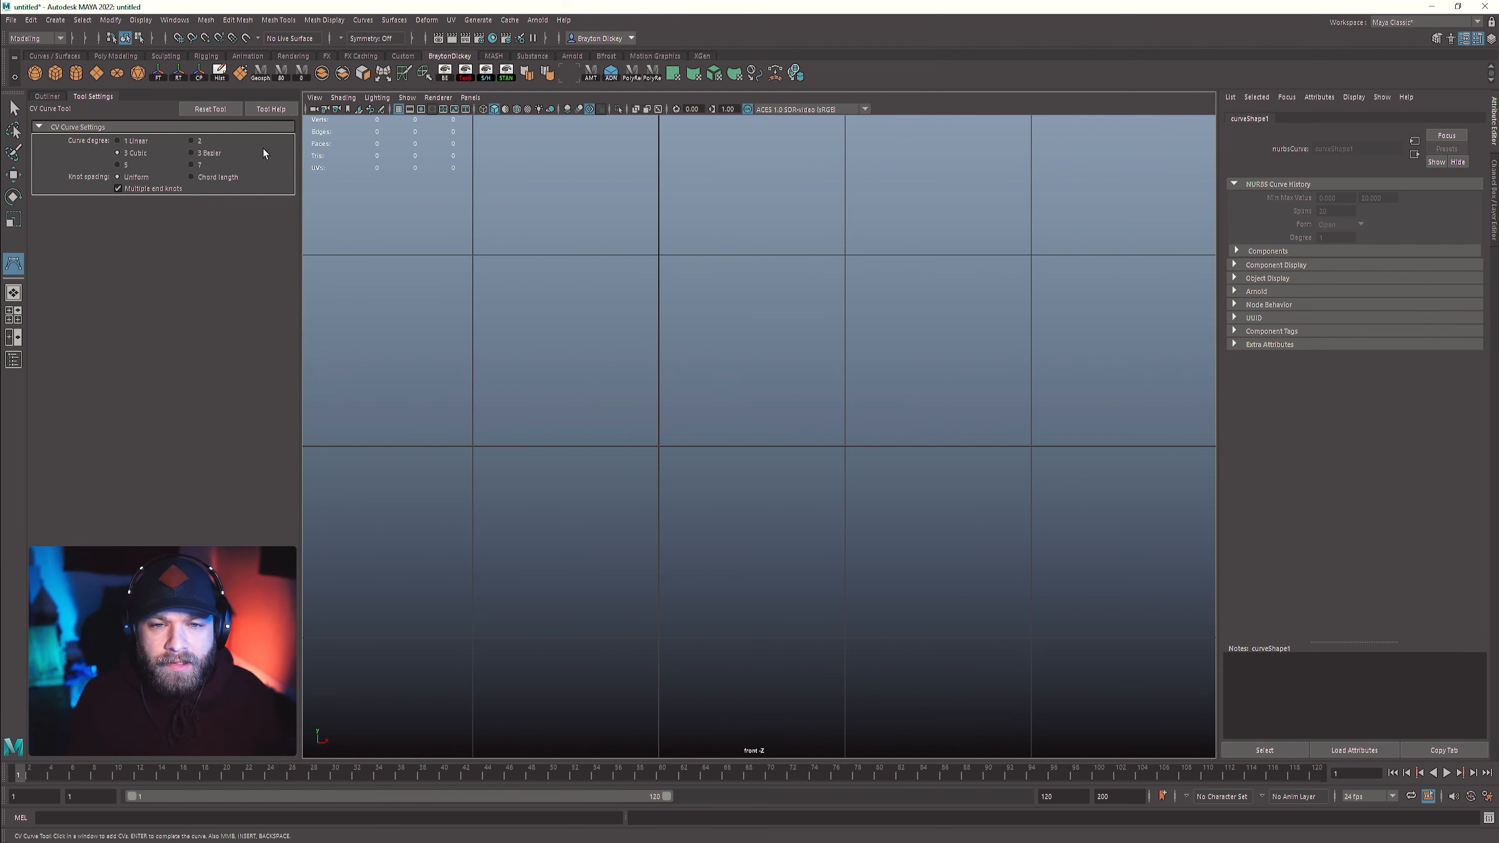
- Draw a long winding multi-point curve across the front view with the EP Curve Tool at curve degree 3 Cubic
left_click(55, 19)
mouse_move(148, 111)
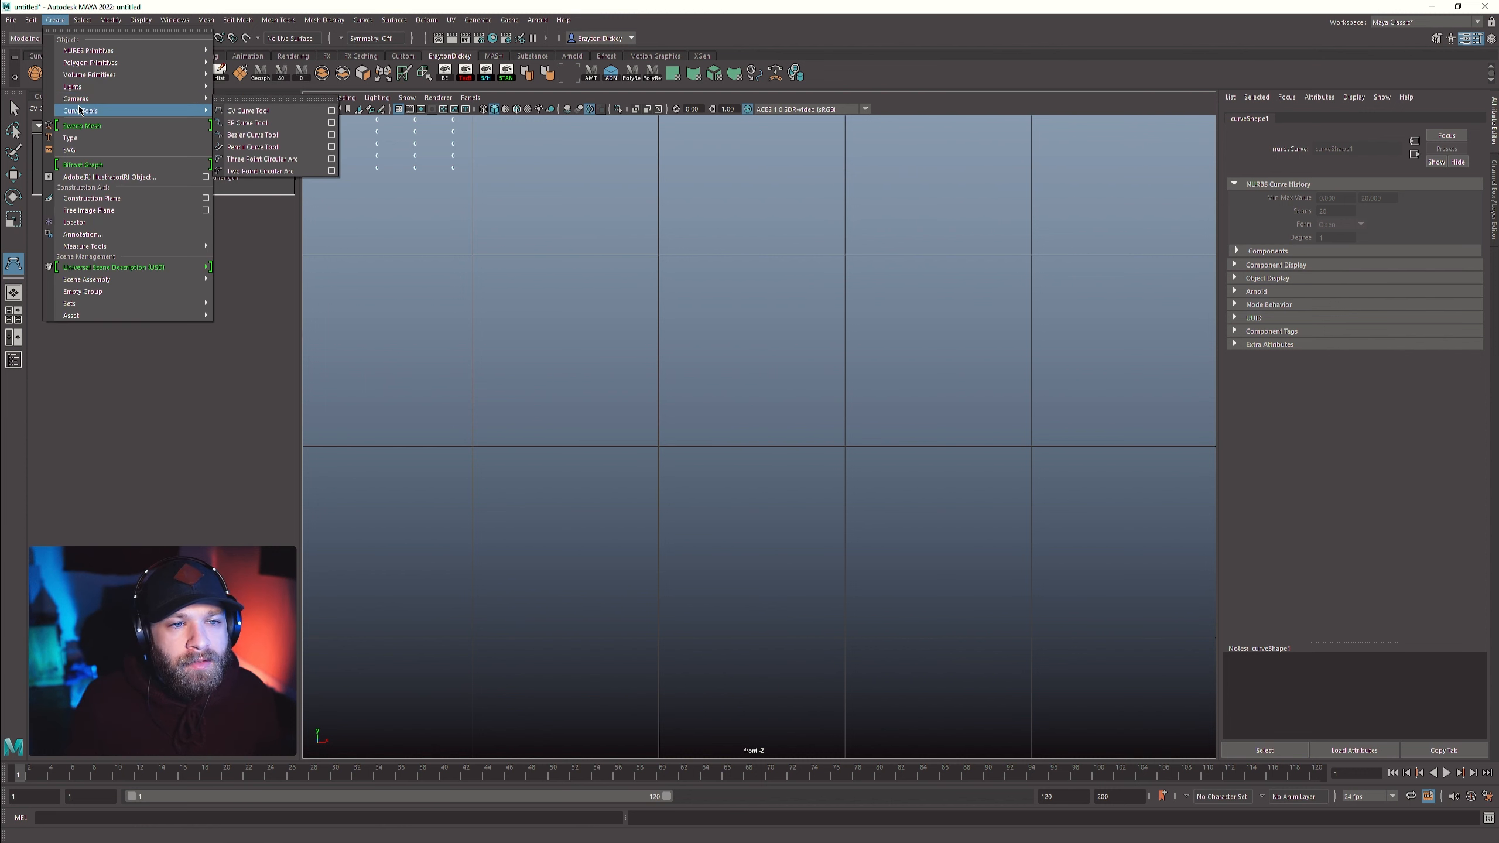
left_click(236, 123)
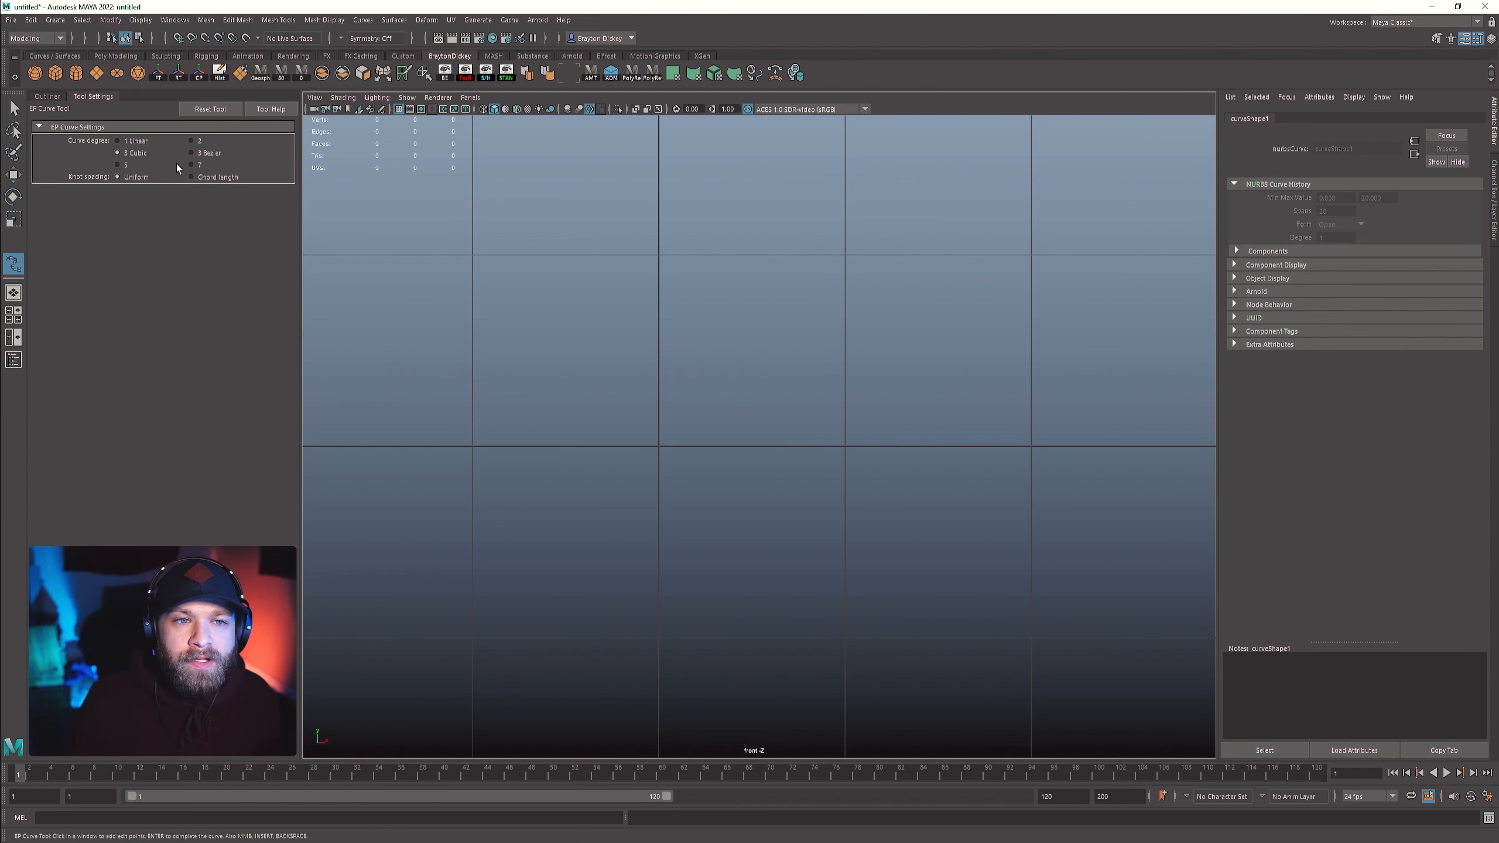
left_click(130, 153)
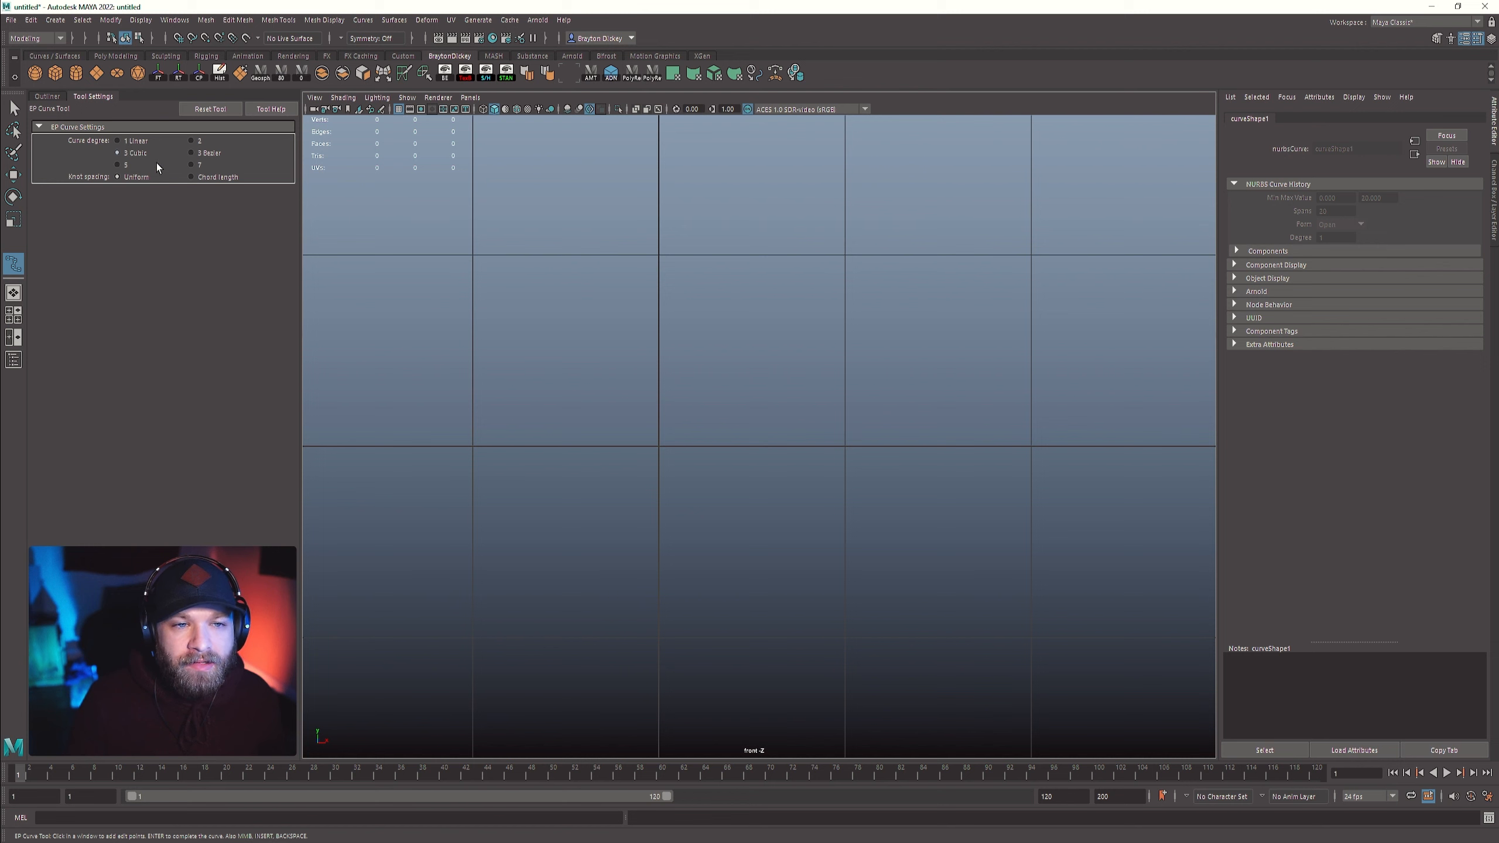
left_click(597, 292)
left_click(567, 361)
left_click(547, 479)
left_click(661, 558)
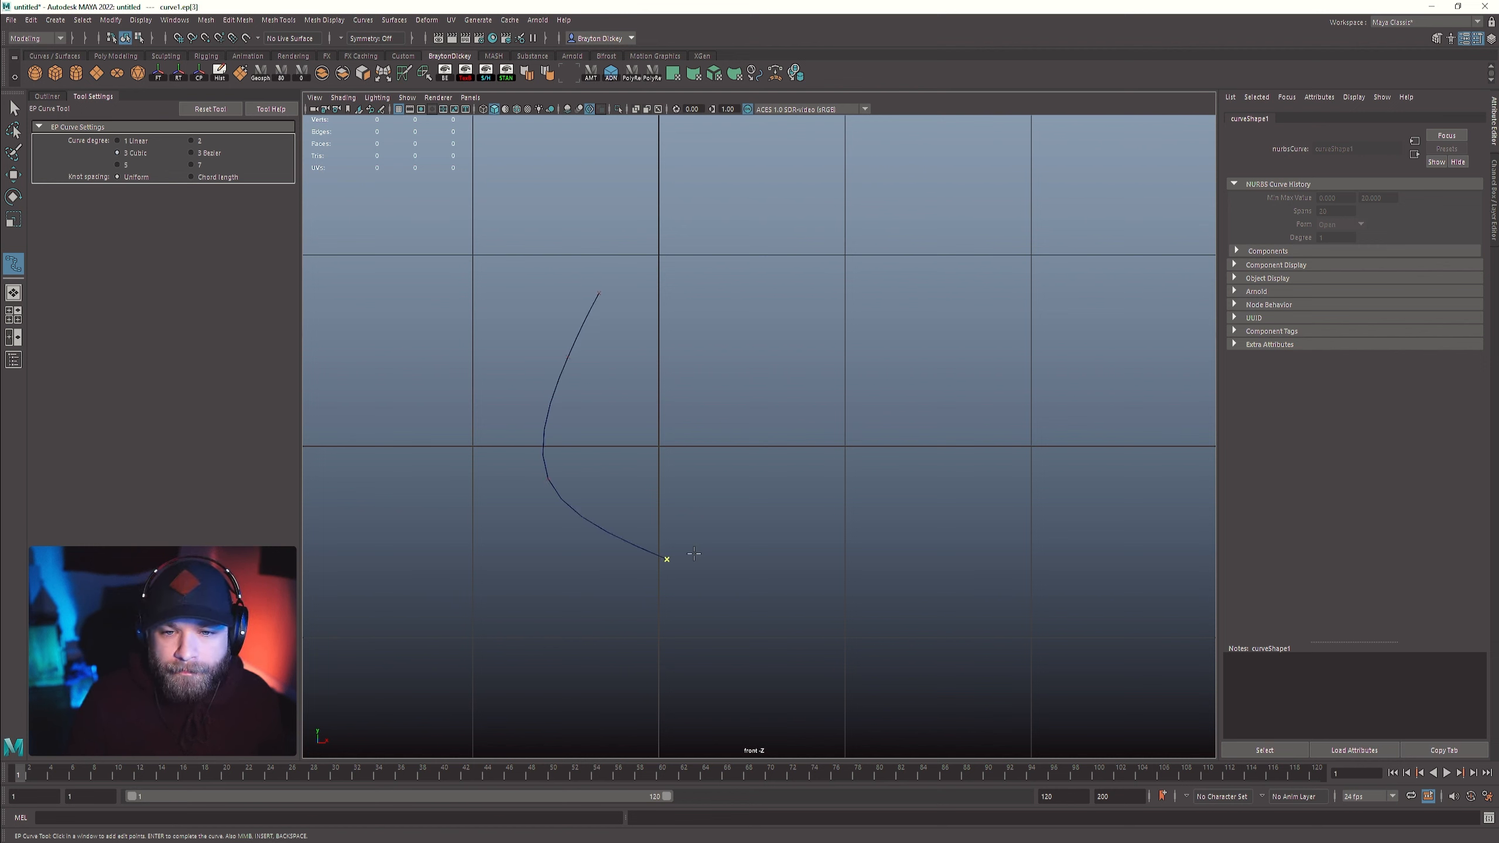
left_click(820, 532)
left_click(794, 445)
left_click(706, 388)
left_click(736, 333)
left_click(825, 322)
left_click(891, 377)
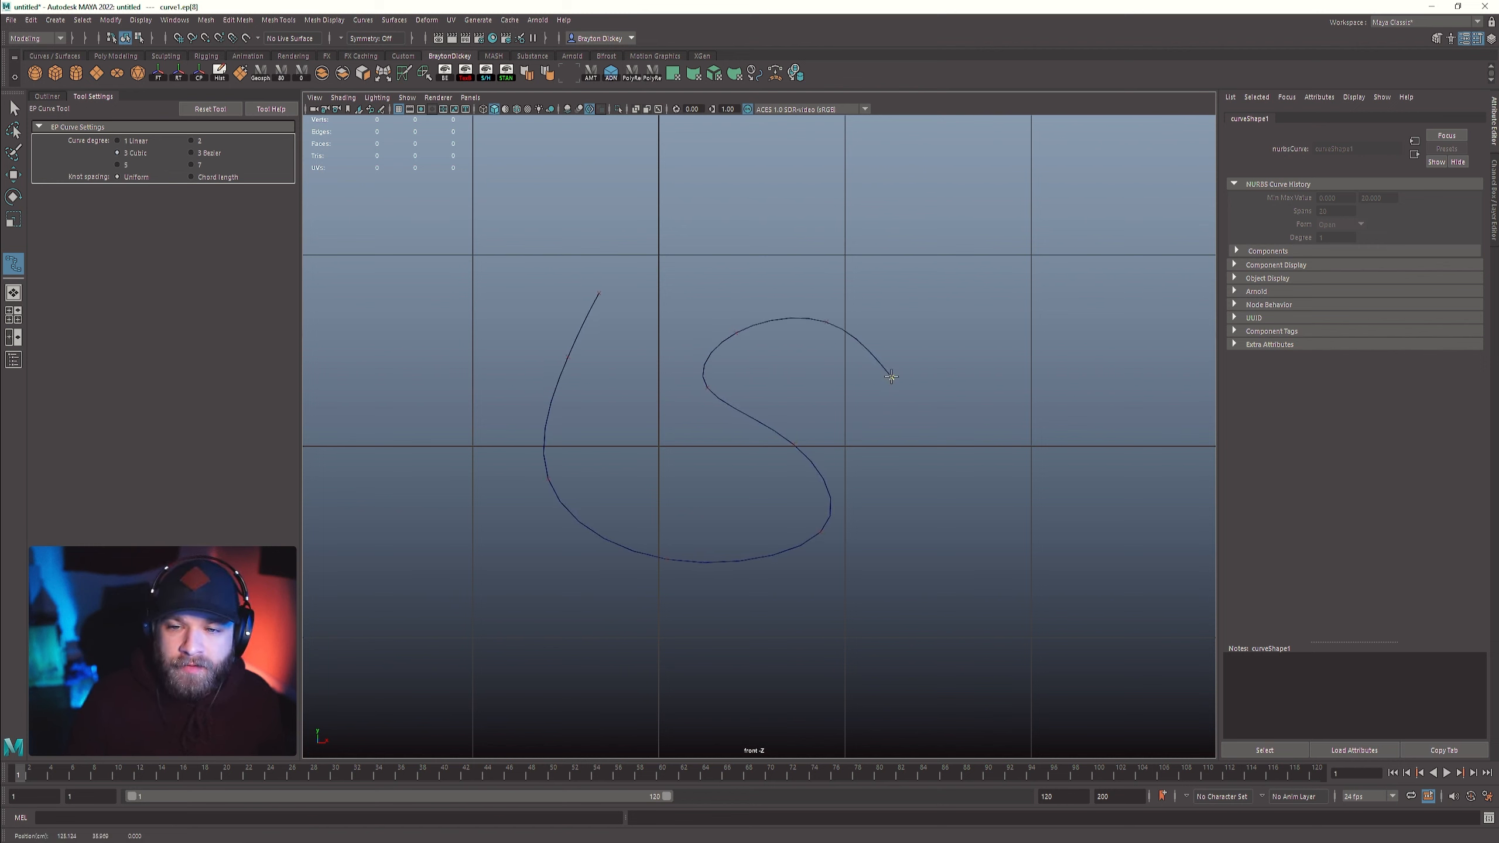
left_click(956, 454)
left_click(1084, 433)
left_click(1085, 341)
left_click(990, 240)
left_click(901, 200)
left_click(793, 202)
left_click(645, 204)
left_click(543, 196)
left_click(479, 244)
left_click(478, 405)
left_click(474, 515)
left_click(478, 613)
left_click(518, 675)
left_click(700, 699)
left_click(727, 640)
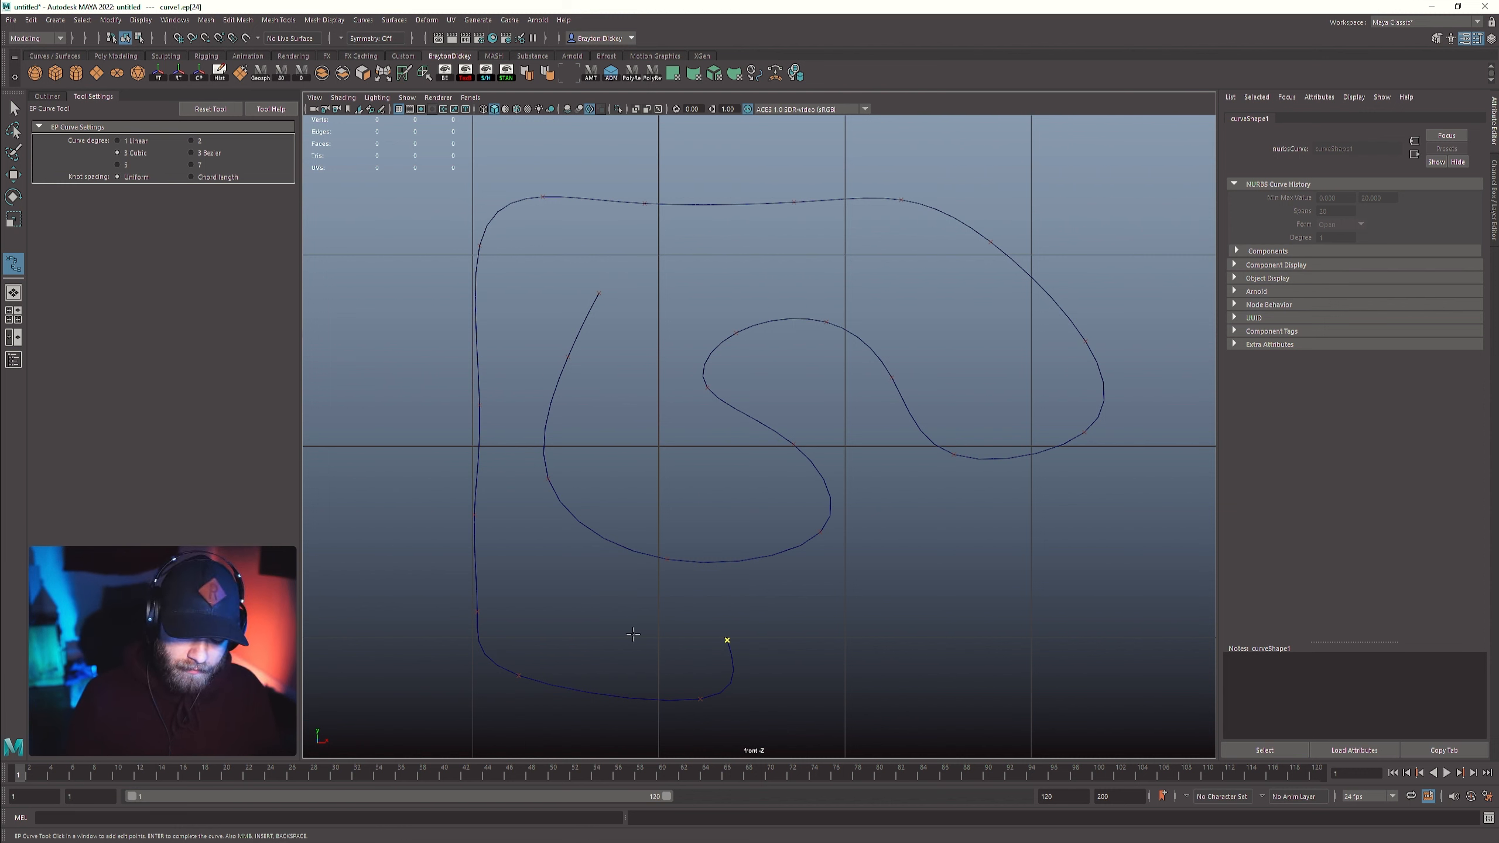
key("q")
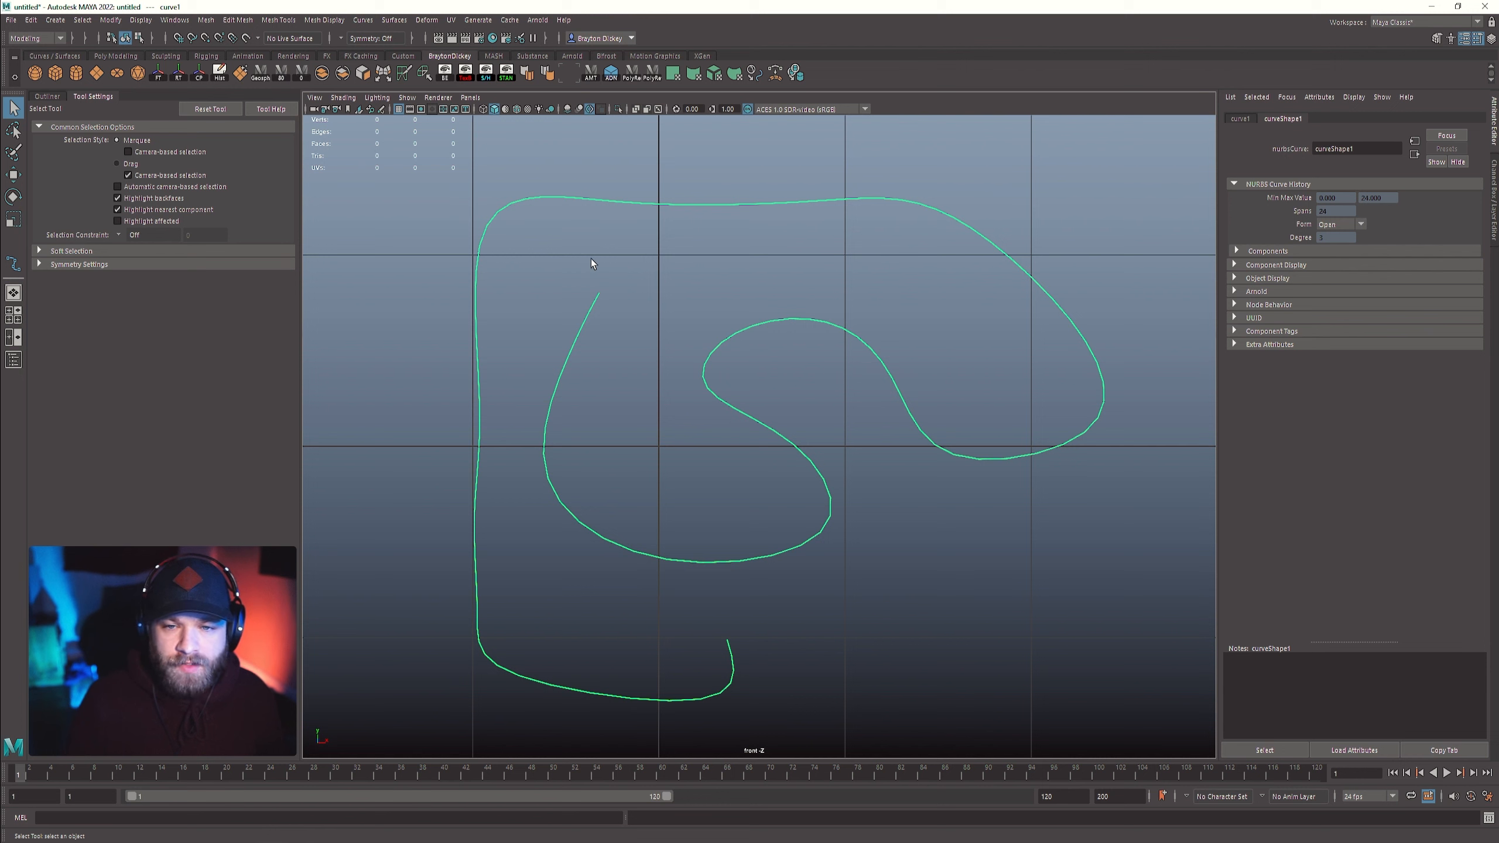
- Switch the curve to control vertex selection, move vertices near its lower end, and undo the last move
right_click(649, 219)
right_click_drag(650, 221, 577, 217)
left_click_drag(708, 627, 738, 648)
key("w")
left_click_drag(767, 633, 616, 730)
left_click(735, 666)
left_click_drag(616, 728, 608, 655)
key("ctrl+z")
- Move the control vertices one by one around the curve's lower end and up its left side to round out the bend
middle_click_drag(798, 675, 816, 569, "alt")
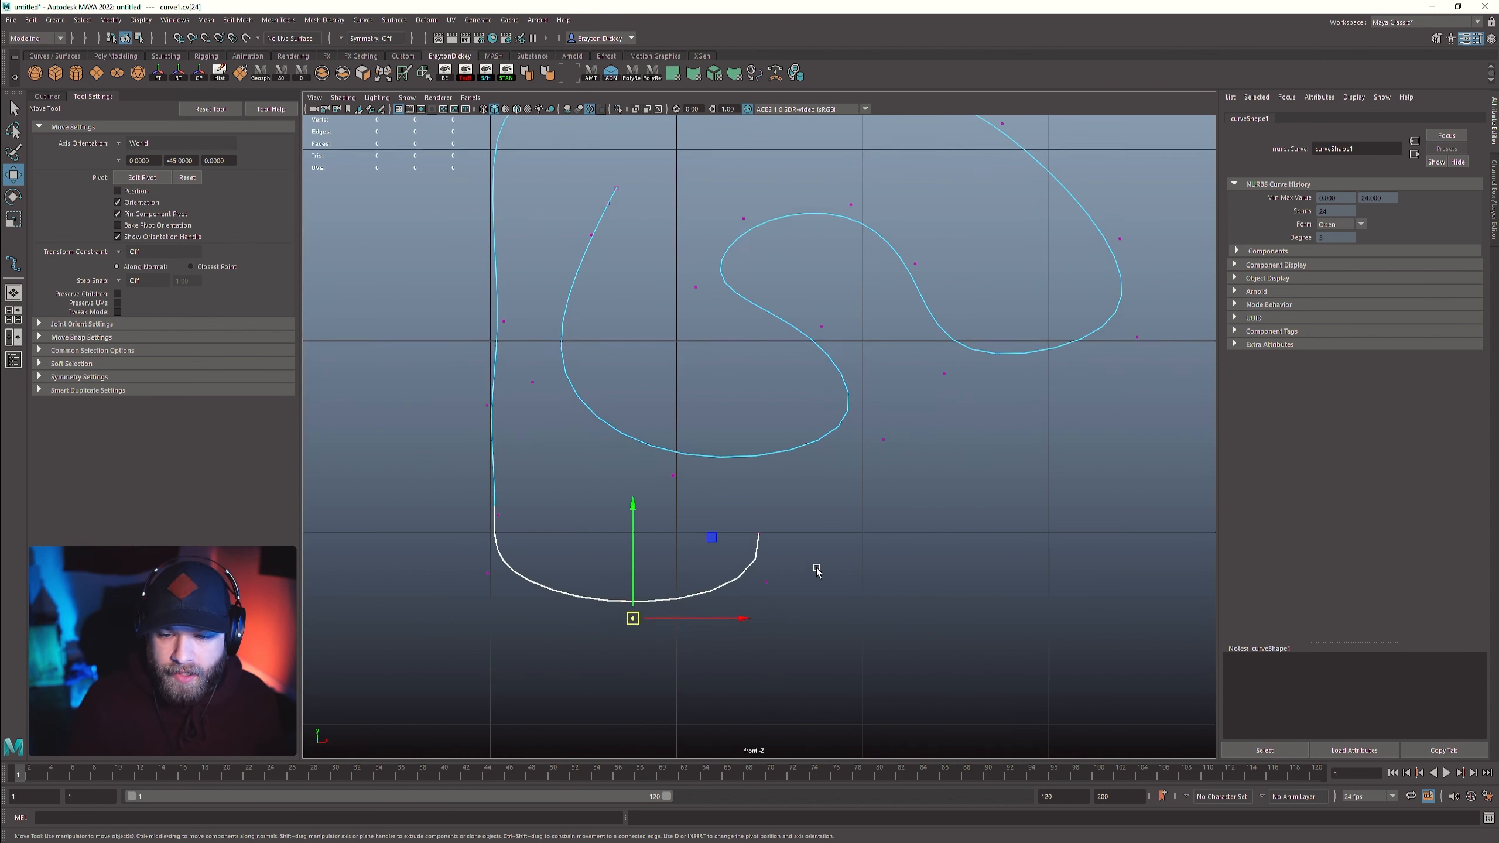
scroll(815, 581, "up", 1)
left_click_drag(807, 628, 762, 586)
middle_click_drag(868, 608, 808, 651)
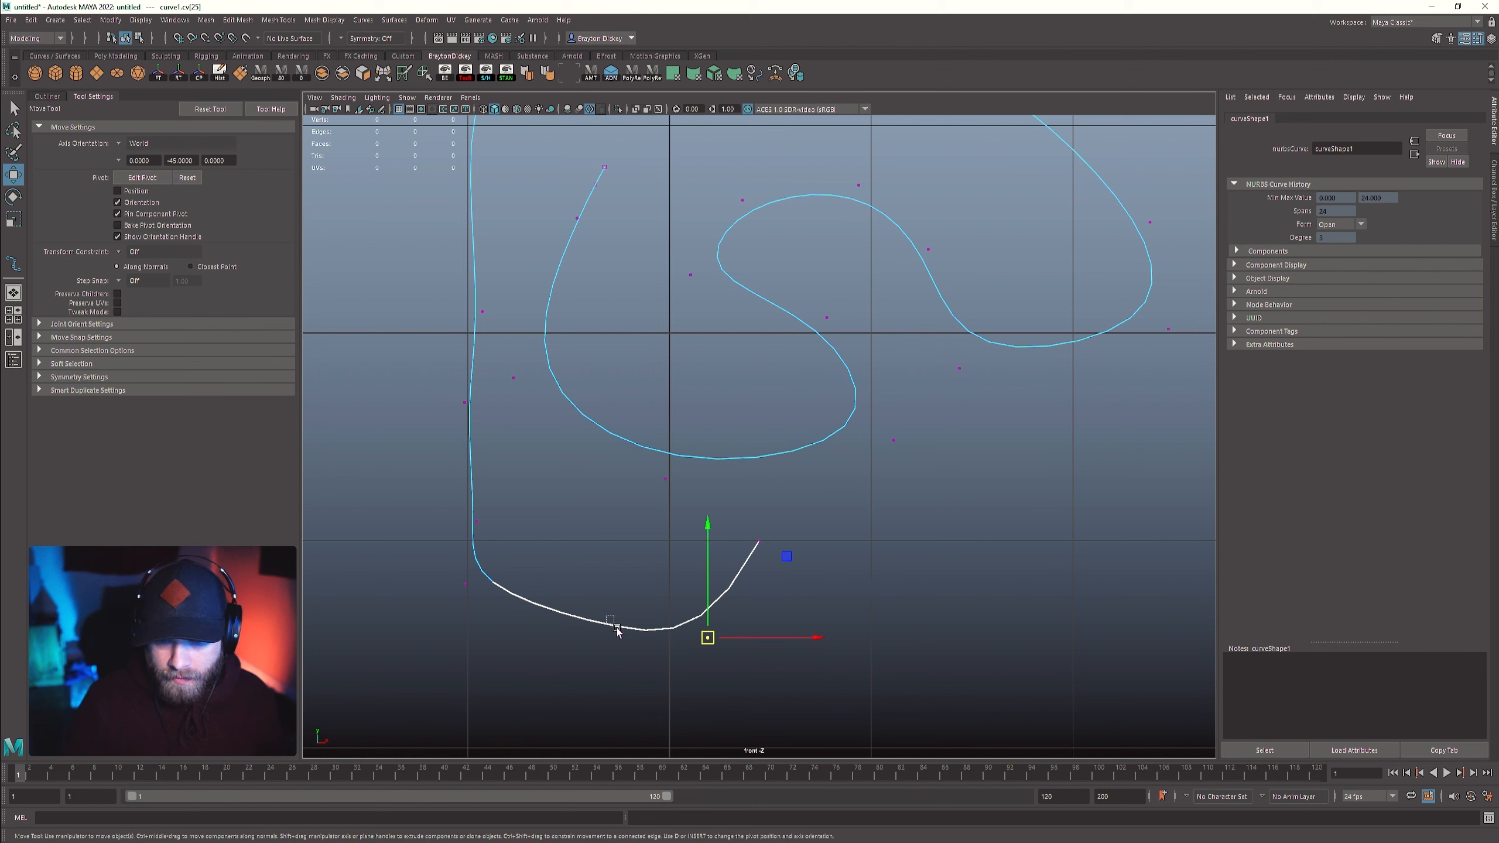
left_click_drag(611, 624, 634, 646)
middle_click_drag(712, 685, 686, 712)
left_click_drag(432, 556, 484, 620)
middle_click_drag(552, 607, 569, 656)
left_click_drag(460, 505, 503, 566)
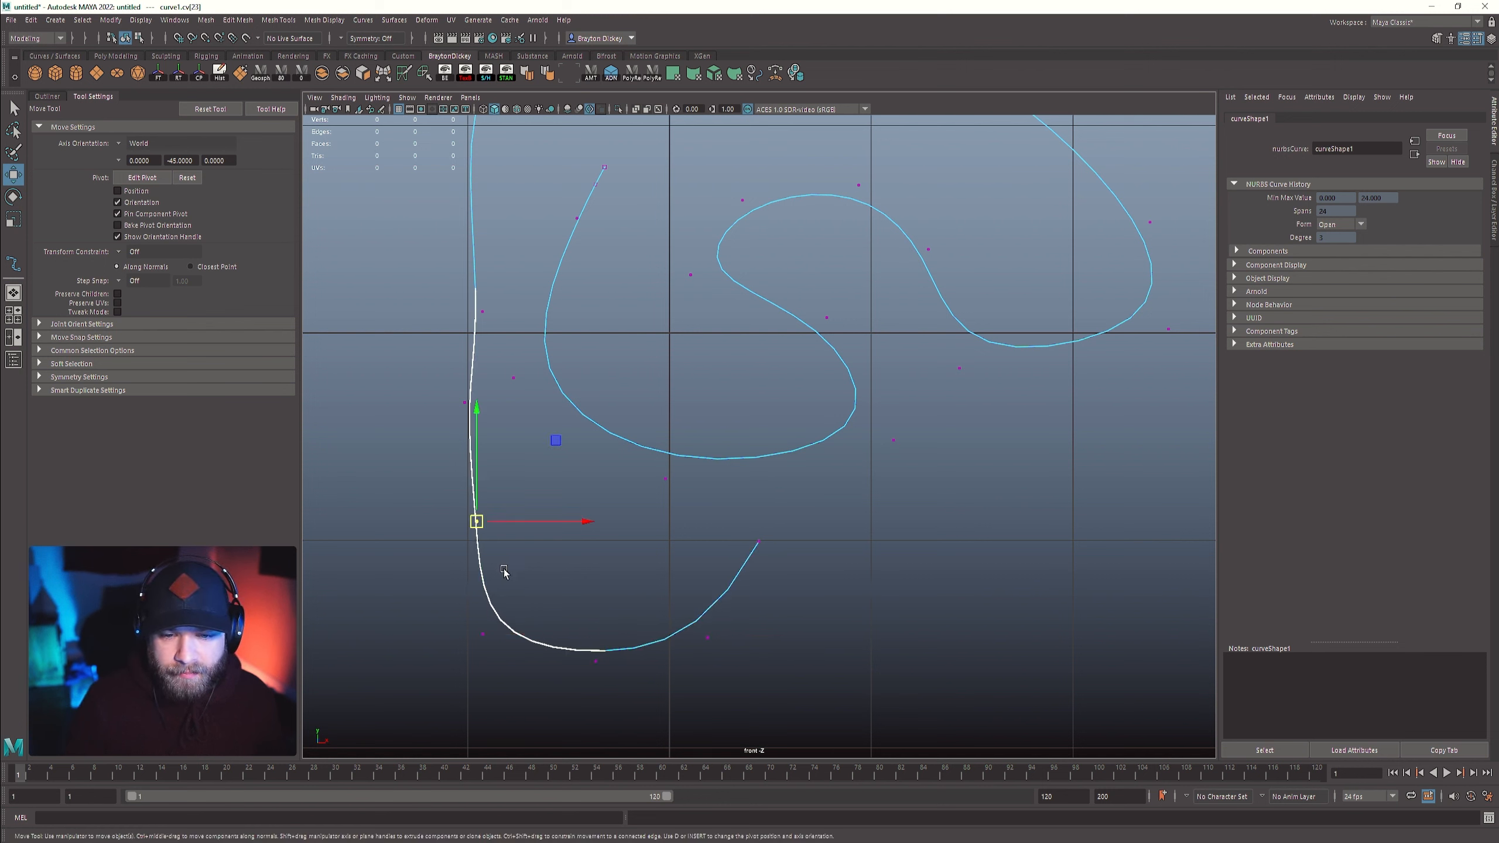
middle_click_drag(569, 552, 512, 548)
left_click_drag(444, 353, 485, 440)
middle_click_drag(575, 420, 590, 569)
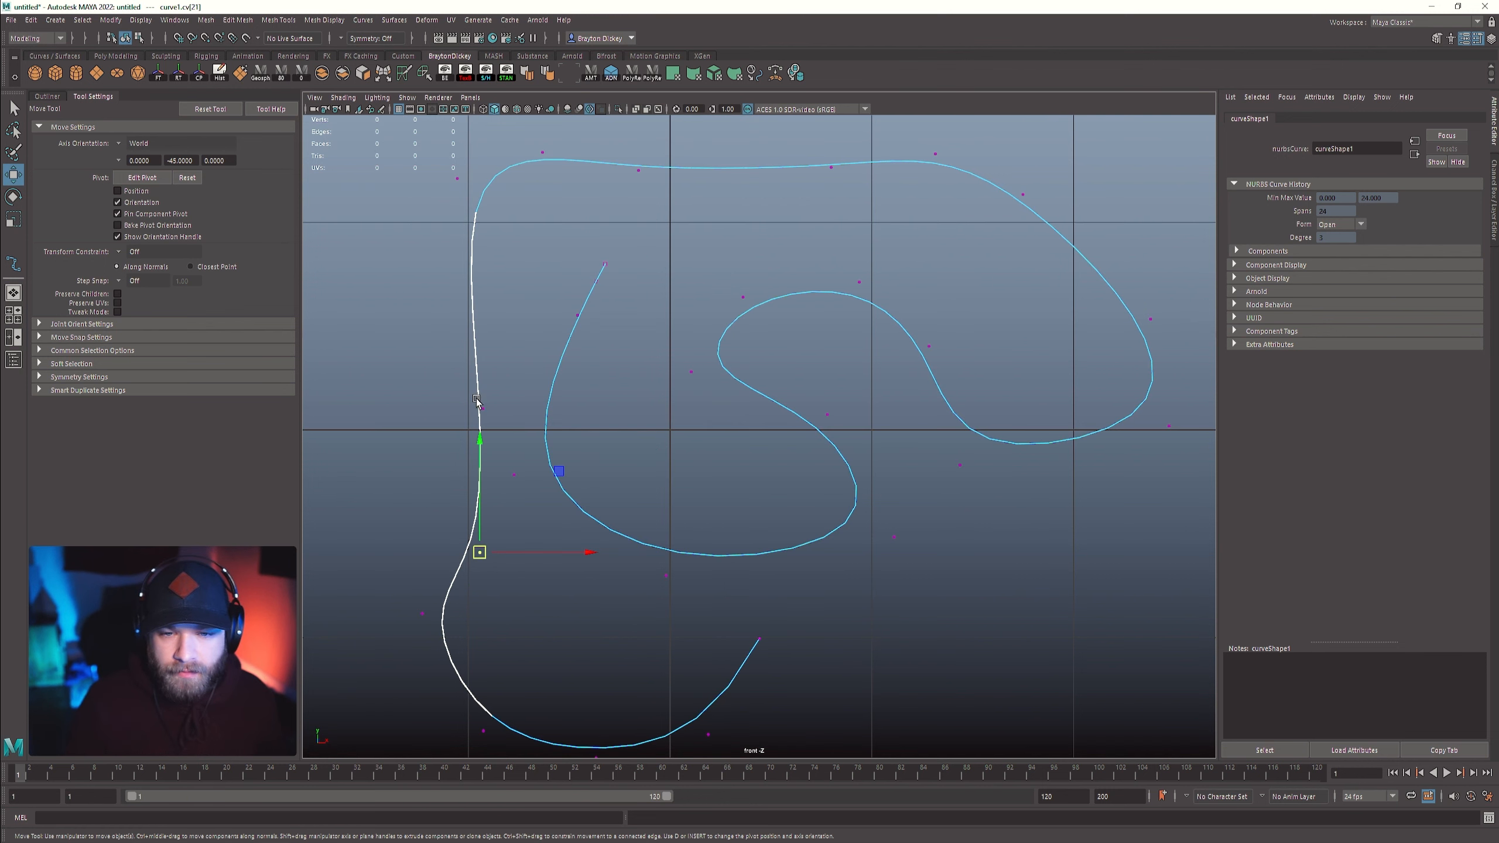
- Reposition individual control vertices on the curve's left side, inner start and upper-left corner
left_click_drag(458, 385, 542, 506)
middle_click_drag(592, 545, 632, 530)
left_click_drag(464, 382, 510, 440)
middle_click_drag(574, 500, 599, 573)
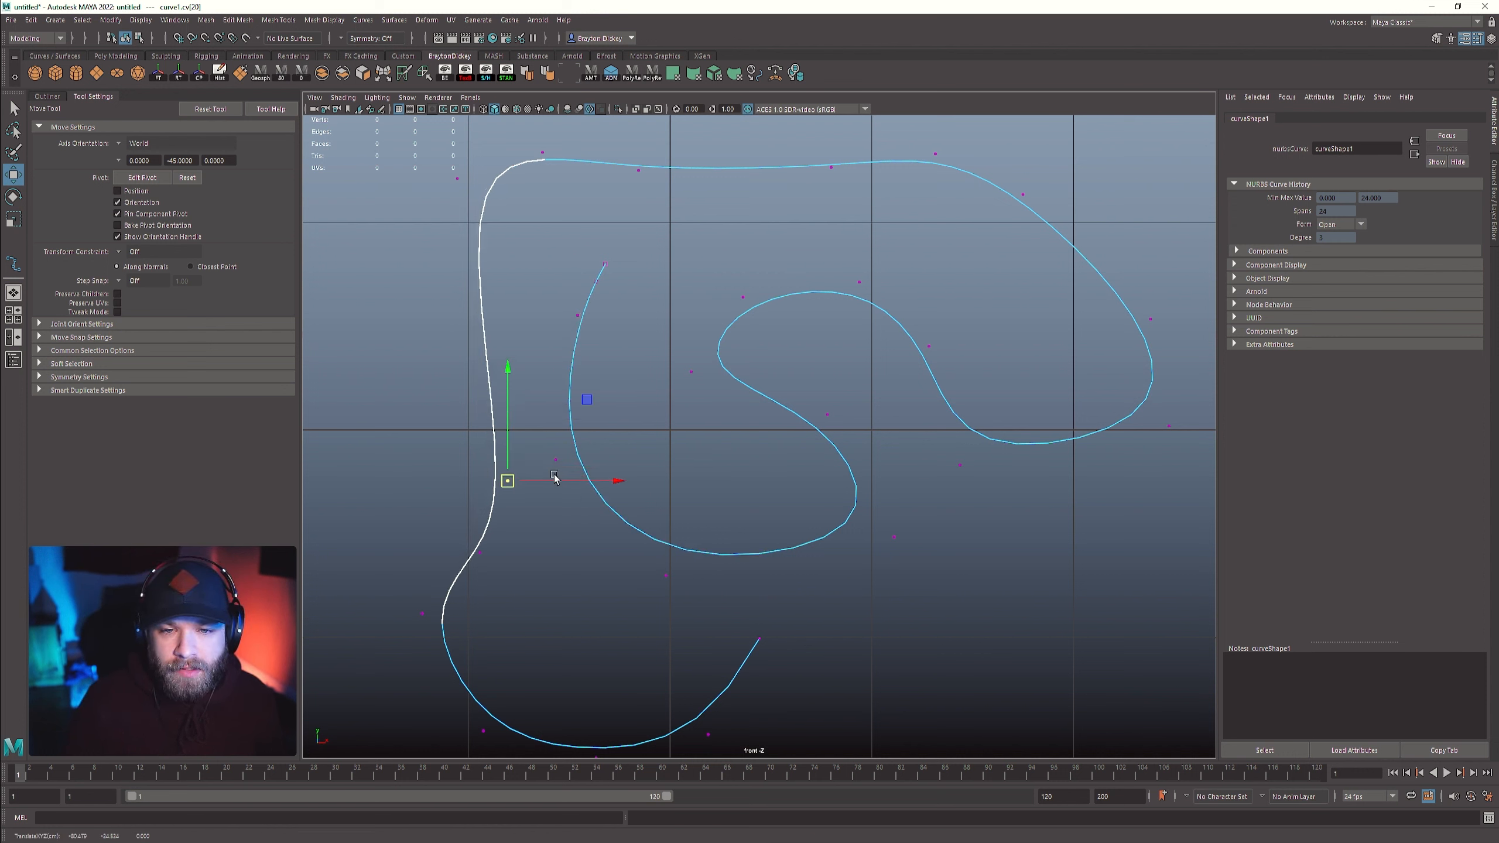
left_click_drag(444, 164, 492, 218)
middle_click_drag(530, 259, 539, 359, "alt")
middle_click_drag(538, 359, 522, 404)
left_click_drag(515, 211, 596, 295)
middle_click_drag(602, 307, 589, 332)
left_click(648, 273)
middle_click_drag(678, 361, 749, 384)
- Return to object selection and delete the EP curve
right_click_drag(817, 547, 783, 509, "alt")
middle_click_drag(783, 509, 726, 449, "alt")
right_click_drag(716, 447, 741, 417)
left_click(1022, 230)
left_click(524, 435)
key("Delete")
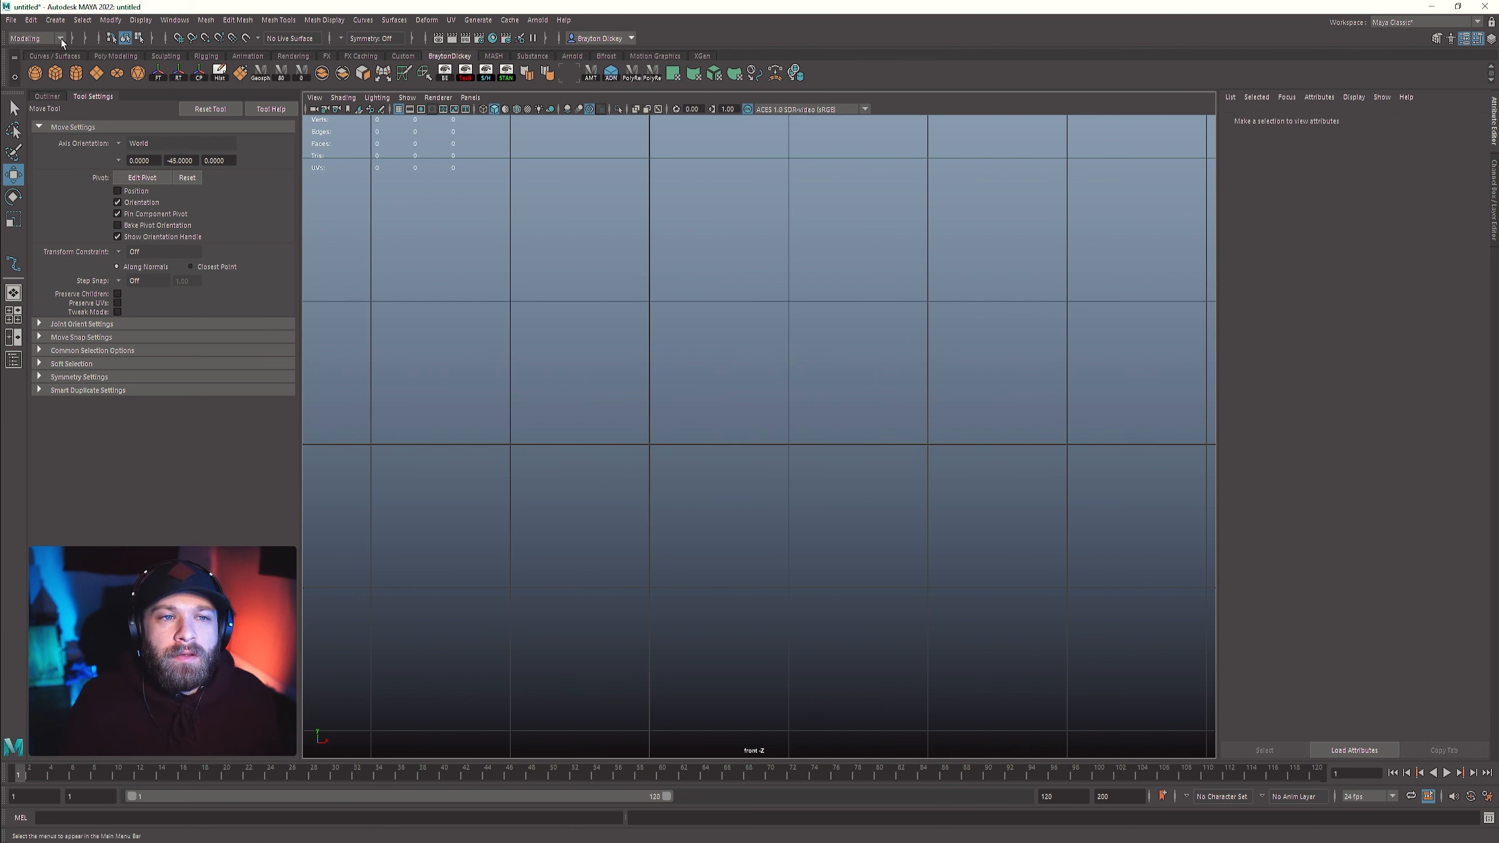
- Start a Bezier curve around the grid origin, placing straight-cornered anchors in an outward spiral
left_click(55, 19)
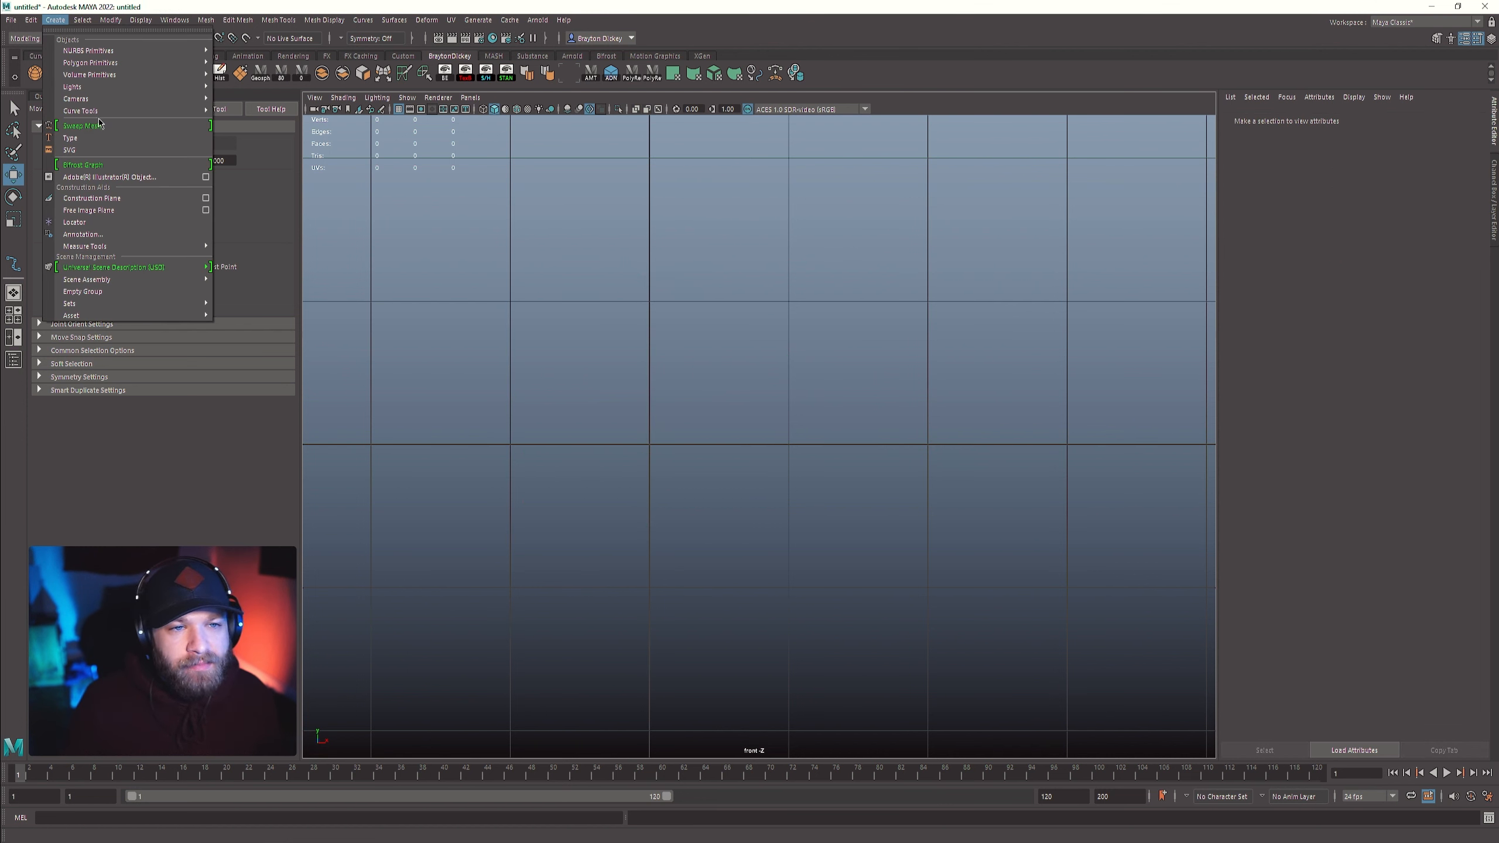
mouse_move(106, 117)
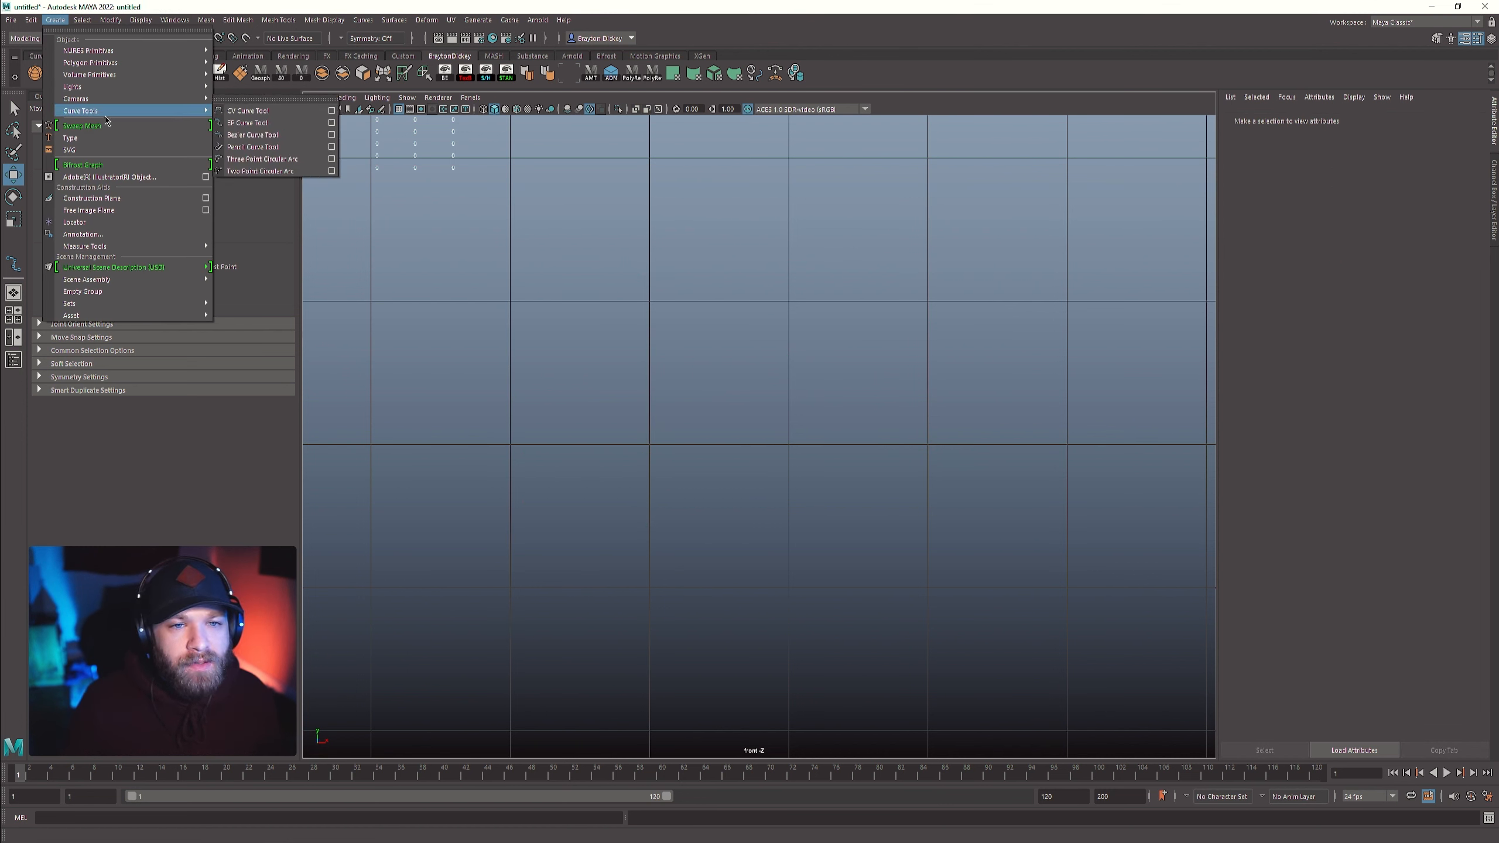
left_click(251, 136)
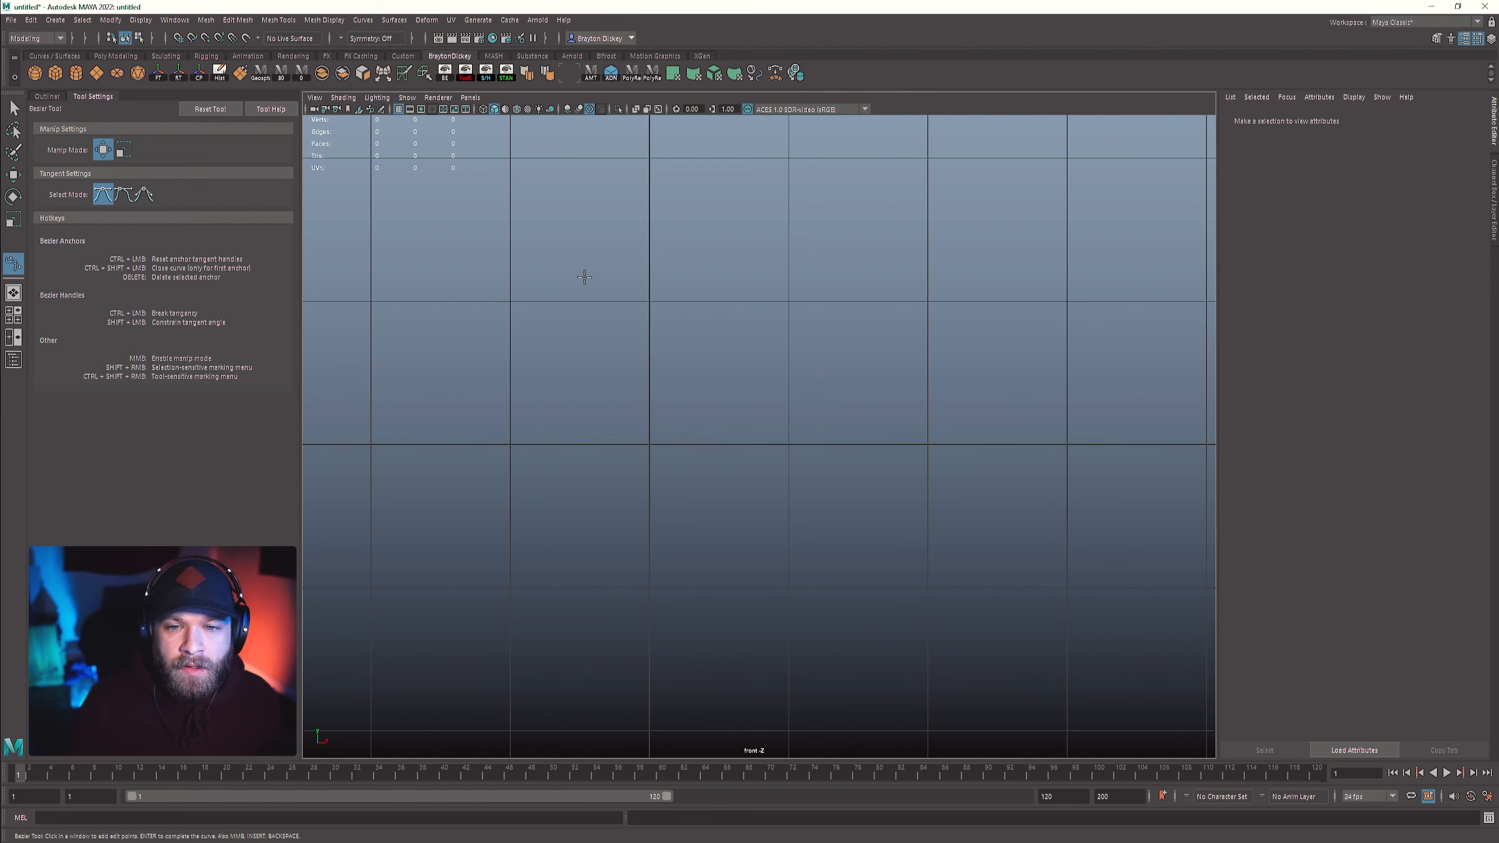
left_click(559, 282)
left_click(545, 374)
left_click(642, 445)
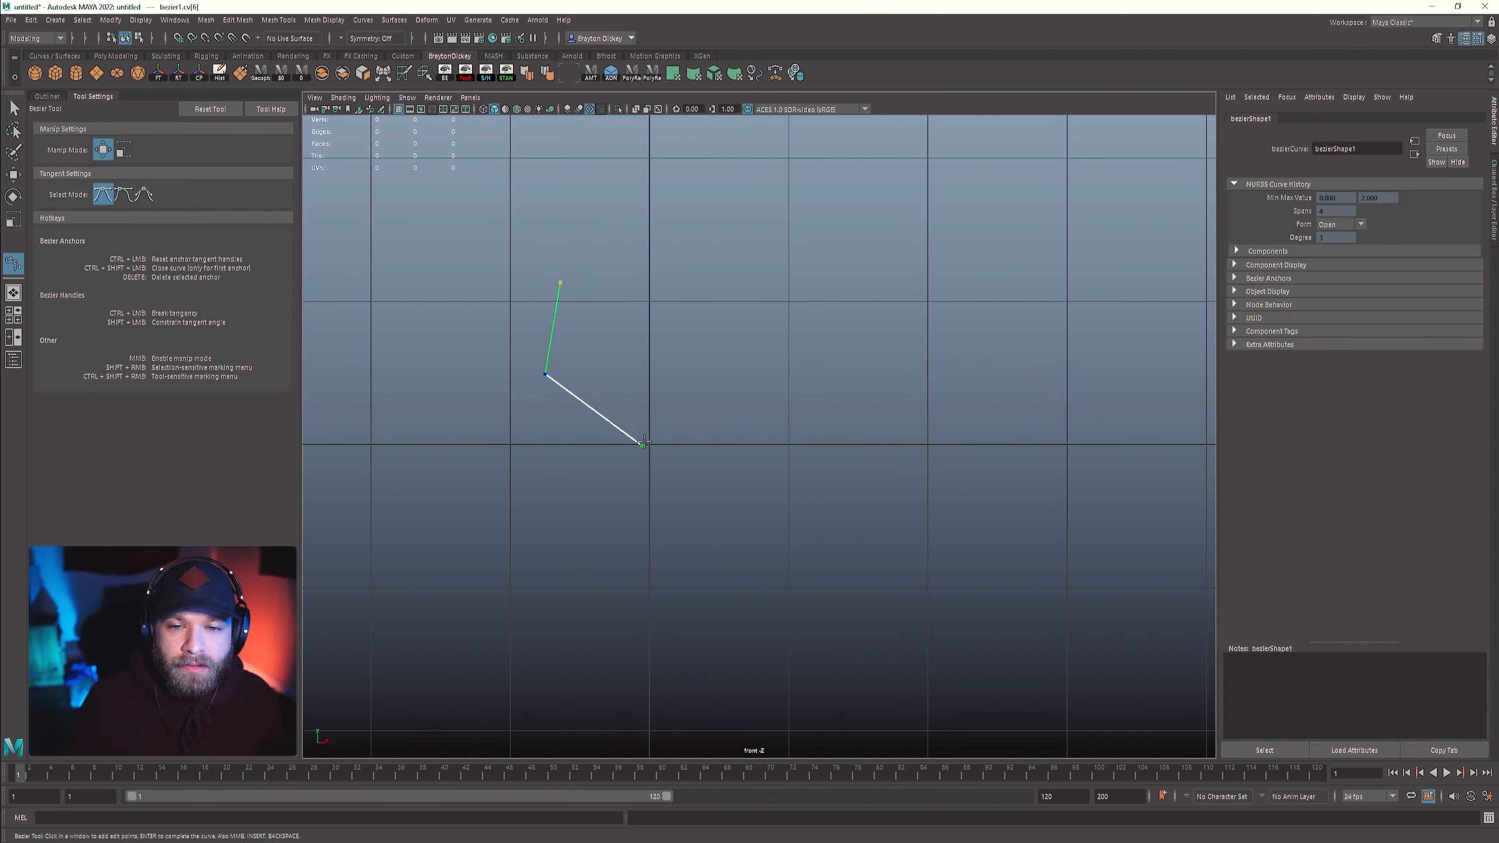
left_click(734, 391)
left_click(663, 318)
left_click(662, 273)
left_click(780, 191)
left_click(872, 267)
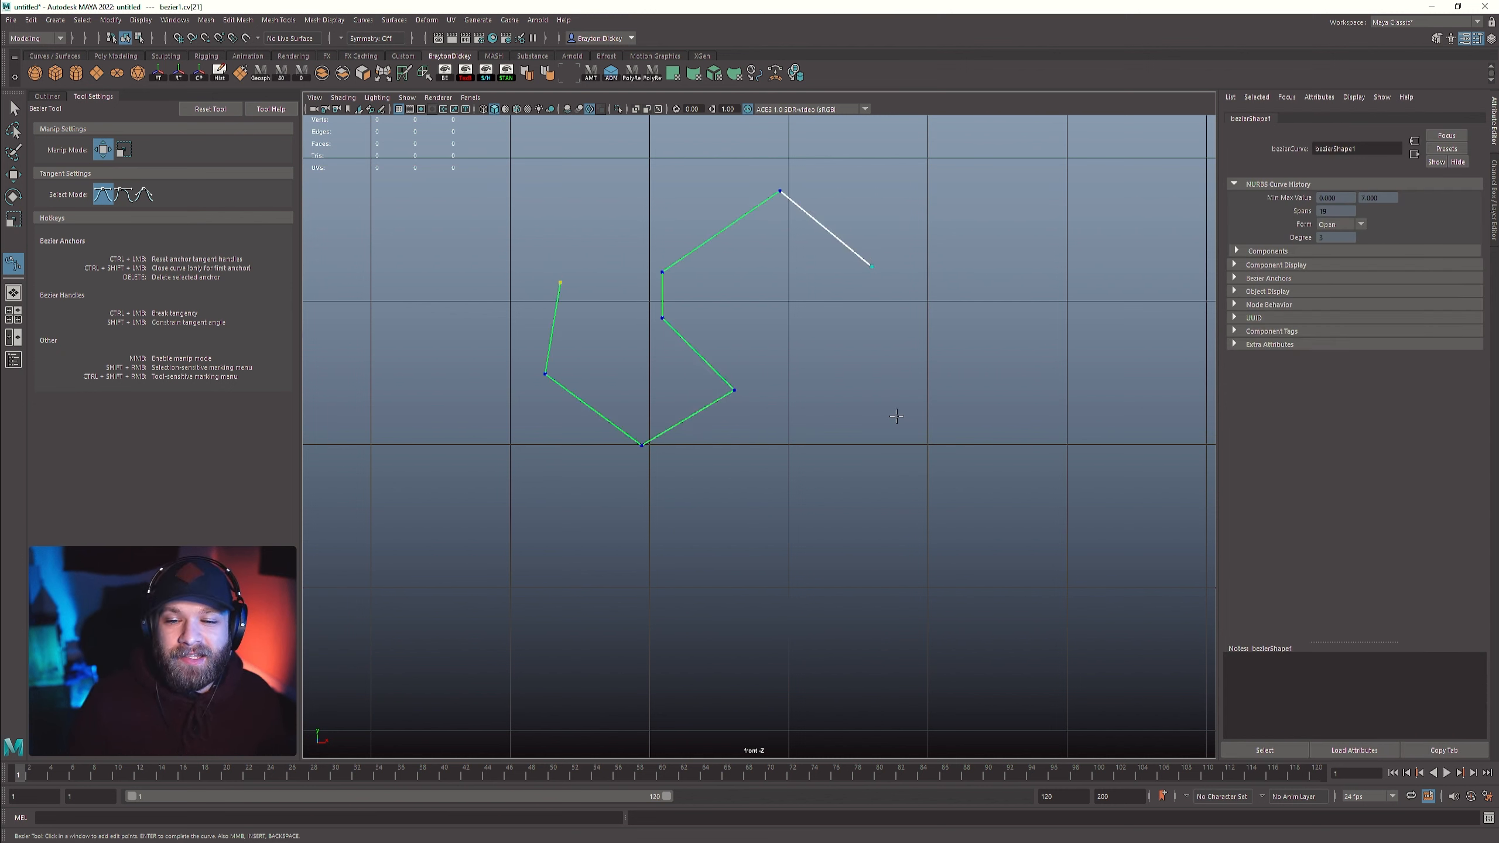
left_click(897, 417)
left_click(824, 502)
left_click(689, 550)
left_click(539, 550)
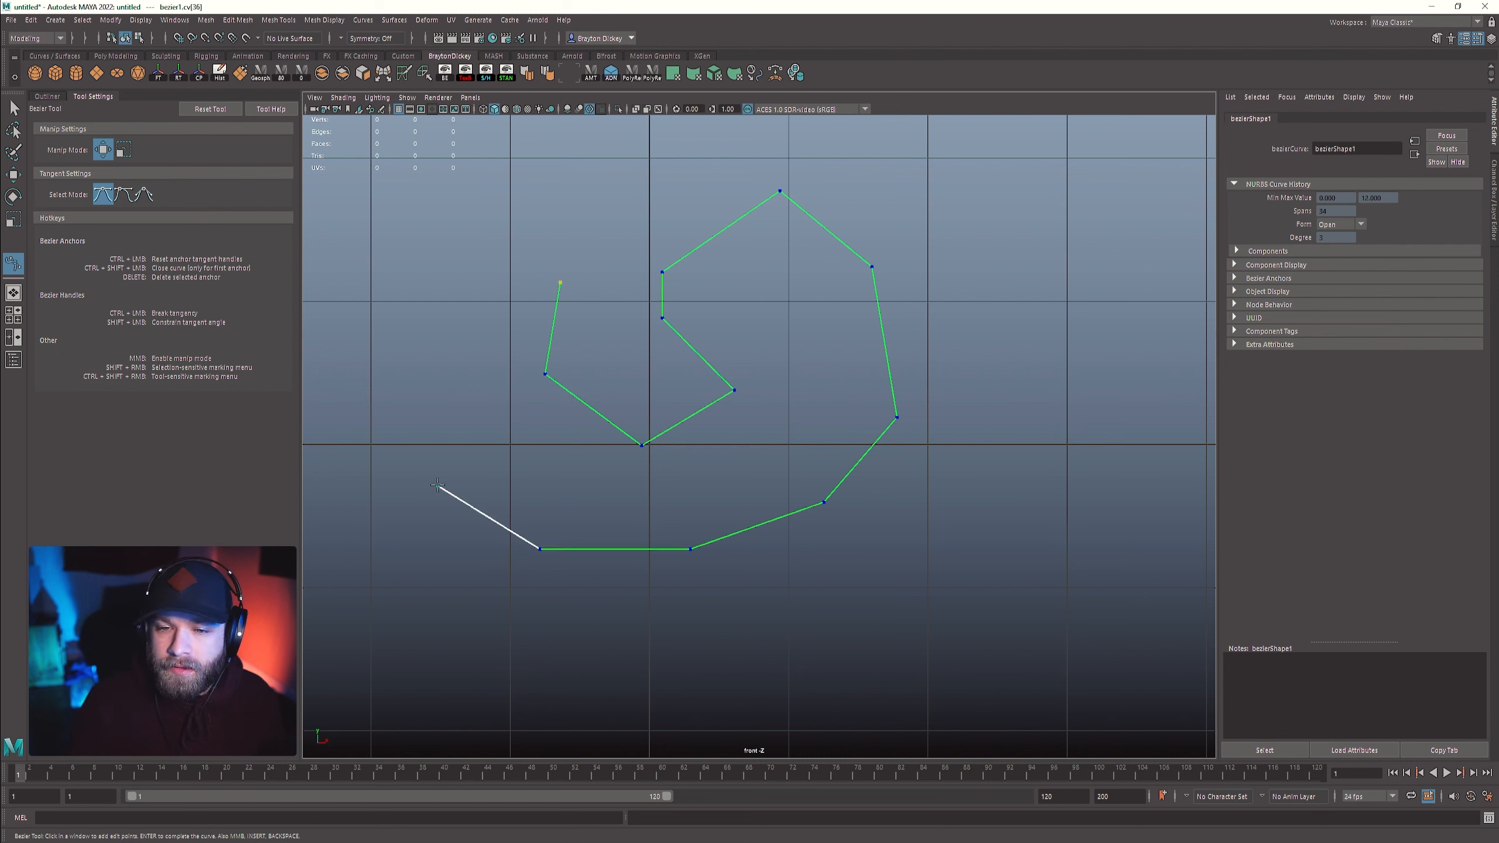
left_click(437, 486)
left_click(425, 420)
left_click(432, 336)
left_click(460, 248)
left_click(503, 196)
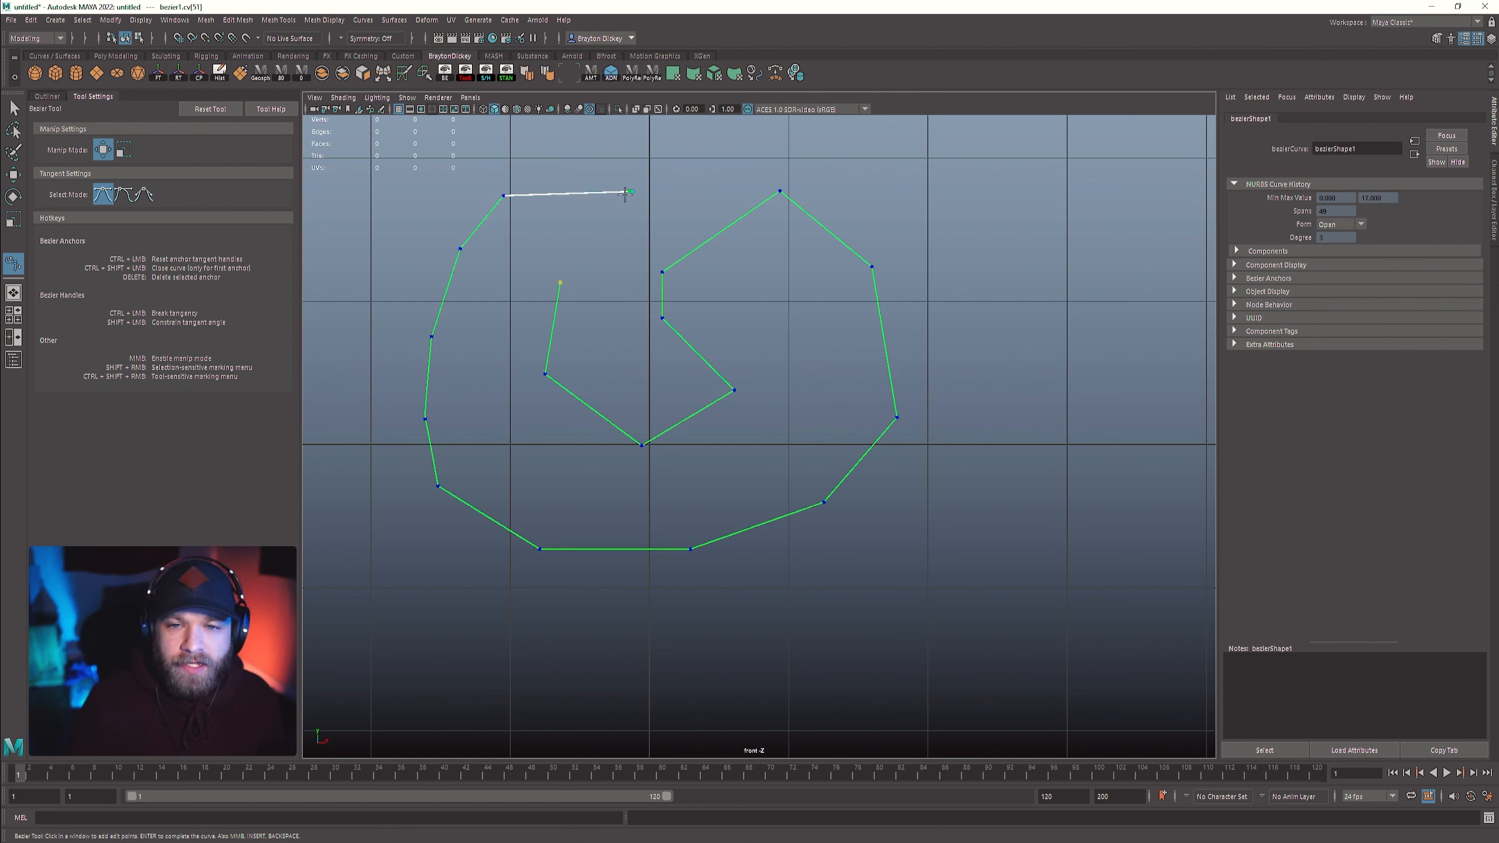
- Extend the Bezier curve with smooth anchors by pulling out their tangents, winding above the spiral, down its right side and back underneath
left_click_drag(730, 158, 736, 122)
middle_click_drag(894, 180, 956, 383, "alt")
scroll(920, 354, "up", 2)
left_click_drag(751, 260, 702, 248)
left_click_drag(600, 300, 596, 266)
left_click_drag(666, 232, 590, 273)
left_click_drag(513, 232, 517, 207)
left_click_drag(595, 188, 755, 187)
left_click_drag(833, 224, 849, 244)
left_click_drag(905, 256, 1025, 172)
left_click_drag(1083, 228, 1087, 276)
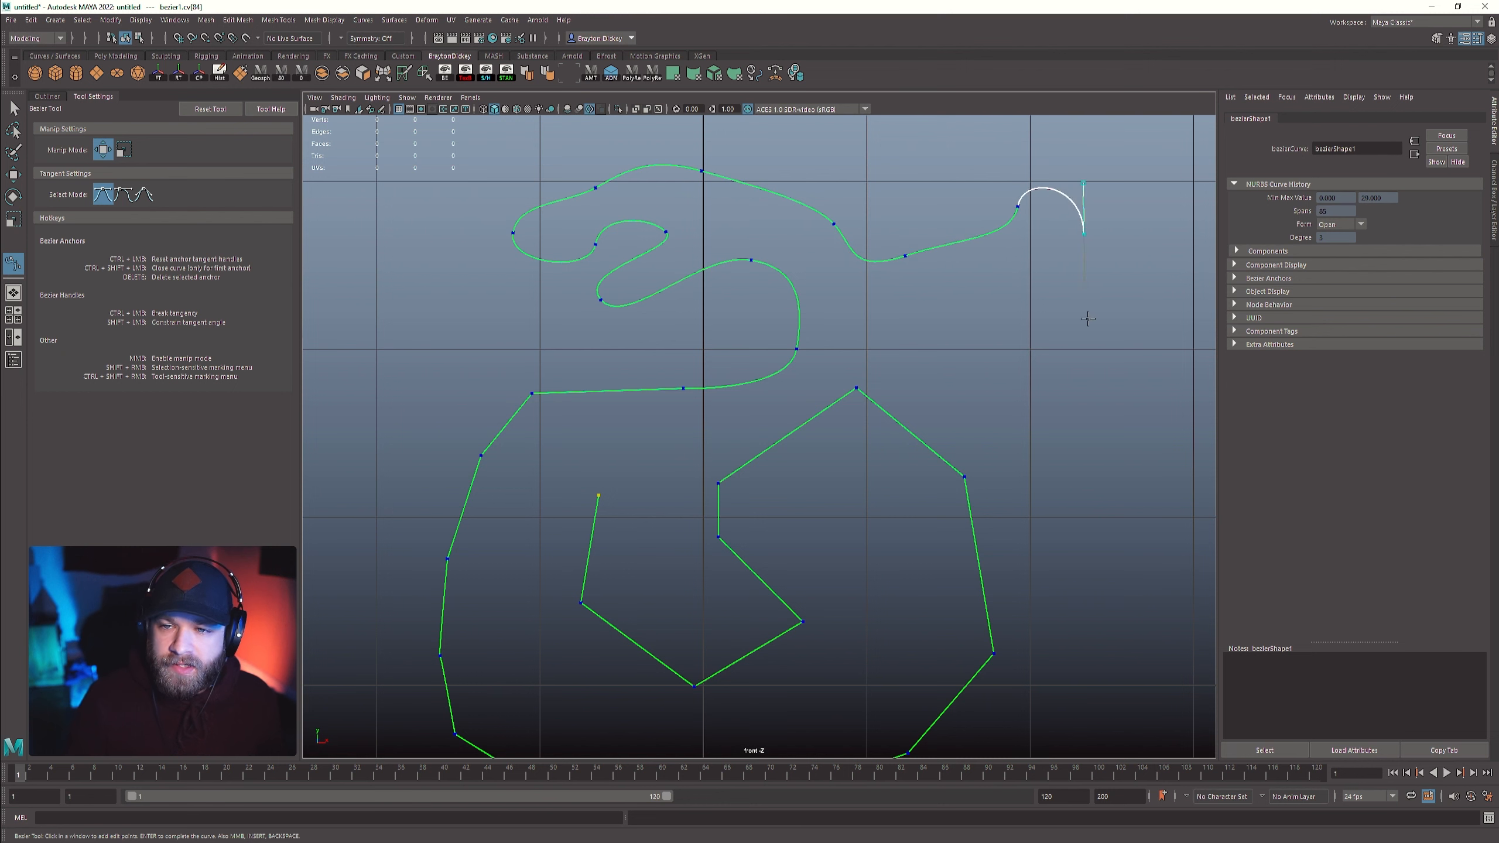
left_click_drag(1107, 363, 1108, 383)
left_click_drag(1091, 444, 1081, 463)
left_click_drag(1070, 519, 1071, 536)
left_click_drag(1102, 602, 1103, 632)
left_click(1087, 679)
middle_click_drag(1021, 668, 964, 548, "alt")
scroll(963, 548, "down", 3)
left_click_drag(978, 659, 944, 660)
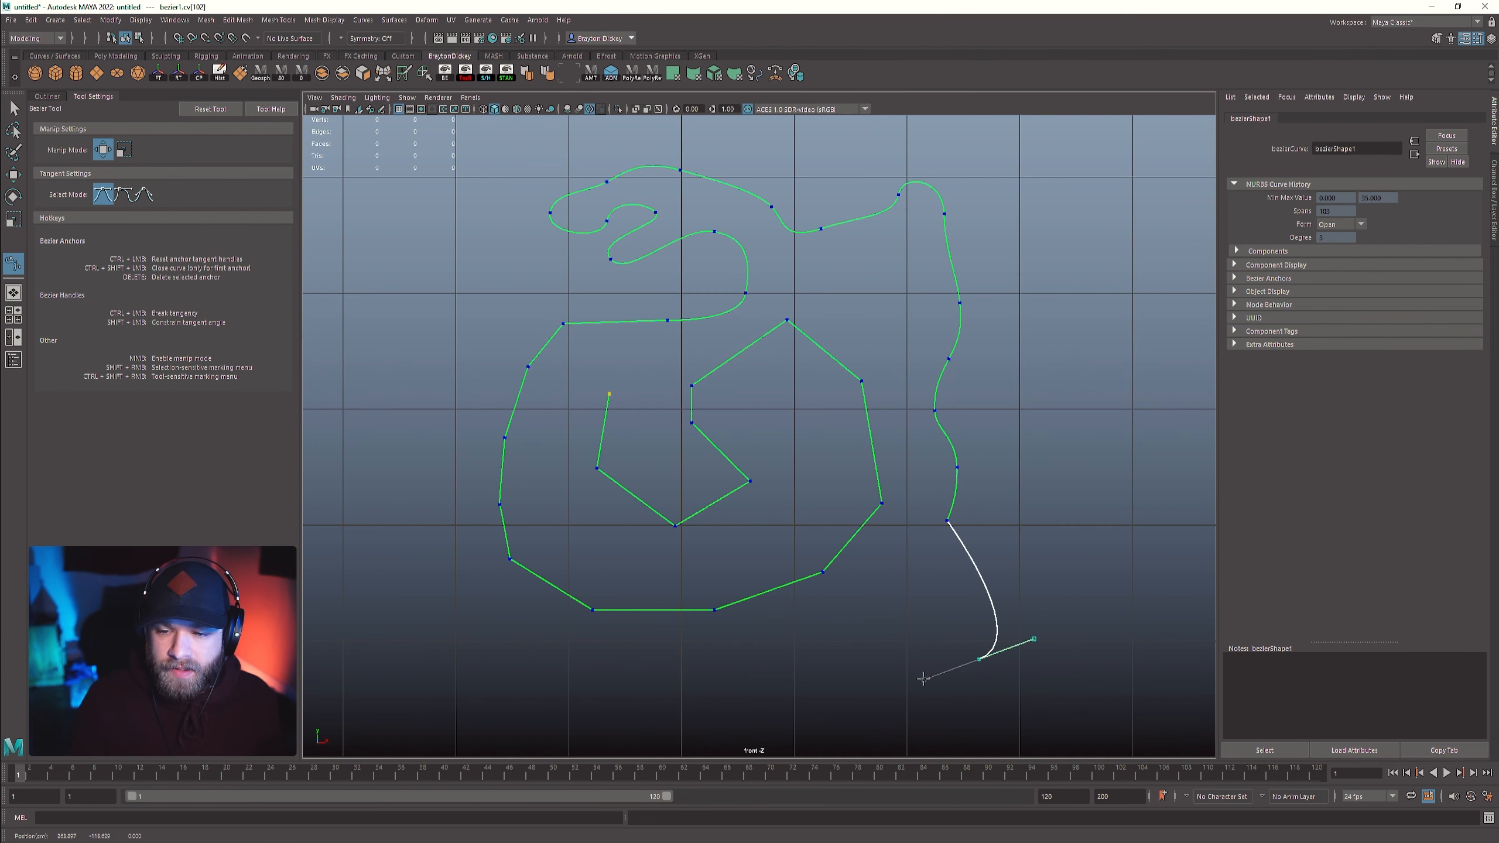
left_click_drag(812, 667, 766, 697)
left_click_drag(658, 694, 621, 665)
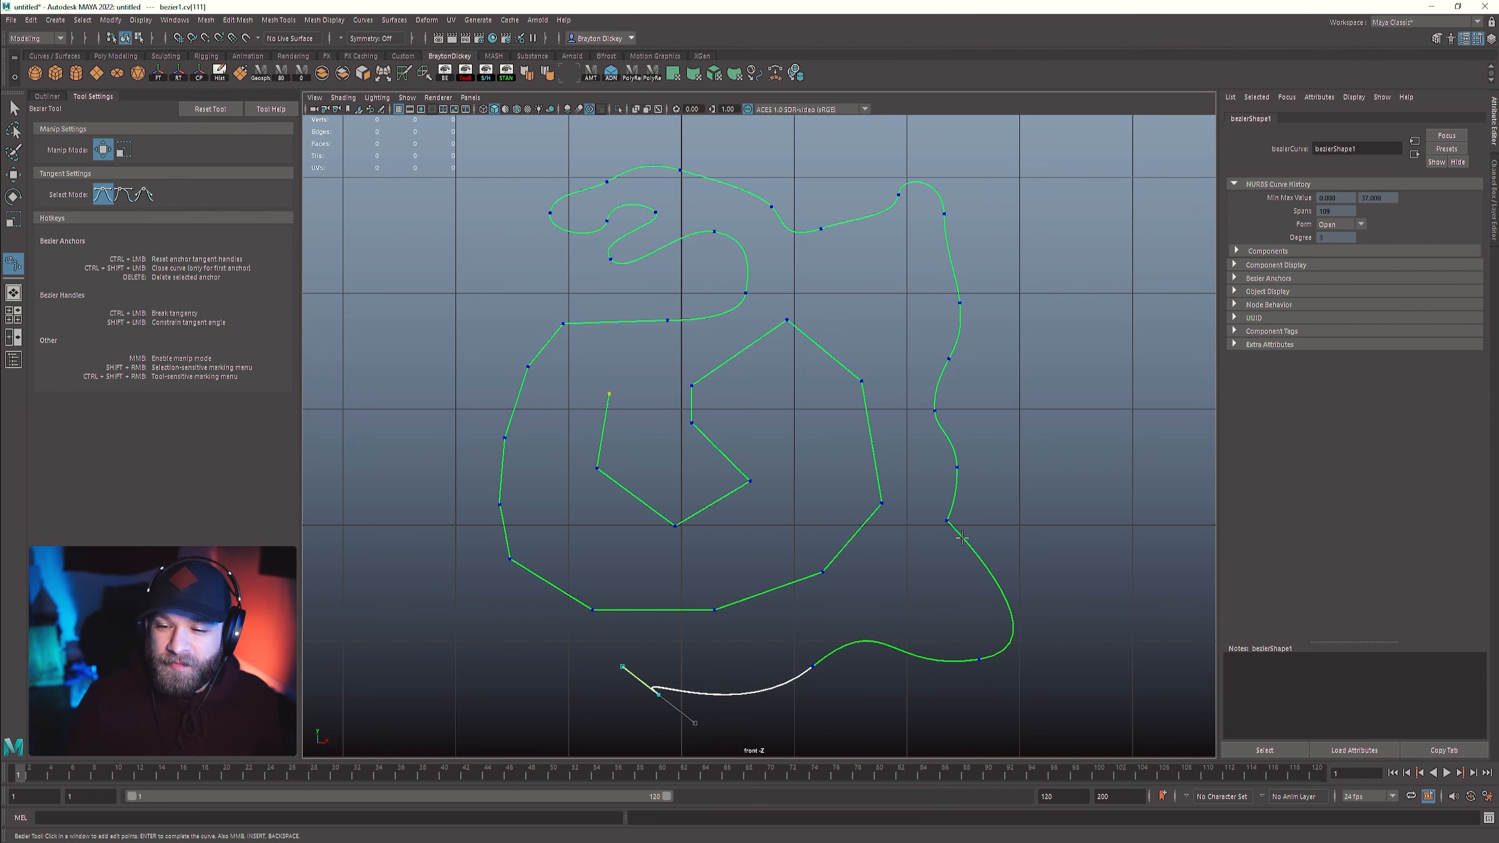
- Finish the Bezier curve, show its control vertices, adjust the point in the bend above the spiral, and undo the last edit
scroll(851, 407, "down", 2)
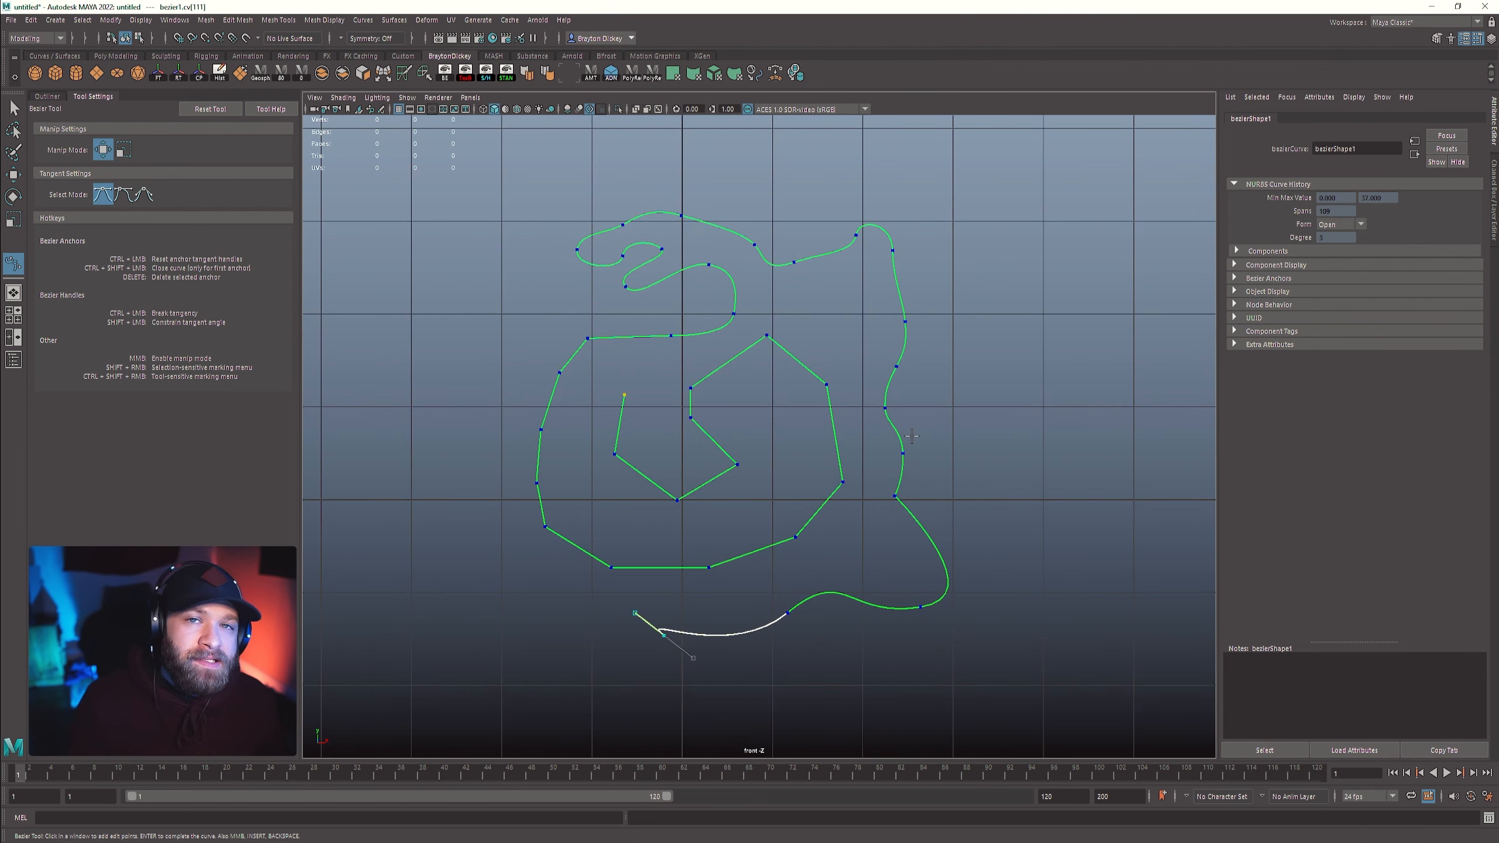
middle_click_drag(1004, 515, 866, 466, "alt")
scroll(980, 465, "down", 2)
scroll(981, 452, "up", 1)
scroll(974, 454, "down", 1)
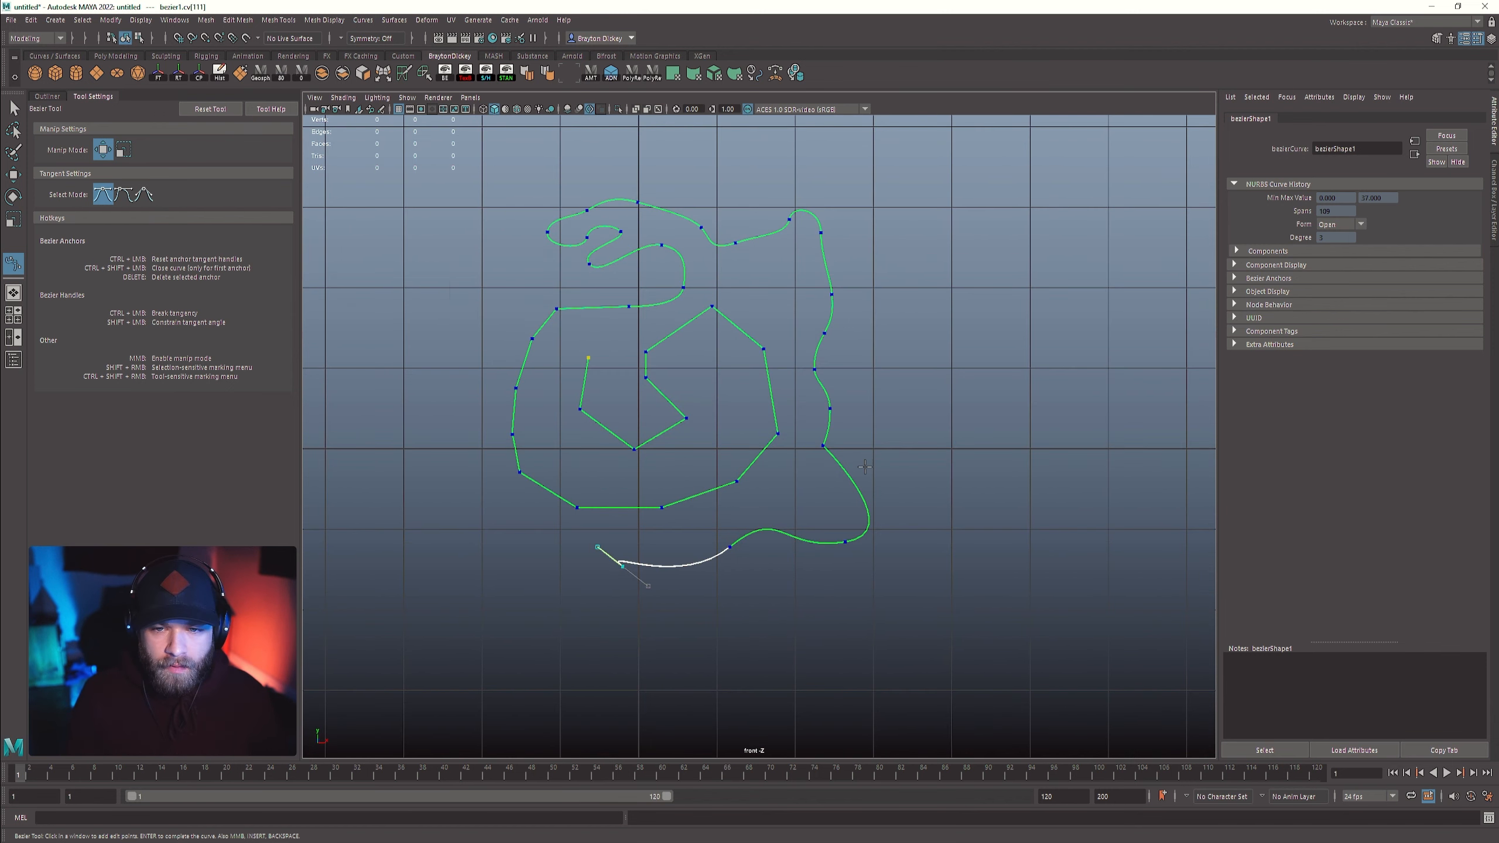
key("w")
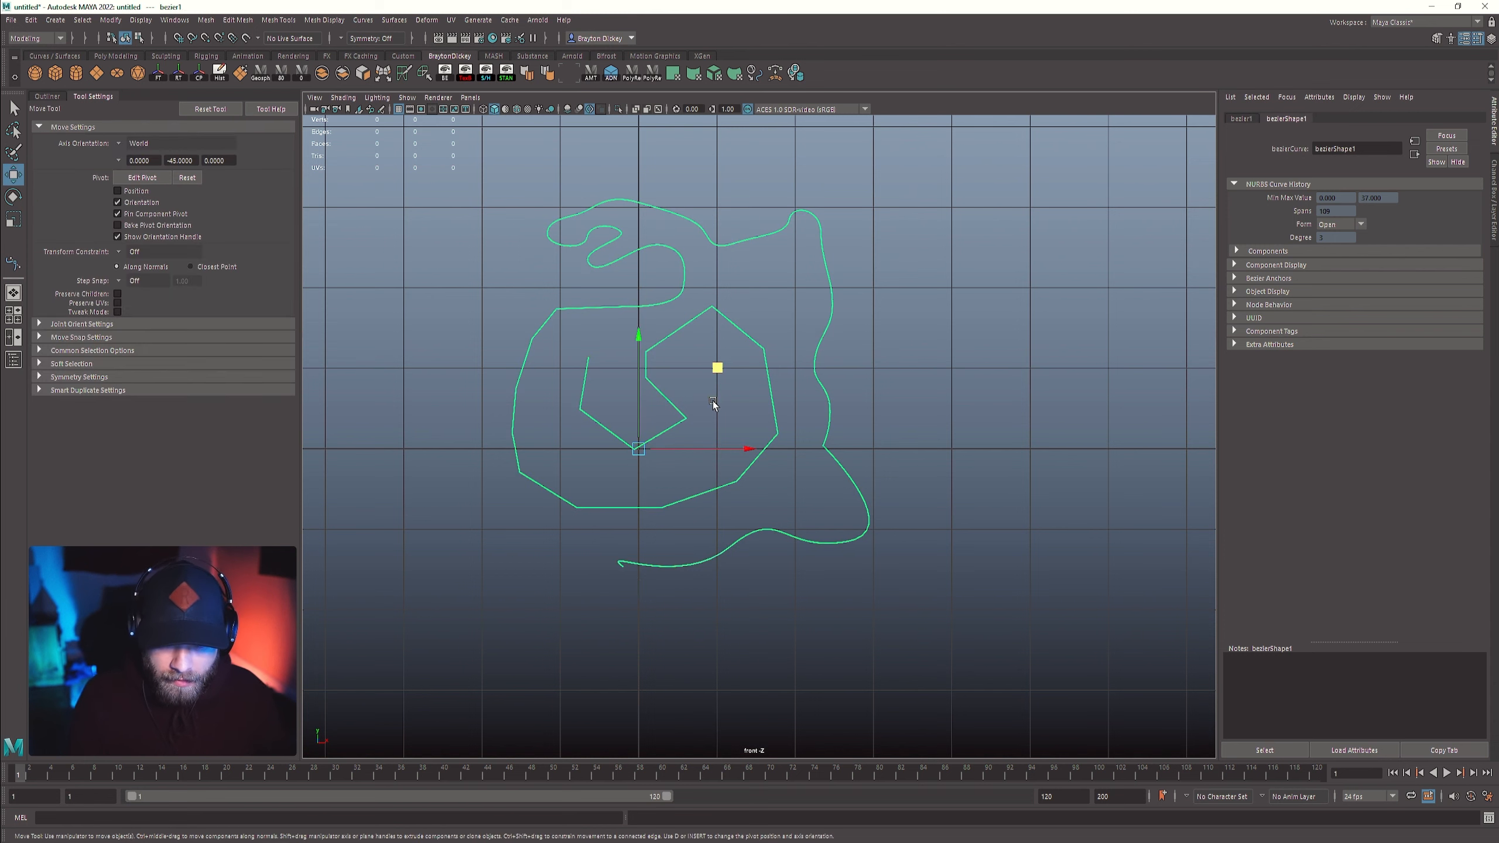
scroll(723, 414, "up", 1)
right_click_drag(710, 434, 710, 337)
right_click_drag(755, 275, 689, 277)
left_click(674, 237)
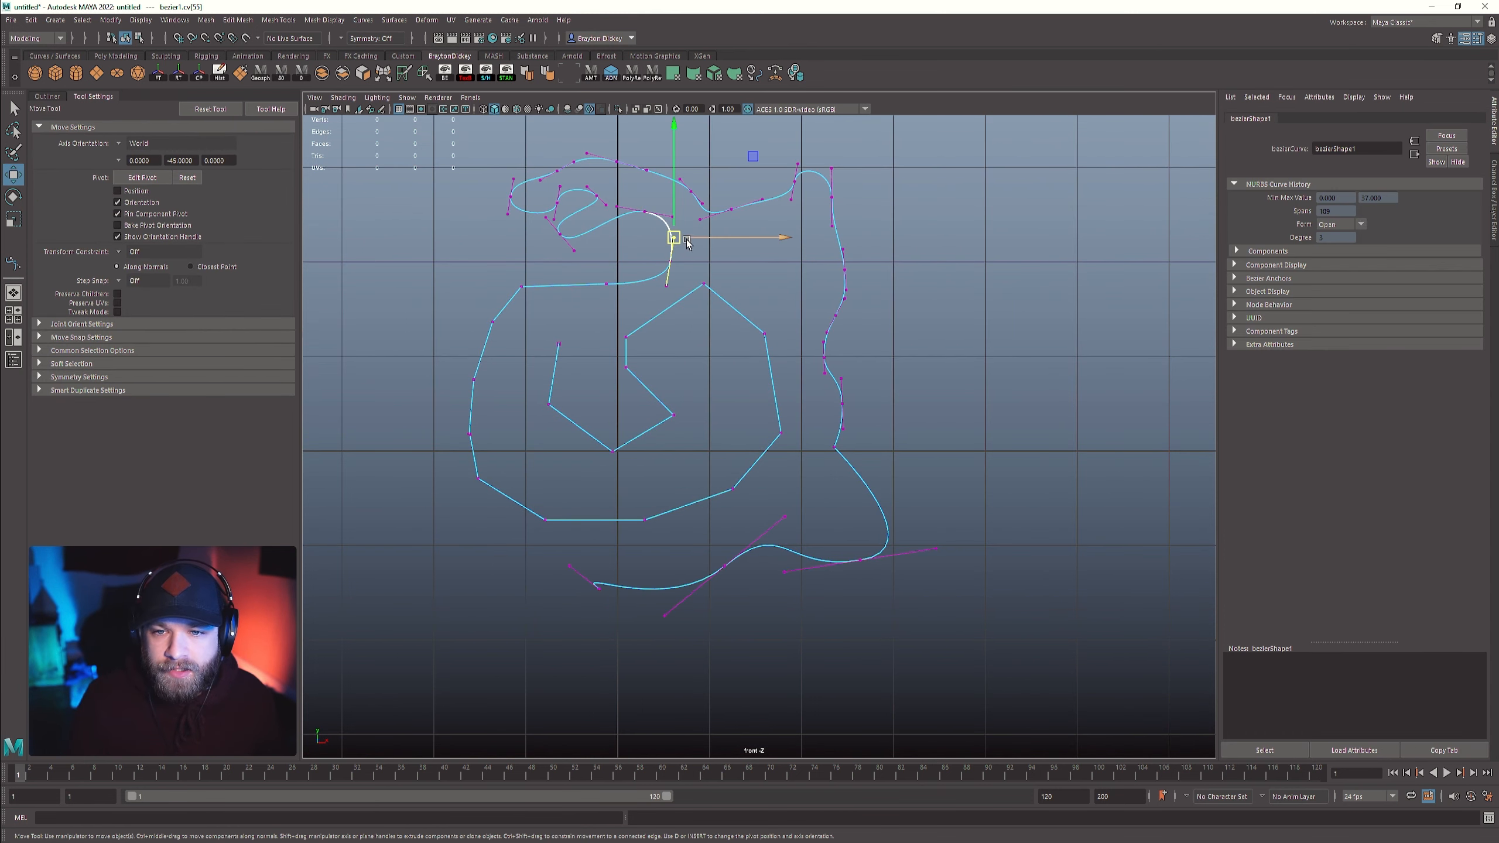
mouse_move(678, 237)
left_mouse_down()
mouse_move(696, 242)
mouse_move(672, 240)
mouse_move(676, 261)
mouse_move(738, 263)
mouse_move(678, 263)
left_mouse_up()
key("r")
left_click(673, 261)
key("ctrl+z")
- Reselect the Bezier curve's control vertices, lower the anchor in the upper-right dip, and pull its tangent handle to reshape the bend
key("F8")
scroll(918, 307, "down", 3)
left_click(918, 307)
scroll(765, 389, "up", 4)
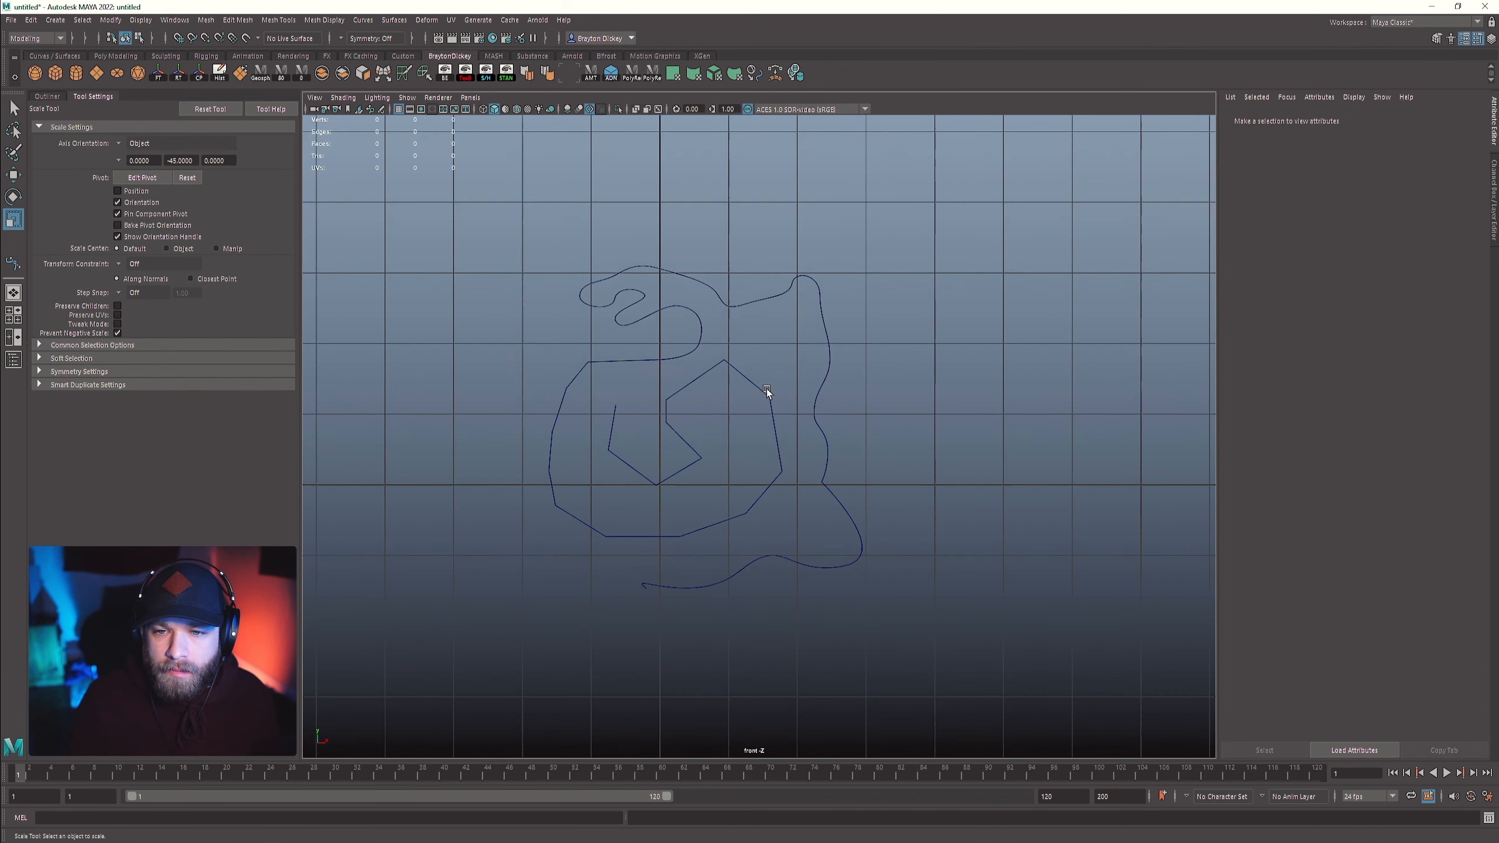
left_click(714, 314)
key("F8")
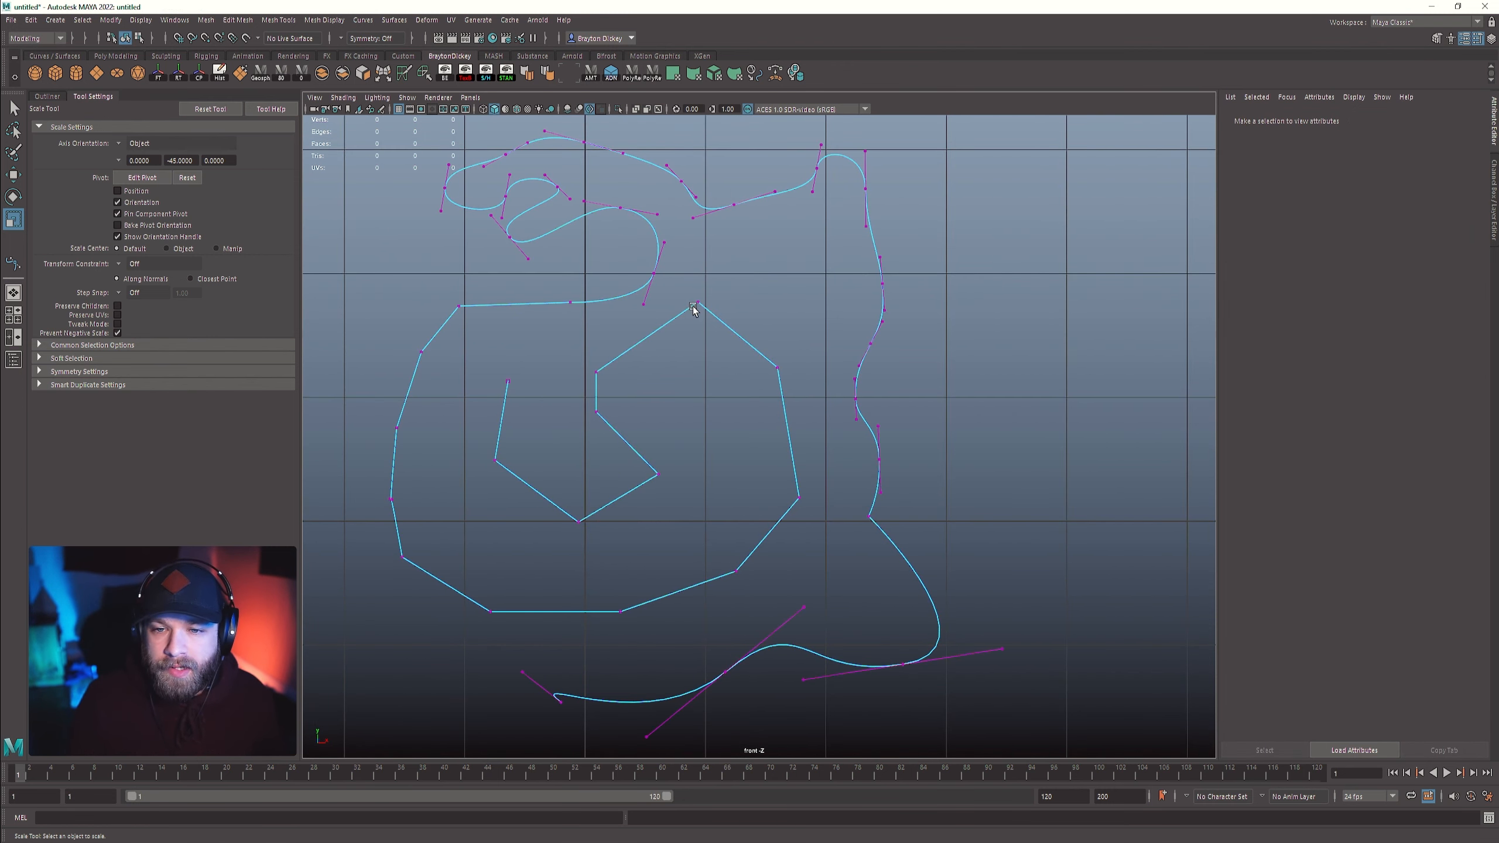
scroll(748, 245, "up", 3)
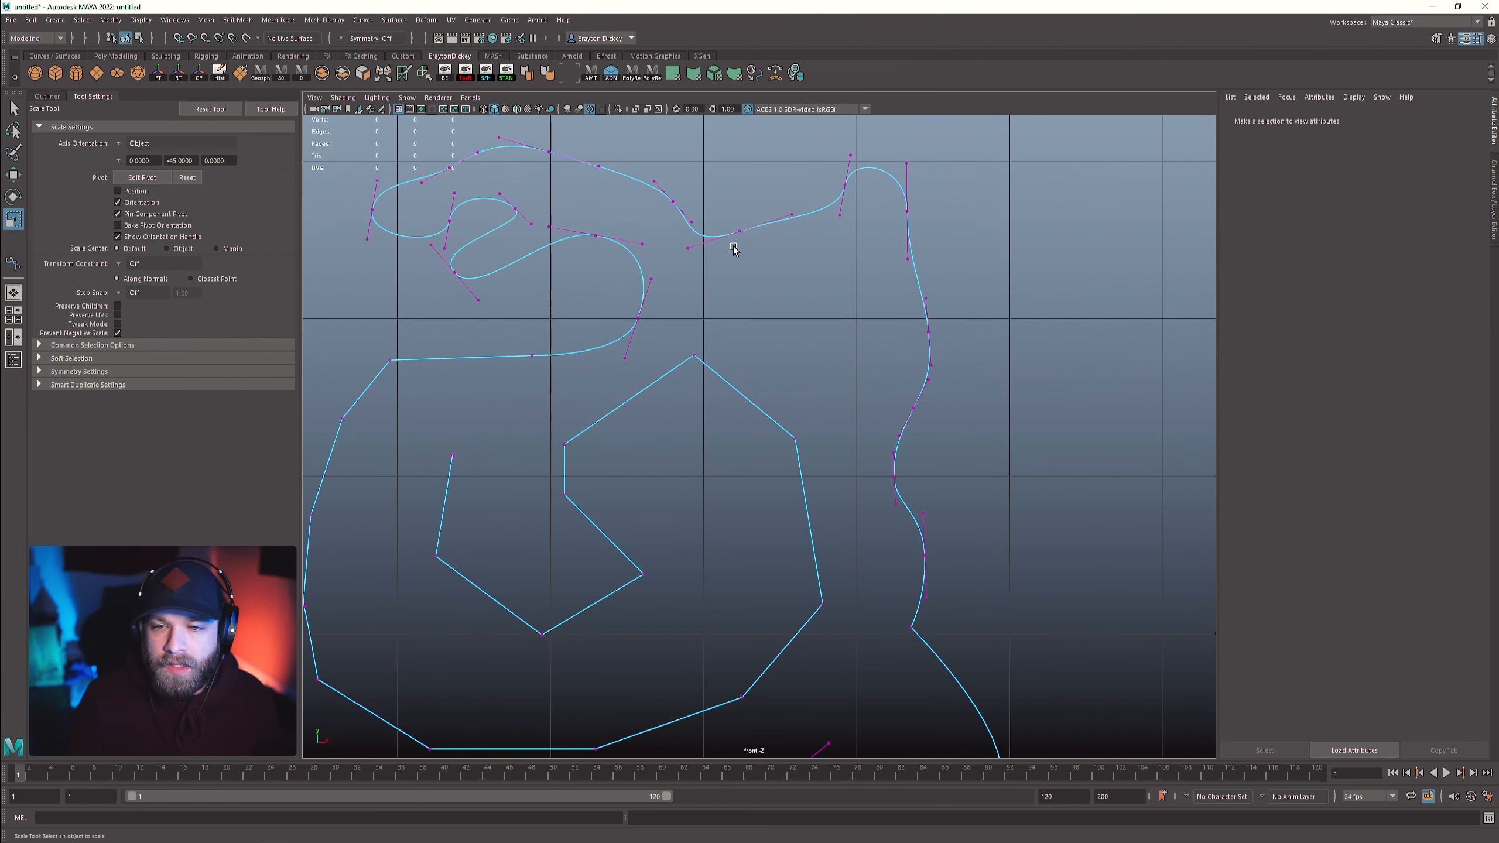
left_click(742, 232)
key("w")
left_click_drag(745, 223, 743, 254)
left_click(802, 239)
left_click(802, 194)
mouse_move(852, 254)
left_mouse_down()
mouse_move(803, 258)
mouse_move(871, 252)
left_mouse_up()
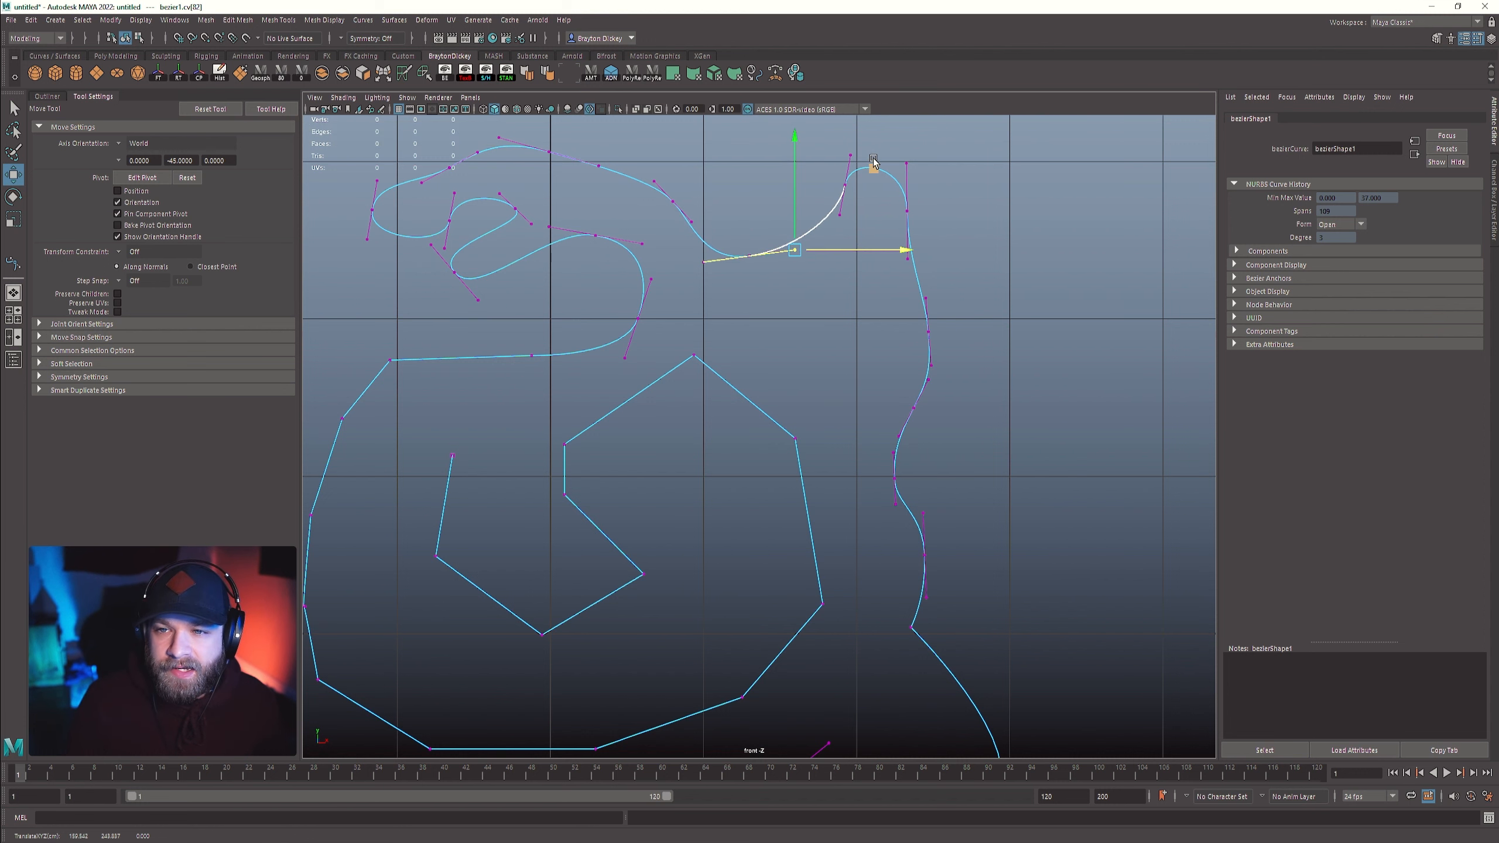
- Return to object selection and delete the Bezier curve
mouse_move(873, 169)
left_mouse_down()
mouse_move(861, 193)
mouse_move(863, 177)
left_mouse_up()
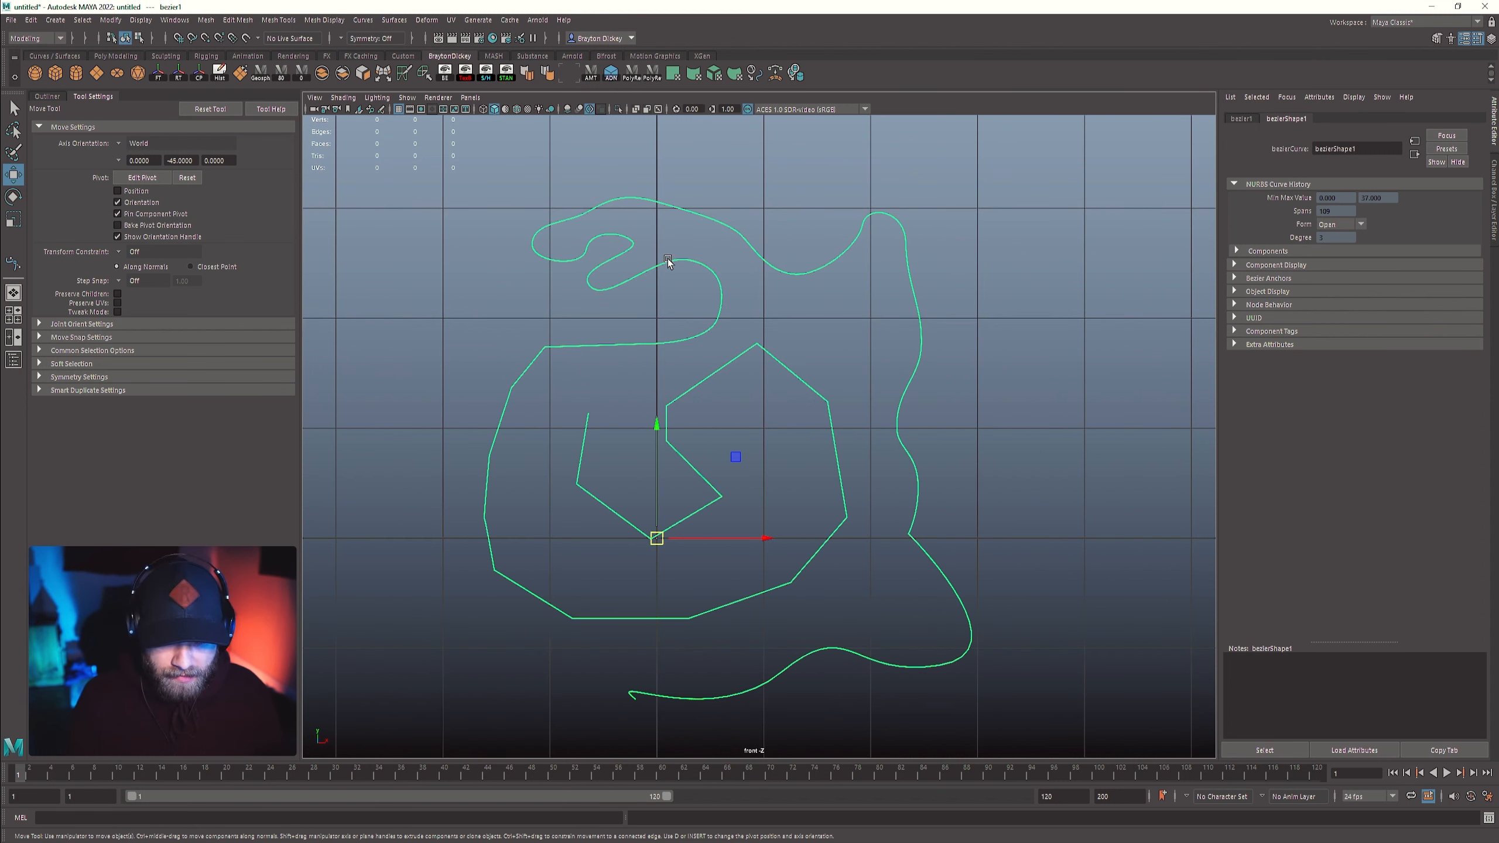
key("Delete")
- Draw a long freehand winding curve across the front view with the Pencil Curve Tool at curve degree 3
left_click(55, 19)
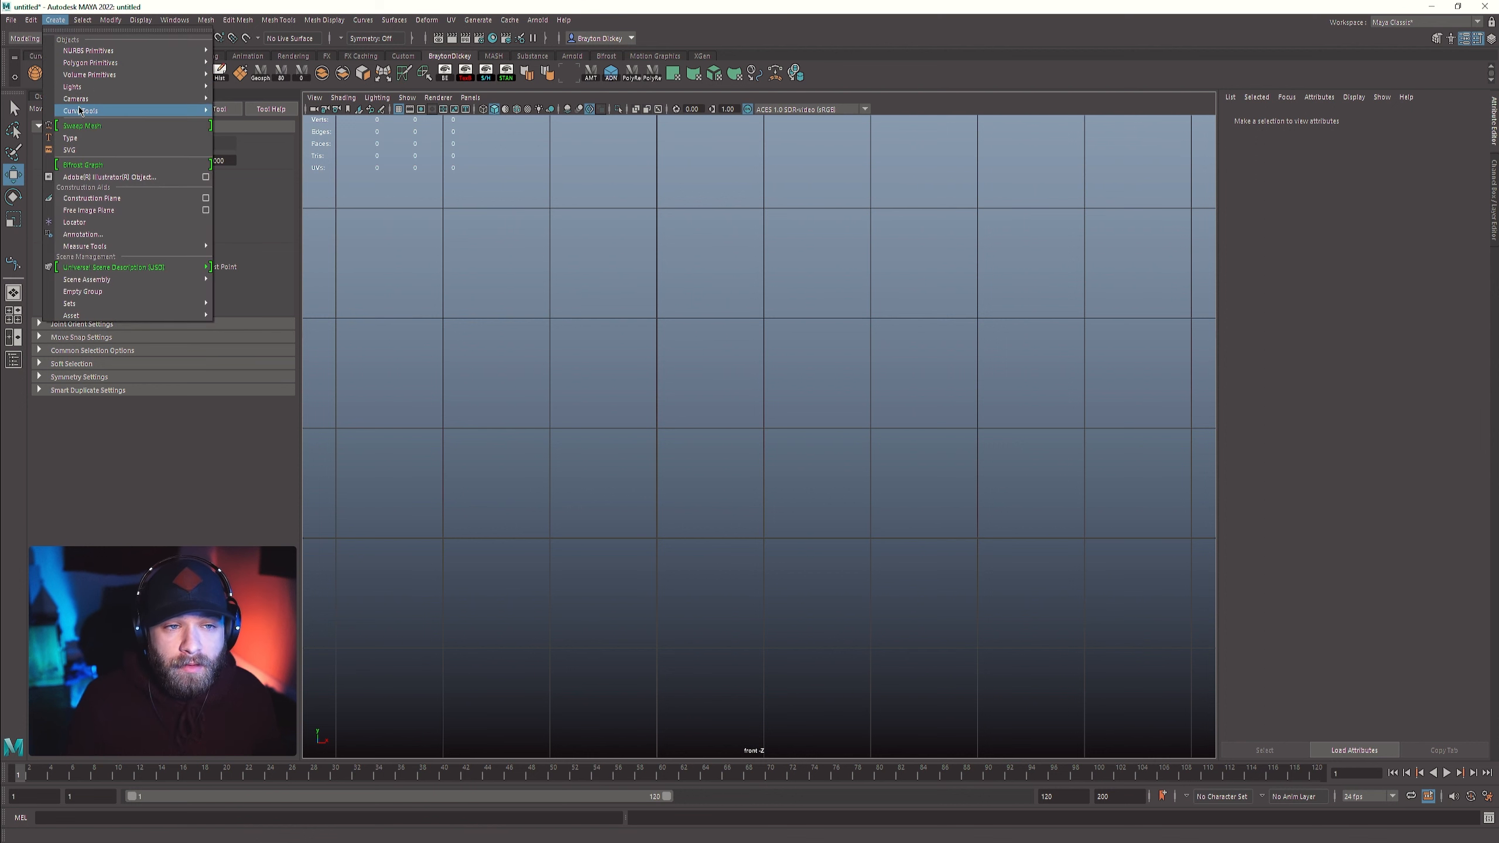
mouse_move(148, 111)
left_click(253, 147)
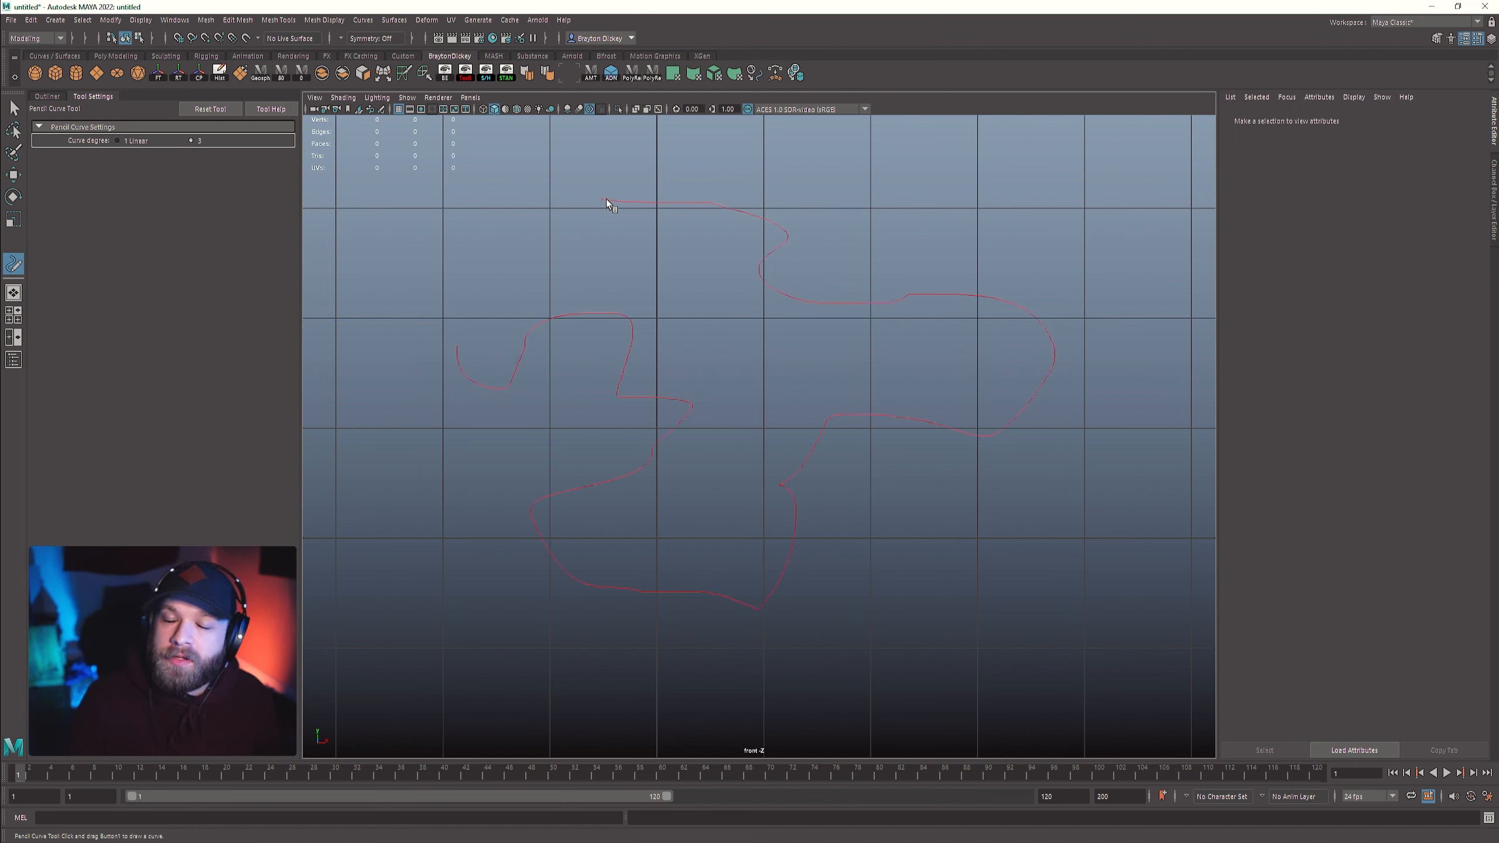
left_click_drag(411, 623, 357, 609)
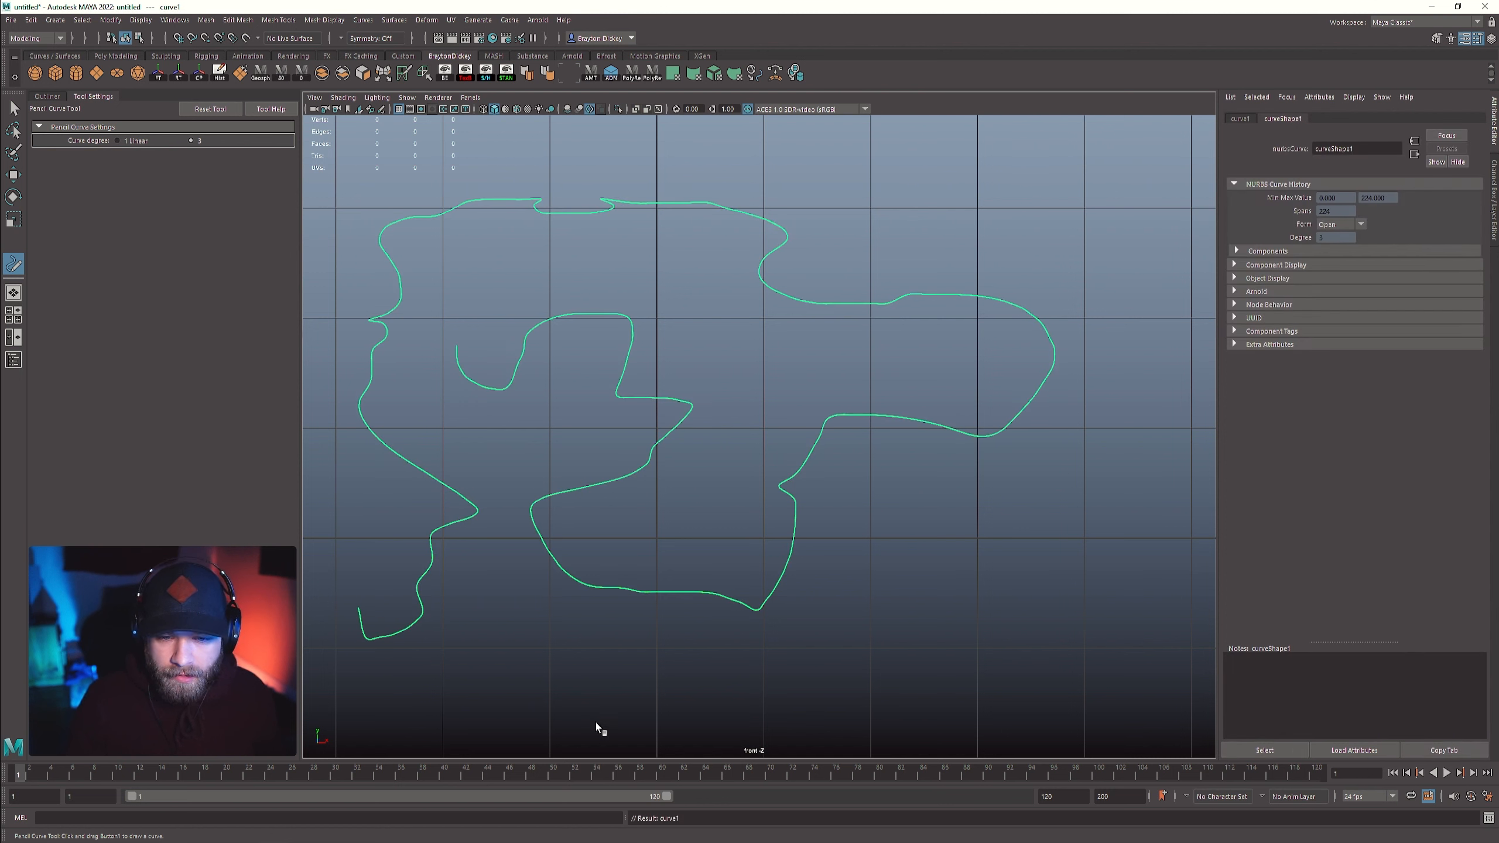
- Show the pencil curve's control vertices, return to object selection, and select the whole curve
key("w")
right_click_drag(580, 335, 568, 343)
middle_click_drag(918, 583, 977, 586, "alt")
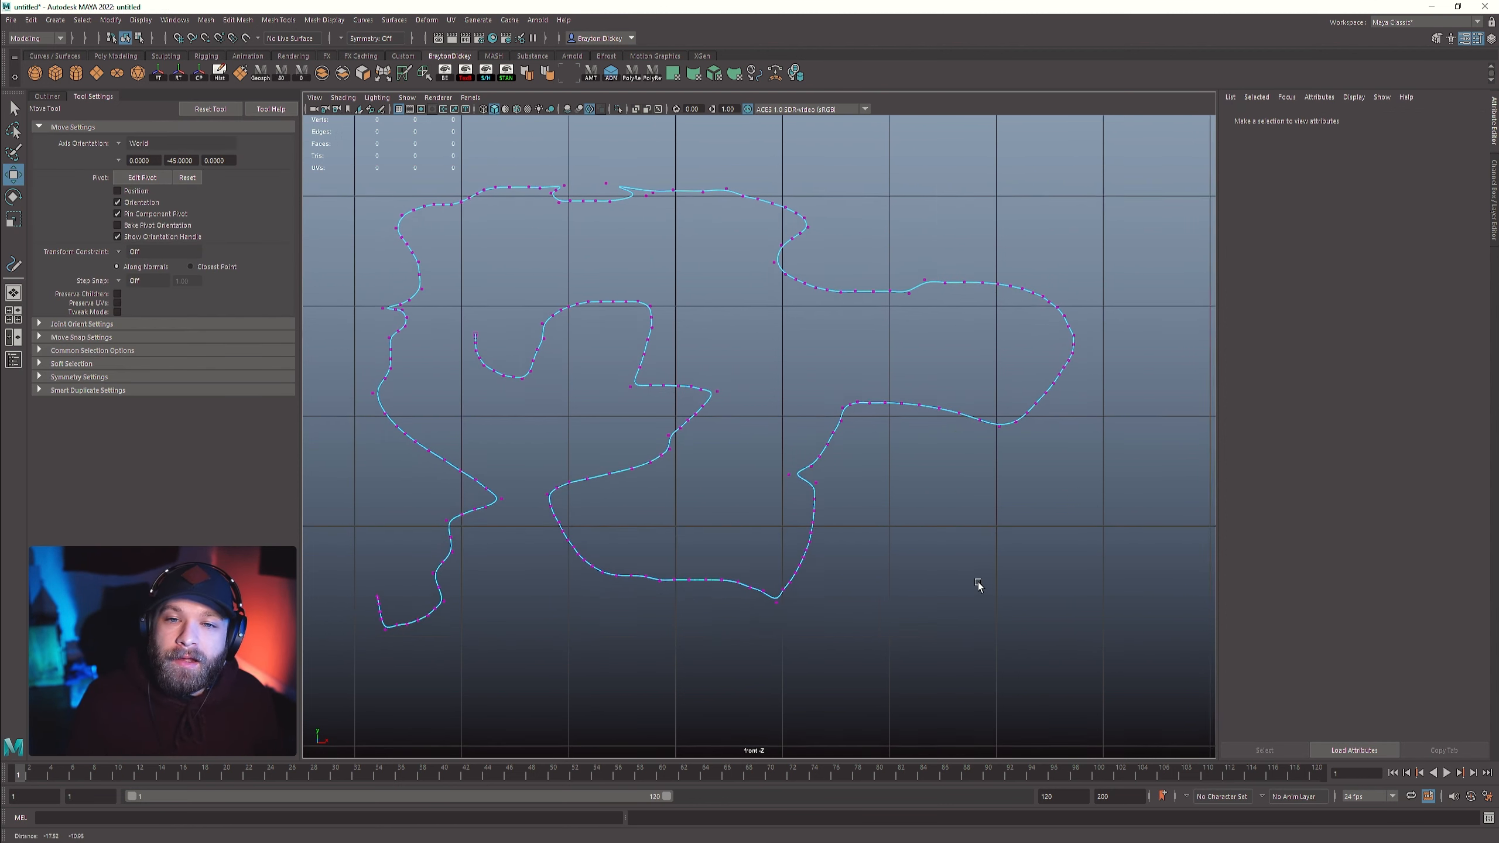
middle_click_drag(709, 311, 753, 316, "alt")
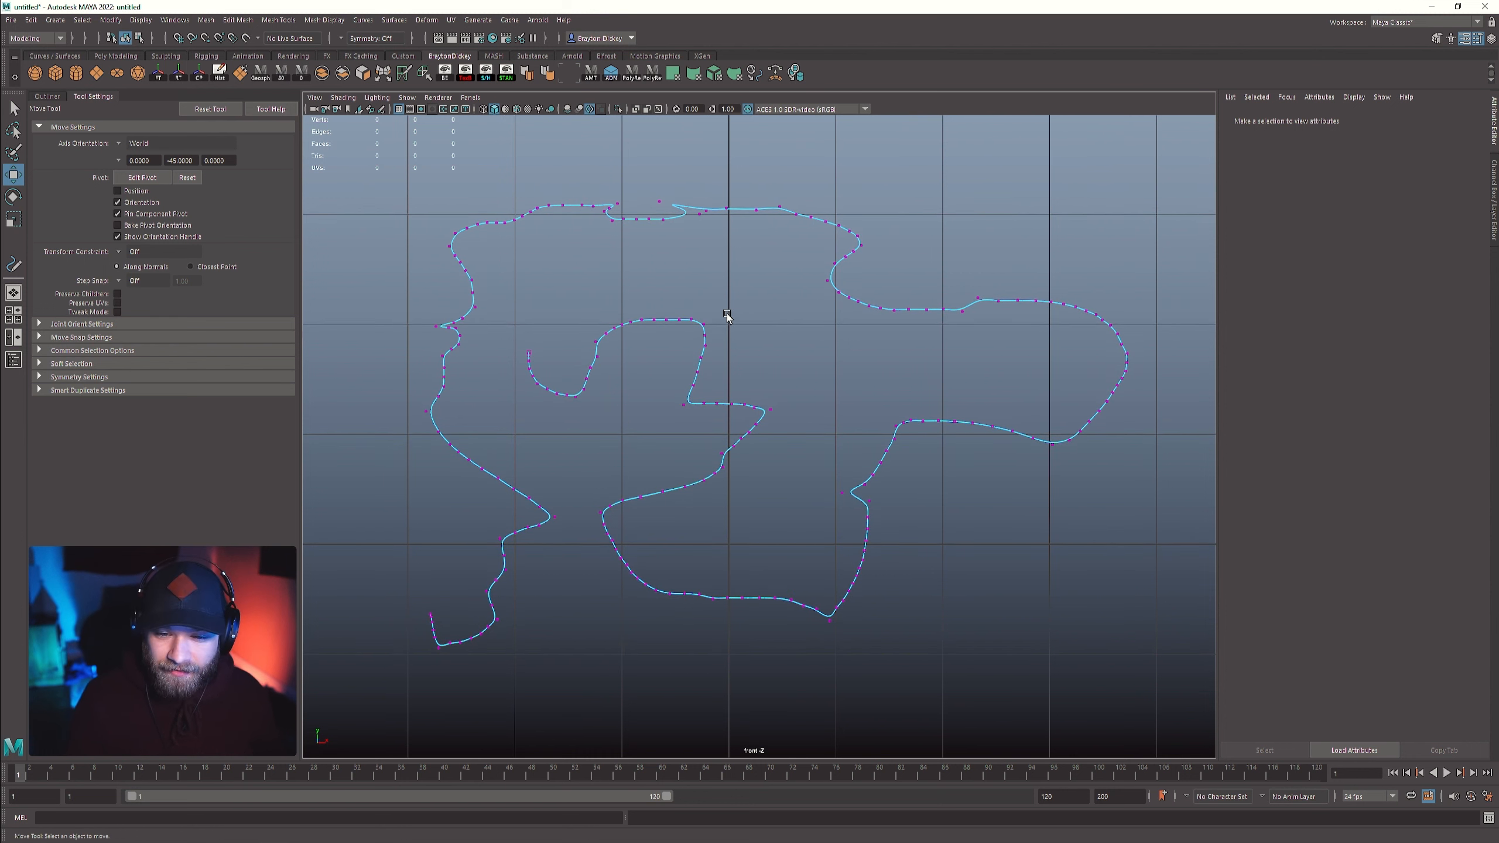
right_click_drag(657, 303, 669, 298)
left_click(563, 271)
left_click_drag(585, 230, 585, 230)
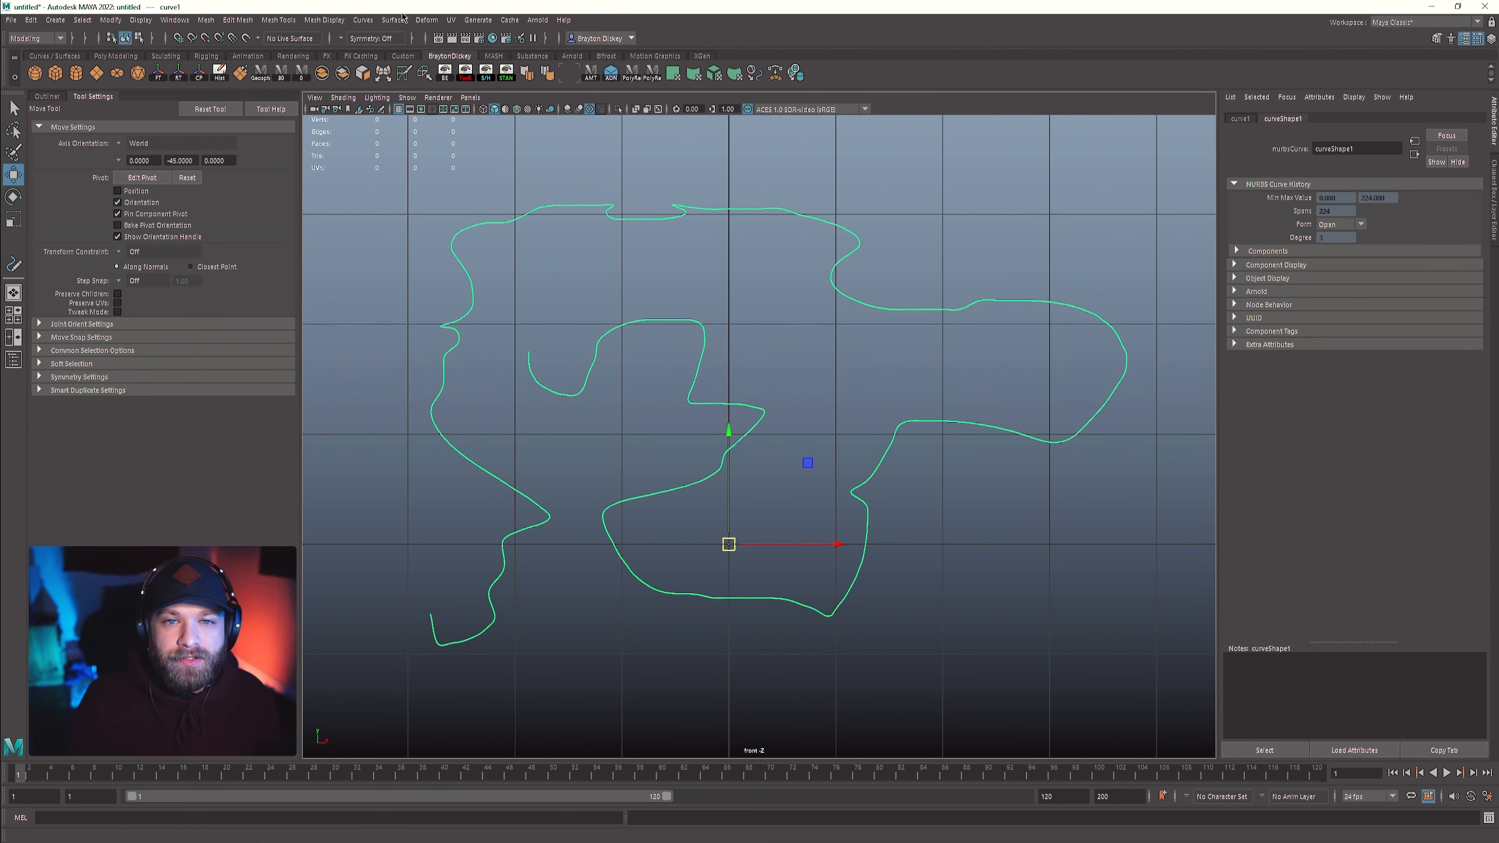
- Rebuild the pencil curve with the Uniform type, 32 spans and degree 3 Cubic
left_click(362, 20)
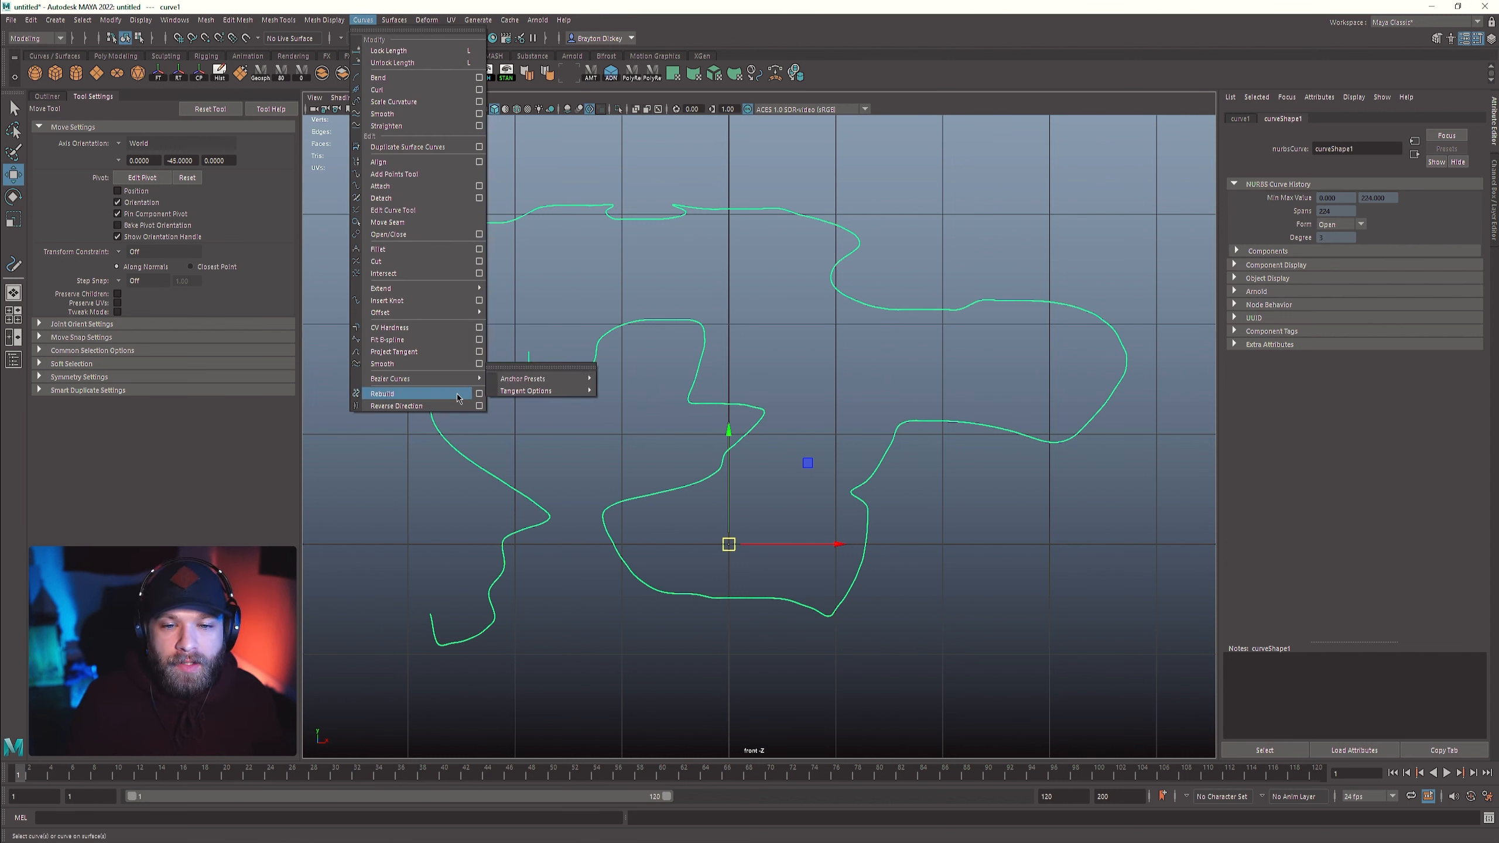
left_click(479, 395)
left_click_drag(458, 359, 1003, 279)
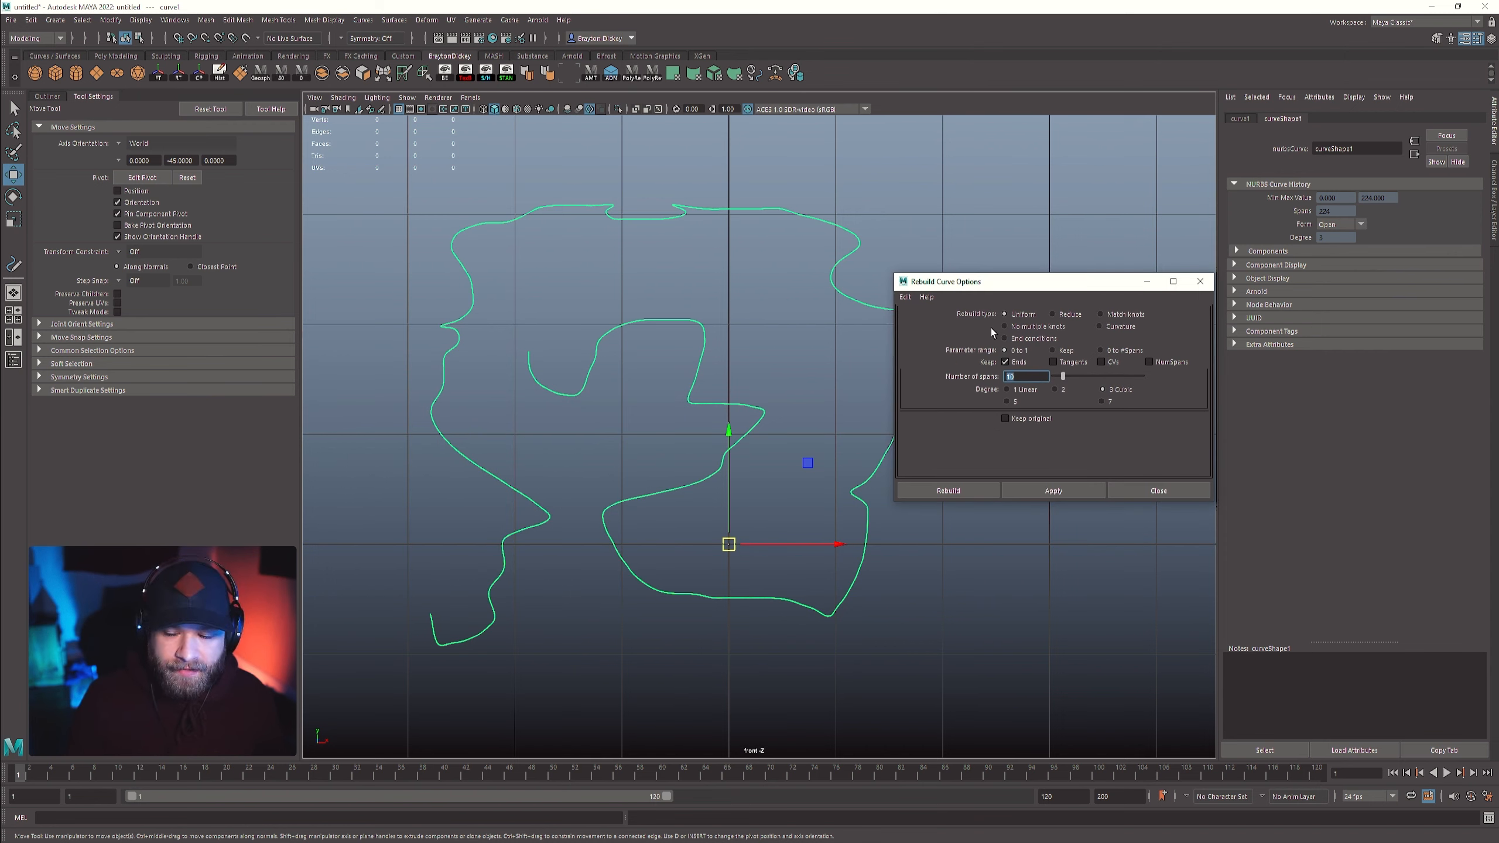
type("32")
key("Return")
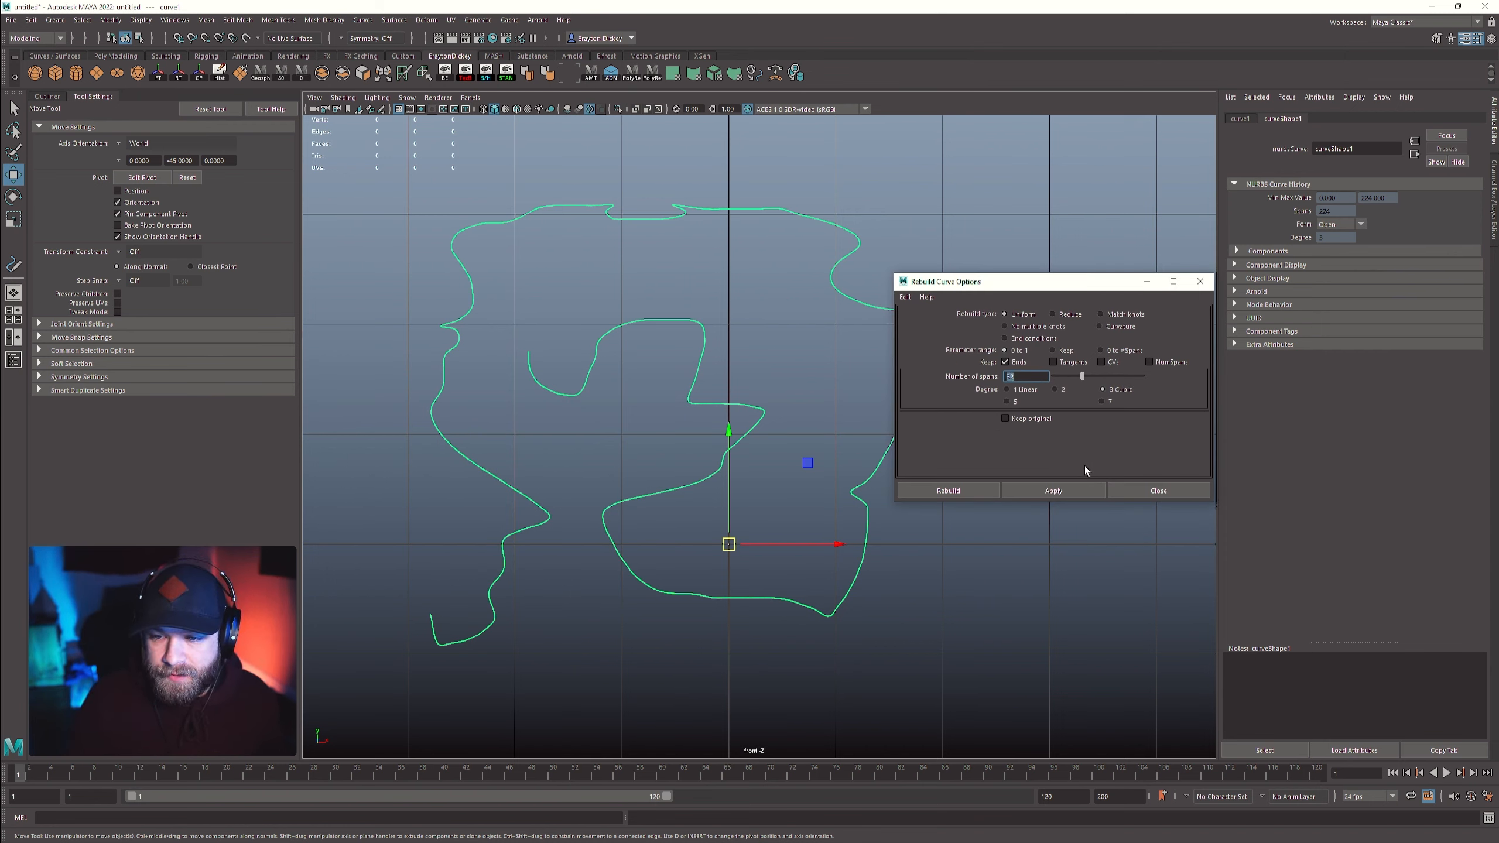
left_click(1064, 498)
middle_click_drag(655, 346, 484, 339, "alt")
scroll(525, 289, "down", 2)
middle_click_drag(524, 288, 556, 289, "alt")
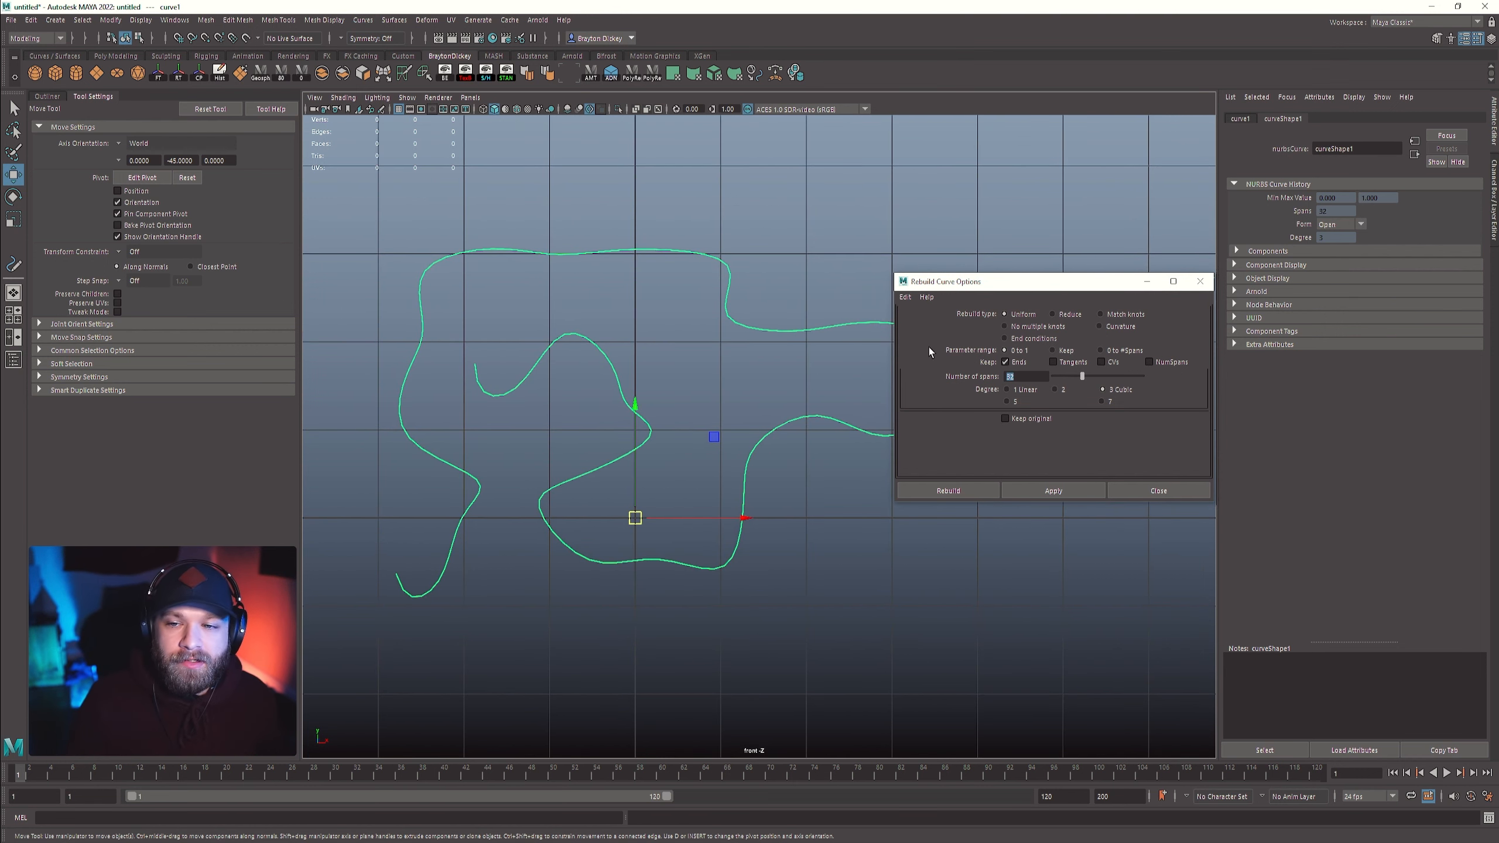
- Inspect the control vertices of the rebuilt curve, then undo the 32-span rebuild
left_click_drag(991, 291, 1090, 188)
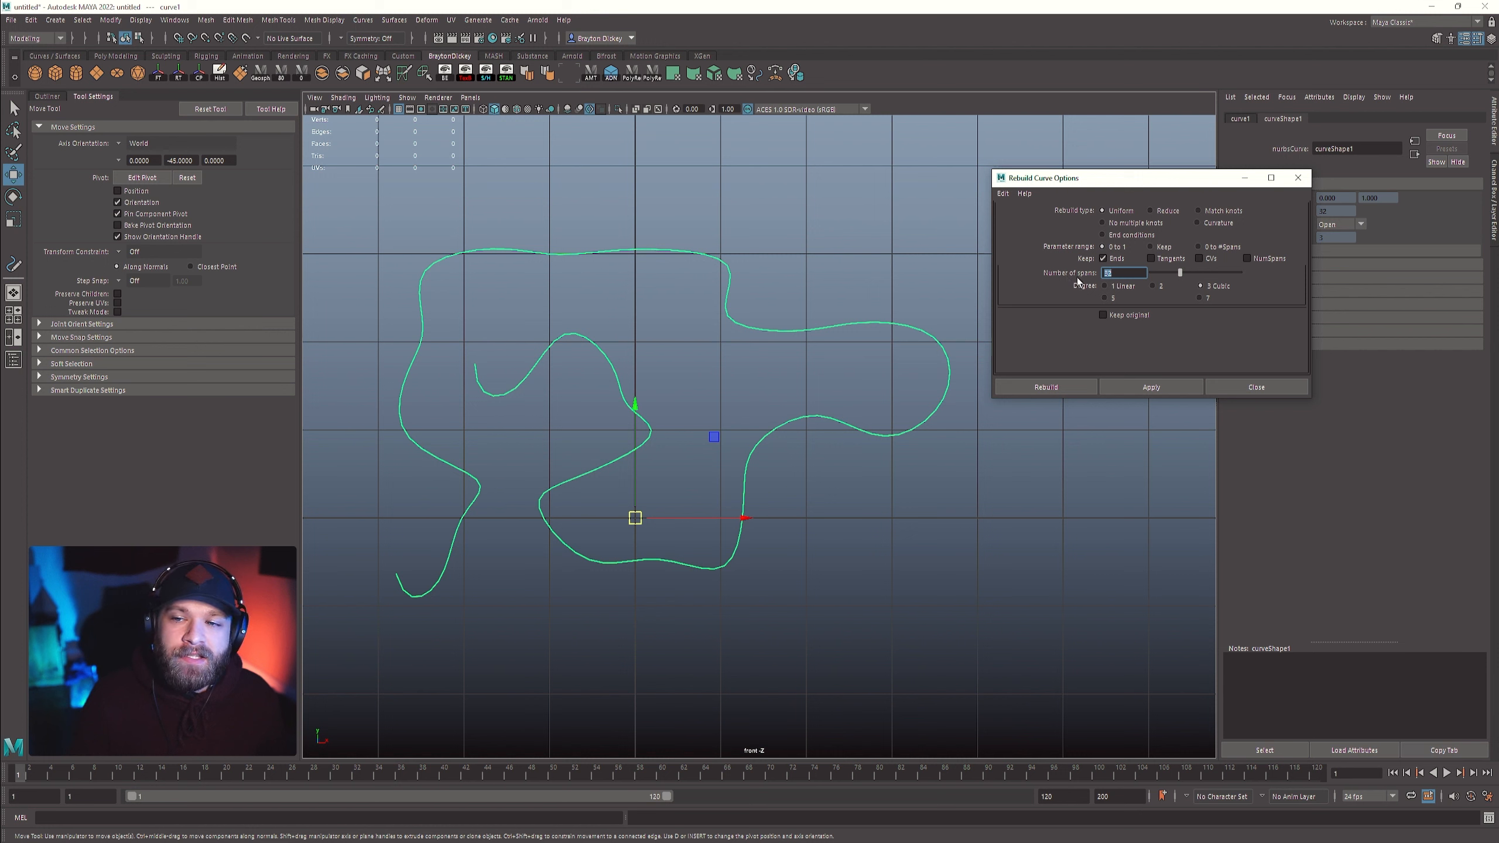
right_click_drag(677, 242, 596, 236)
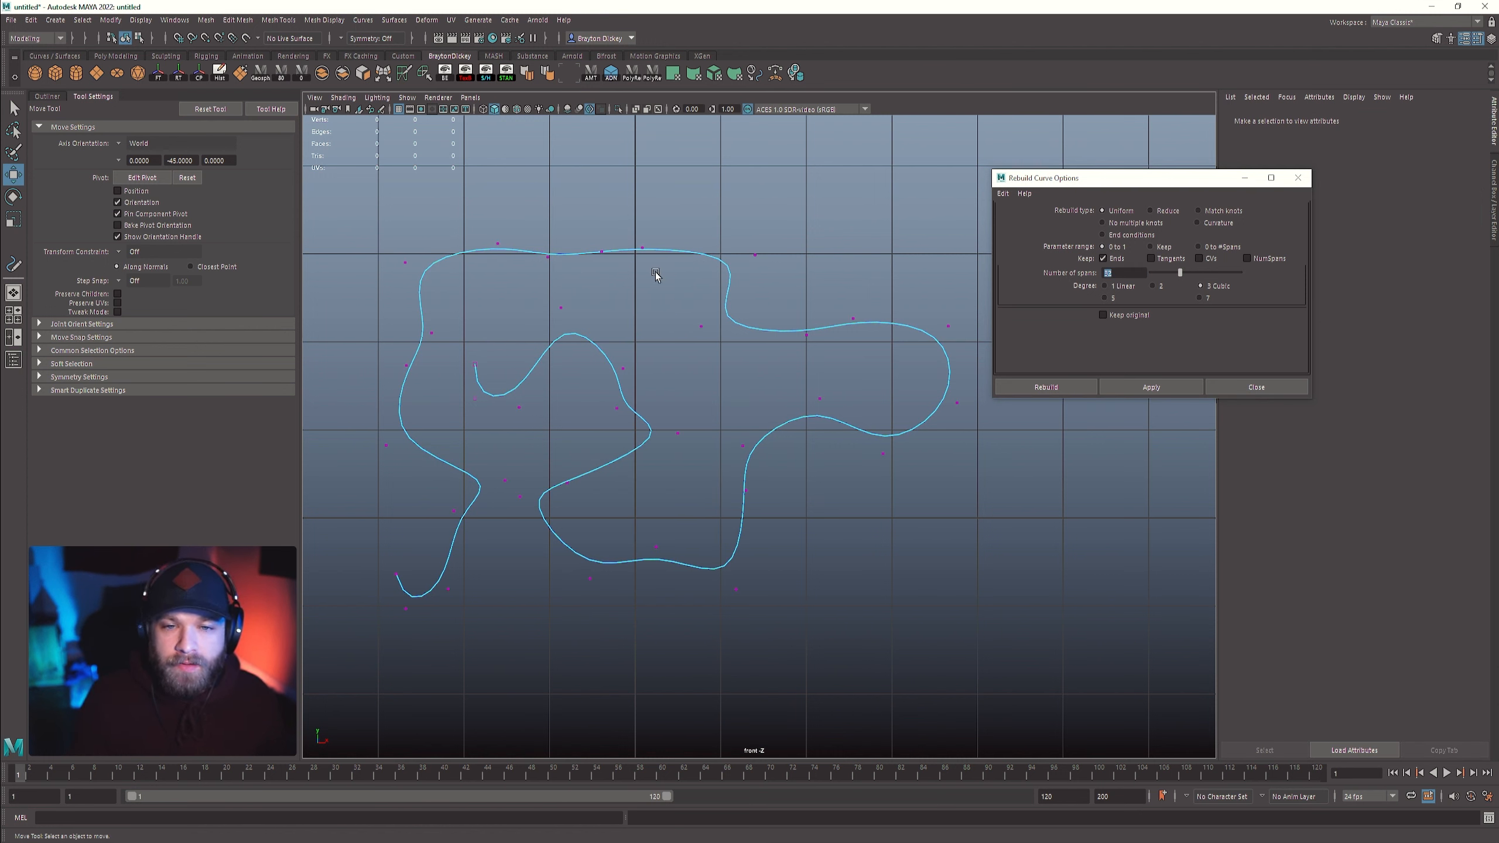
middle_click_drag(698, 216, 718, 227, "alt")
key("ctrl+z")
key("ctrl+z")
right_click_drag(729, 228, 659, 224)
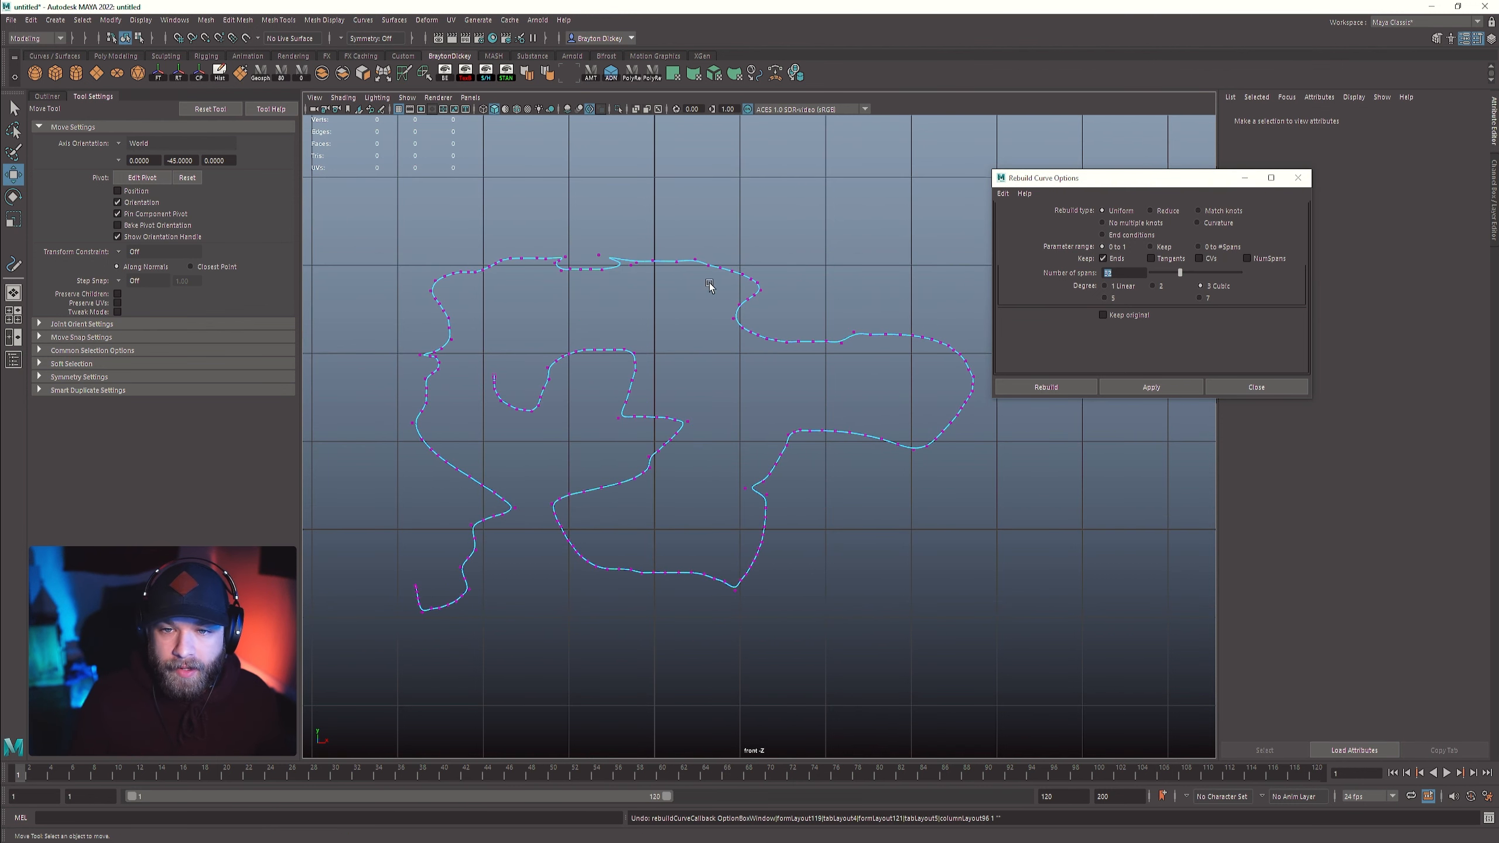
- Return to object selection and rebuild the curve with 64 spans
left_click(1128, 274)
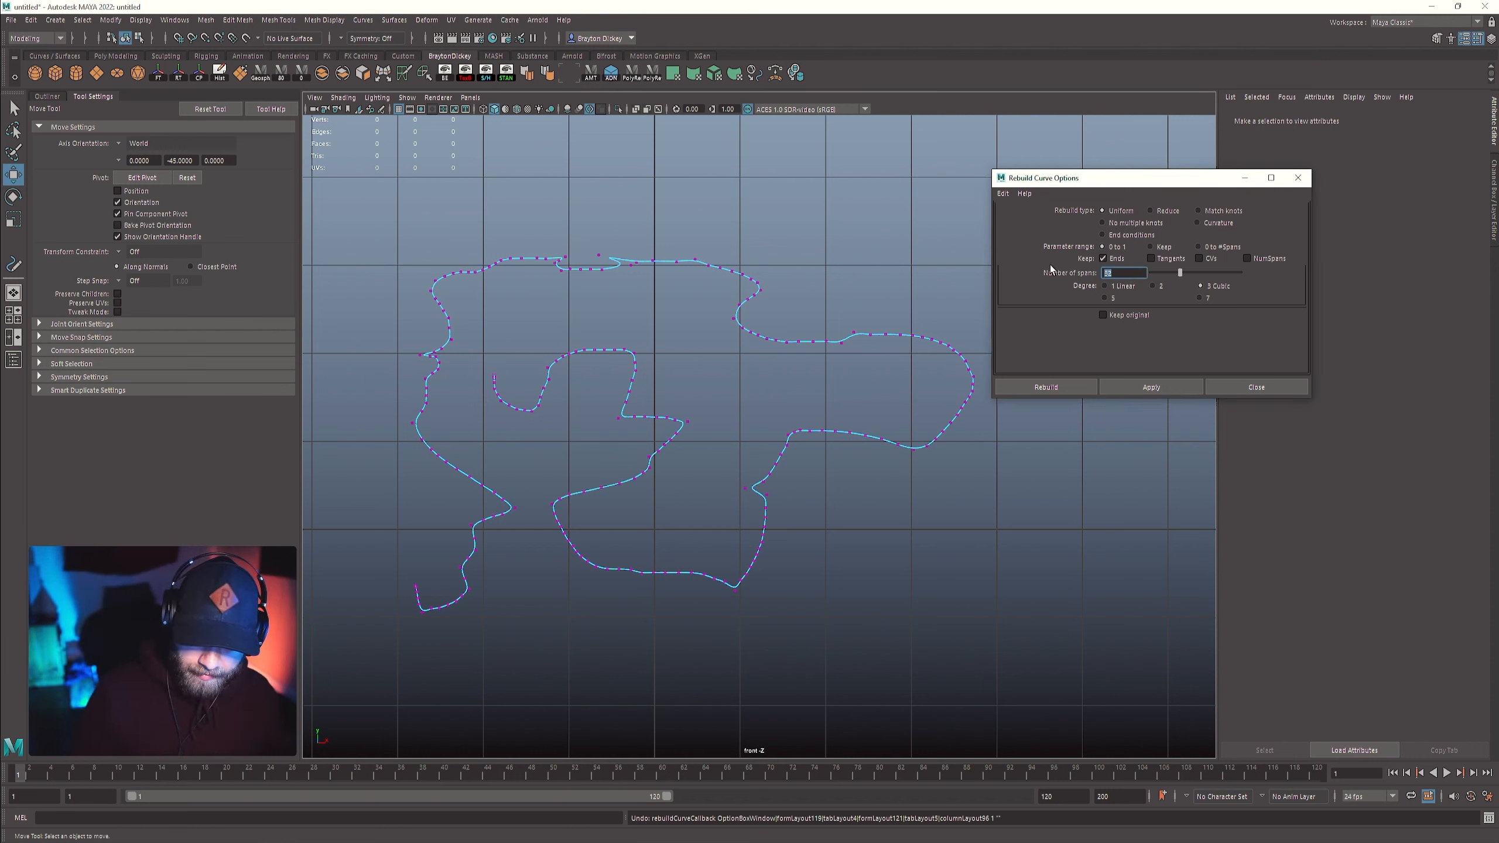
left_click(1176, 388)
right_click(762, 285)
right_click_drag(762, 284, 808, 251)
left_click(1185, 382)
middle_click_drag(799, 251, 770, 249, "alt")
- Undo the 64-span rebuild and close the Rebuild Curve options
key("ctrl+z")
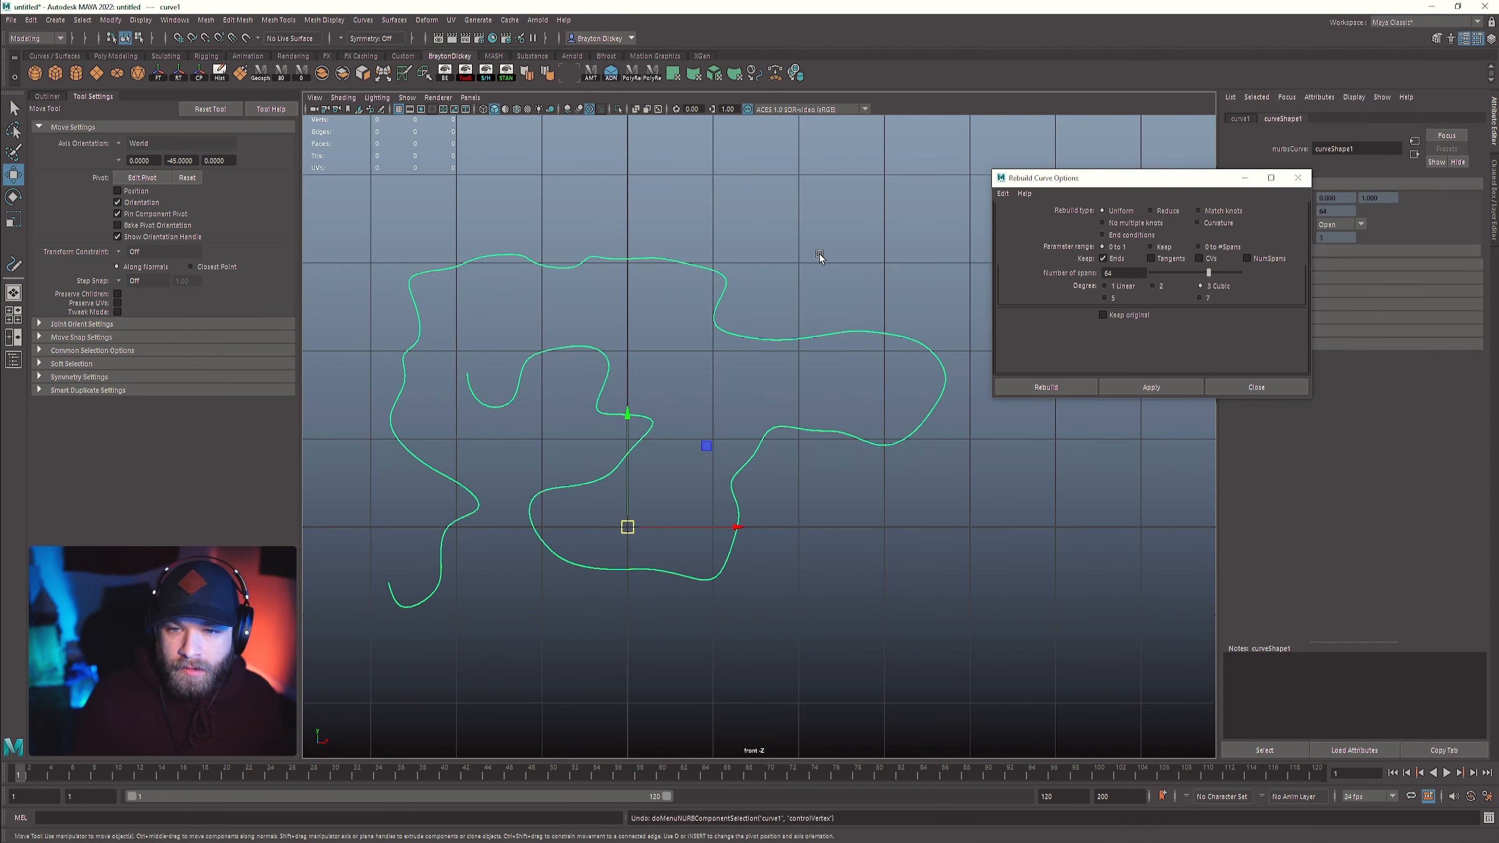
key("ctrl+z")
right_click_drag(733, 282, 778, 261)
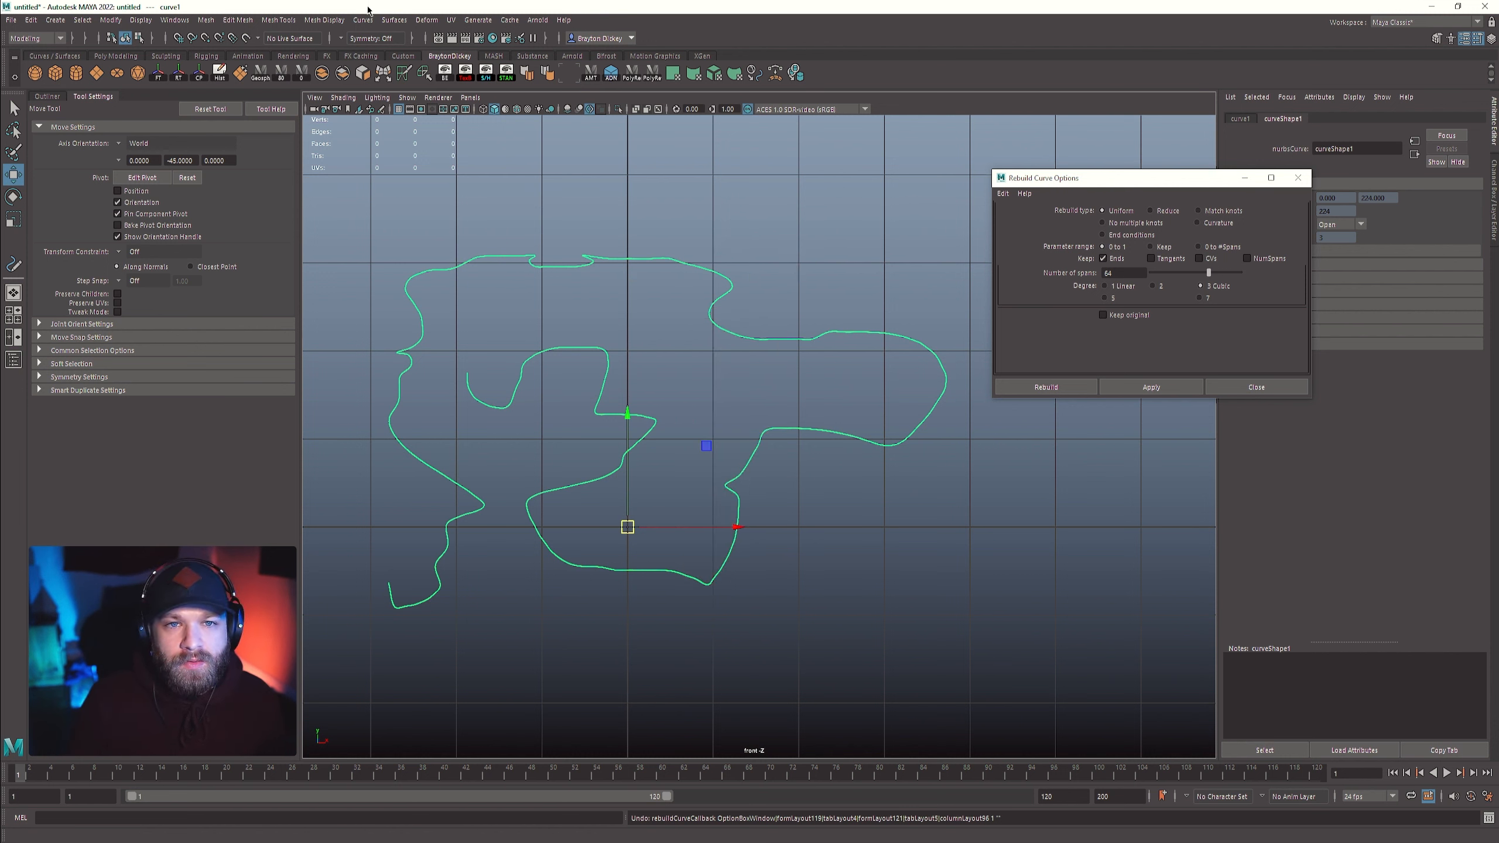
left_click(1298, 178)
- Try the Smooth operation on the pencil curve, including with its control vertices selected, and undo the smoothing
left_click(373, 20)
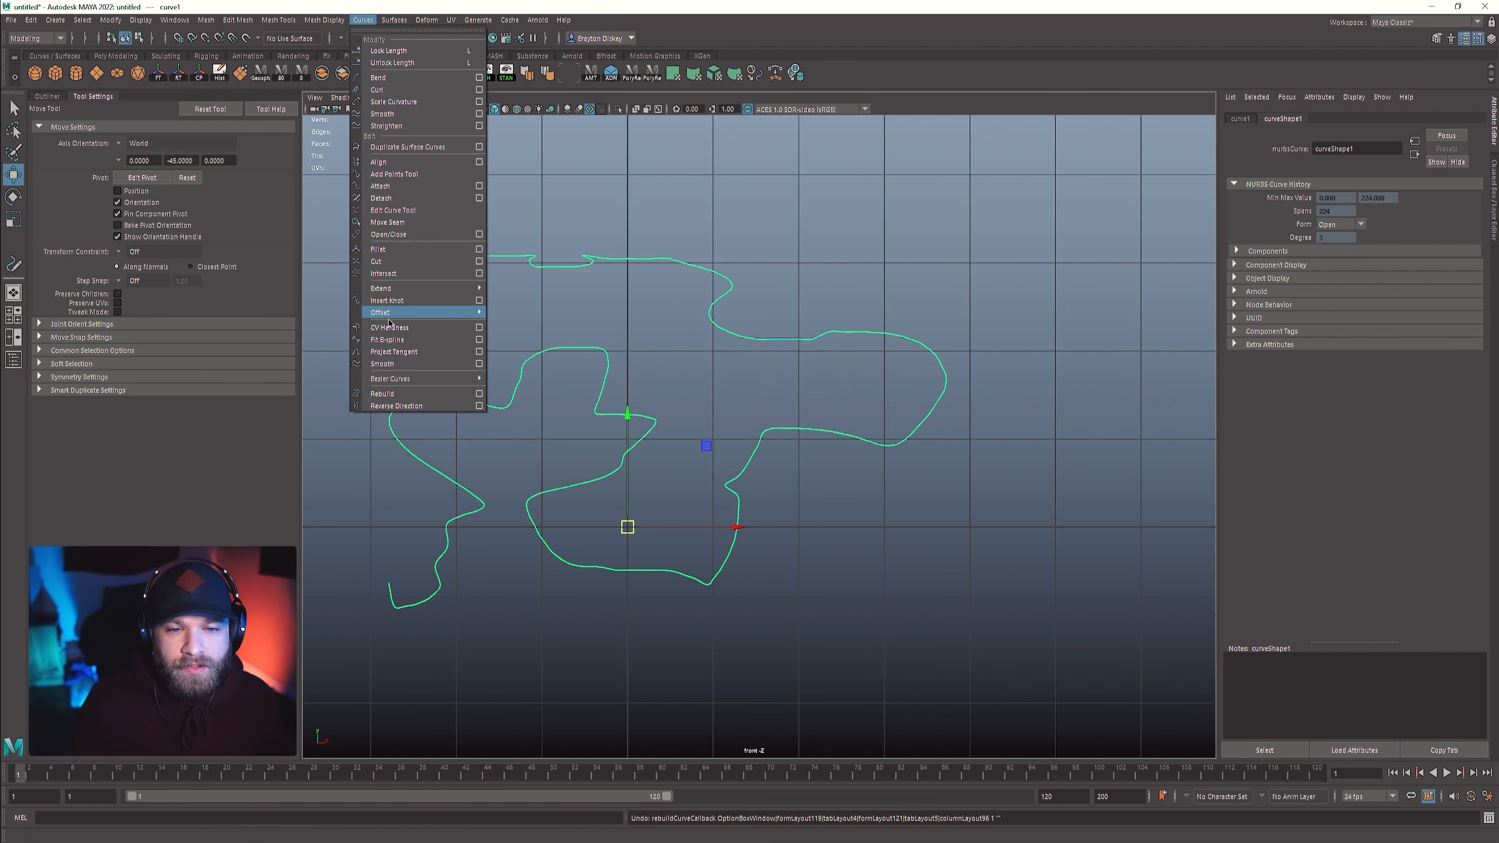
key("ctrl+z")
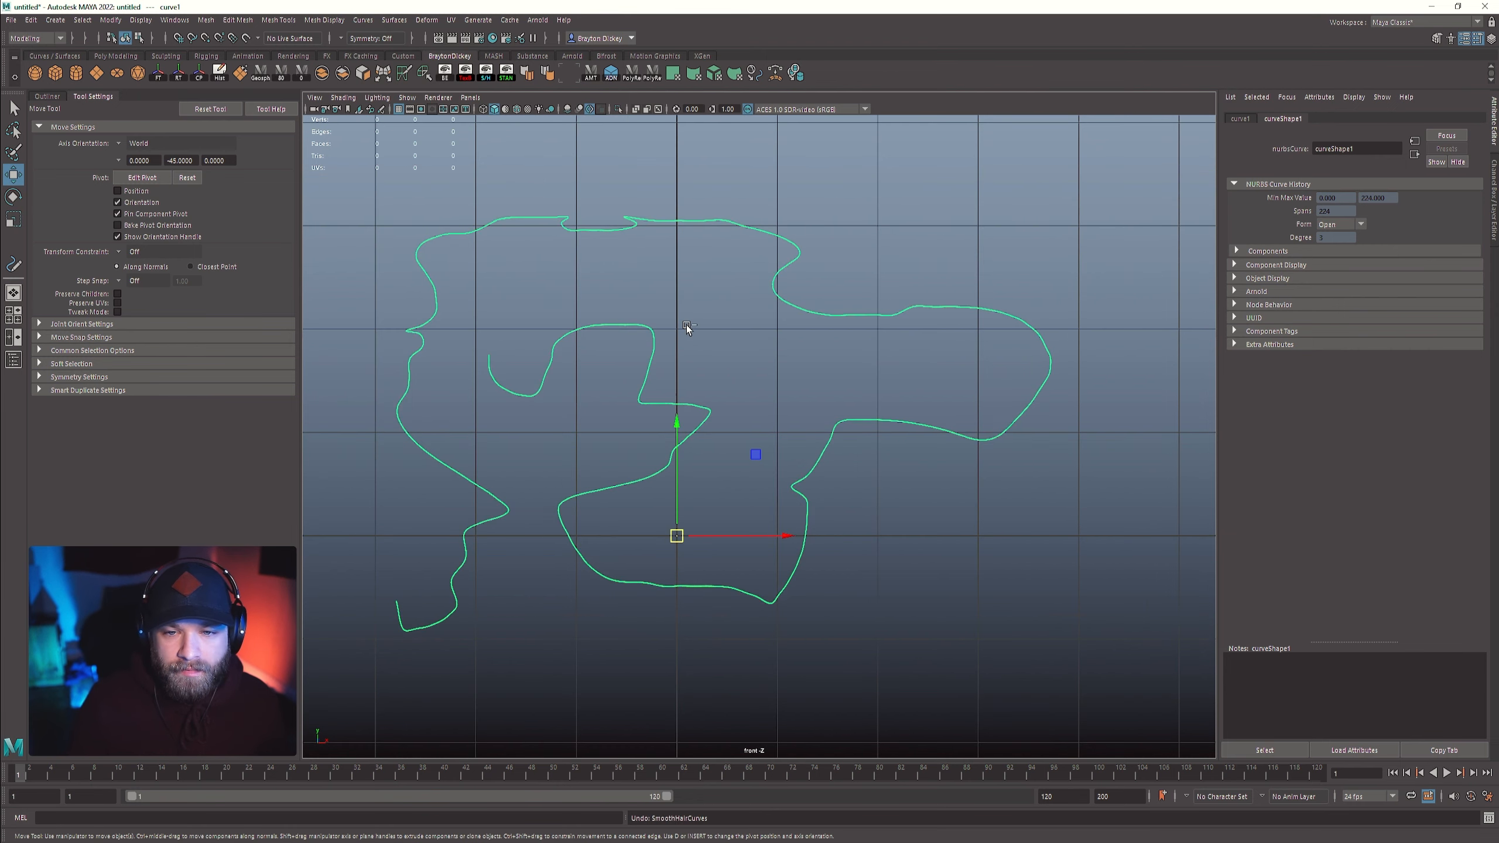
right_click_drag(724, 295, 689, 295)
left_click(364, 20)
left_click(414, 102)
left_click(850, 384)
middle_click_drag(764, 381, 744, 375, "alt")
left_click(642, 208)
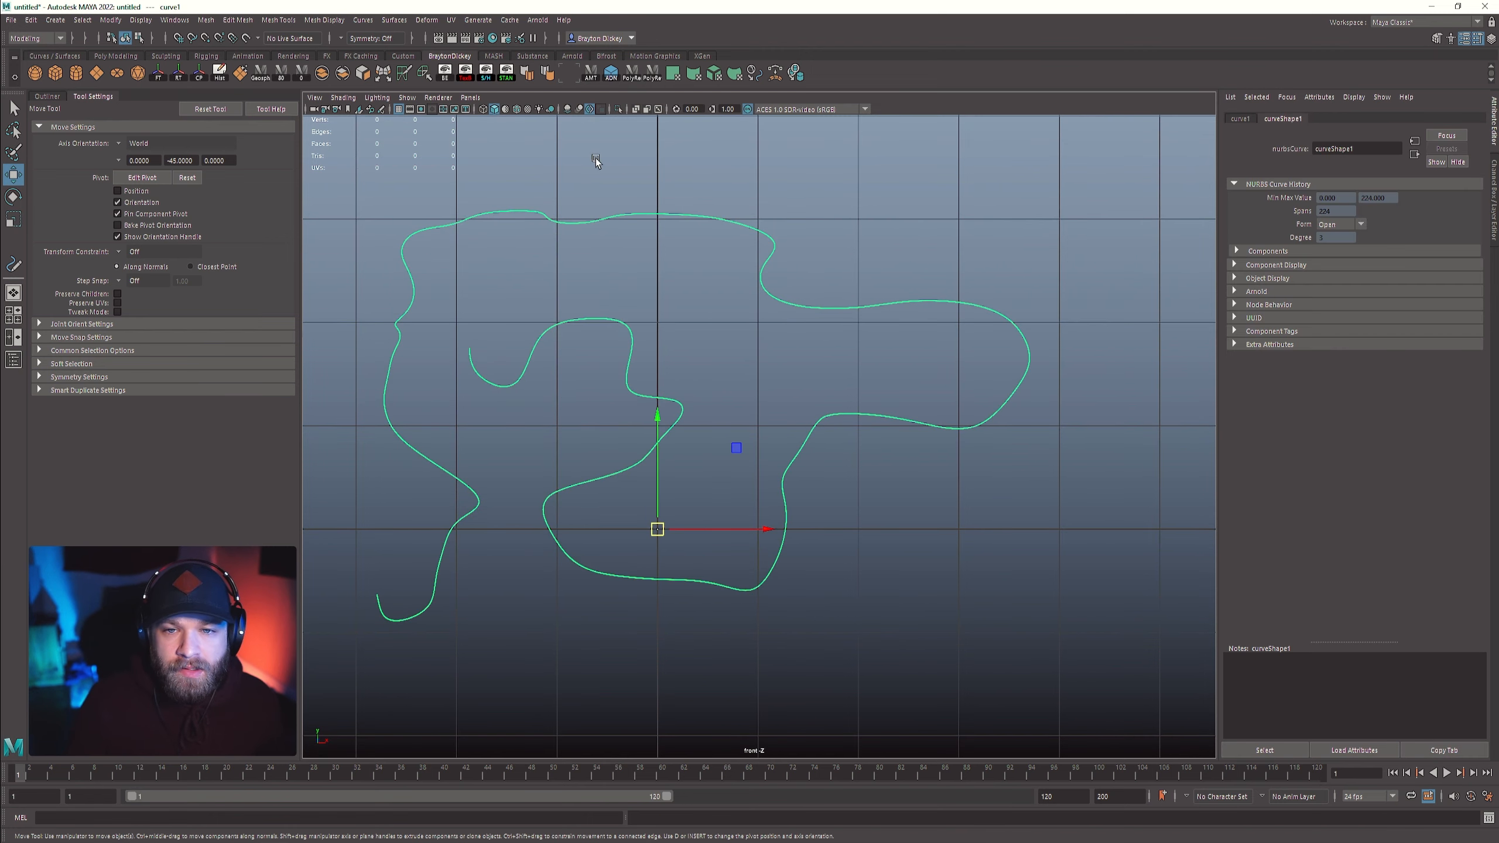
key("ctrl+z")
key("ctrl+z")
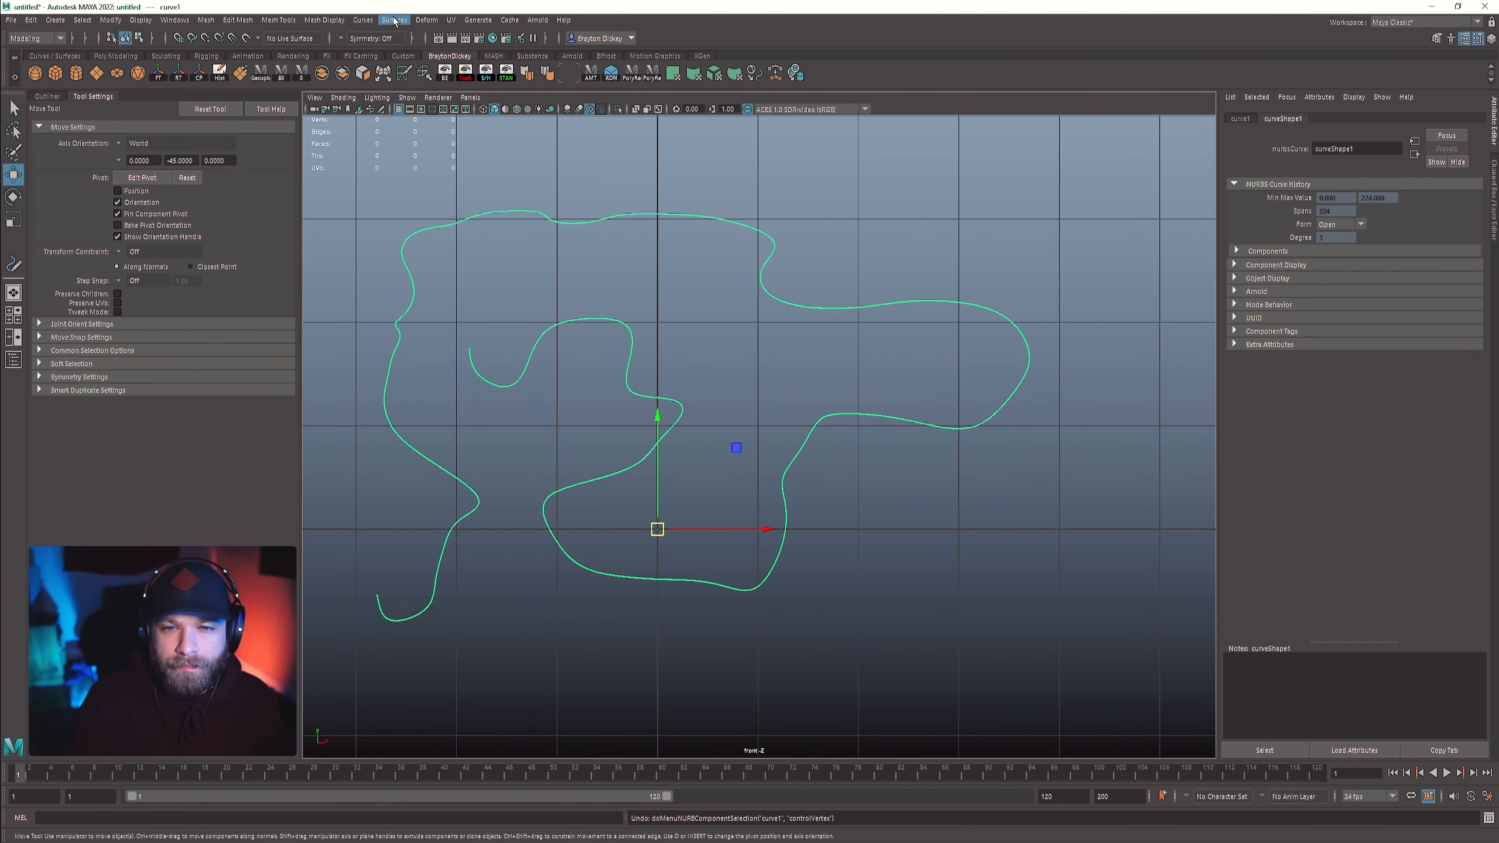
key("ctrl+z")
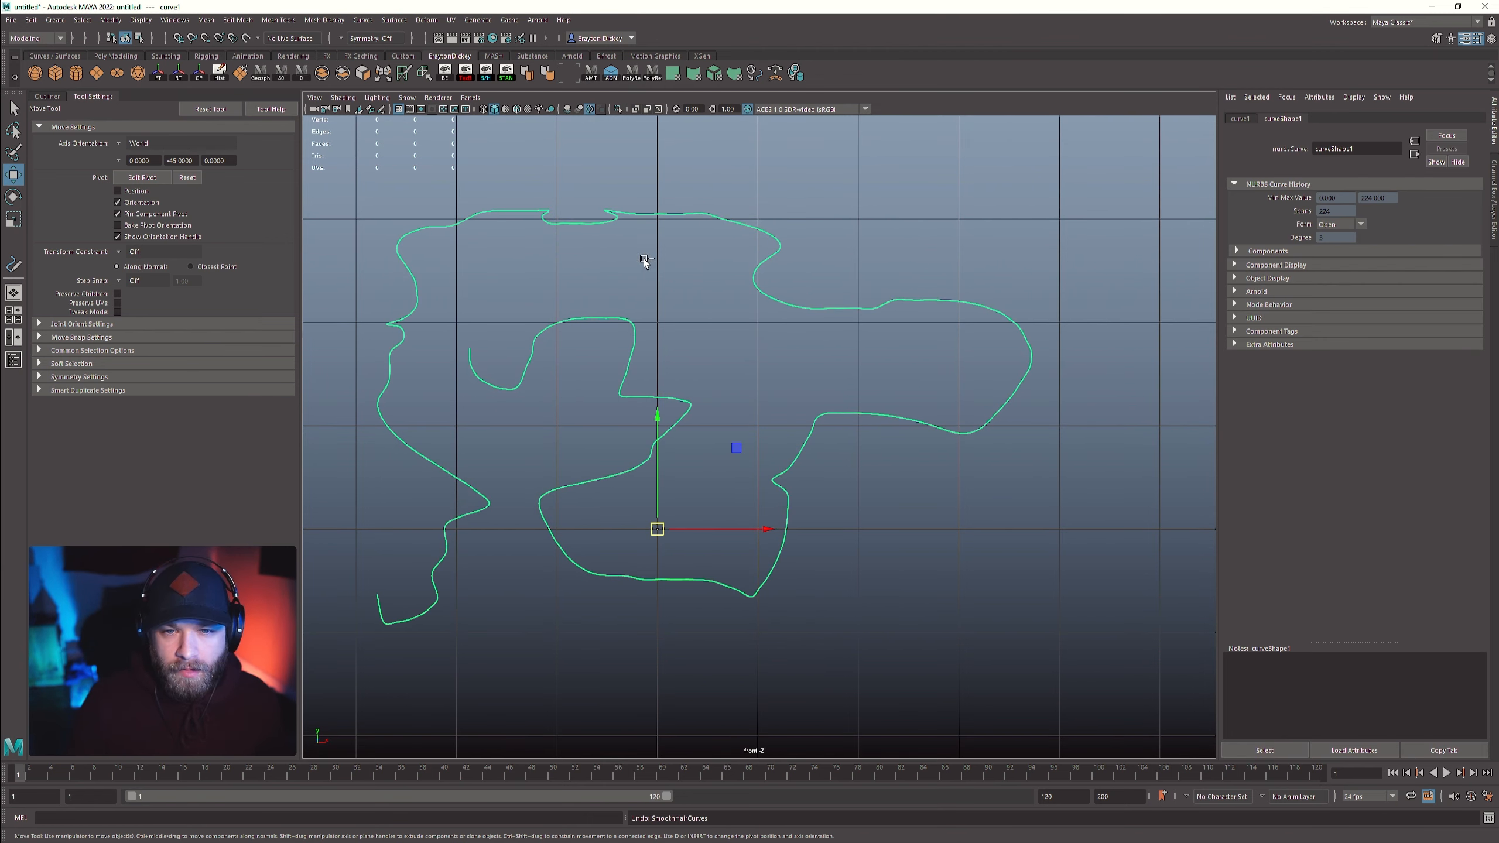
- Smooth the pencil curve using the Smooth Curves options, then smooth it further with a smooth factor of 100
left_click(394, 23)
mouse_move(364, 21)
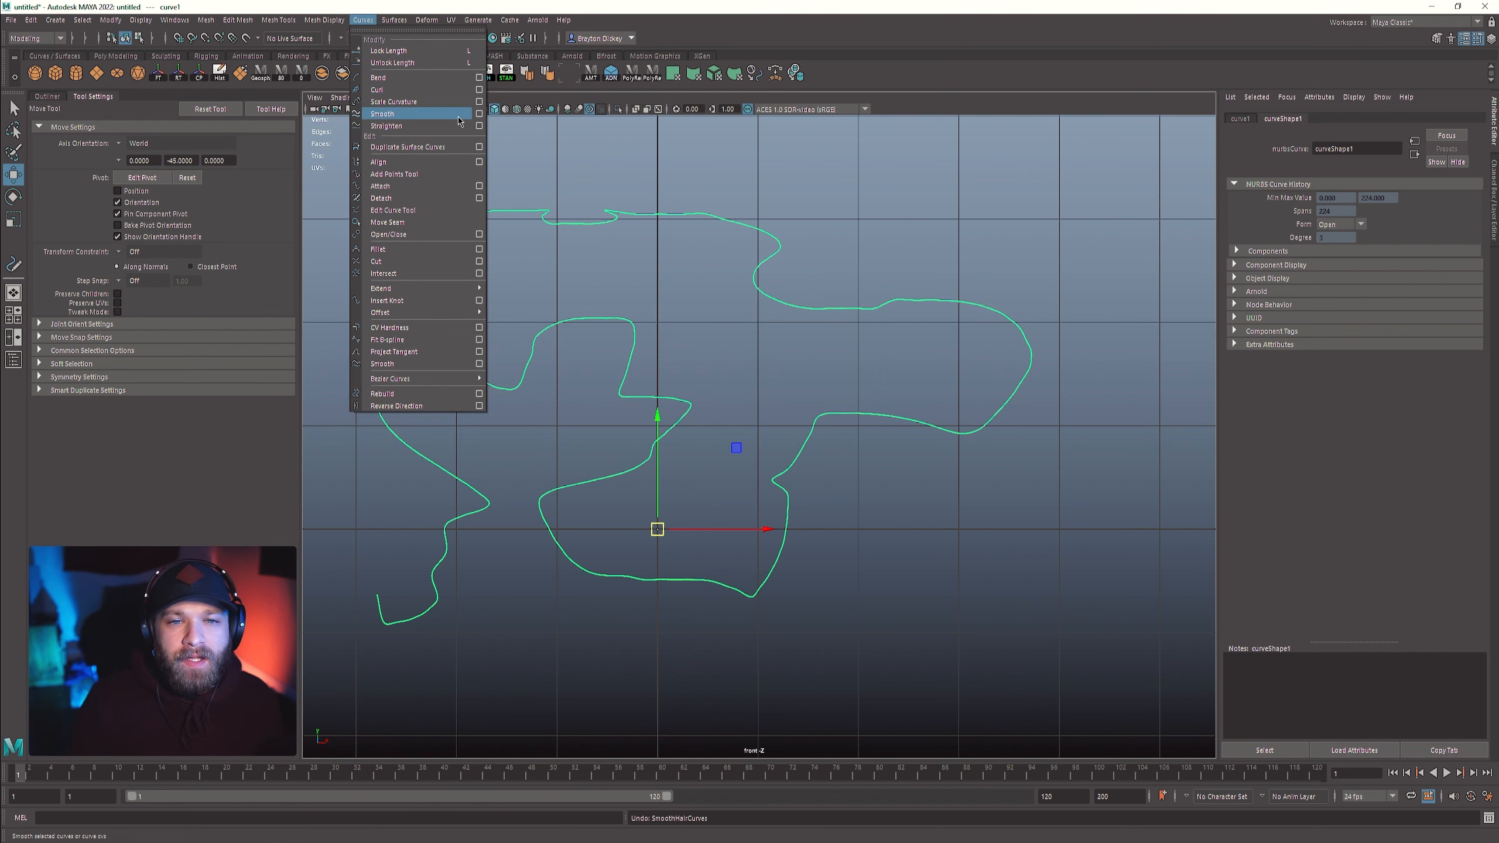
left_click(479, 114)
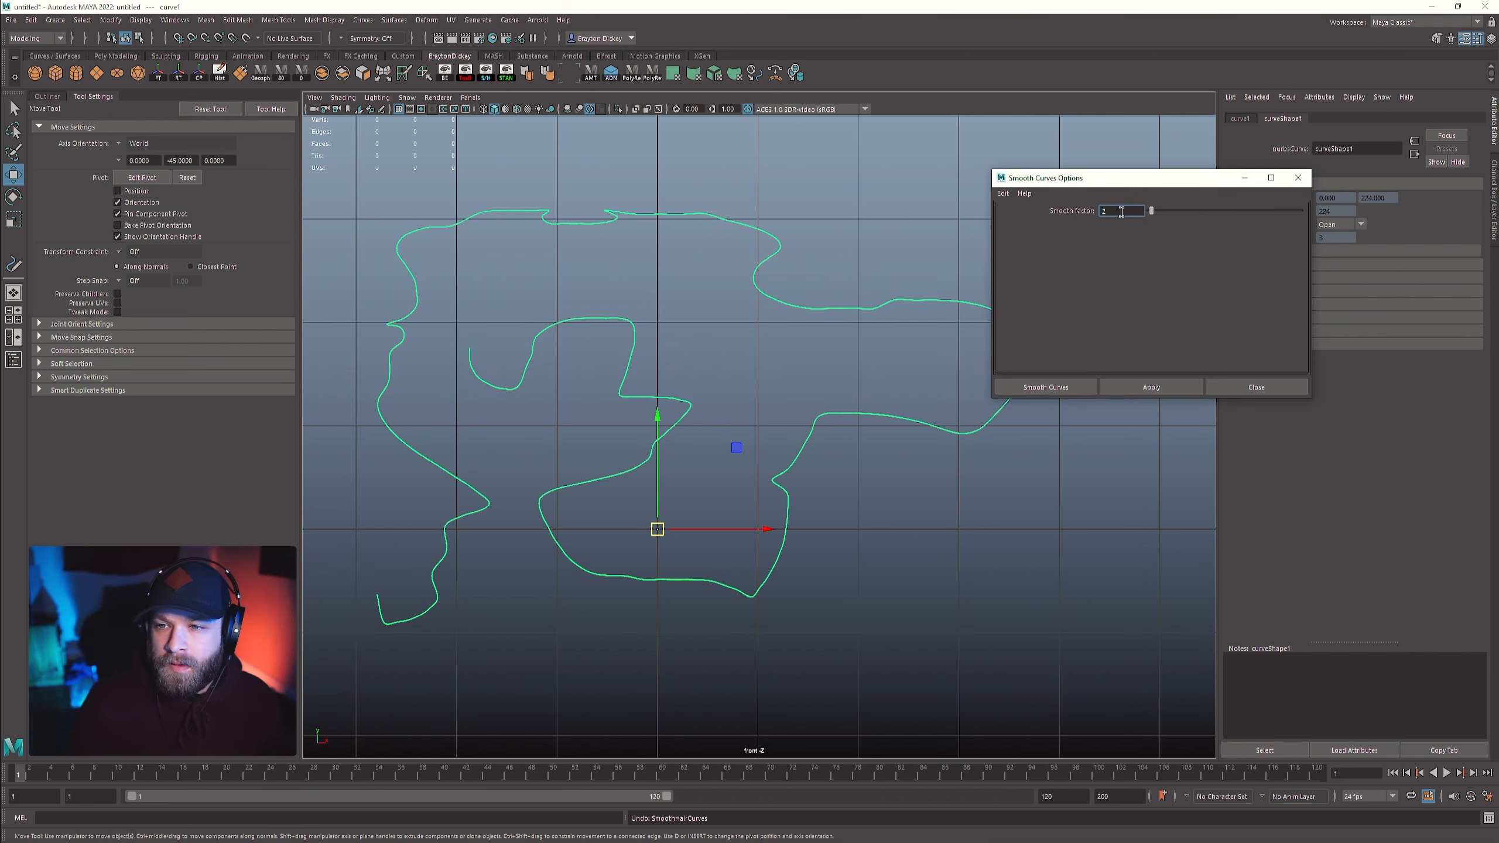
left_click(1148, 384)
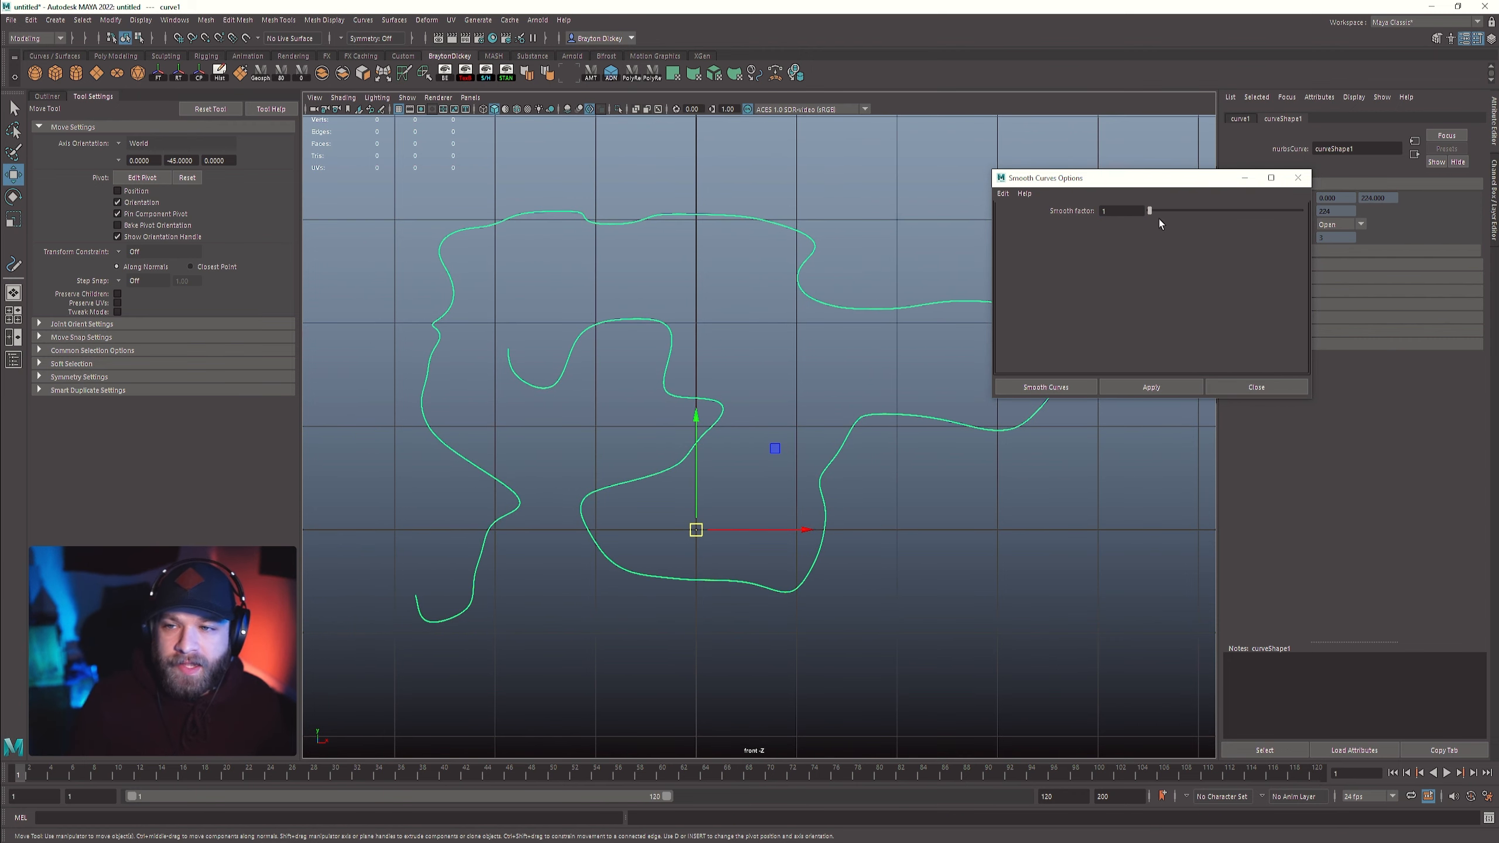
left_click(1150, 387)
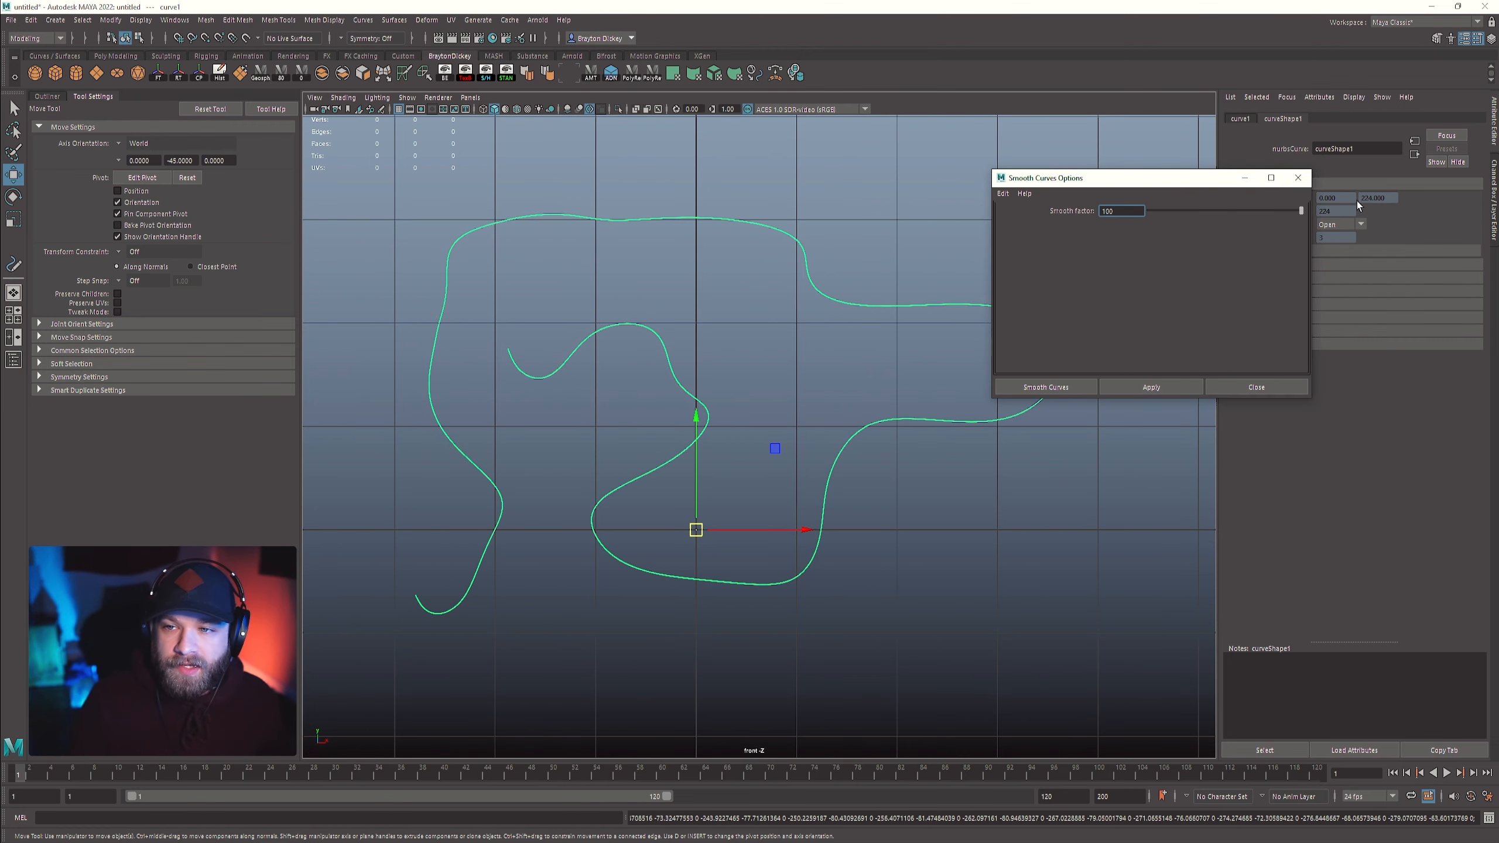
left_click(1151, 387)
key("f")
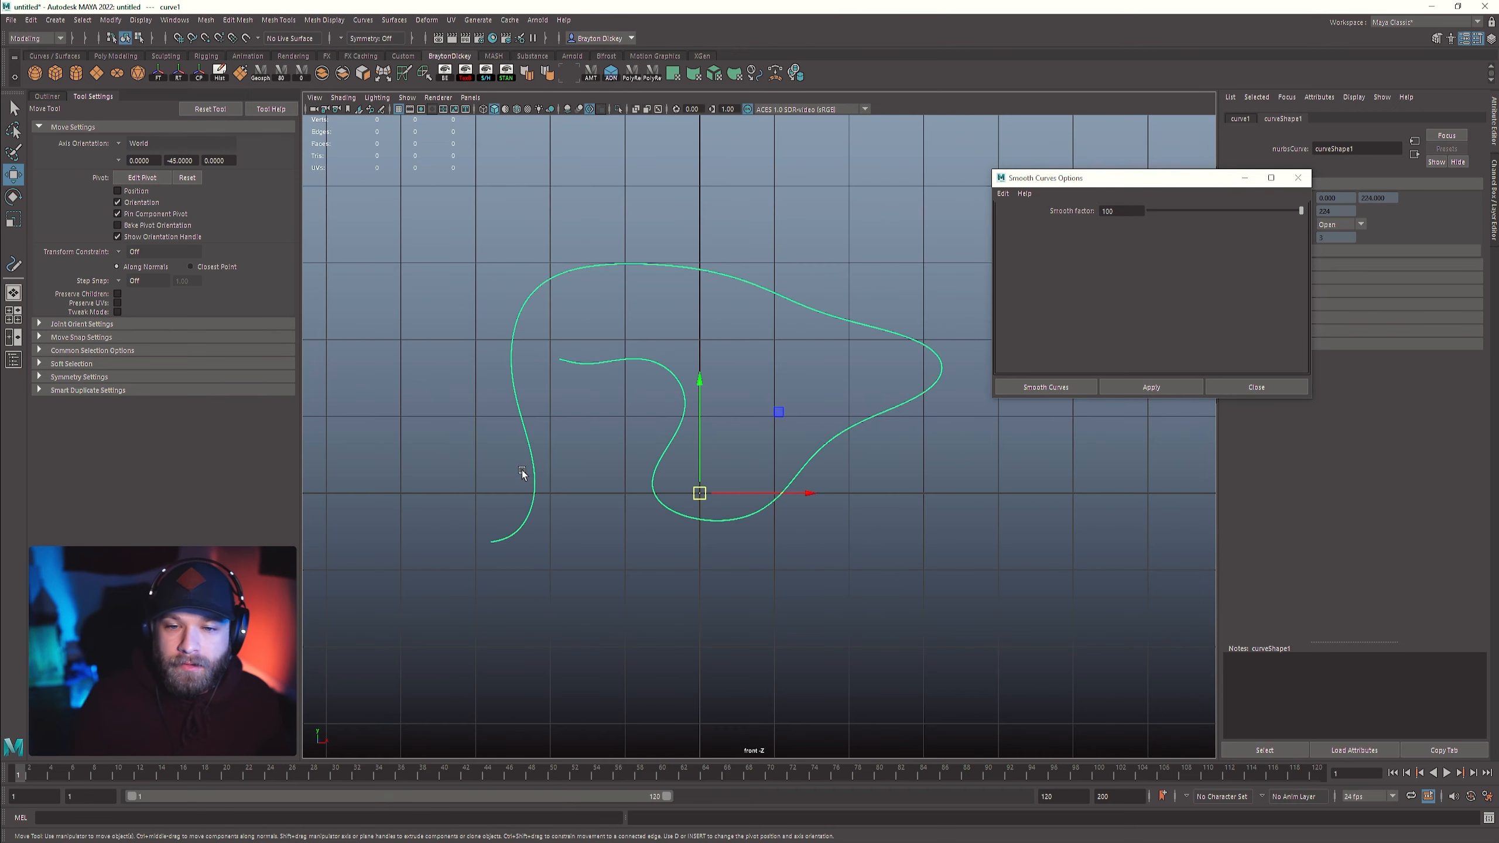
- Close the Smooth Curves options and delete the smoothed curve
left_click(1275, 393)
middle_click_drag(952, 480, 986, 482, "alt")
left_click_drag(1020, 616, 721, 467)
key("Delete")
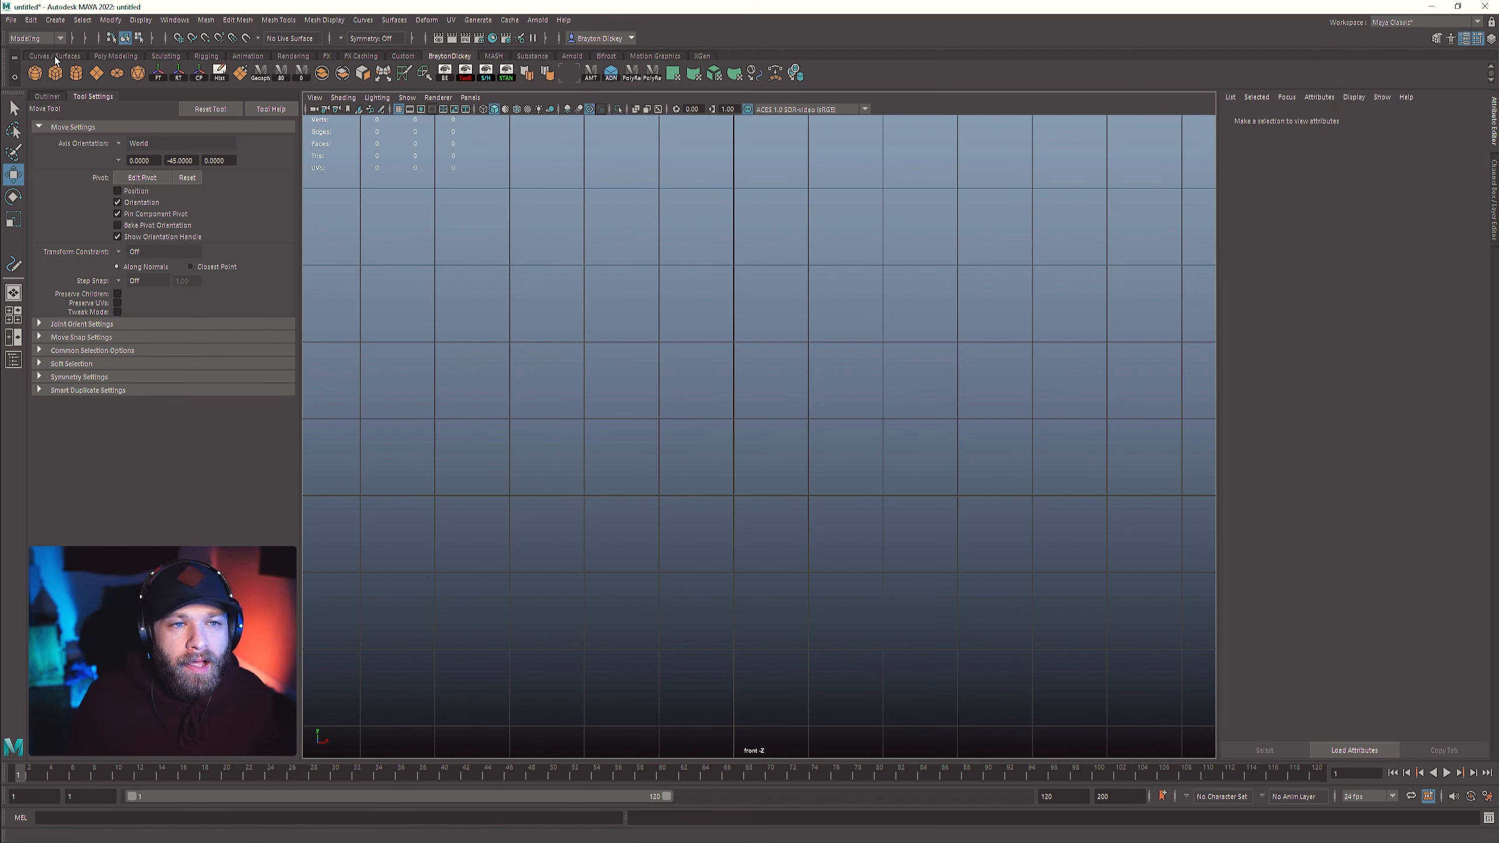
left_click(65, 21)
mouse_move(91, 111)
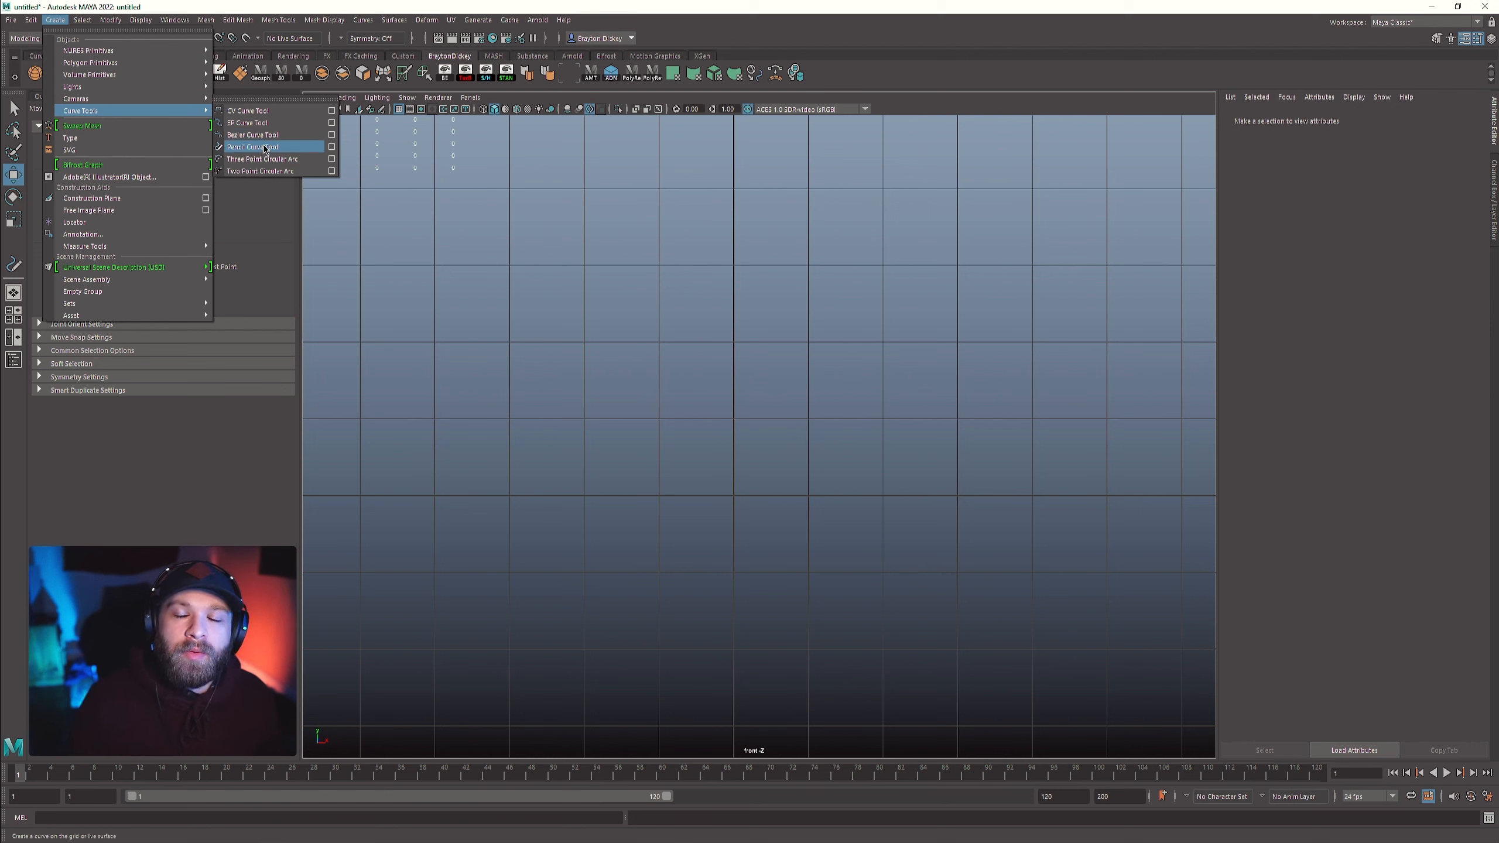
mouse_move(174, 19)
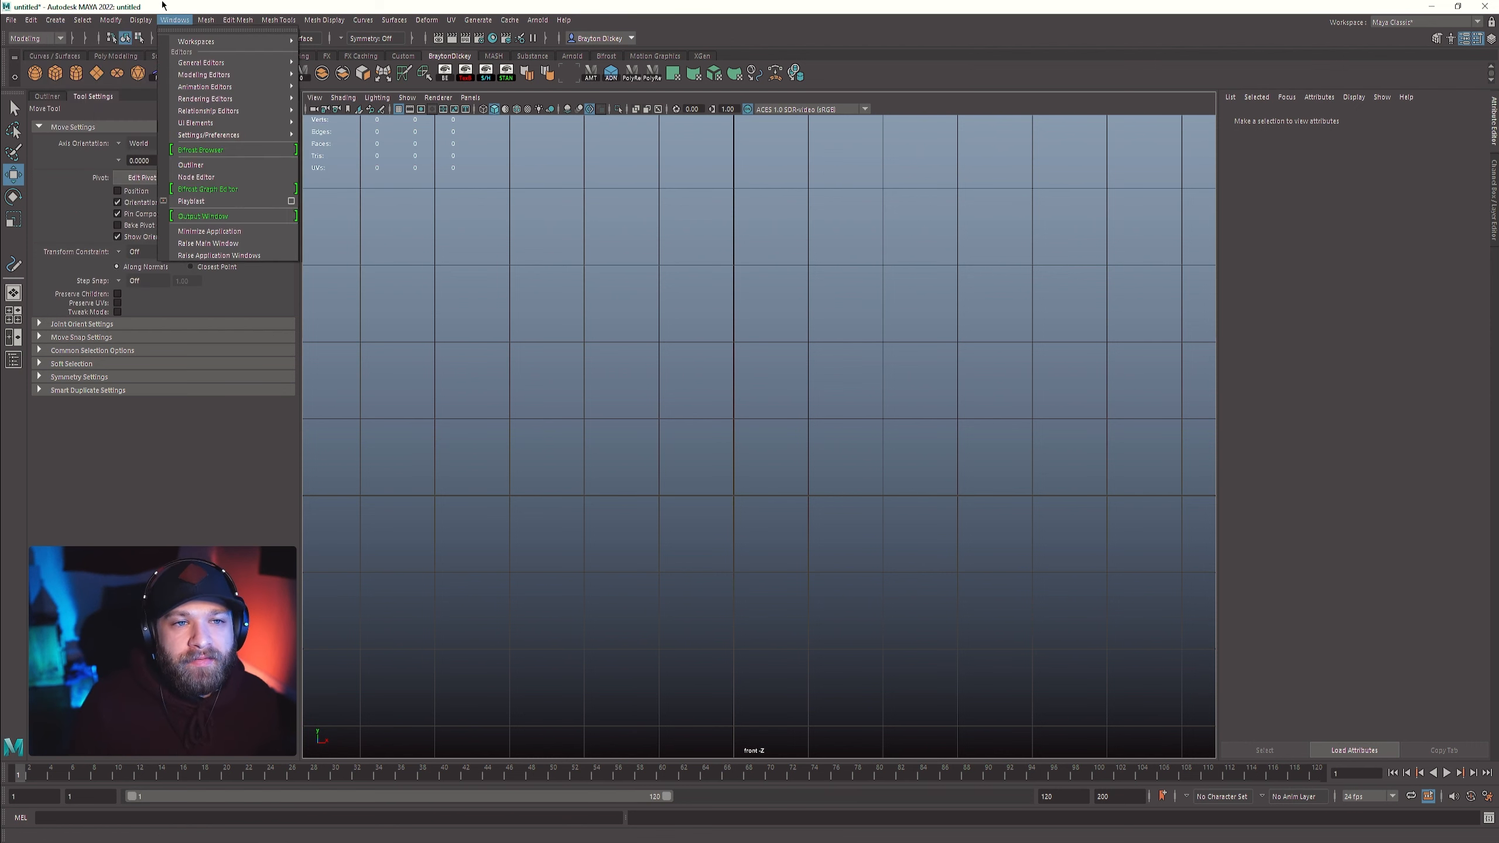
left_click(138, 4)
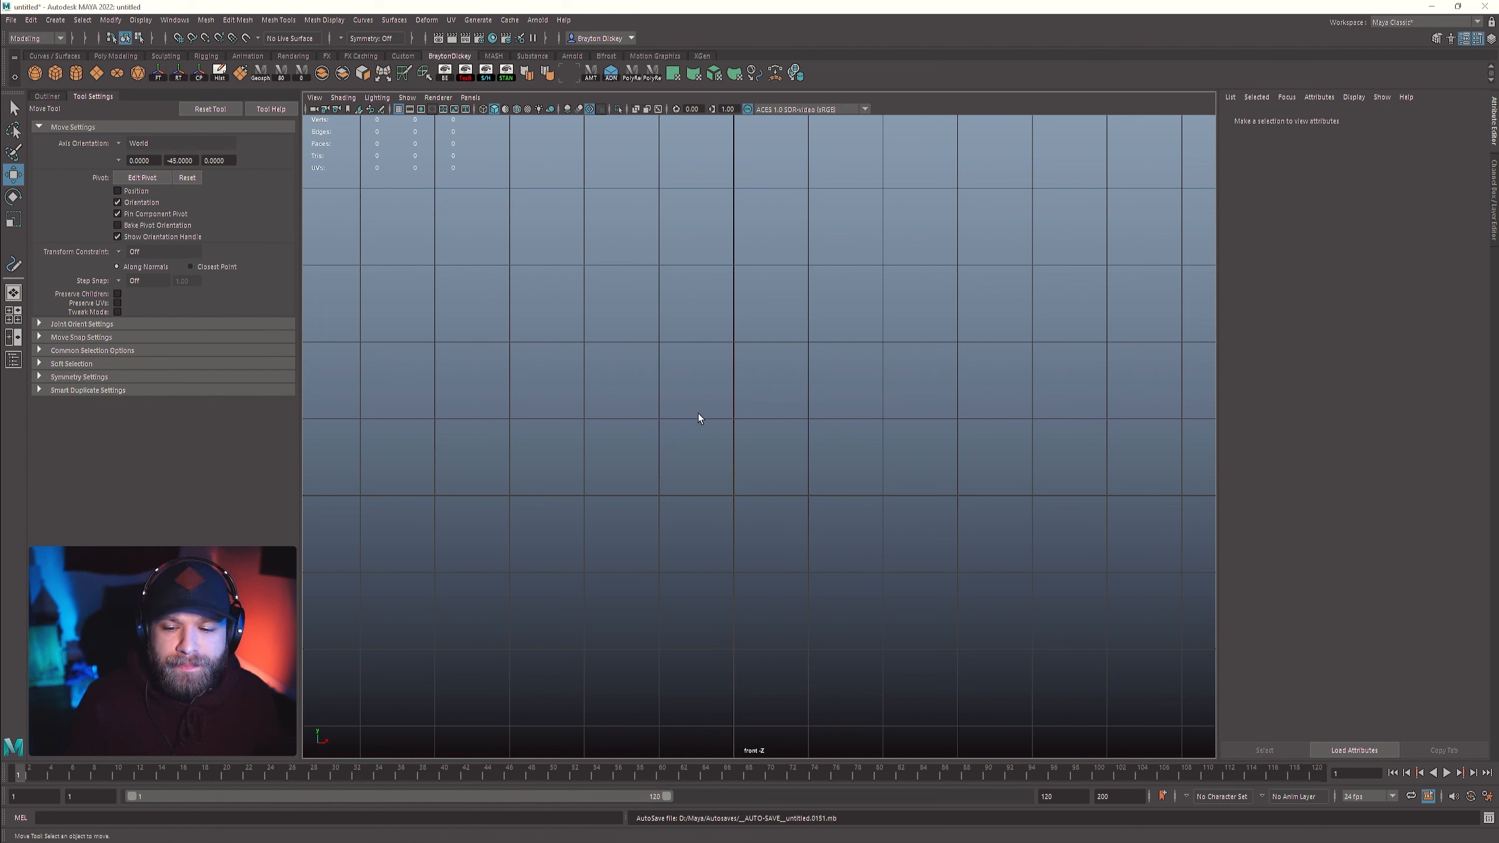
- Draw a wavy curve with the Pencil Curve Tool and select it in the perspective view
left_click(83, 19)
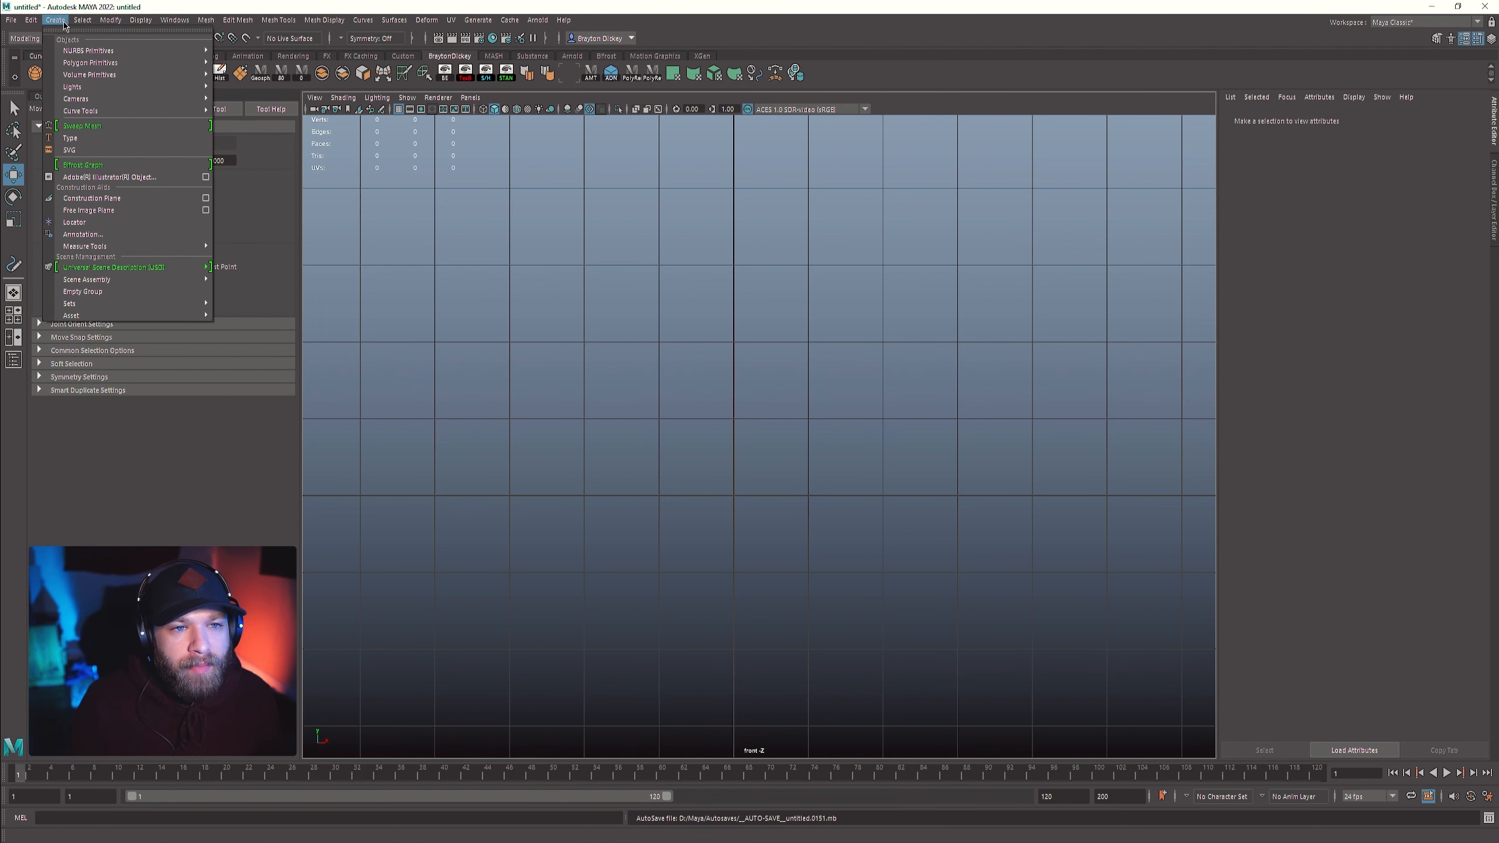
left_click(254, 147)
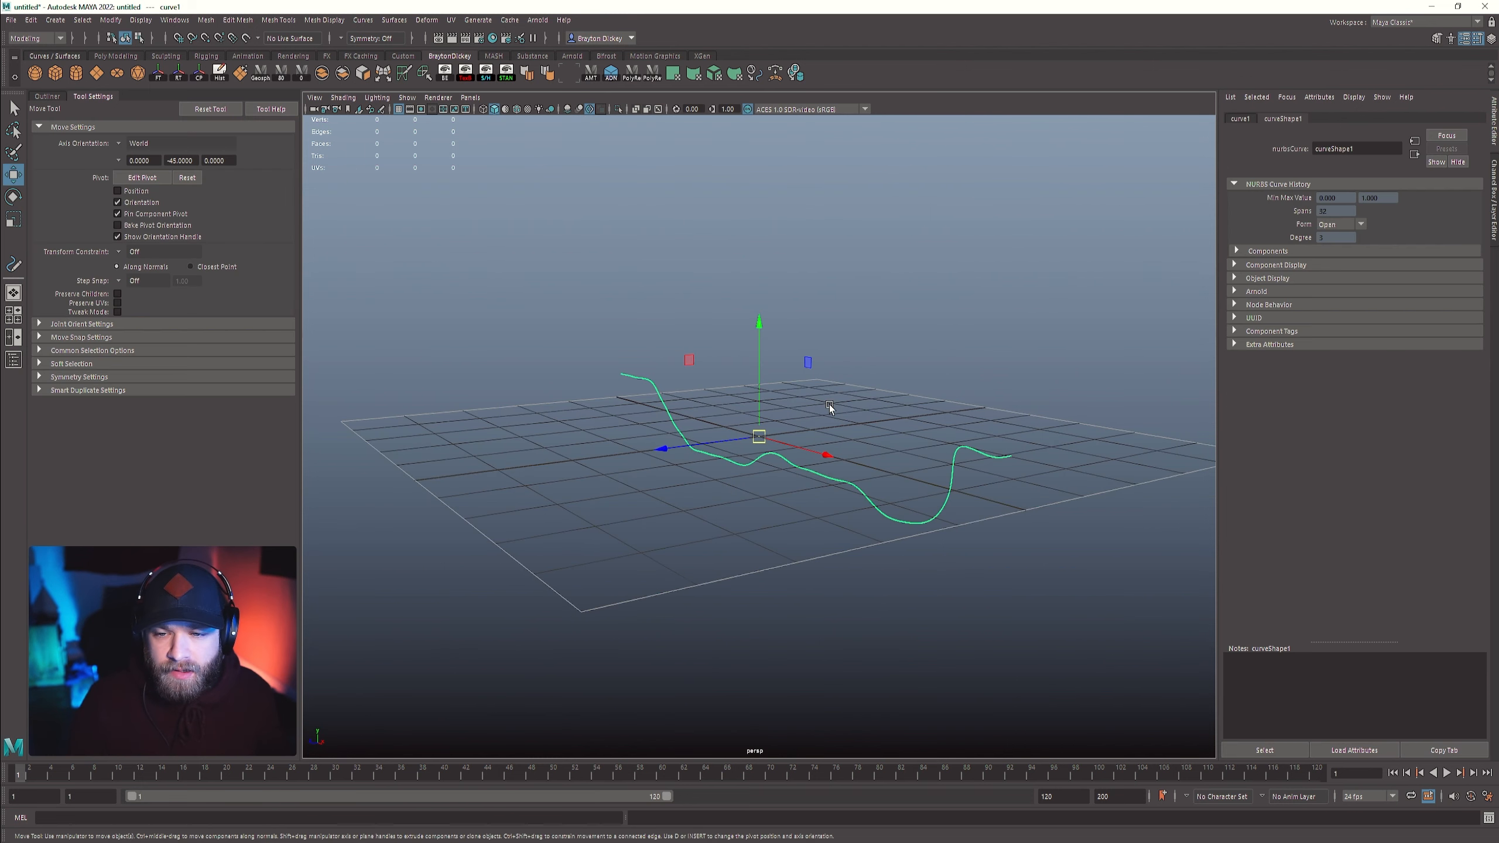
mouse_move(804, 338)
left_mouse_down("alt")
mouse_move(649, 329)
mouse_move(676, 318)
left_mouse_up("alt")
left_click_drag(441, 275, 939, 569)
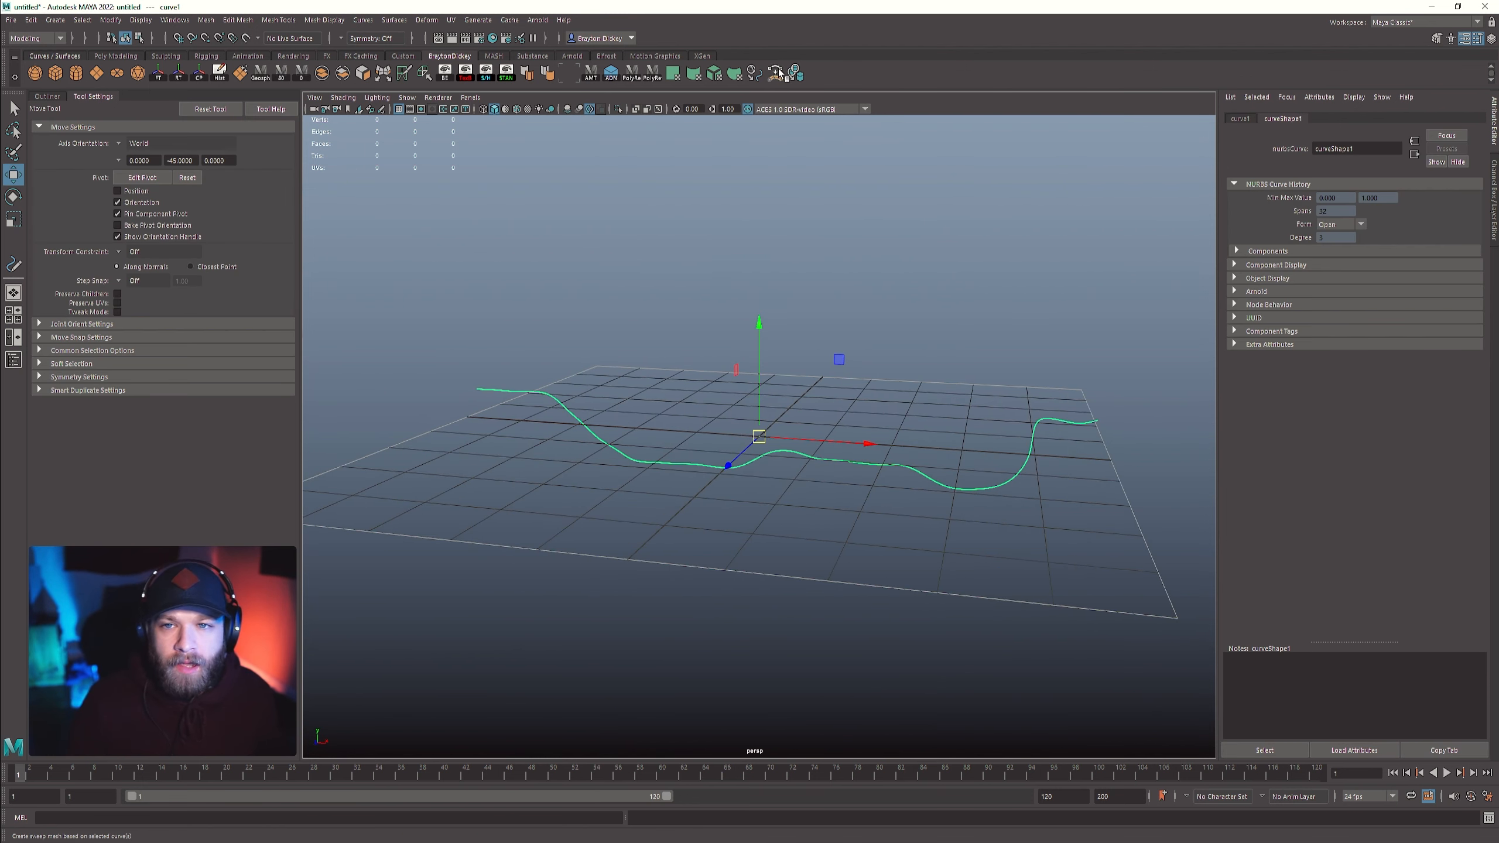
- Create a sweep mesh along the wavy curve and select the resulting tube
left_click(55, 20)
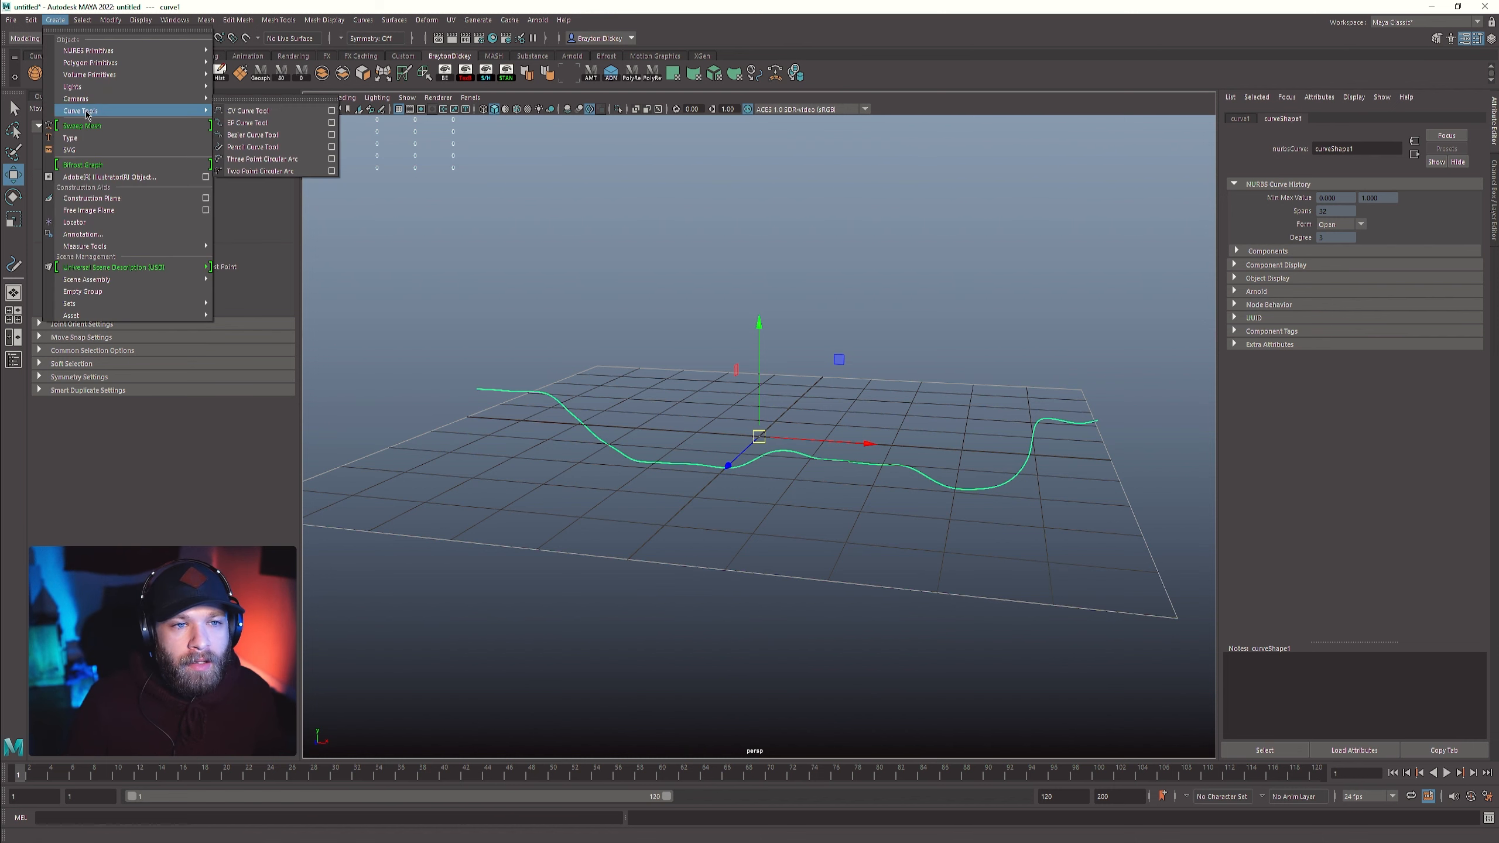
left_click(81, 131)
left_click_drag(772, 472, 892, 516, "alt")
left_click_drag(715, 459, 781, 401, "alt")
left_click(678, 451)
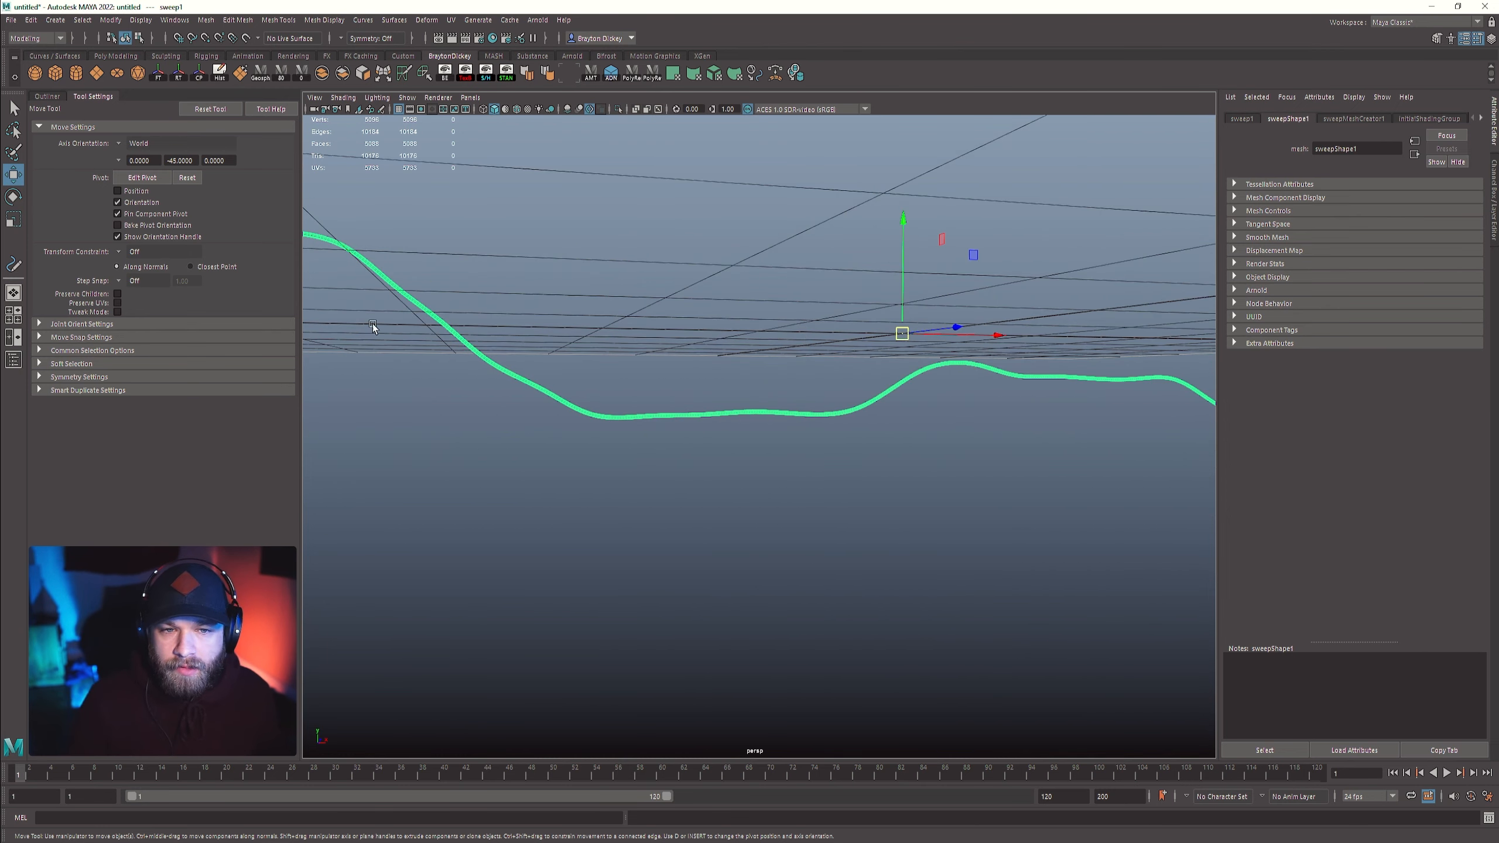
- Display the Outliner beside the perspective view and view the sweep mesh up close
left_click(13, 359)
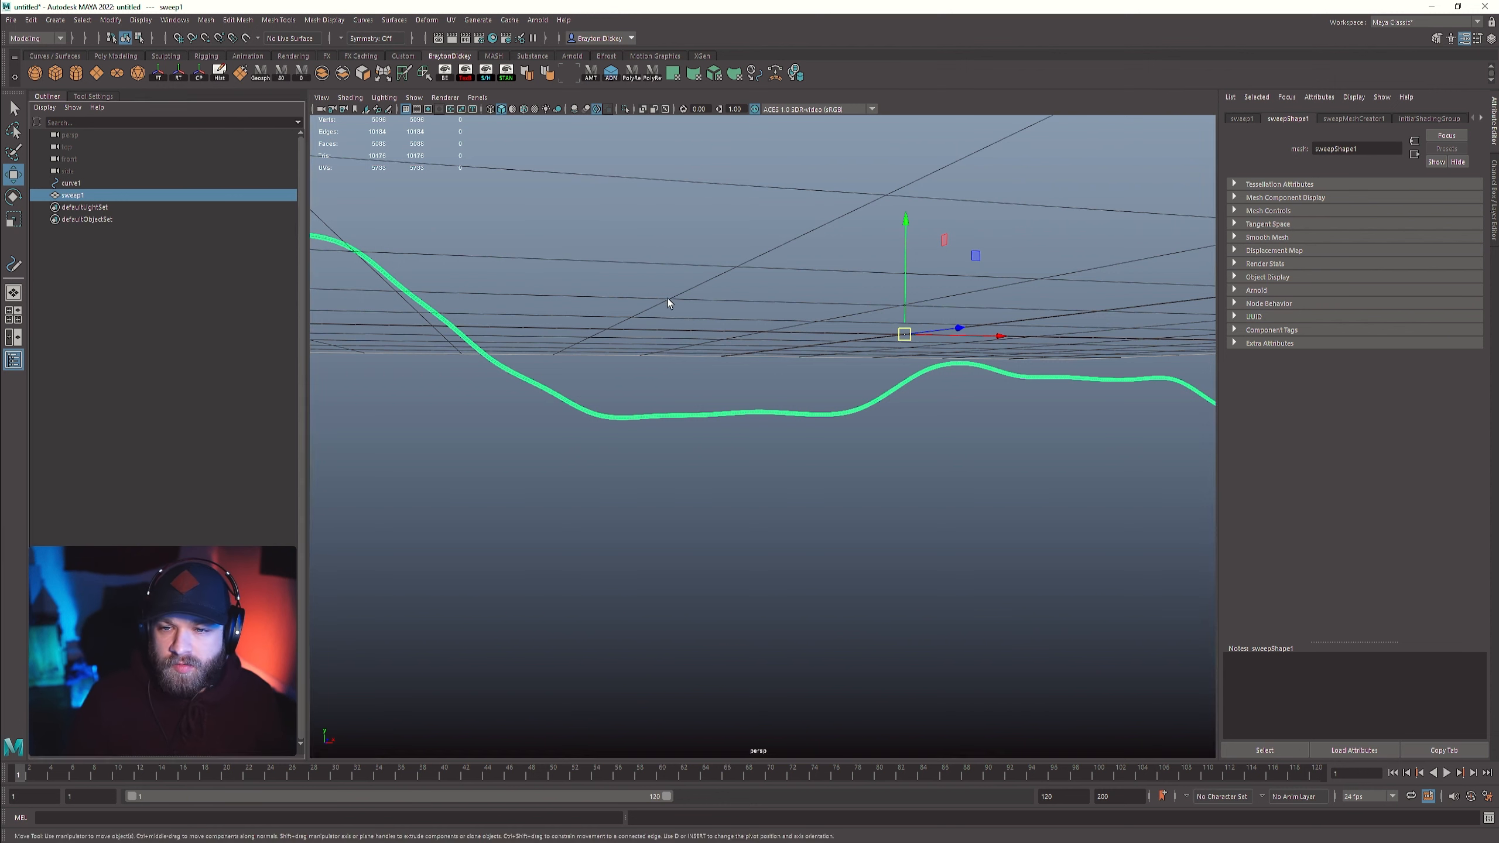
left_click_drag(695, 326, 742, 329, "alt")
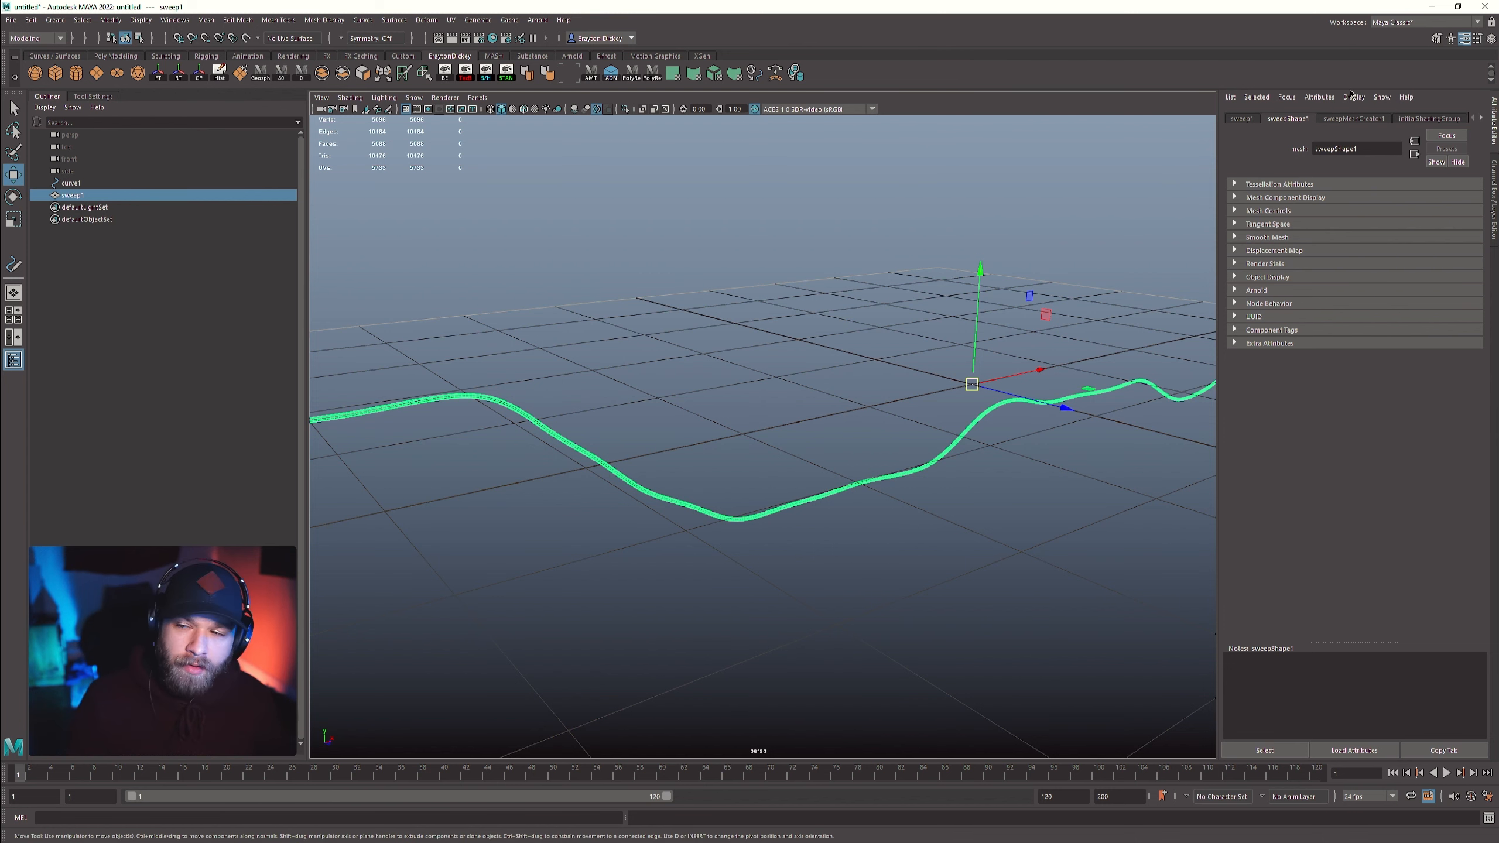
left_click(1465, 43)
left_click(1466, 43)
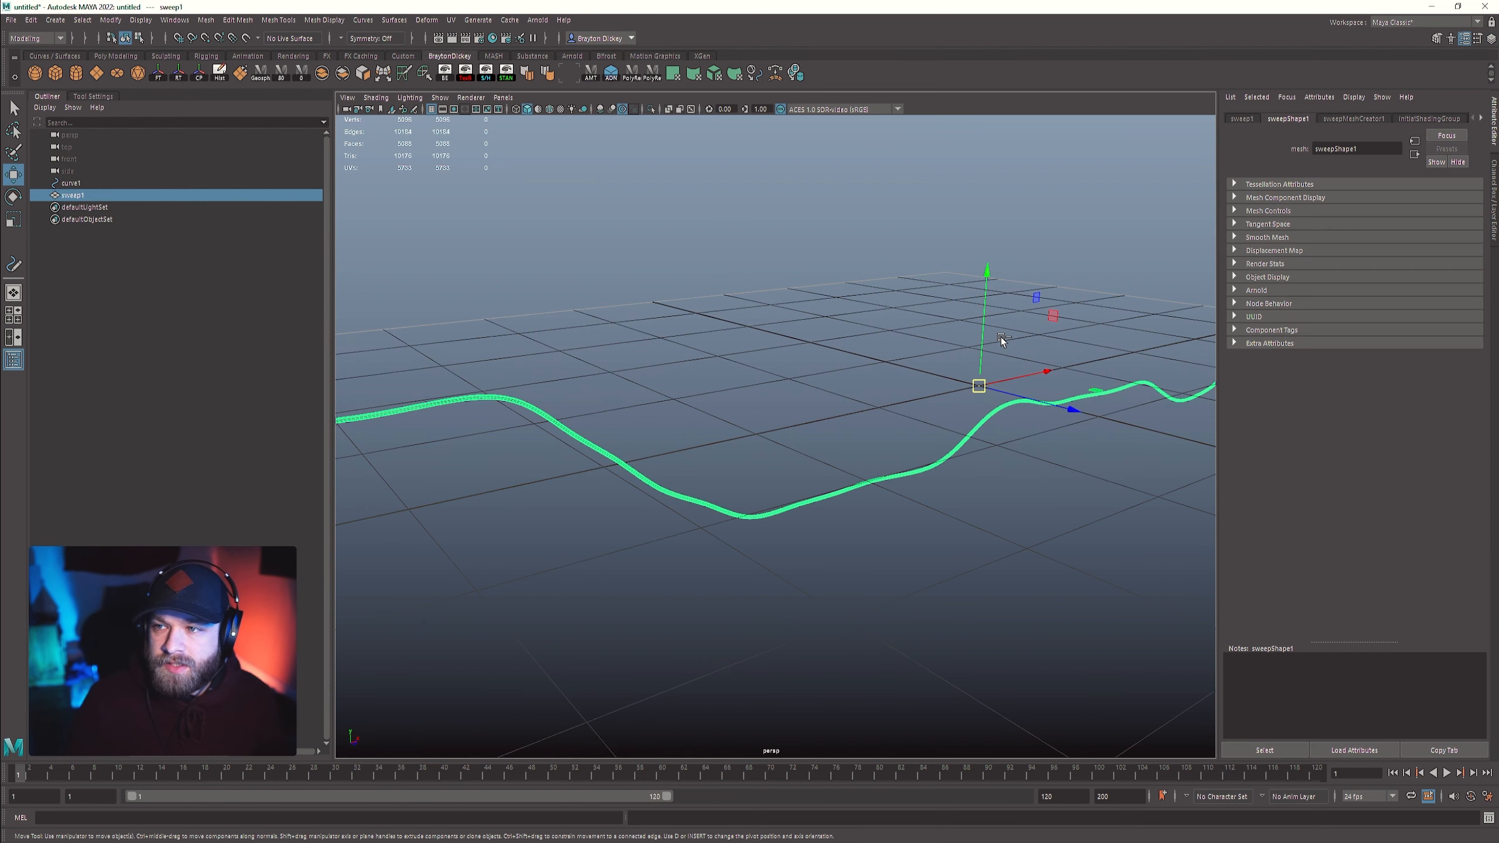
- Display the sweep mesh's sweepMeshCreator1 attributes
key("ctrl+a")
key("ctrl+a")
key("ctrl+a")
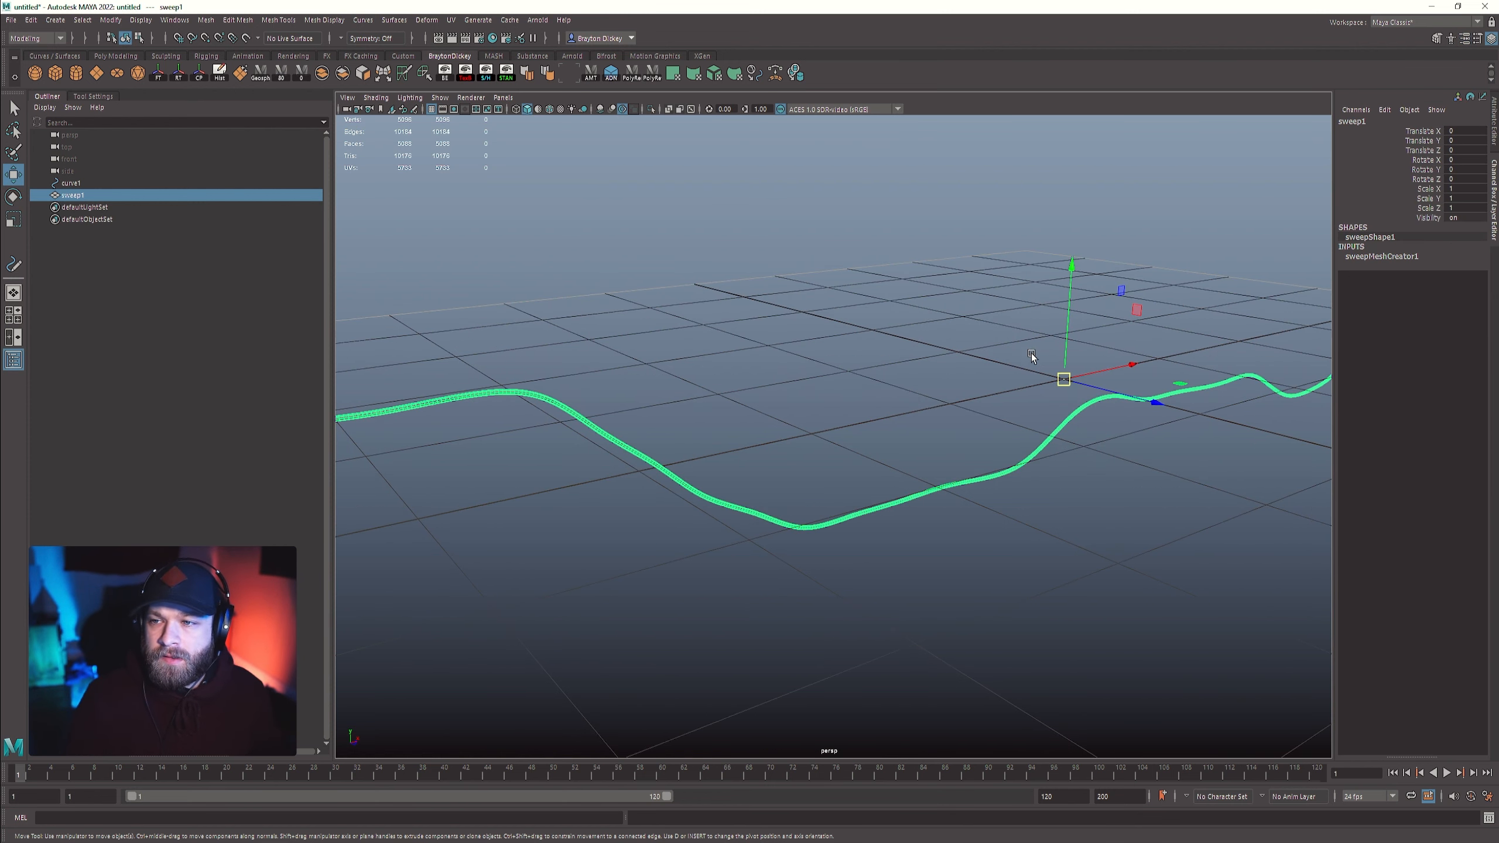
key("ctrl+a")
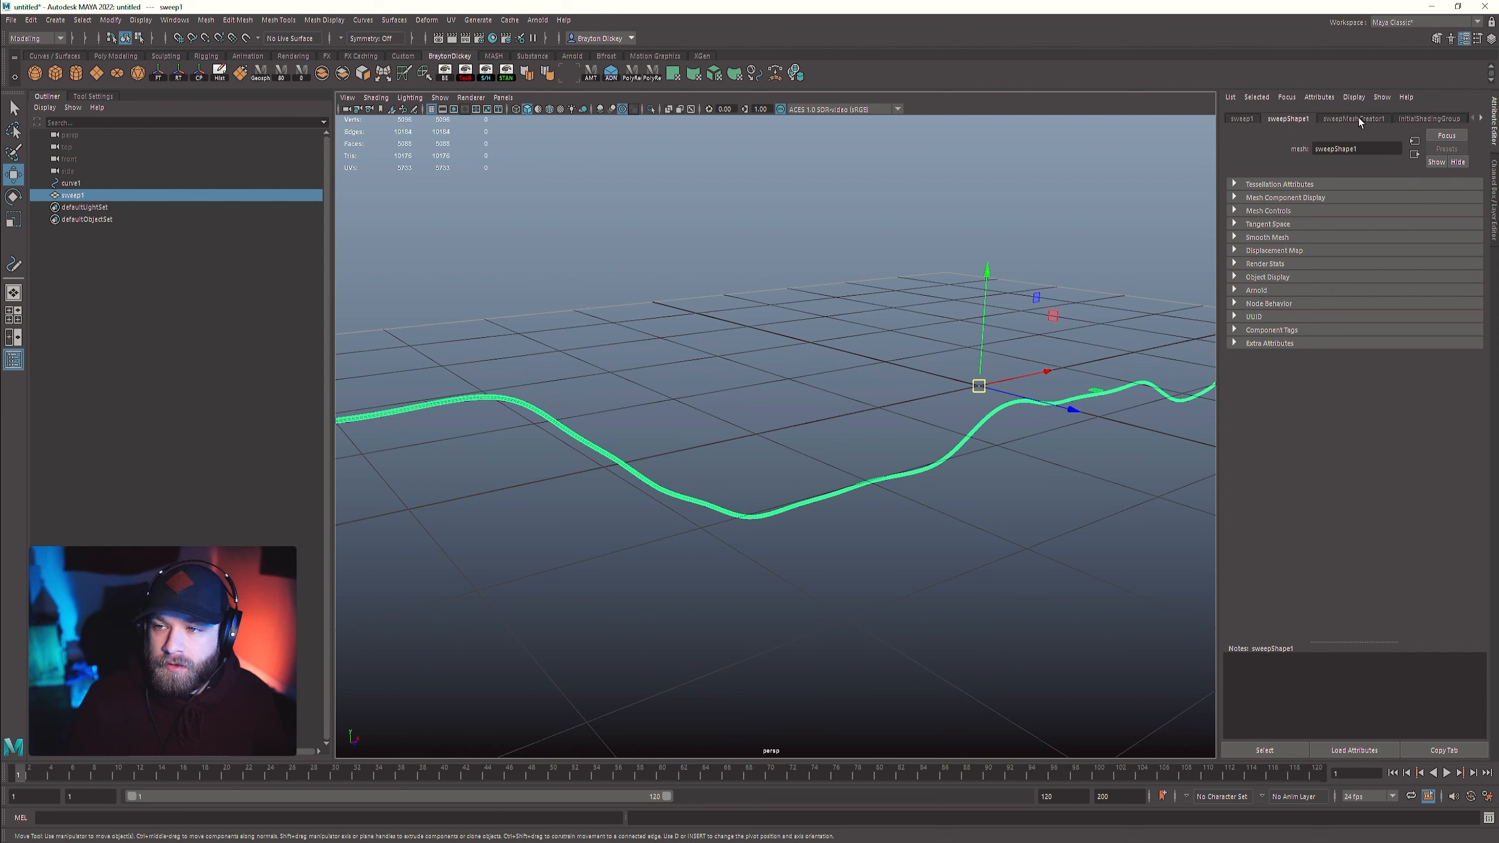
left_click(1355, 119)
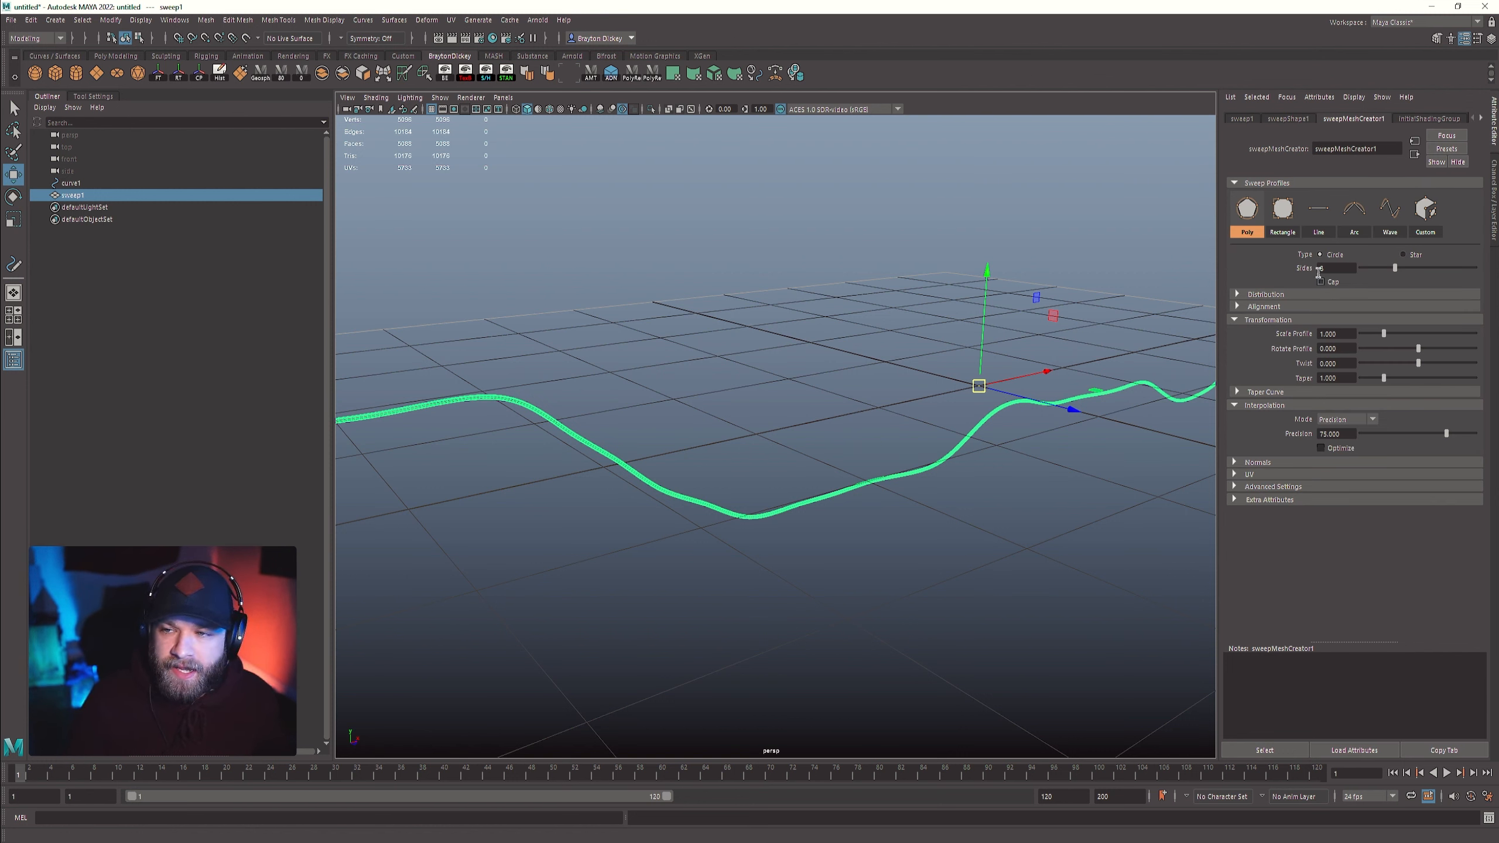
- Set the sweep's Scale Profile to 1.875 and inspect the thicker tube from another angle
left_click_drag(1150, 311, 866, 421, "alt")
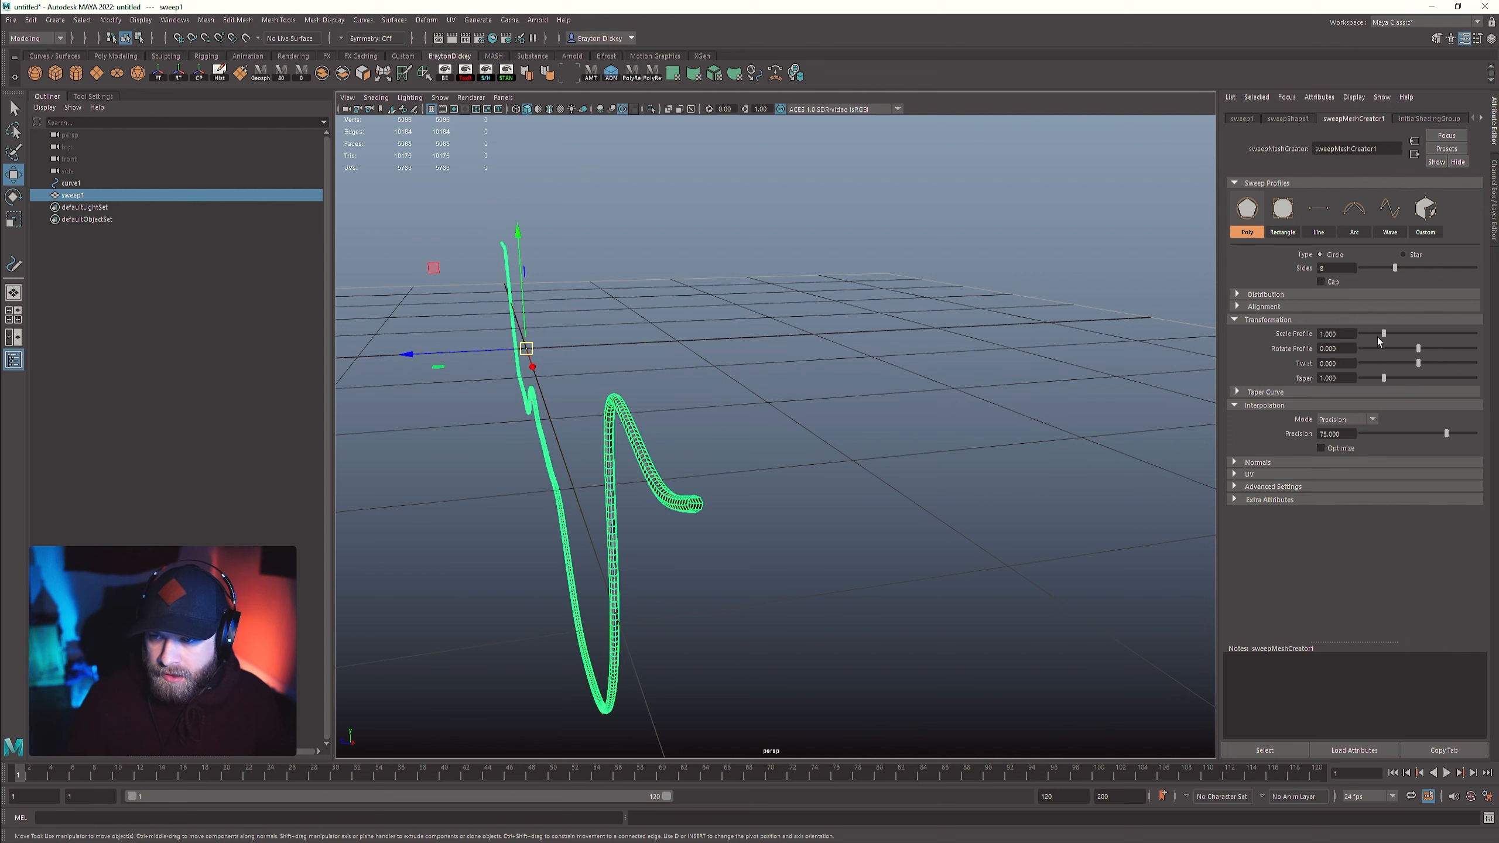
left_click_drag(1387, 335, 1403, 332)
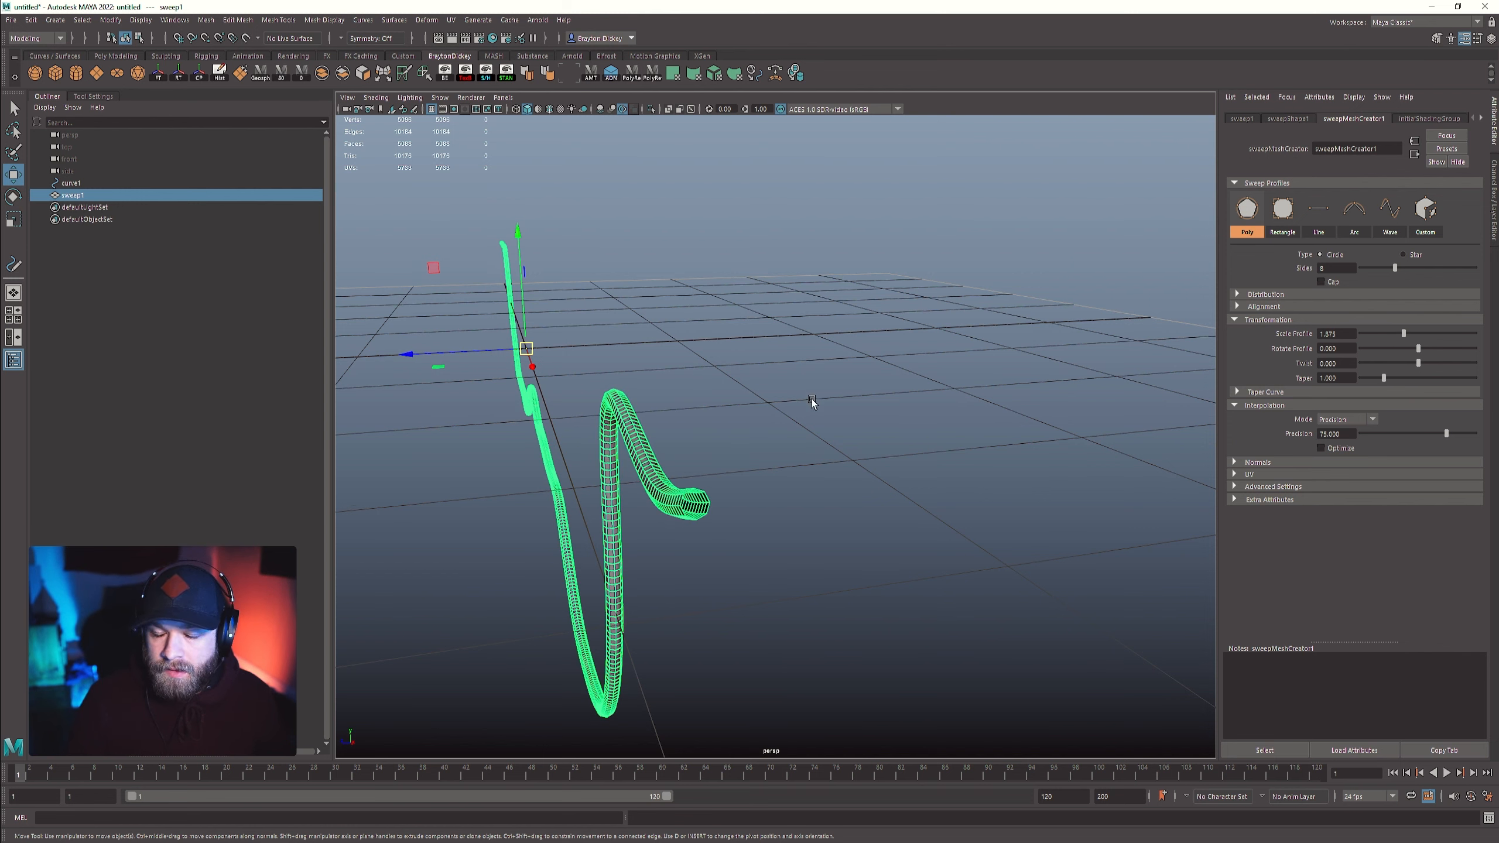
left_click_drag(811, 402, 796, 483, "alt")
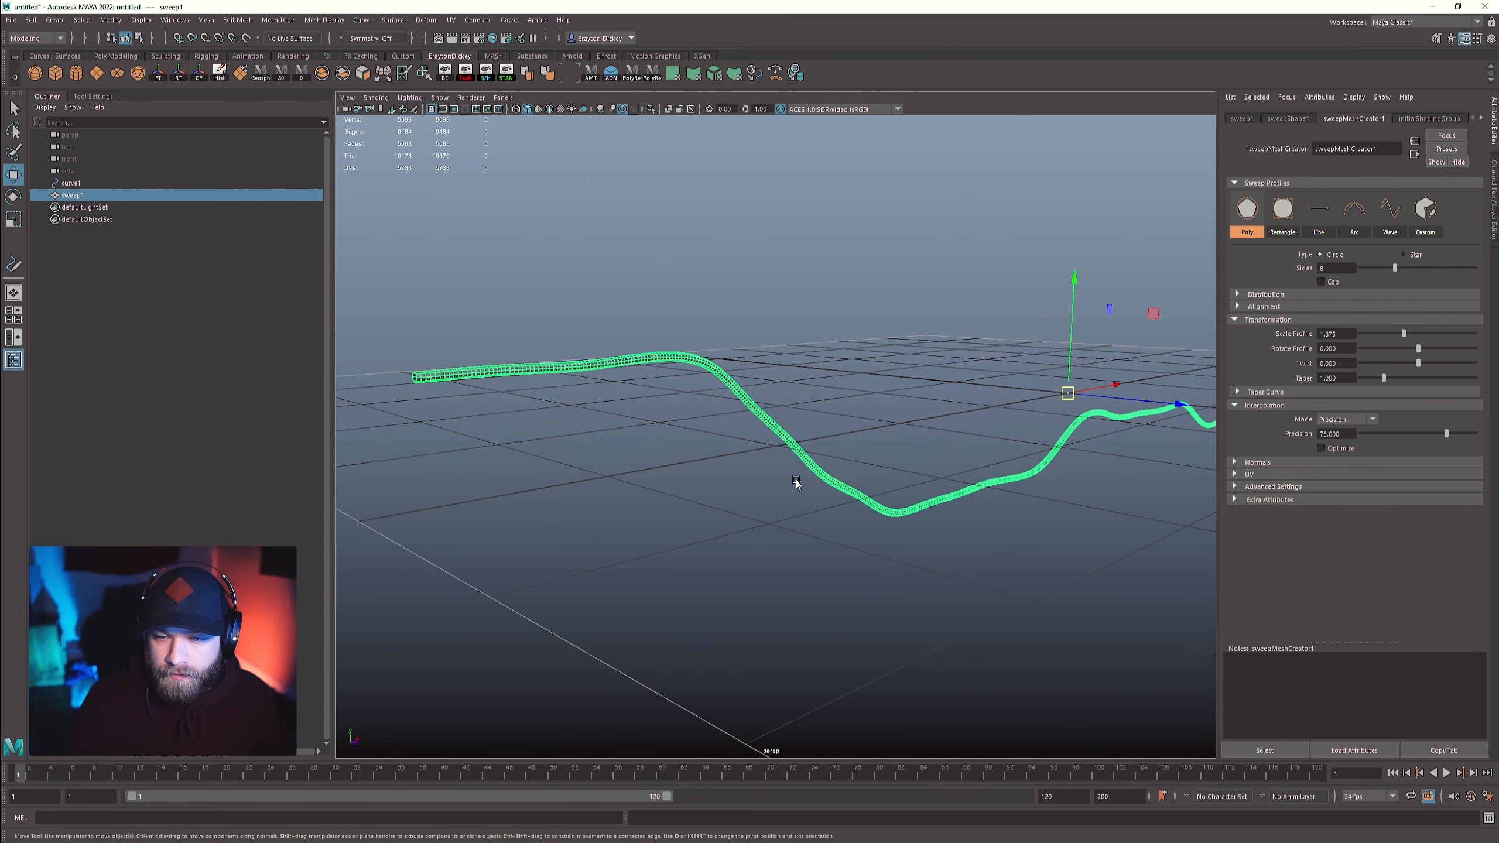
left_click(593, 193)
left_click_drag(844, 351, 655, 399, "alt")
left_click(664, 376)
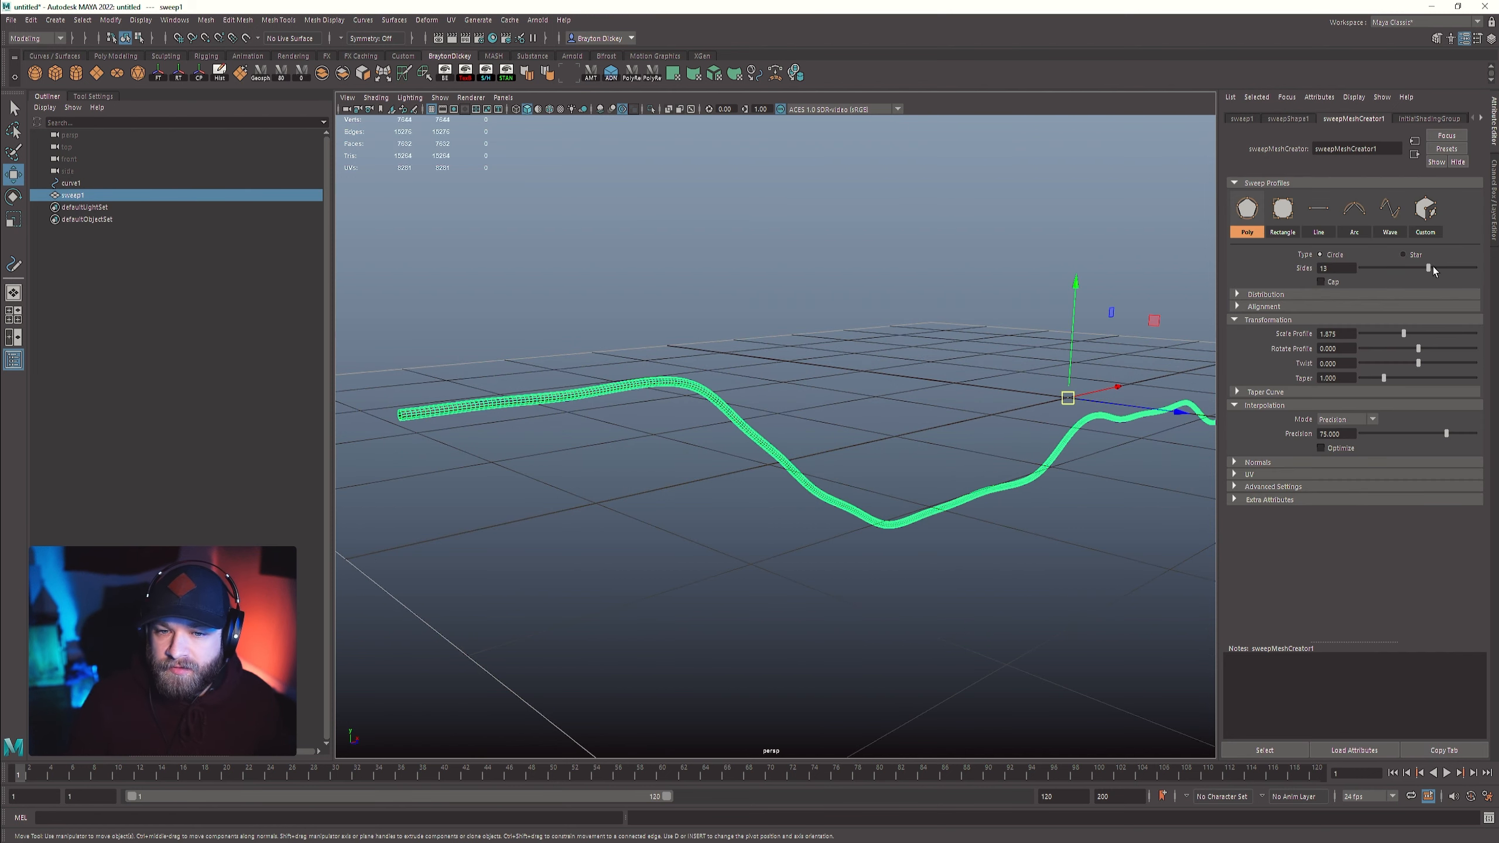
- Set the sweep's Scale Profile to 5 and its Sides to 4
left_click_drag(1411, 332, 1475, 334)
left_click_drag(1003, 360, 686, 373, "alt")
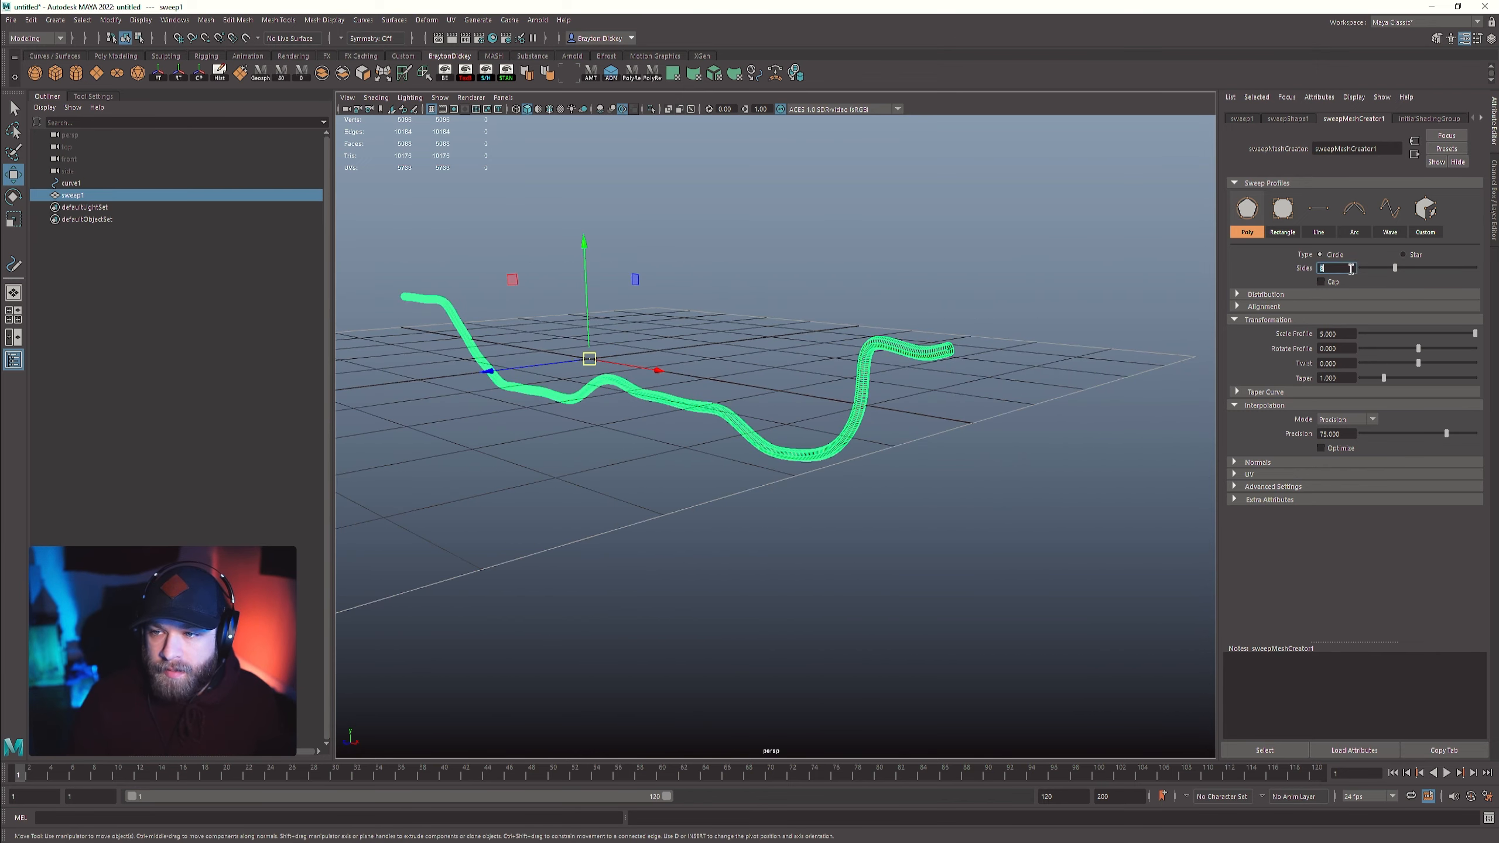
left_click_drag(956, 307, 738, 434, "alt")
middle_click_drag(738, 434, 847, 412, "alt")
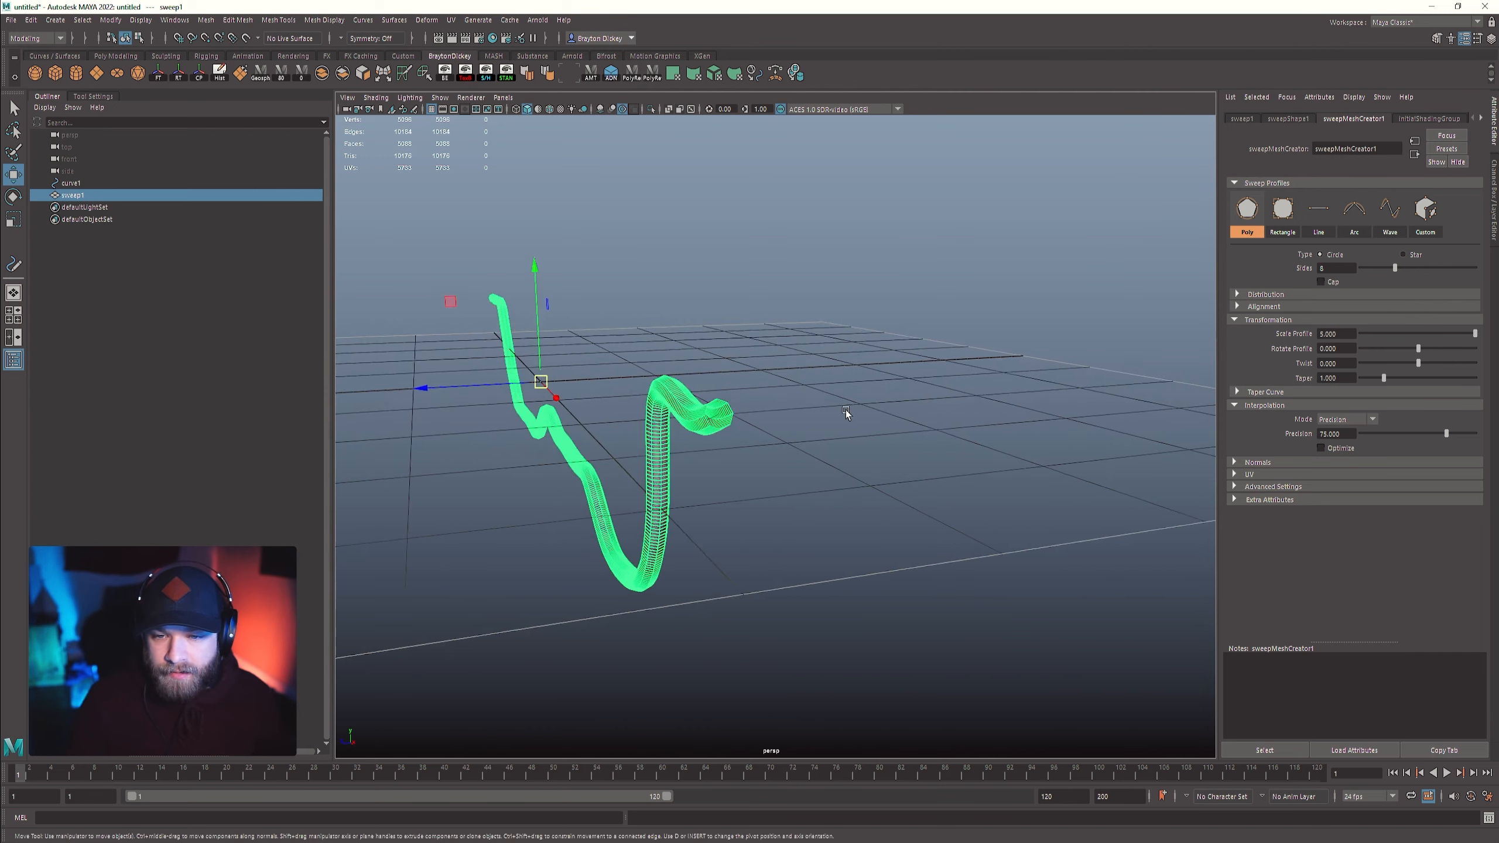
right_click_drag(847, 413, 800, 519, "alt")
middle_click_drag(800, 519, 819, 522, "alt")
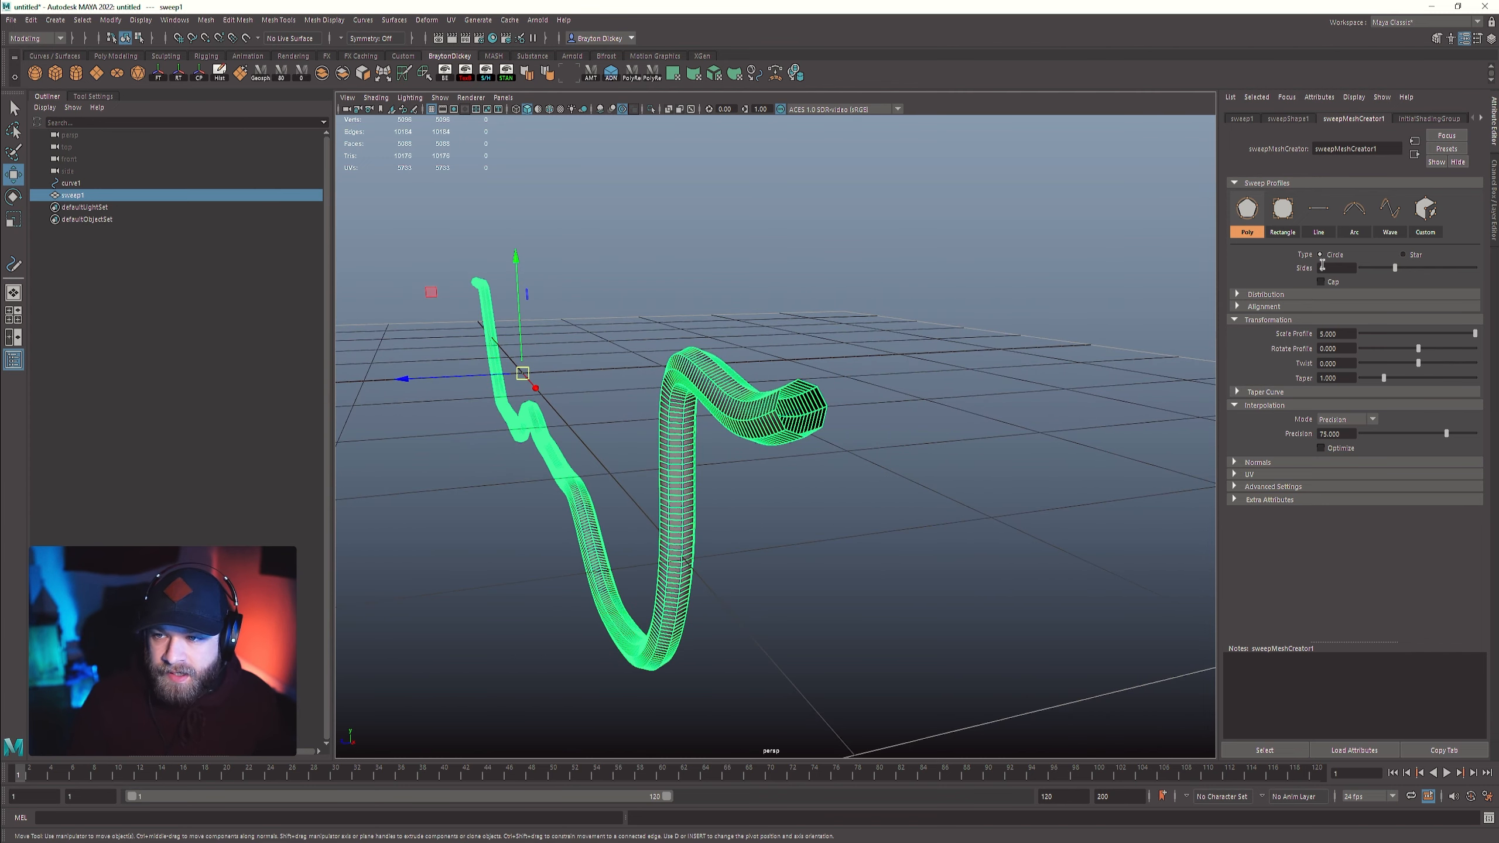
type("4")
key("Return")
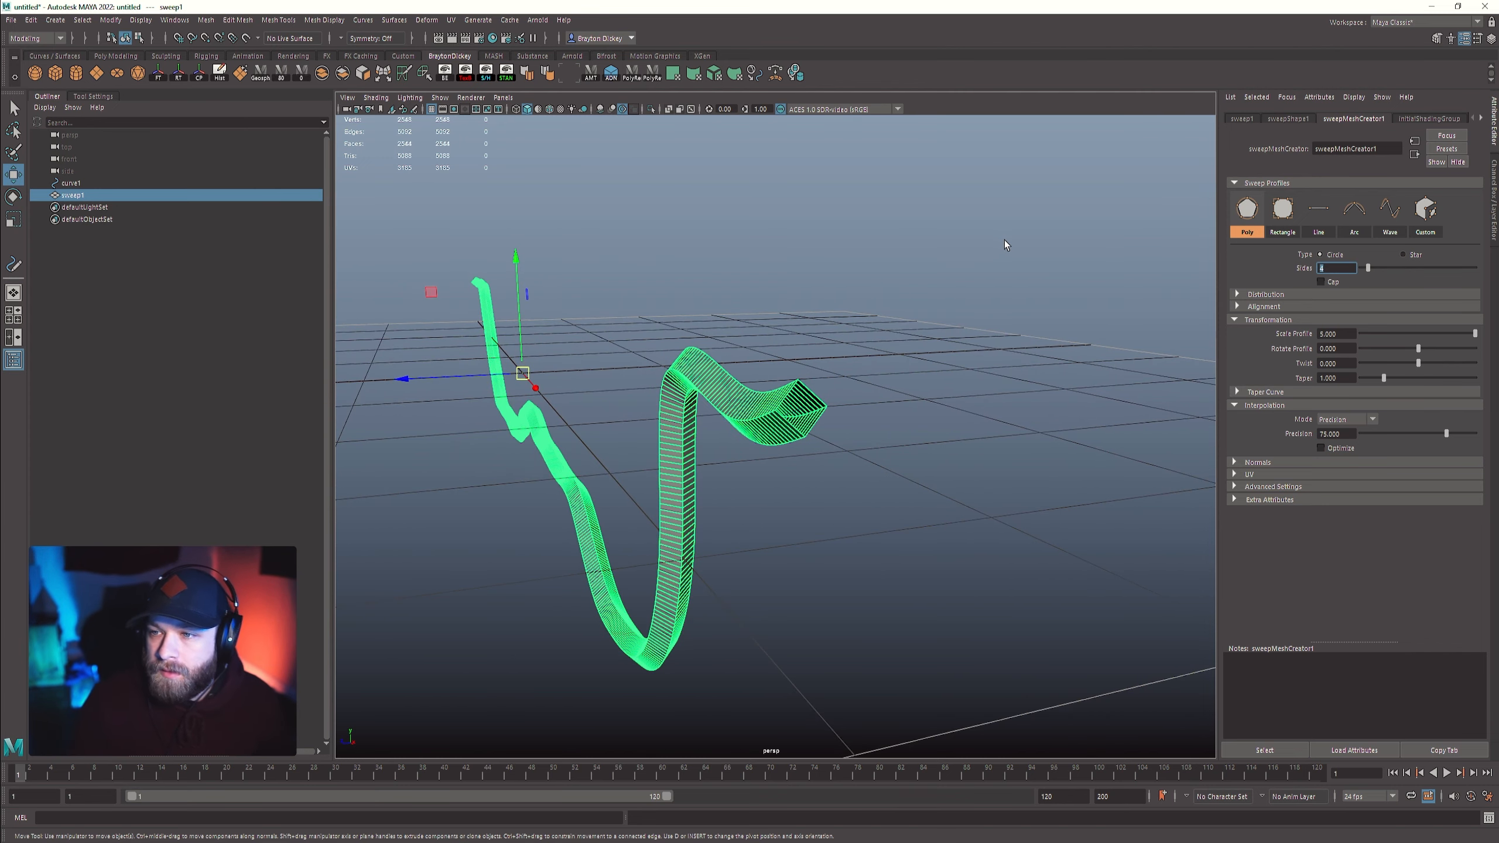
- Deselect the sweep mesh and examine the four-sided tube from several angles and distances
left_click(843, 310)
left_click_drag(843, 311, 944, 366, "alt")
right_click_drag(944, 366, 789, 462, "alt")
left_click_drag(790, 462, 896, 476, "alt")
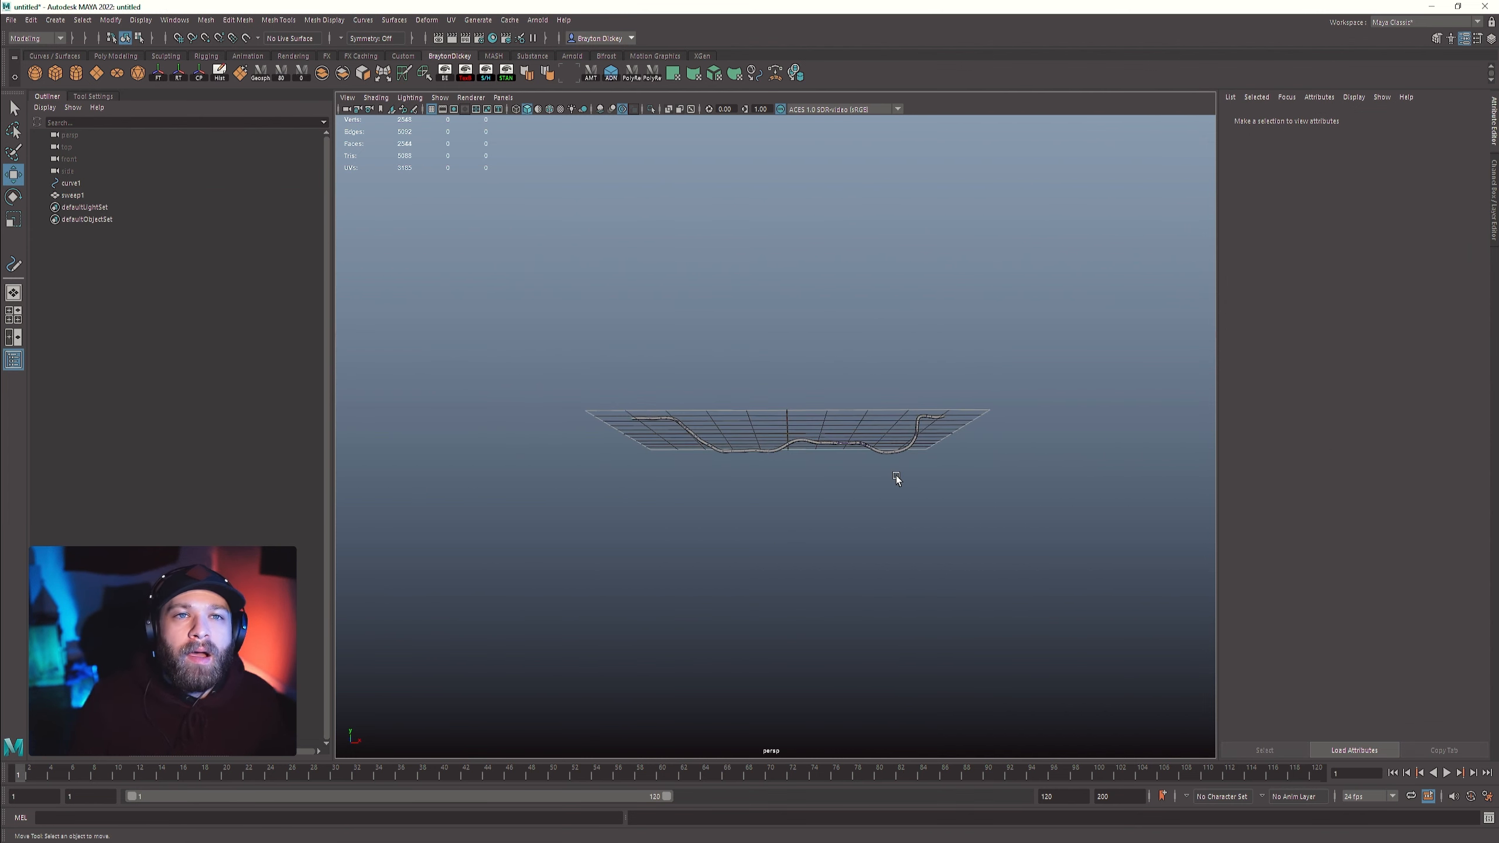
middle_click_drag(858, 419, 851, 358, "alt")
right_click_drag(851, 358, 870, 331, "alt")
left_click_drag(871, 330, 818, 405, "alt")
key("a")
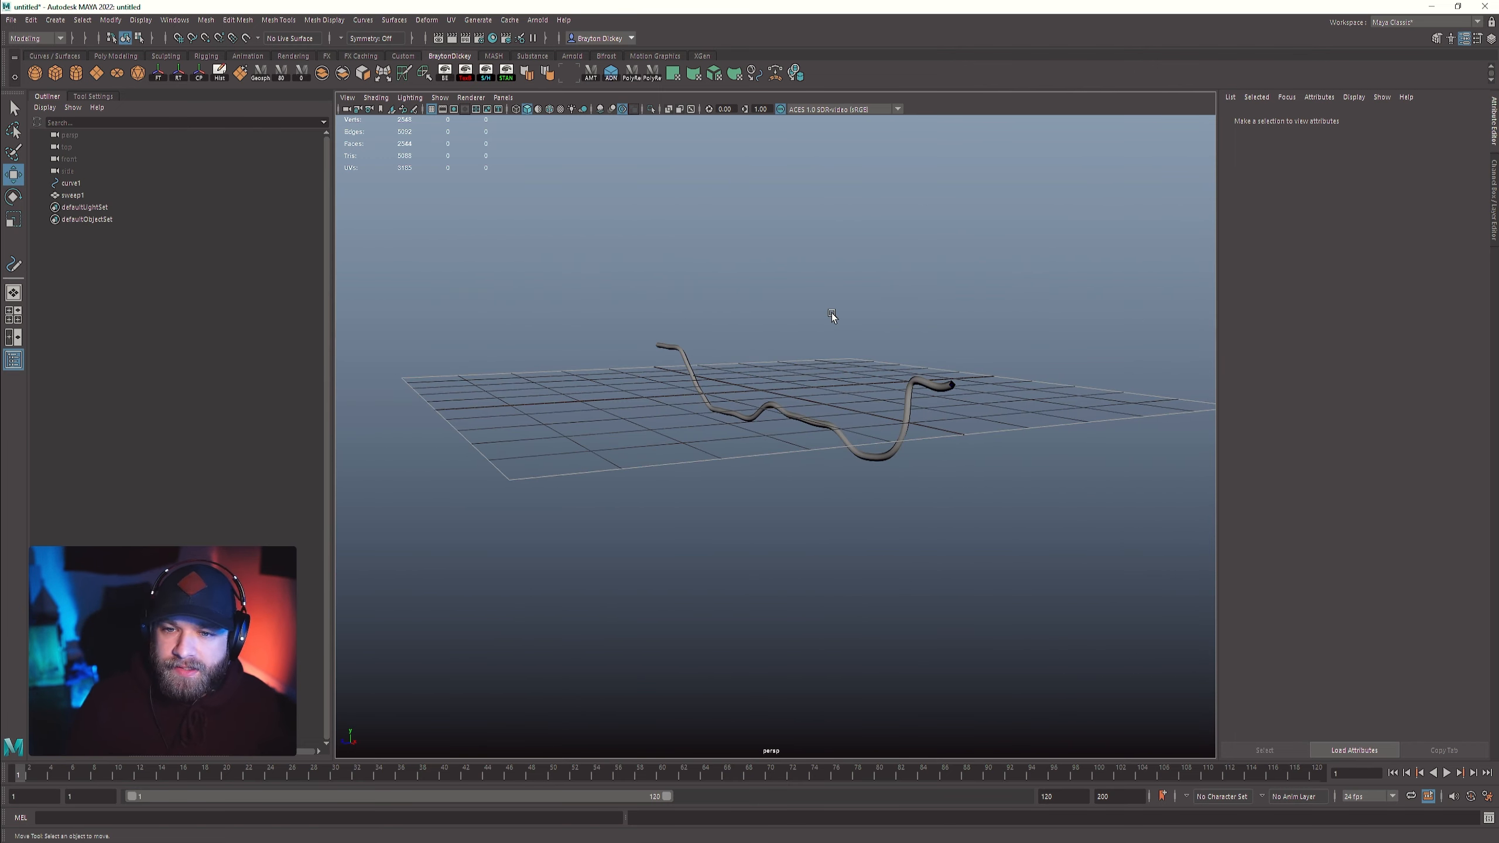
left_click_drag(625, 149, 783, 353, "alt")
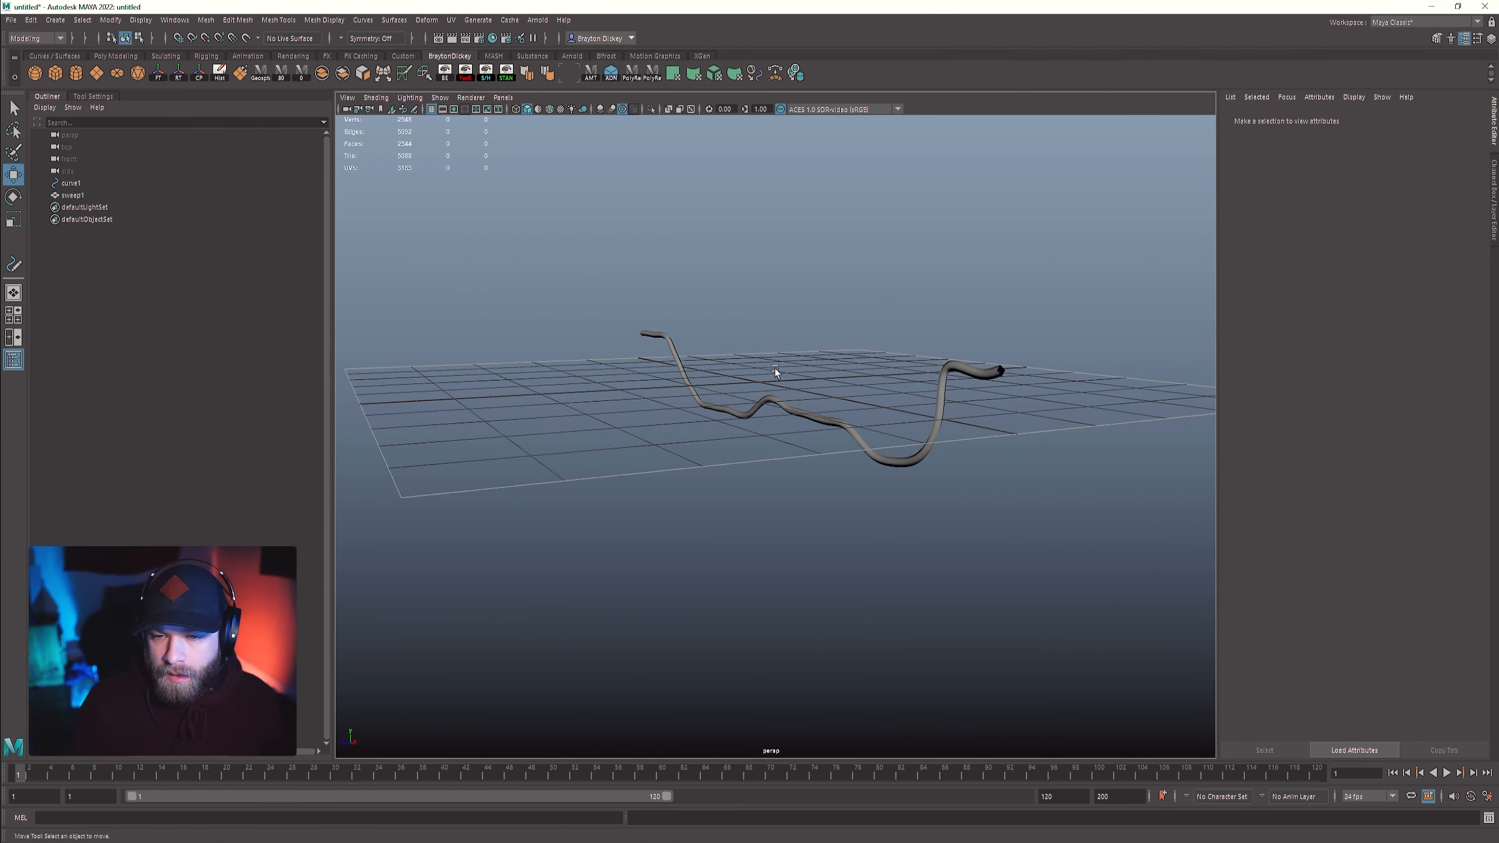
- Select the sweep mesh, reduce its Scale Profile to 2.292, and try Rotate Profile -360 with Twist -2
left_click(769, 394)
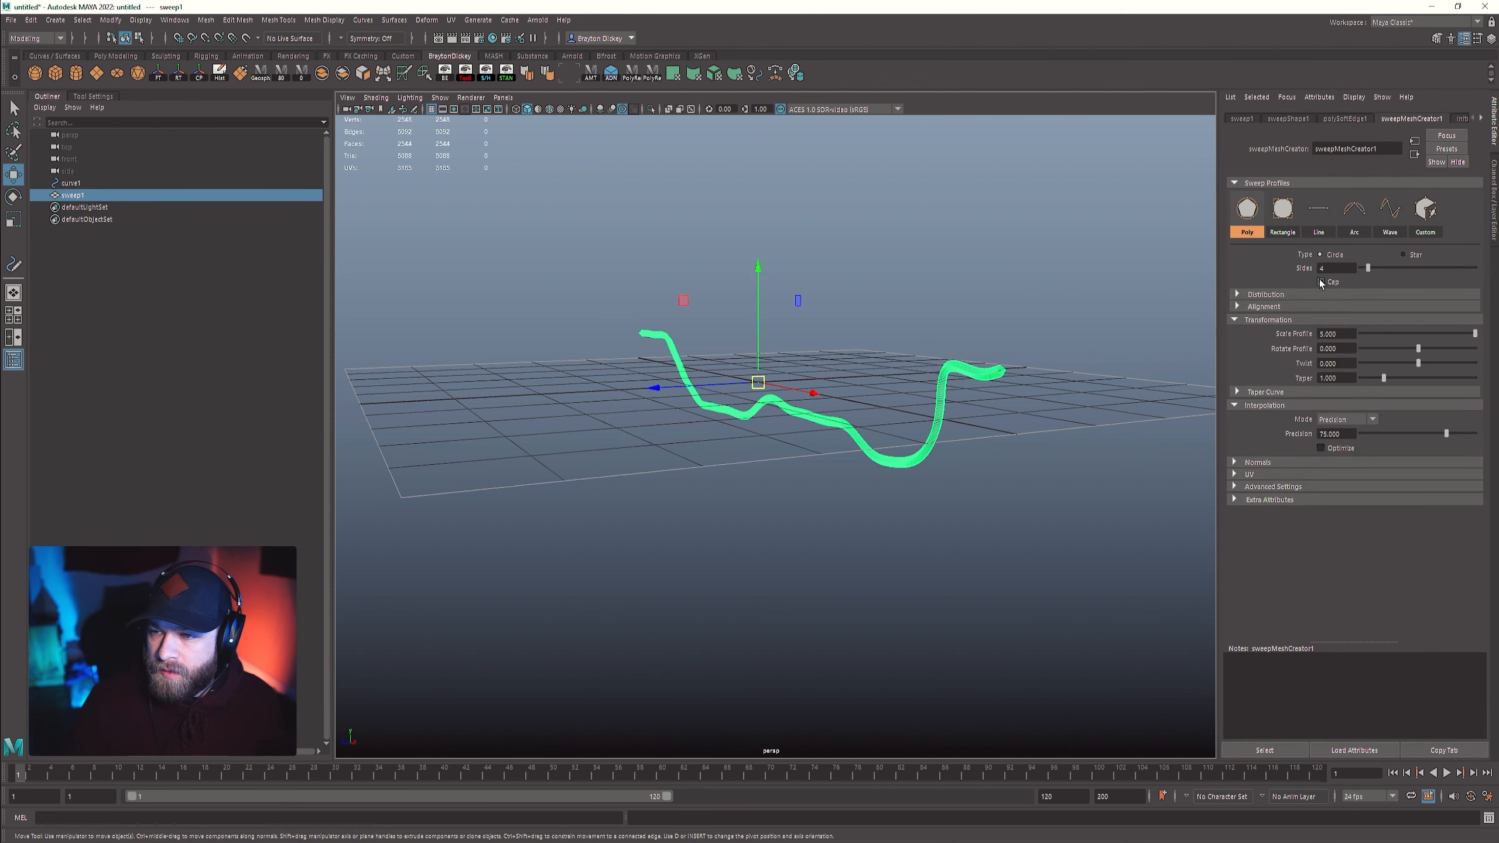
left_click_drag(1080, 293, 908, 417, "alt")
scroll(904, 421, "up", 5)
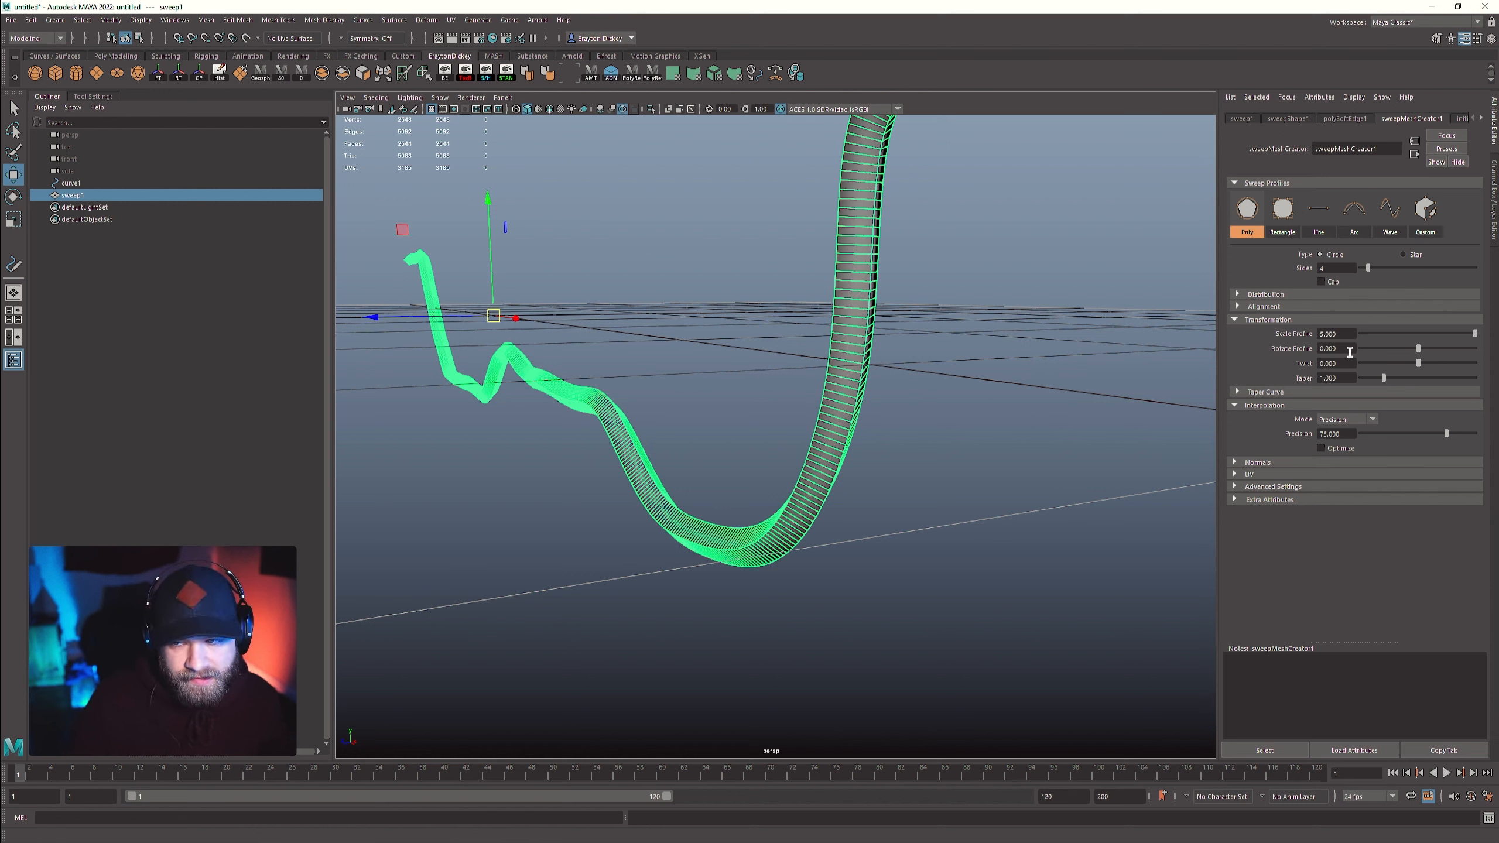
left_click_drag(926, 435, 1003, 493, "alt")
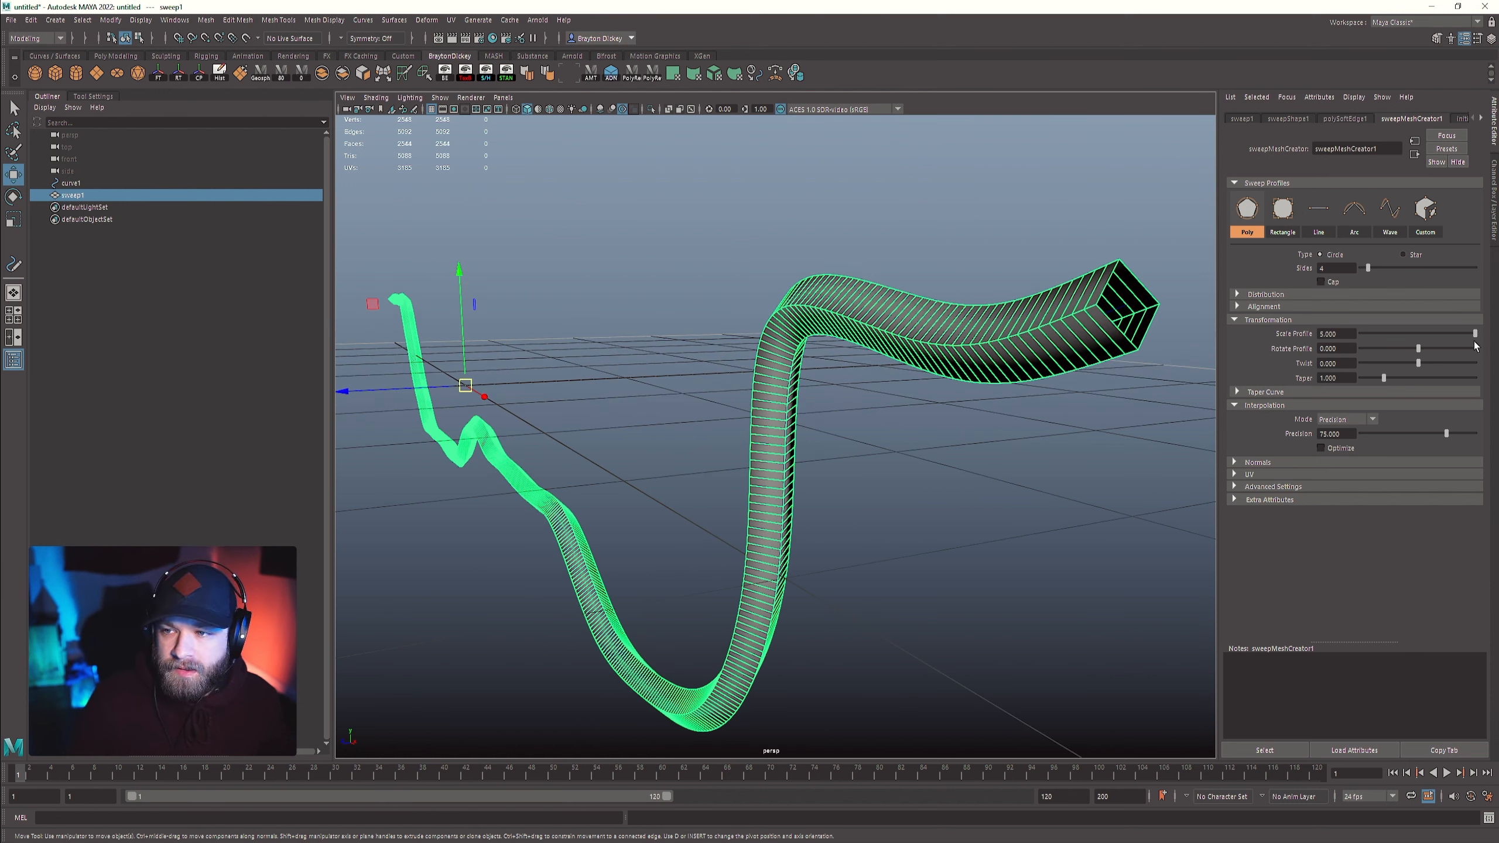
left_click_drag(1468, 339, 1321, 349)
right_click_drag(971, 389, 879, 414, "alt")
left_click_drag(879, 413, 903, 466, "alt")
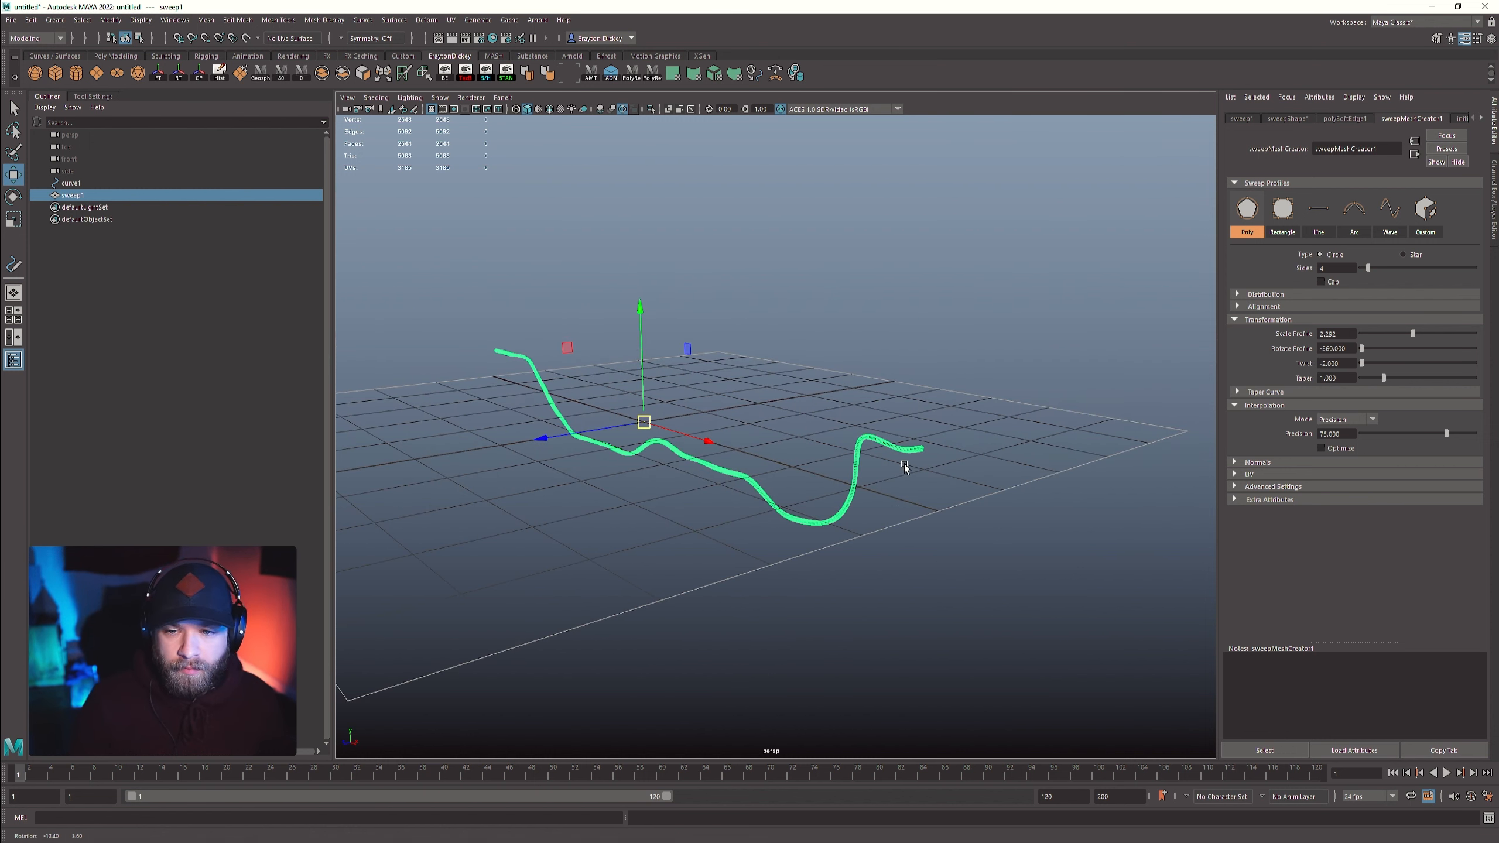
- Reset the sweep's Twist to 0, deselect the mesh and turn on wireframe on shaded in the perspective view
double_click(1339, 358)
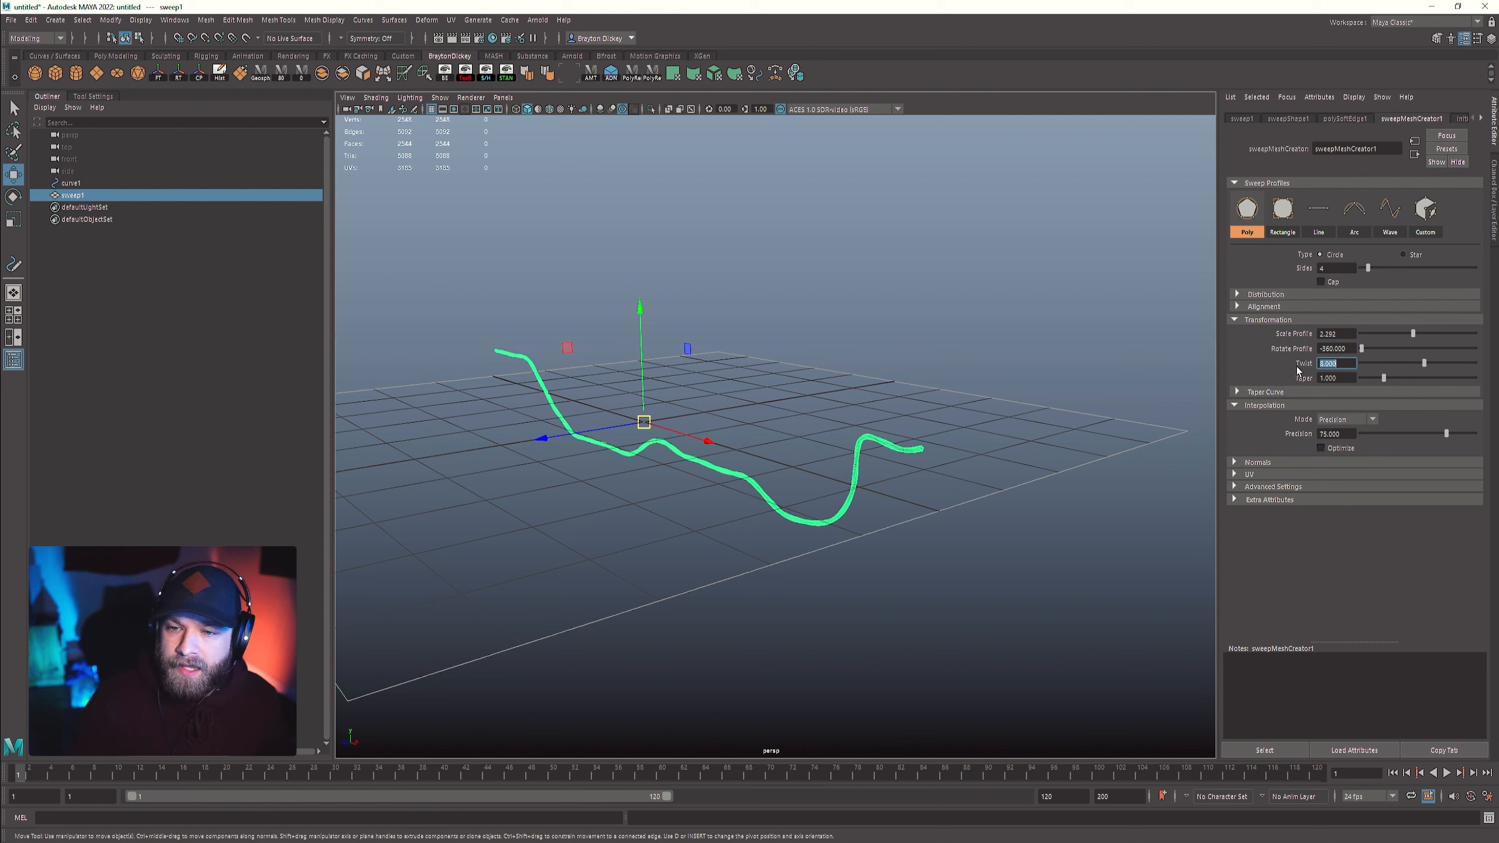
left_click(878, 353)
right_click_drag(758, 472, 867, 525, "alt")
middle_click_drag(743, 555, 859, 522, "alt")
middle_click_drag(481, 469, 702, 492, "alt")
left_click(549, 109)
mouse_move(797, 502)
left_mouse_down("alt")
mouse_move(833, 542)
mouse_move(788, 527)
mouse_move(893, 536)
mouse_move(859, 545)
mouse_move(886, 579)
mouse_move(726, 529)
mouse_move(629, 472)
mouse_move(563, 311)
mouse_move(1014, 515)
mouse_move(813, 349)
left_mouse_up("alt")
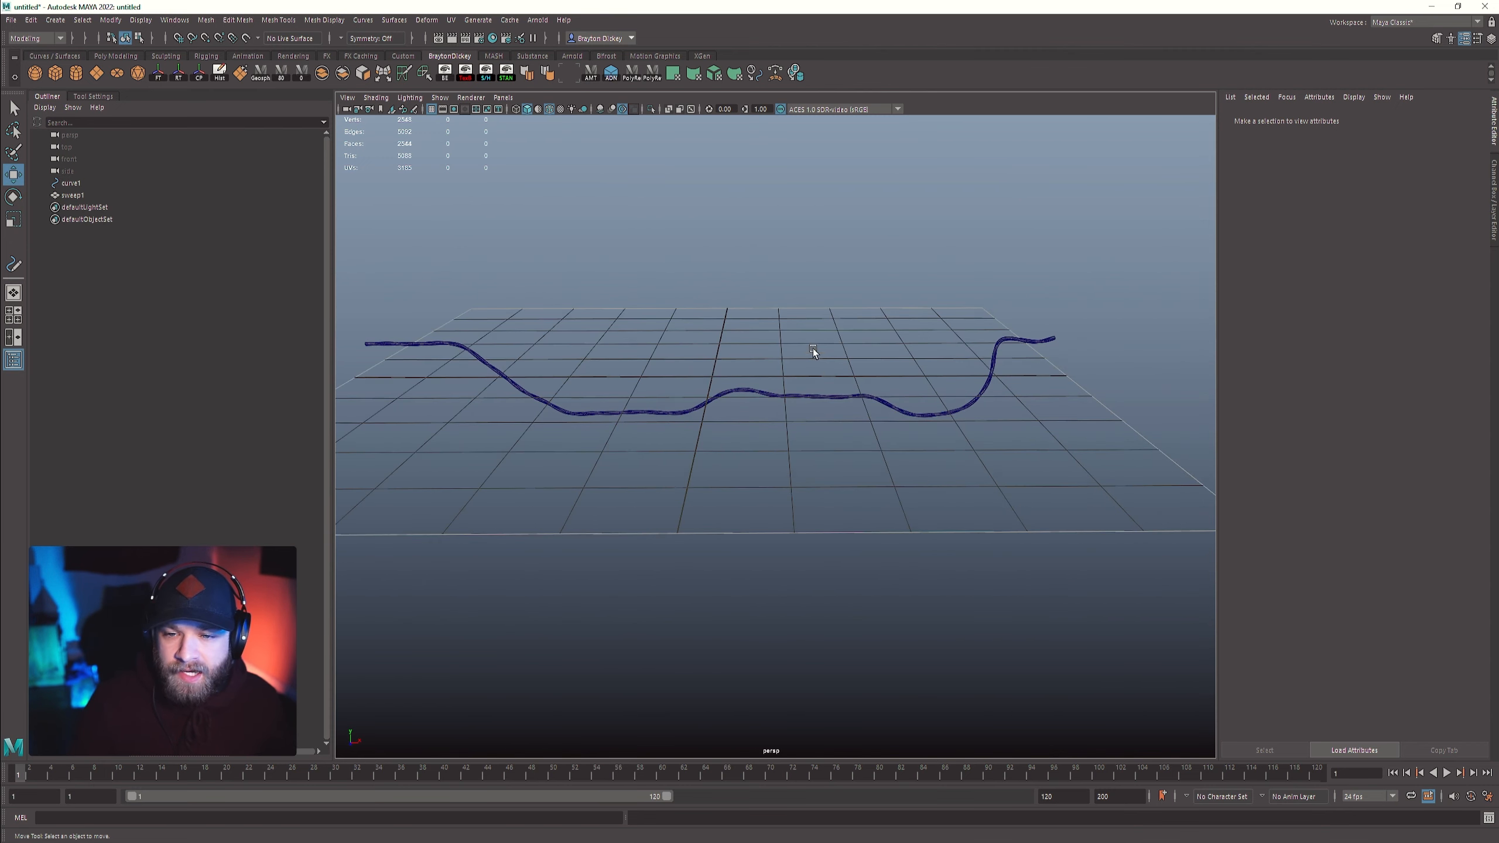
- Select the sweep mesh, try a Taper of 0 and return the Taper to 1
left_click(815, 397)
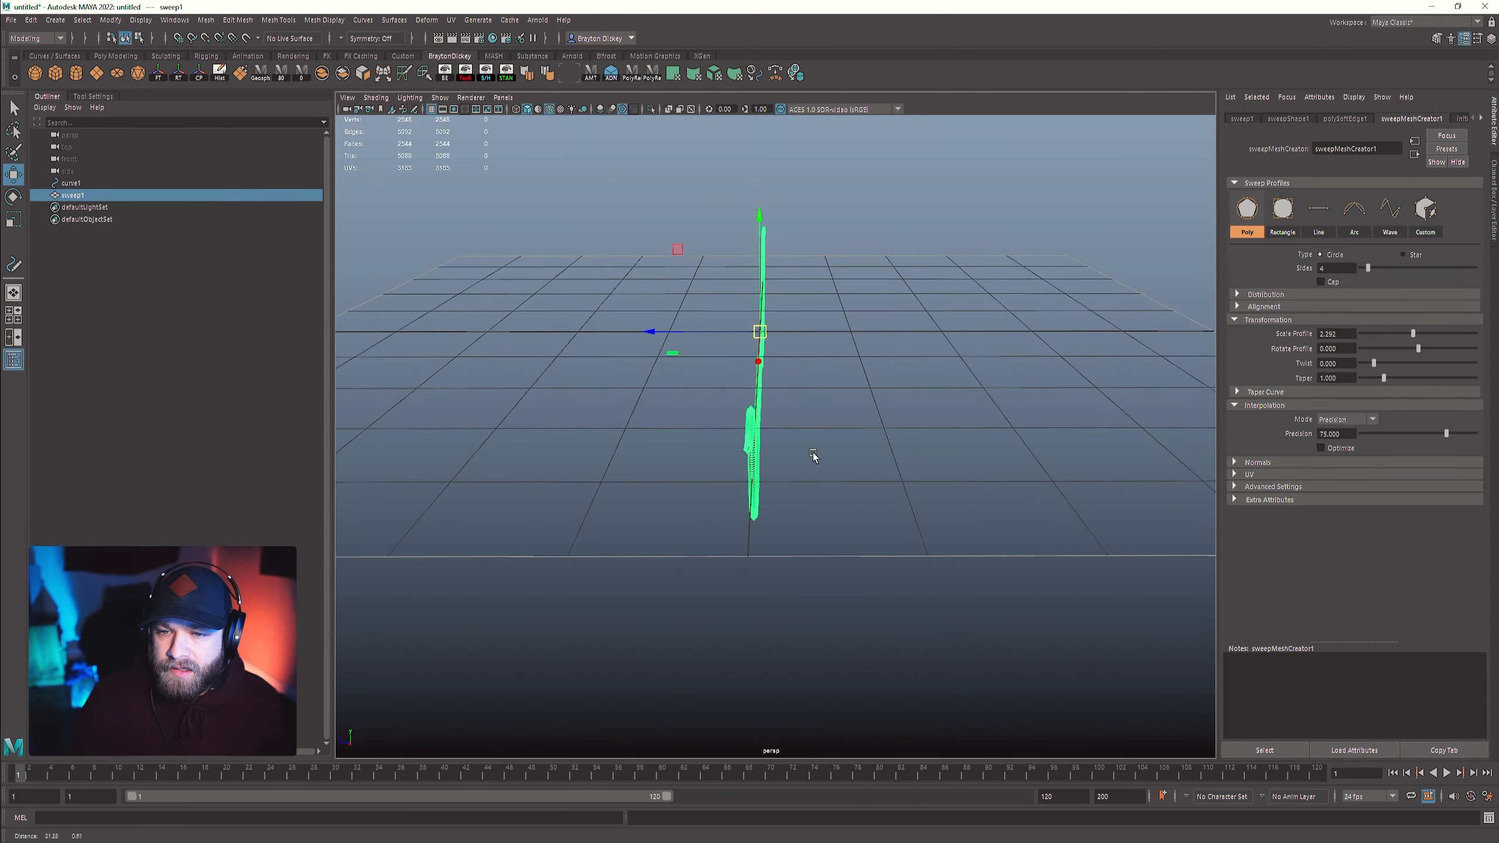
left_click_drag(814, 455, 935, 519, "alt")
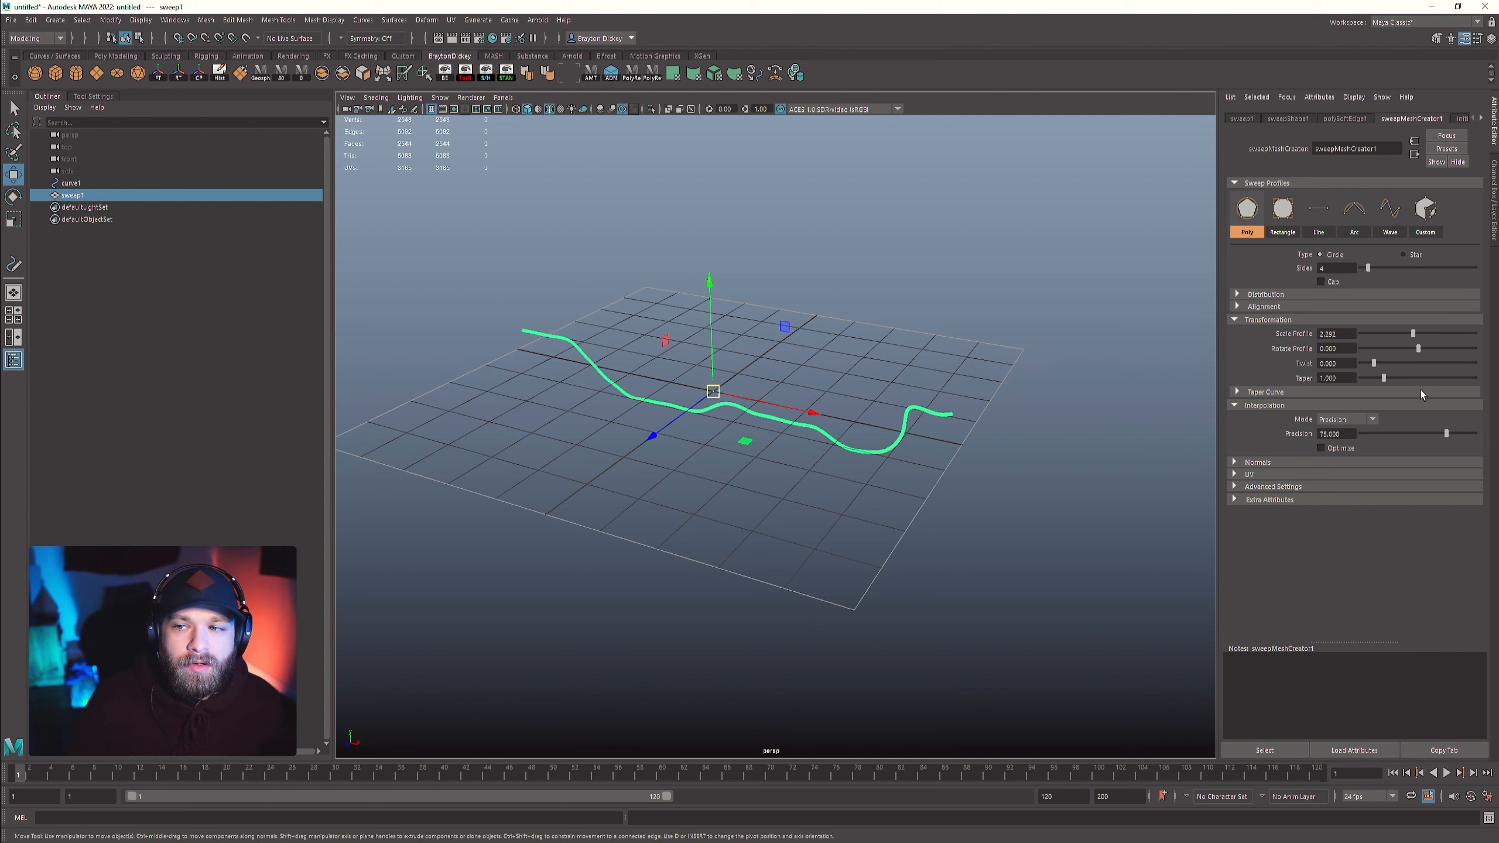
left_click_drag(1385, 378, 1309, 374)
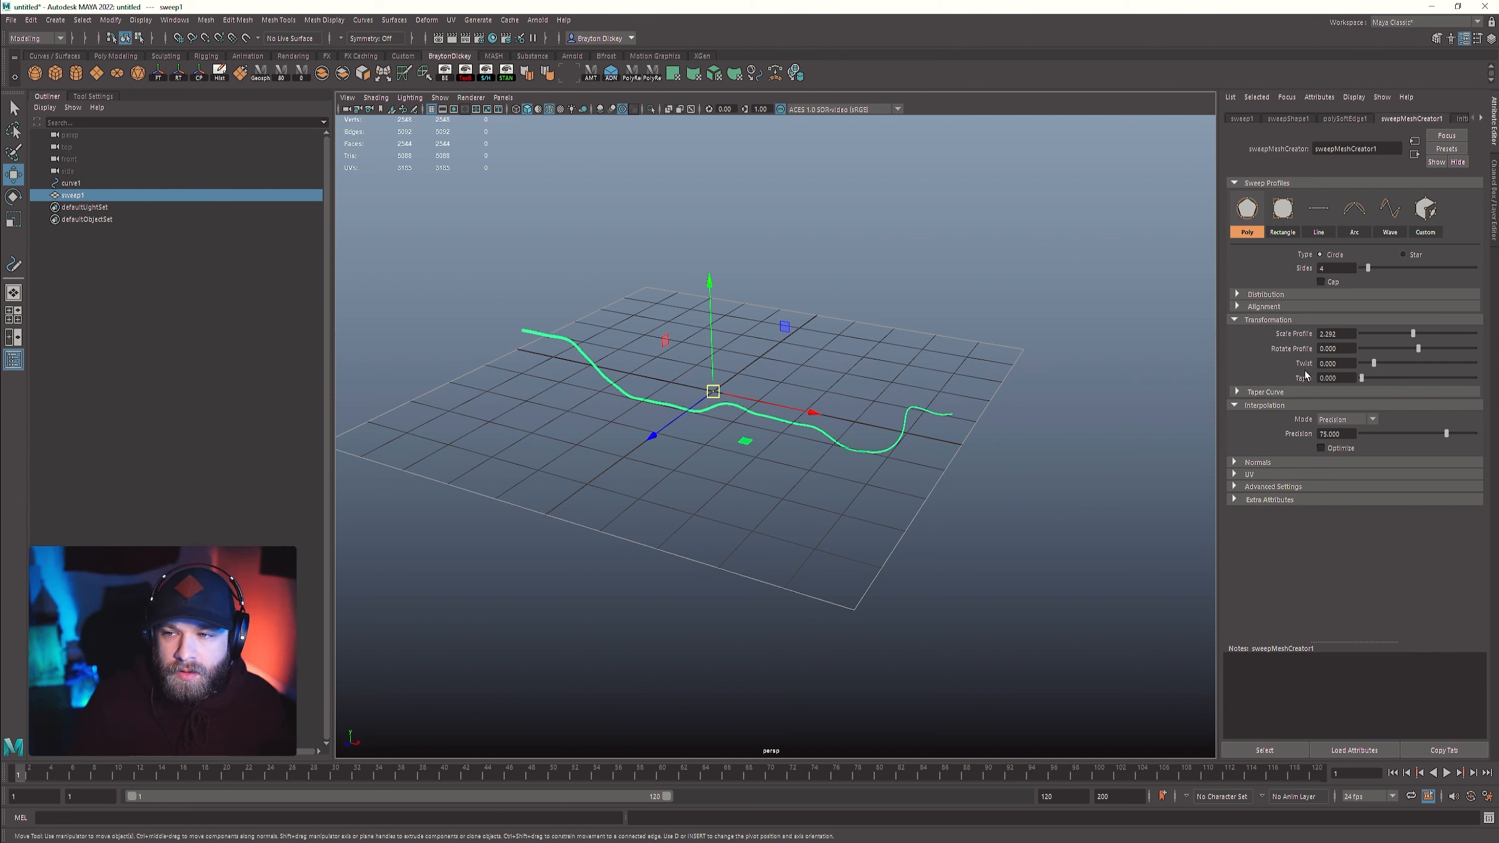
left_click(1332, 378)
type("1")
key("Return")
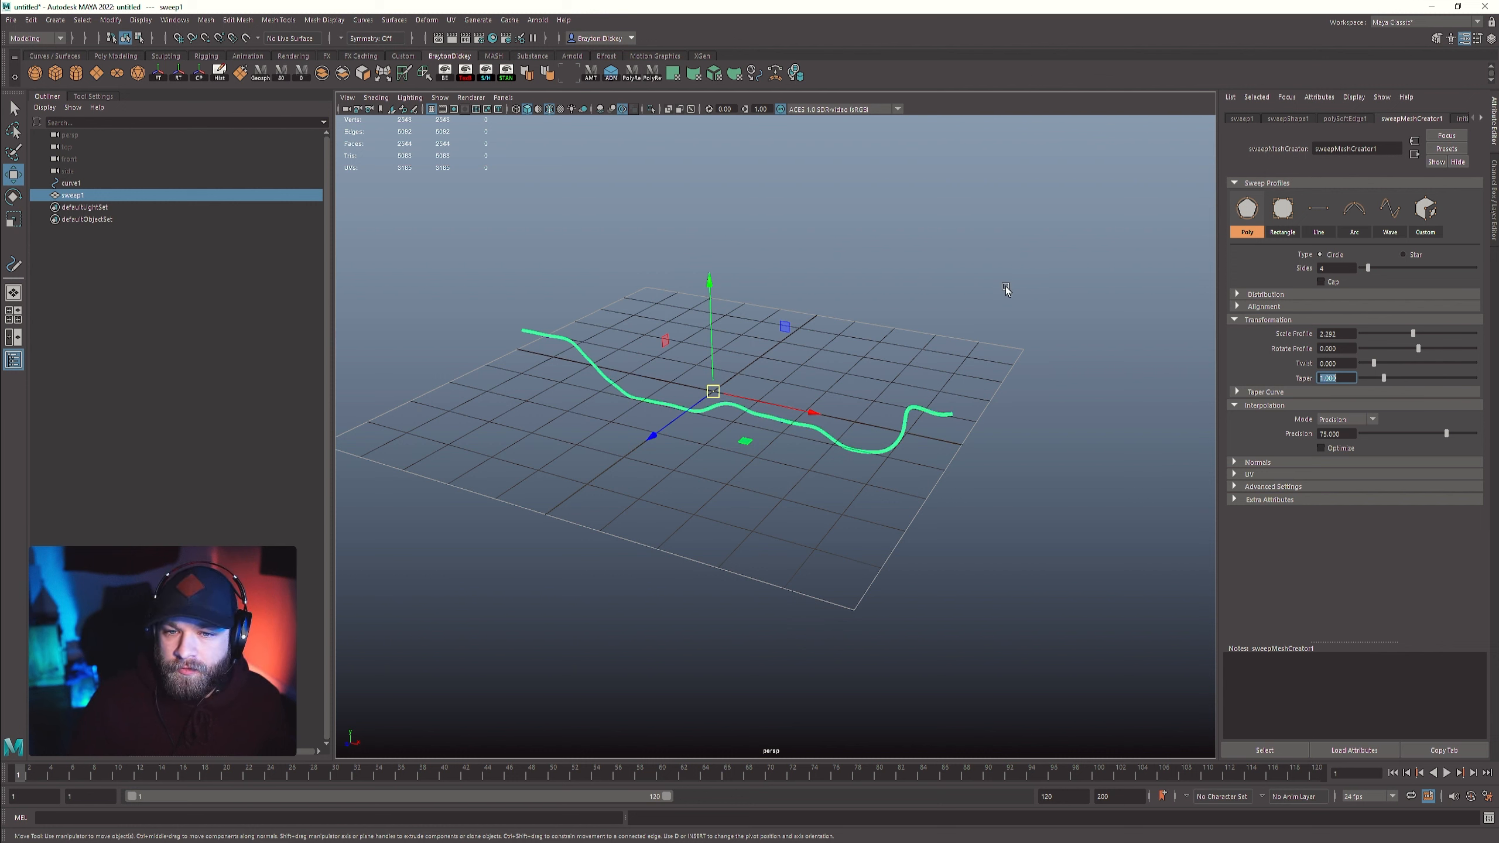
- Lower the sweep's Taper to 0 again and deselect the mesh
left_click(983, 322)
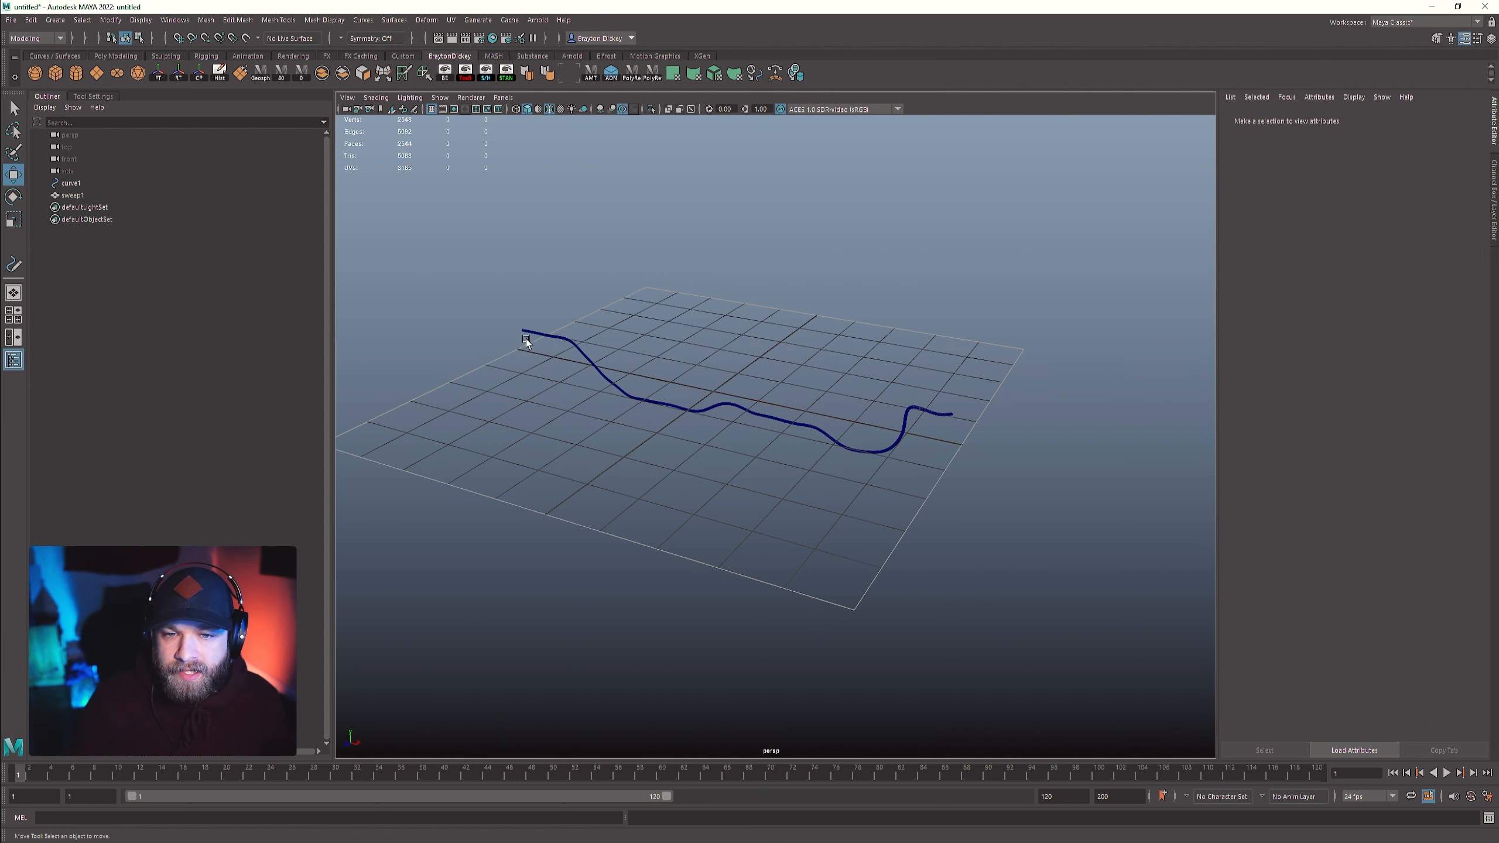
left_click(542, 336)
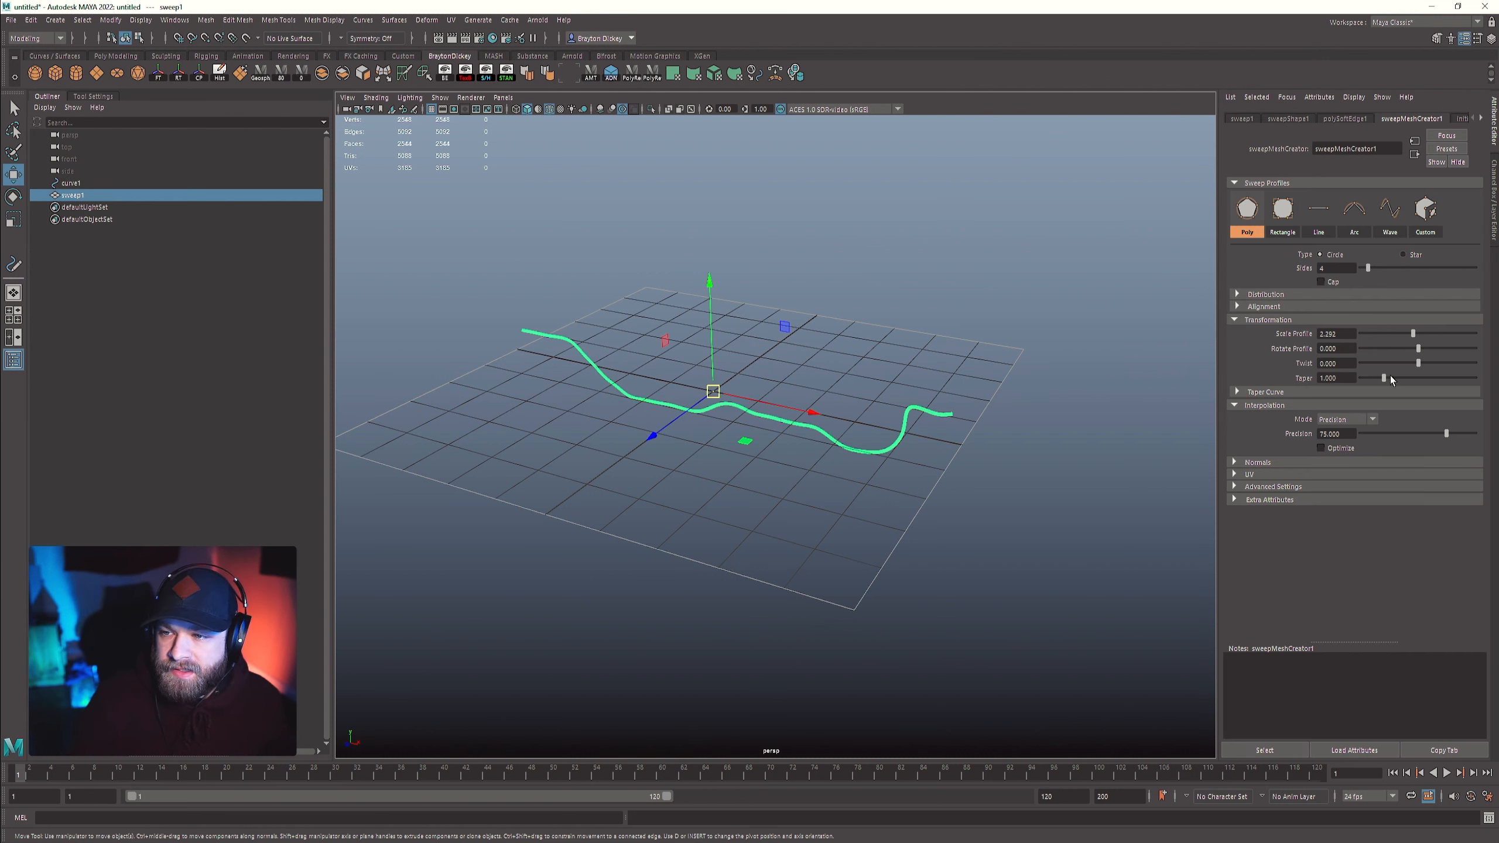
left_click_drag(1377, 377, 1266, 388)
left_click(1027, 357)
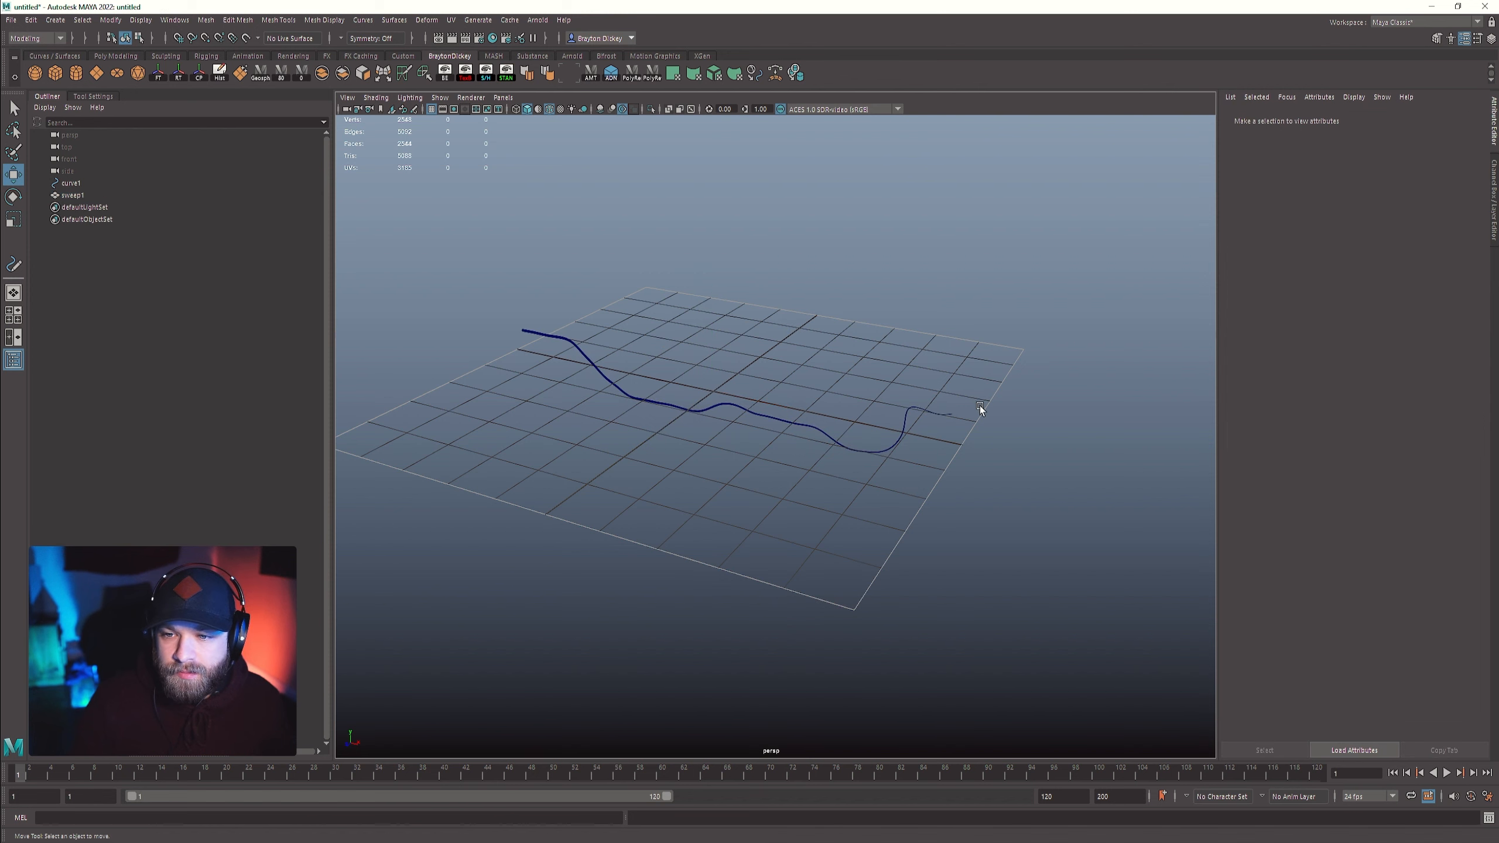
- Examine the tapered end of the sweep mesh up close and compare it with the thick end
middle_click_drag(980, 411, 788, 383, "alt")
right_click_drag(788, 383, 1039, 431, "alt")
right_click_drag(910, 361, 1126, 605, "alt")
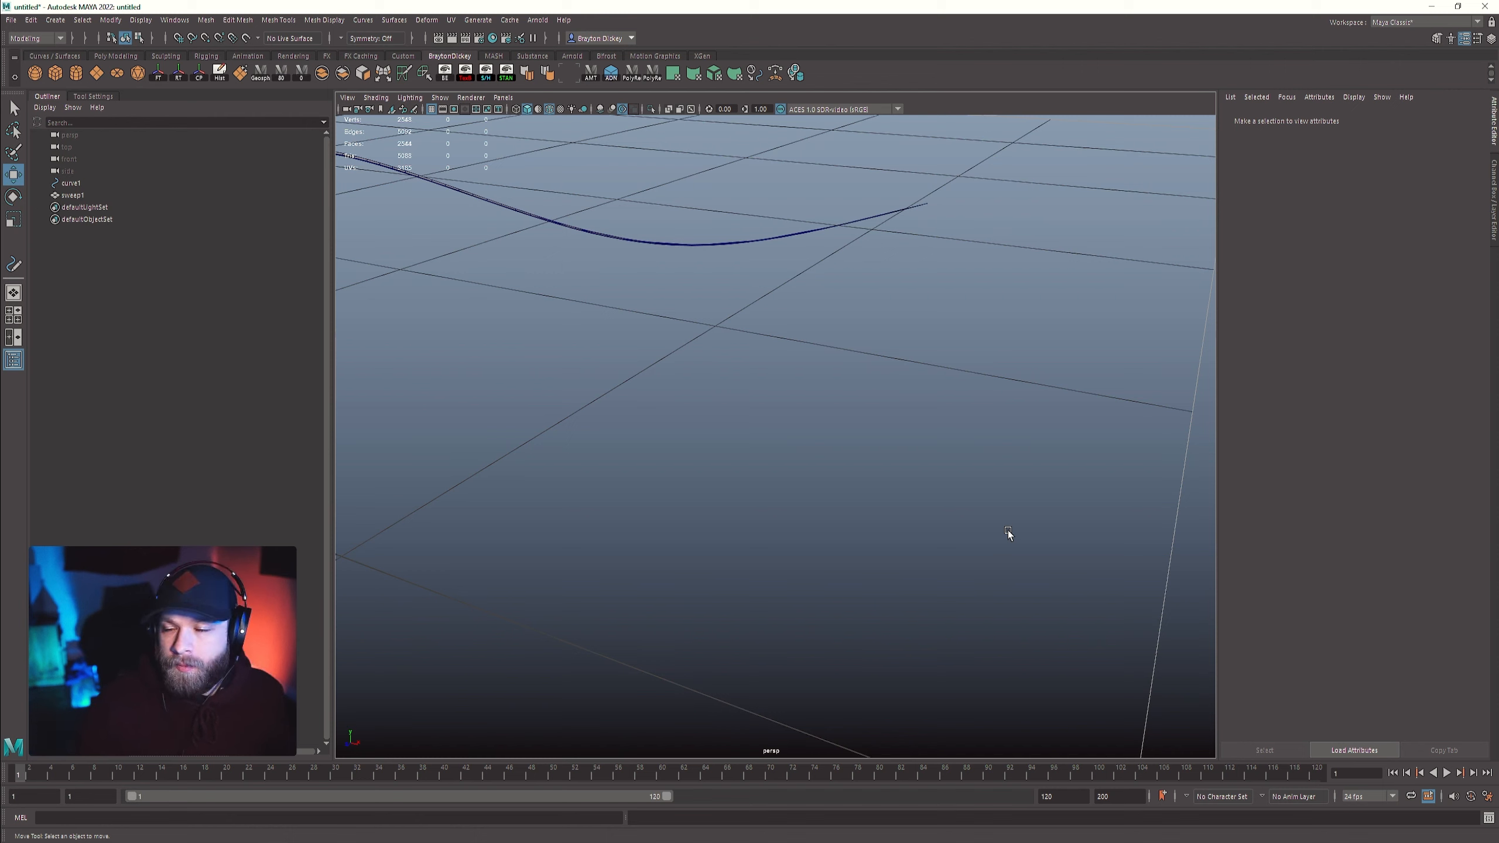
mouse_move(1007, 530)
left_mouse_down("alt")
mouse_move(967, 539)
mouse_move(992, 689)
left_mouse_up("alt")
right_click_drag(992, 689, 552, 426, "alt")
middle_click_drag(553, 426, 646, 427, "alt")
right_click_drag(531, 336, 649, 380, "alt")
- Select the sweep mesh and set its Taper to 5 and its Sides to 16
left_click(497, 339)
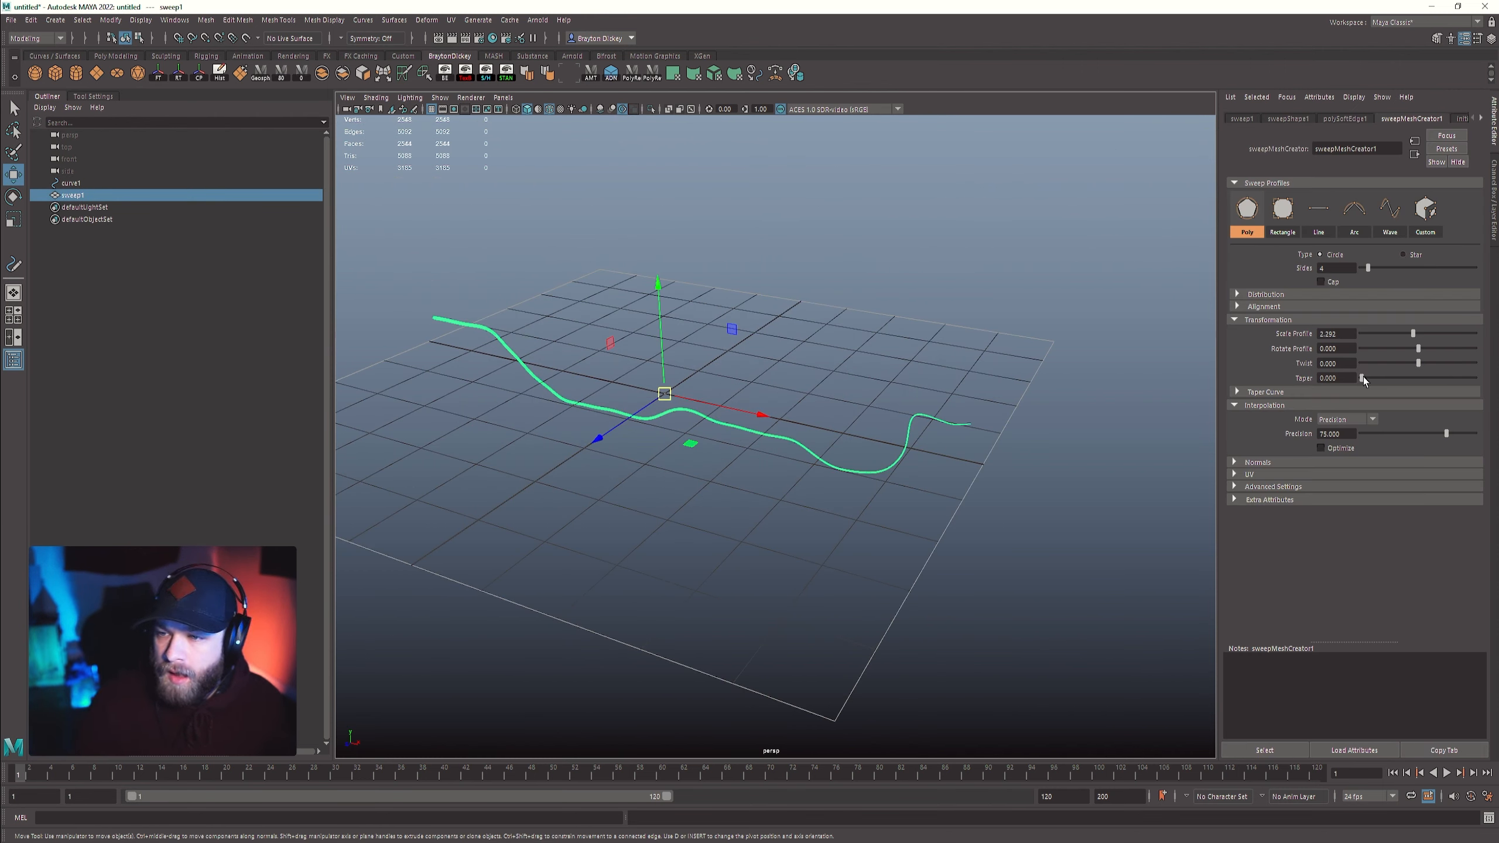
left_click_drag(1362, 378, 1476, 379)
scroll(1172, 396, "up", 5)
left_click(1332, 269)
type("16")
key("Return")
left_click(1024, 440)
scroll(1018, 437, "down", 4)
left_click_drag(998, 431, 807, 425, "alt")
- Expand the sweep's Taper Curve and add several points at varying heights to vary the tube's thickness along its length
left_click(807, 432)
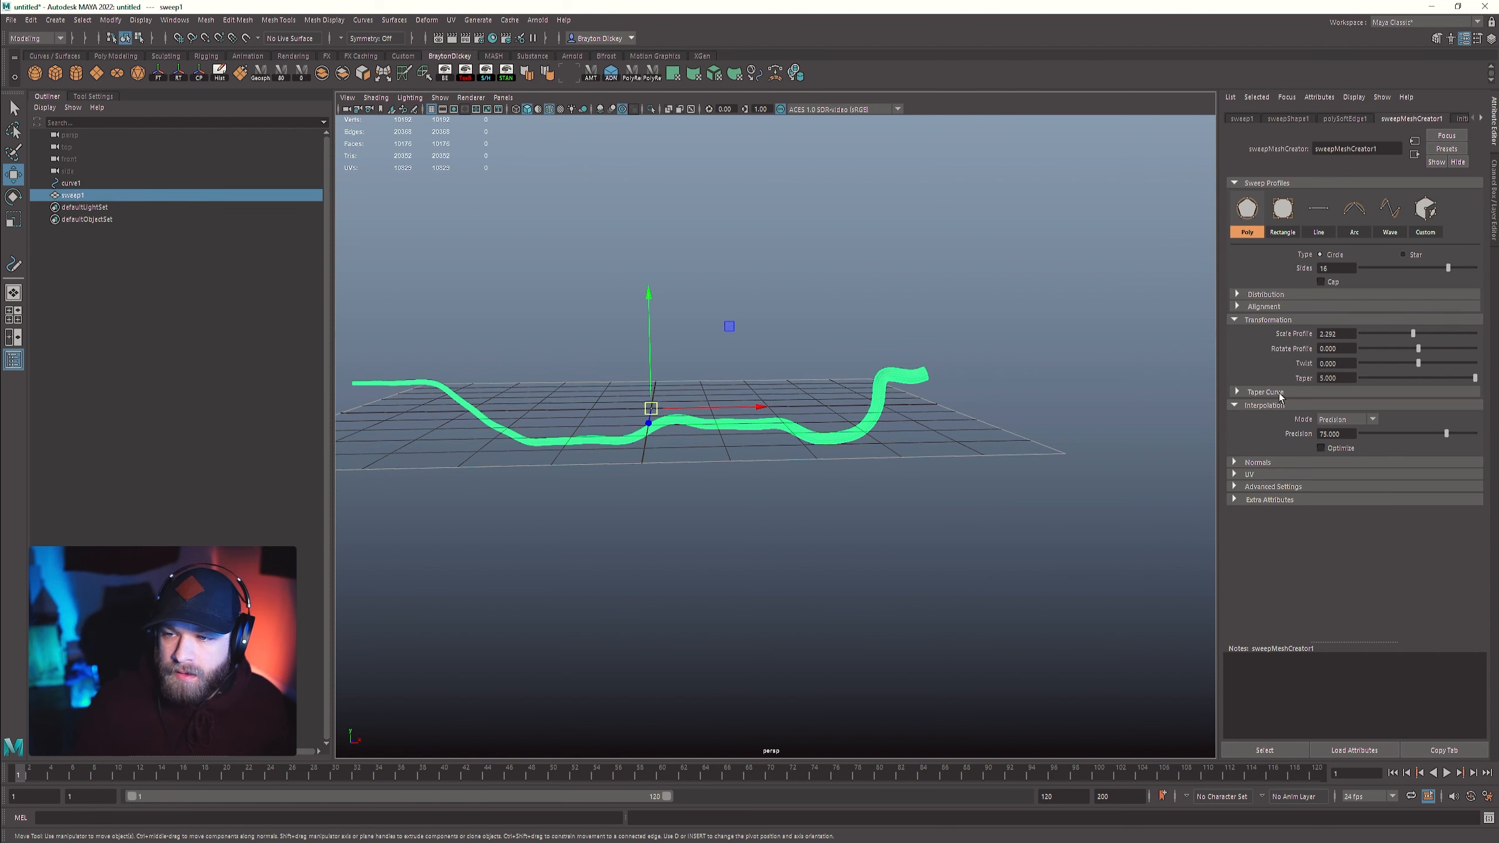
left_click(1239, 392)
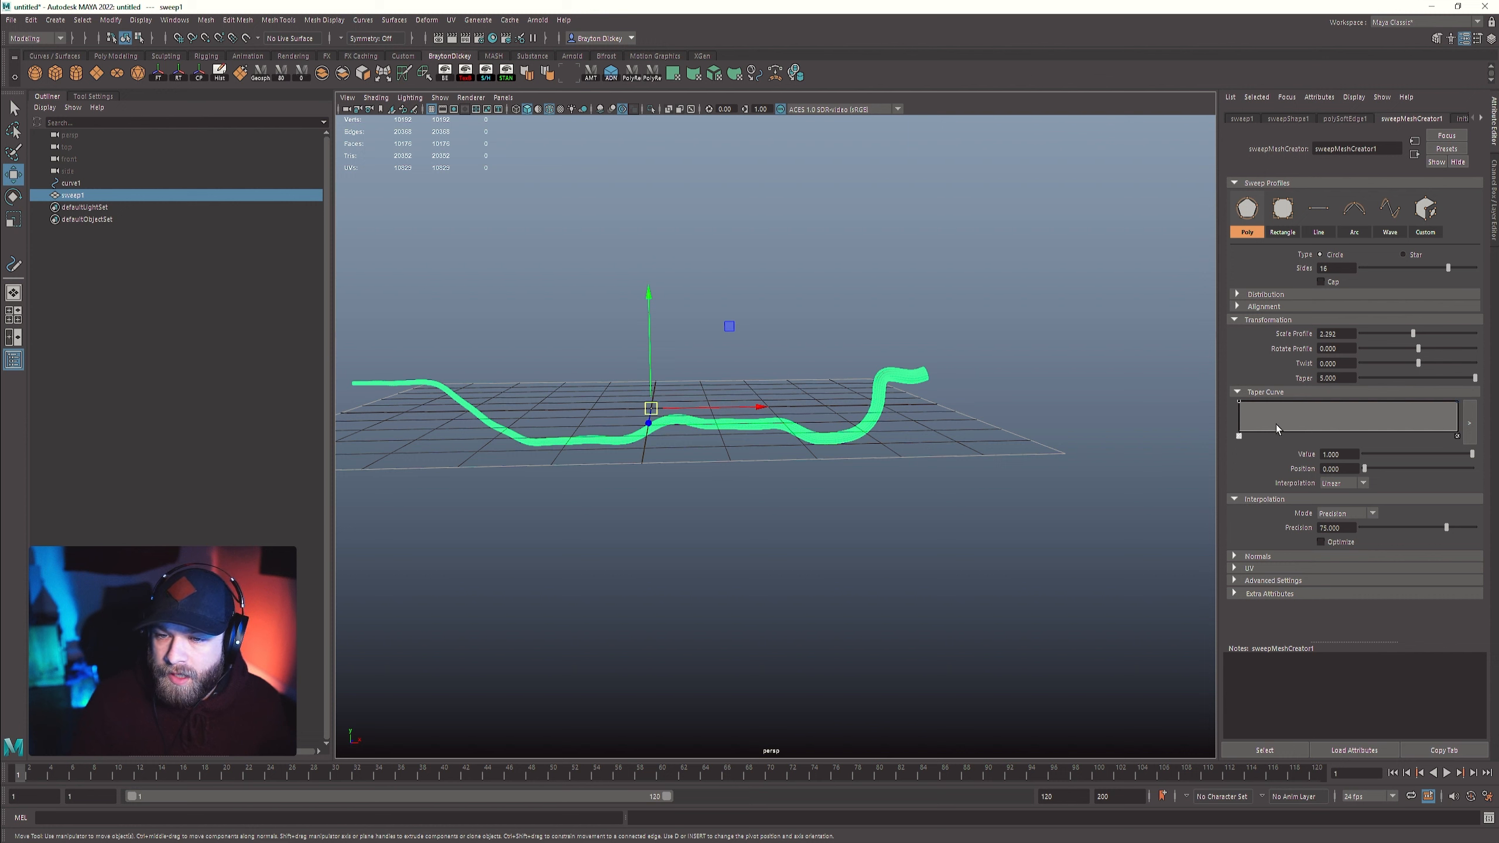
left_click_drag(1276, 424, 1439, 431)
left_click(1340, 423)
left_click(1410, 423)
left_click_drag(1123, 397, 926, 492, "alt")
left_click(943, 495)
scroll(939, 490, "up", 4)
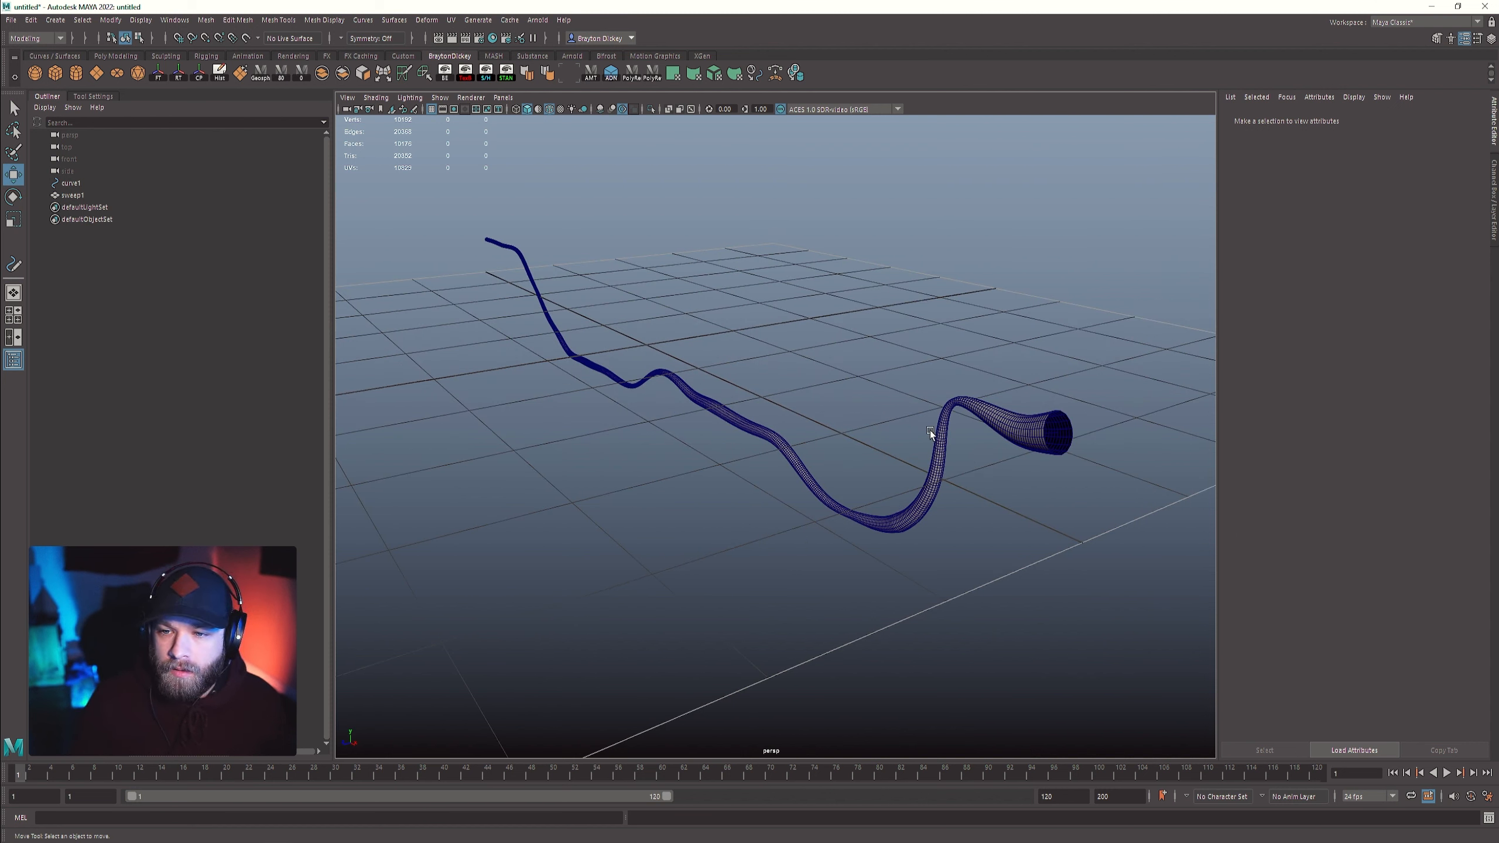
- Raise the Taper Curve point at about position 0.6 to a value of 1 and set its interpolation to Smooth
left_click(978, 412)
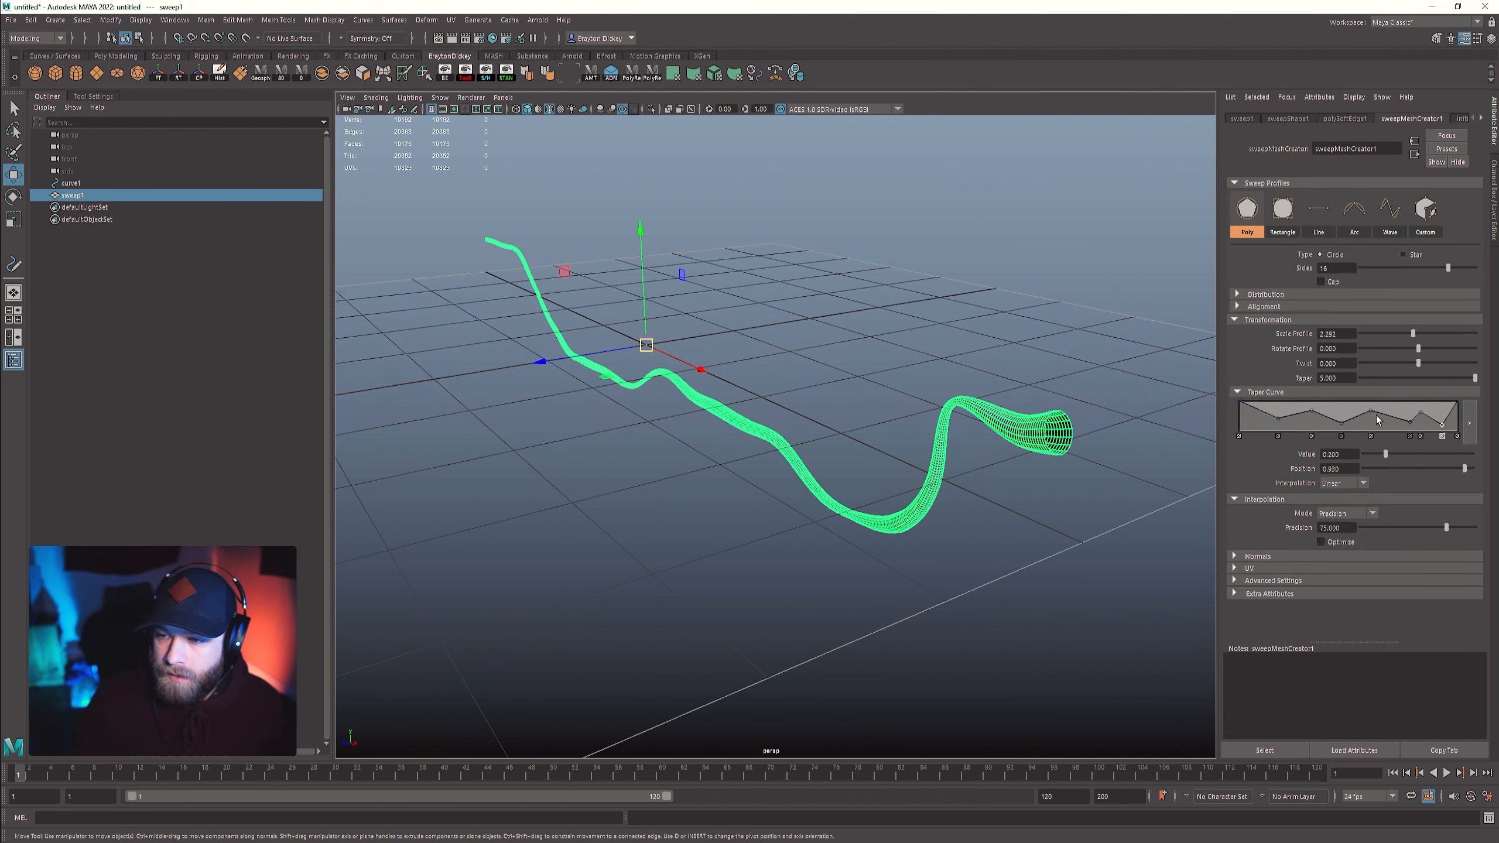
mouse_move(1371, 410)
left_mouse_down()
mouse_move(1367, 426)
mouse_move(1374, 385)
mouse_move(1375, 434)
mouse_move(1370, 394)
left_mouse_up()
left_click(1342, 483)
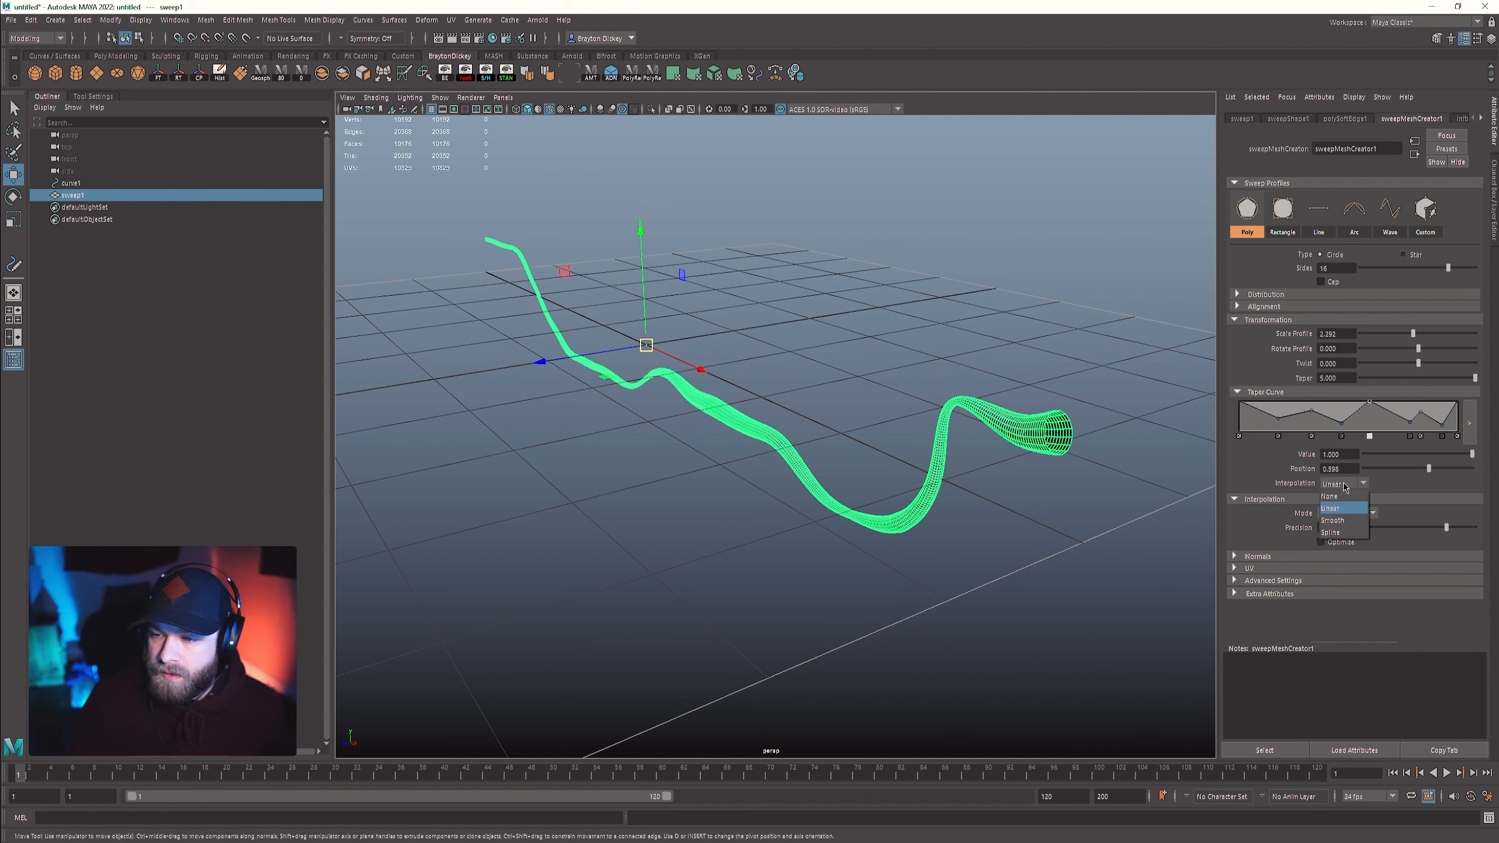
left_click(1347, 521)
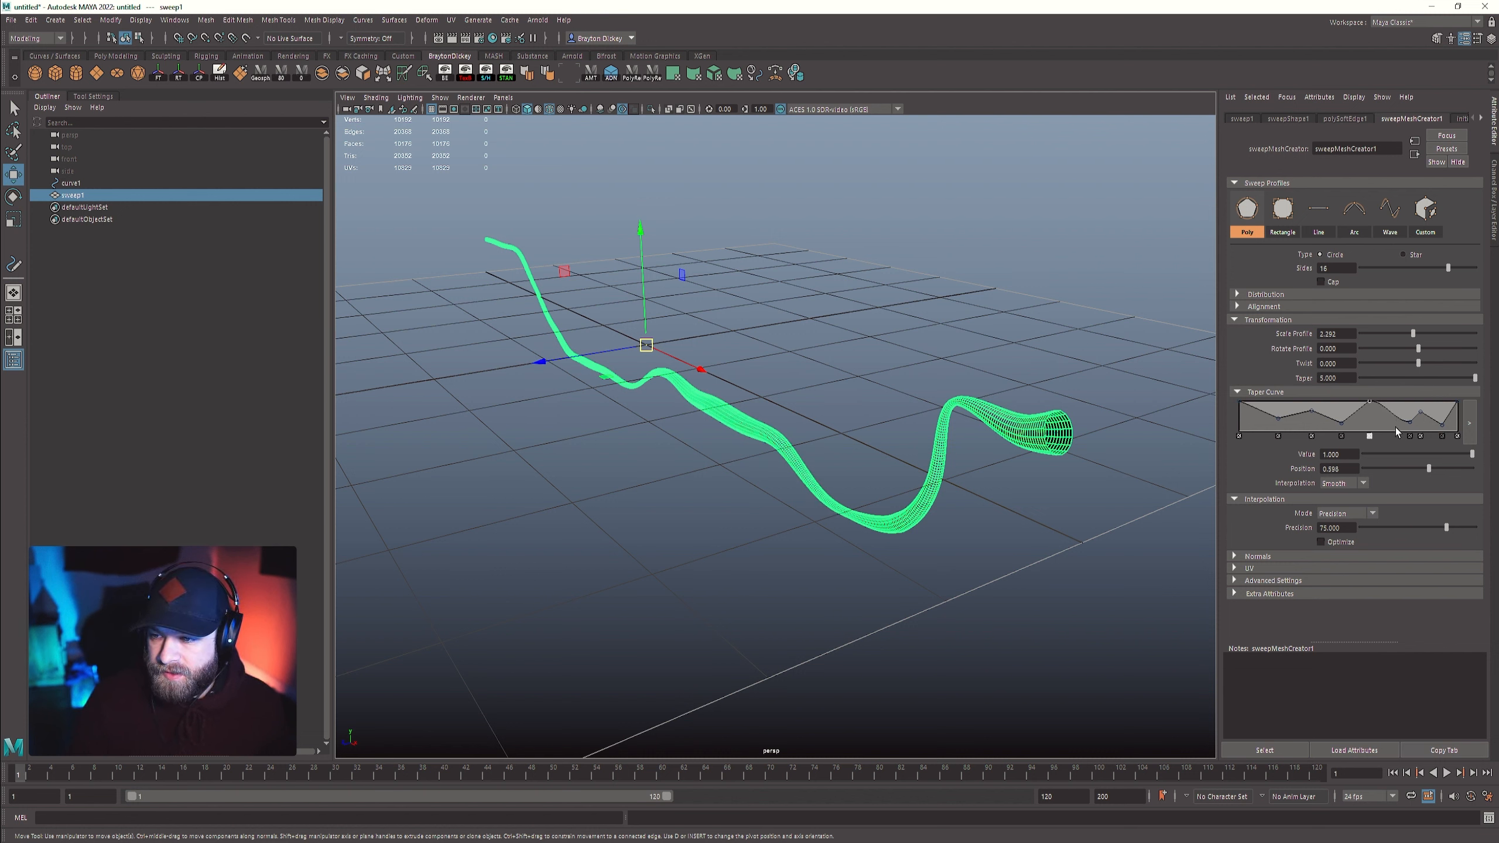
- Remove the extra points from the sweep's Taper Curve, keeping only one low point between the two end points
left_click(1279, 435)
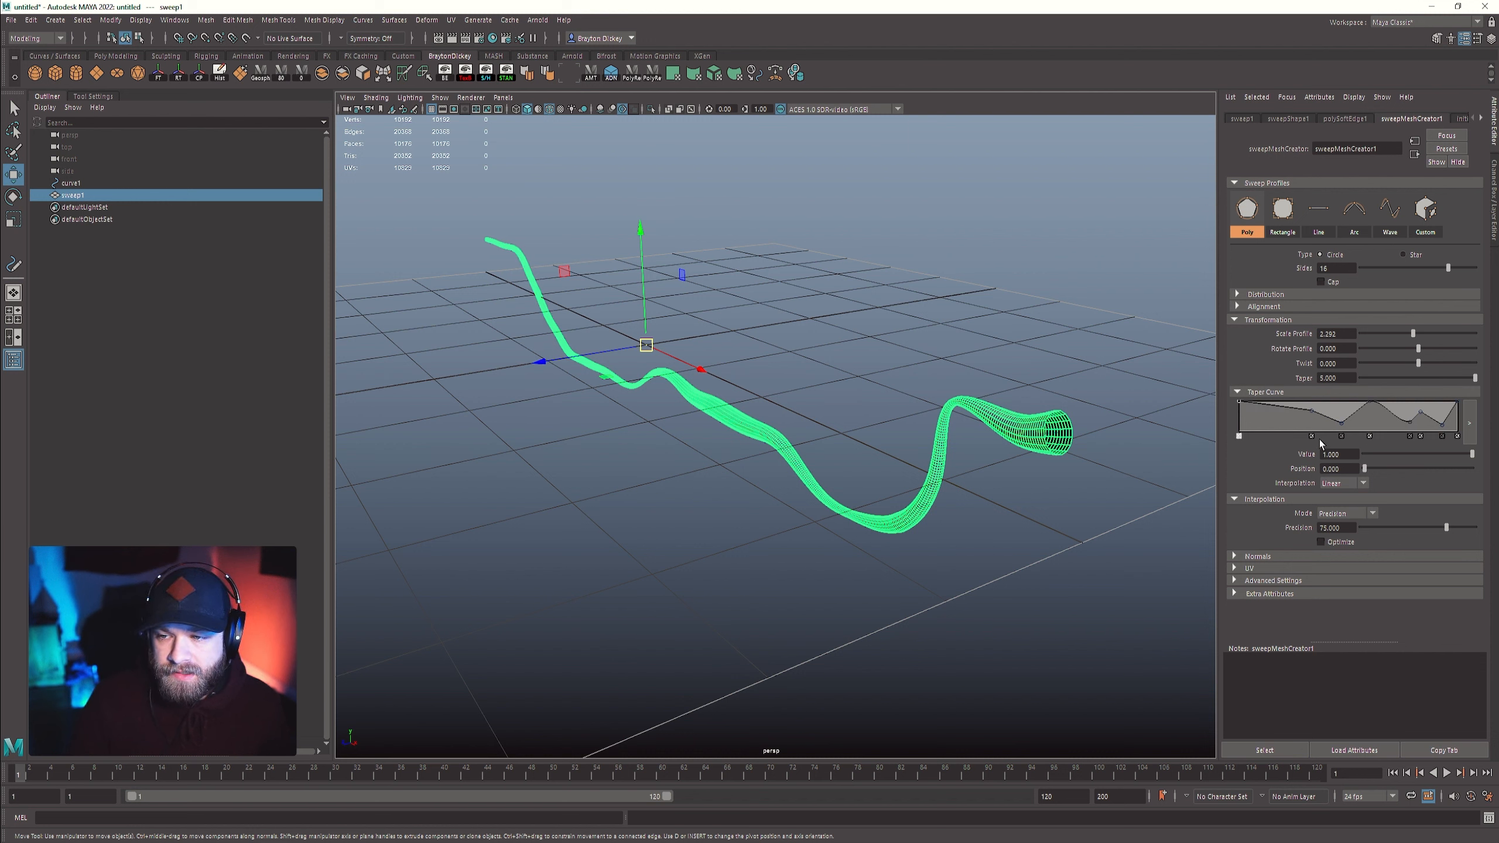
left_click(1312, 436)
left_click(1341, 436)
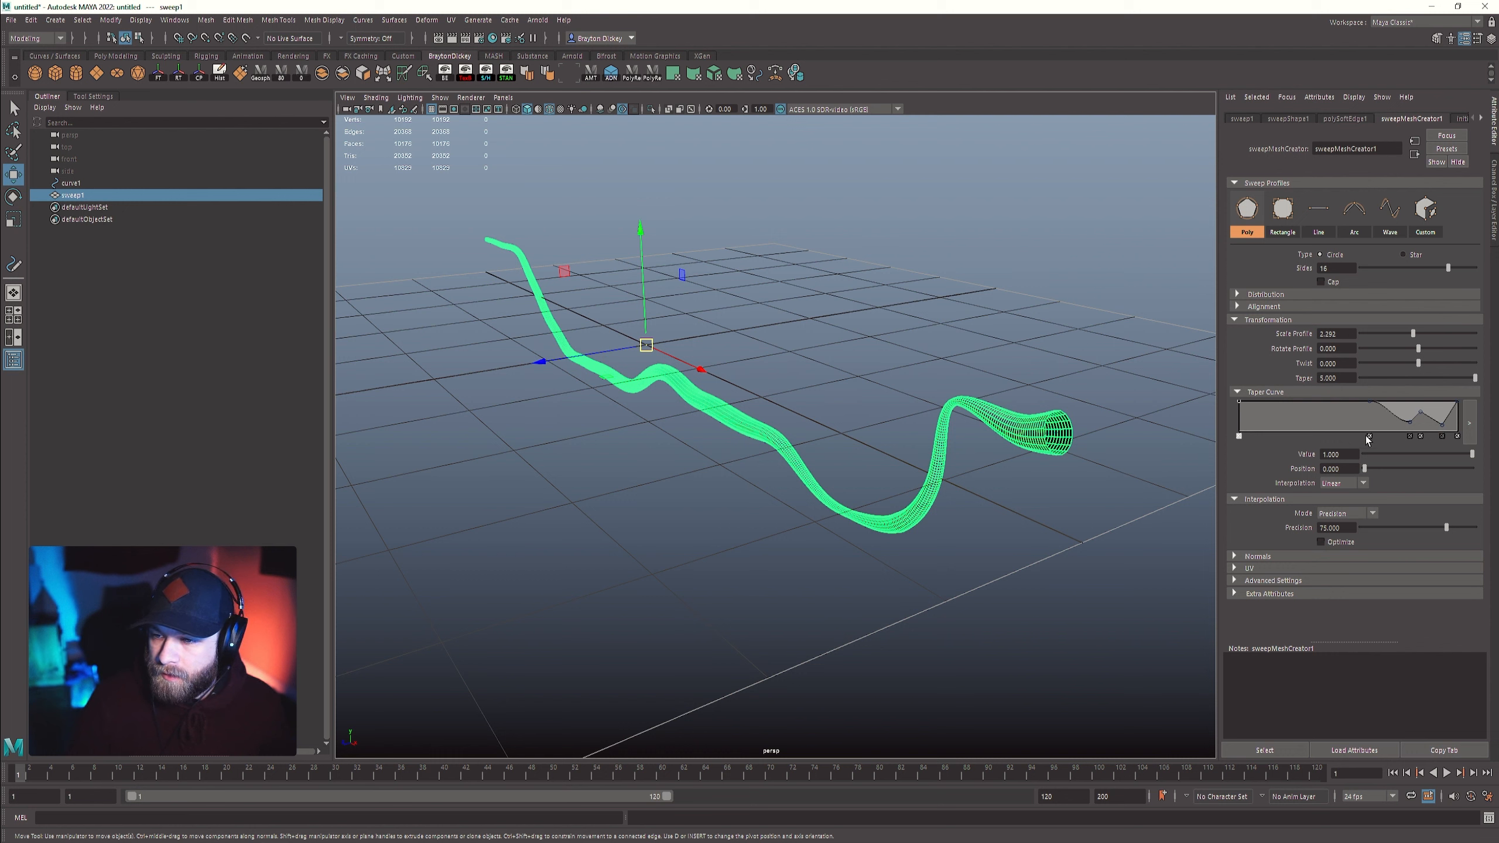
left_click(1368, 436)
left_click(1409, 436)
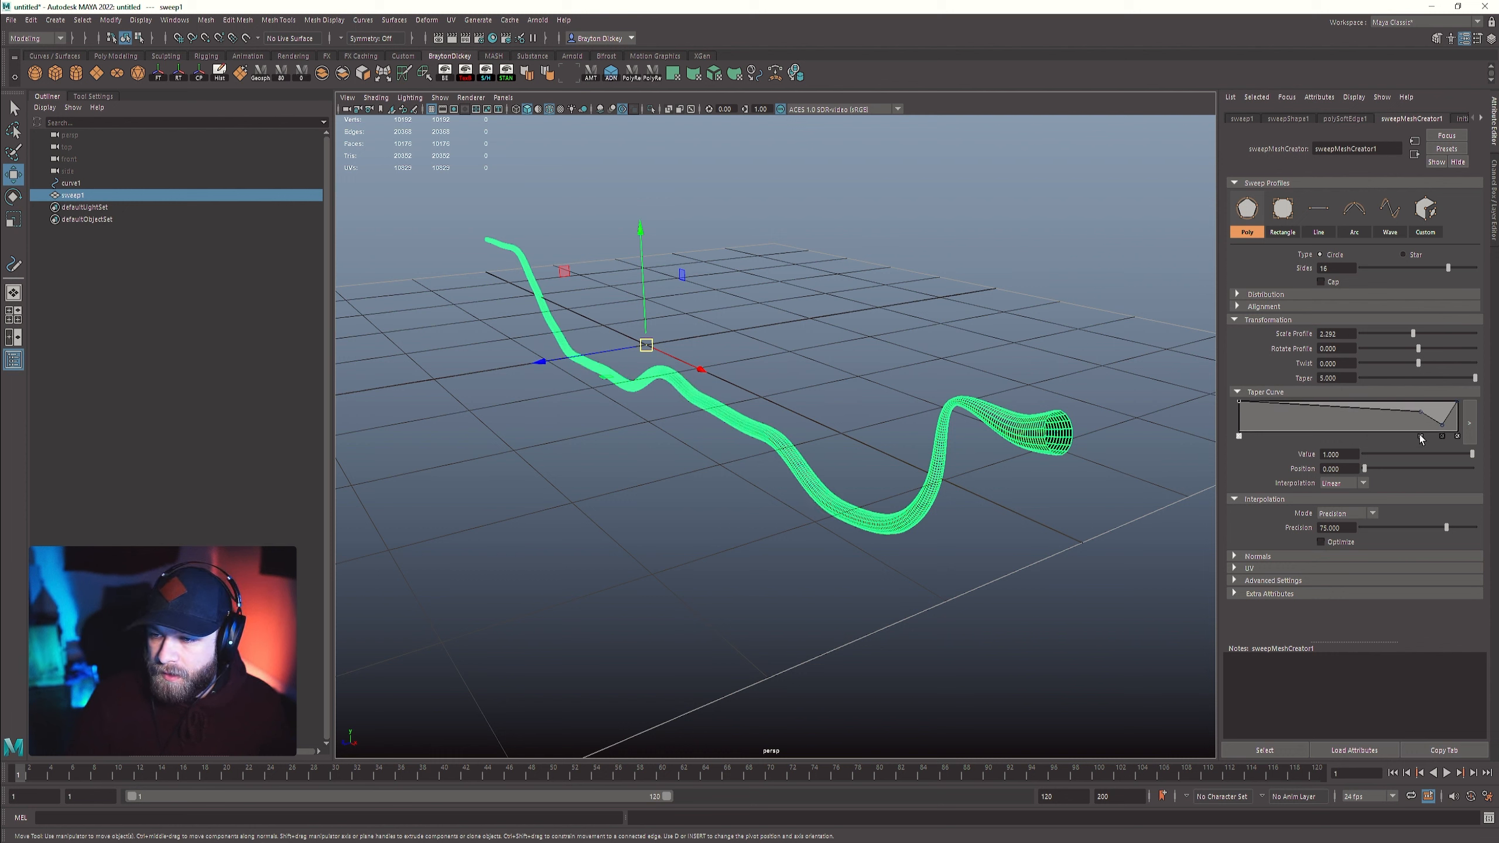
left_click(1420, 436)
left_click(1441, 435)
- Move the remaining Taper Curve point to about position 0.54 with a value of about 0.3 and set its interpolation to Smooth
left_click_drag(1443, 428, 1356, 421)
left_click(1344, 483)
left_click(1342, 521)
scroll(856, 457, "down", 4)
left_click_drag(856, 457, 929, 469, "alt")
scroll(929, 468, "up", 4)
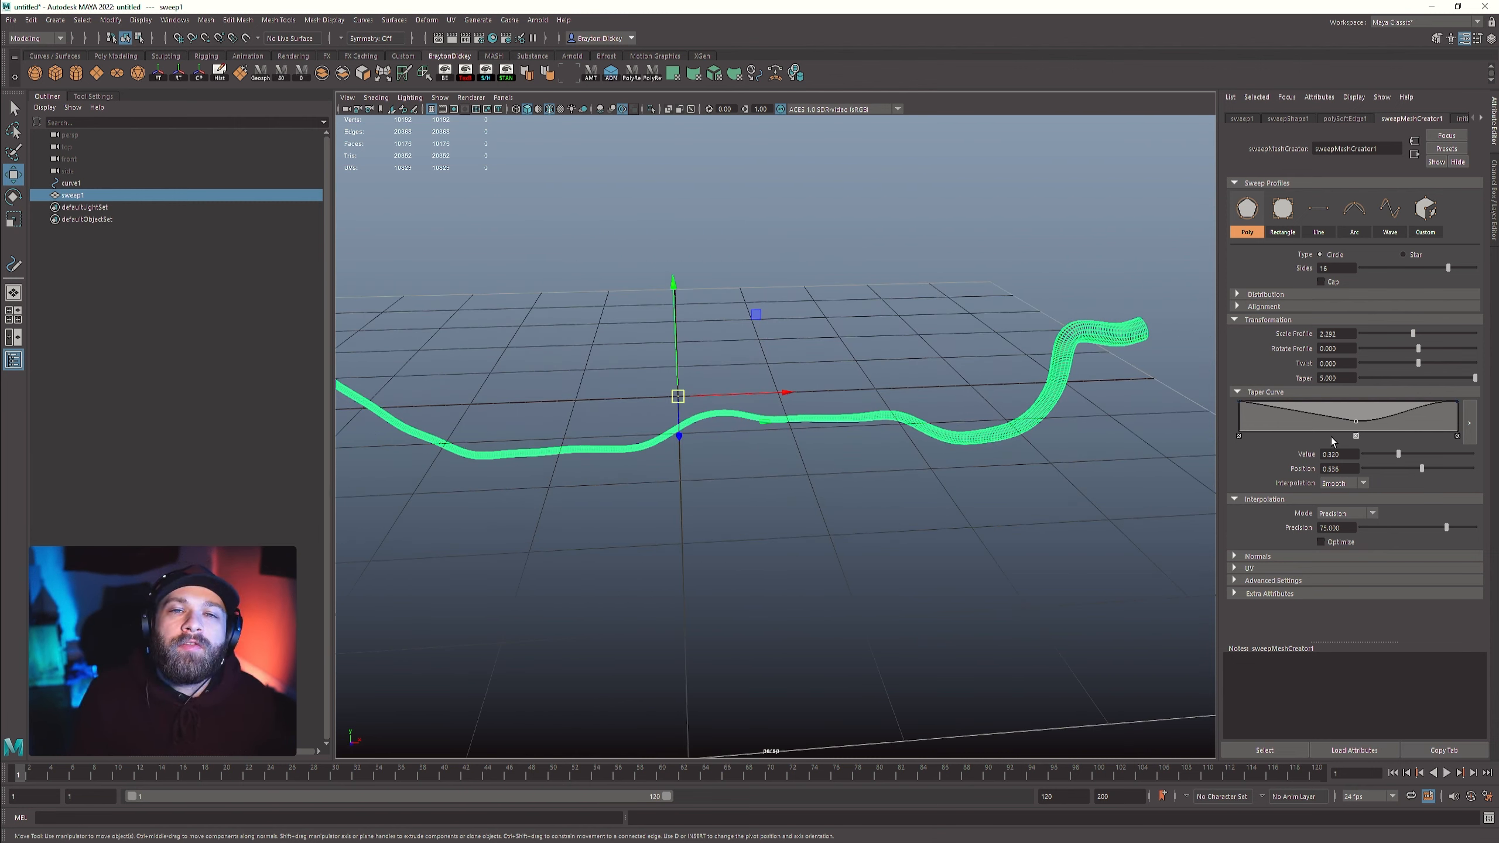
- Undo the sweep's scale and taper edits back to Scale Profile 10, Taper 1 and a flat Taper Curve
scroll(638, 360, "down", 3)
left_click_drag(638, 360, 1187, 441, "alt")
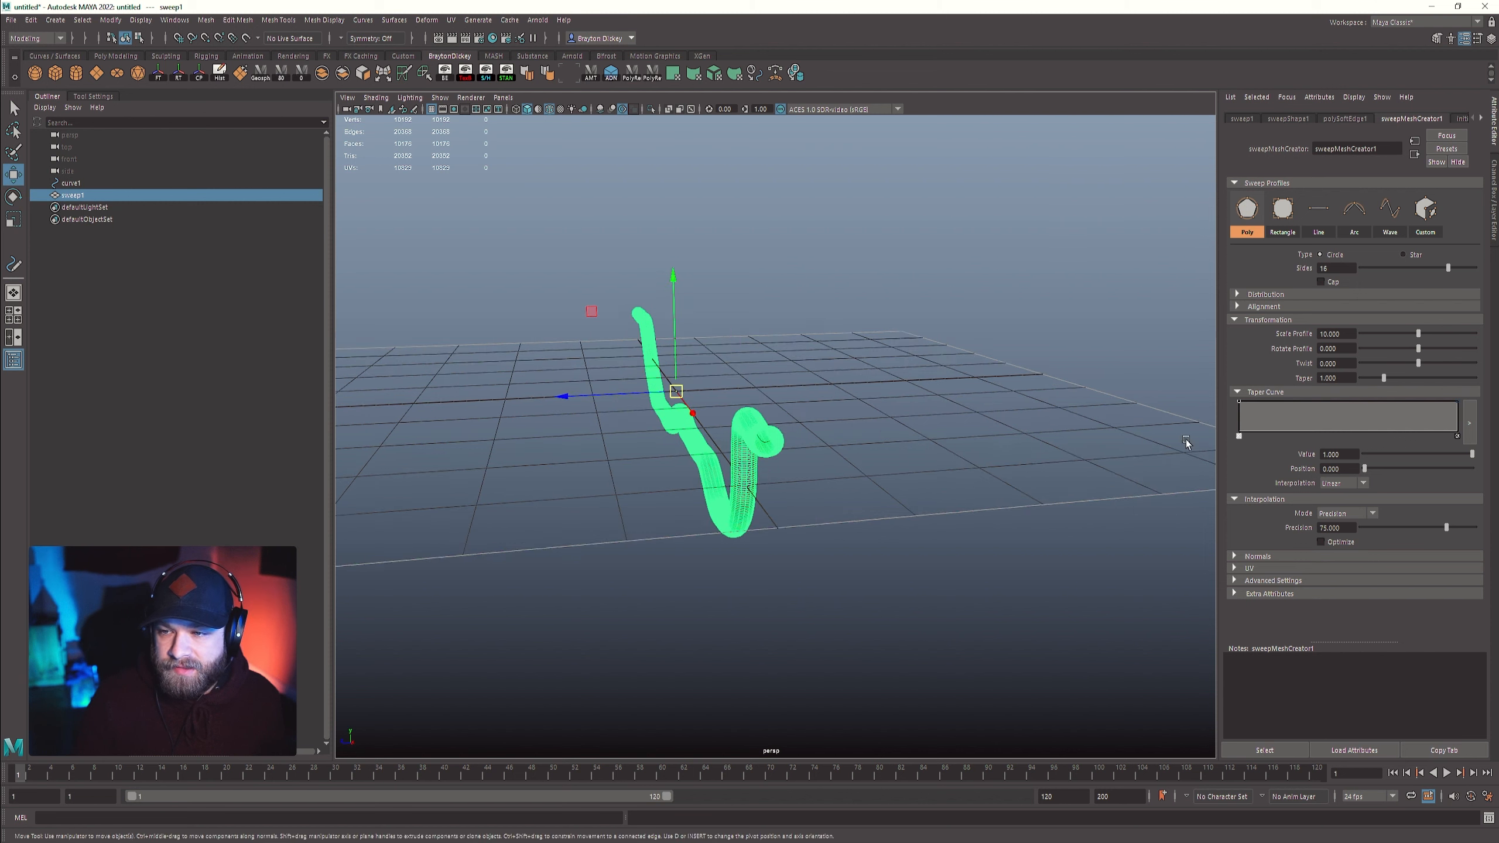
left_click(1327, 511)
left_click(1270, 511)
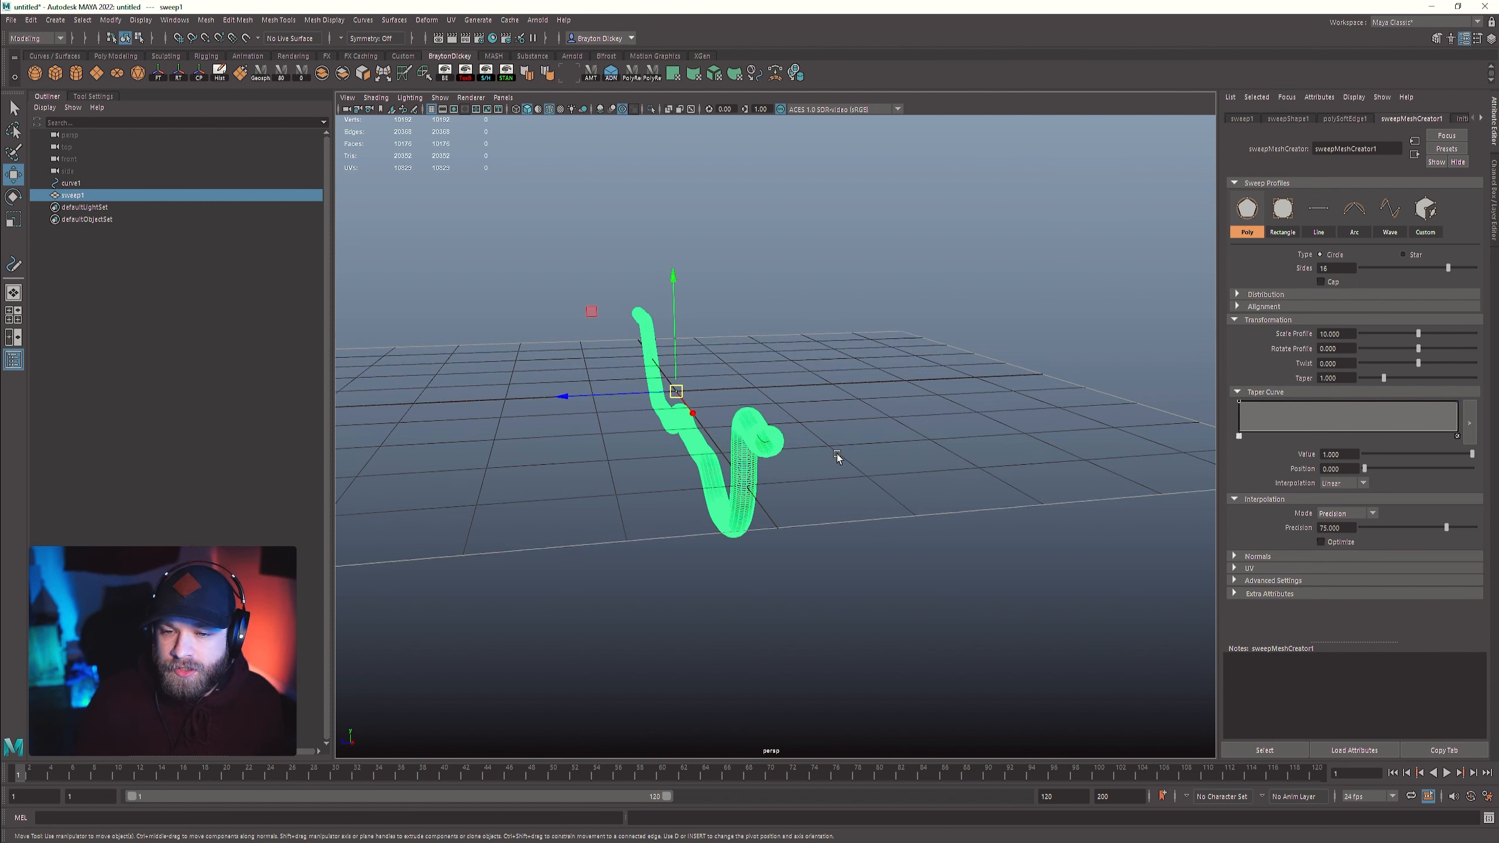
- Reselect the sweep mesh to check its polygon counts and set its Sides to 6
middle_click_drag(847, 454, 851, 432, "alt")
left_click_drag(852, 430, 939, 431, "alt")
left_click(816, 442)
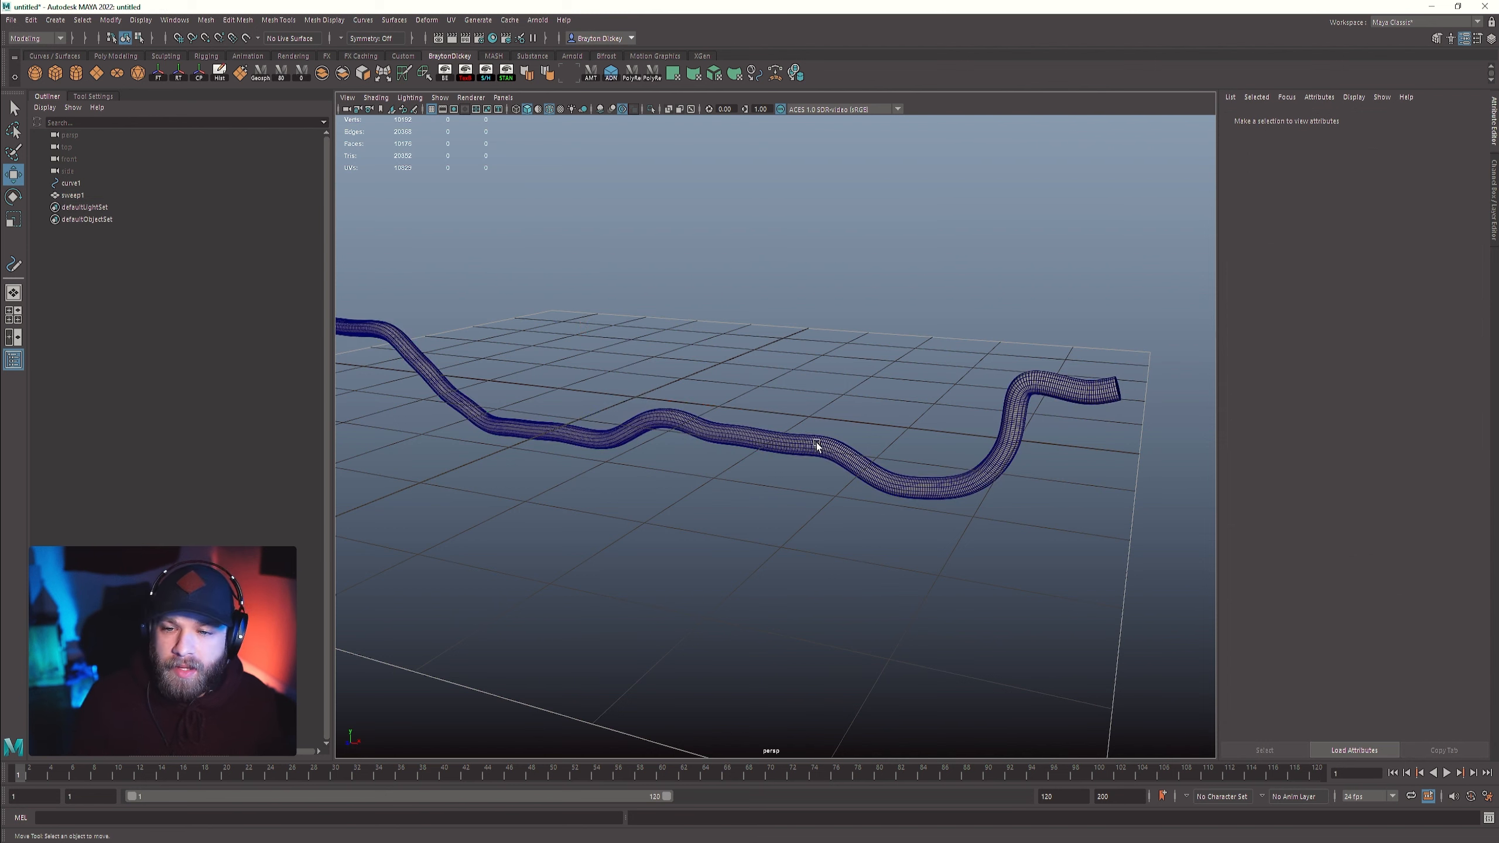
left_click(798, 449)
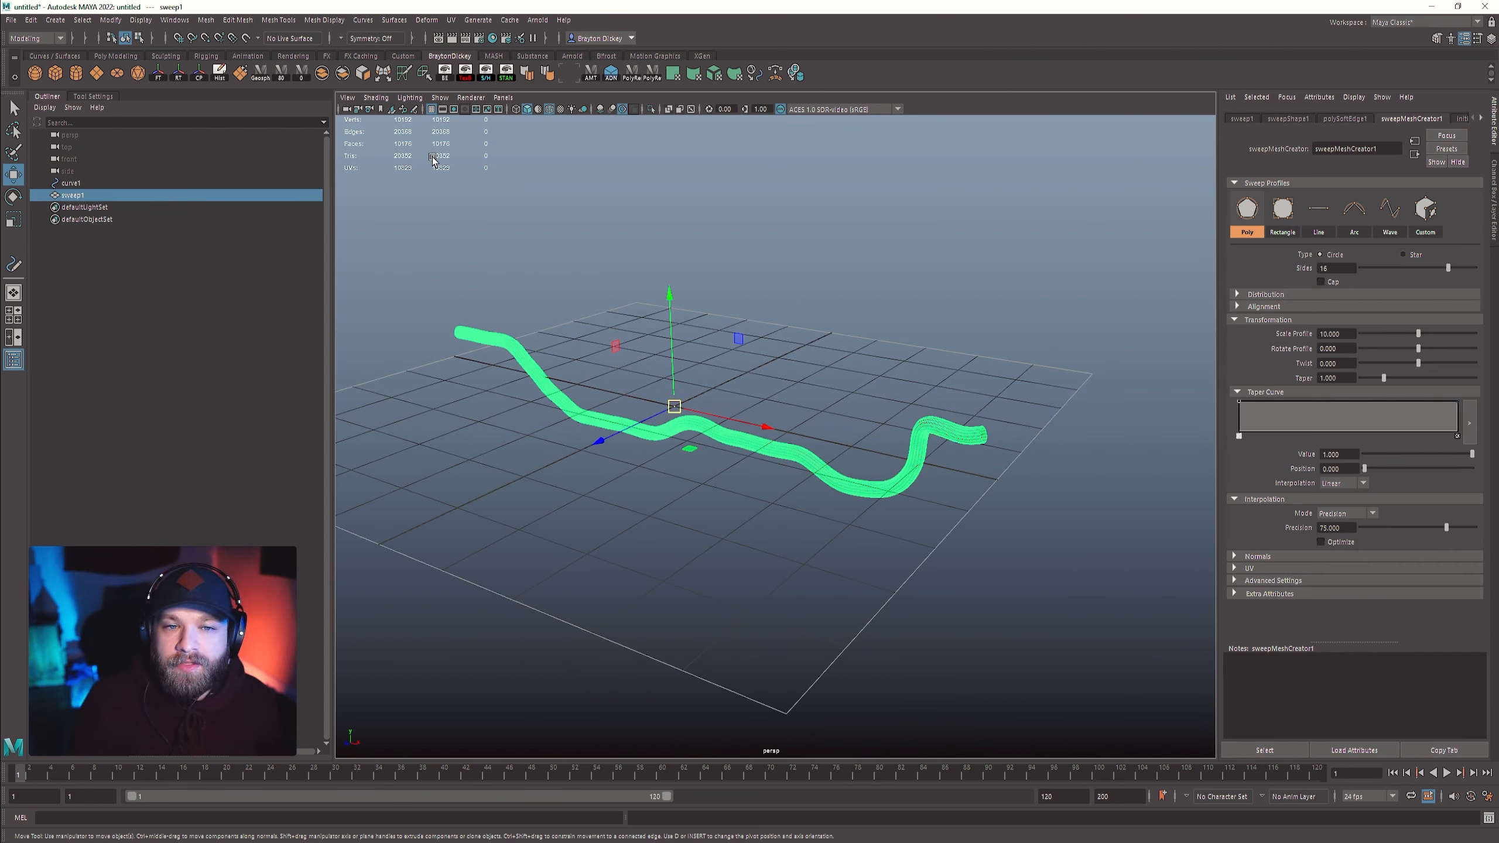
mouse_move(926, 406)
left_mouse_down("alt")
mouse_move(876, 358)
mouse_move(780, 332)
mouse_move(935, 390)
left_mouse_up("alt")
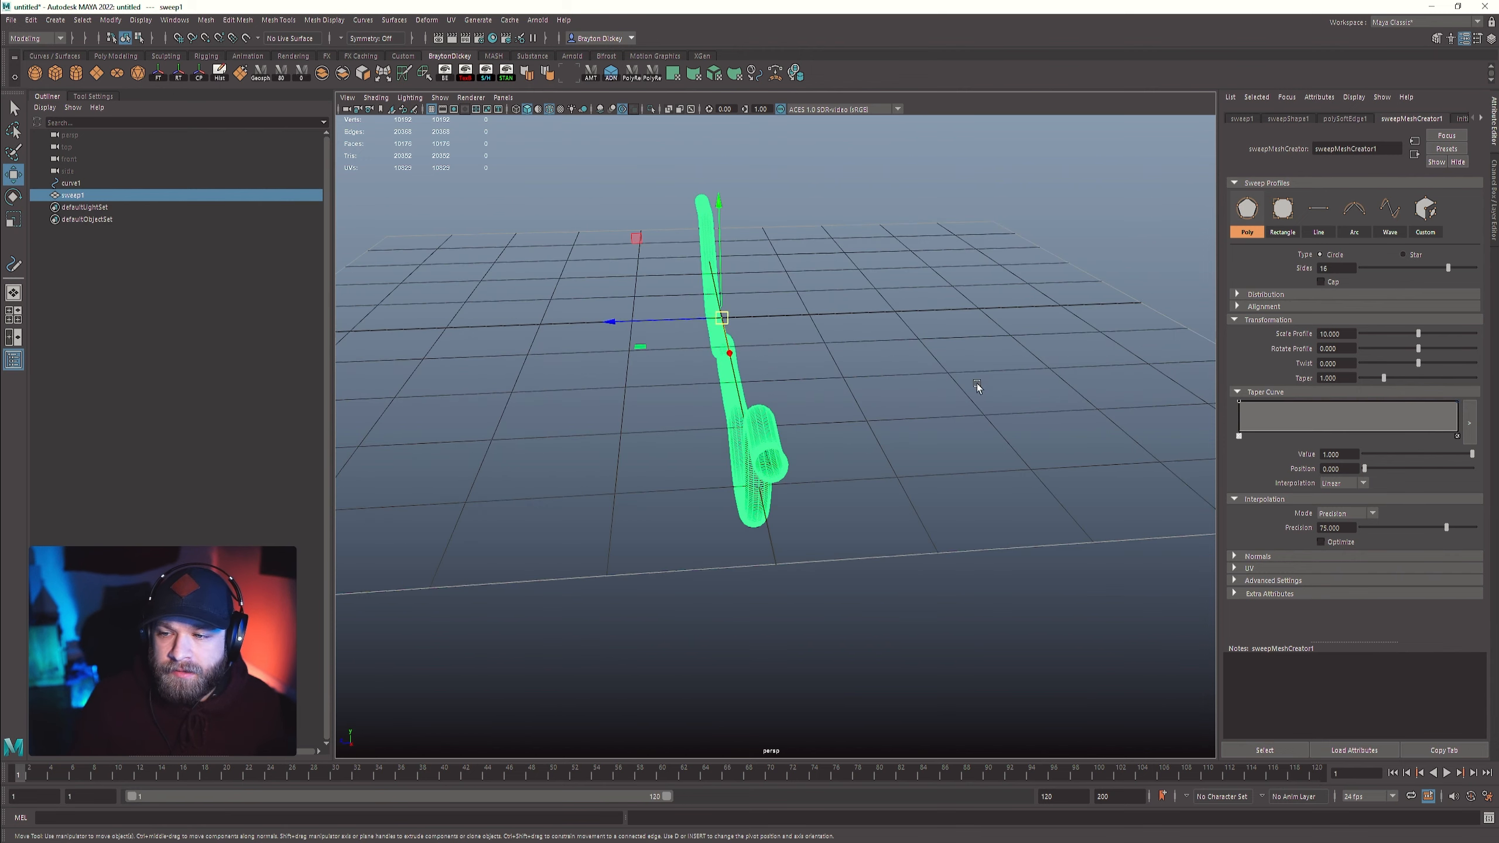
double_click(1335, 268)
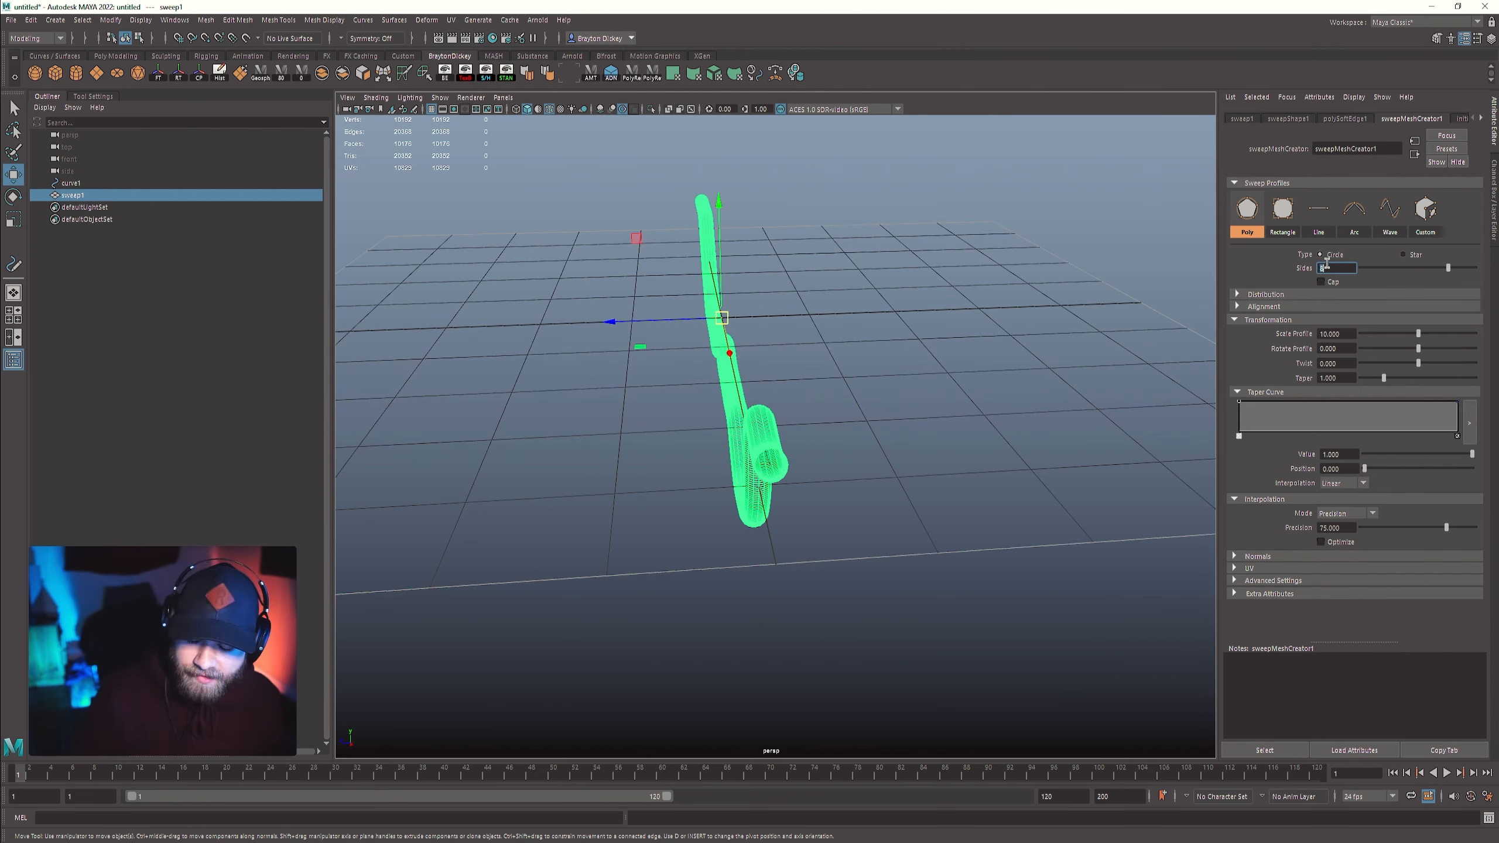
type("6")
key("Return")
- Raise the sweep's interpolation Precision to 100 and deselect the mesh to inspect its density
left_click_drag(1065, 512, 1150, 510, "alt")
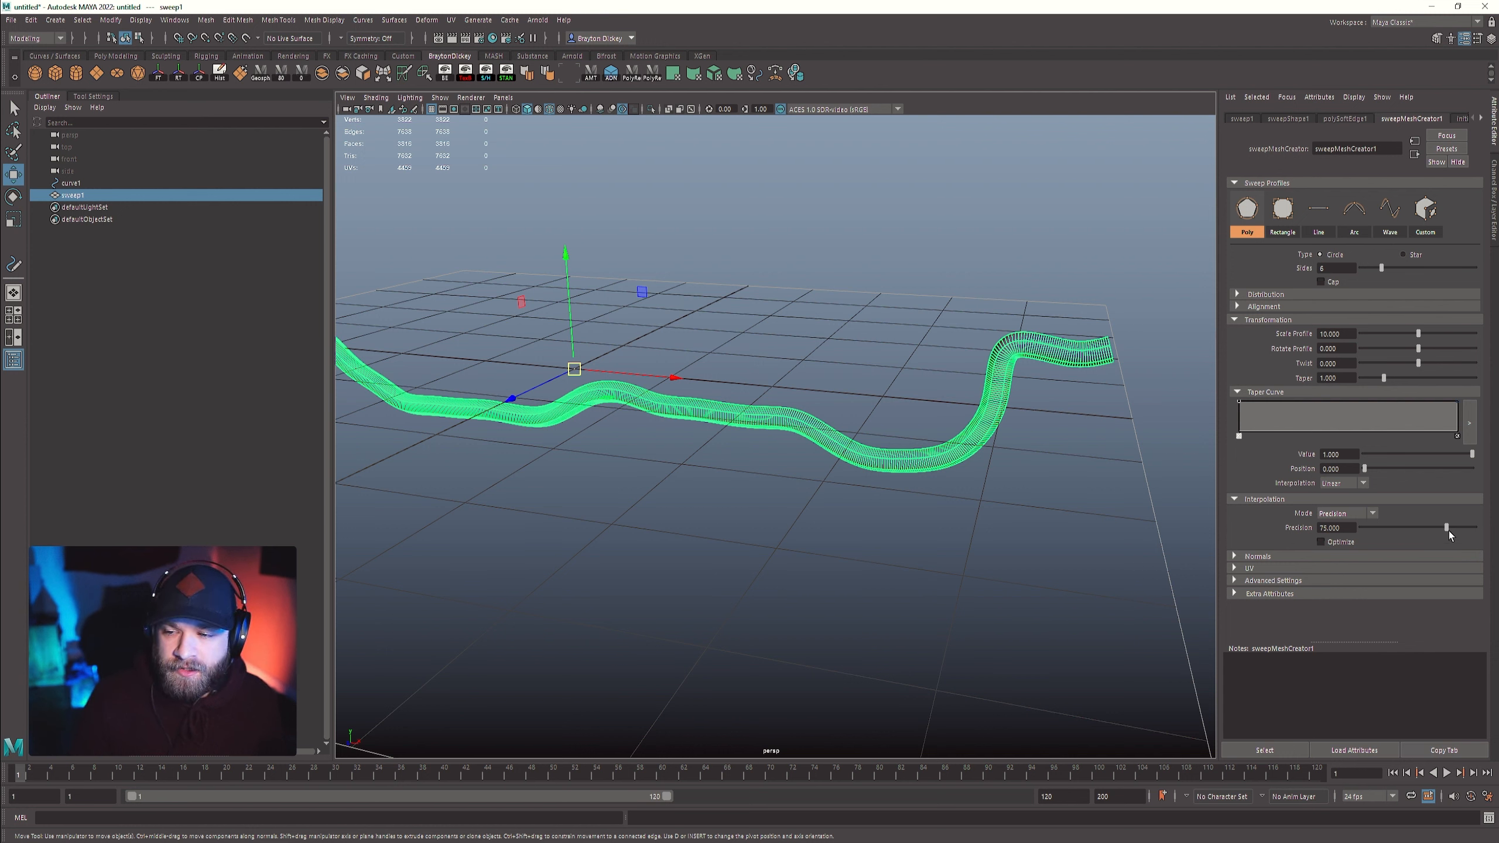
left_click_drag(1446, 529, 1496, 523)
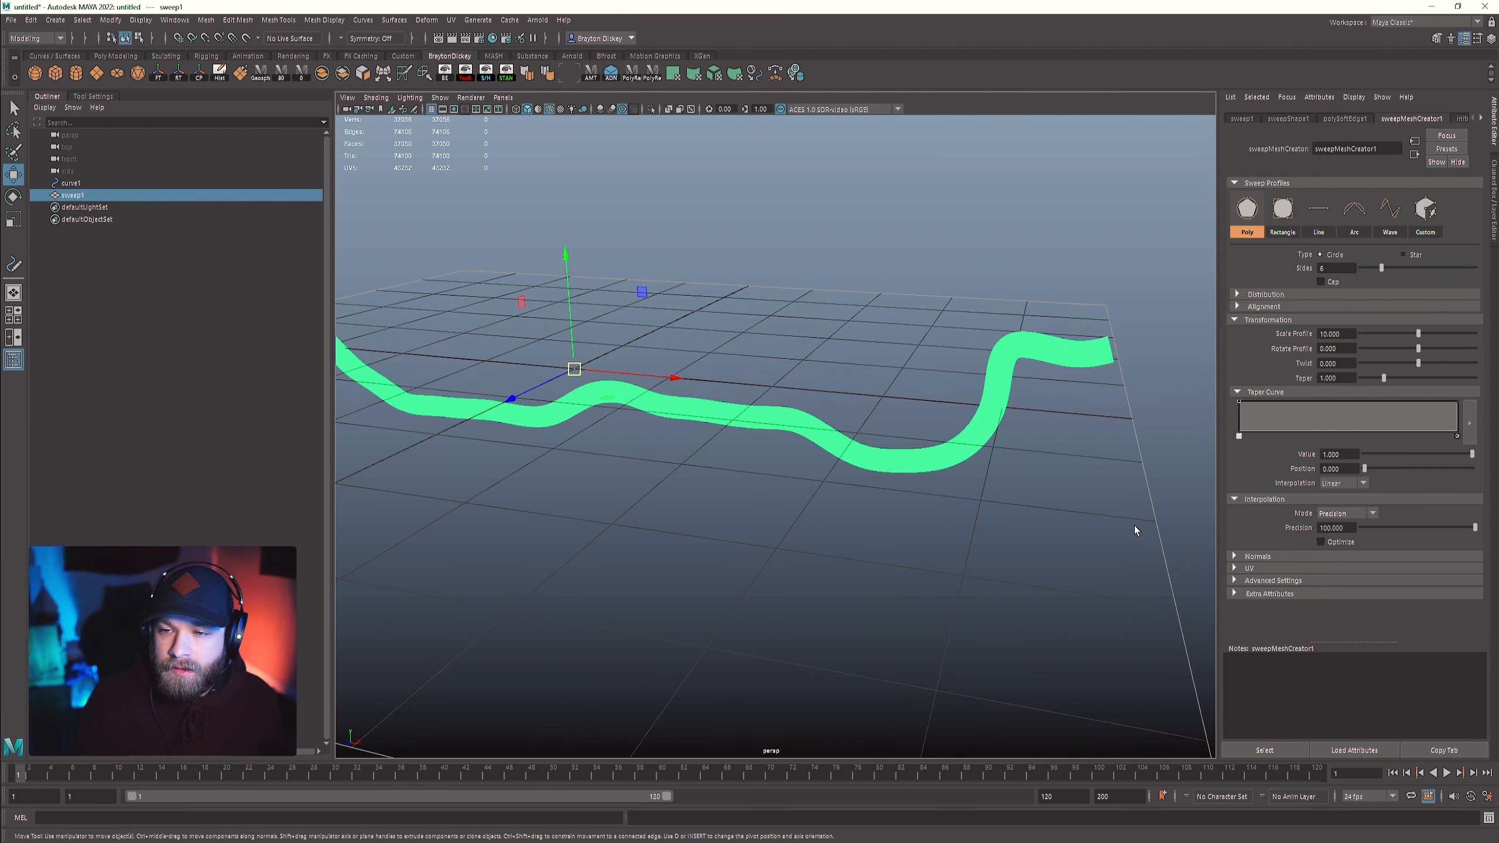
left_click(1155, 499)
scroll(941, 474, "up", 5)
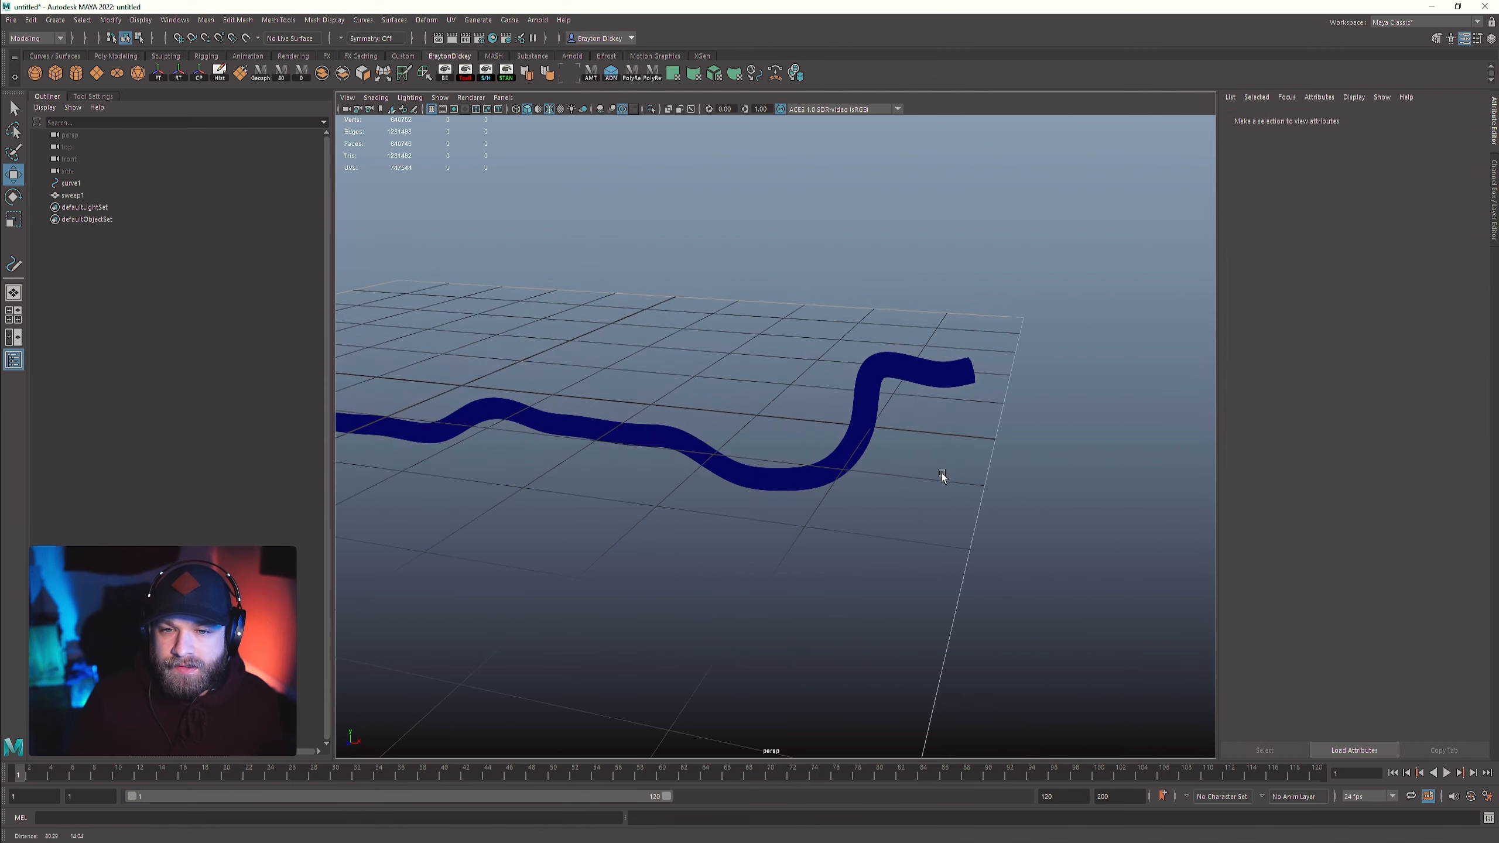
- Turn off the wireframe overlay on shaded objects and reselect the sweep mesh to check its polygon counts
left_click(549, 111)
mouse_move(839, 247)
left_mouse_down("alt")
mouse_move(1021, 460)
mouse_move(913, 437)
mouse_move(764, 446)
mouse_move(974, 411)
mouse_move(887, 377)
left_mouse_up("alt")
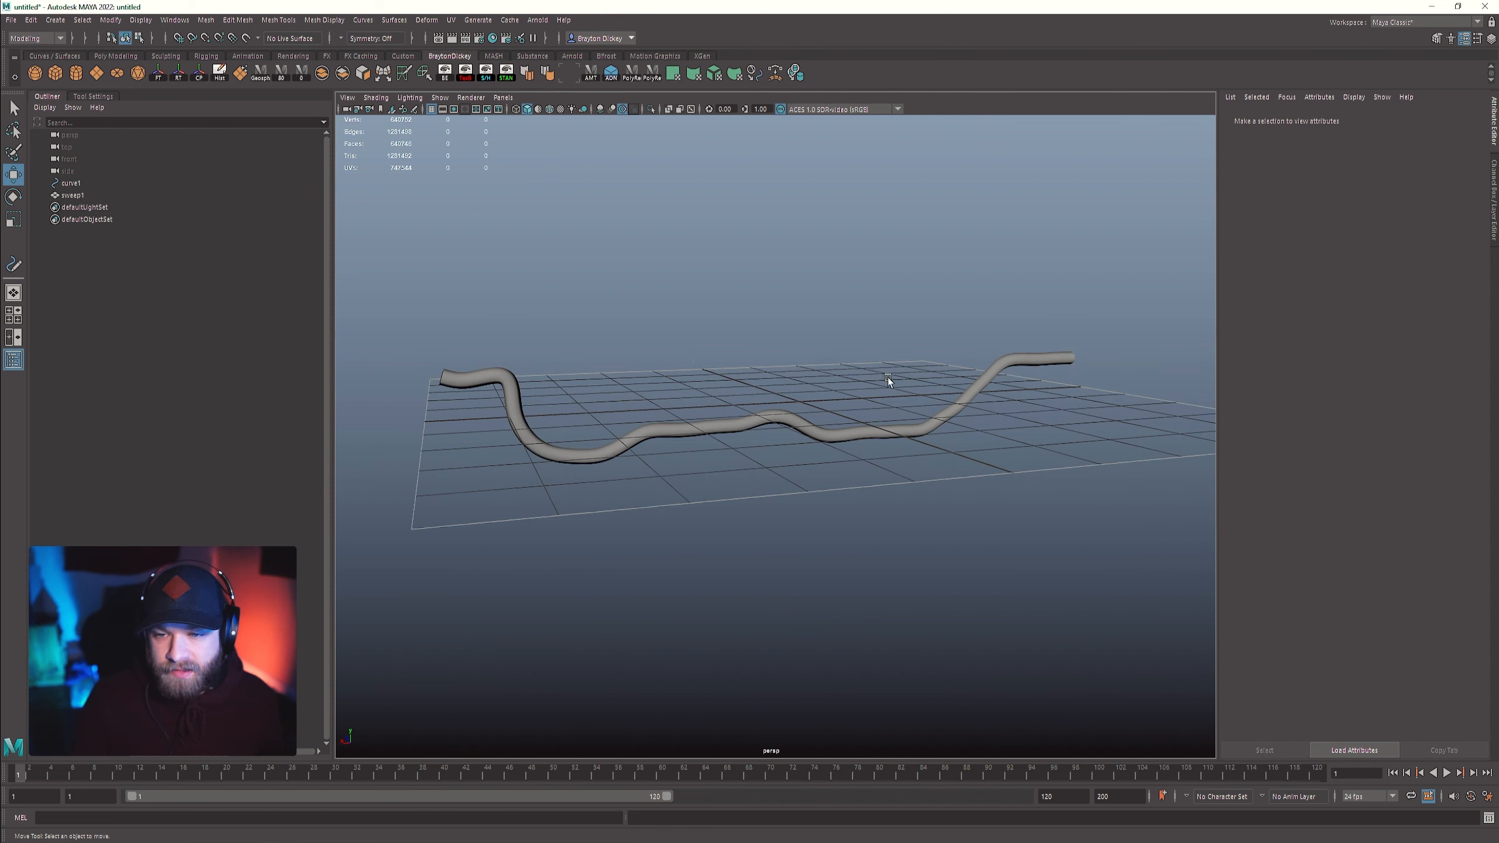
left_click(774, 412)
scroll(774, 412, "up", 3)
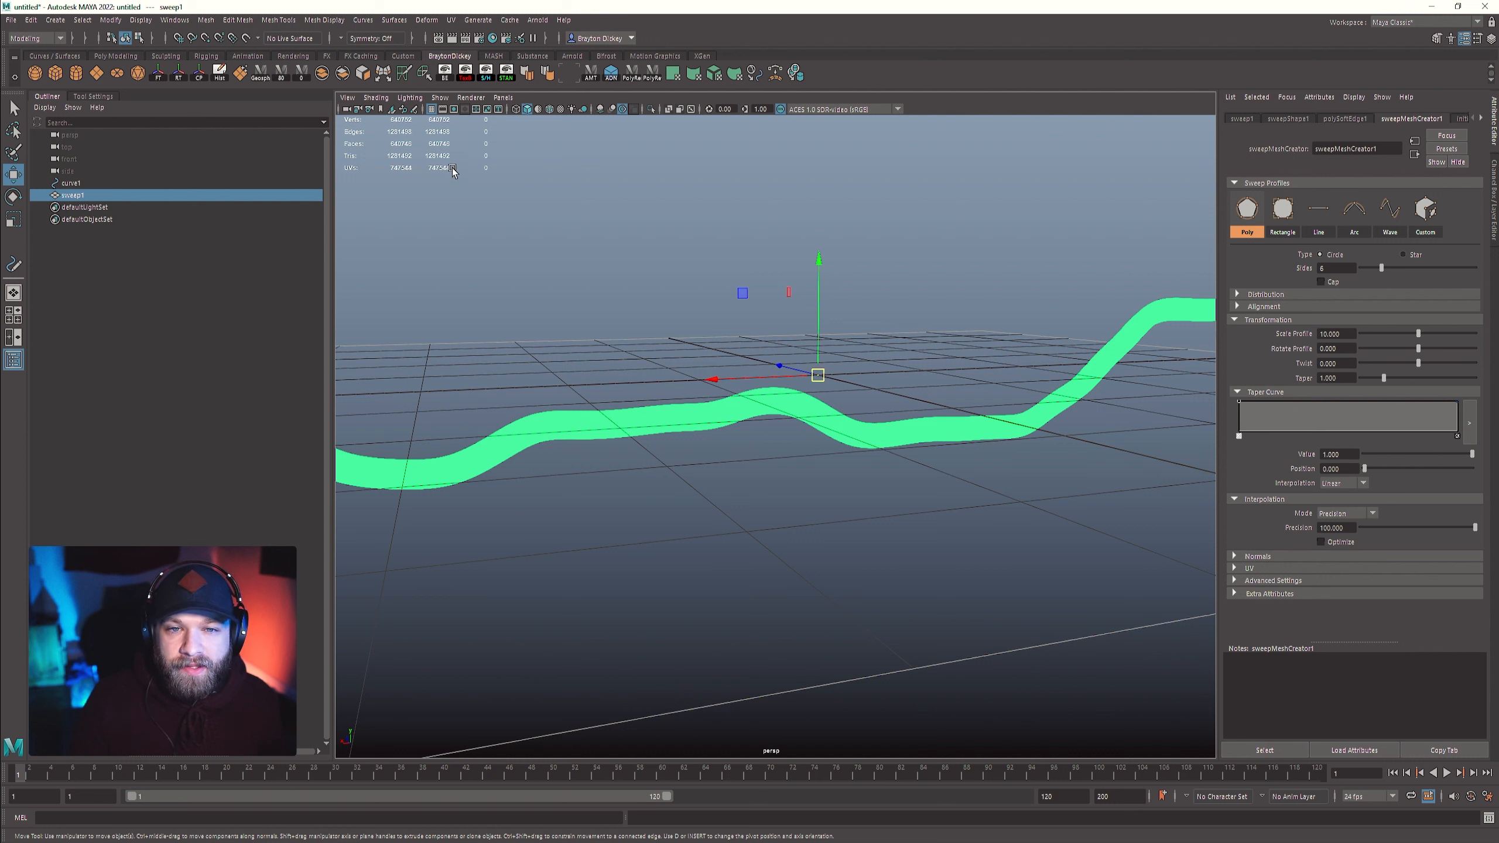
- Set the sweep's interpolation Precision to 90
left_click(1344, 513)
left_click(1344, 517)
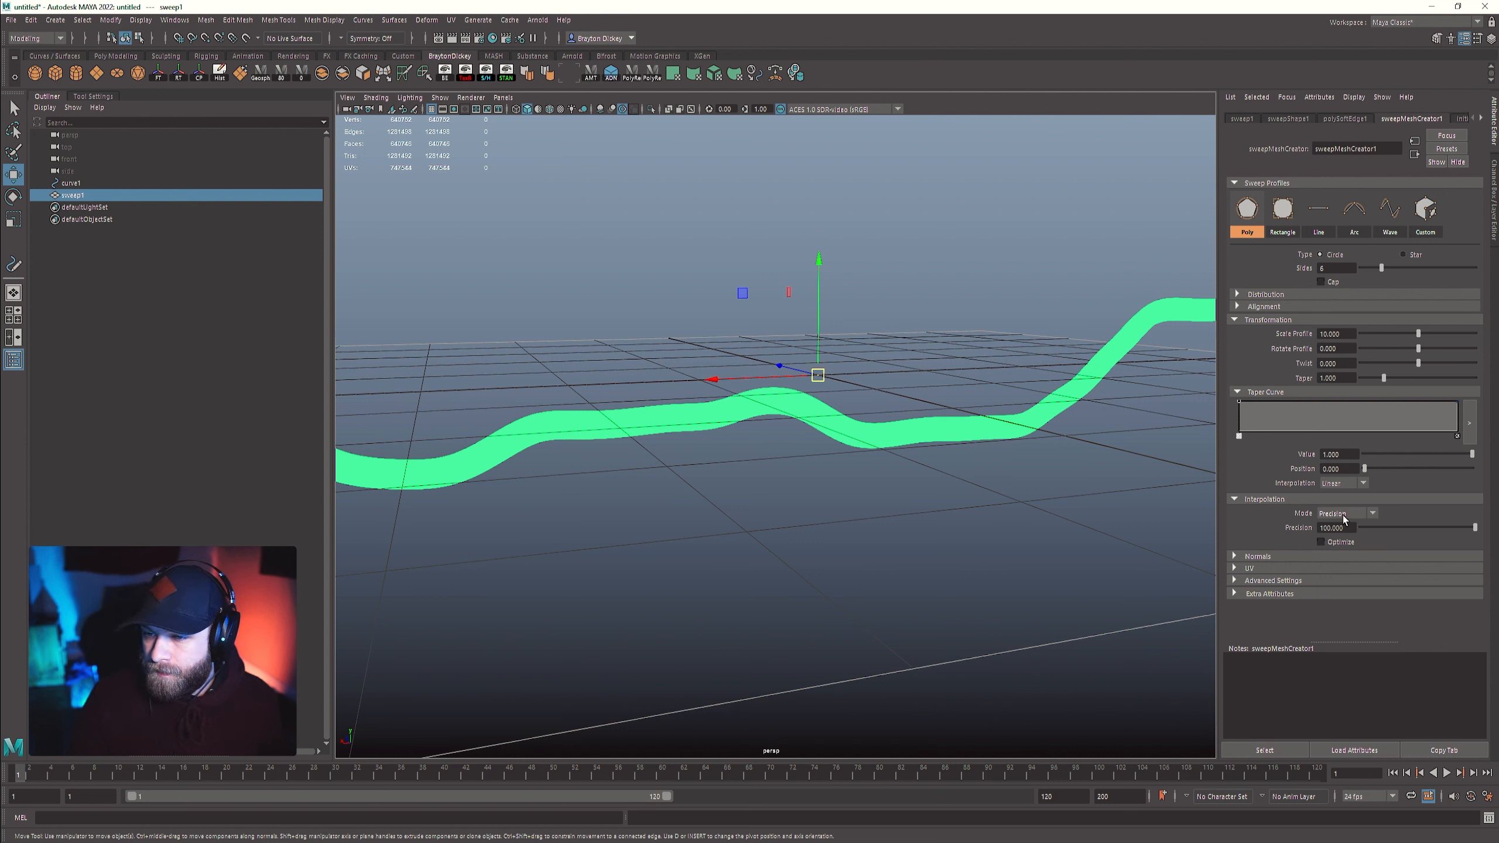
left_click(1337, 528)
type("90")
key("Return")
left_click_drag(924, 495, 1114, 492, "alt")
- Switch the sweep's interpolation Mode to Start to End and examine the evenly divided tube from several angles
left_click(1354, 515)
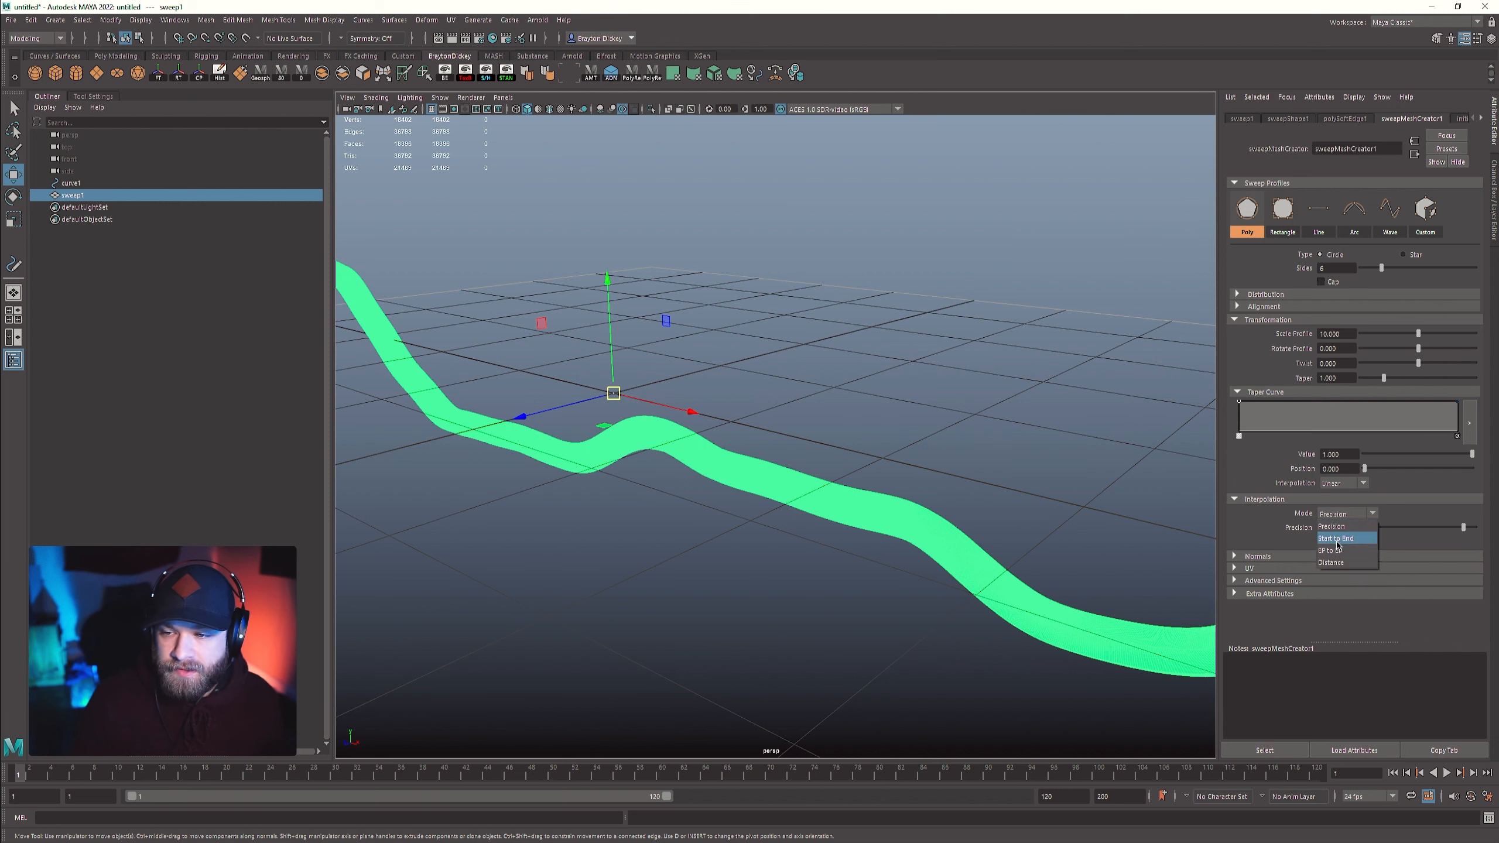
left_click(1337, 542)
scroll(932, 490, "down", 6)
scroll(861, 489, "up", 3)
middle_click_drag(790, 422, 812, 372, "alt")
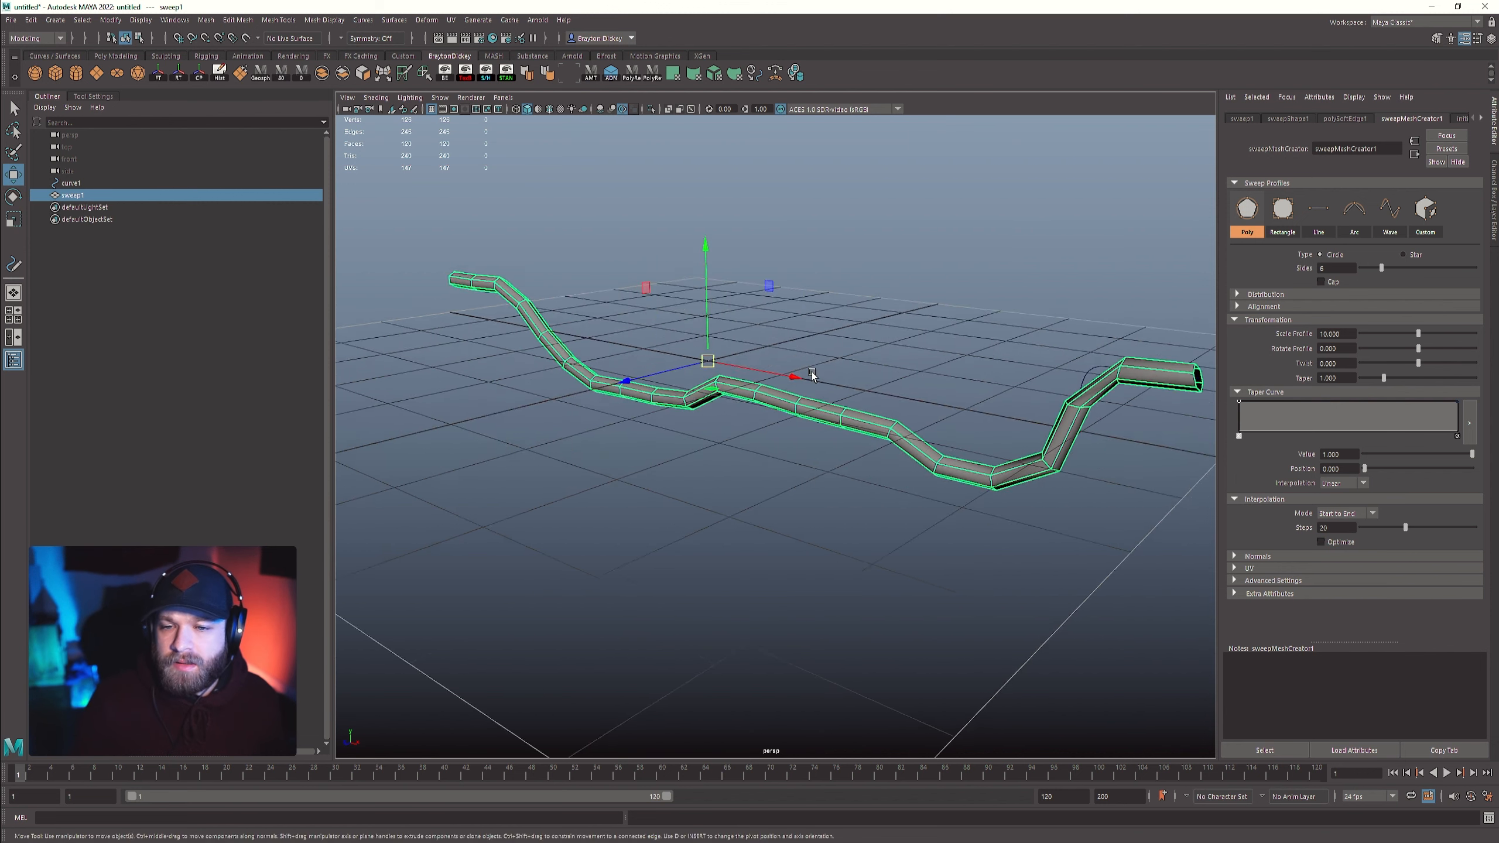
left_click_drag(812, 375, 491, 4, "alt")
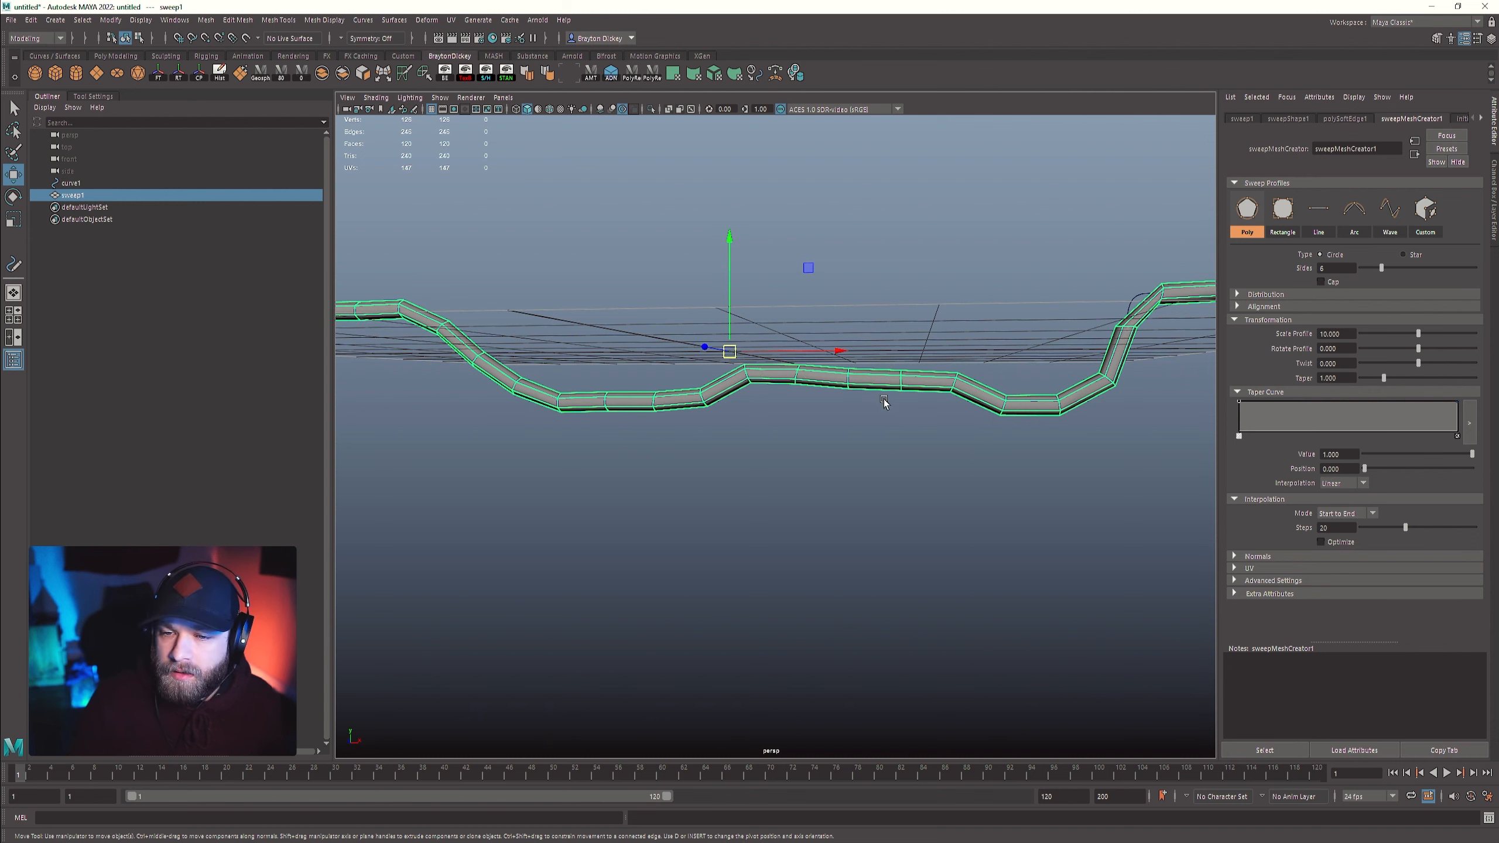
left_click_drag(886, 401, 853, 399, "alt")
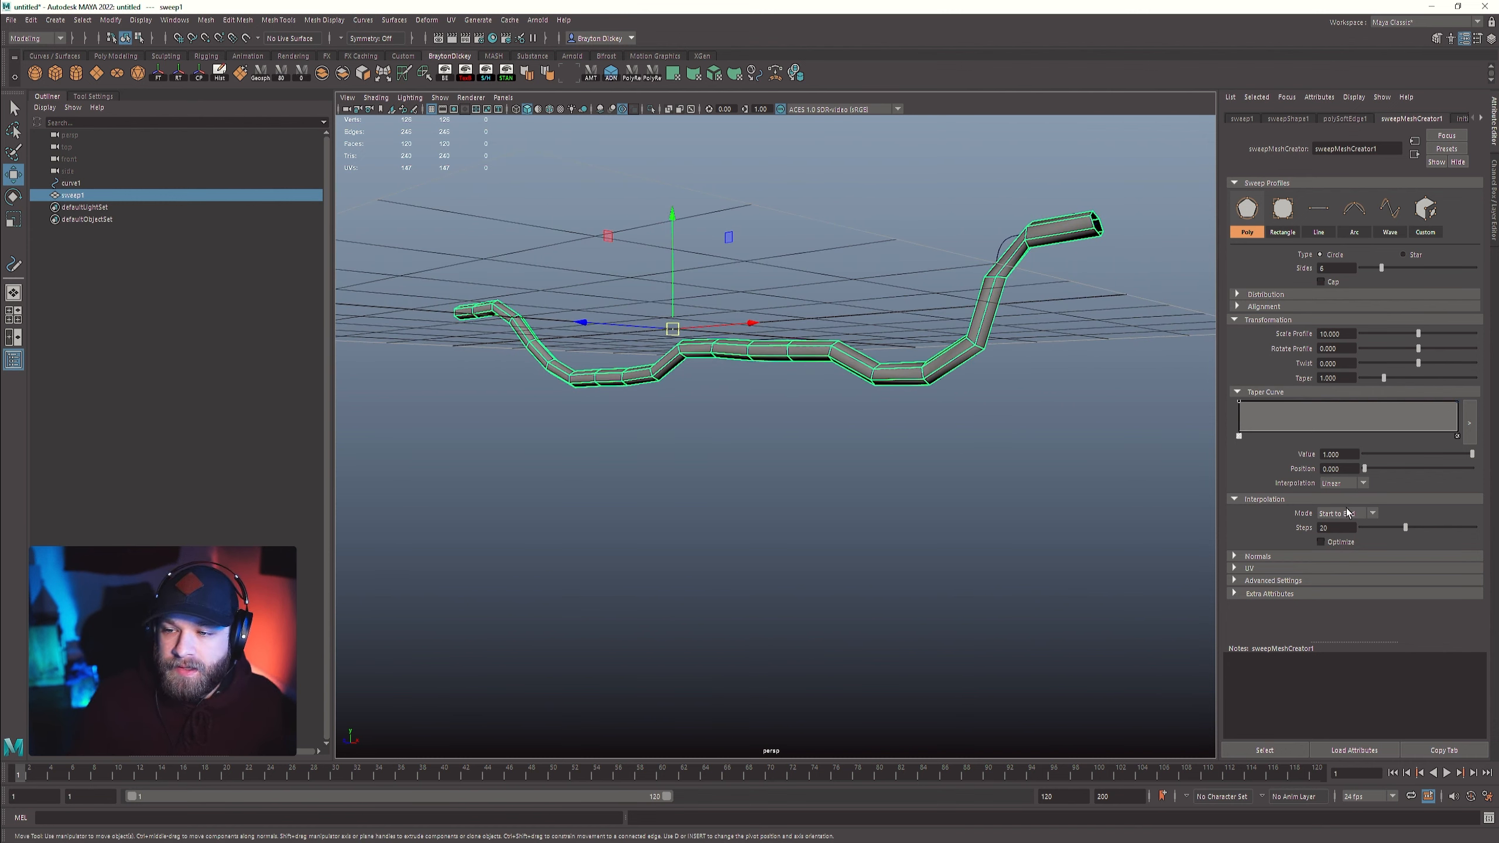
left_click_drag(885, 464, 853, 464, "alt")
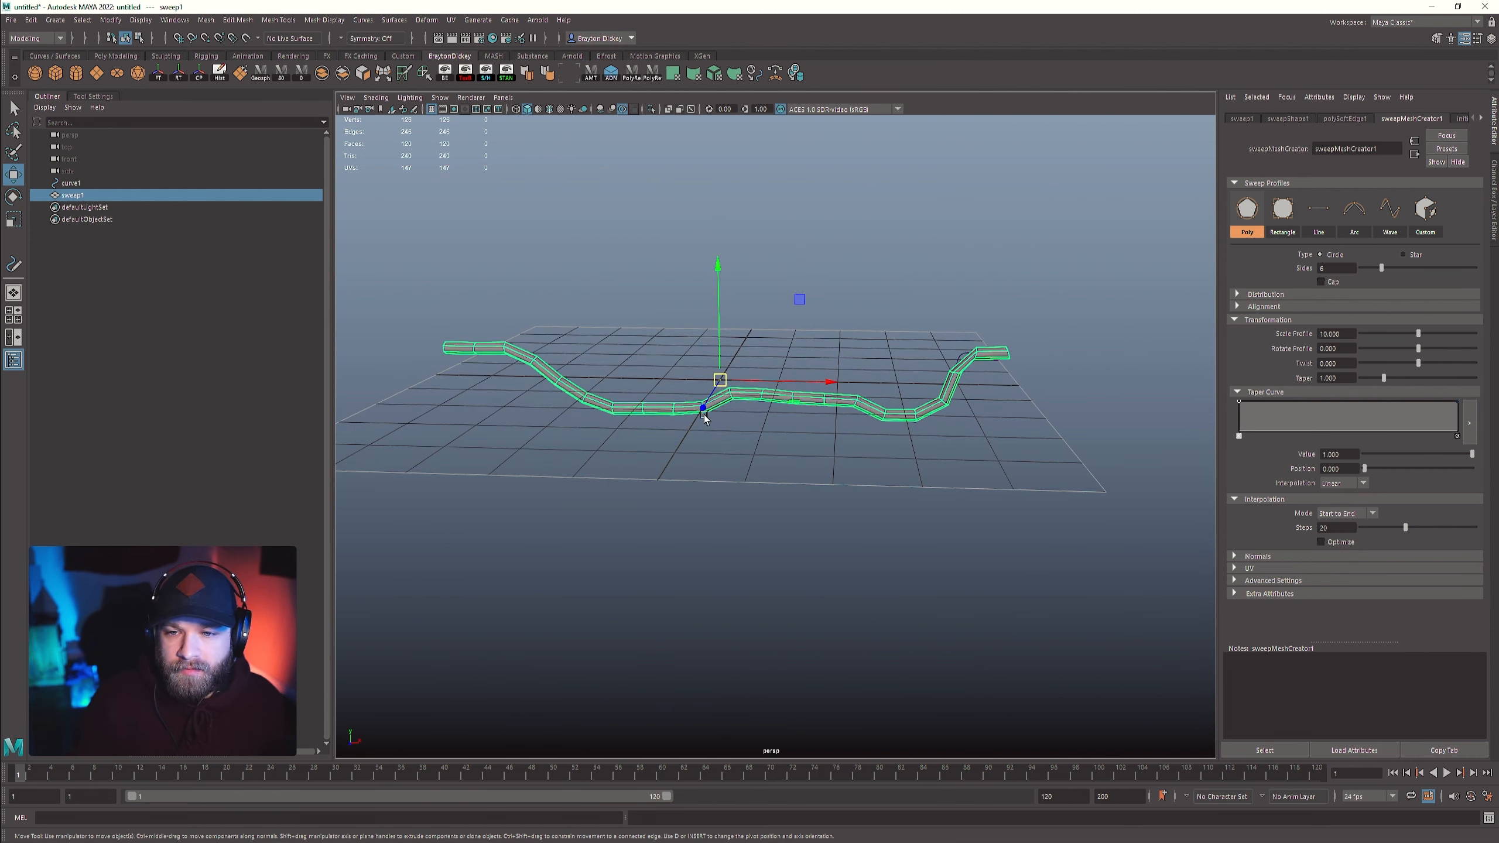
- Try interpolation Steps values of 64 and 128 on the sweep mesh, checking its segments and polygon counts
double_click(1328, 525)
type("64")
key("Return")
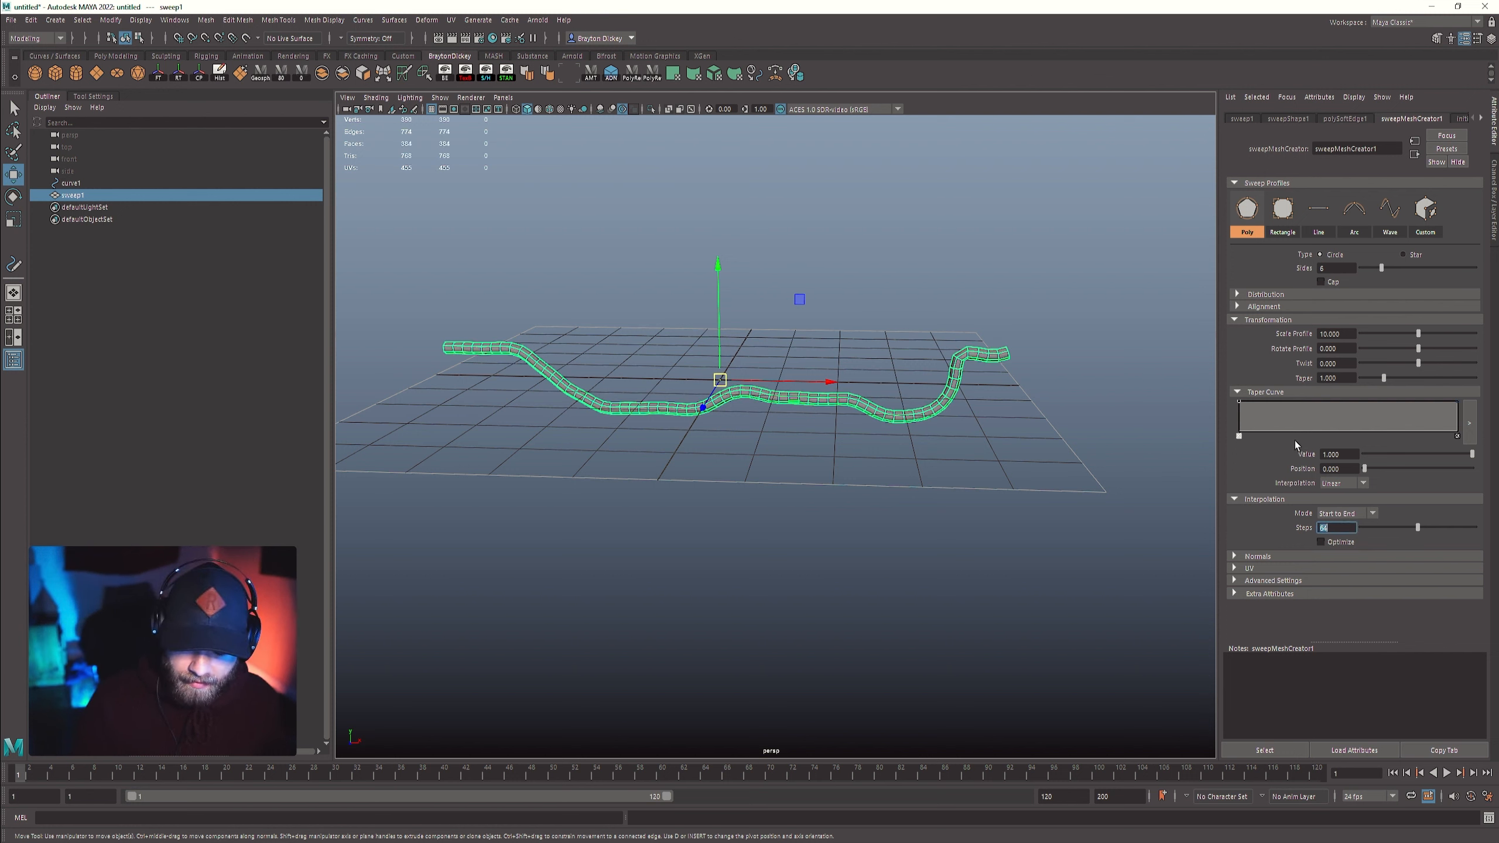
type("128")
key("Return")
left_click_drag(1097, 508, 788, 499, "alt")
left_click(720, 513)
left_click(747, 426)
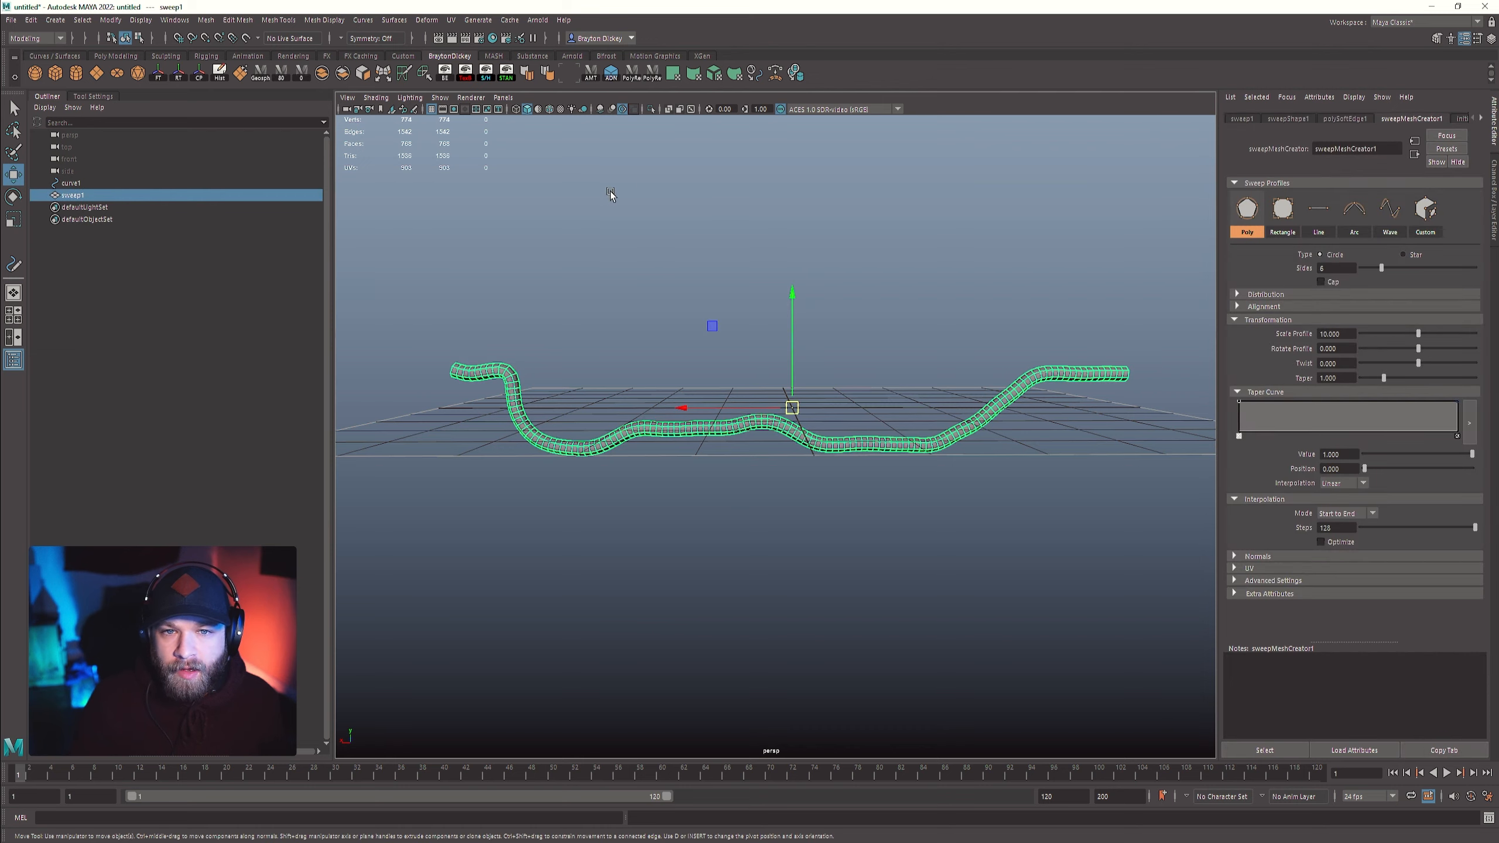
left_click_drag(857, 357, 1074, 314, "alt")
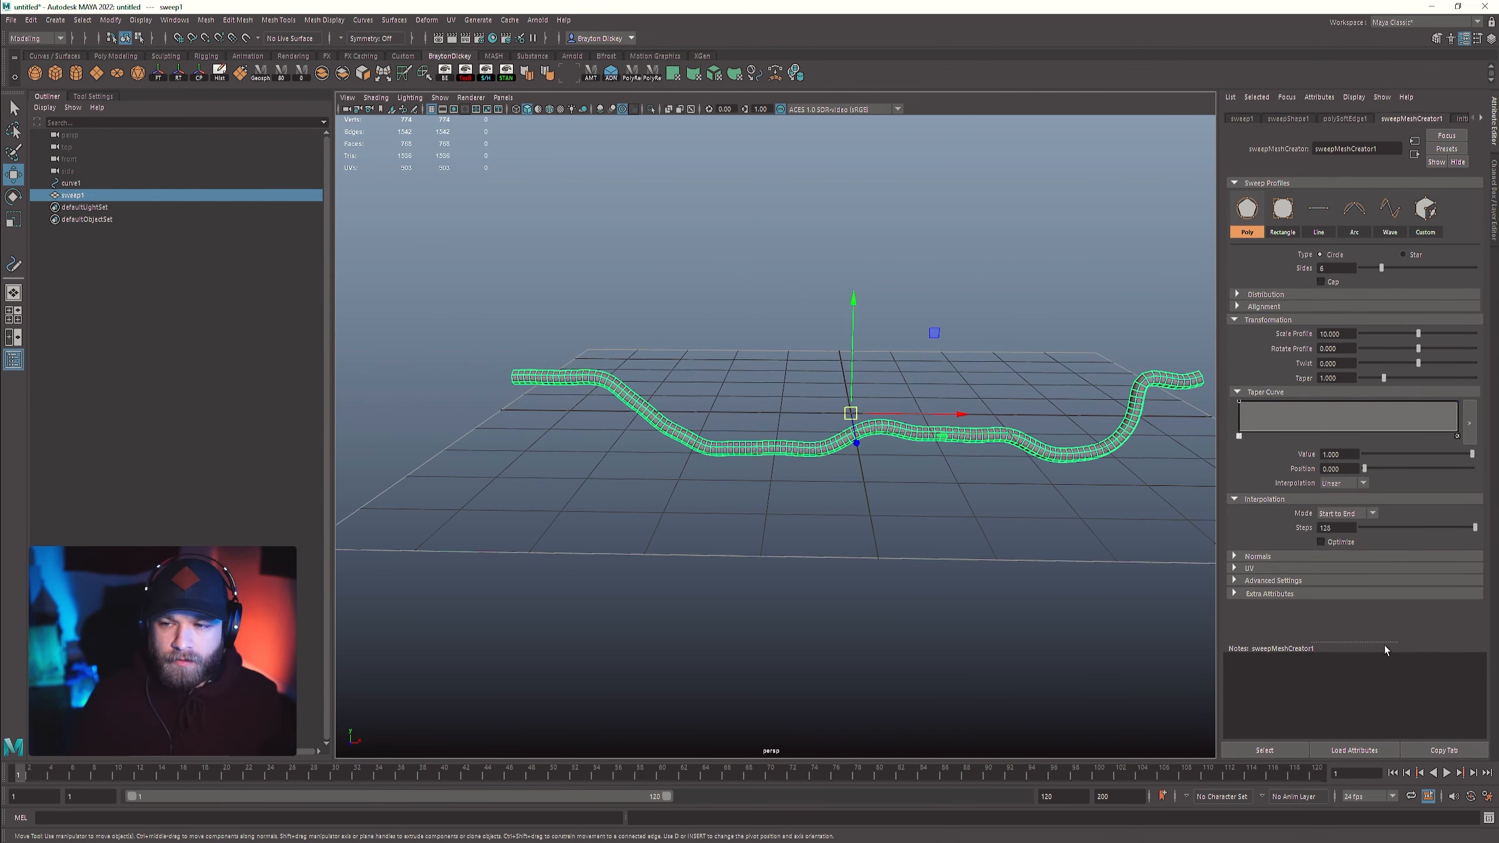
- Enable Optimize for the sweep's interpolation, check the segment spacing, and set the profile's Sides to 8
left_click(1320, 542)
left_click_drag(1137, 602, 923, 536, "alt")
scroll(893, 498, "up", 3)
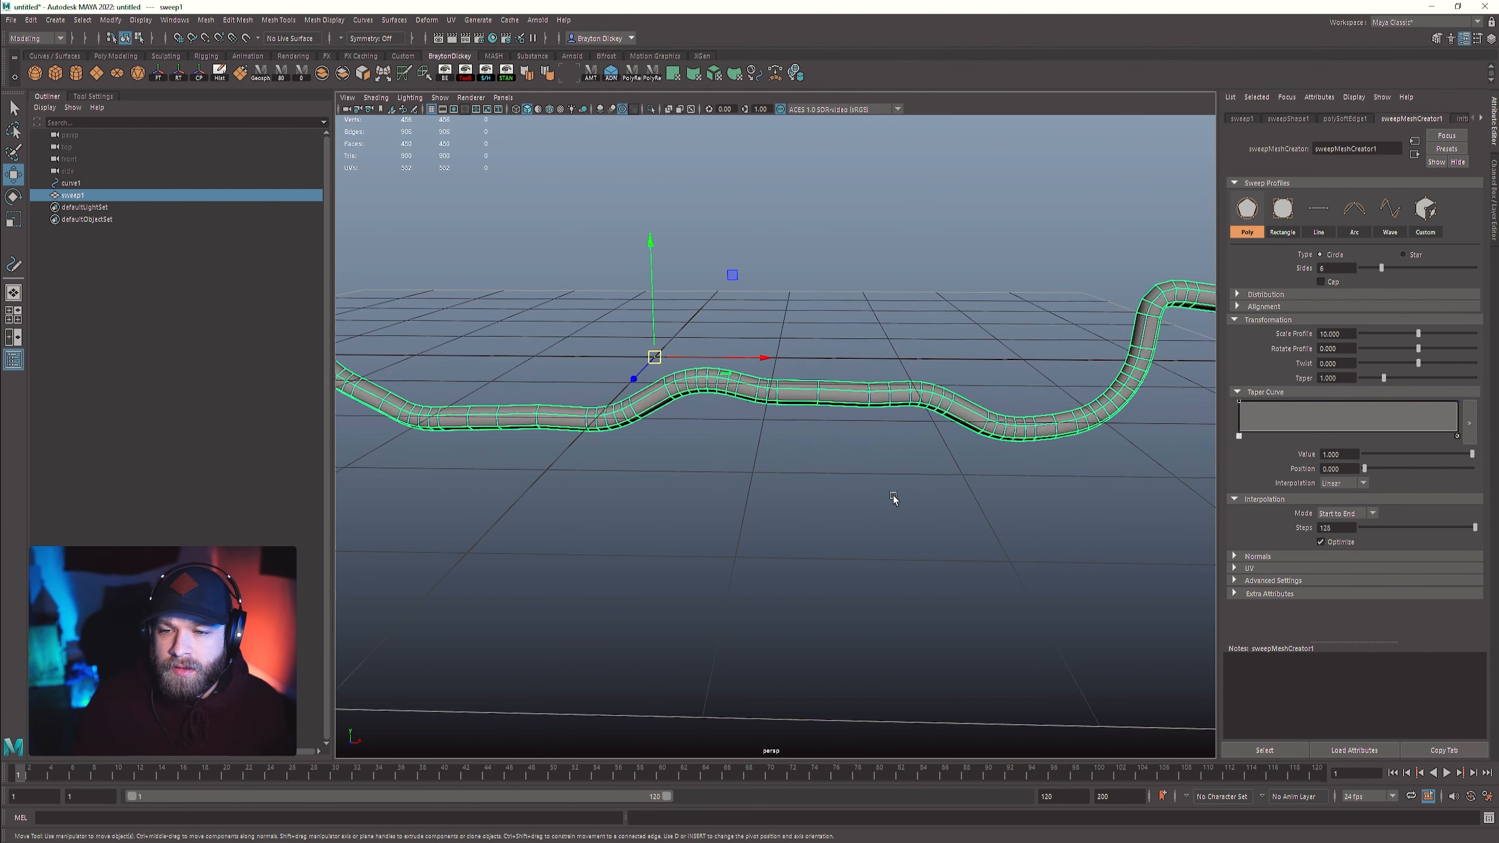
left_click_drag(966, 481, 1001, 467, "alt")
double_click(1337, 268)
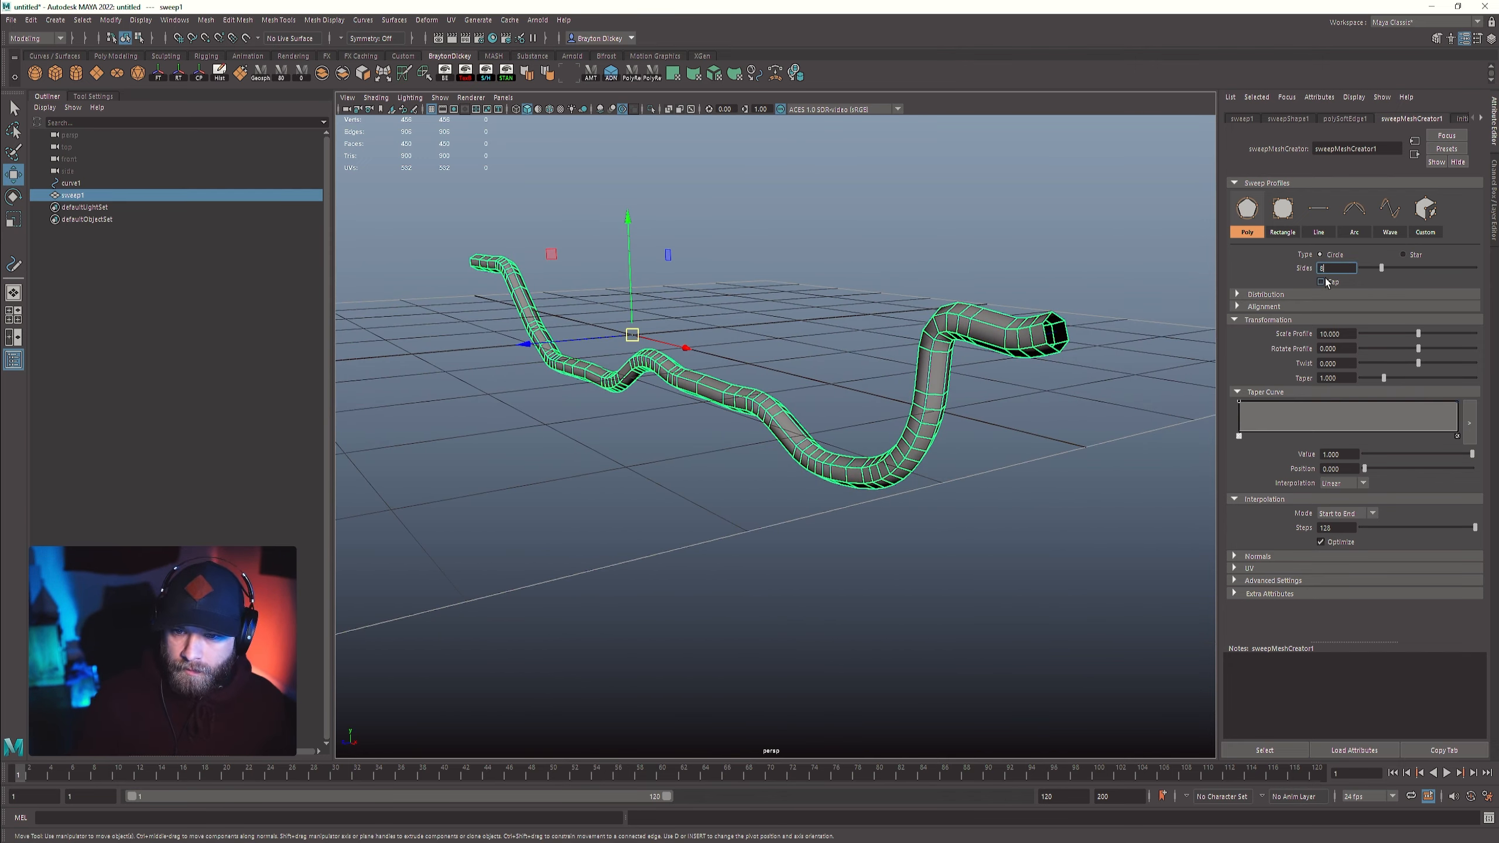
key("Return")
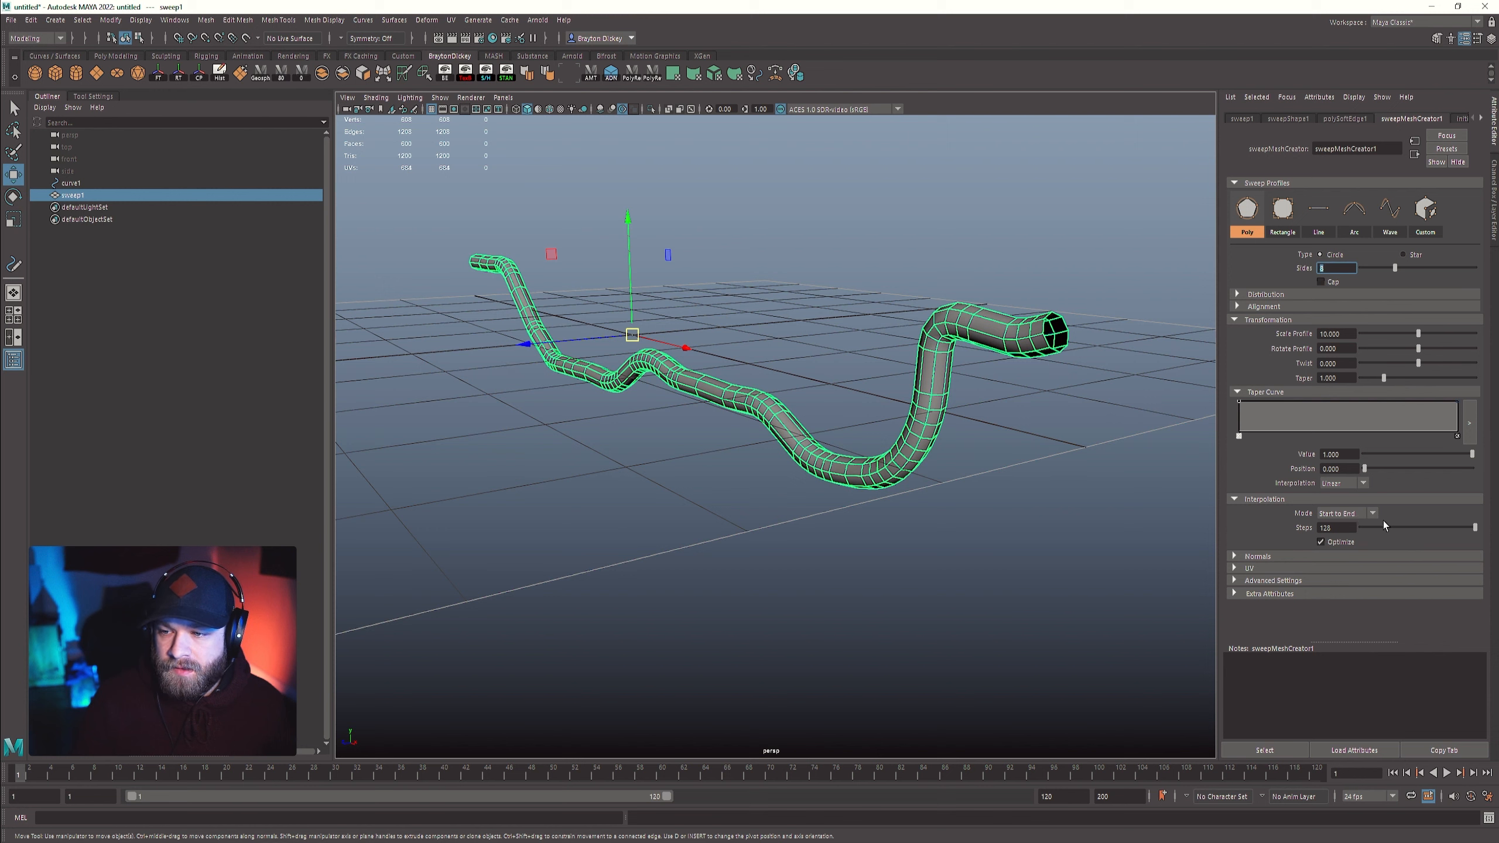
- Try interpolation Steps values of 256 and 512 on the optimized sweep and examine its bends up close
mouse_move(1475, 527)
left_mouse_down()
mouse_move(1372, 530)
mouse_move(1476, 539)
left_mouse_up()
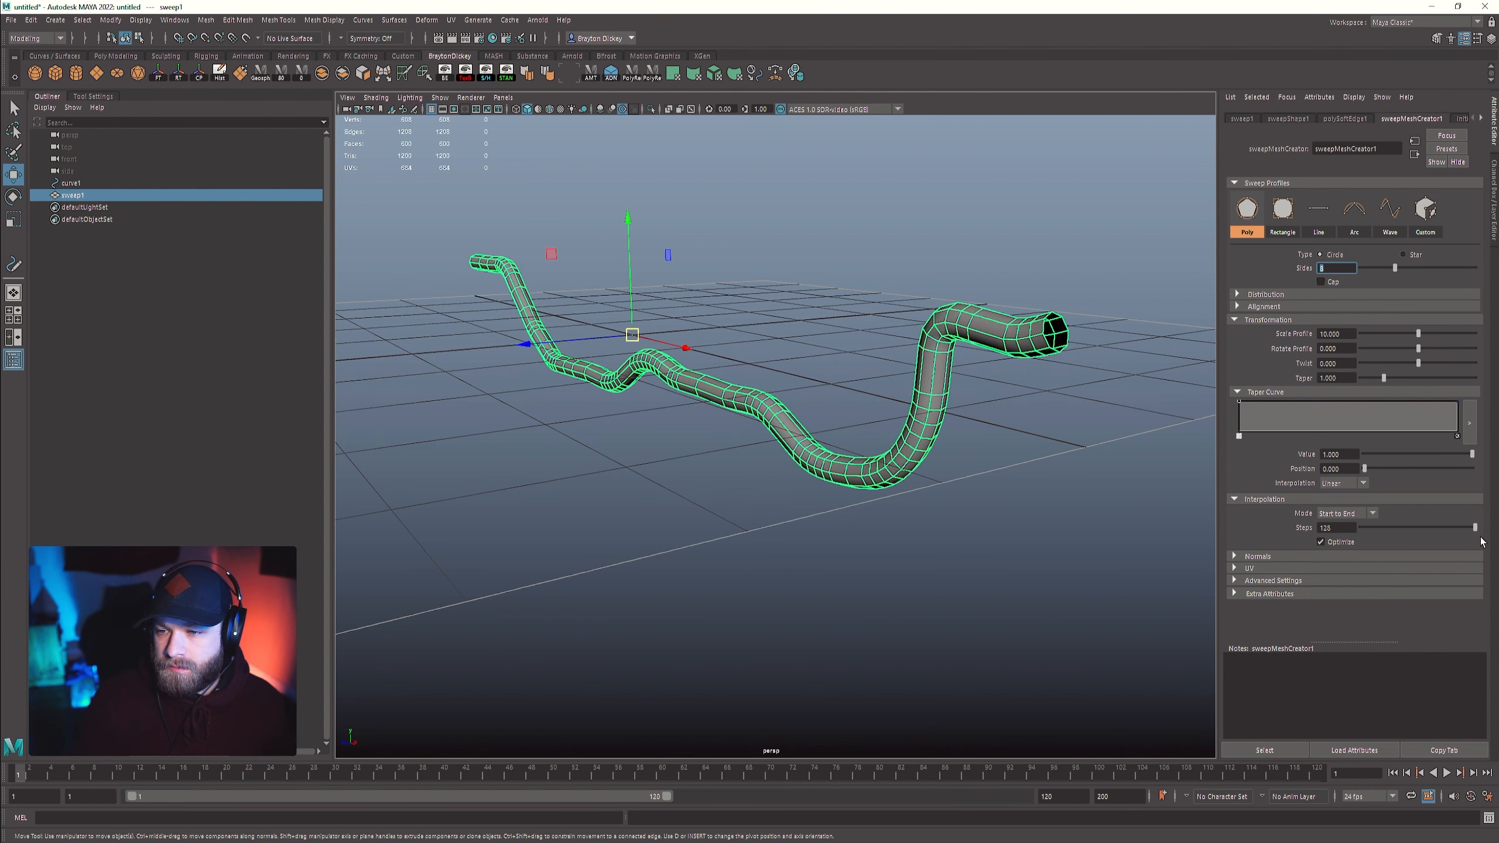
left_click(1354, 525)
type("256")
key("Return")
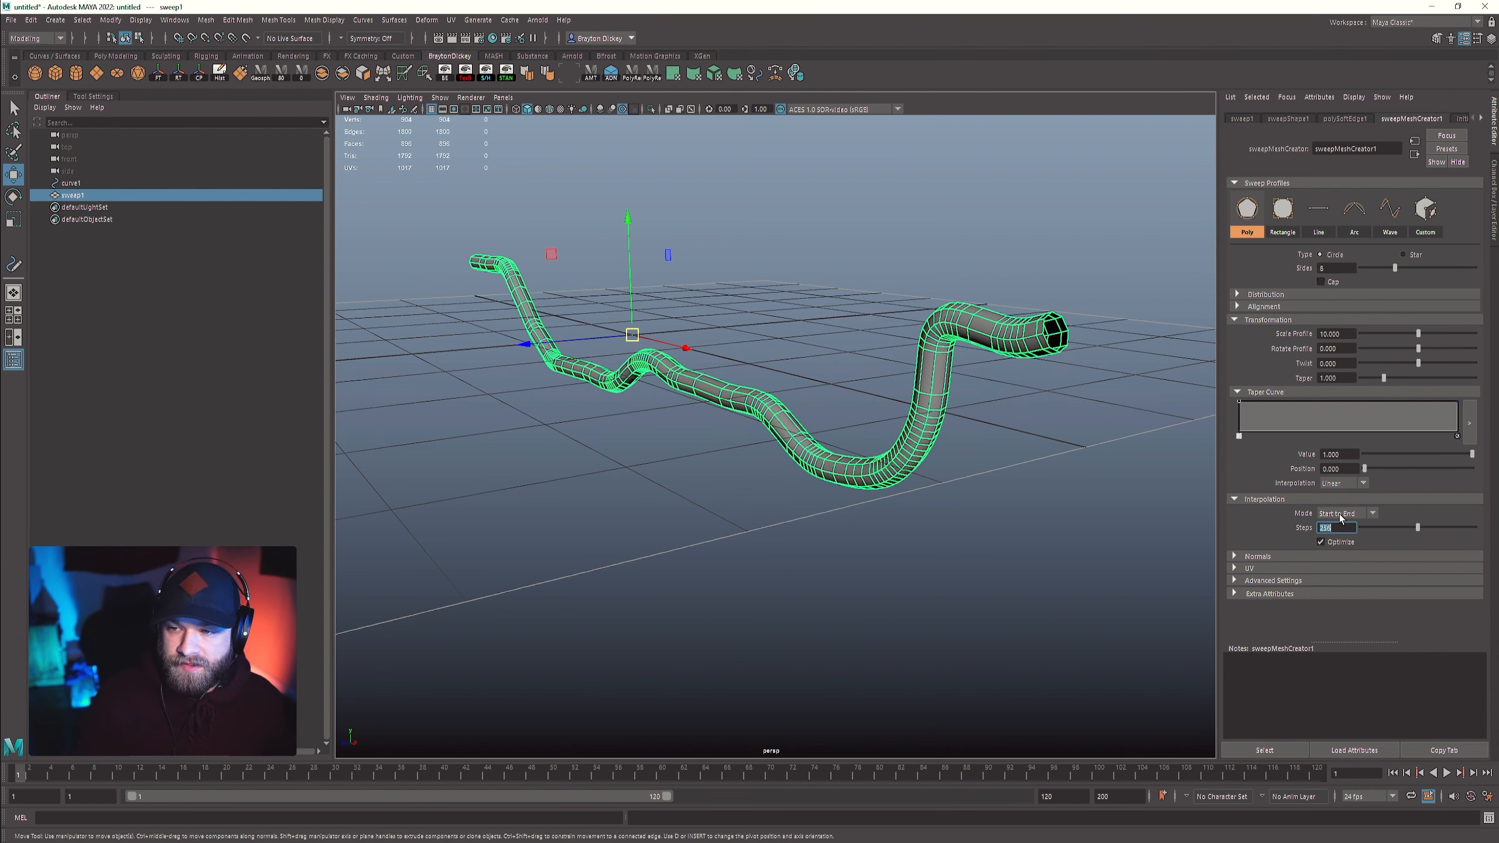
type("512")
key("Return")
left_click_drag(920, 519, 765, 515, "alt")
right_click_drag(765, 515, 890, 523, "alt")
left_click_drag(889, 522, 828, 360, "alt")
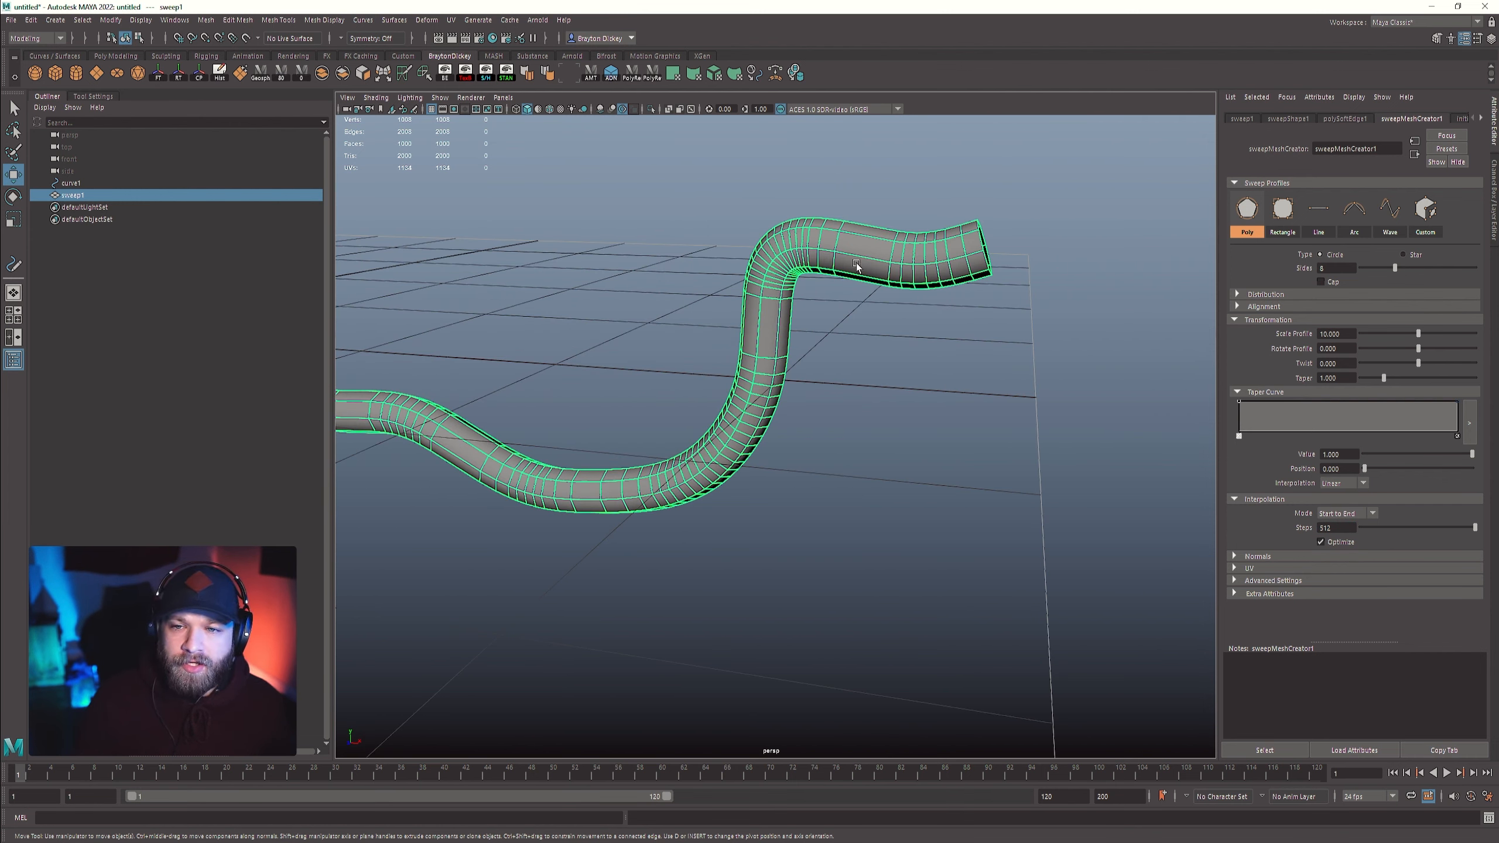
- Set the sweep's interpolation Steps to 1024 and its profile Sides to 64
left_click(1345, 529)
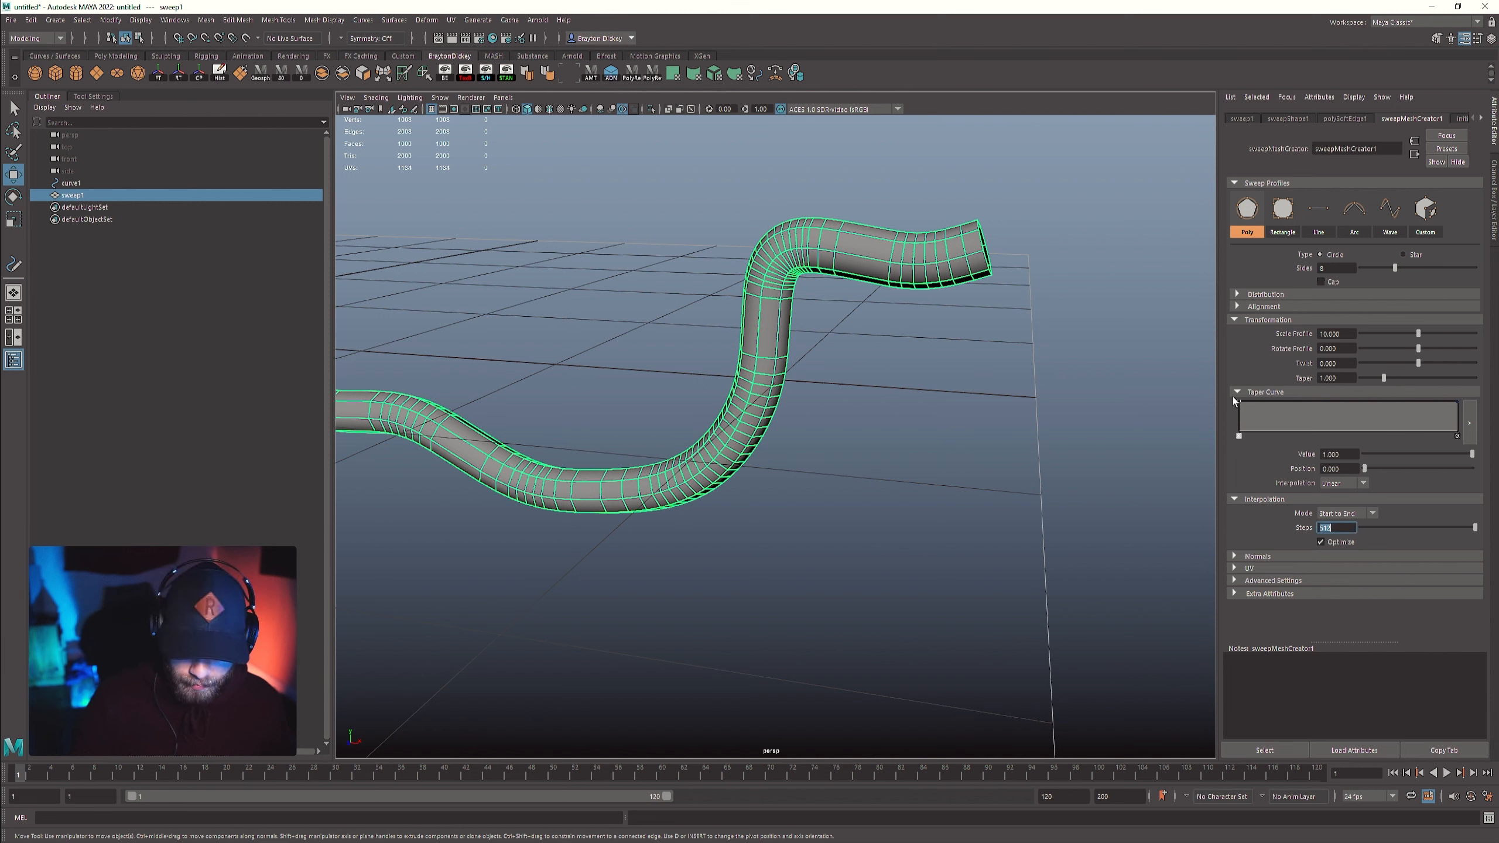
key("Return")
right_click_drag(968, 354, 824, 380, "alt")
left_click(1322, 267)
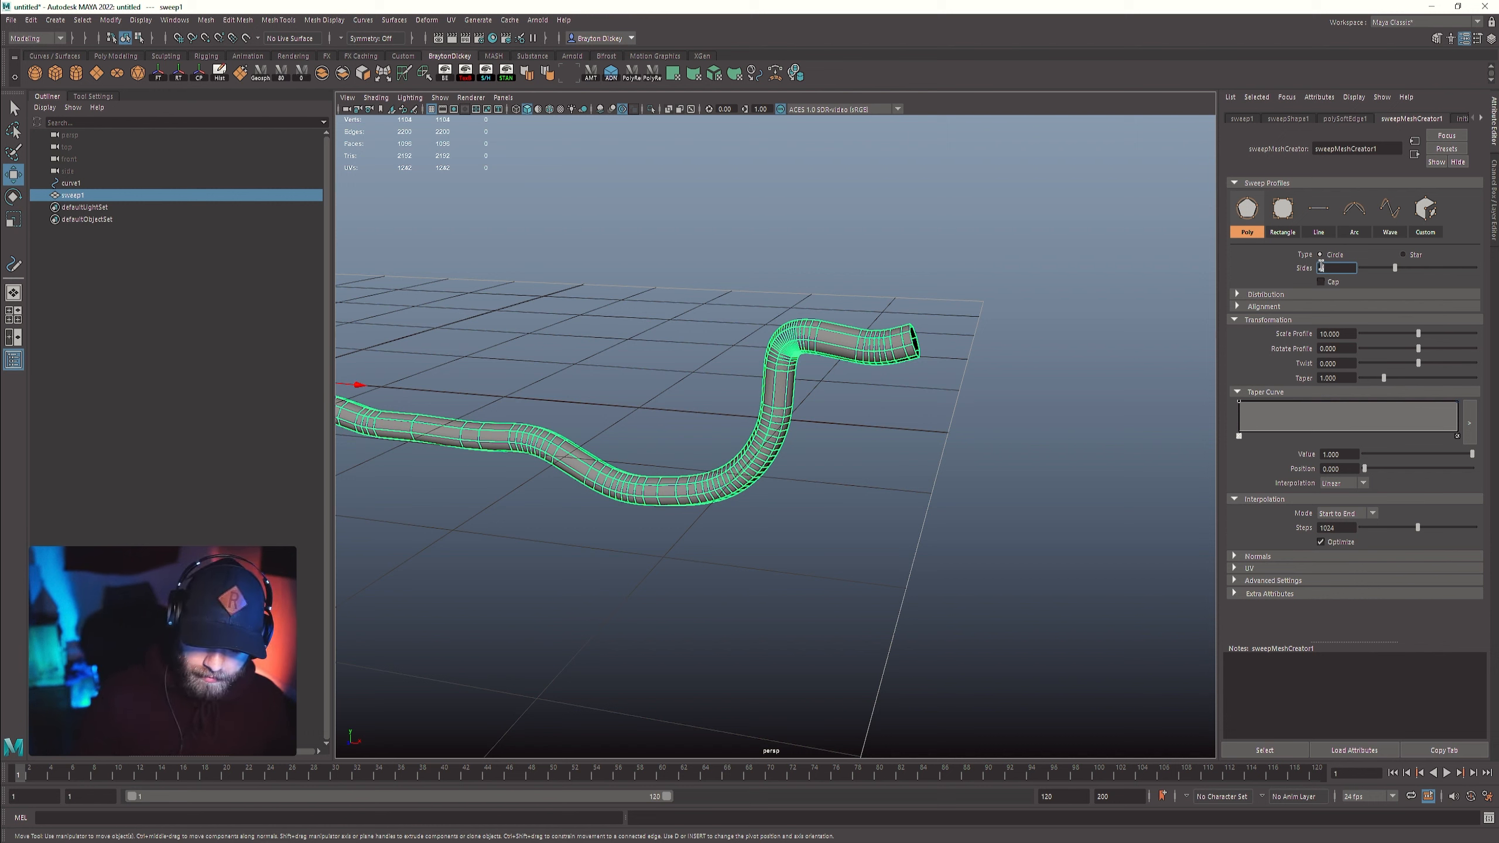
type("64")
key("Return")
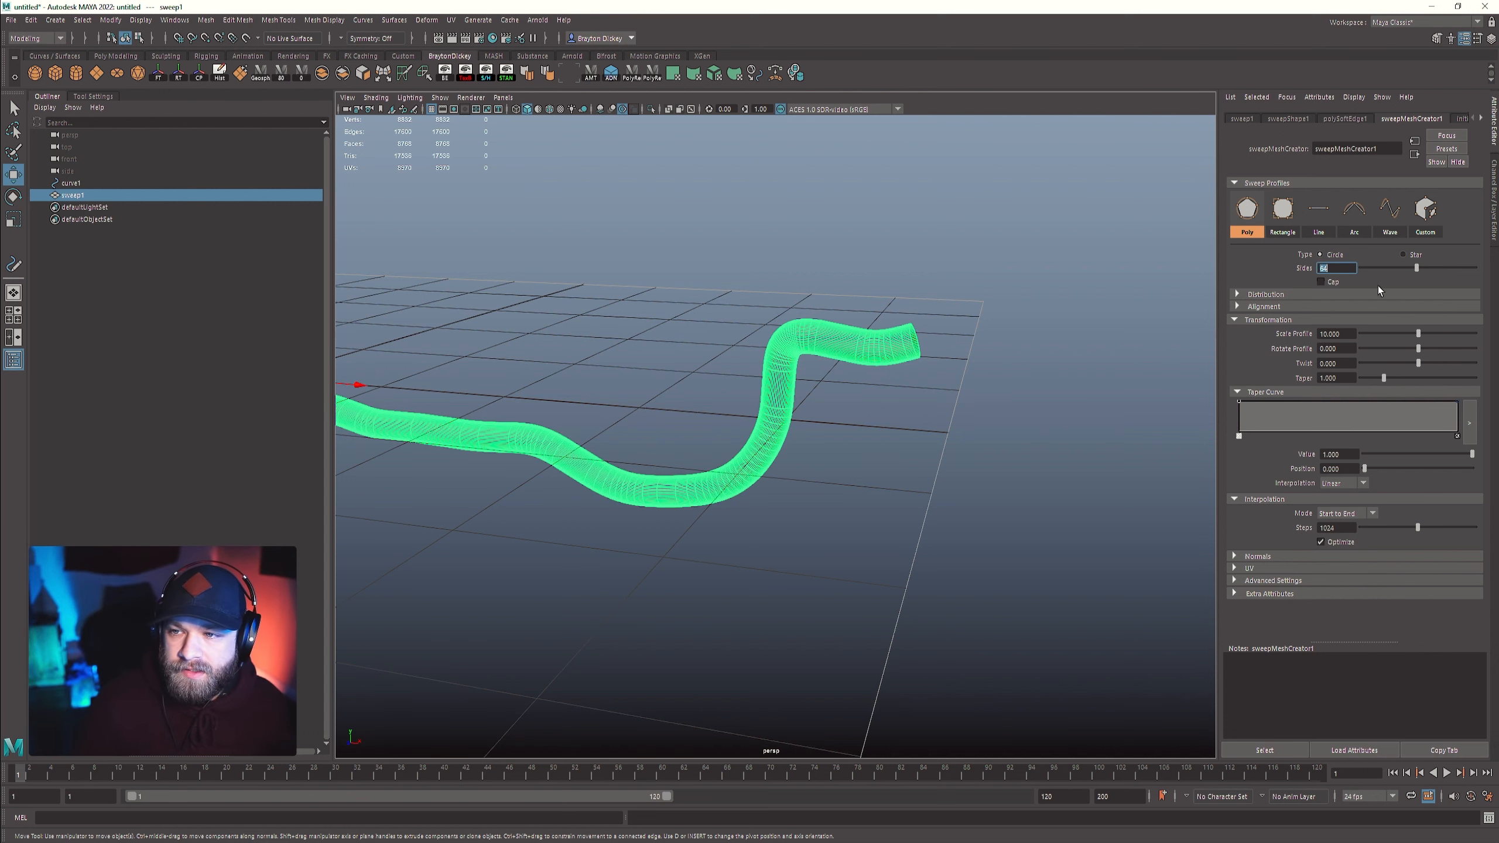
left_click_drag(1045, 458, 865, 404, "alt")
middle_click_drag(745, 273, 640, 267, "alt")
- Switch the sweep's interpolation Mode to Distance and examine the segment spacing near the tube's end
left_click(1350, 518)
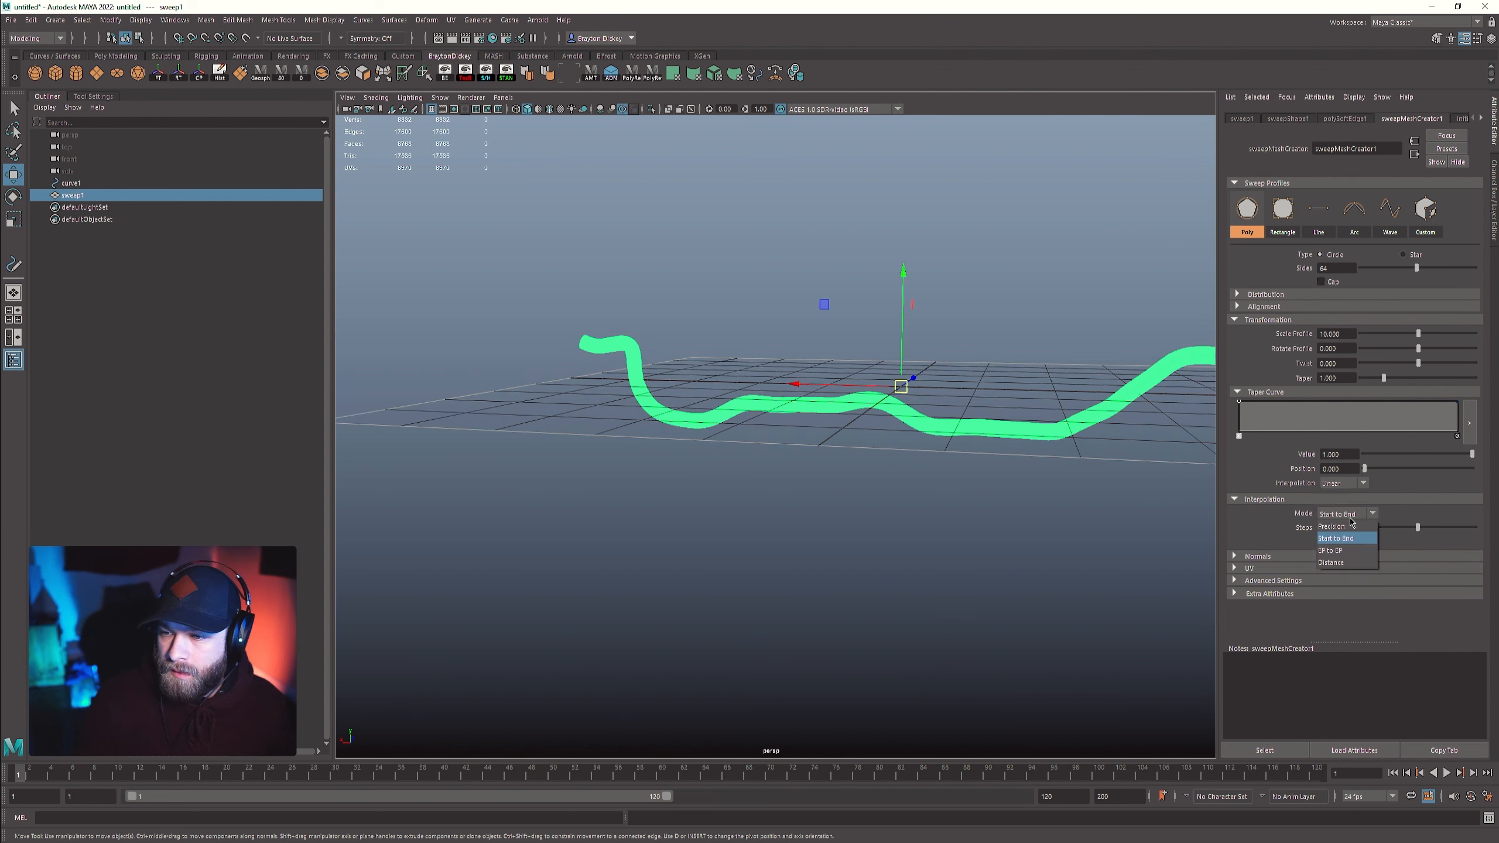
left_click(1344, 564)
right_click_drag(865, 379, 979, 449, "alt")
middle_click_drag(980, 449, 606, 415, "alt")
right_click_drag(605, 415, 760, 291, "alt")
left_click_drag(760, 291, 801, 365, "alt")
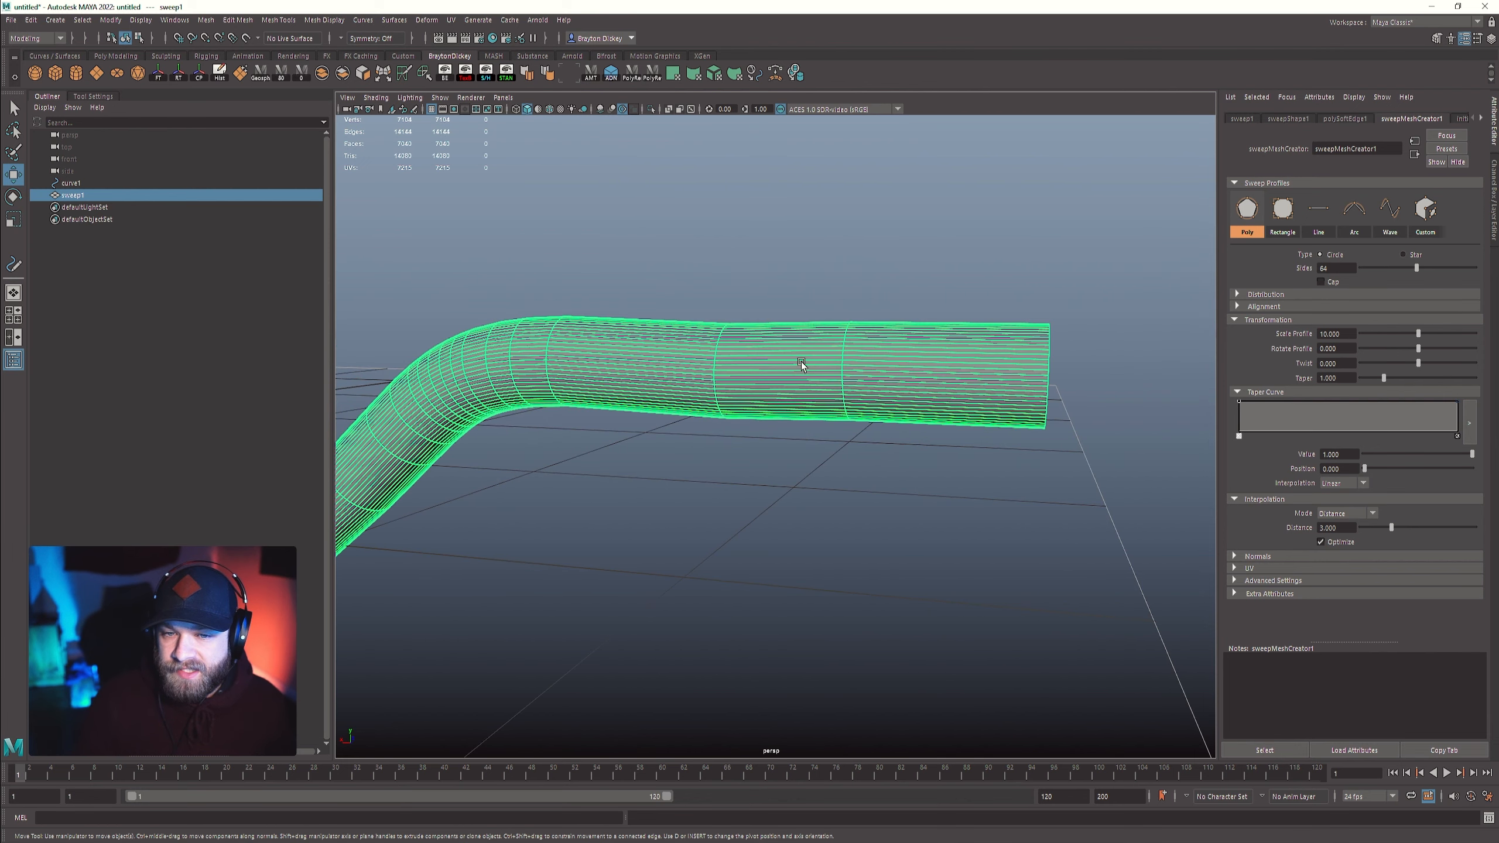
- Turn off Optimize for the sweep's interpolation and raise its Distance to 10
left_click(1333, 542)
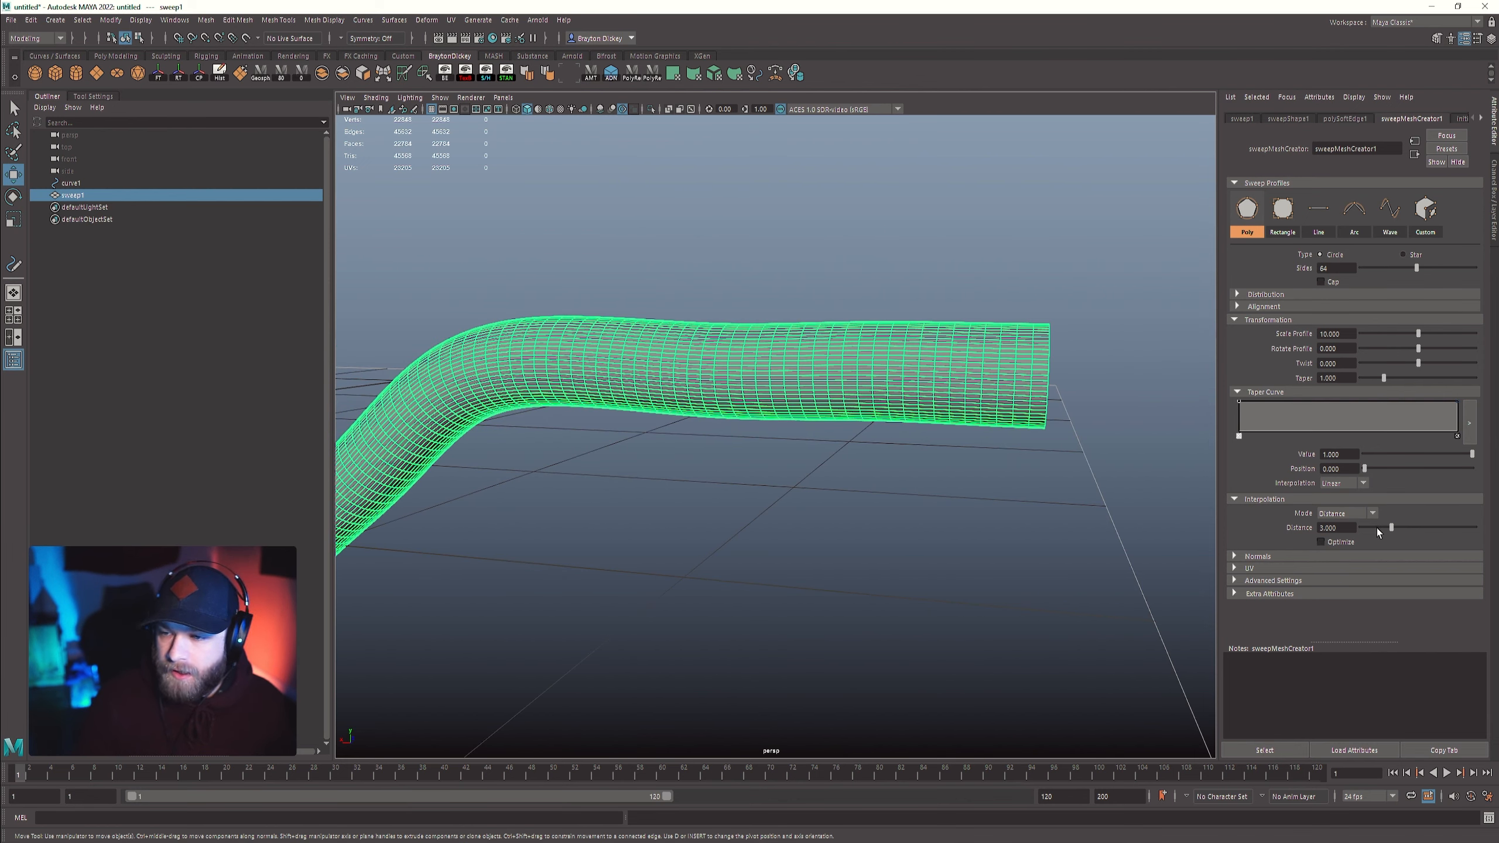
left_click_drag(1383, 528, 1488, 519)
right_click_drag(908, 493, 730, 499, "alt")
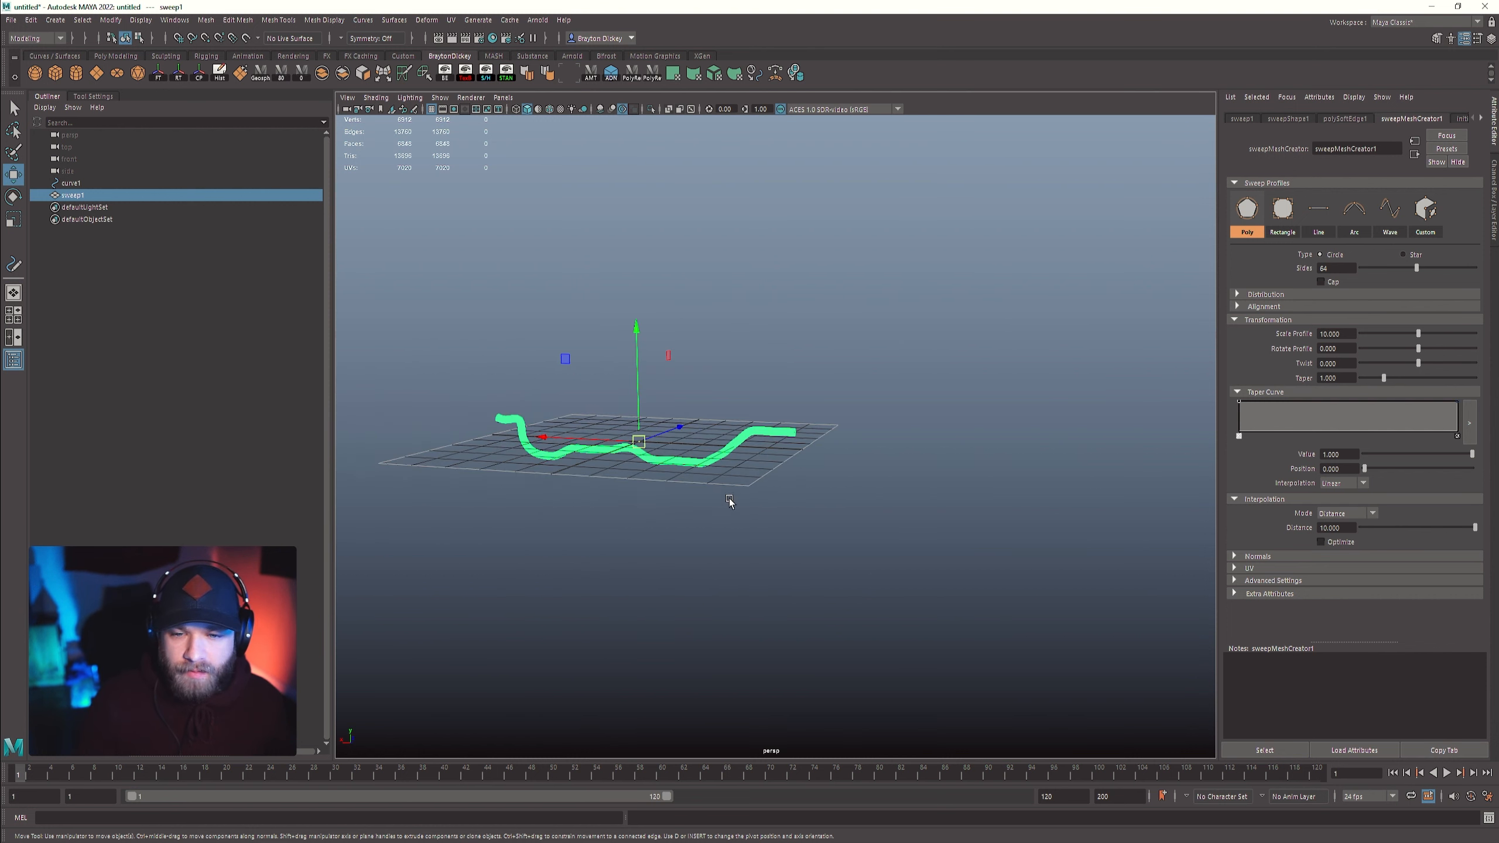
left_click_drag(730, 499, 1172, 490, "alt")
- Set the sweep profile's Sides to 8 and look over the deselected tube
double_click(1337, 269)
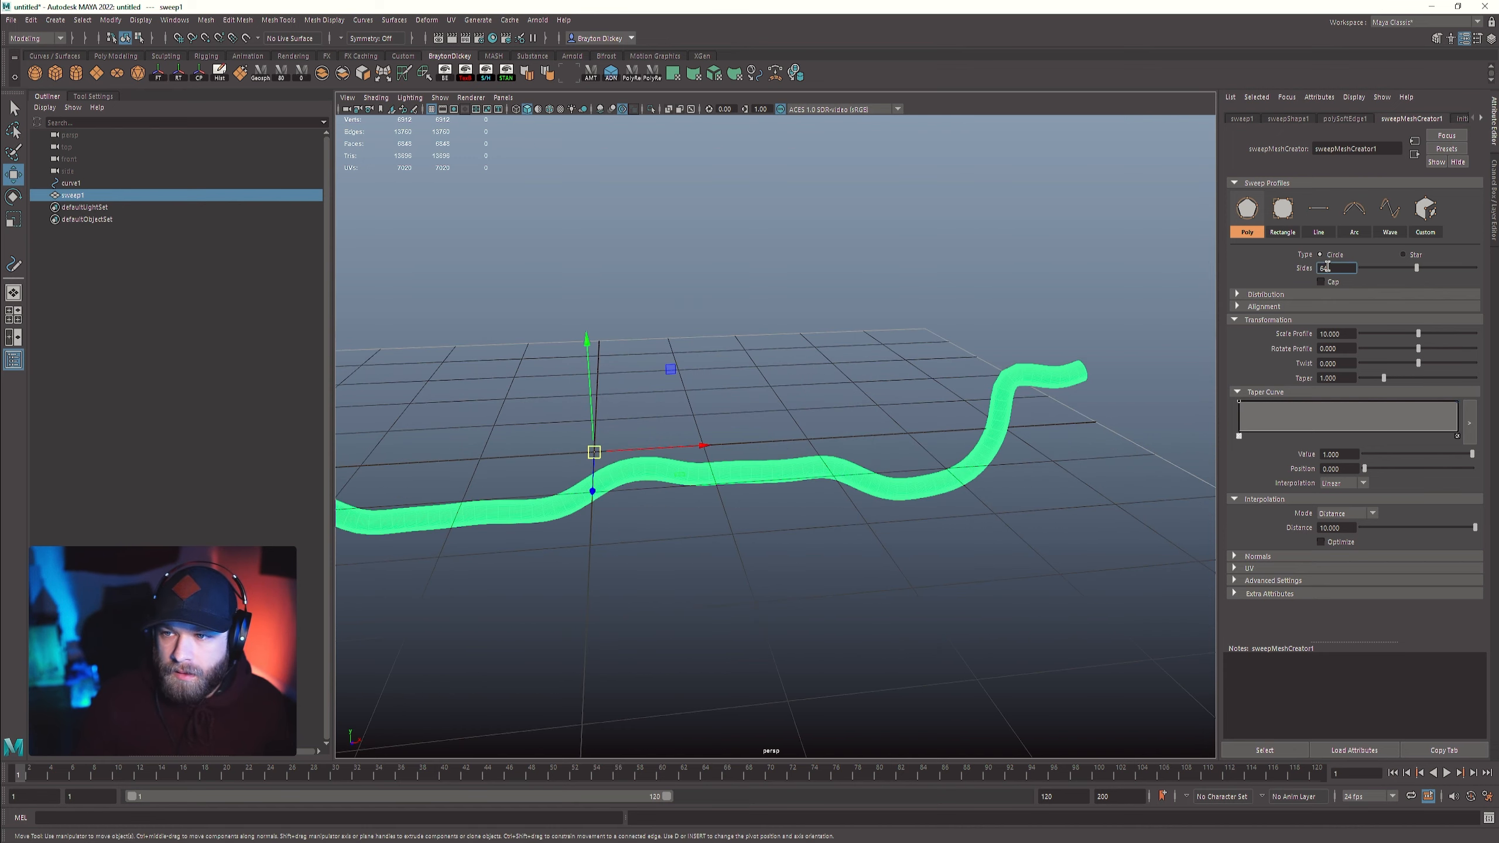
type("8")
key("Return")
left_click_drag(1033, 493, 673, 477, "alt")
left_click(866, 479)
left_click_drag(866, 480, 726, 469, "alt")
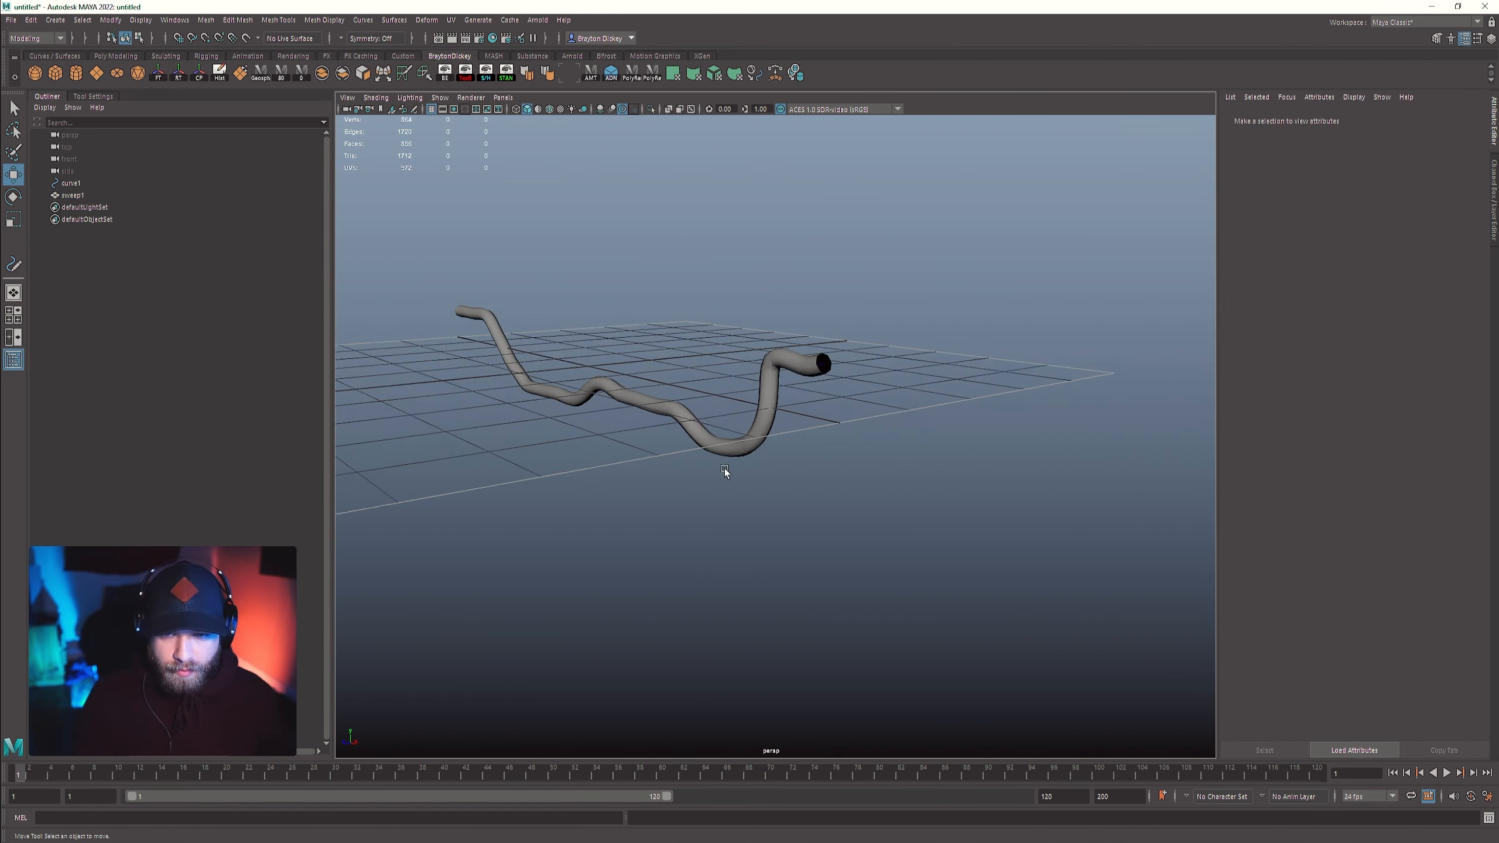
- Select curve1, switch it to control vertex editing, and select the vertices near its middle
left_click(94, 184)
middle_click_drag(608, 281, 903, 360, "alt")
right_click_drag(903, 360, 819, 450, "alt")
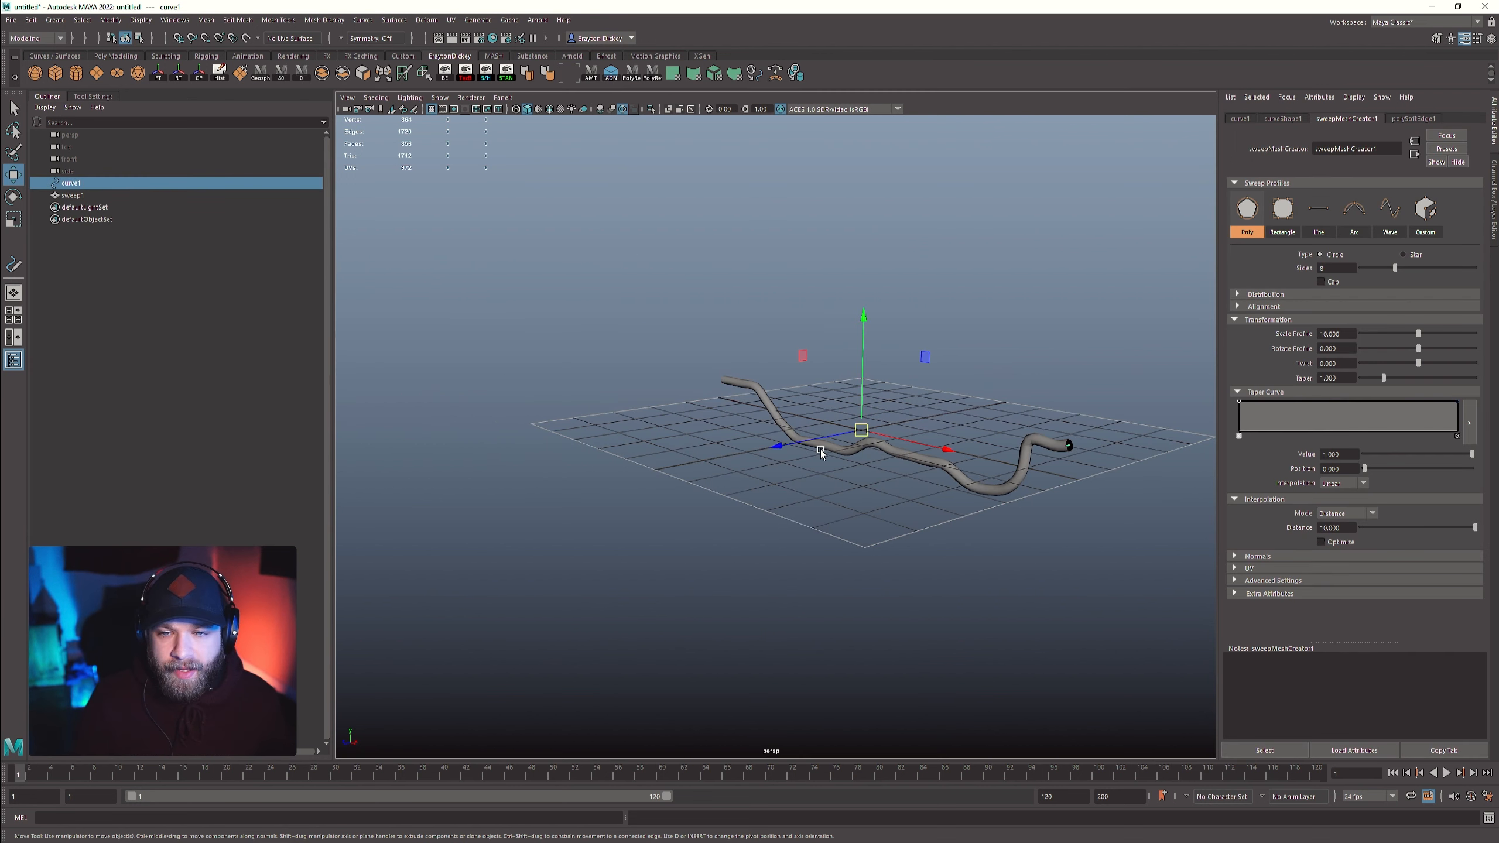
left_click_drag(820, 450, 935, 440, "alt")
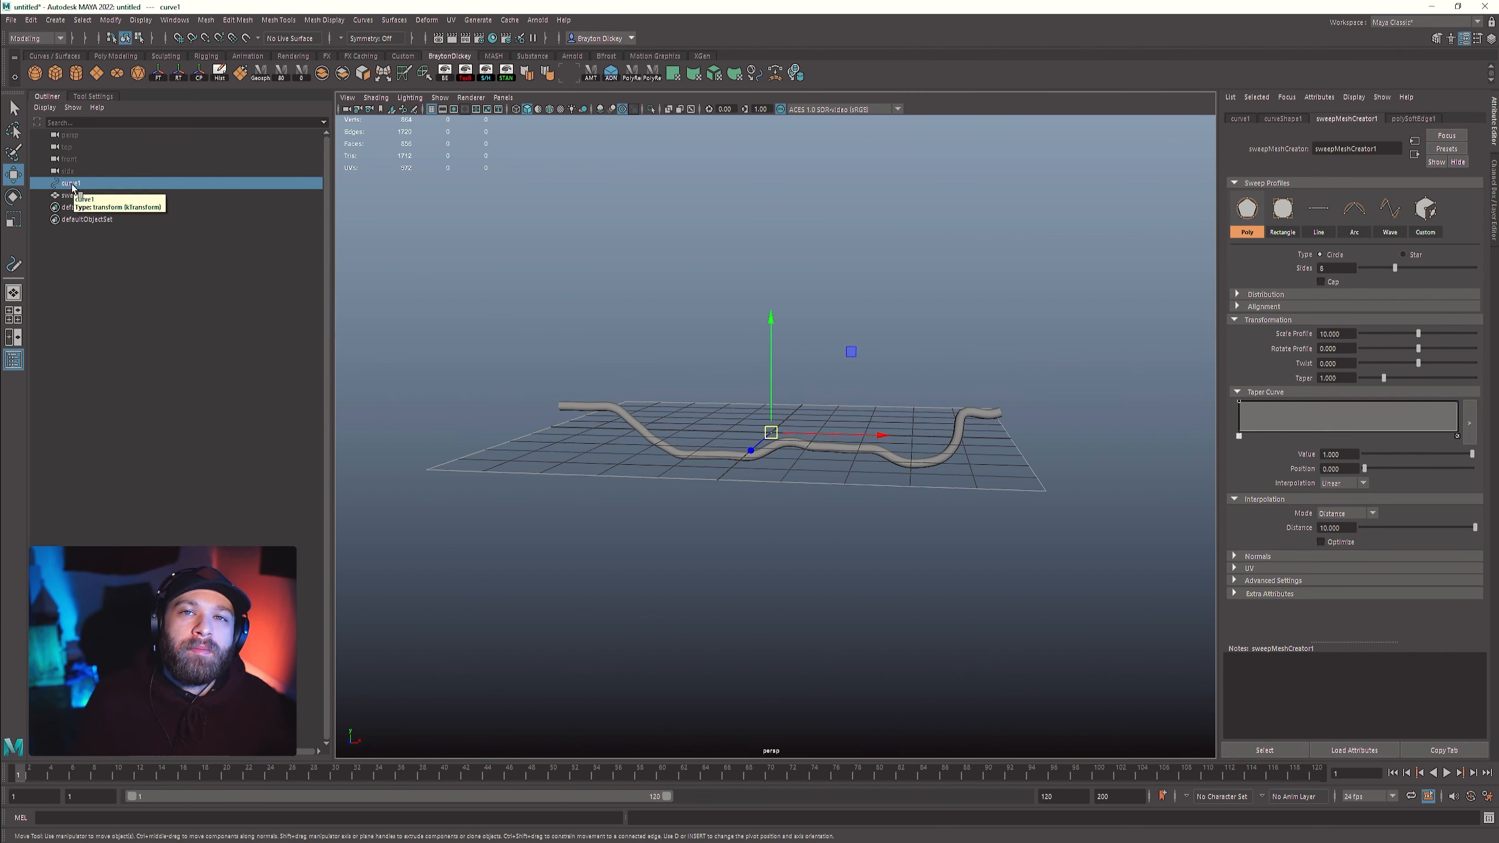
right_click_drag(616, 253, 568, 261)
scroll(787, 414, "up", 3)
right_click_drag(787, 414, 794, 419, "alt")
left_click_drag(756, 363, 833, 481)
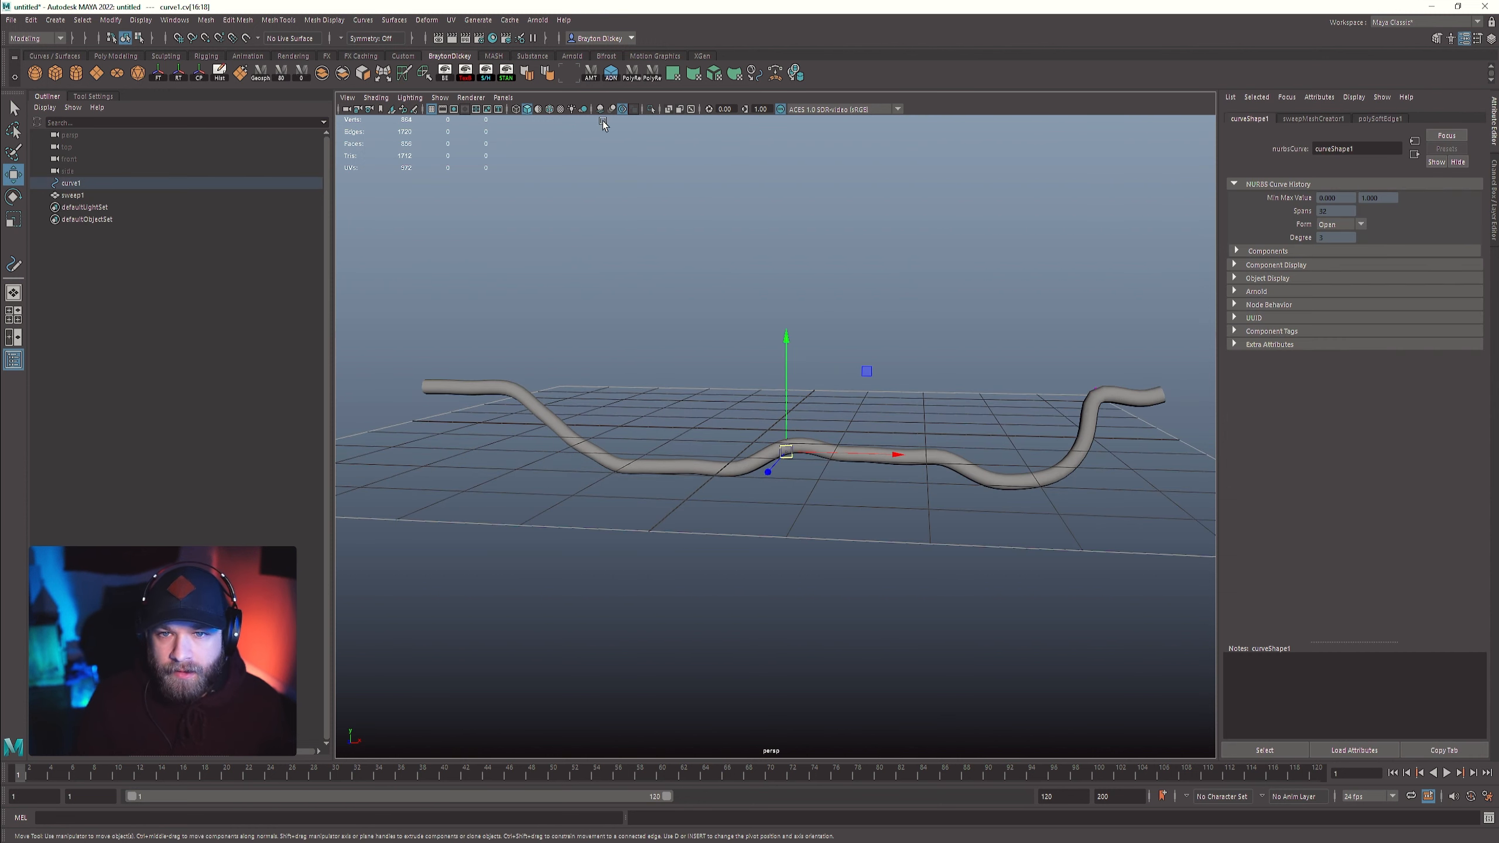
- Turn on X-Ray display, select a control vertex near the curve's middle, and undo a trial move of it upward
left_click(669, 110)
mouse_move(950, 455)
left_mouse_down("alt")
mouse_move(903, 428)
mouse_move(929, 435)
left_mouse_up("alt")
middle_click_drag(929, 435, 796, 381, "alt")
left_click_drag(796, 381, 798, 449, "alt")
middle_click_drag(798, 449, 779, 325, "alt")
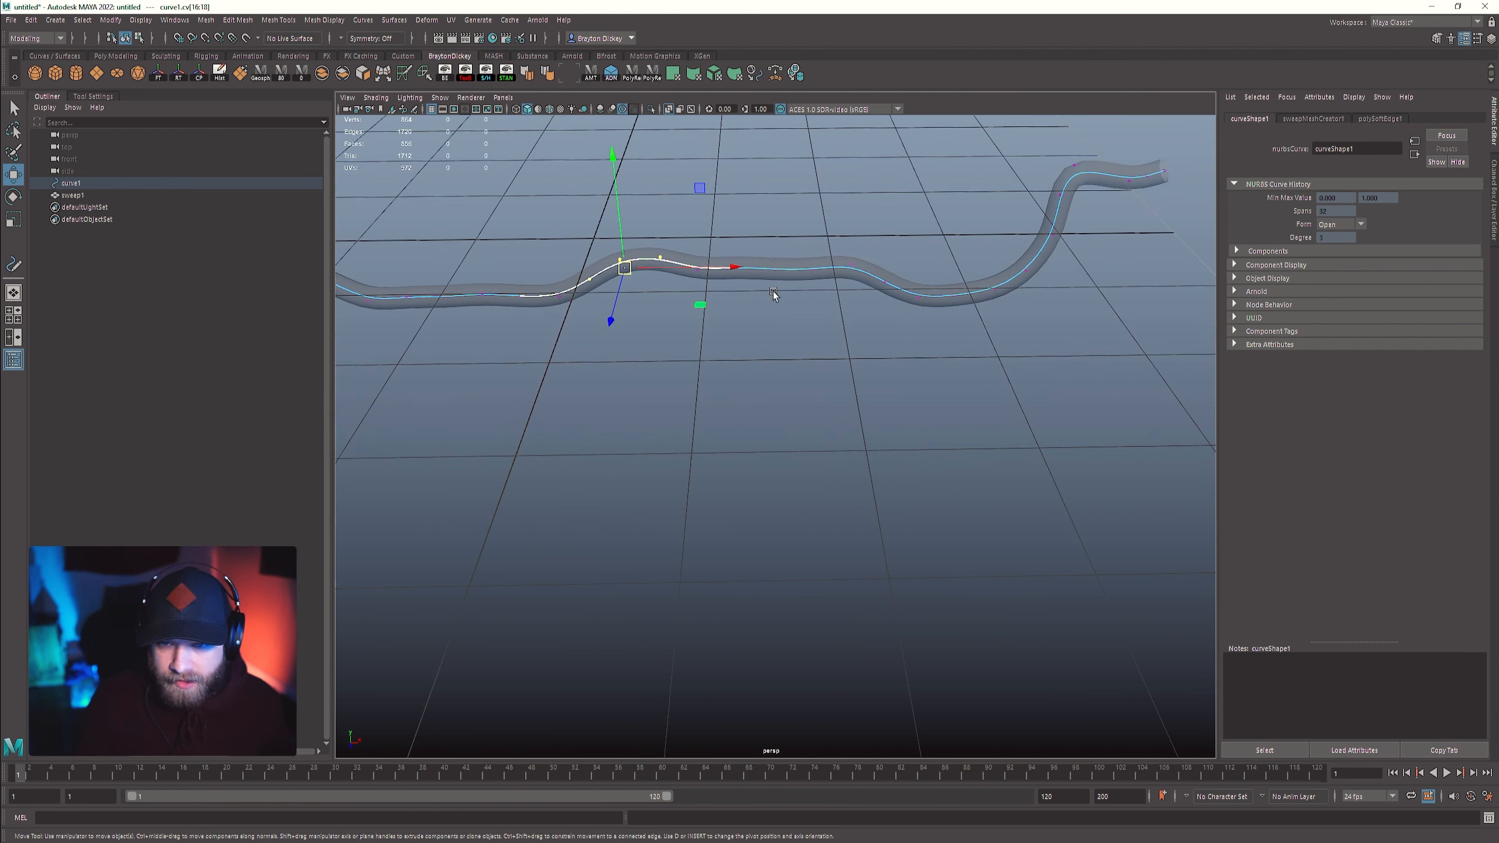
left_click_drag(768, 239, 794, 317)
middle_click_drag(794, 319, 831, 384, "alt")
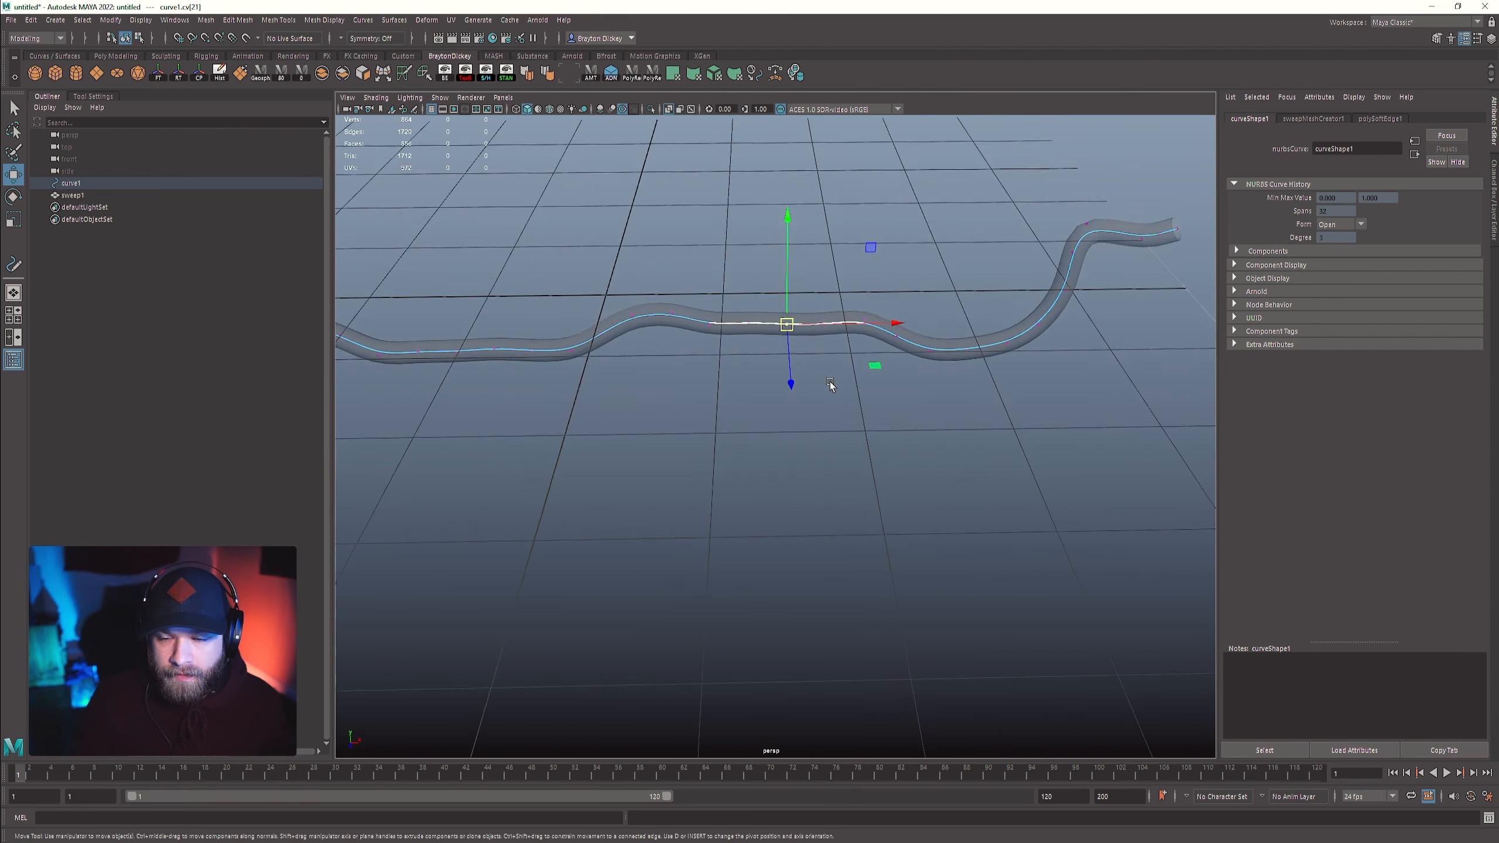
left_click_drag(829, 385, 837, 337, "alt")
key("ctrl+z")
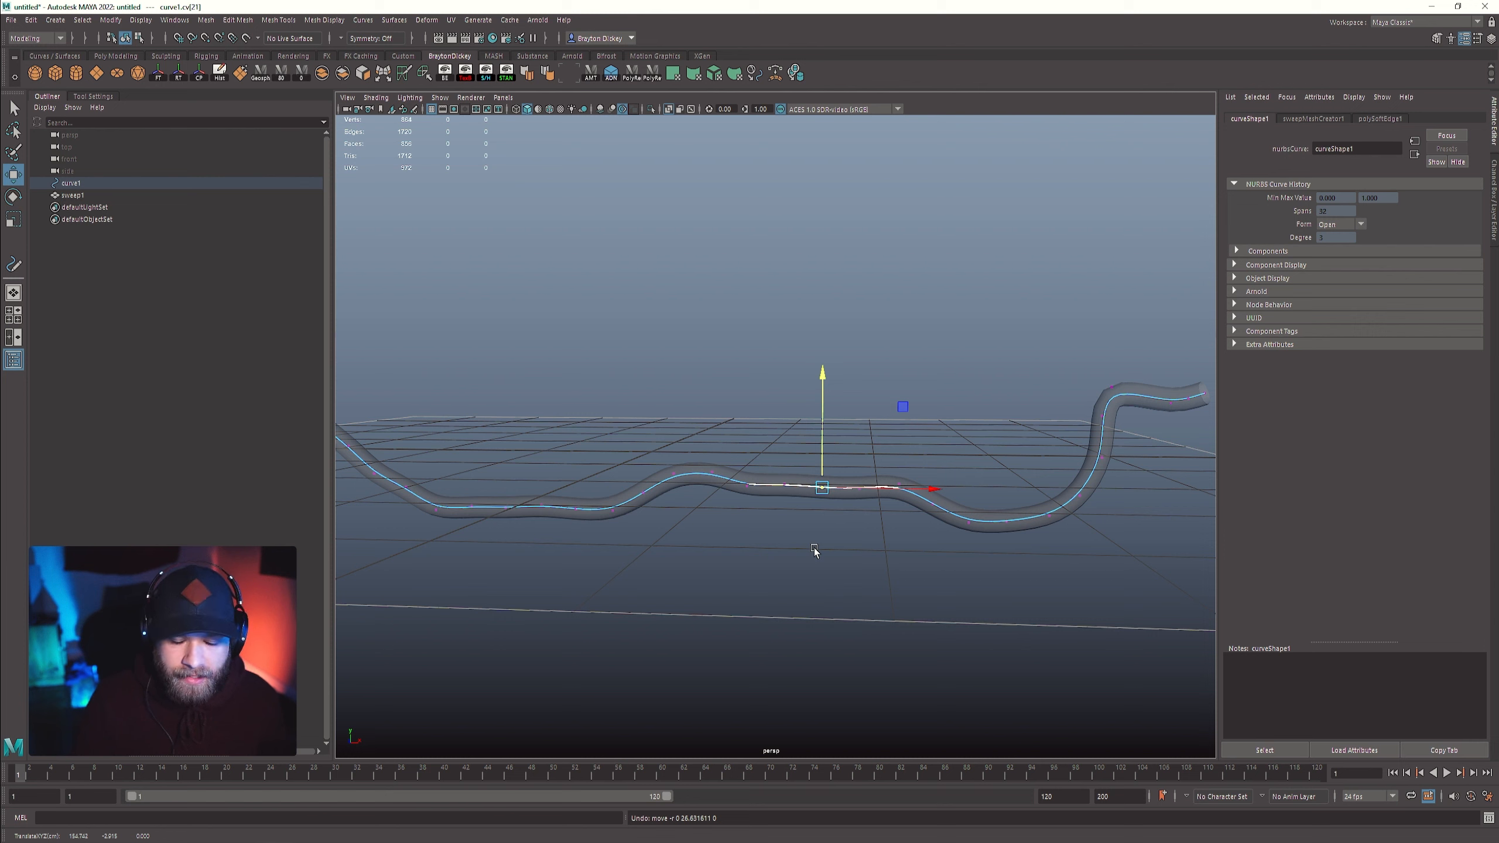
- Enable Soft Select and widen its falloff radius to cover the curve's middle section
key("b")
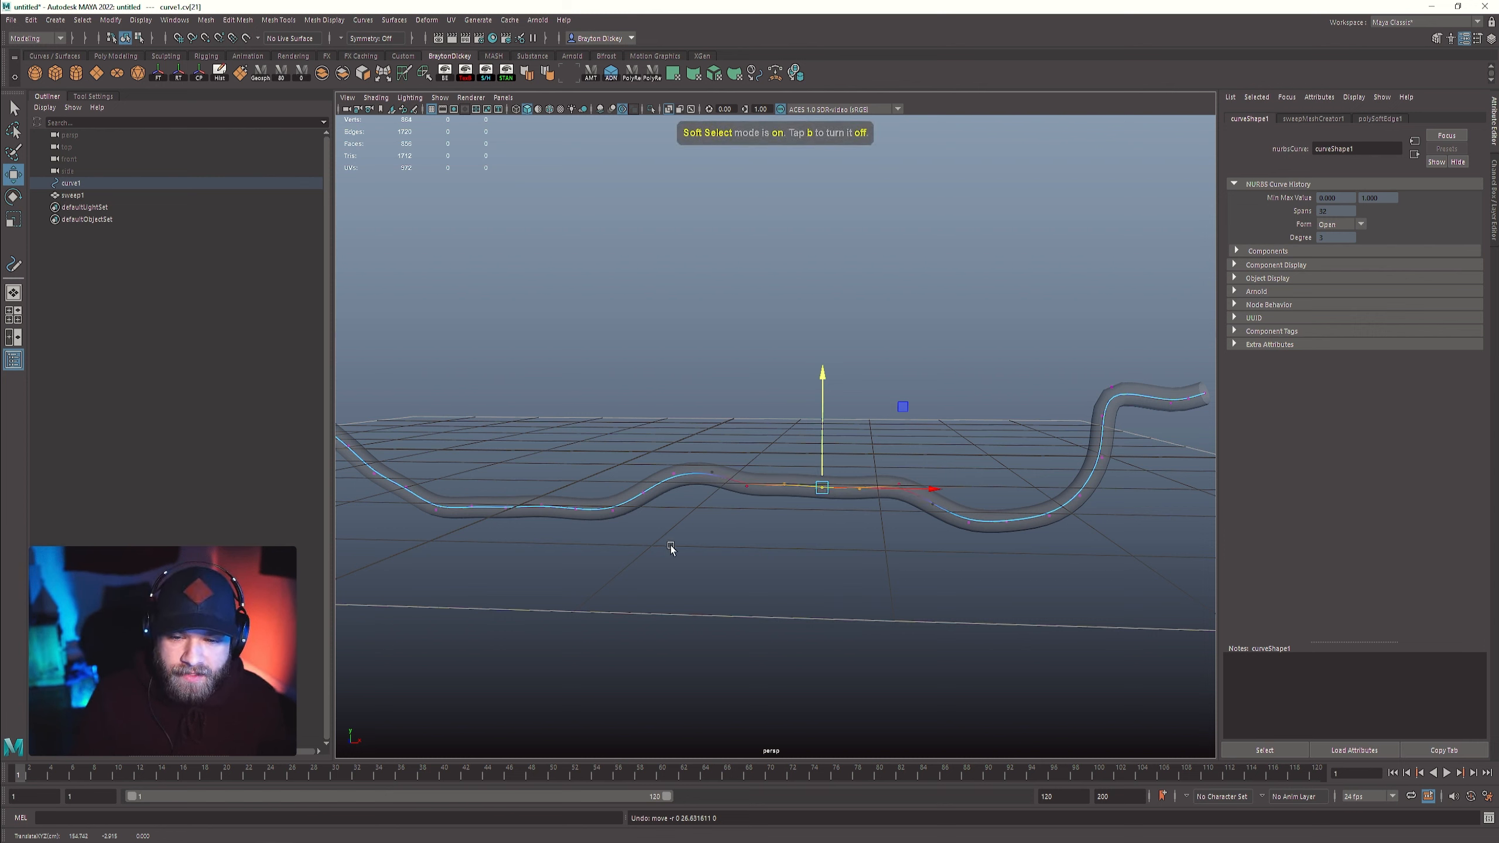
left_click_drag(631, 408, 730, 463)
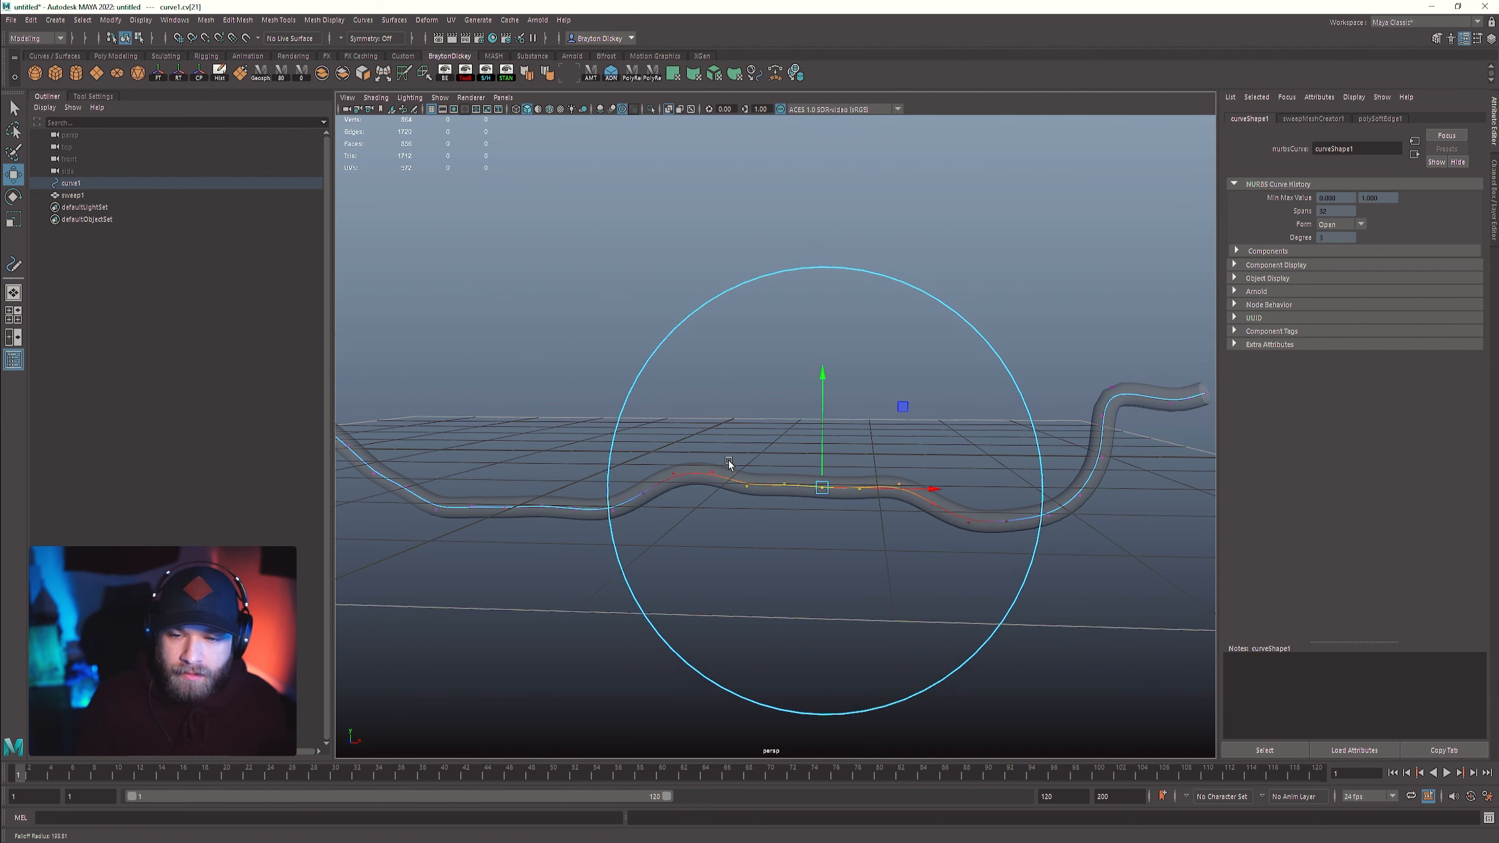
scroll(816, 473, "down", 4)
scroll(817, 474, "up", 3)
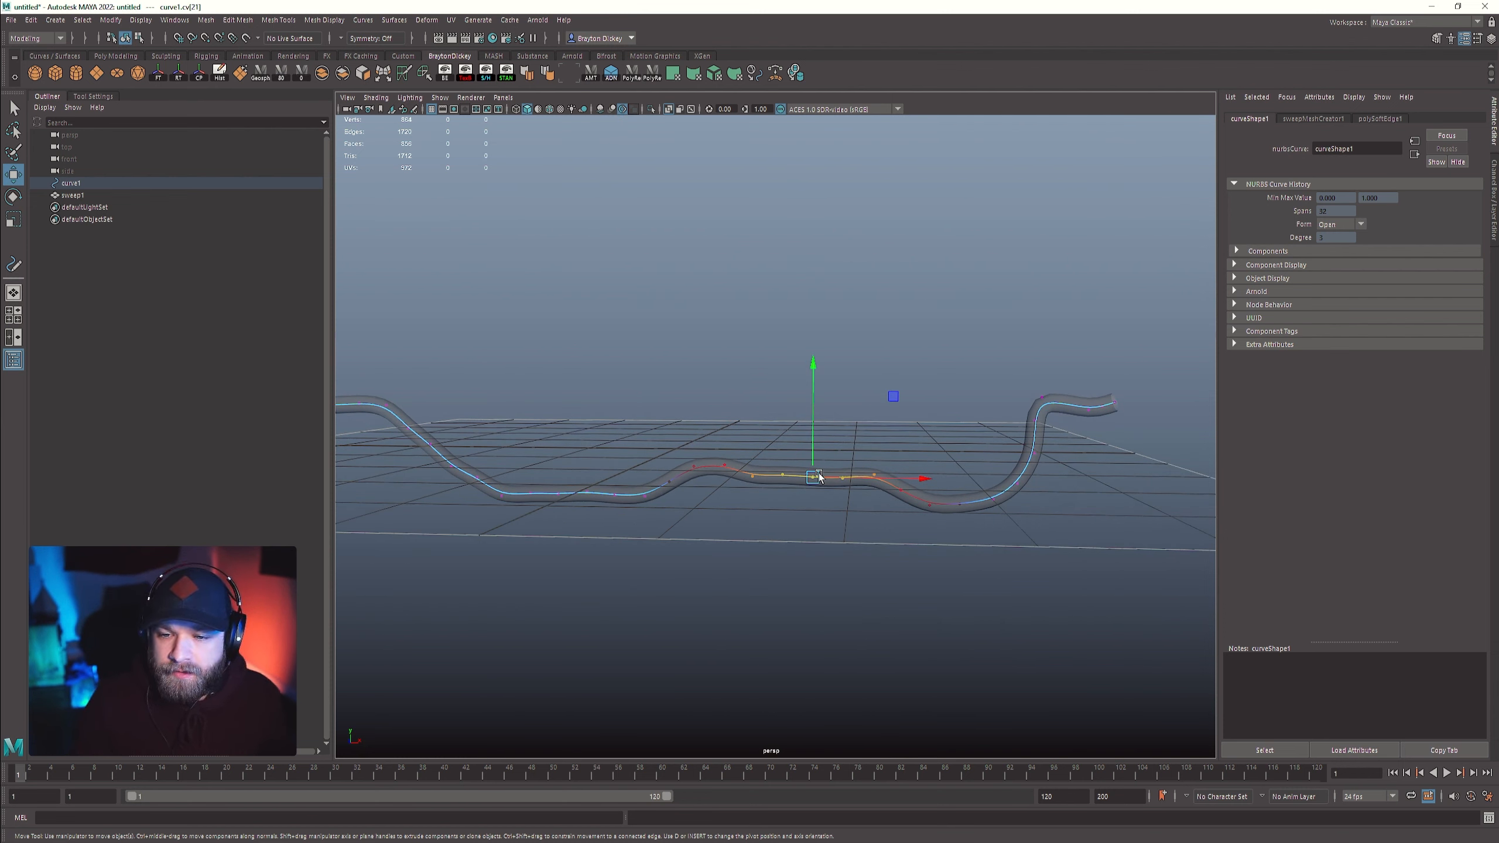
- Raise the selected control vertex to form a tall, smooth hump in the middle of the curve
left_click_drag(984, 480, 886, 451, "alt")
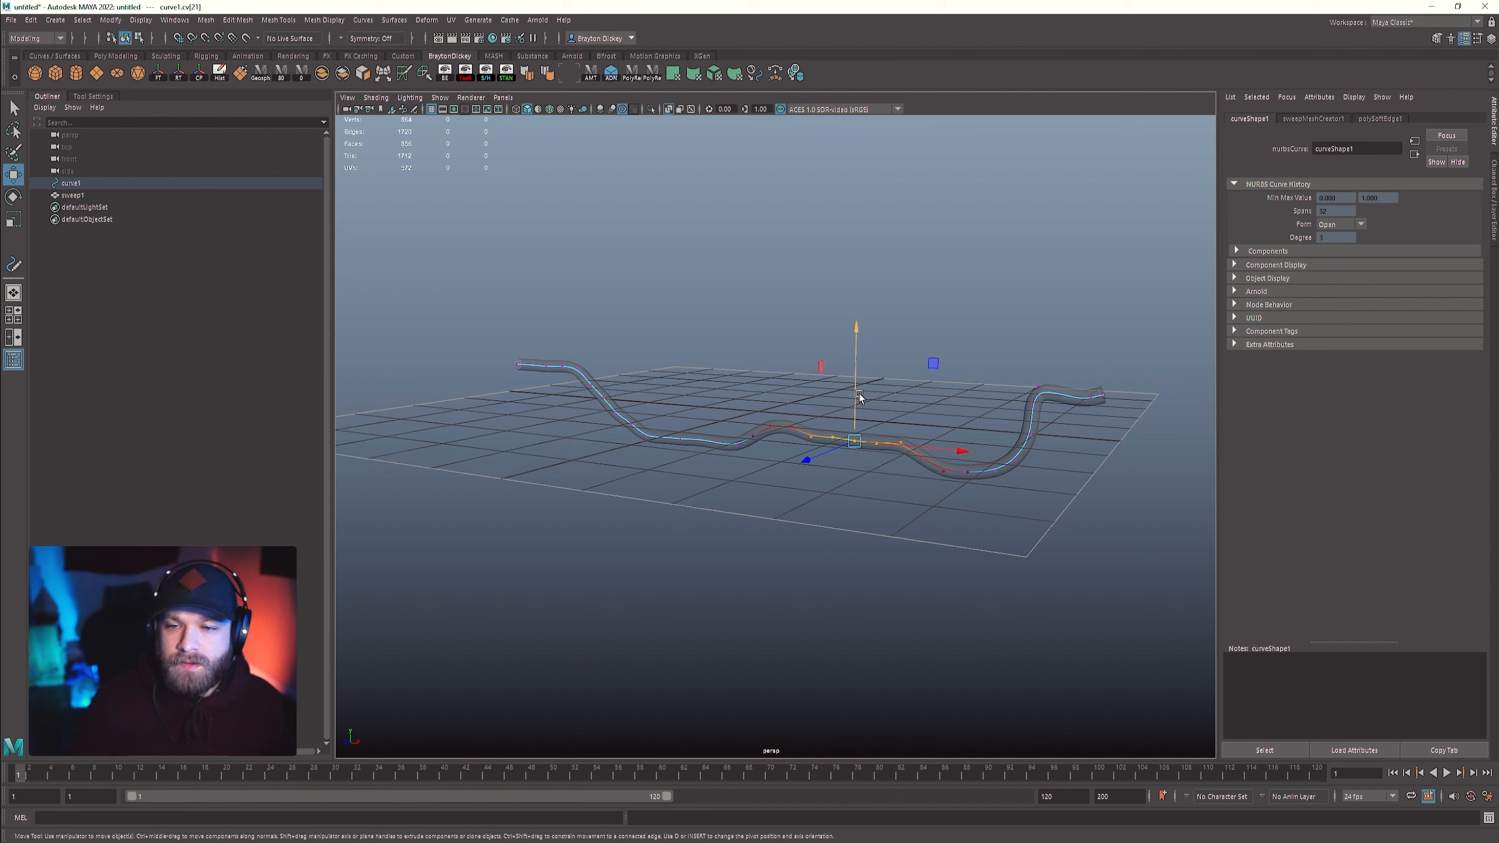
left_click_drag(857, 397, 861, 307)
left_click_drag(858, 410, 874, 412, "alt")
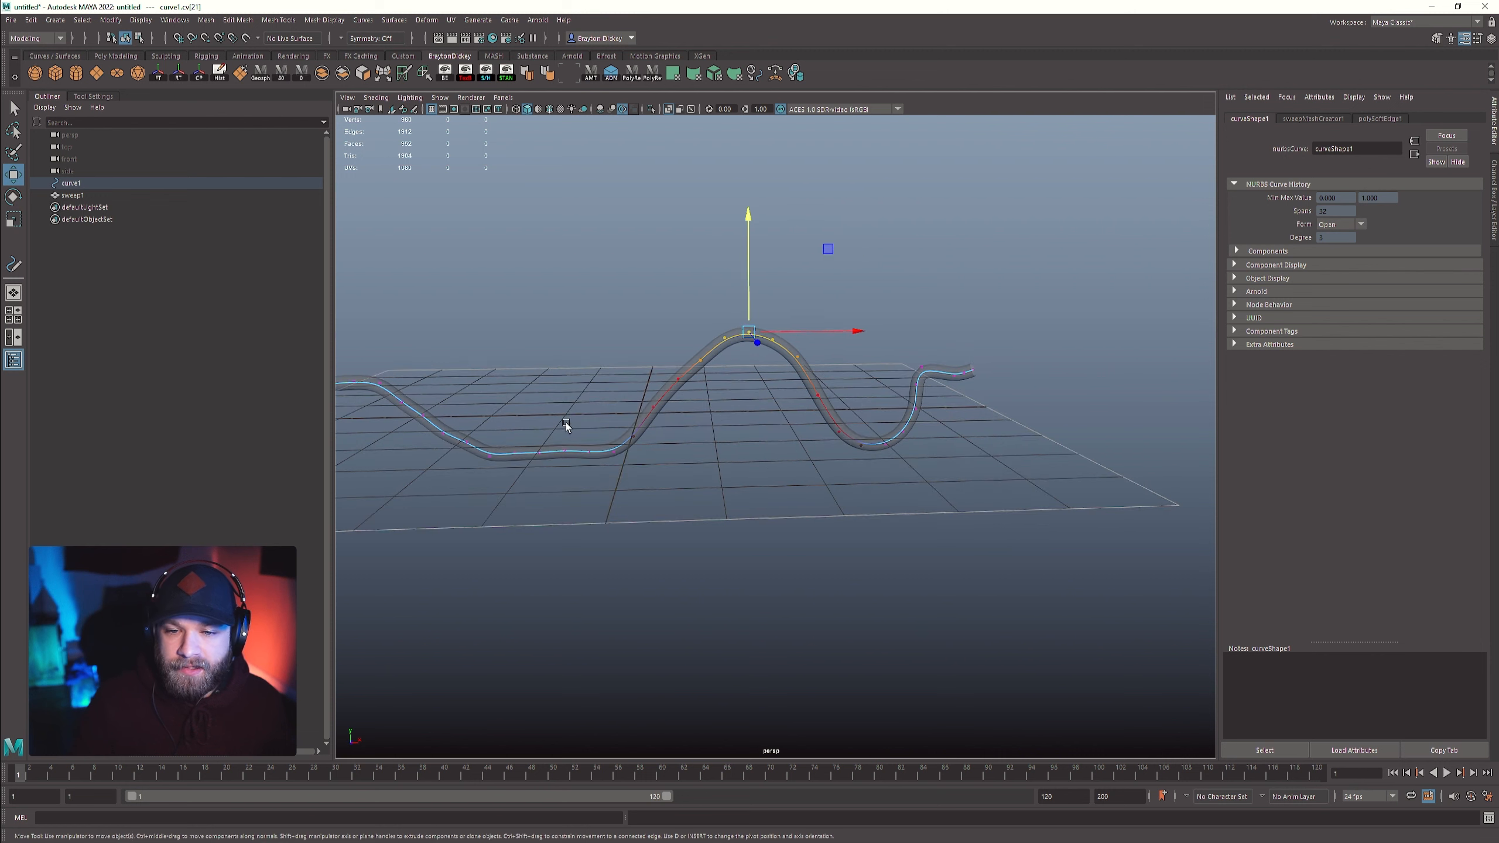
- Select a control vertex on the low stretch beside the hump and raise it with soft selection
left_click_drag(566, 425, 606, 465)
middle_click_drag(705, 508, 699, 471)
left_click_drag(699, 471, 768, 566, "alt")
middle_click_drag(769, 566, 891, 528, "alt")
left_click_drag(891, 529, 948, 519, "alt")
- Reposition further control vertices along the curve's low stretch with soft selection to vary its bends
left_click_drag(822, 466, 893, 479)
left_click_drag(893, 479, 896, 579, "alt")
left_click_drag(855, 517, 817, 514)
middle_click_drag(817, 513, 867, 585, "alt")
scroll(662, 465, "up", 5)
left_click_drag(662, 465, 701, 546)
scroll(709, 522, "up", 2)
scroll(706, 564, "down", 6)
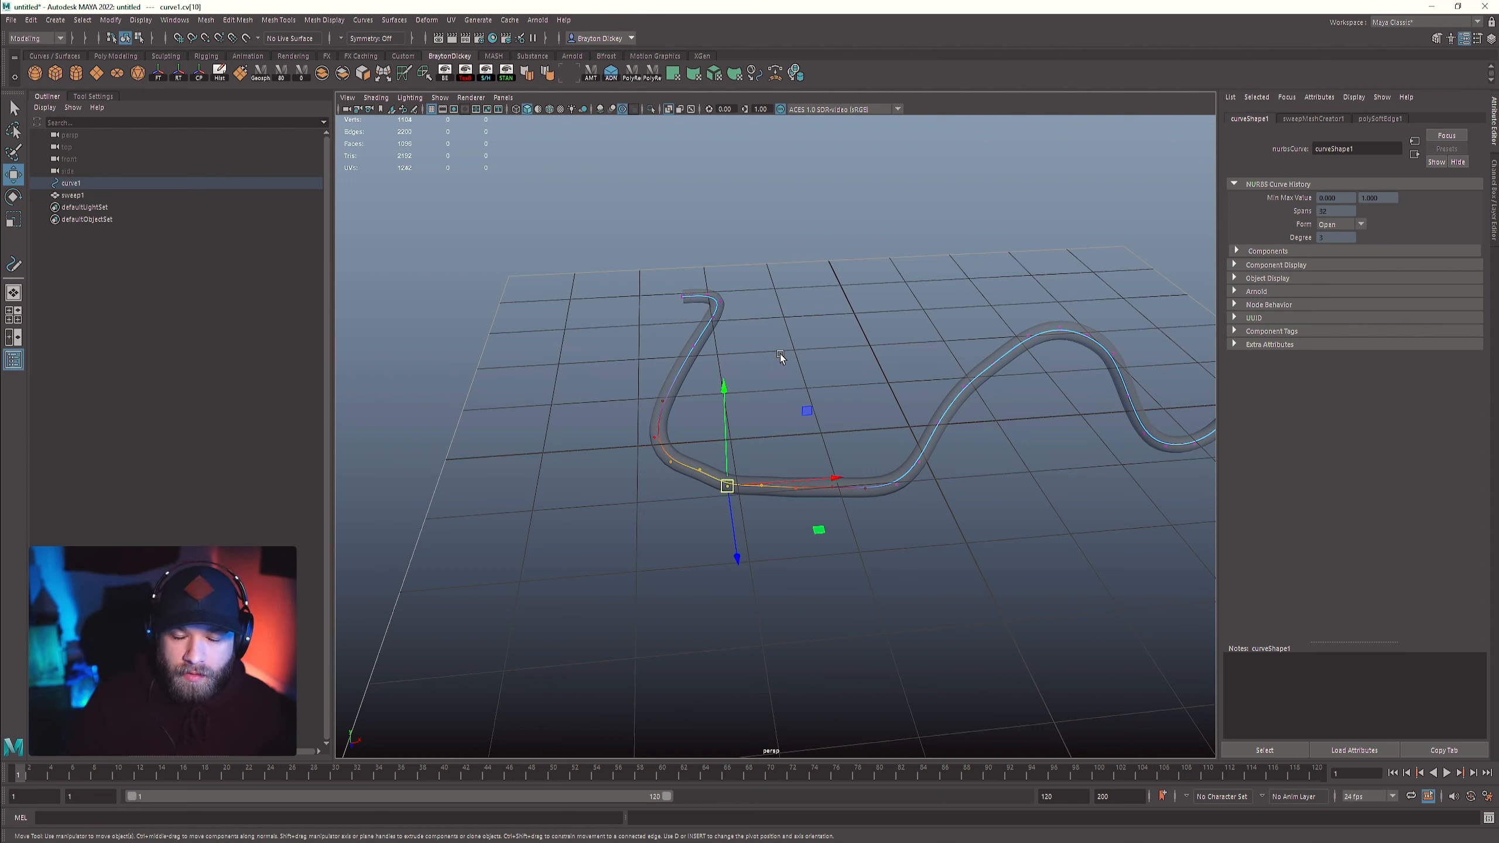
- Select the control vertex at the hump's crest and pull it sideways with soft selection
scroll(779, 342, "down", 1)
scroll(773, 348, "up", 1)
middle_click_drag(859, 354, 810, 349, "alt")
scroll(926, 365, "down", 1)
middle_click_drag(926, 364, 788, 392, "alt")
scroll(788, 393, "up", 3)
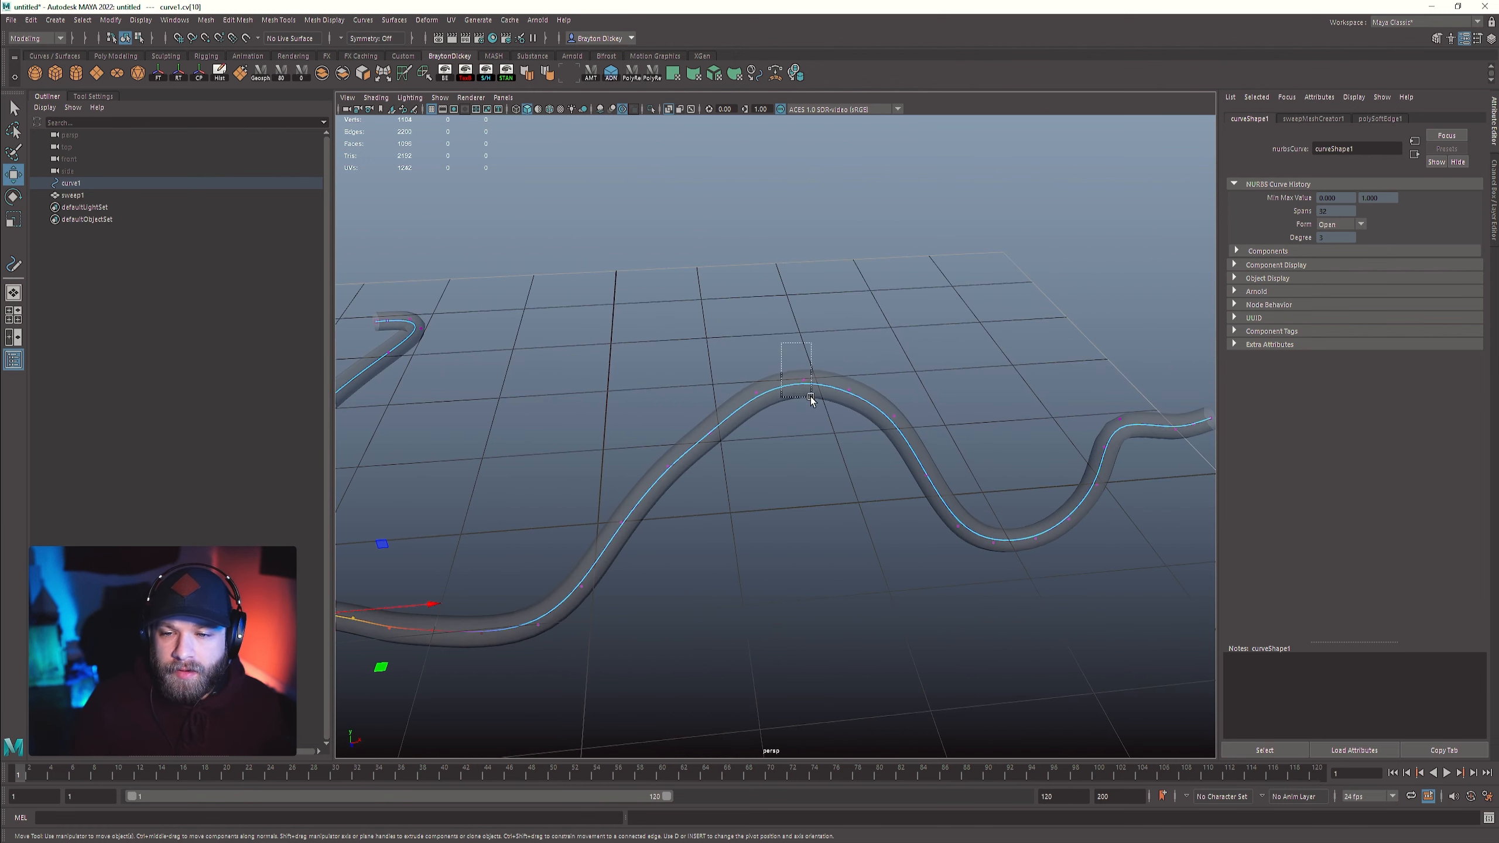
left_click_drag(781, 343, 811, 397)
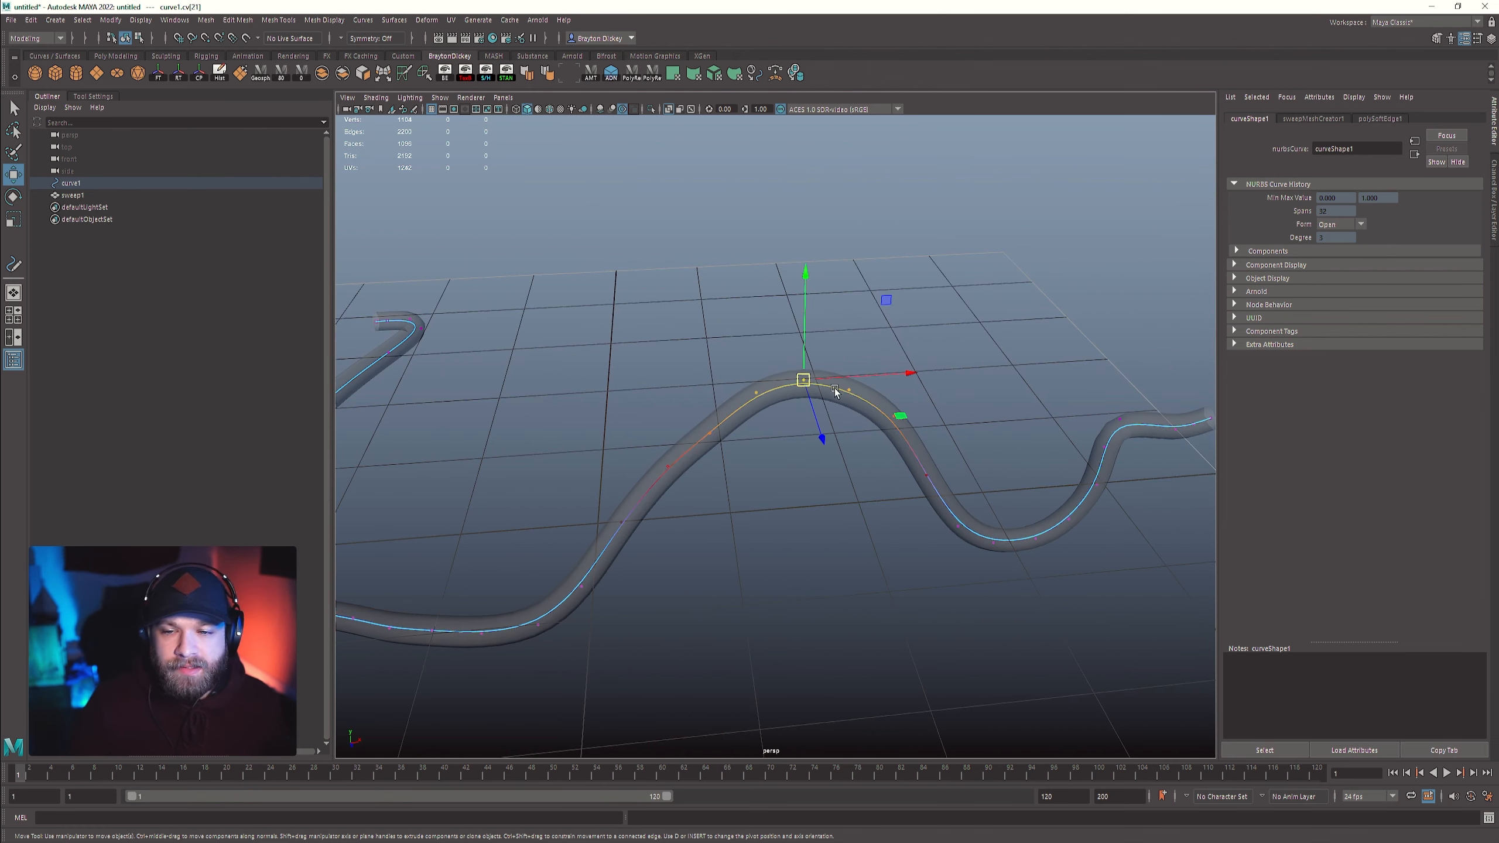
scroll(811, 400, "down", 5)
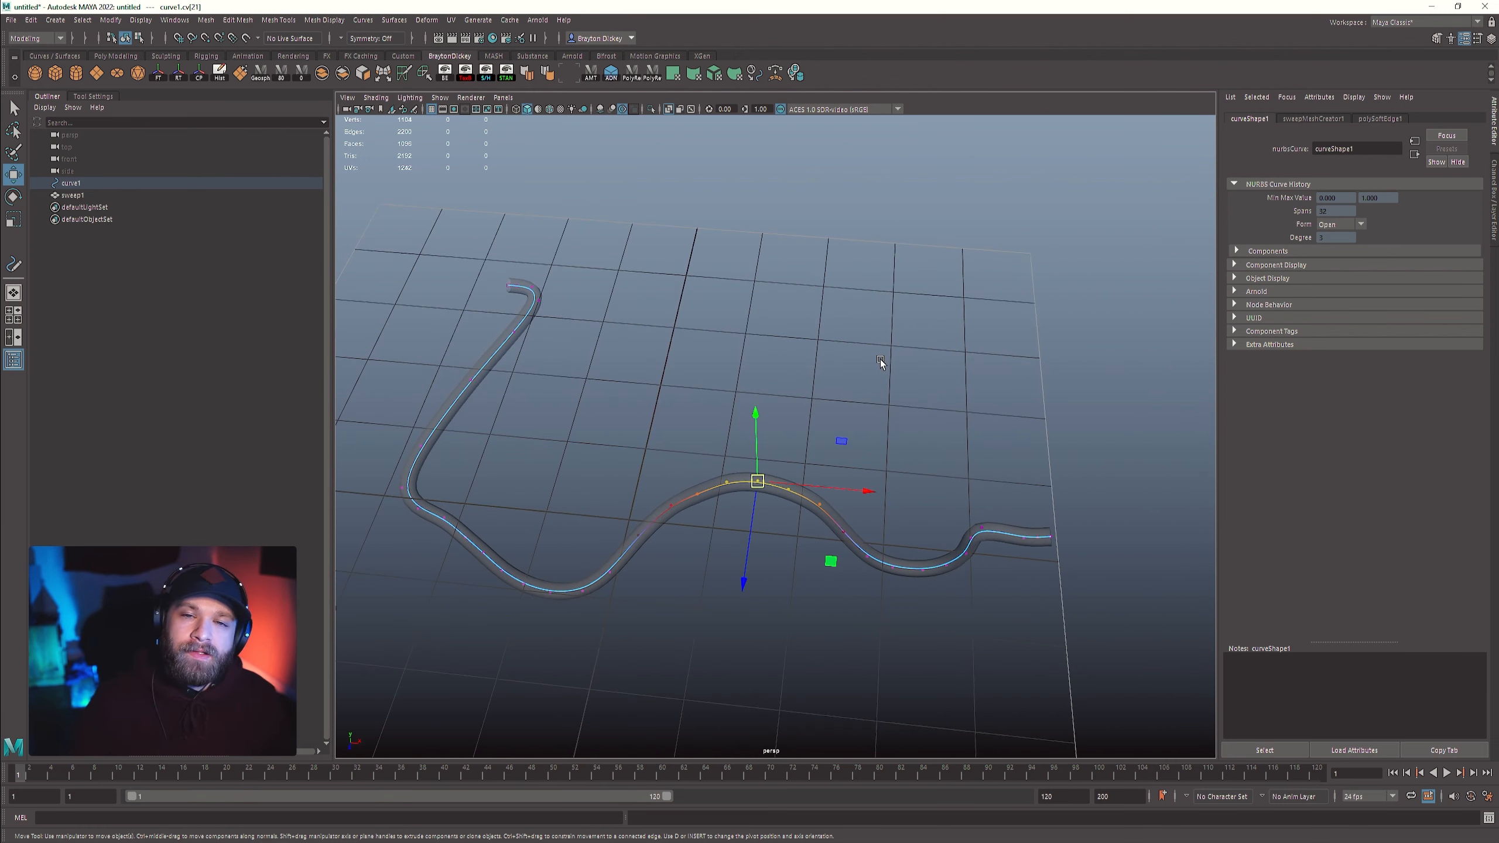
left_click_drag(910, 370, 770, 425, "alt")
key("f")
scroll(818, 438, "down", 6)
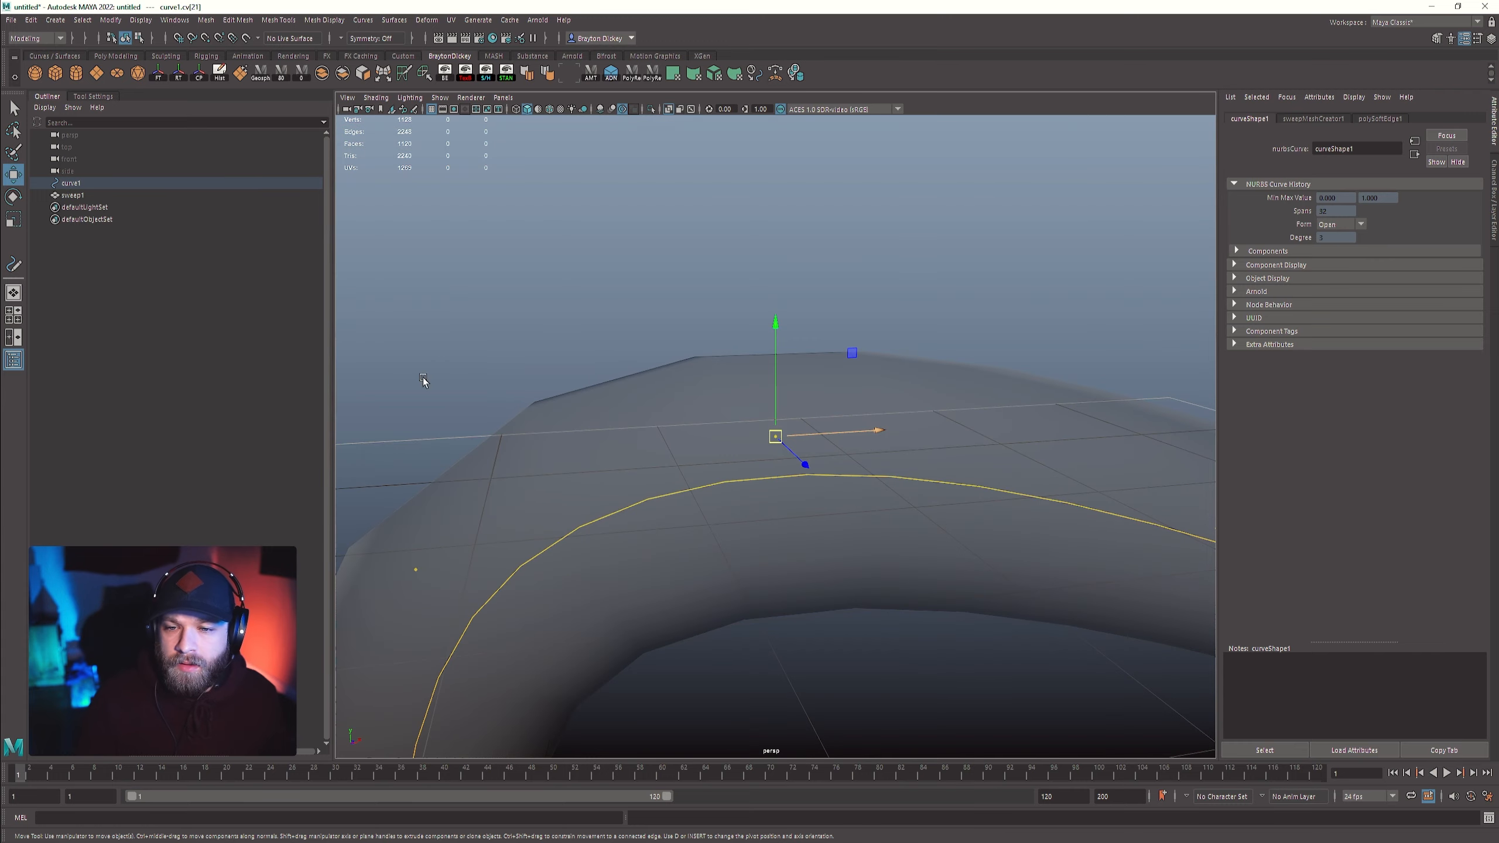
- Return to object mode and select the sweep mesh to view its updated wireframe
right_click_drag(718, 531, 767, 499)
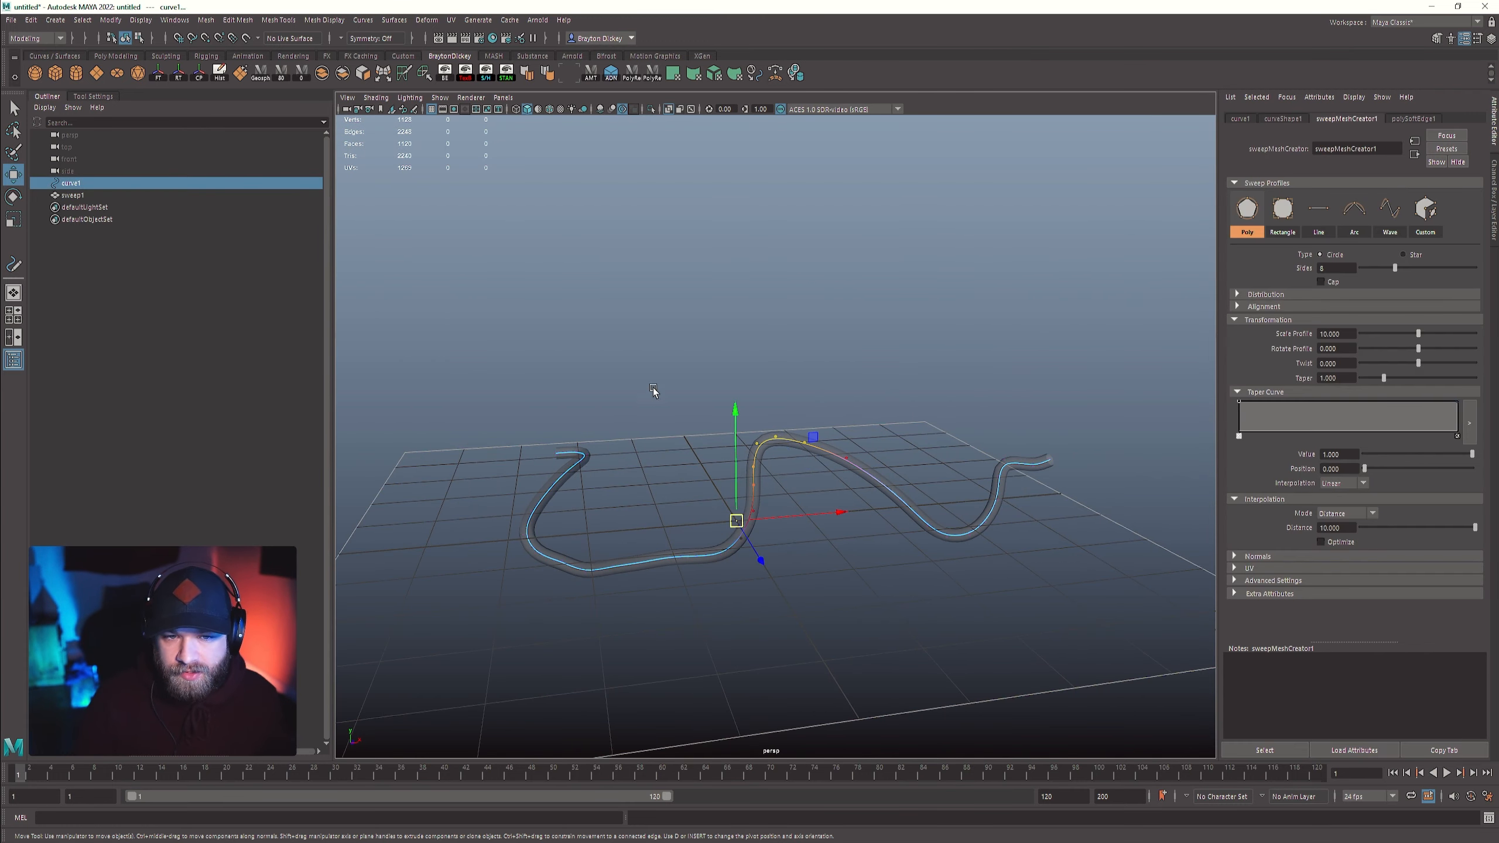
left_click(708, 438)
left_click_drag(790, 467, 742, 456, "alt")
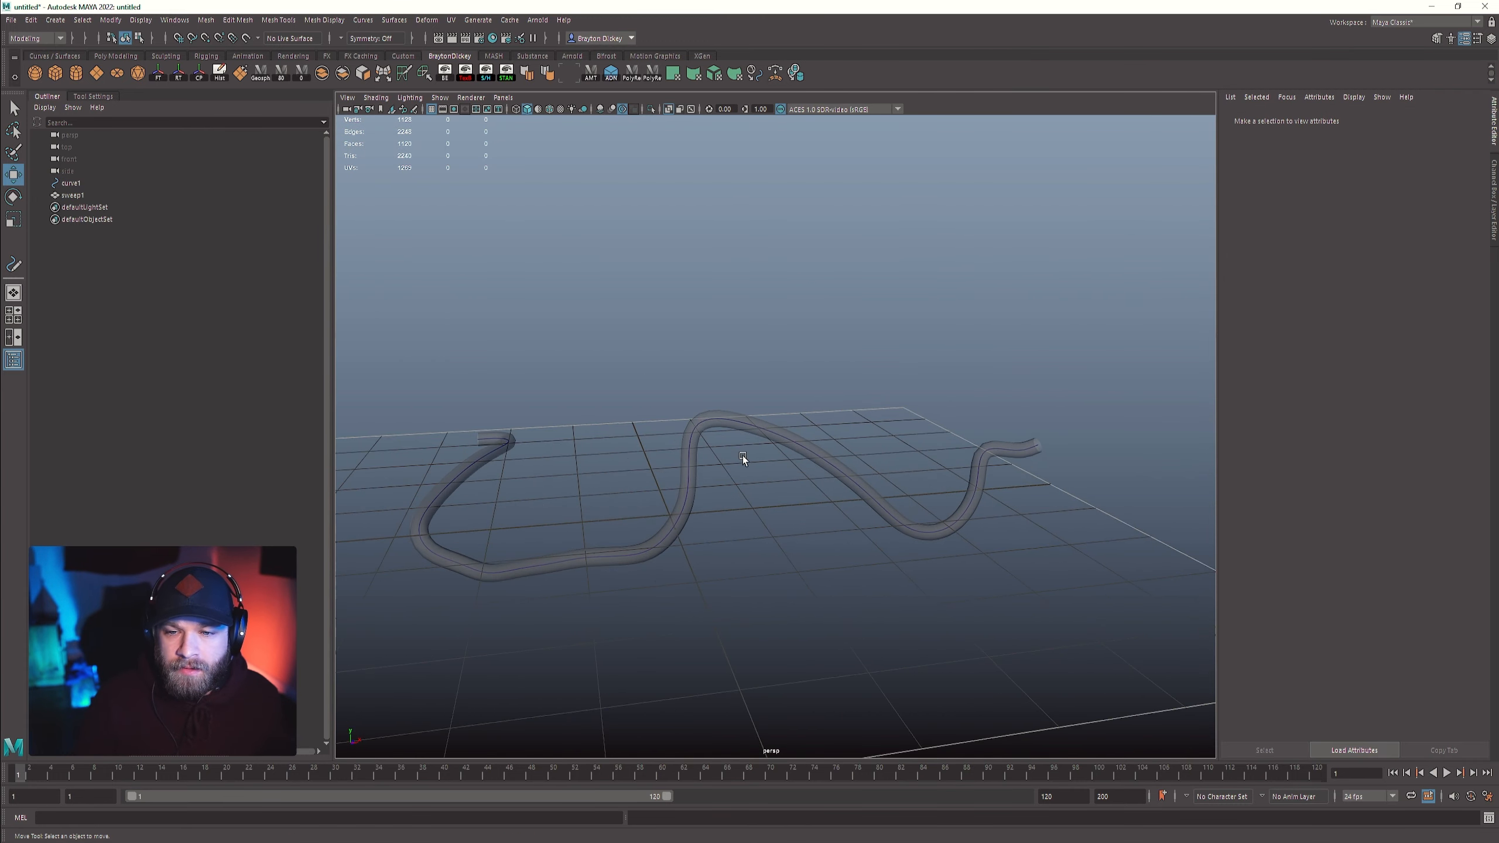
left_click(698, 424)
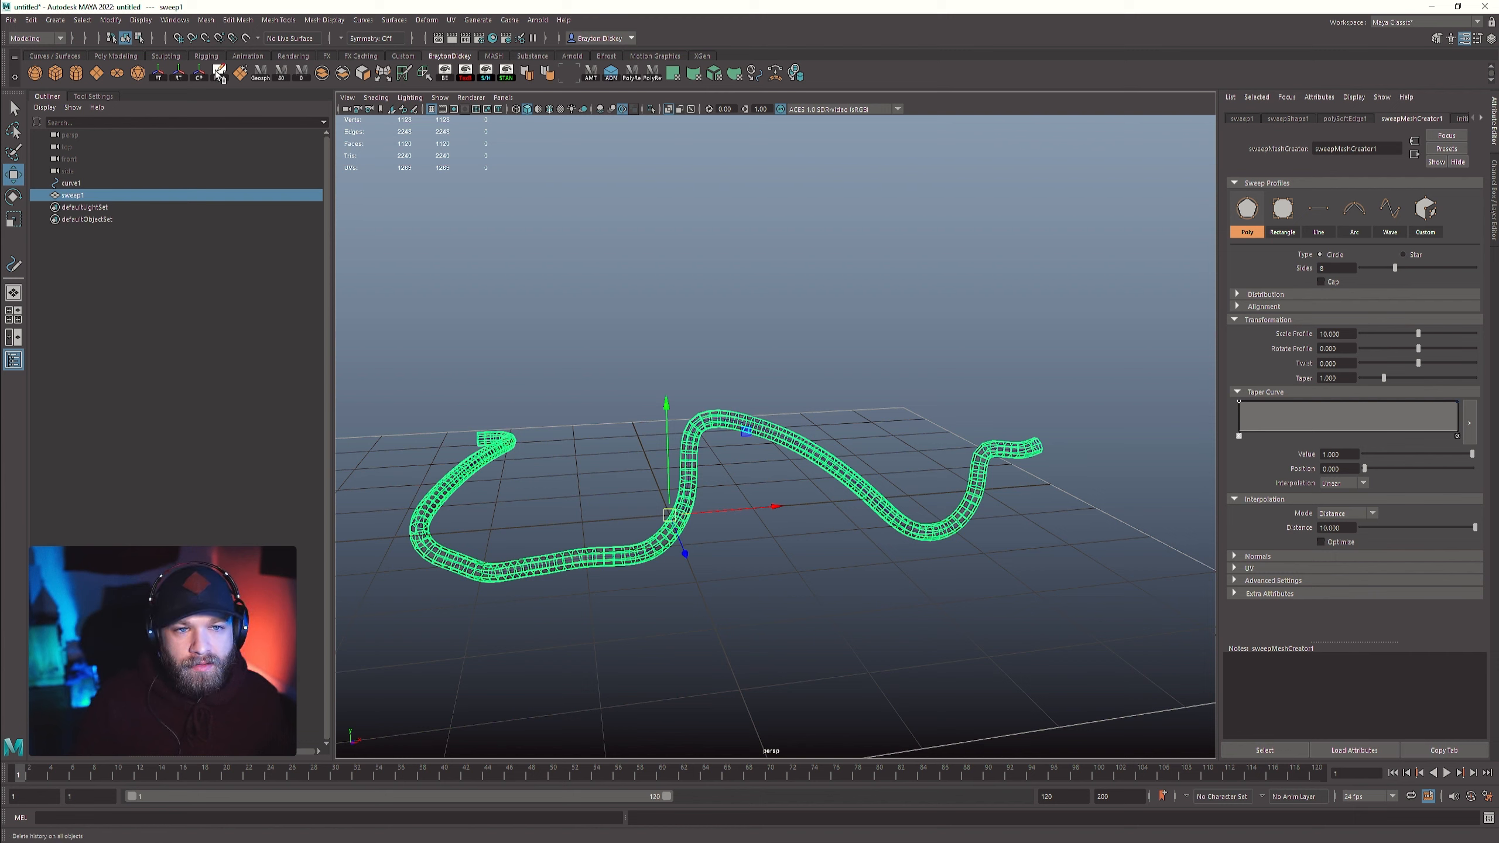
left_click_drag(1056, 328, 731, 356, "alt")
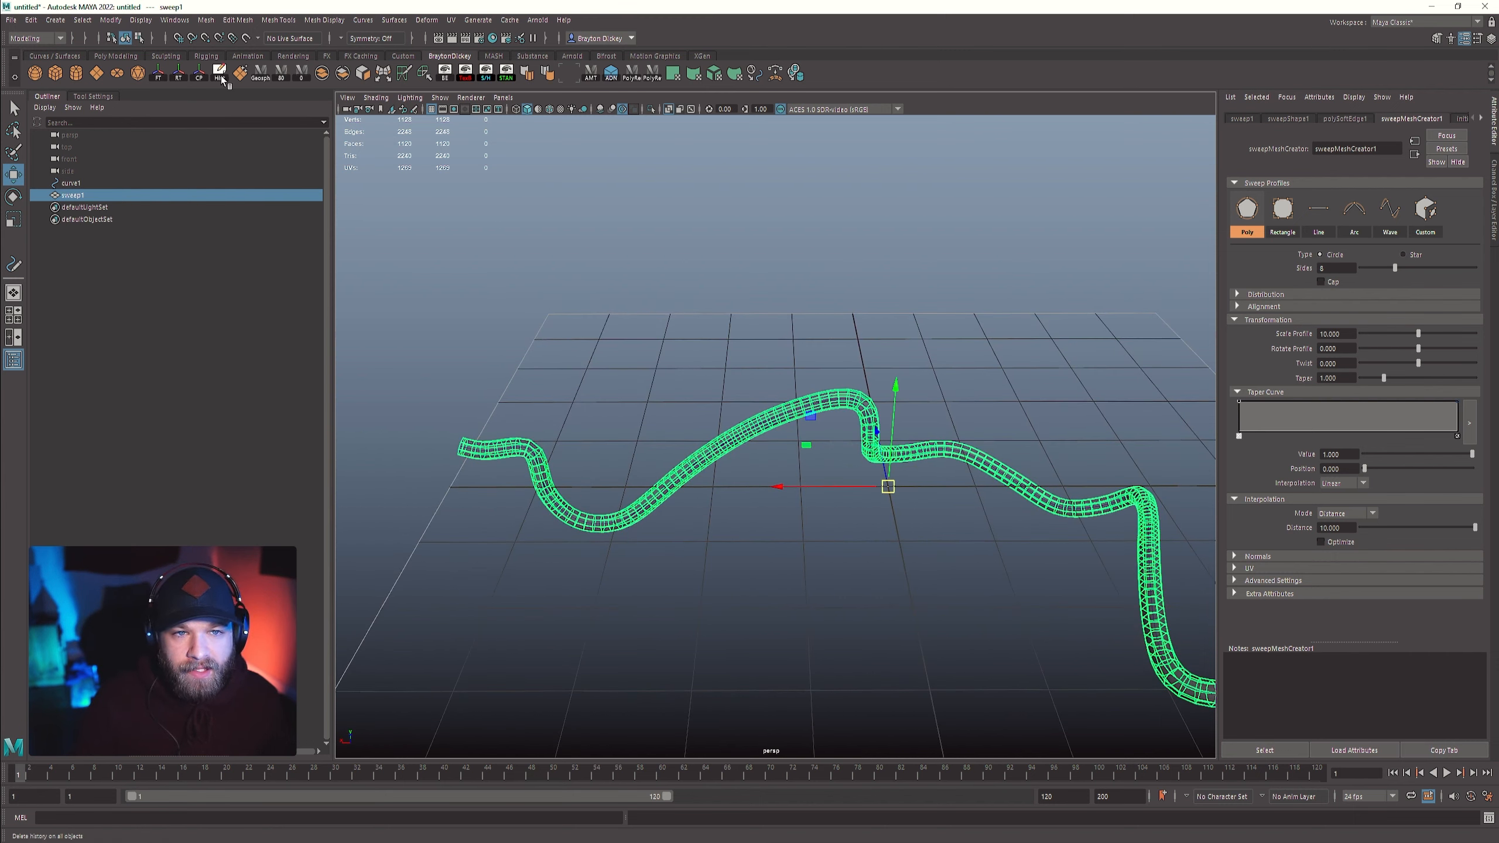
- Delete the sweep mesh's history and try moving control vertices of curve1 to test the link
left_click(221, 77)
left_click(82, 184)
right_click_drag(899, 242, 834, 244)
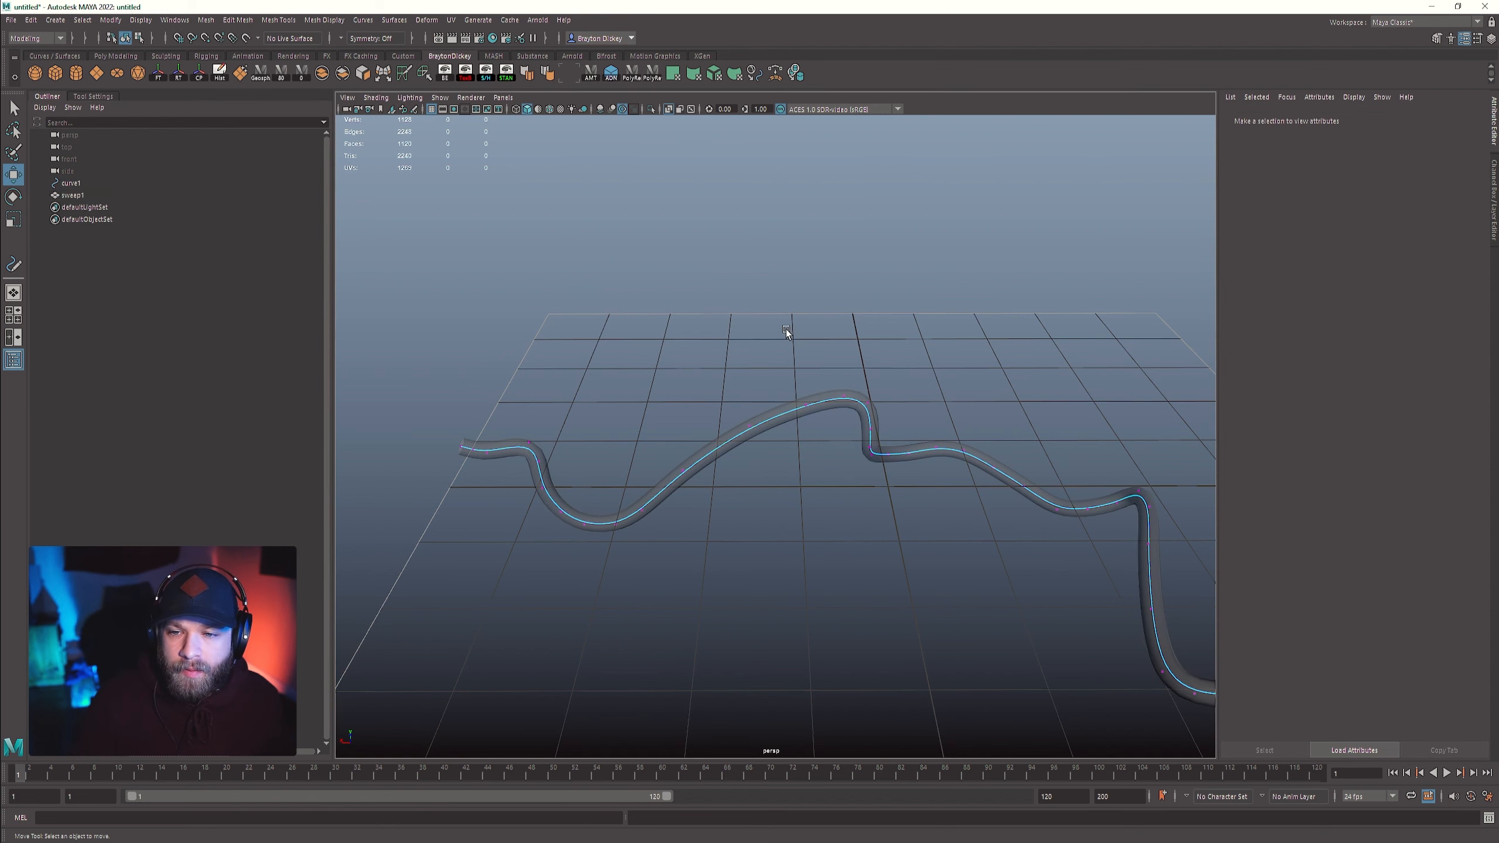
left_click_drag(785, 330, 776, 523)
left_click_drag(809, 600, 746, 557, "alt")
- Undo the test edit on curve1 and the history deletion on the sweep mesh
key("ctrl+z")
key("ctrl+z")
key("ctrl+z")
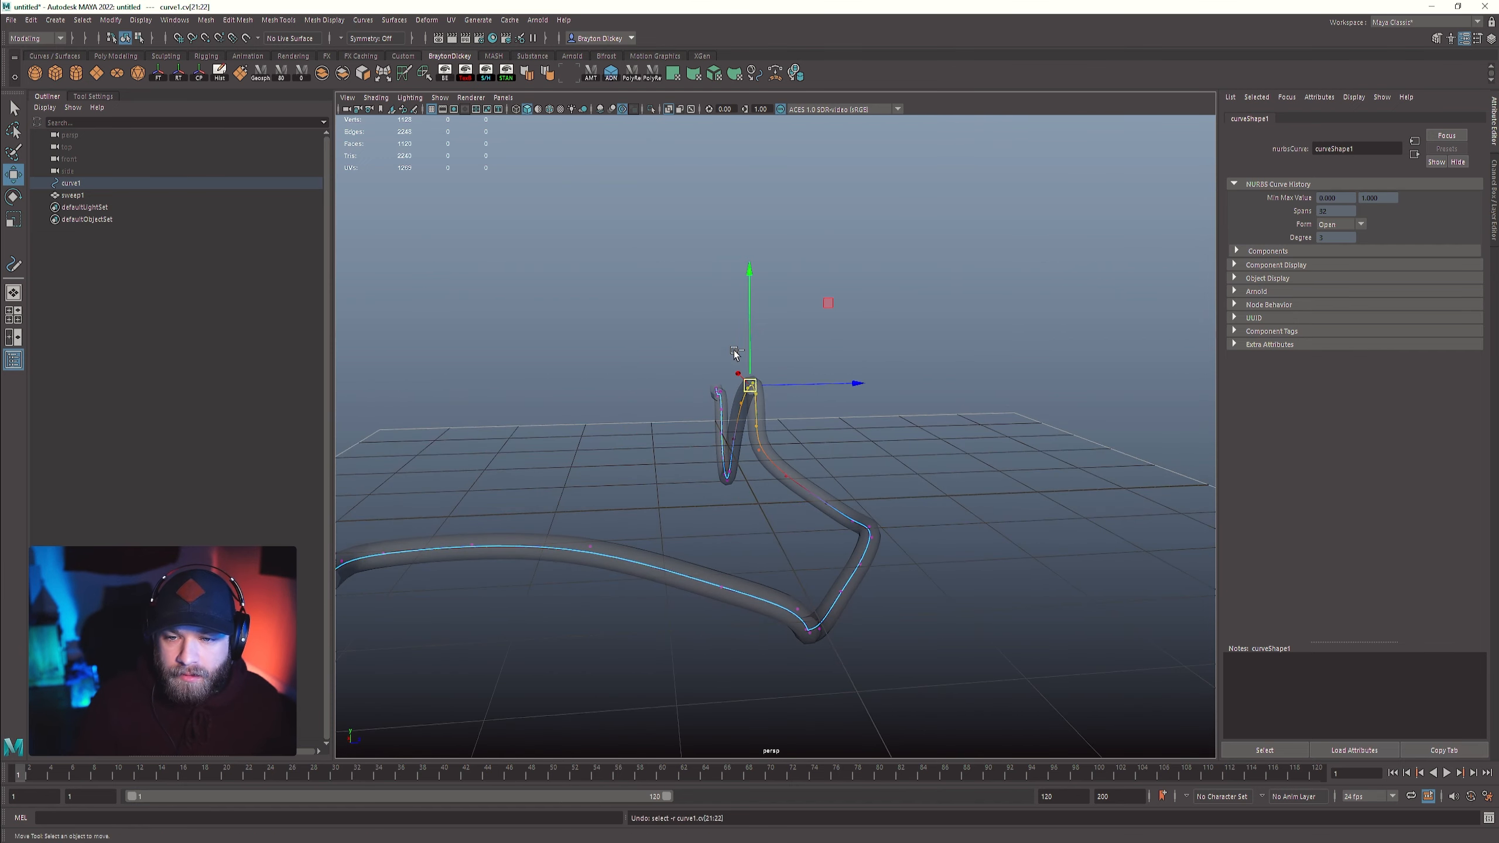
left_click(742, 347)
scroll(773, 321, "up", 3)
right_click_drag(715, 345, 774, 325)
scroll(820, 295, "down", 3)
left_click_drag(854, 369, 787, 377, "alt")
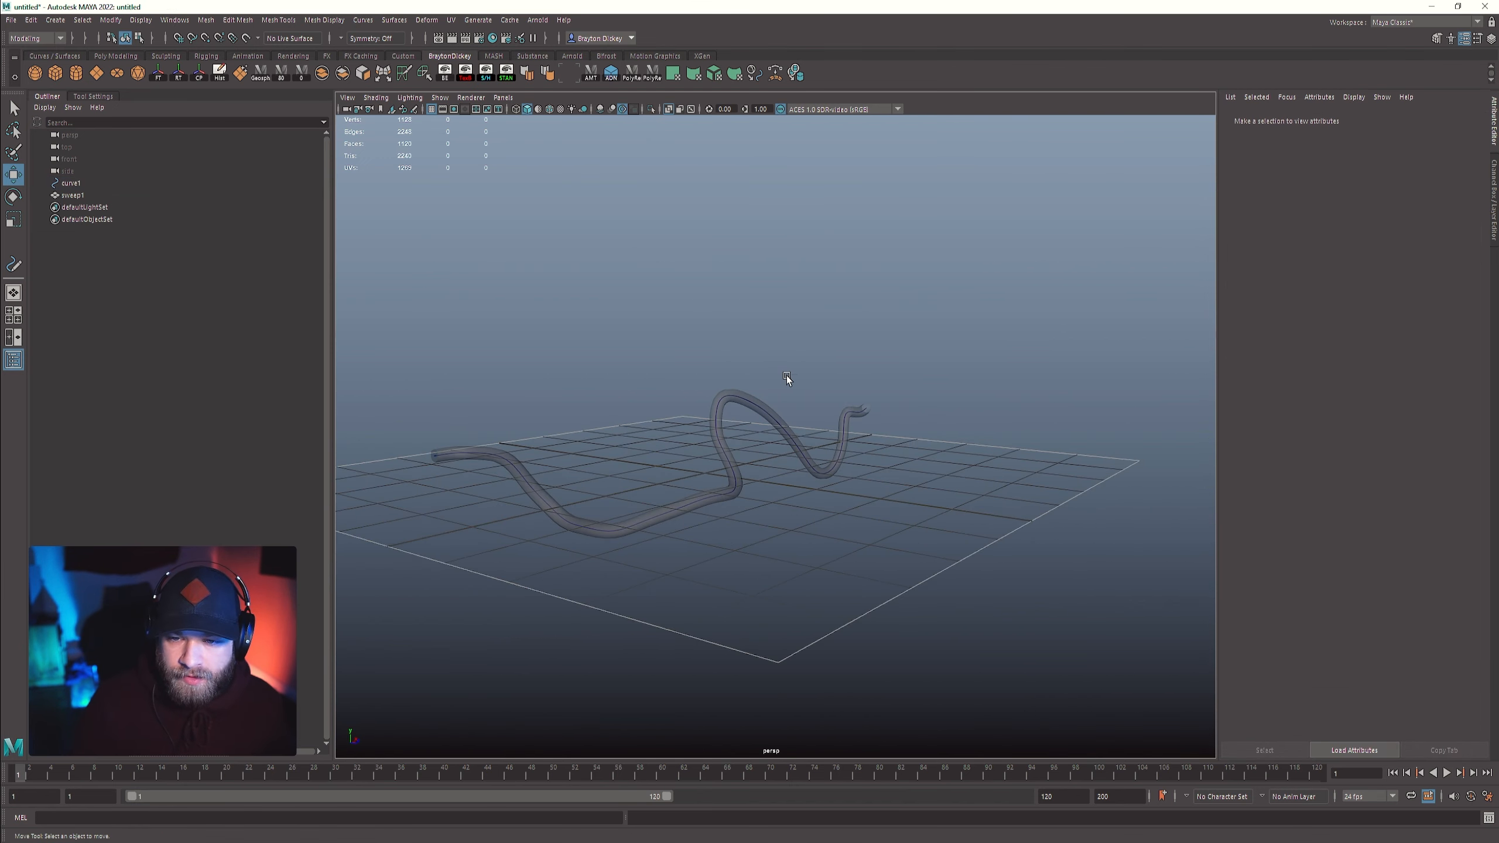
key("ctrl+z")
key("ctrl+z")
key("ctrl+z")
key("ctrl+z")
- Select the control vertices around the hump and scale them with soft selection
left_click_drag(754, 436, 863, 505)
key("r")
middle_click_drag(863, 506, 738, 548)
left_click_drag(738, 548, 776, 420, "alt")
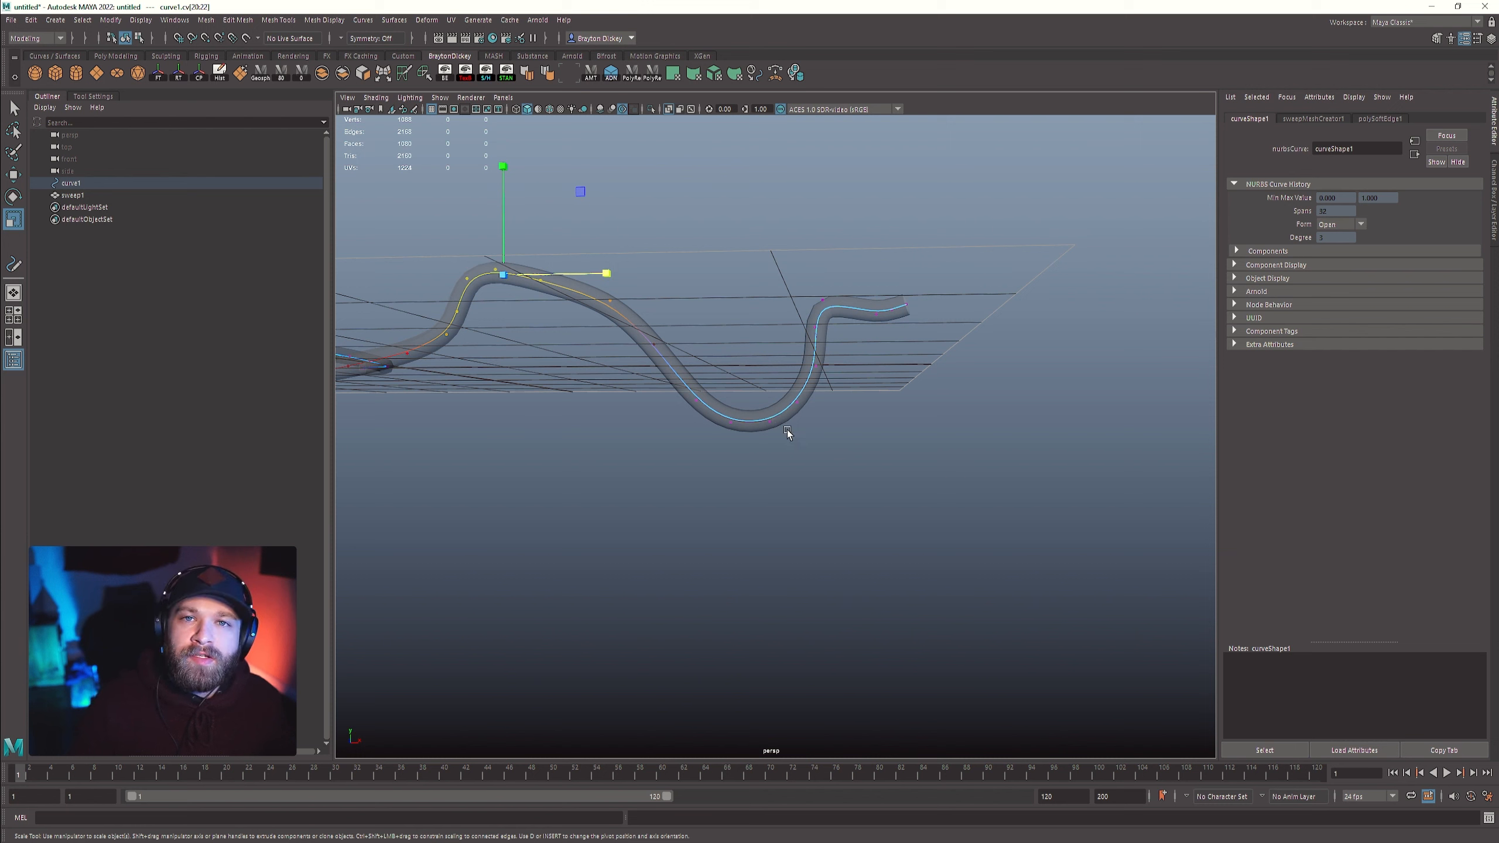
- Select the control vertex at the bottom of the dip near the curve's end and raise it
middle_click_drag(760, 408, 806, 396, "alt")
scroll(806, 395, "up", 3)
left_click_drag(767, 384, 777, 426)
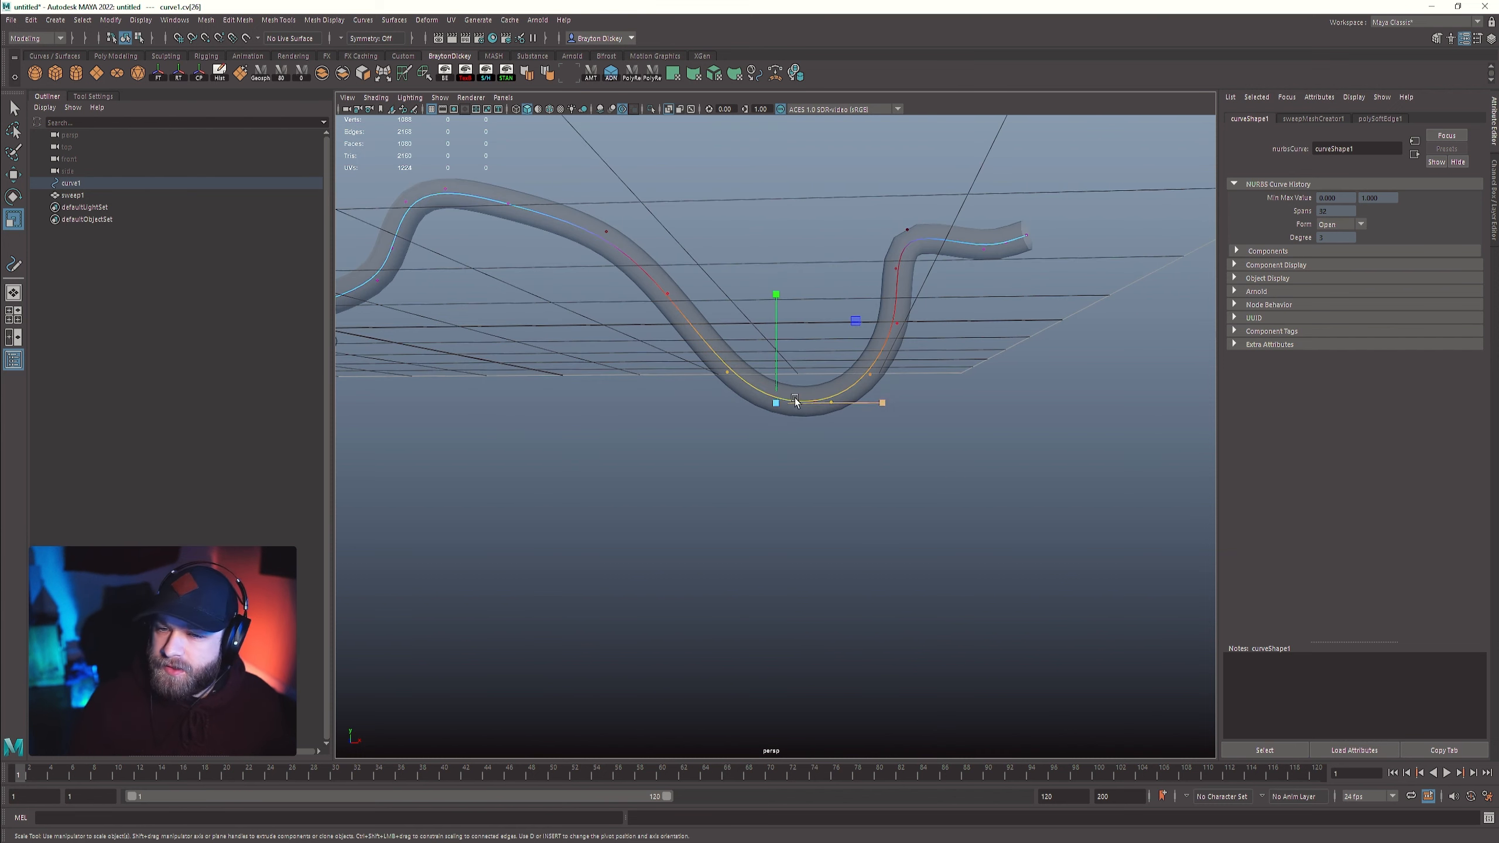
middle_click_drag(774, 346, 784, 406, "alt")
key("w")
left_click_drag(785, 404, 786, 340)
scroll(569, 426, "down", 2)
middle_click_drag(569, 426, 690, 458, "alt")
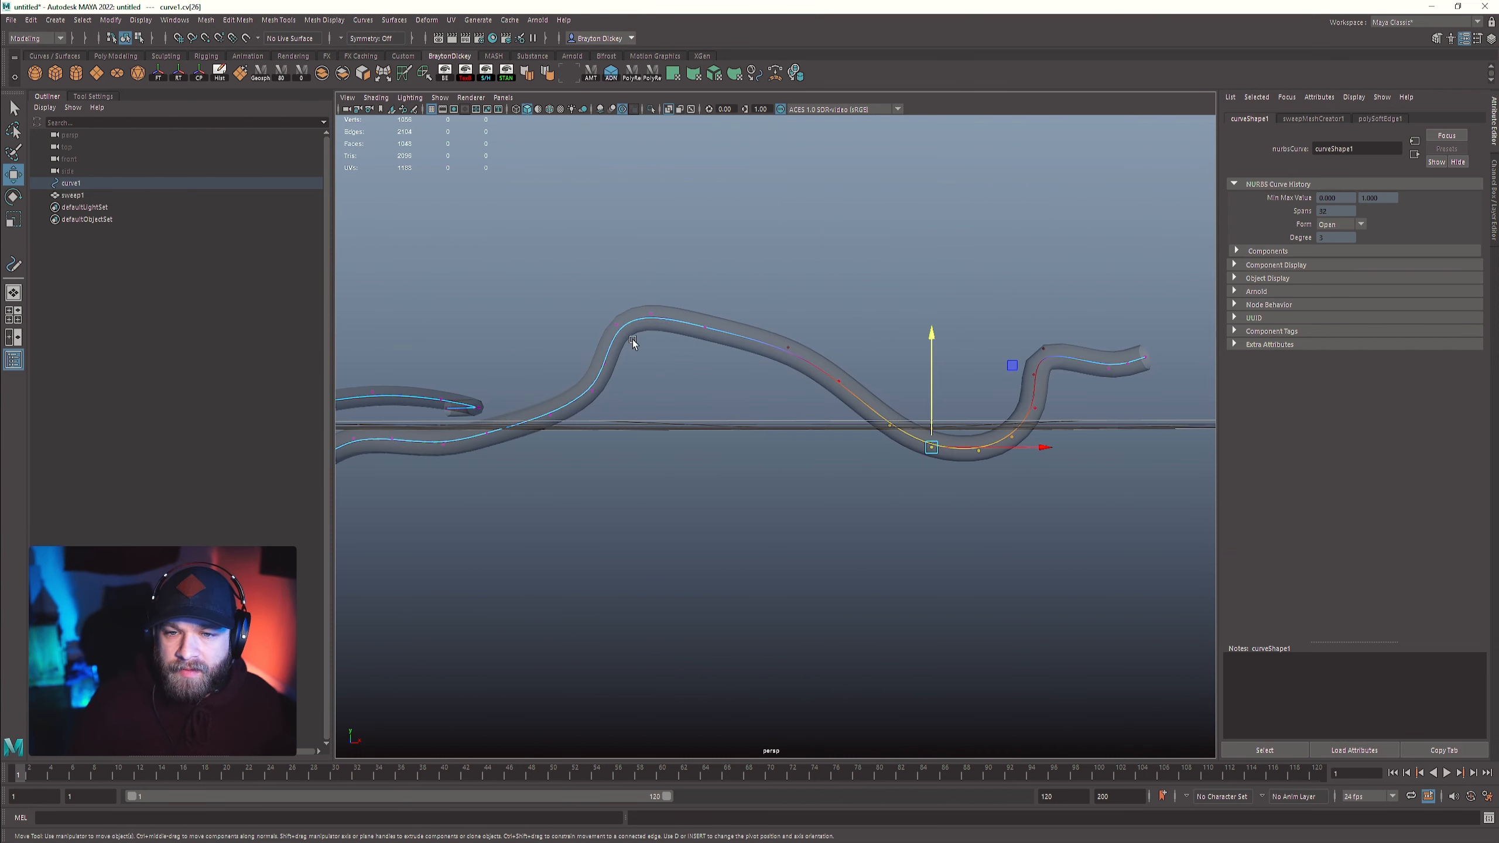
- Return to object mode, select the sweep mesh, and isolate it in the viewport
right_click_drag(629, 332, 682, 249)
left_click_drag(682, 249, 597, 462, "alt")
left_click(589, 471)
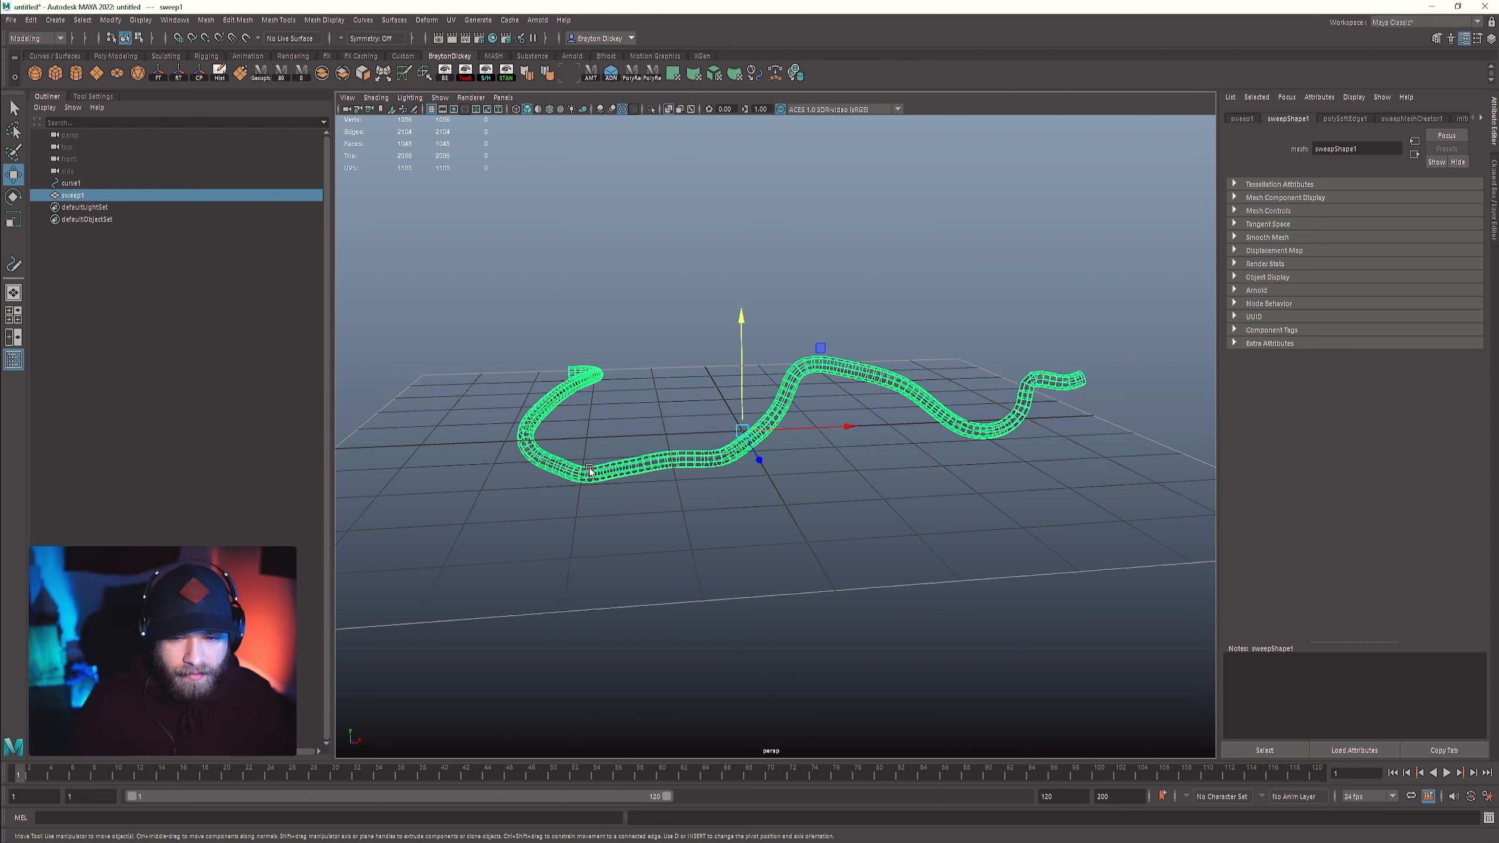
left_click(651, 110)
- Pick two ring edges near the sweep tube's open end and repeat that spacing along the whole tube with Edge Pattern
left_click_drag(698, 311, 595, 344, "alt")
right_click_drag(594, 344, 705, 251, "alt")
left_click_drag(704, 251, 568, 230, "alt")
key("F10")
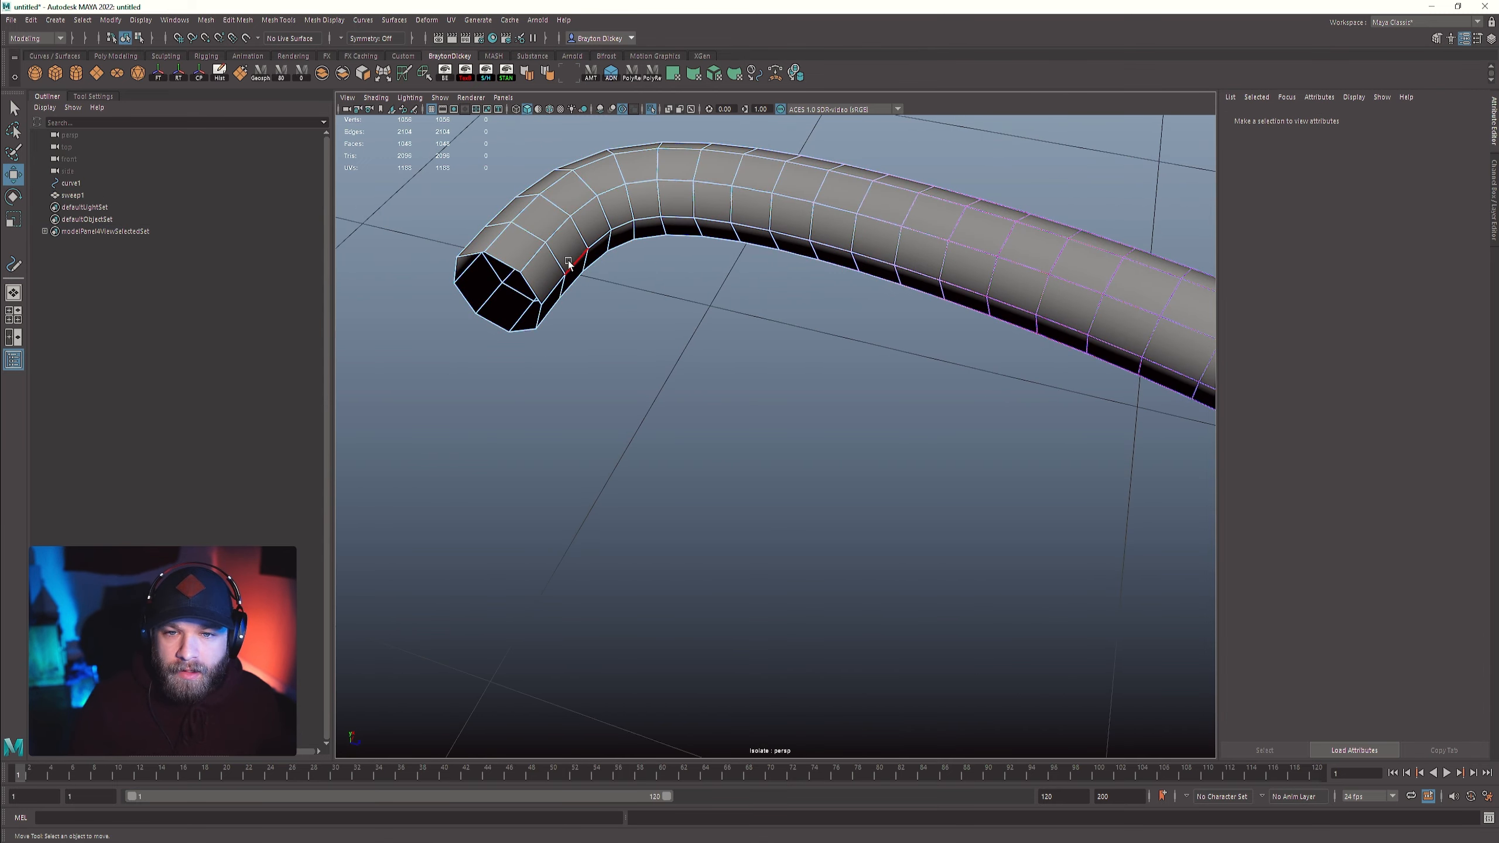
left_click(558, 267)
key("b")
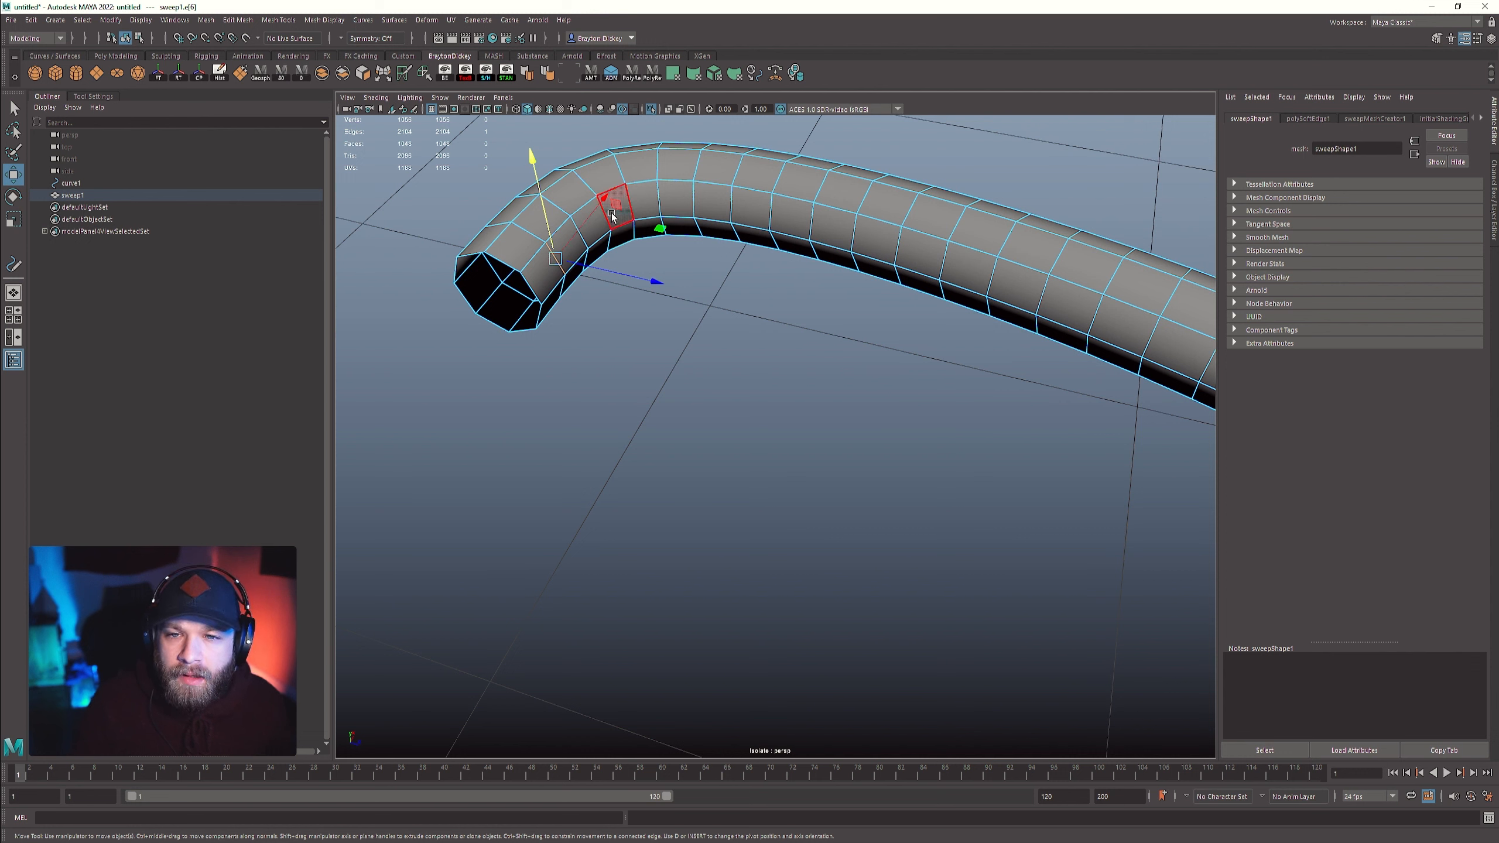
middle_click_drag(658, 215, 658, 337, "alt")
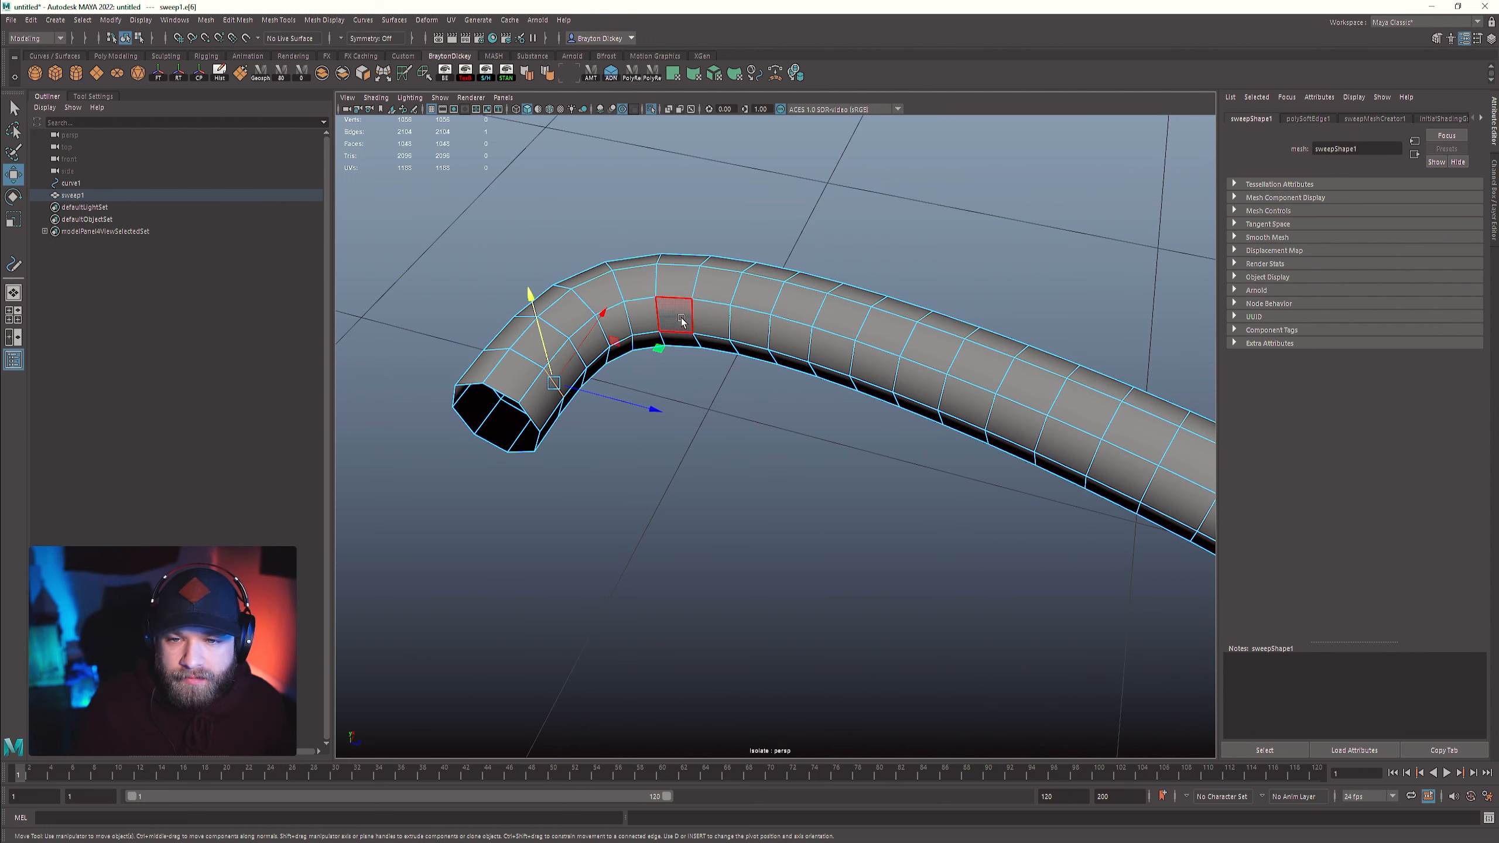
left_click(627, 324, "shift")
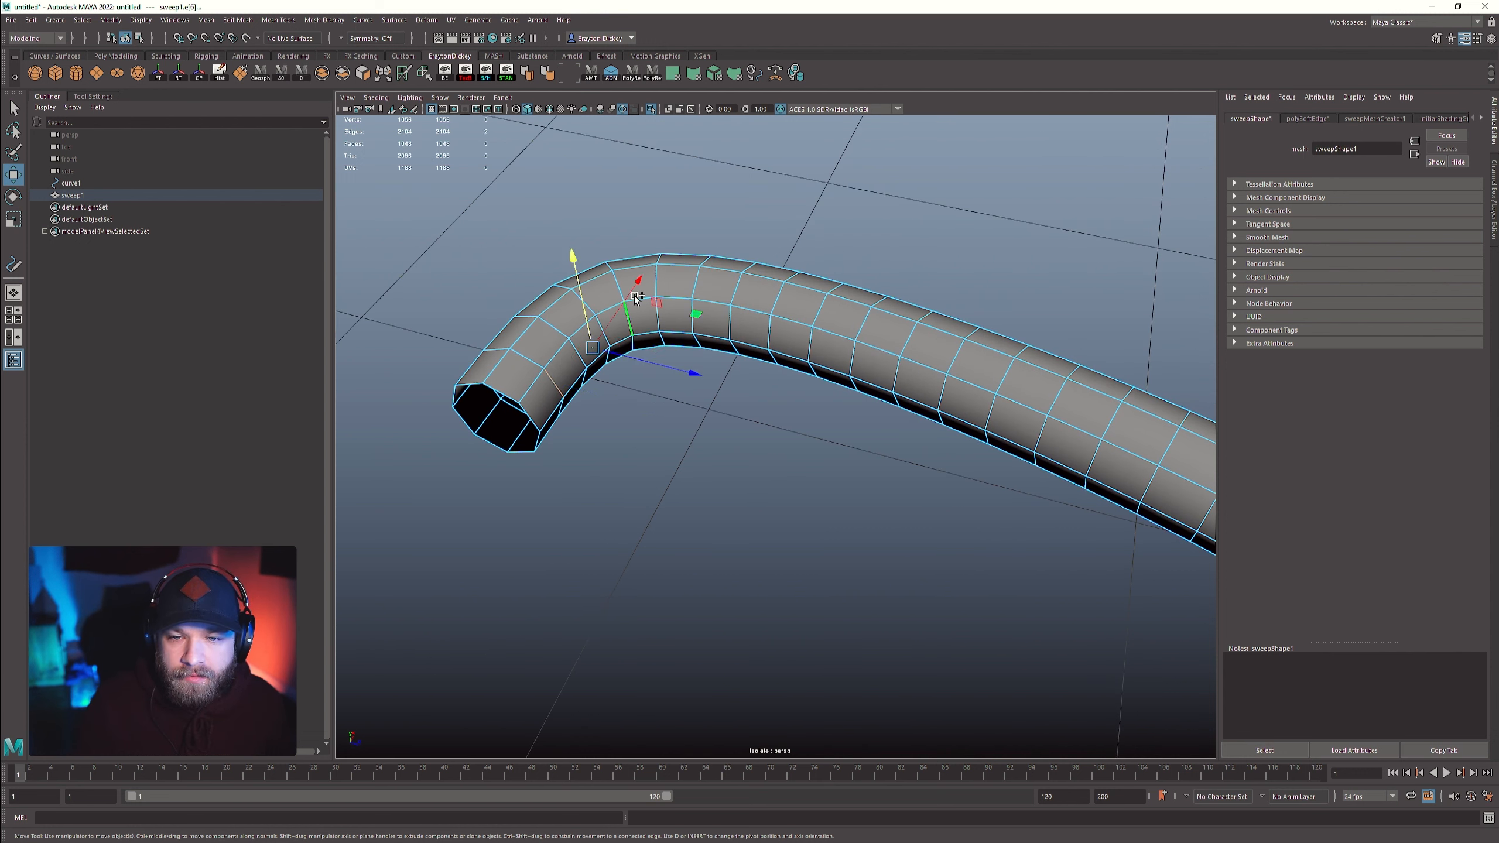
left_click(611, 74)
left_click(361, 661)
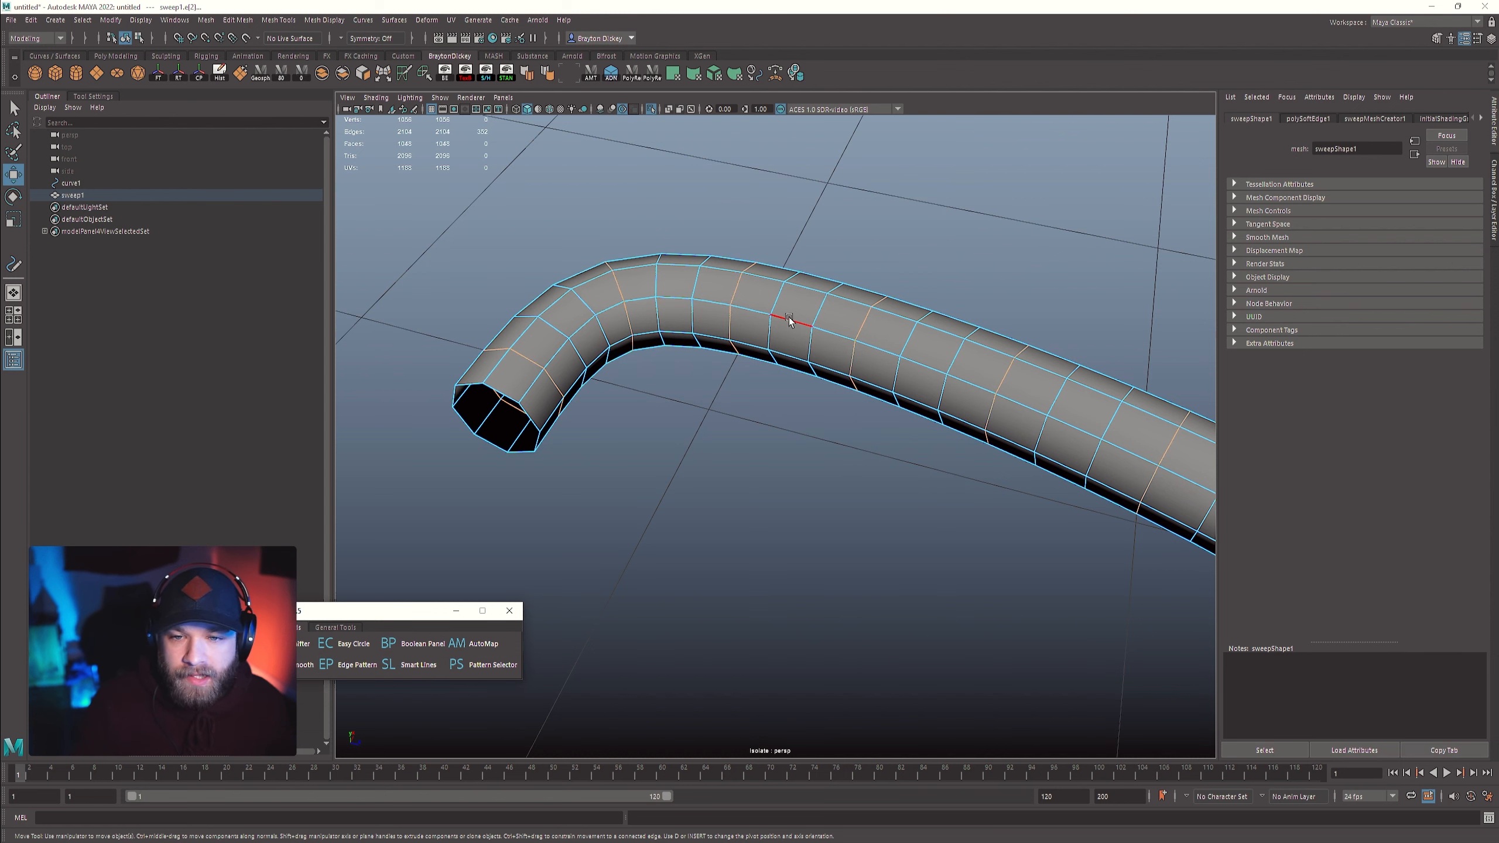
- Convert the patterned edge selection to faces and extrude the resulting bands along the tube
scroll(790, 317, "down", 3)
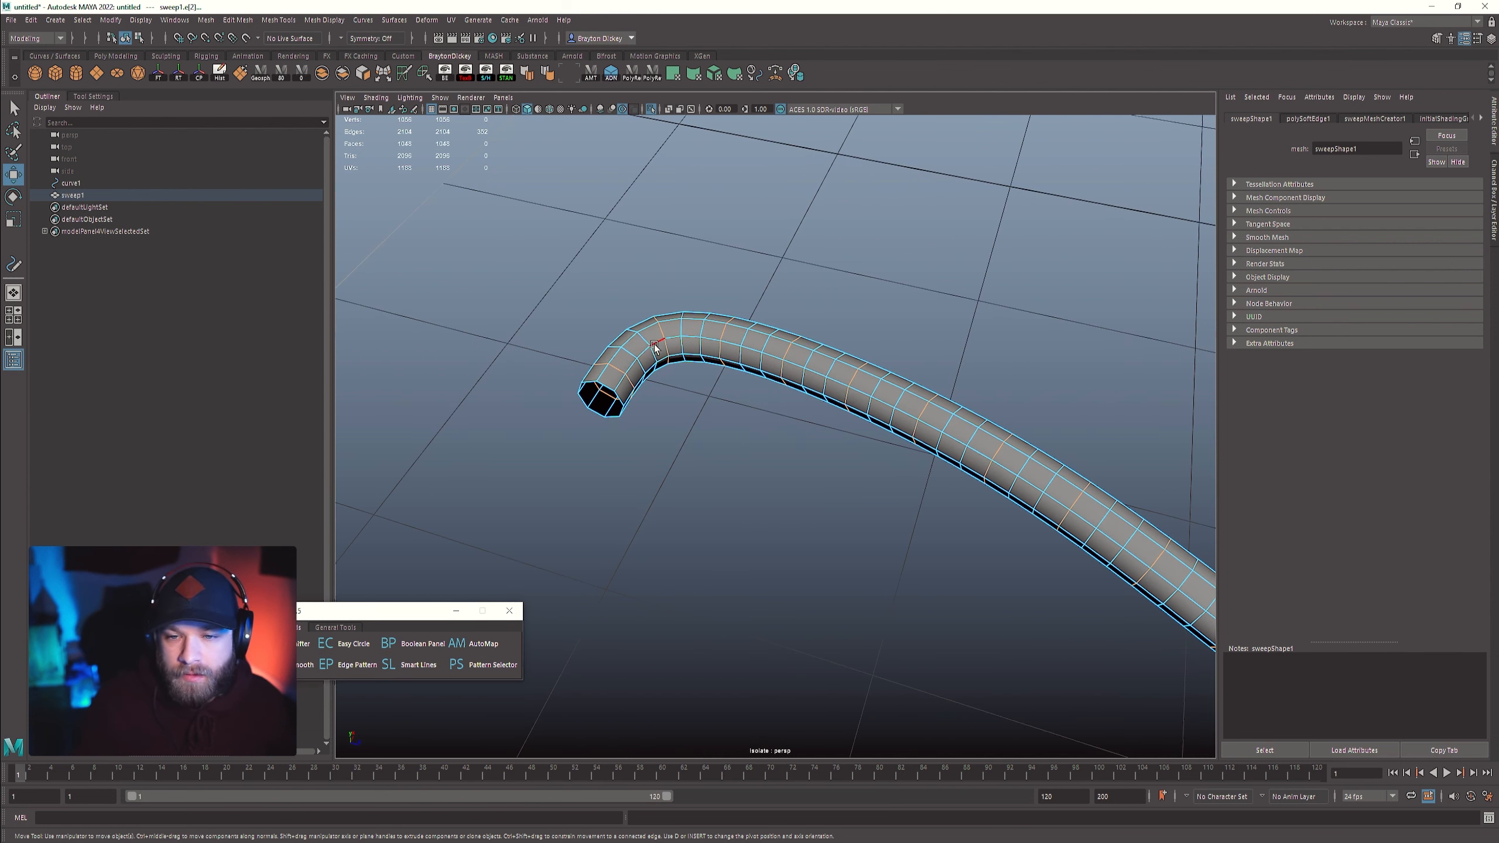
middle_click_drag(996, 448, 1058, 471, "alt")
scroll(725, 362, "up", 3)
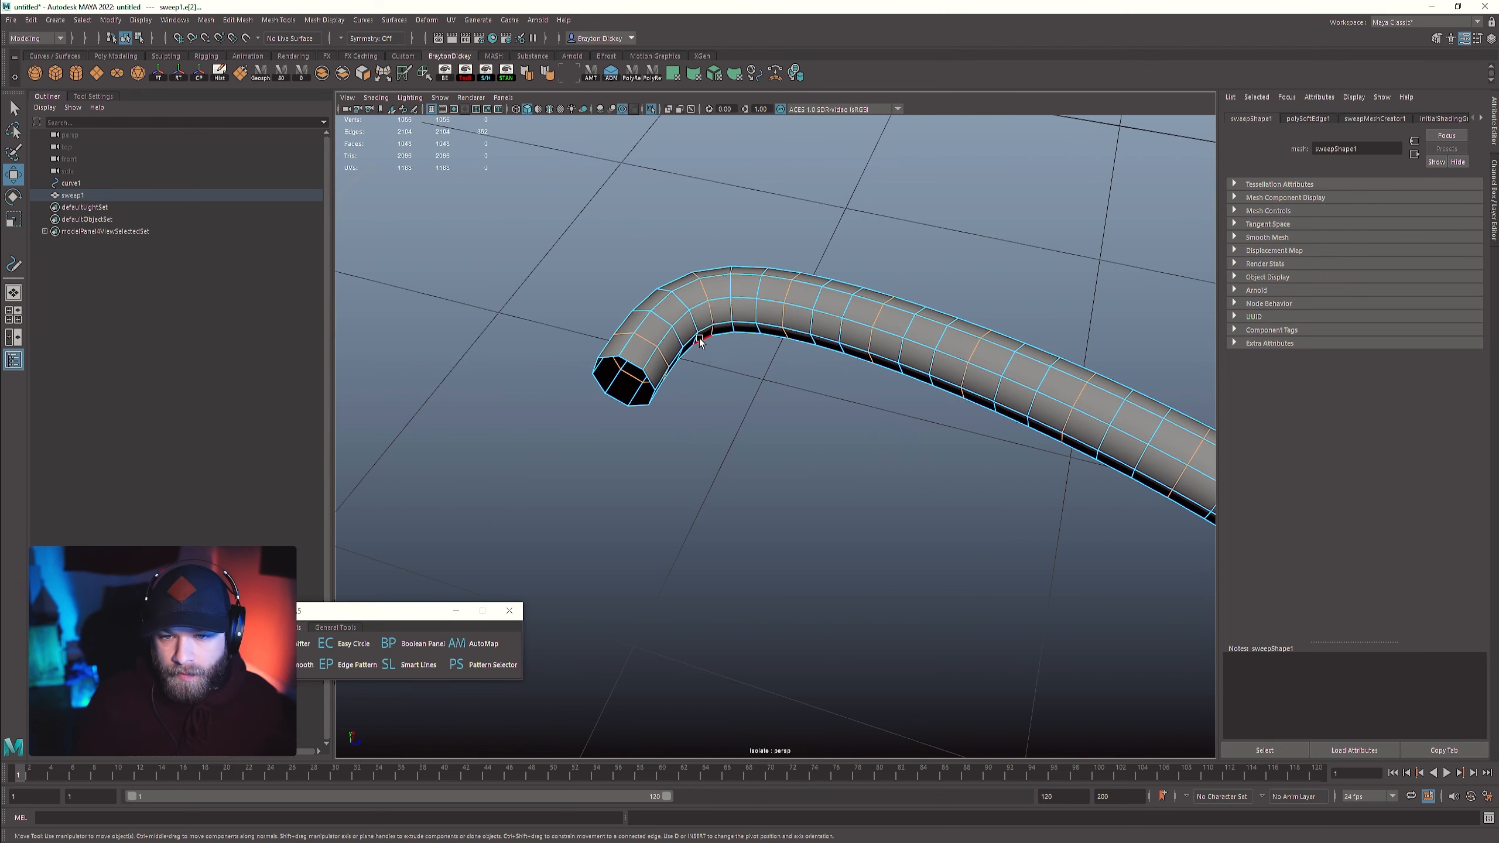
right_click(708, 312, "ctrl")
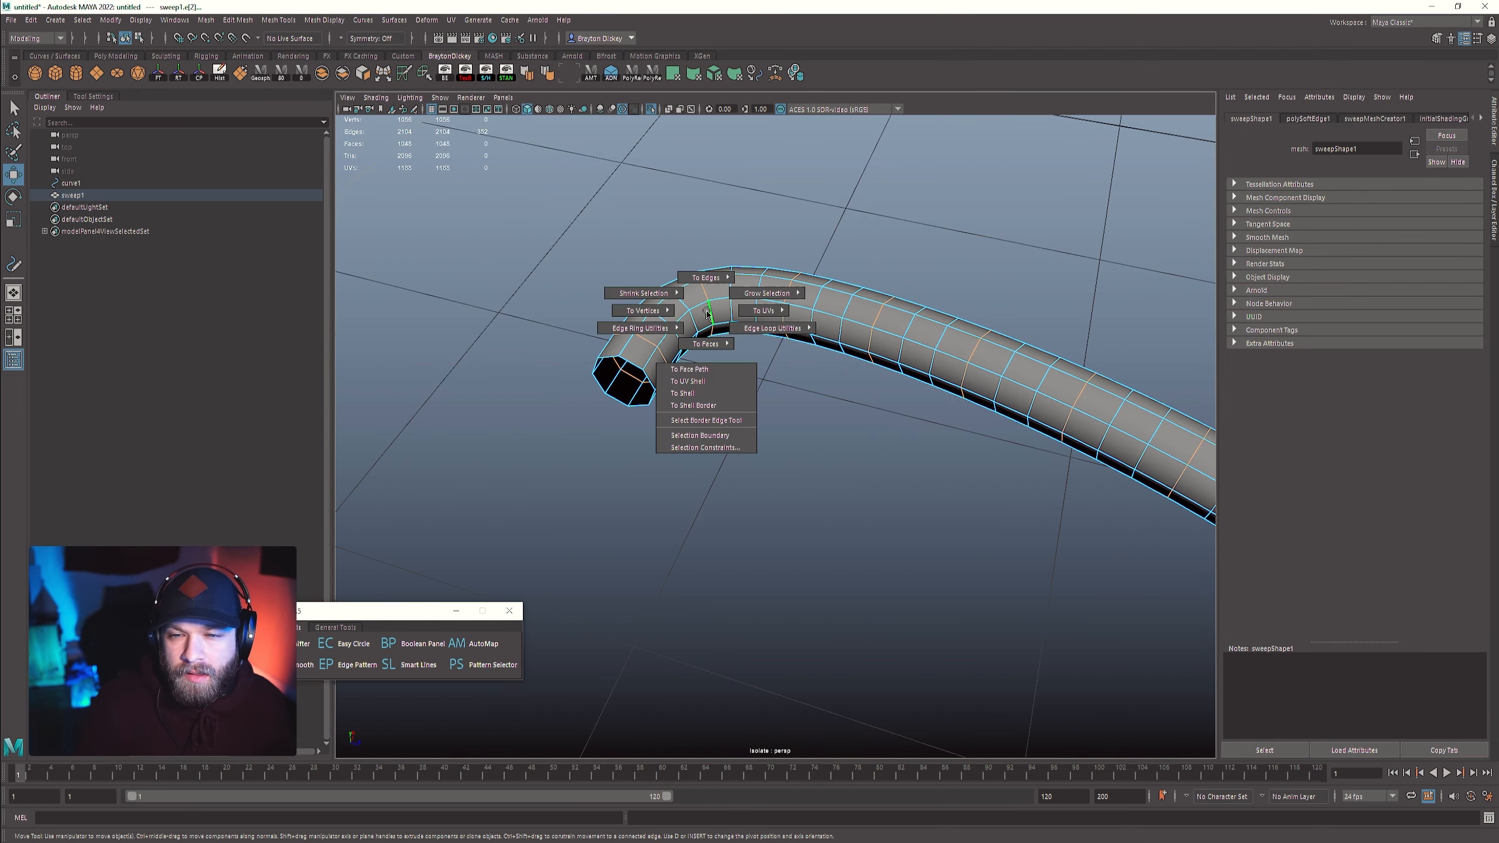
right_click_drag(707, 312, 697, 373, "ctrl")
left_click_drag(696, 373, 688, 465, "alt")
key("ctrl+e")
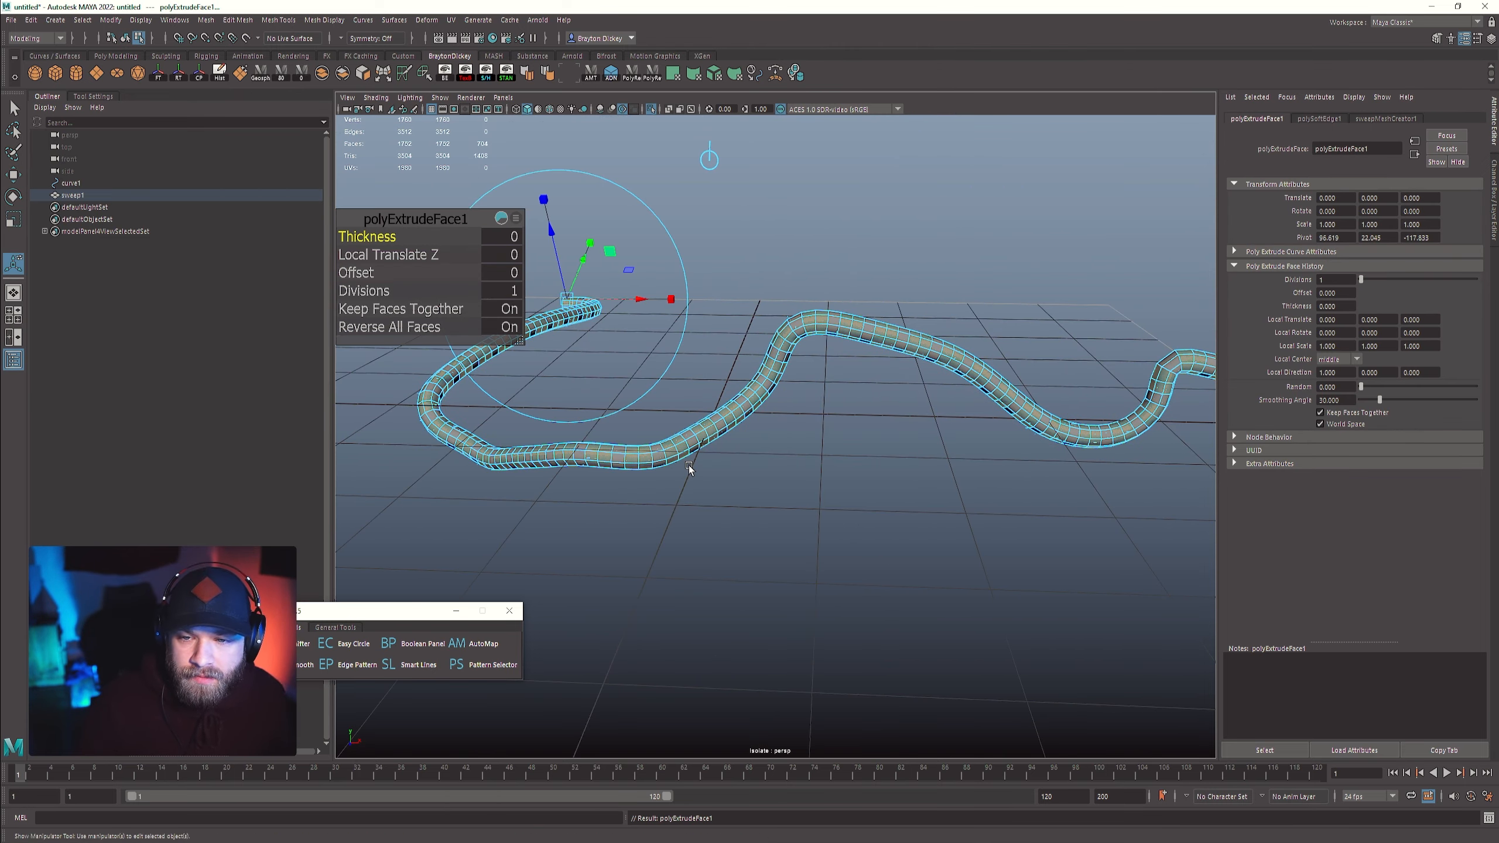
- Set the extruded bands' thickness to 4.7
left_click_drag(378, 235, 365, 234)
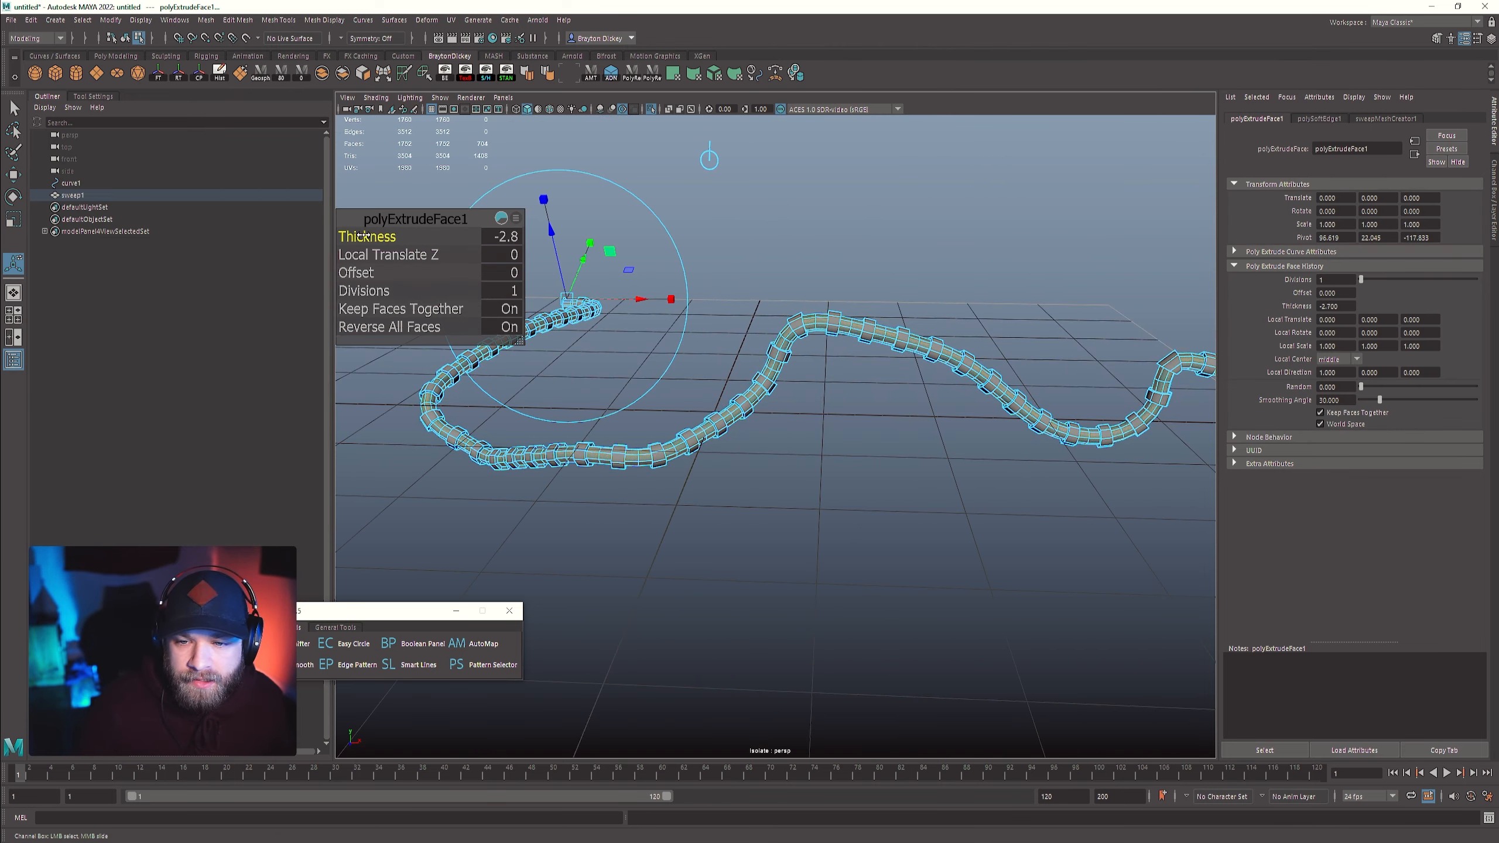
right_click_drag(567, 319, 760, 381, "alt")
left_click_drag(759, 382, 864, 418, "alt")
middle_click_drag(865, 418, 918, 410)
middle_click_drag(918, 410, 884, 455, "alt")
left_click_drag(884, 455, 872, 439, "alt")
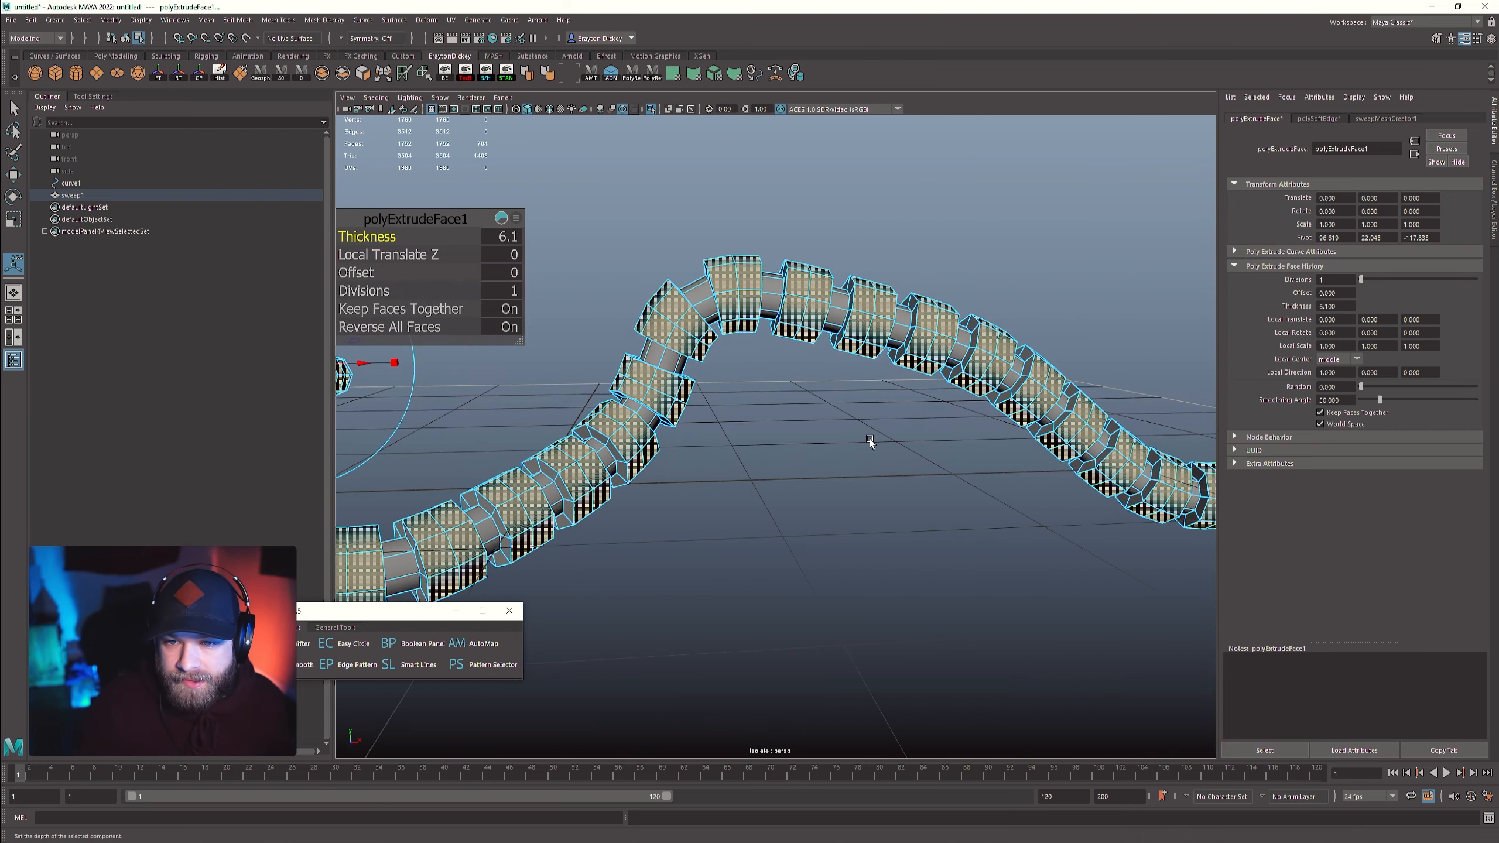
middle_click_drag(872, 439, 862, 436)
mouse_move(861, 435)
left_mouse_down("alt")
mouse_move(731, 424)
mouse_move(838, 445)
left_mouse_up("alt")
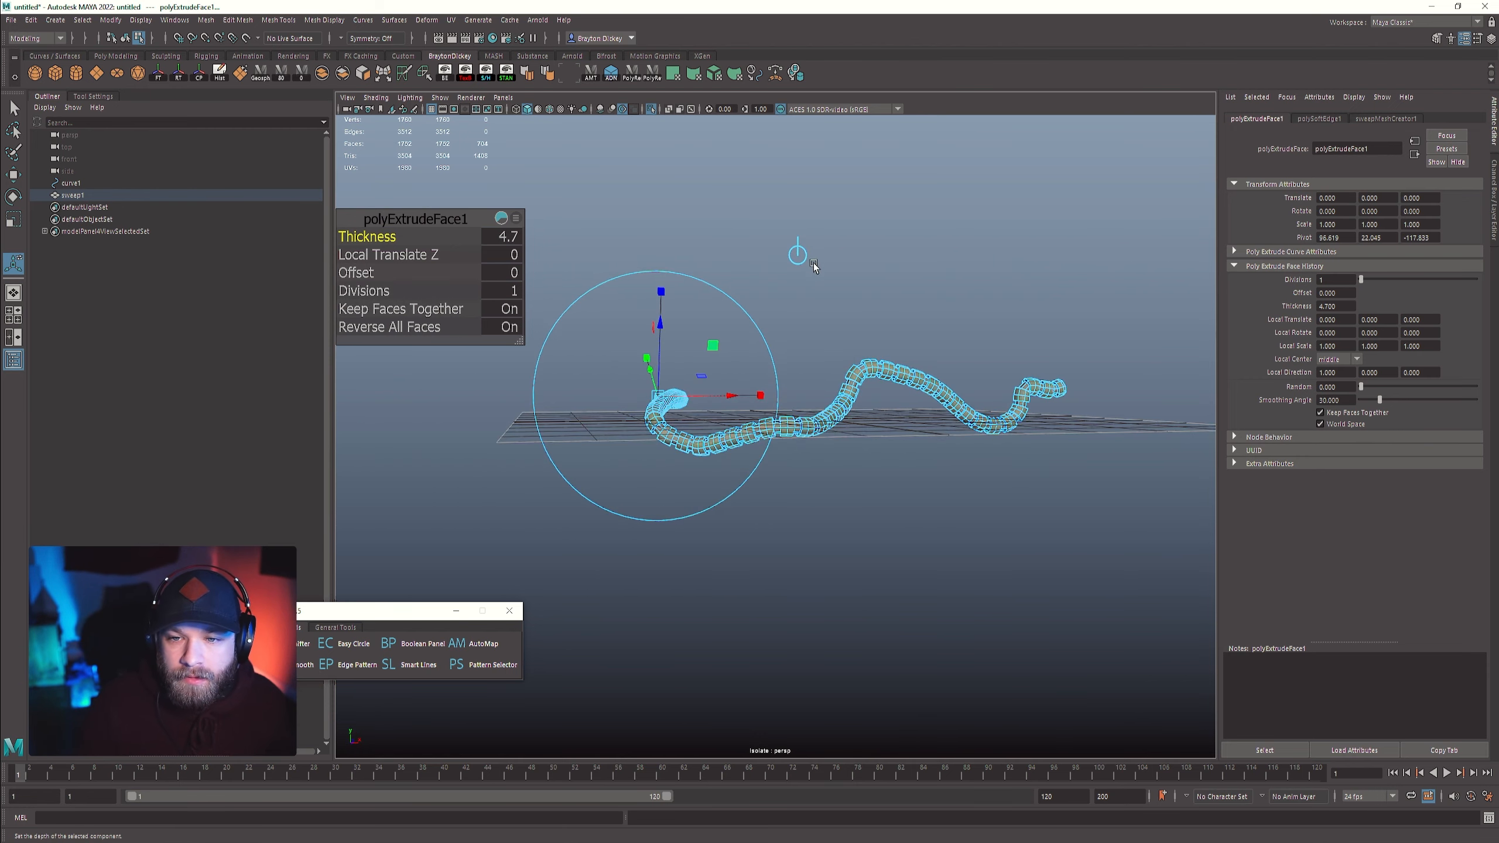
- Return the sweep mesh to object mode and turn on X-ray display
right_click_drag(817, 258, 843, 248)
left_click(71, 183)
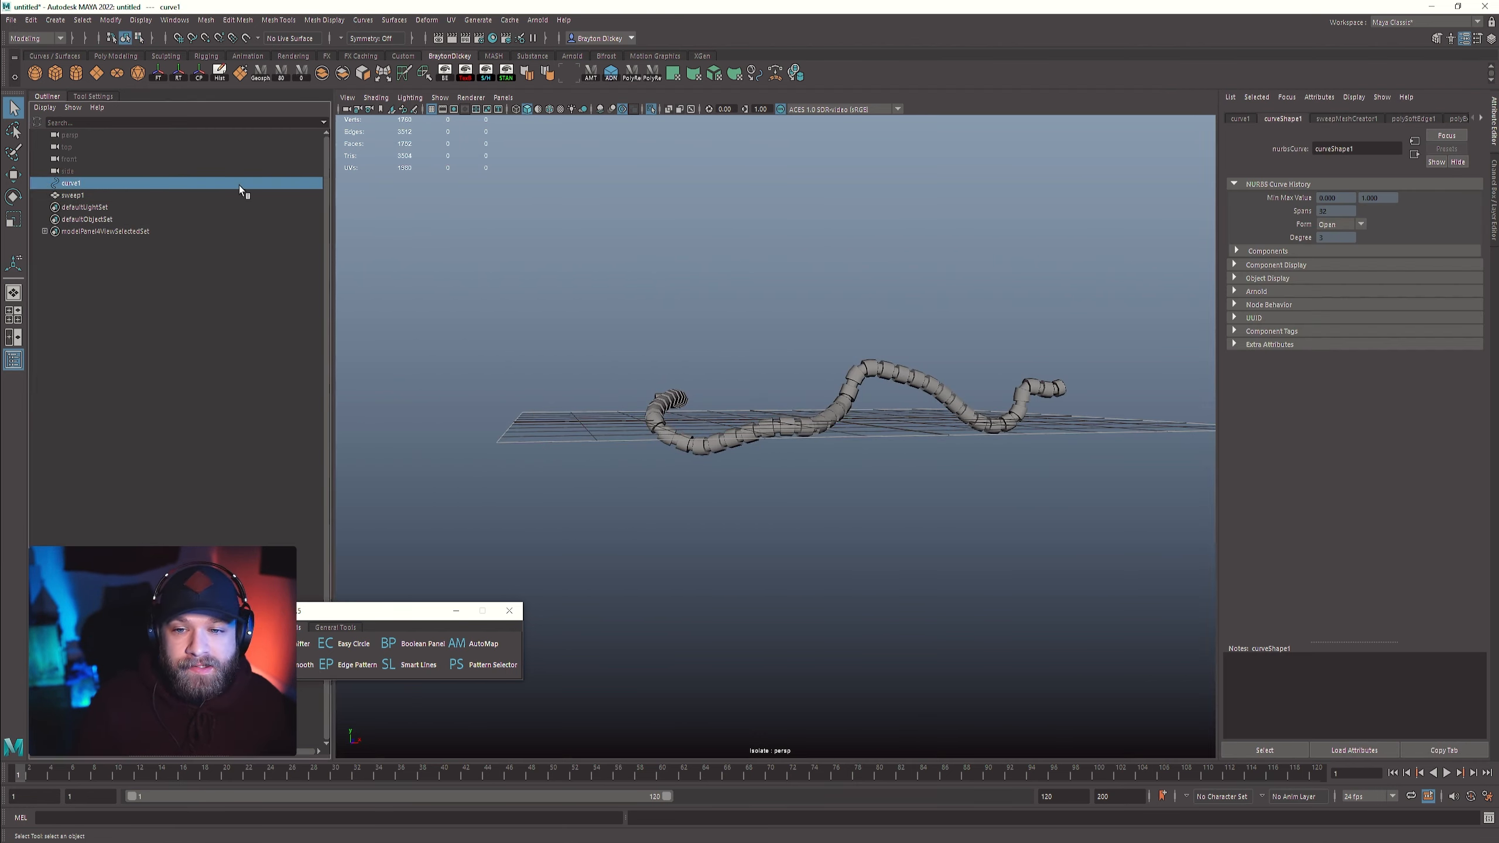
right_click_drag(742, 253, 751, 259)
left_click(876, 370)
left_click_drag(874, 323, 857, 344, "alt")
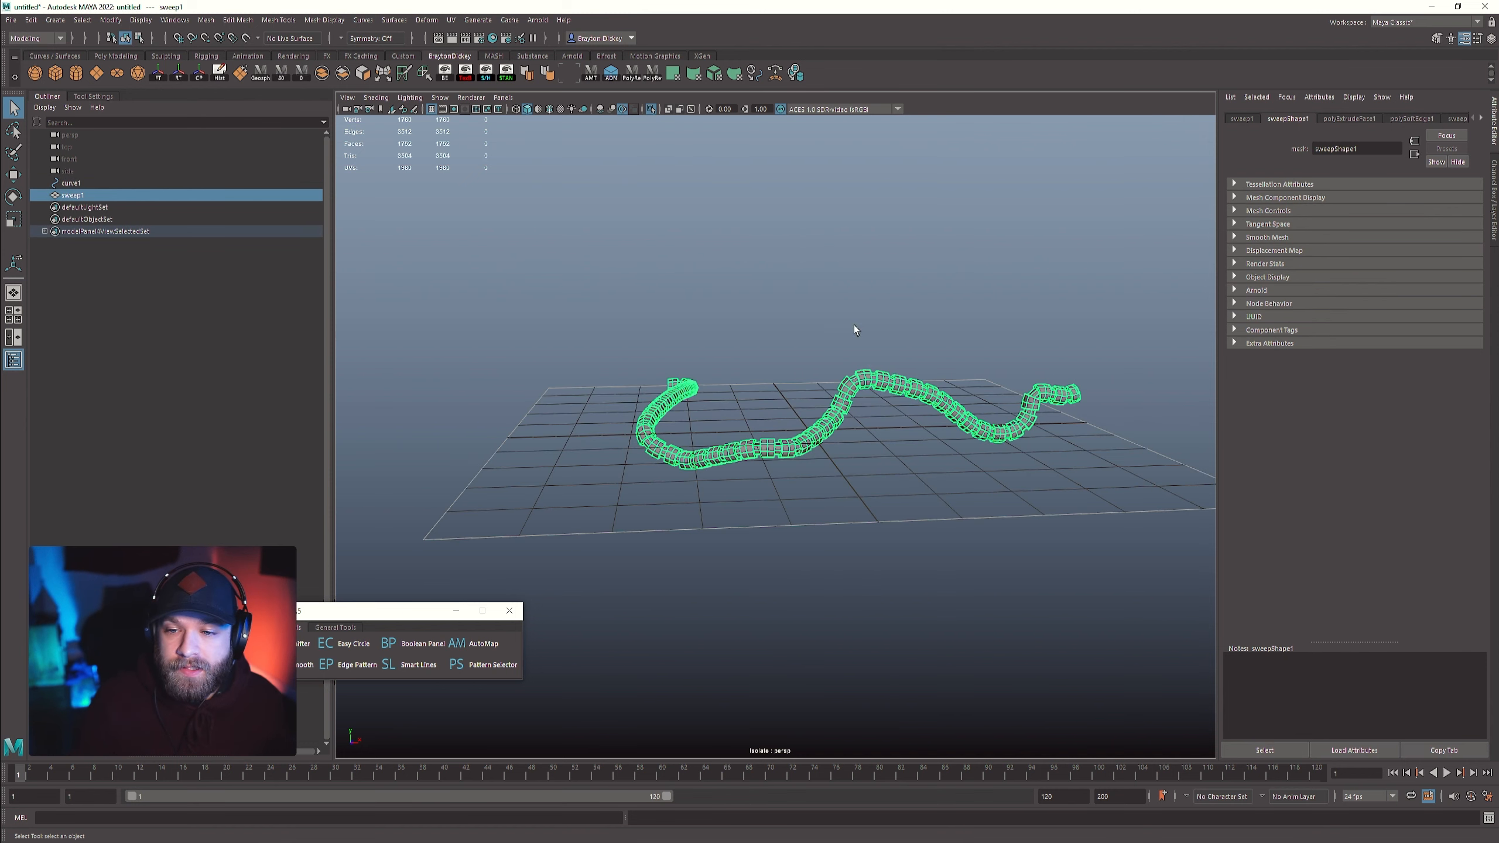
left_click(668, 109)
left_click(730, 239)
- End the viewport isolation and select curve1 inside the see-through sweep mesh
left_click(98, 184)
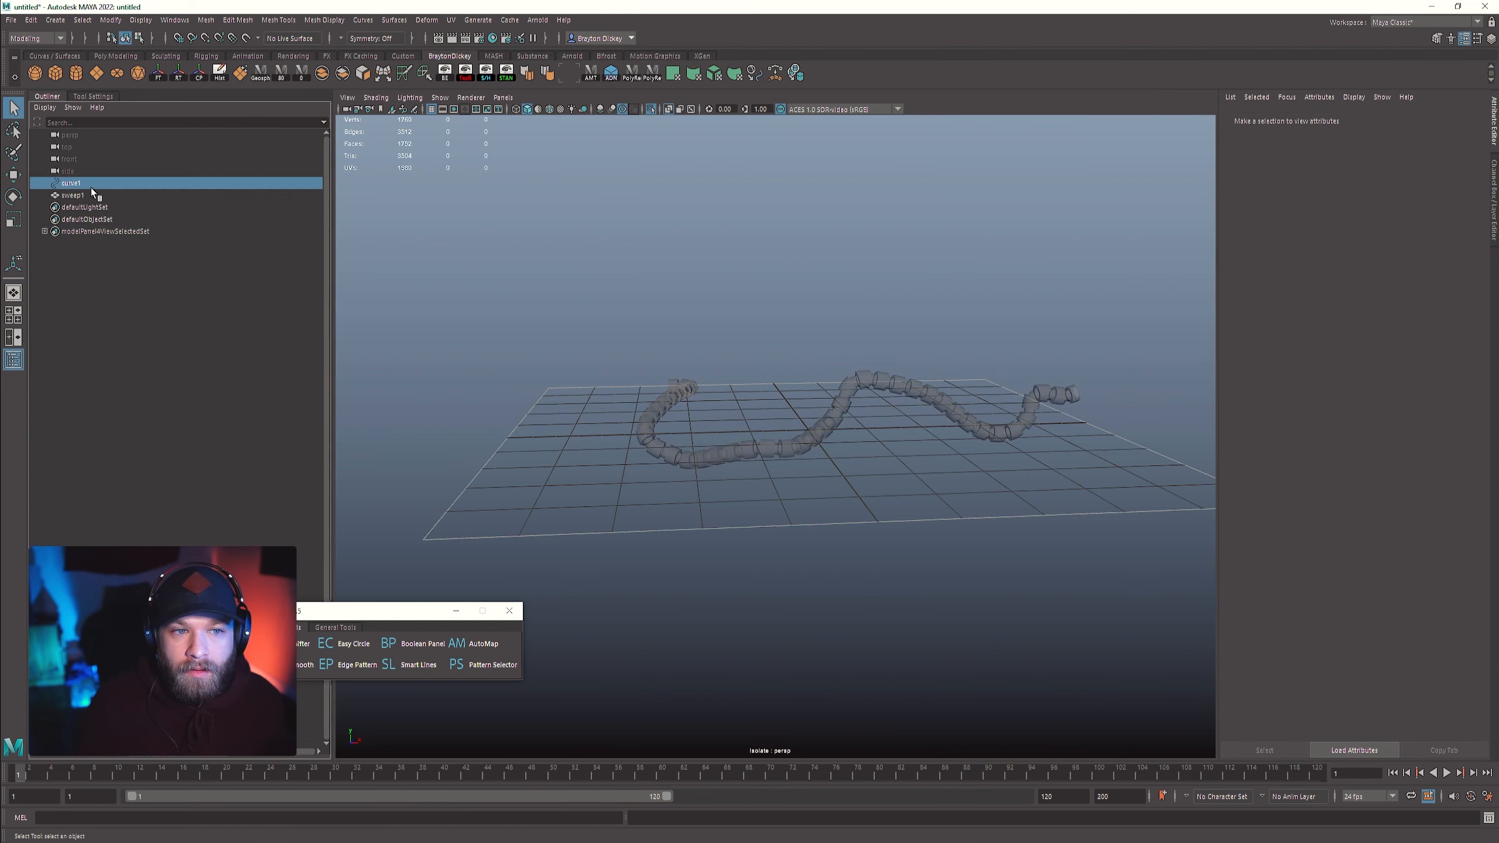
middle_click_drag(829, 269, 710, 274, "alt")
right_click_drag(710, 269, 850, 264, "alt")
left_click(731, 223)
left_click_drag(732, 222, 683, 301, "alt")
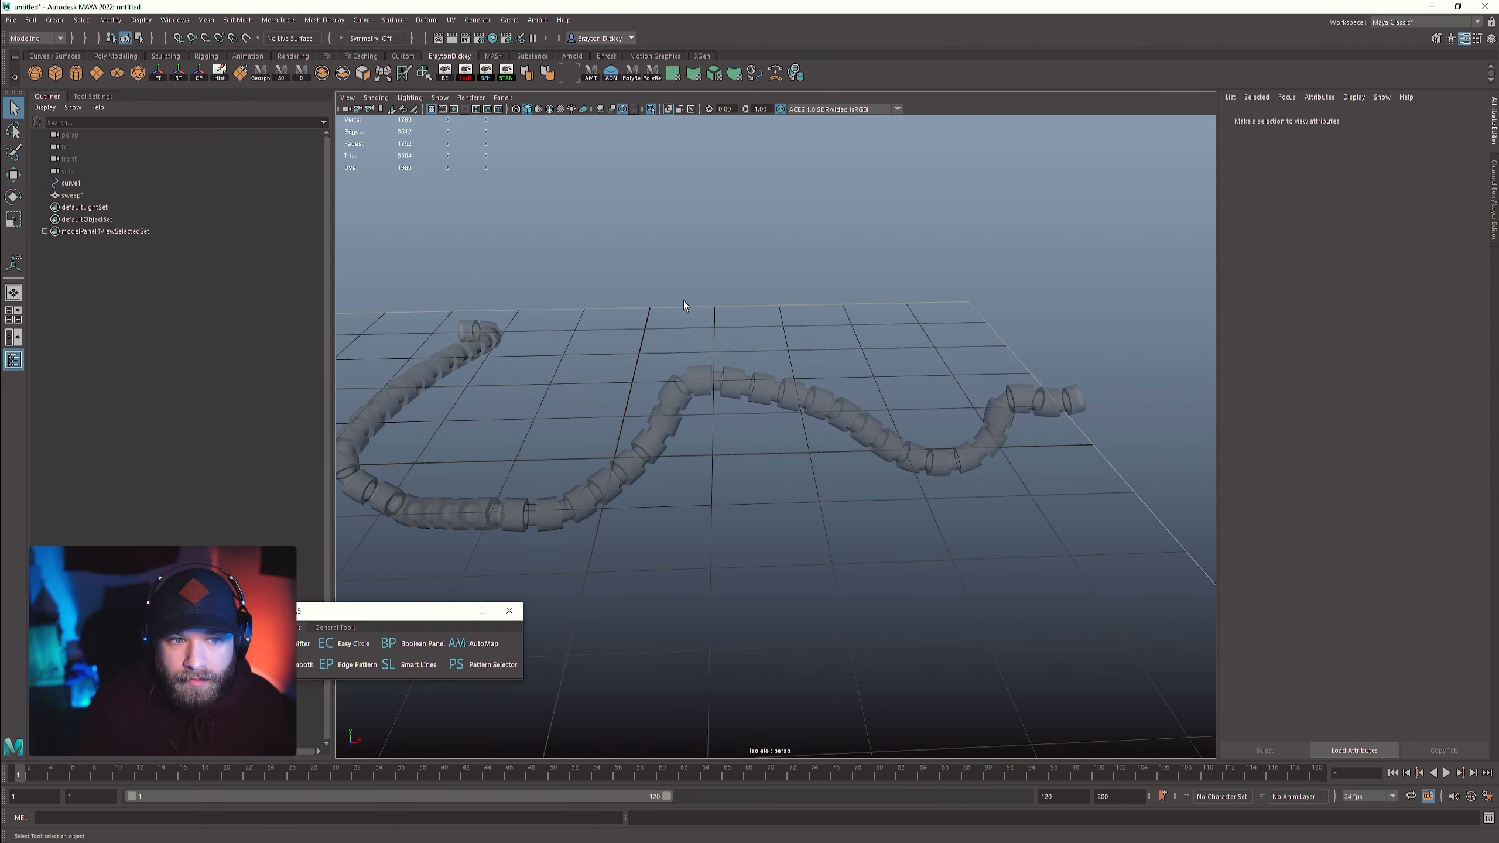
left_click(101, 182)
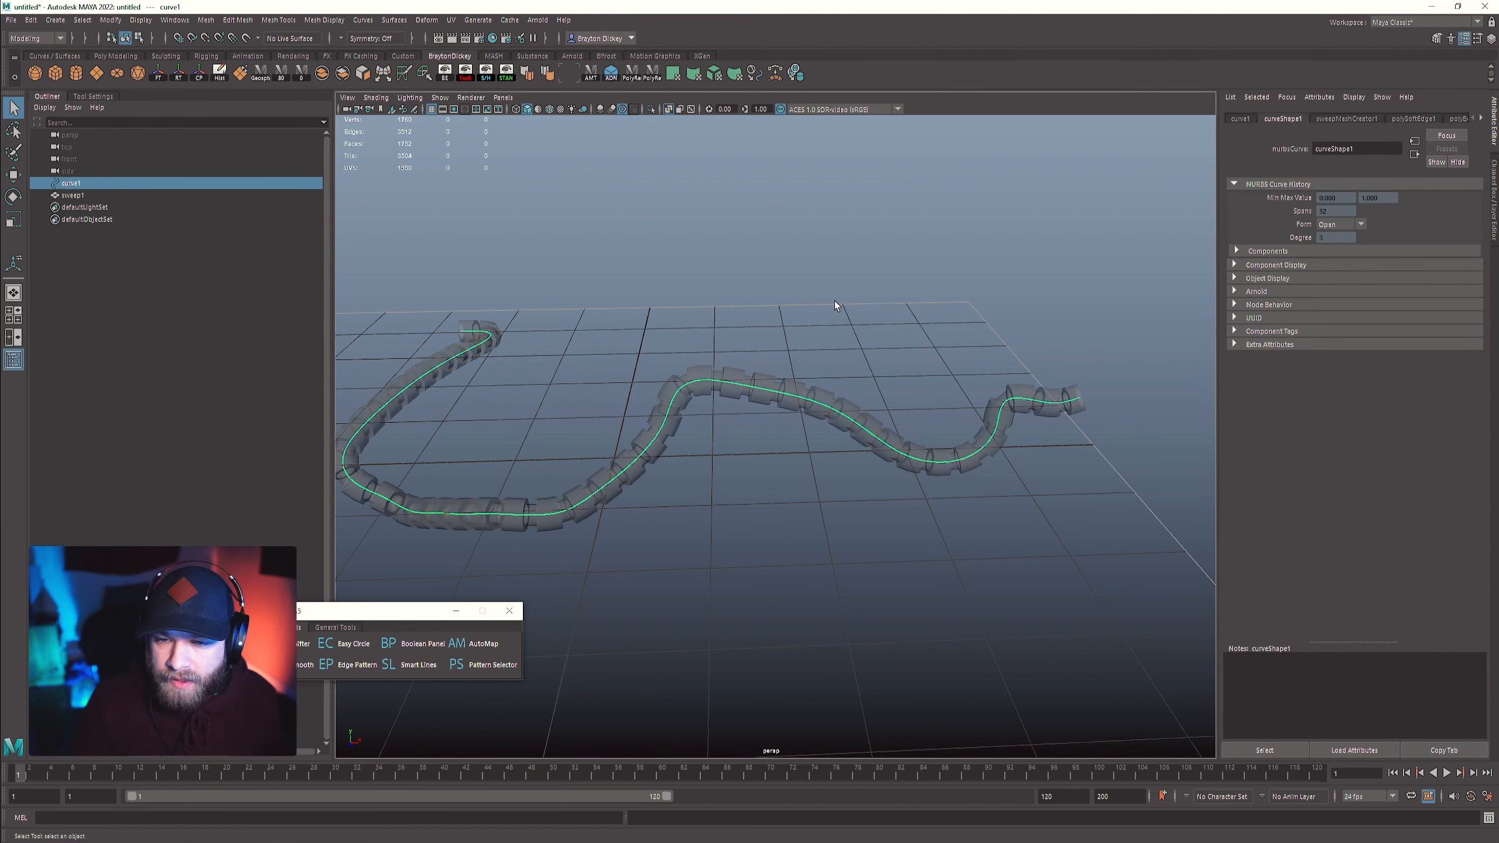
middle_click_drag(835, 305, 924, 268, "alt")
scroll(850, 303, "up", 2)
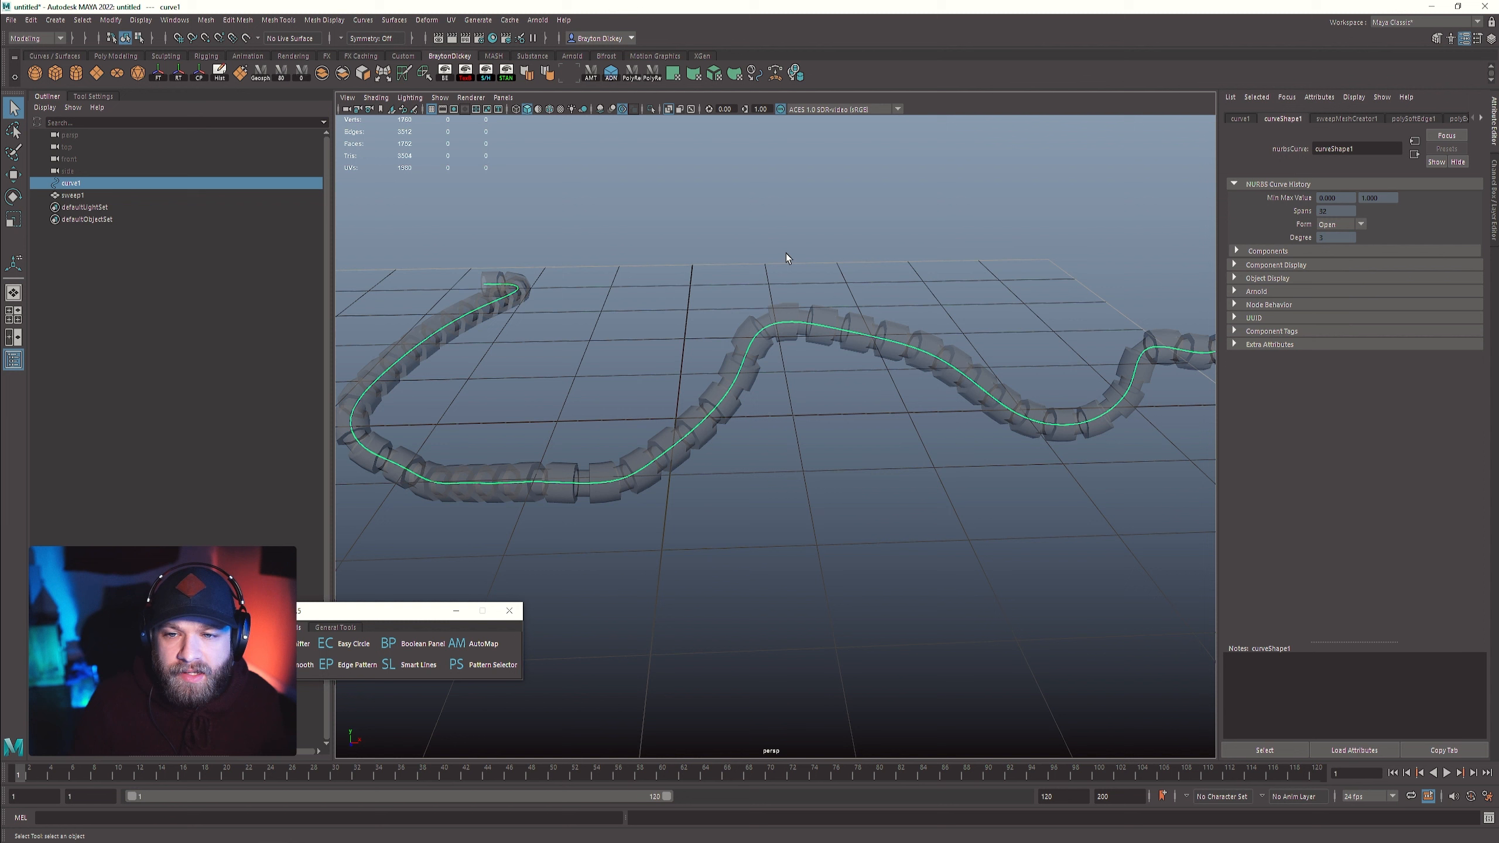
- Raise the control vertex at the top of curve1's hump, and enable soft selection with an adjusted falloff
right_click_drag(786, 258, 721, 244)
left_click_drag(777, 296, 804, 349)
key("w")
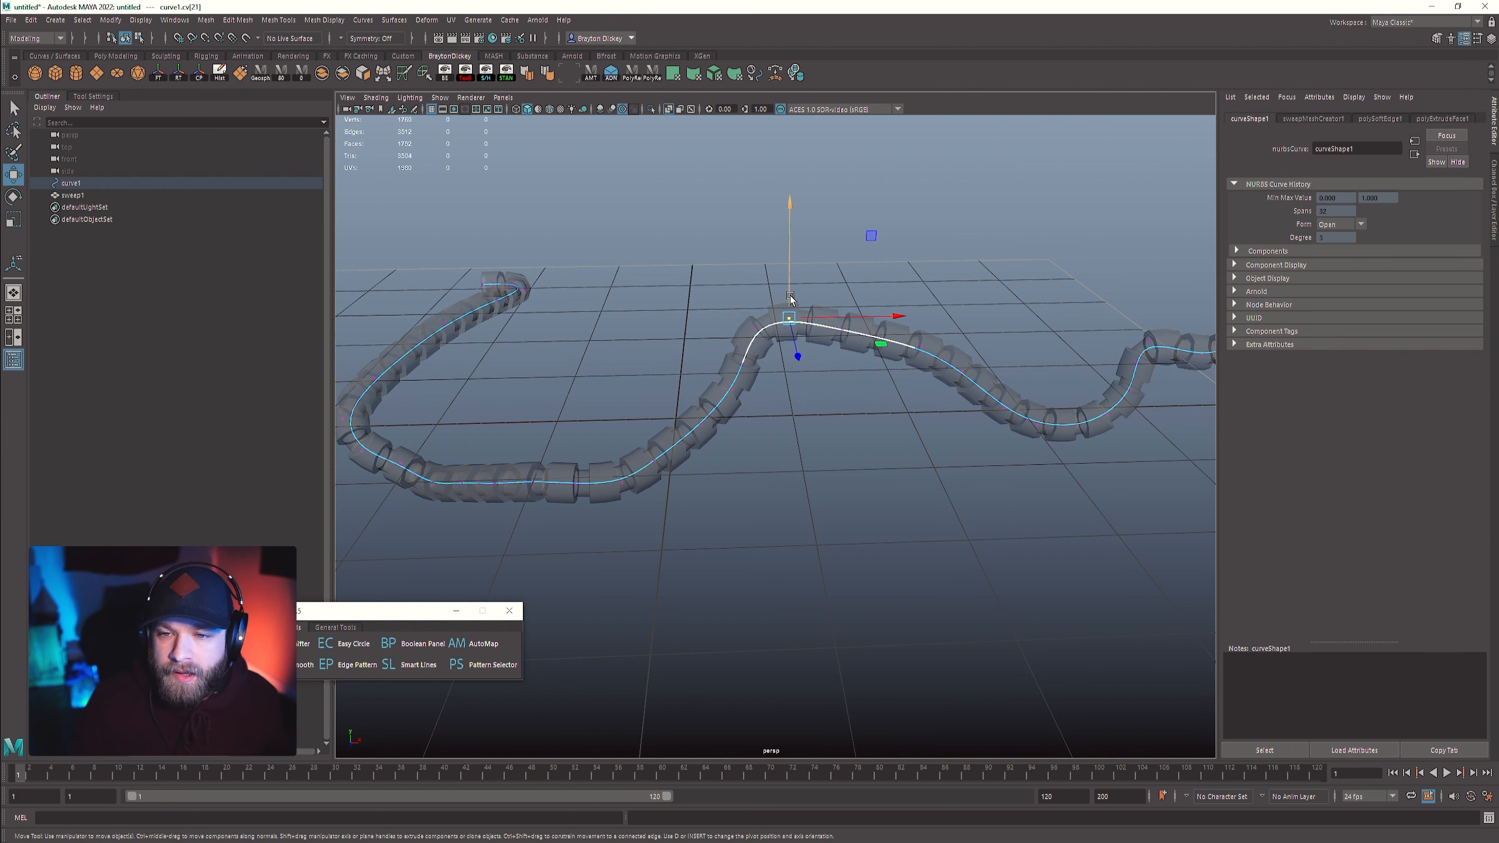
left_click_drag(790, 297, 812, 282)
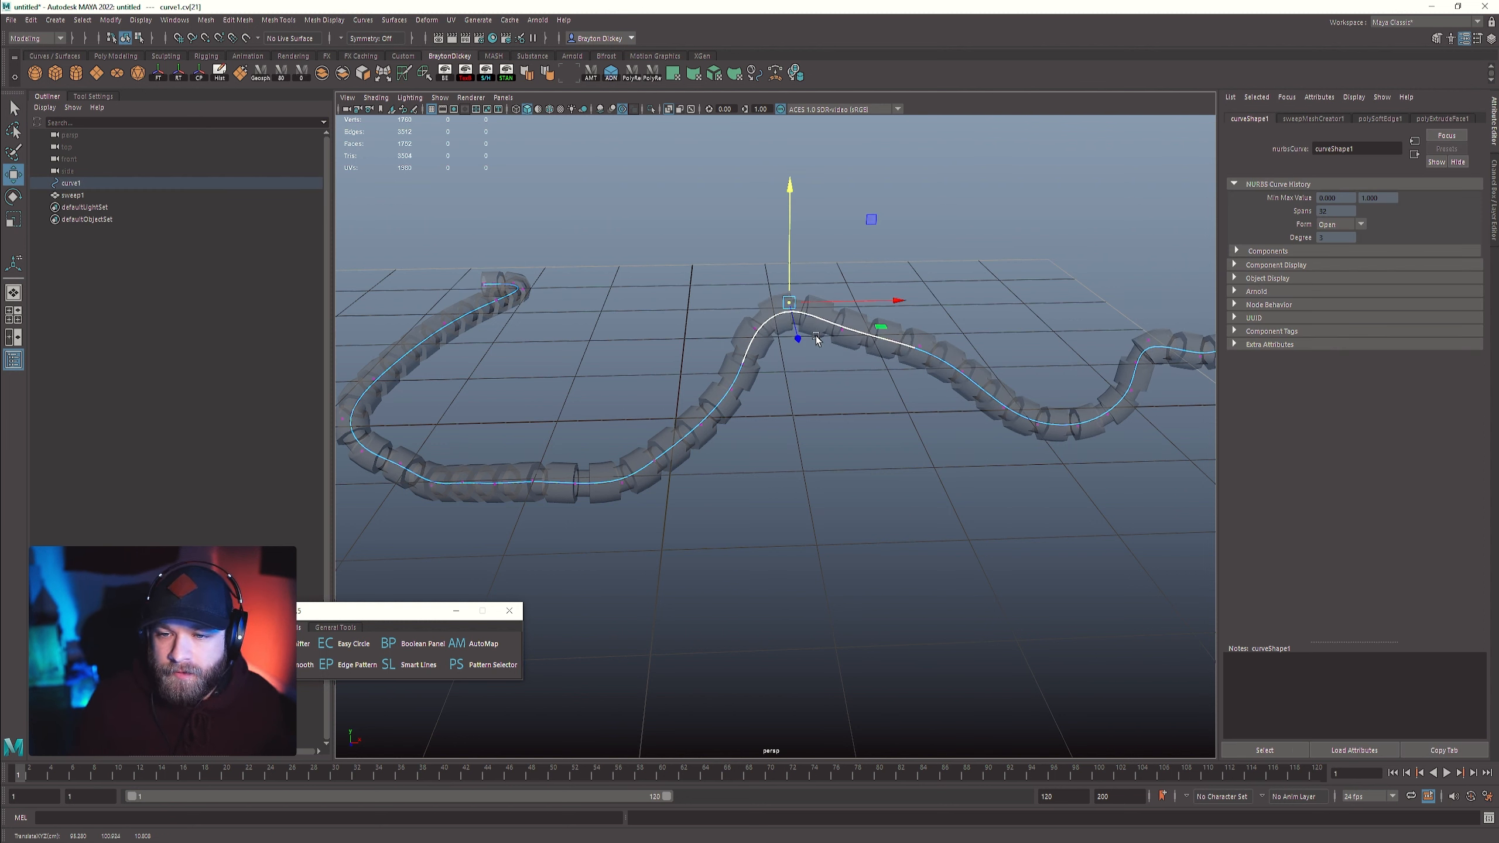
key("b")
middle_click_drag(790, 474, 760, 542)
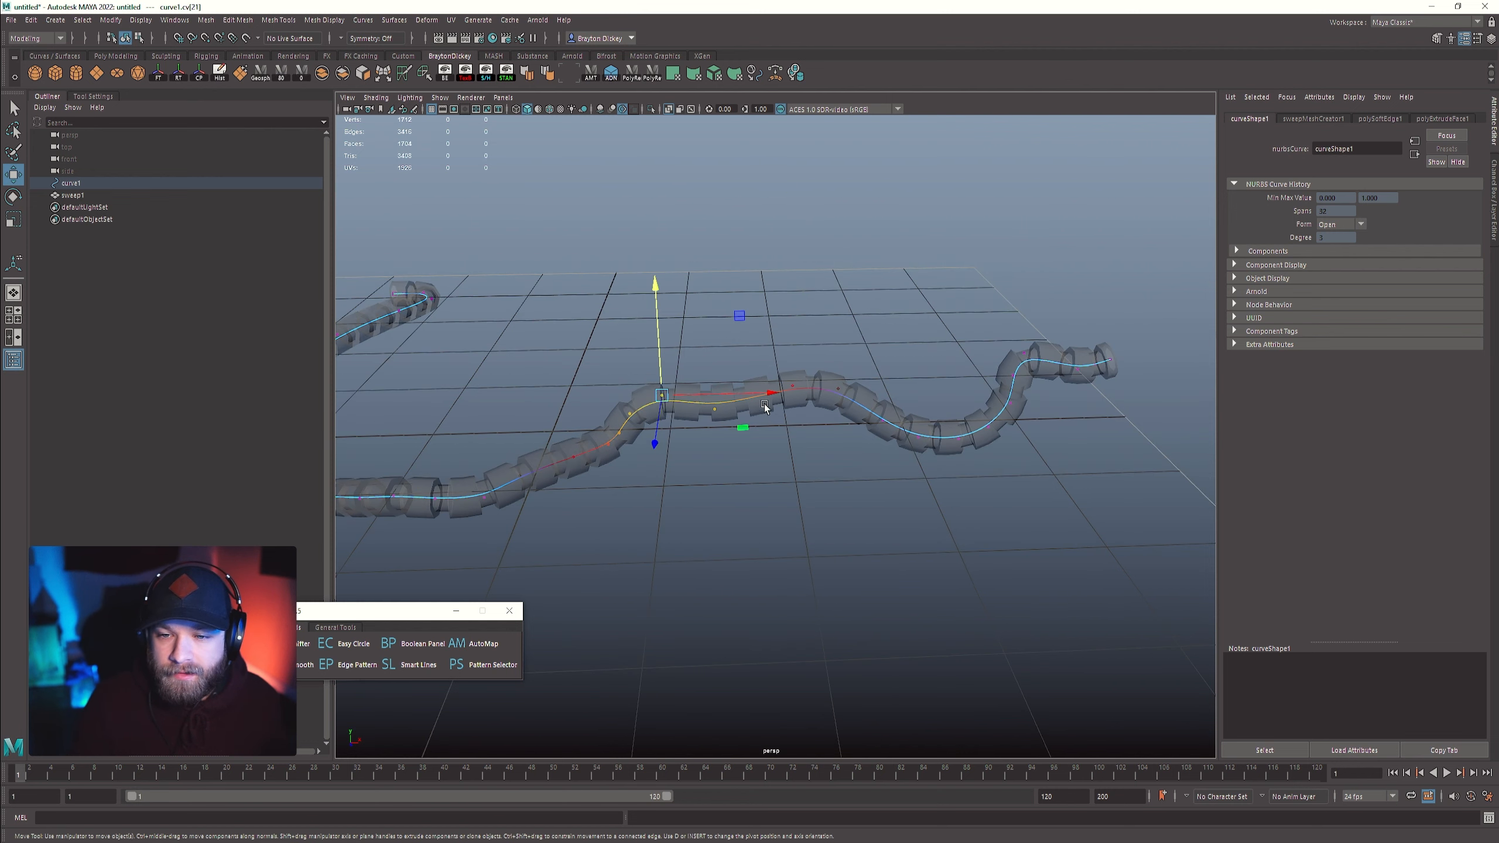
- Reshape curve1 by moving its middle control vertices with soft selection, and undo the last move
left_click_drag(764, 407, 807, 404)
left_click_drag(787, 313, 714, 446)
mouse_move(715, 446)
left_mouse_down("alt")
mouse_move(696, 438)
mouse_move(719, 471)
left_mouse_up("alt")
scroll(697, 439, "down", 5)
scroll(732, 476, "up", 5)
middle_click_drag(938, 531, 899, 572)
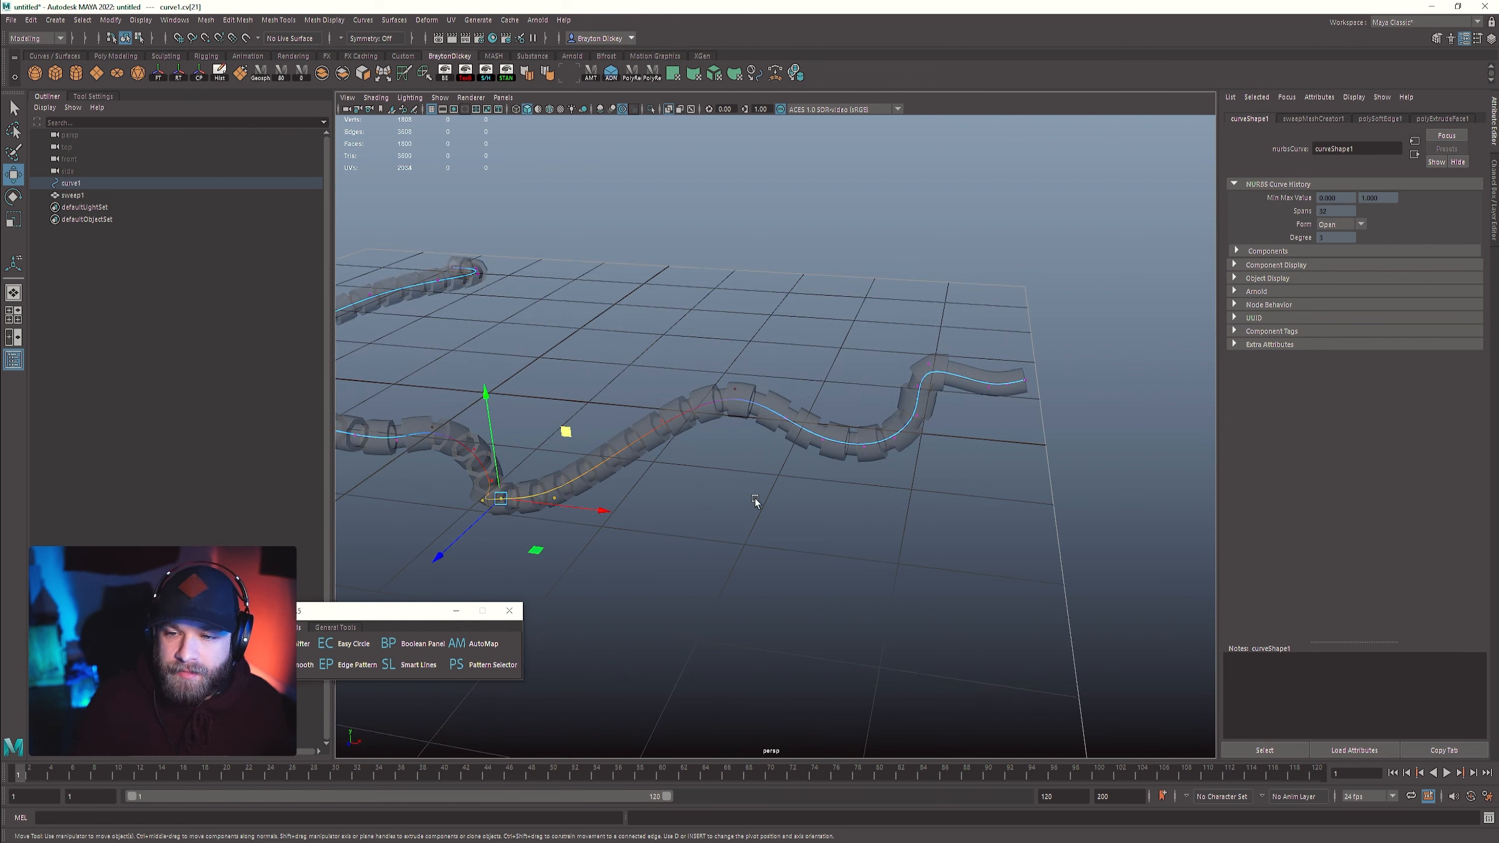
key("ctrl+z")
- Return to object mode and select the banded sweep mesh near its plain end section
left_click_drag(713, 552, 1026, 412, "alt")
middle_click_drag(556, 604, 592, 540, "alt")
scroll(592, 539, "up", 4)
middle_click_drag(461, 505, 714, 416, "alt")
scroll(609, 434, "up", 3)
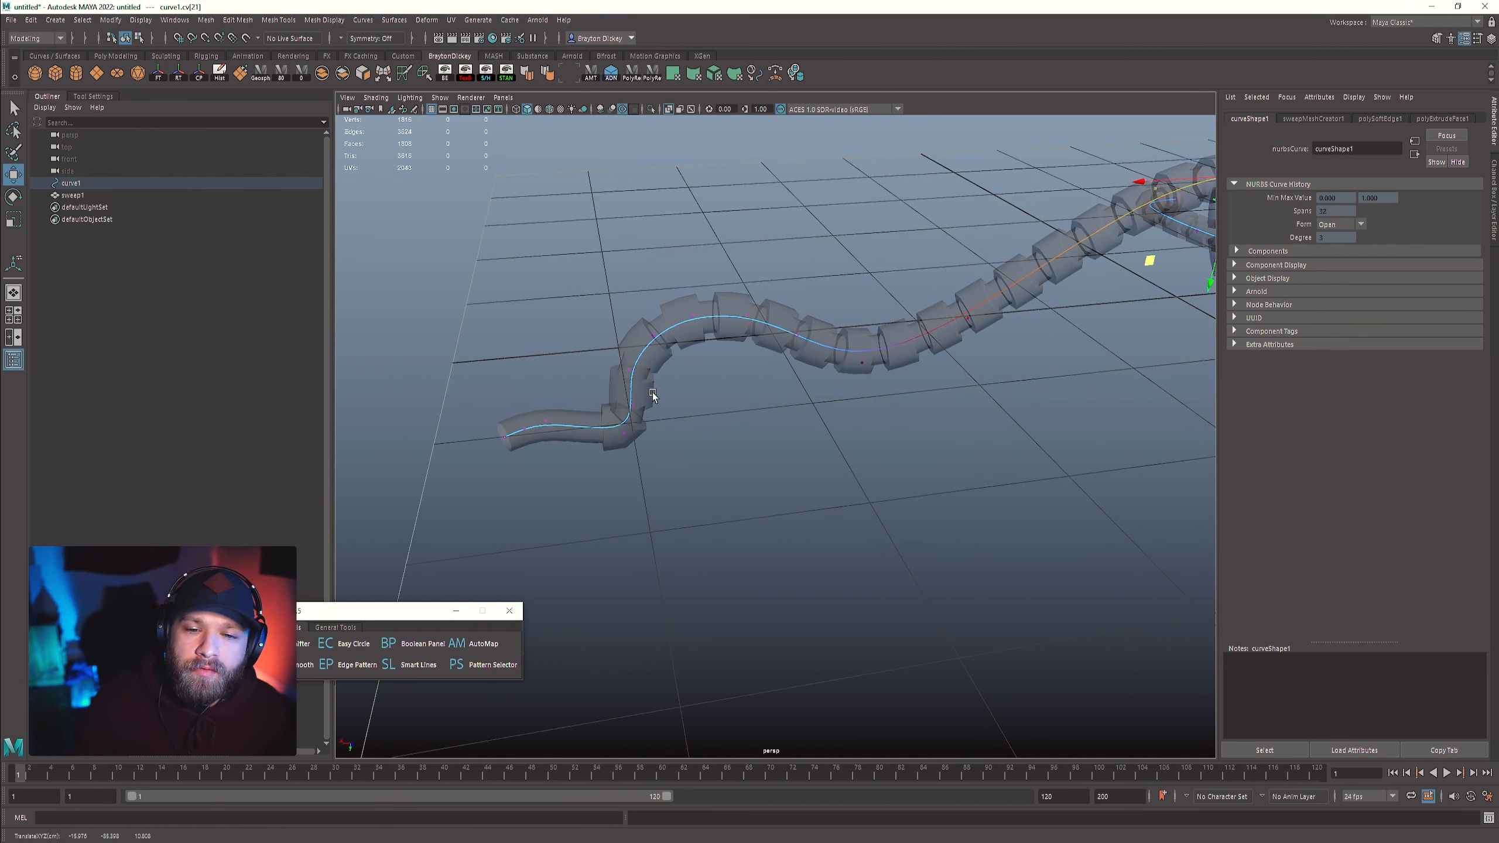
right_click_drag(552, 423, 582, 366)
left_click(560, 284)
left_click(571, 415)
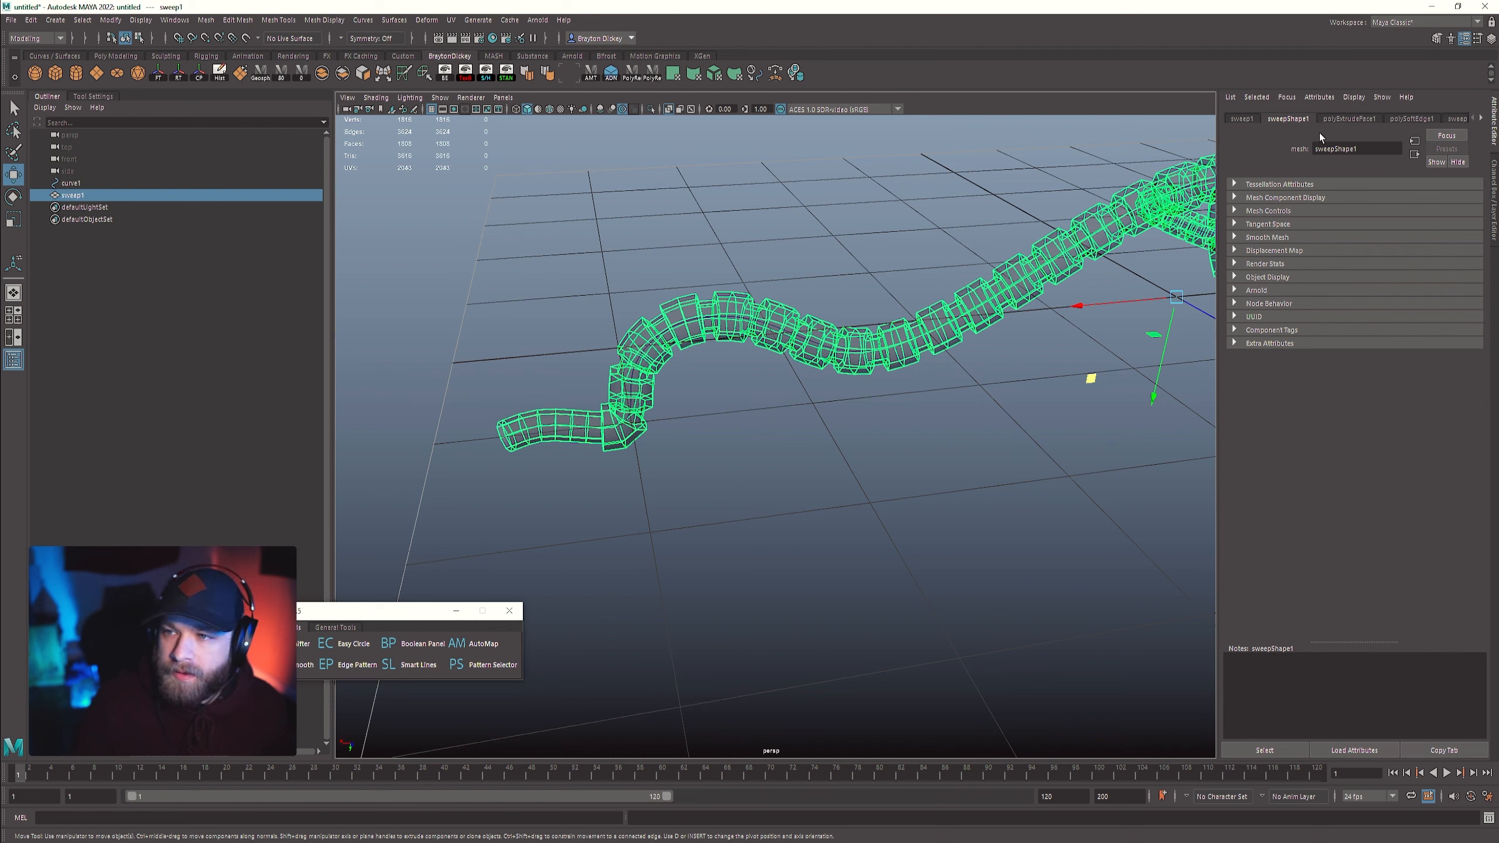
- Go through the mesh's history nodes to sweepMeshCreator1 and adjust its scale profile
left_click(1351, 118)
left_click(1416, 119)
left_click(1477, 121)
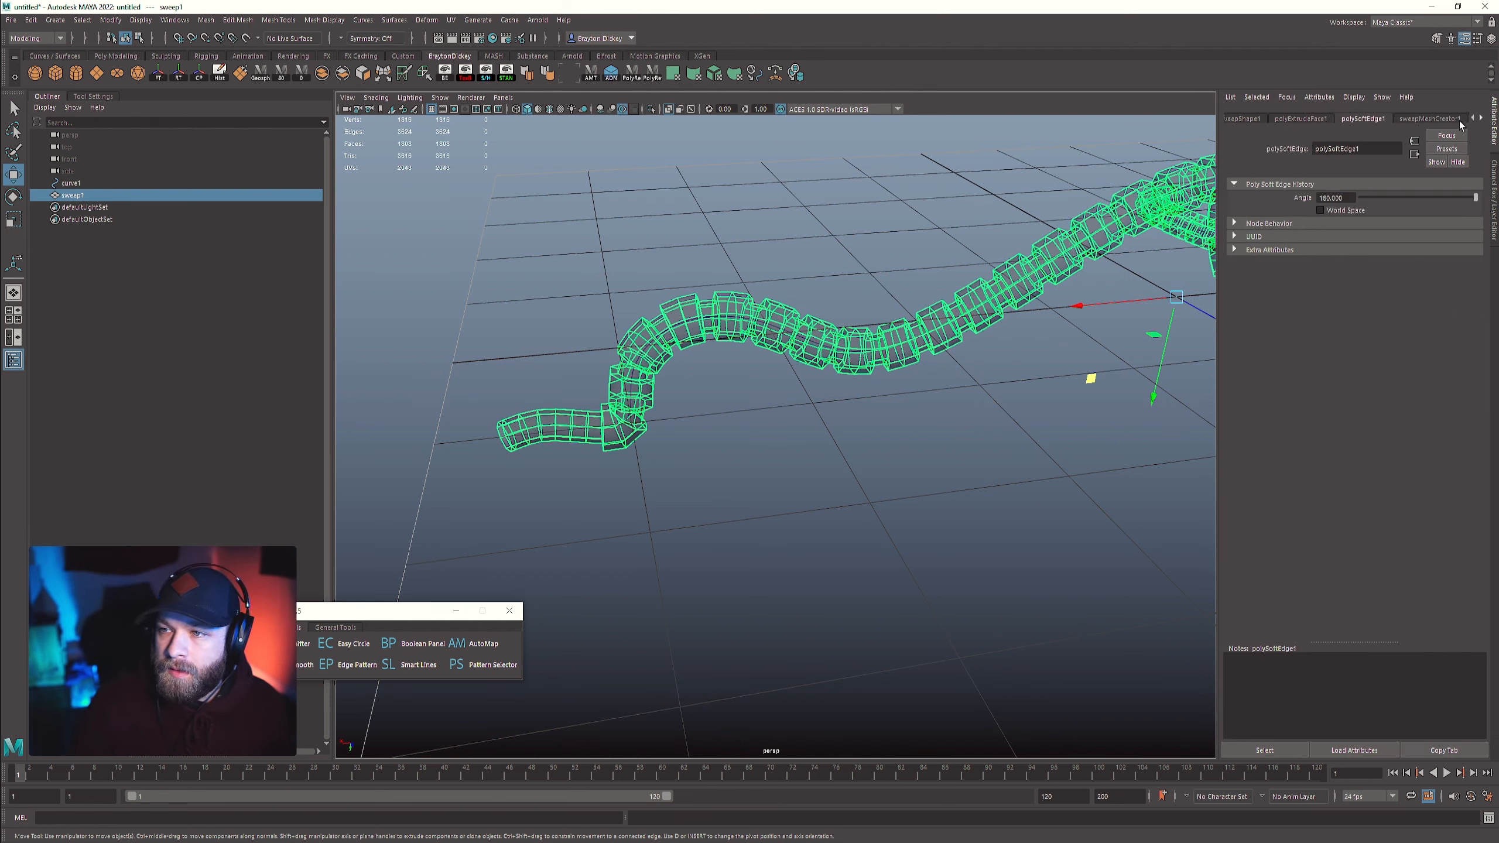
mouse_move(1418, 332)
left_mouse_down()
mouse_move(1440, 337)
mouse_move(1408, 334)
mouse_move(1420, 333)
left_mouse_up()
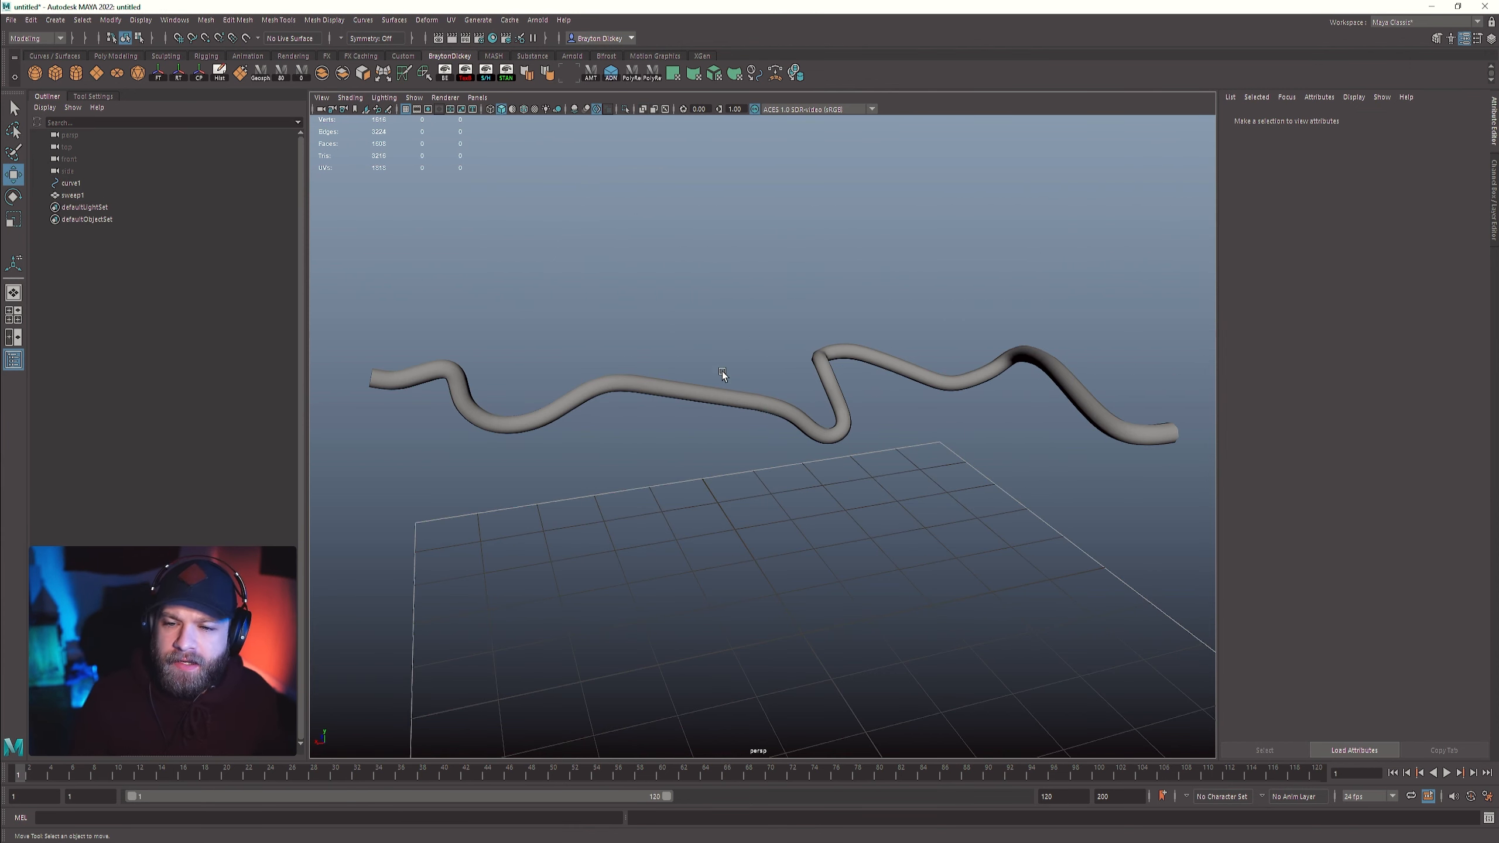
- Select the plain sweep mesh and set its Poly profile to 4 sides
left_click(695, 399)
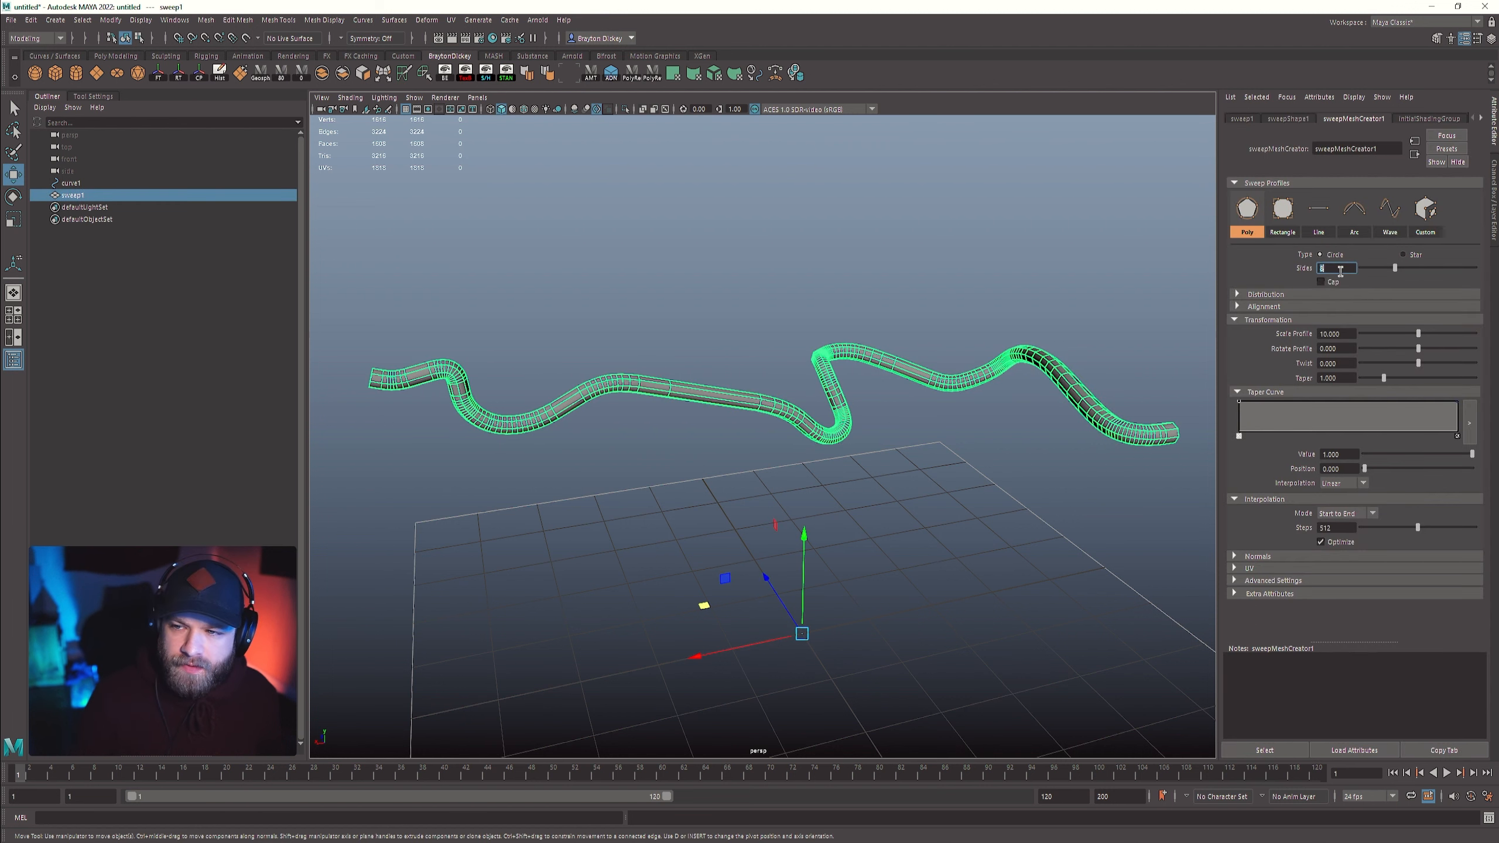
type("4")
key("Return")
middle_click_drag(968, 440, 853, 425, "alt")
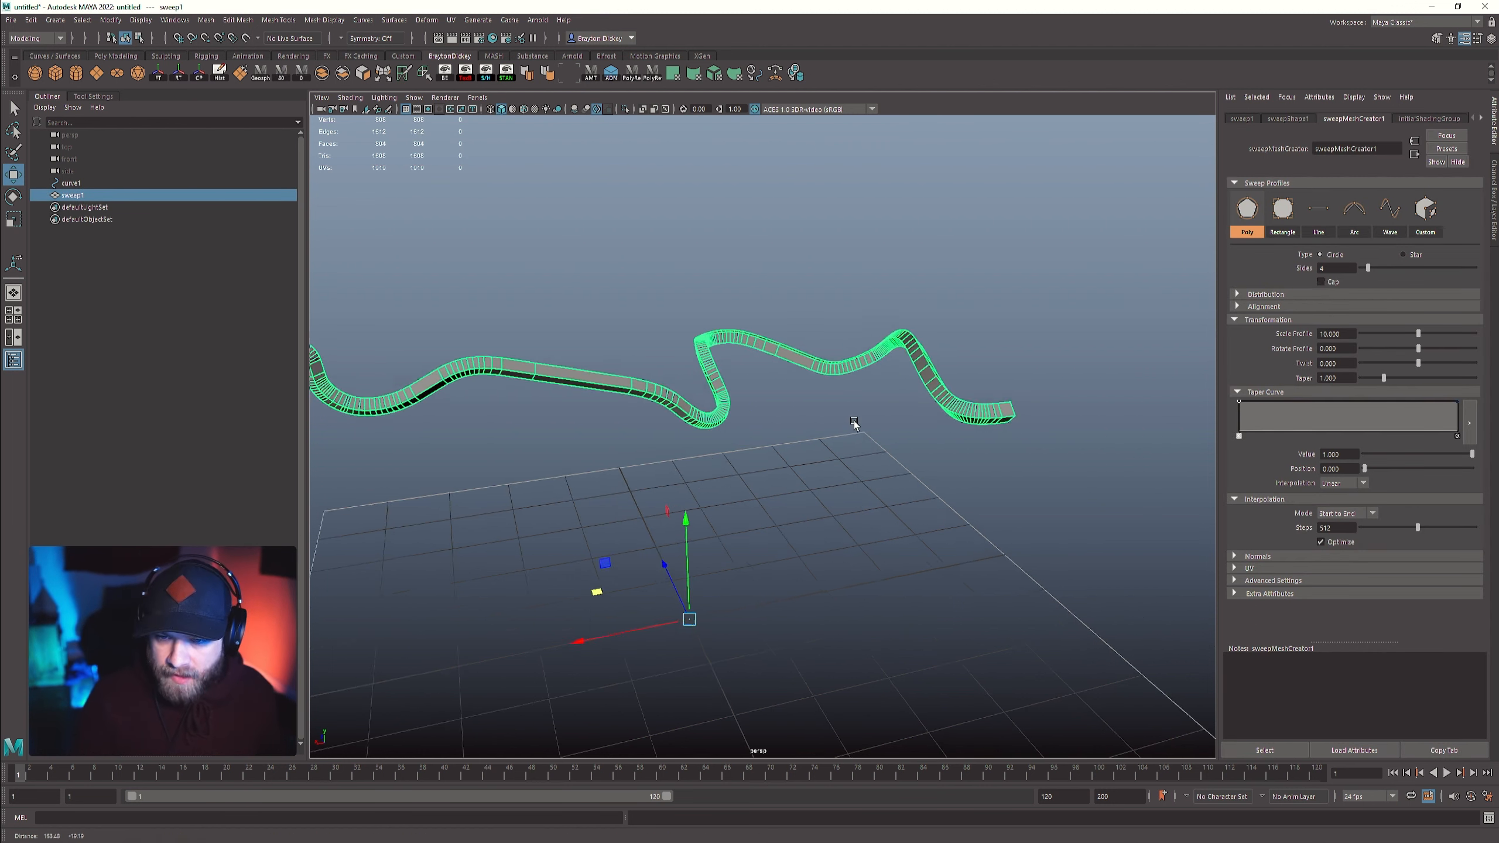
left_click_drag(853, 425, 702, 387, "alt")
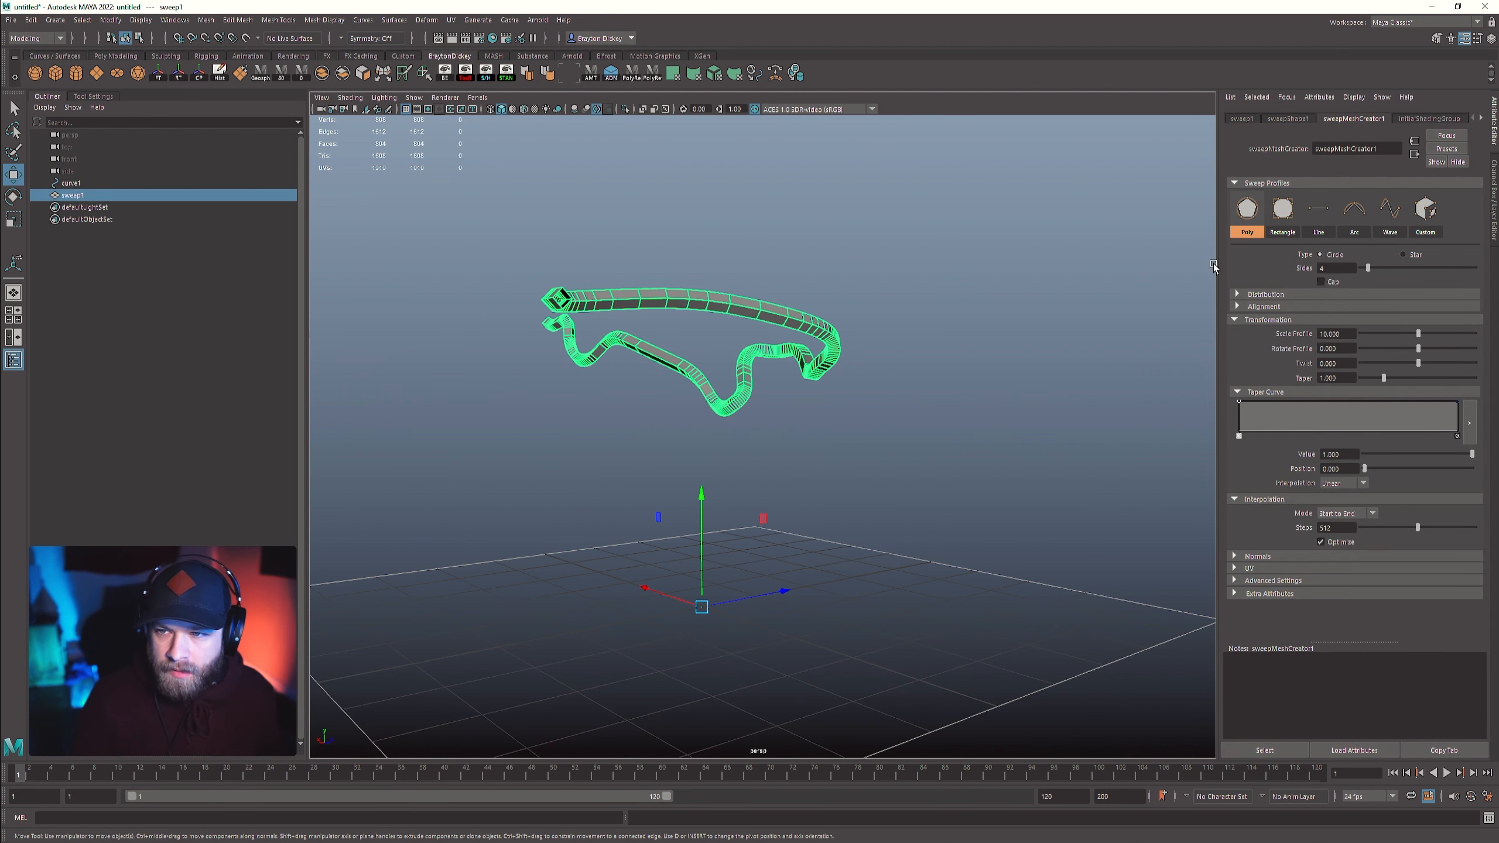
- Open the Custom sweep profile options, cancel them, and clear the selection
left_click(1425, 210)
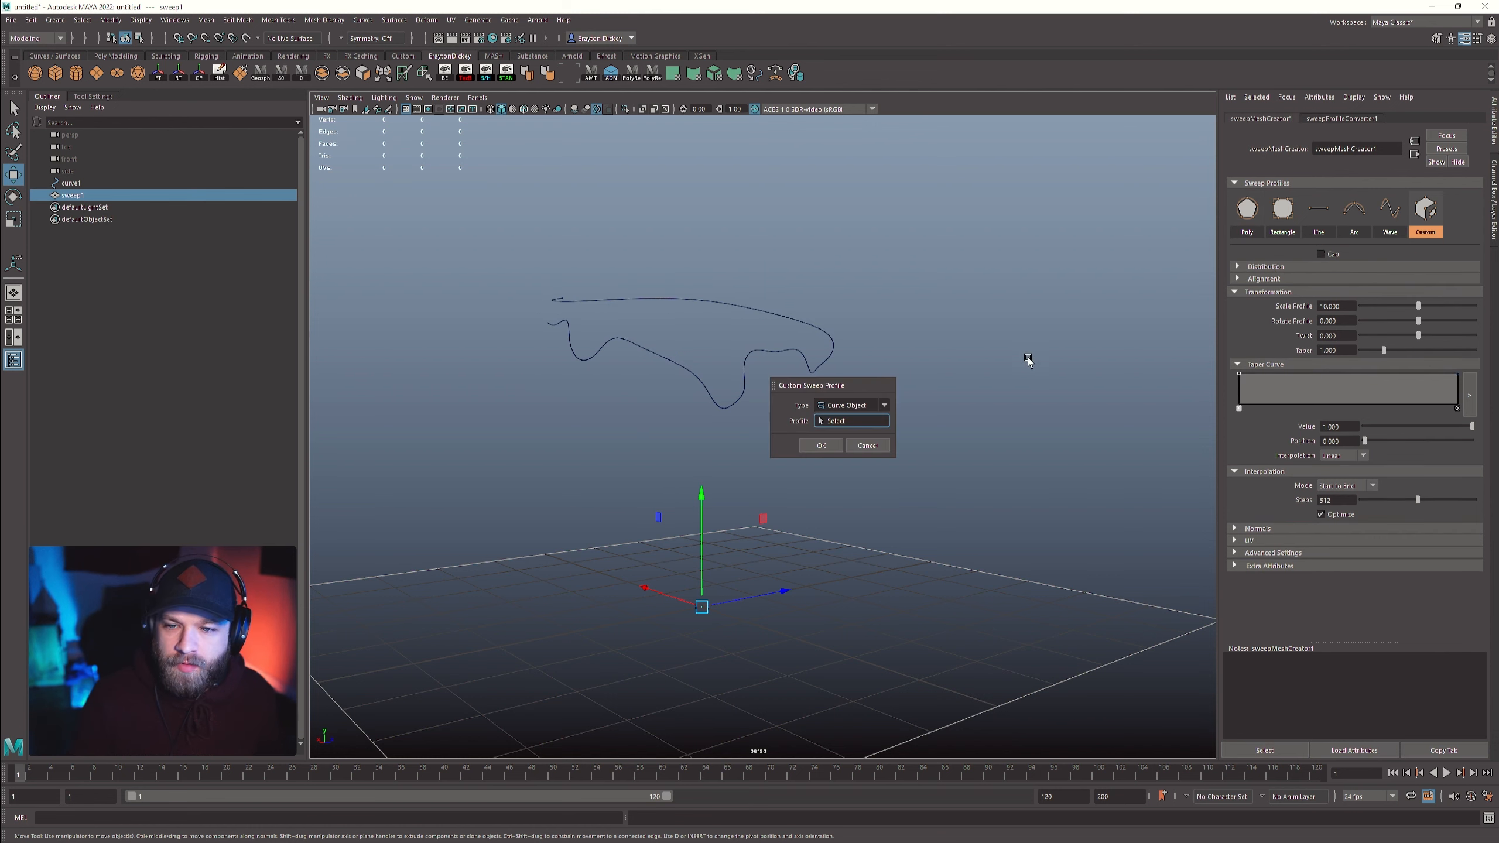
left_click(875, 444)
left_click_drag(874, 445, 844, 557, "alt")
left_click(933, 613)
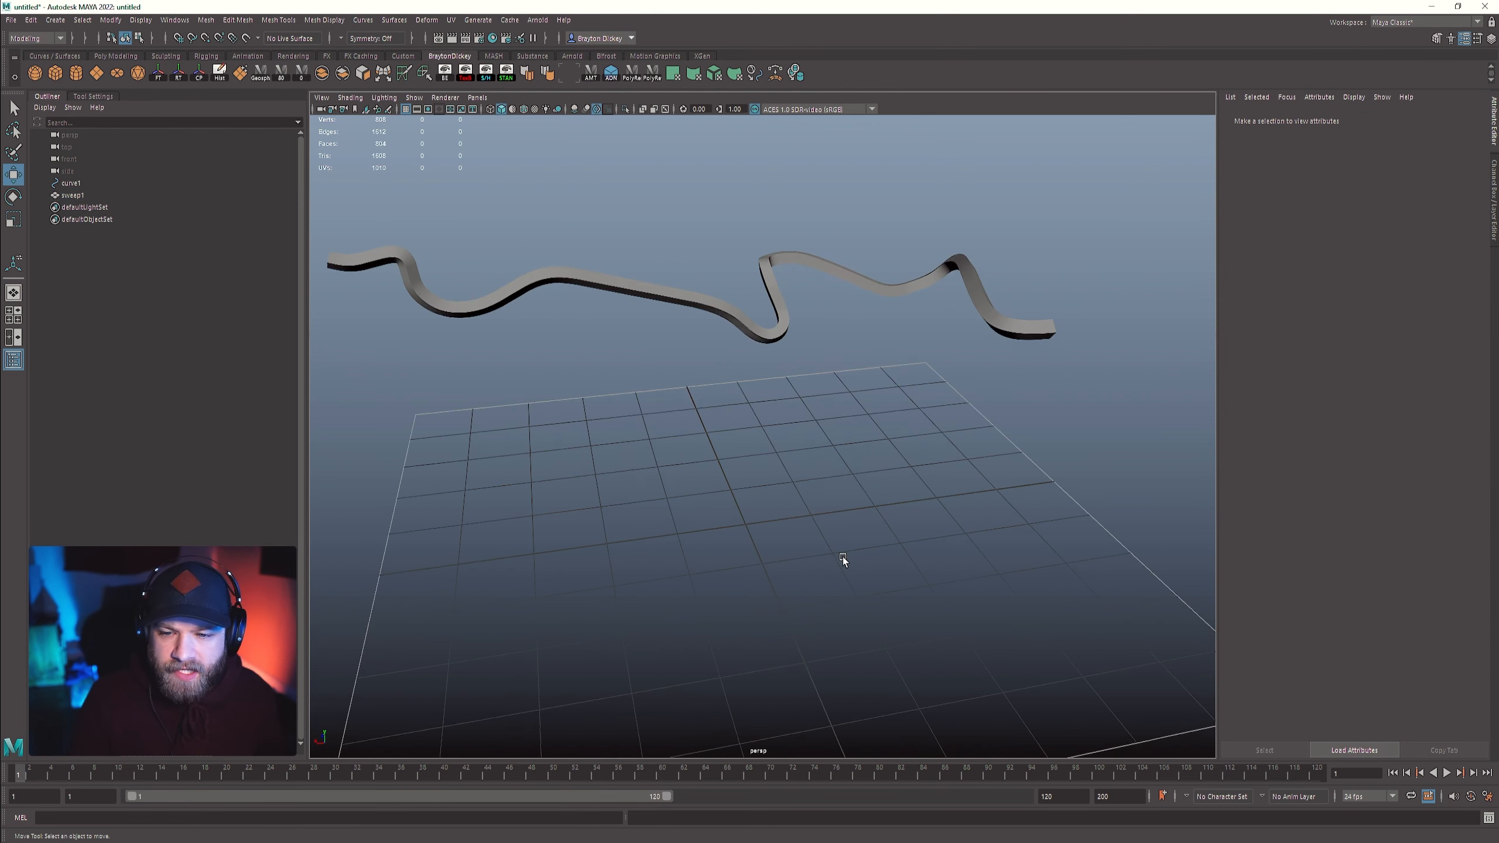
left_click(114, 73)
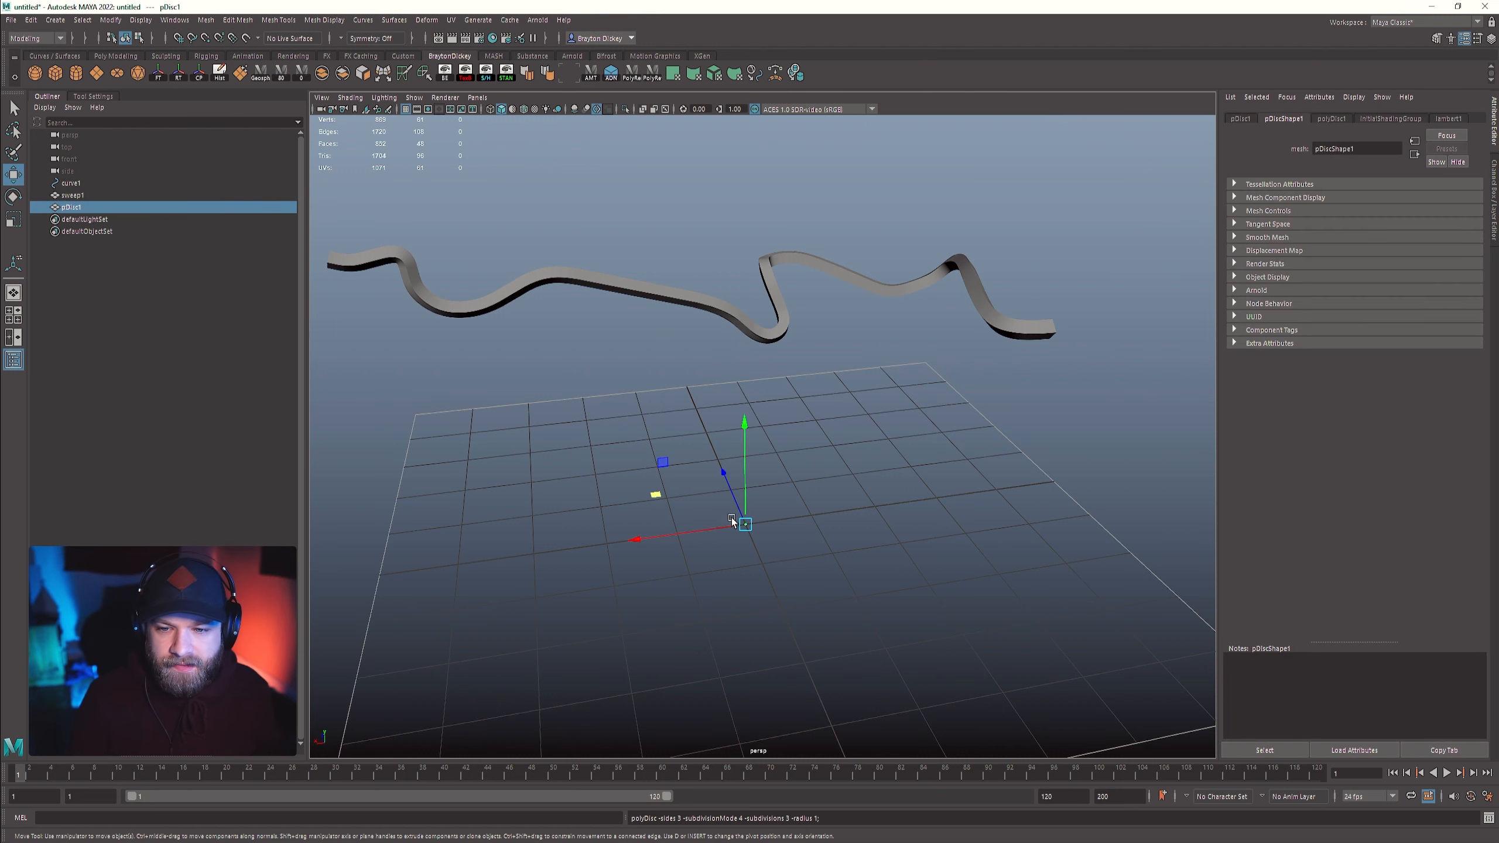
key("f")
key("r")
scroll(752, 537, "down", 5)
left_click_drag(761, 547, 772, 581, "alt")
left_click(873, 324)
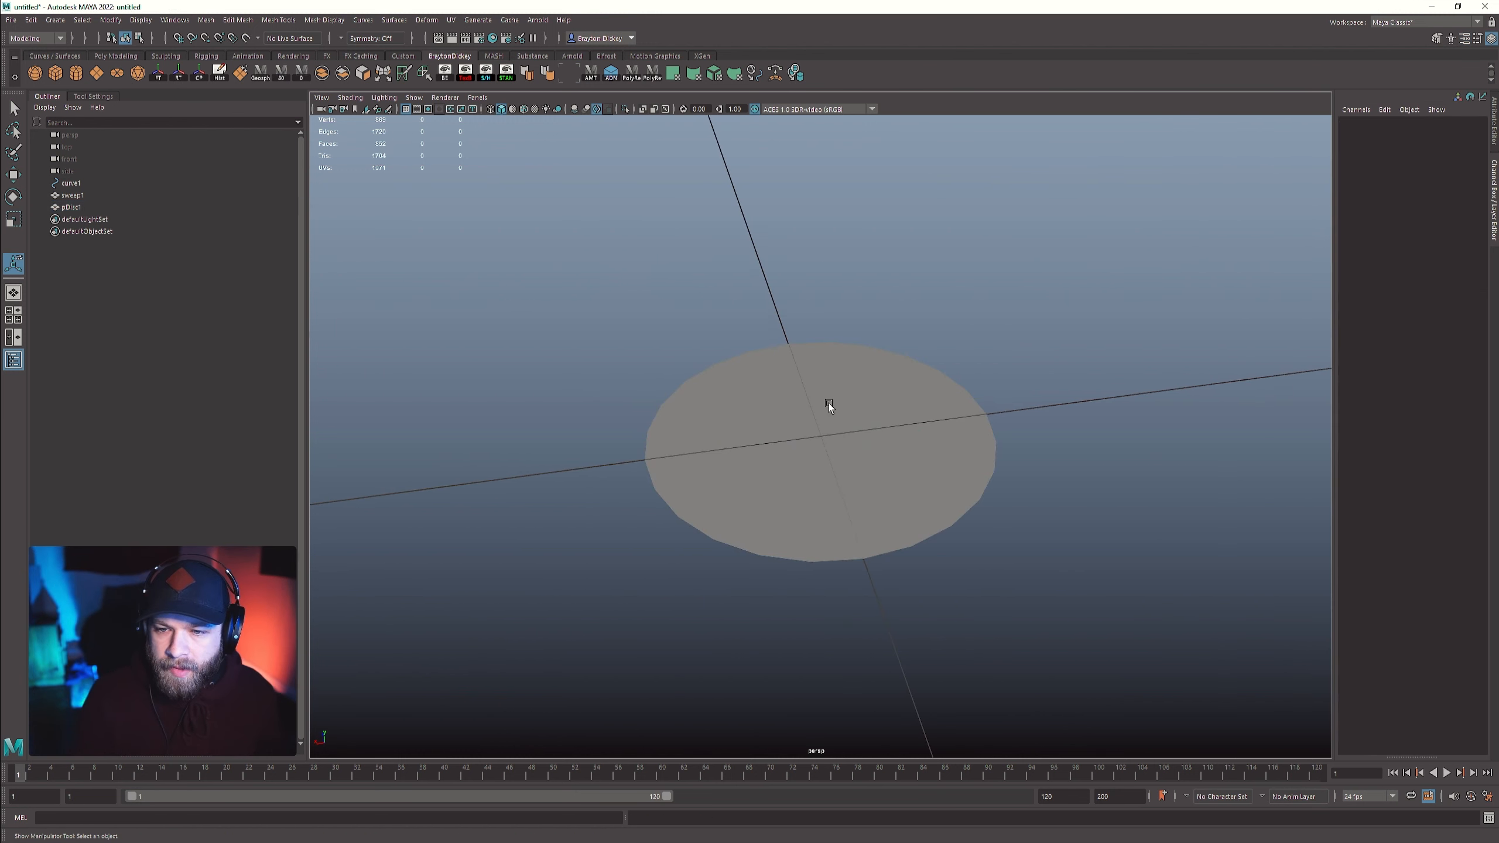
left_click(827, 405)
key("Delete")
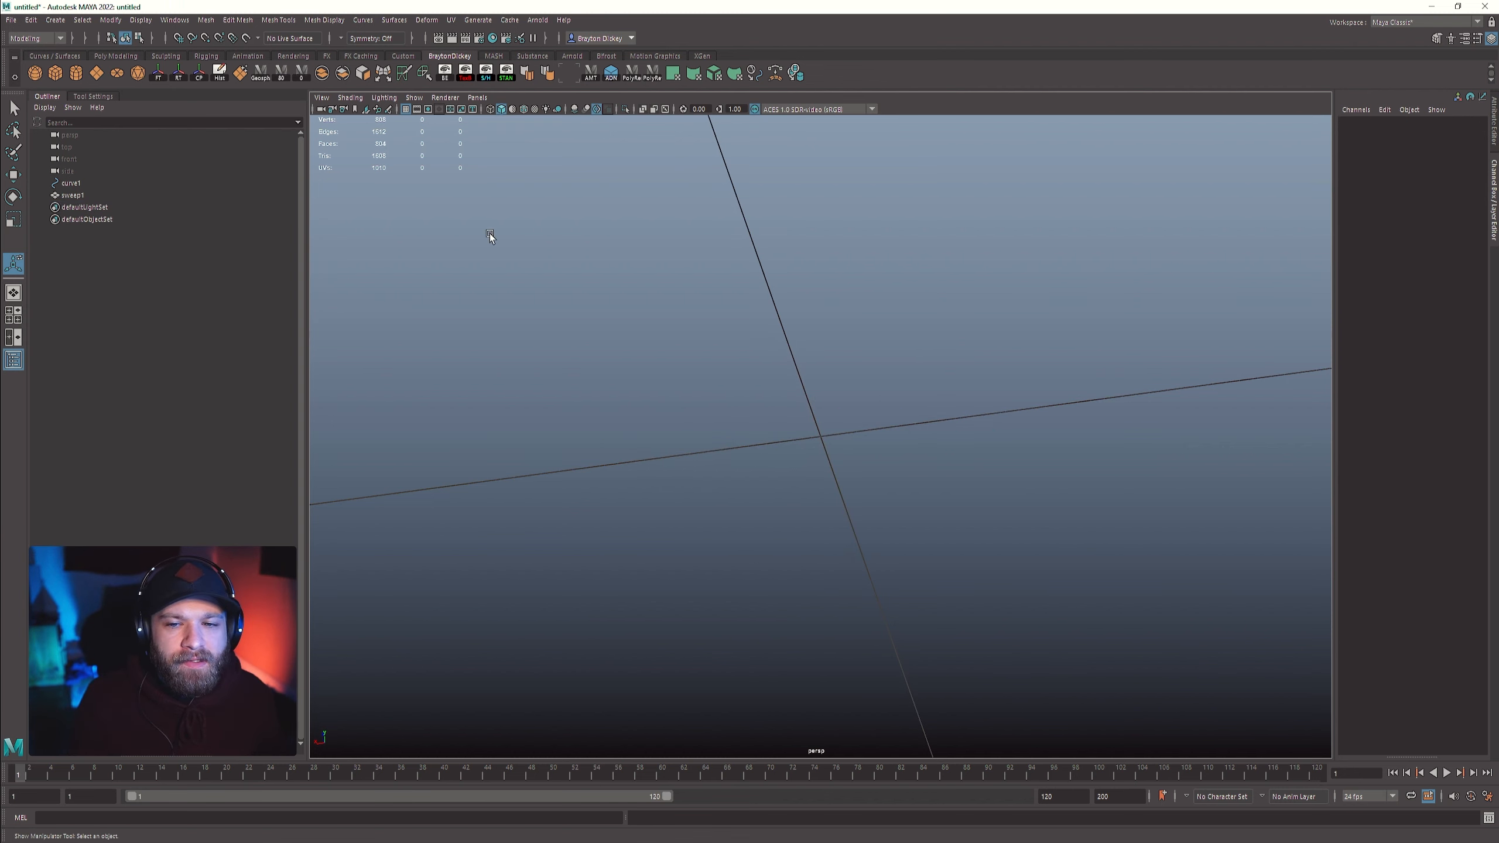
- Delete the cylinder's side and bottom faces so only the eight-sided top cap remains, and return to object mode
key("f")
scroll(890, 462, "down", 2)
left_click_drag(849, 474, 835, 421, "alt")
right_click_drag(836, 421, 839, 496)
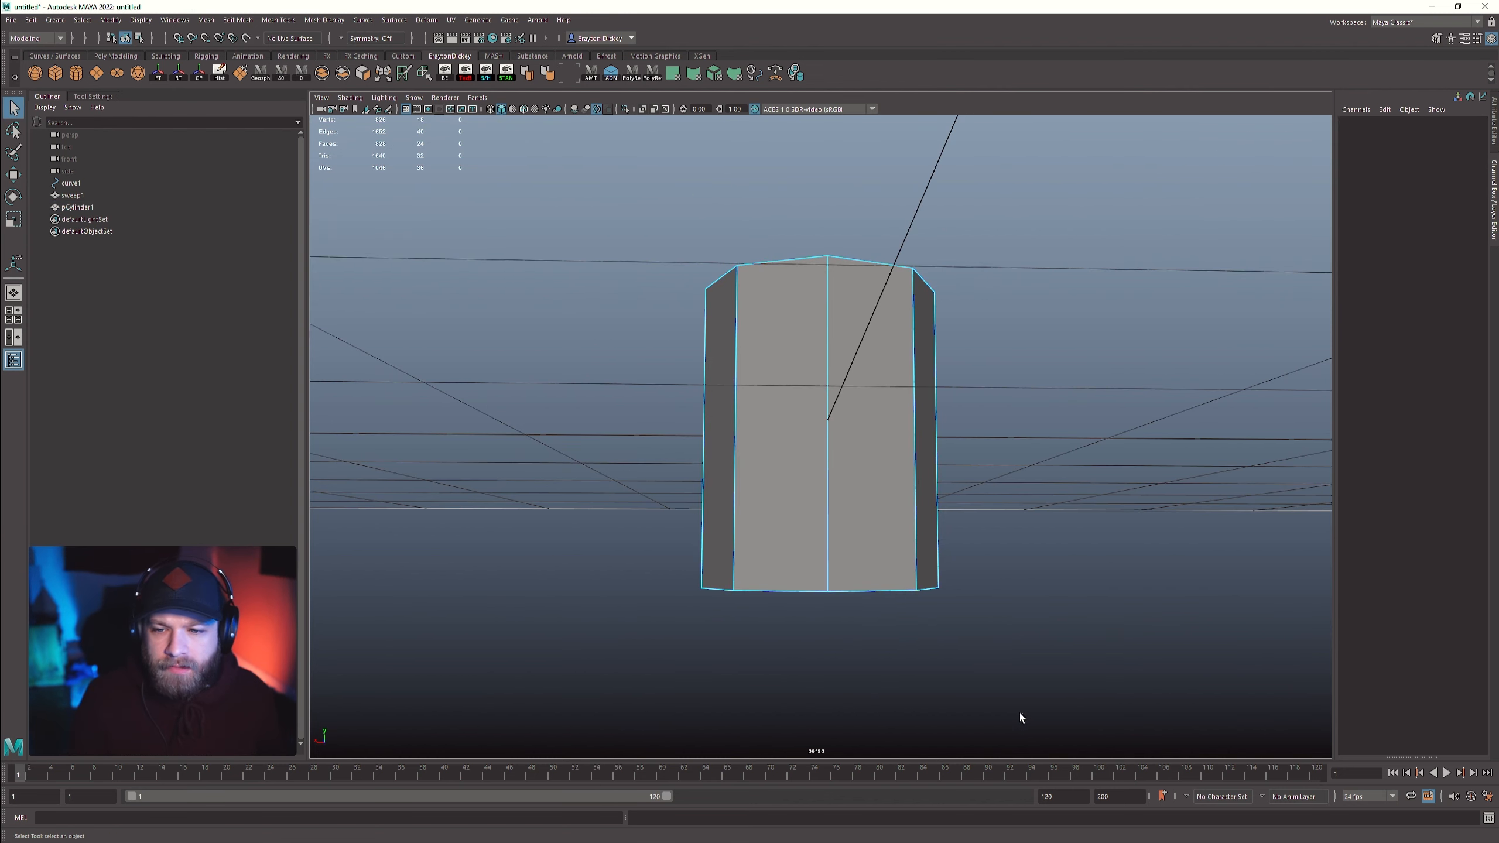
left_click_drag(1021, 718, 569, 440)
key("Delete")
left_click_drag(843, 313, 847, 392, "alt")
right_click_drag(847, 378, 908, 274)
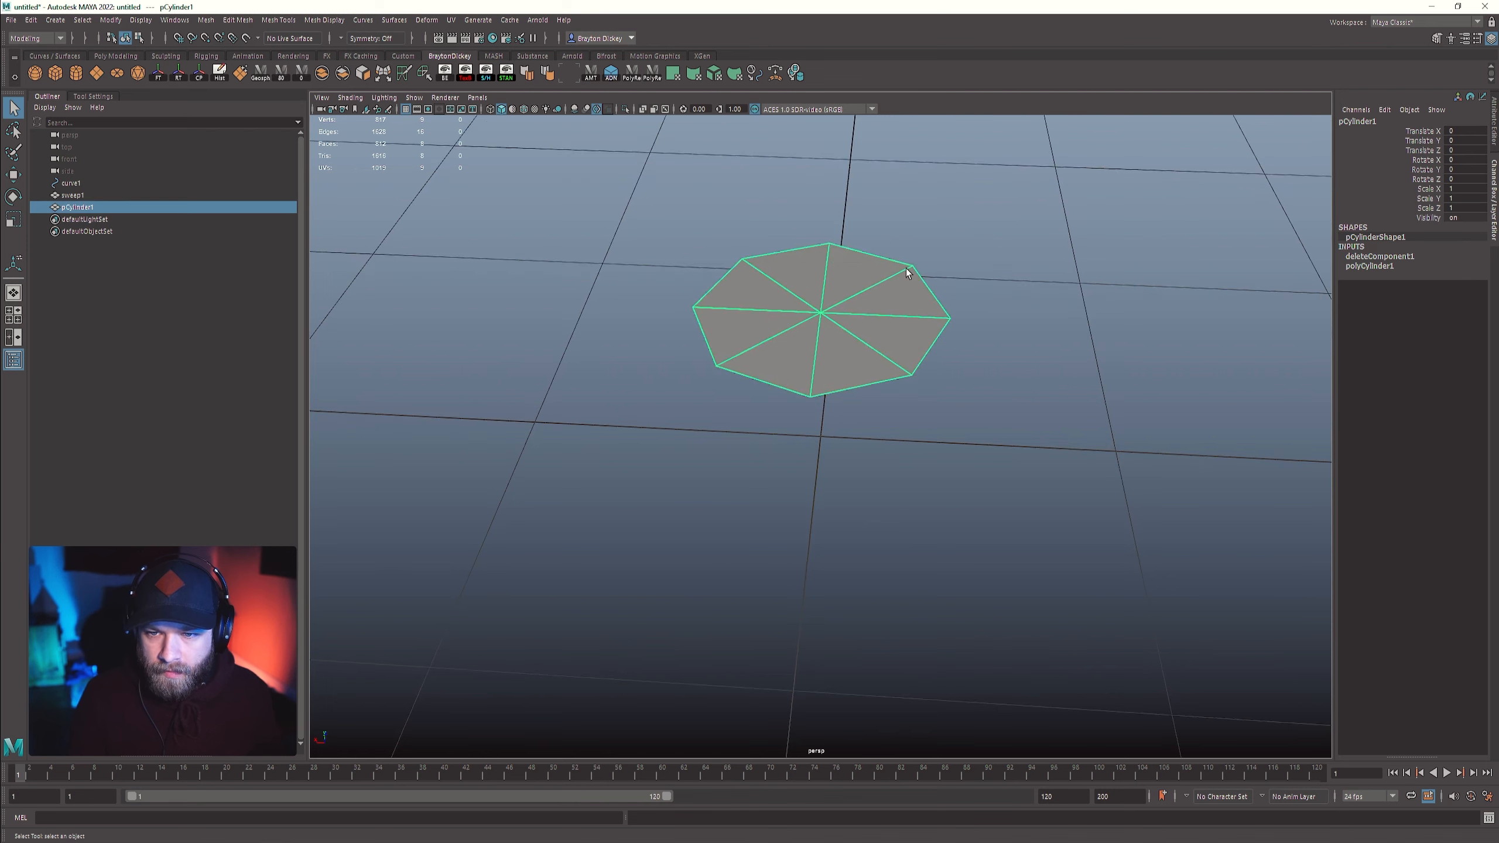
- Duplicate the flat eight-sided disc twice and arrange the three discs in a tight triangle on the ground plane
left_click_drag(908, 274, 909, 331, "alt")
scroll(803, 460, "down", 3)
key("w")
key("ctrl+d")
left_click_drag(730, 476, 828, 479)
key("ctrl+d")
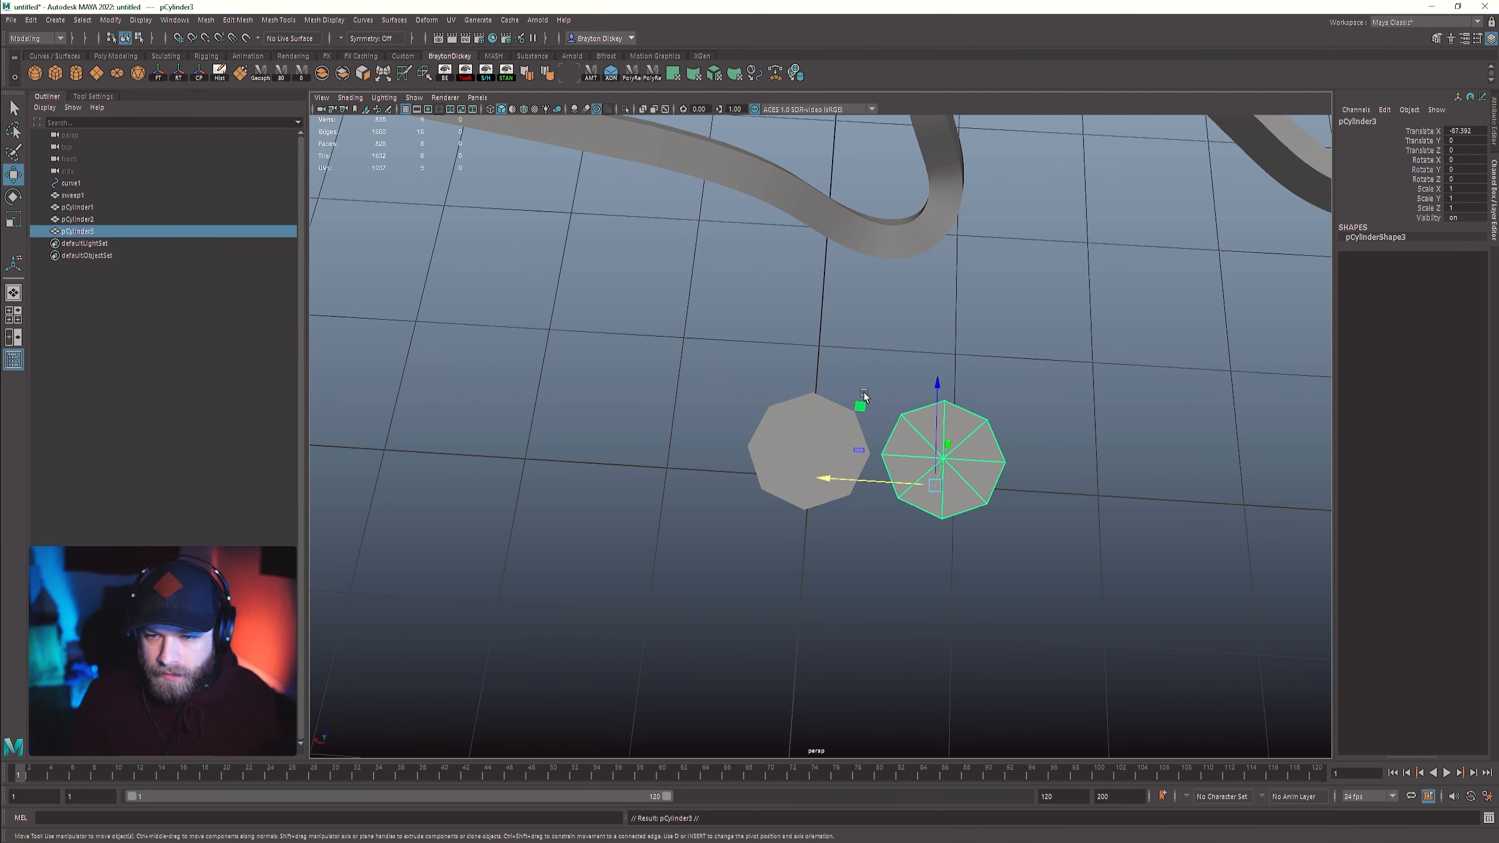
left_click_drag(864, 396, 787, 504)
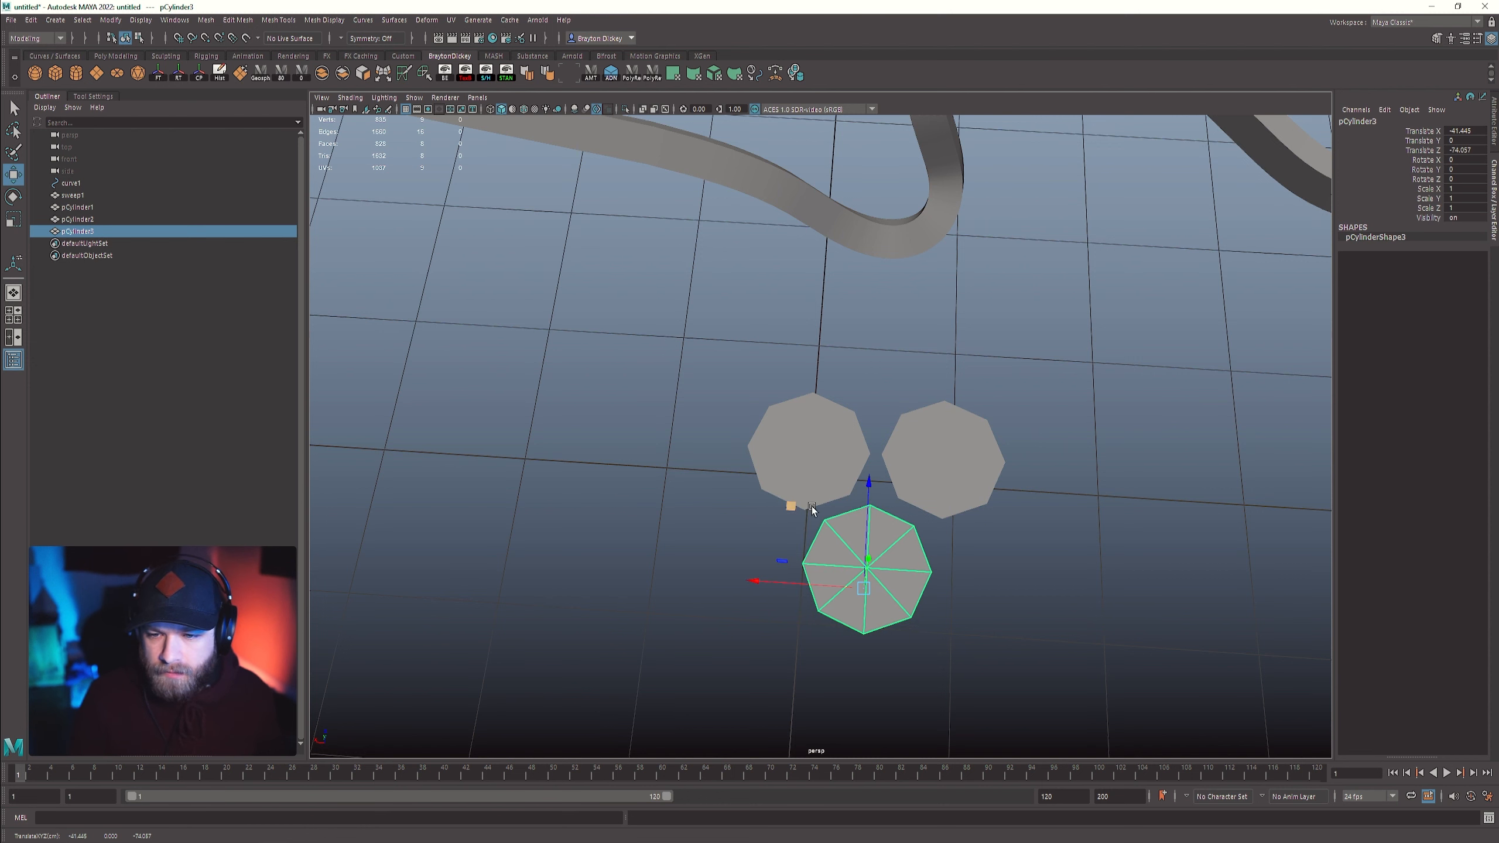
scroll(885, 544, "down", 3)
left_click_drag(986, 582, 988, 566, "alt")
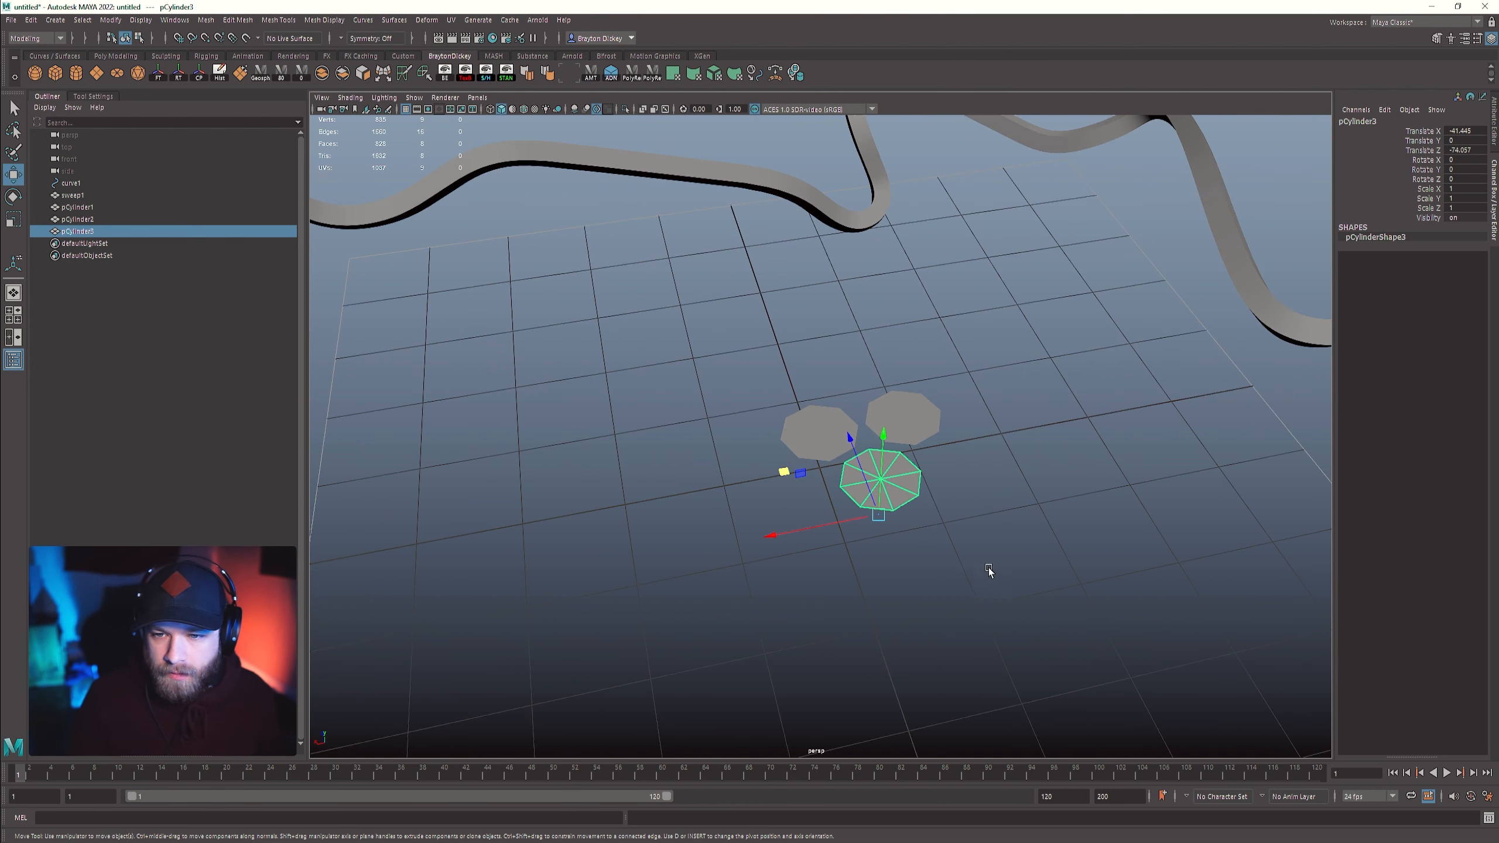
- Combine the three discs into one mesh, delete its history and freeze its transformations
left_click(324, 73)
left_click(220, 76)
left_click(159, 72)
scroll(965, 513, "down", 5)
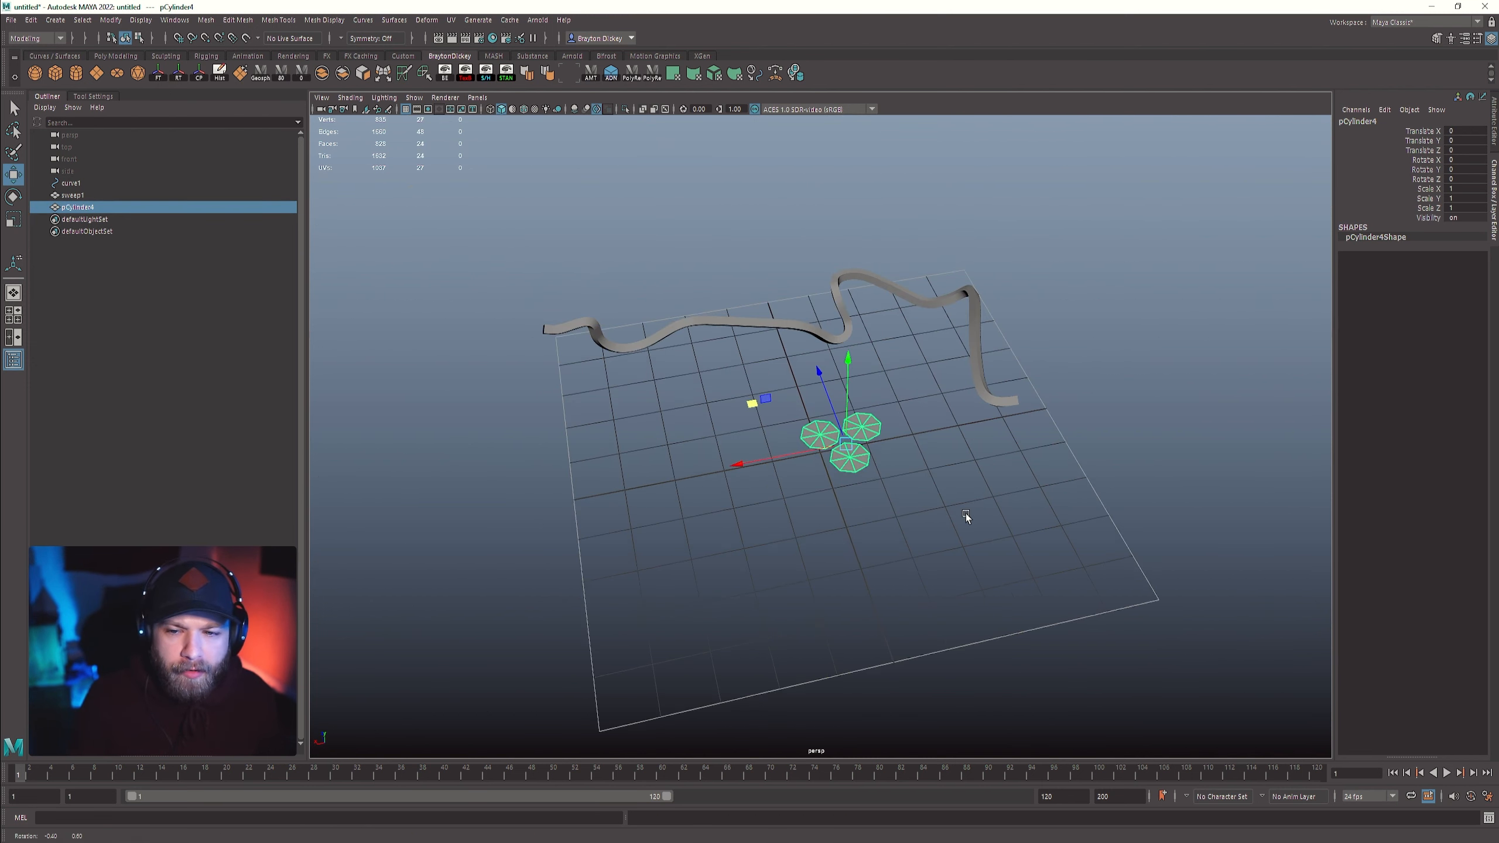
- Snap the combined disc mesh to the grid's centre and scale it down
scroll(965, 513, "up", 4)
key("x")
left_click_drag(864, 442, 777, 459)
left_click(1045, 428)
scroll(1045, 429, "down", 2)
scroll(1047, 428, "down", 3)
left_click(824, 468)
key("r")
scroll(919, 457, "up", 4)
left_click(937, 450)
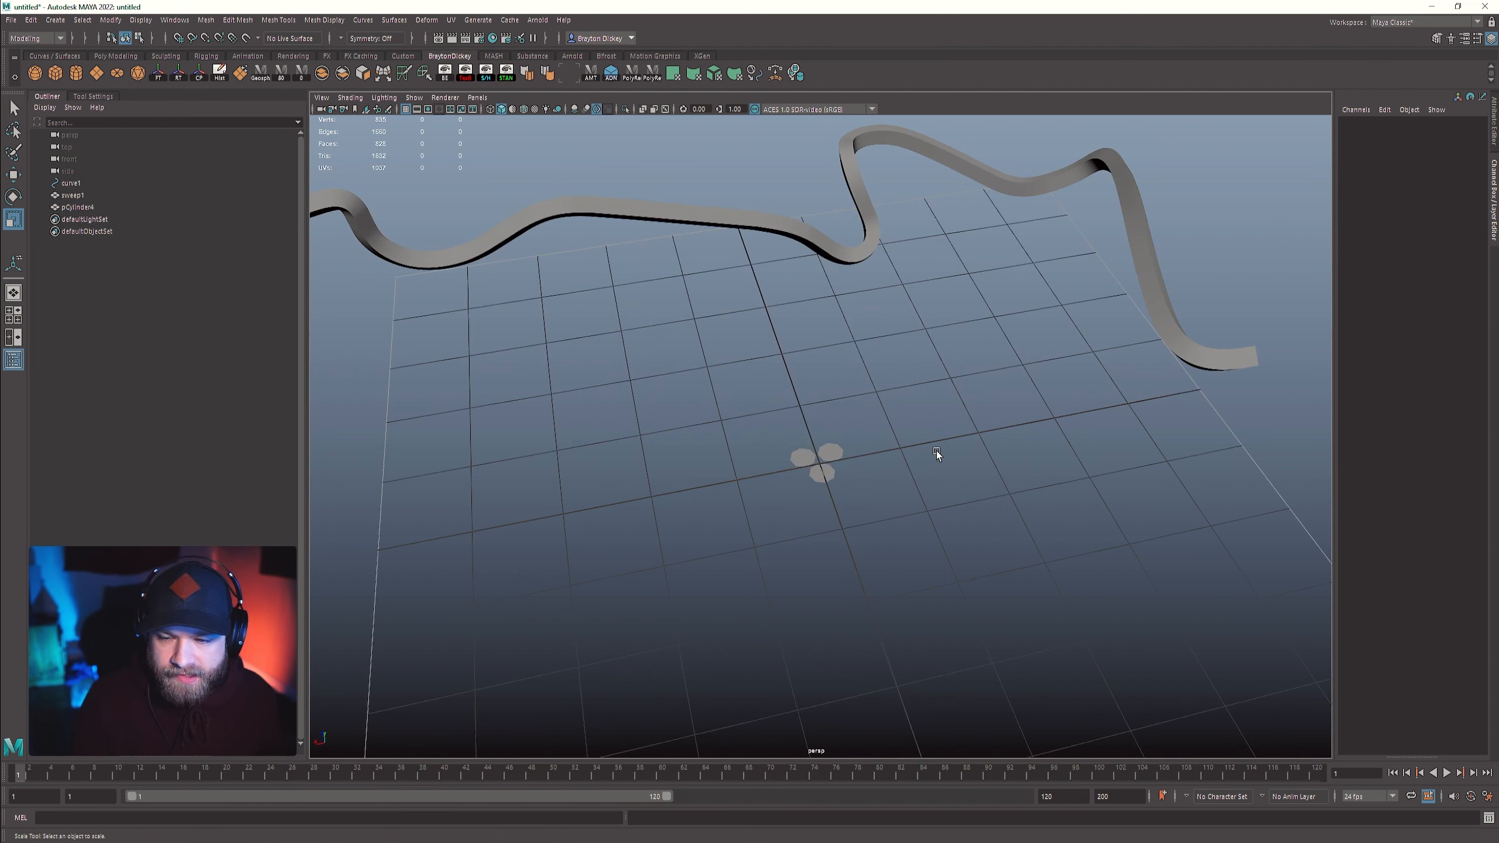
- Check the old sweep mesh's attributes and delete it, keeping curve1
middle_click_drag(937, 450, 836, 490, "alt")
scroll(858, 272, "down", 2)
middle_click_drag(859, 372, 974, 426, "alt")
left_click_drag(974, 427, 792, 349, "alt")
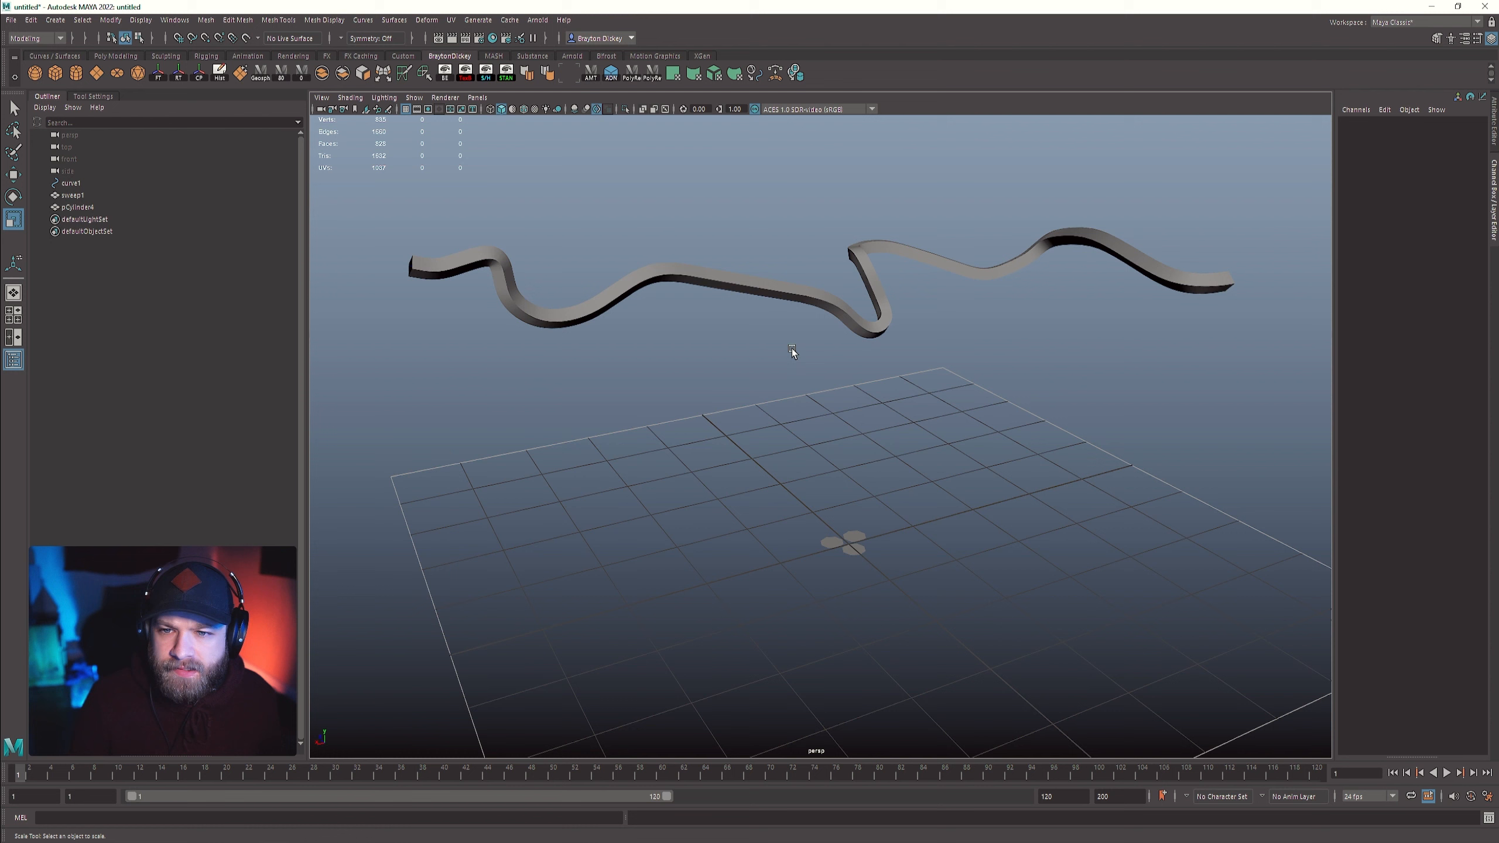
left_click(788, 288)
right_click_drag(646, 269, 699, 254)
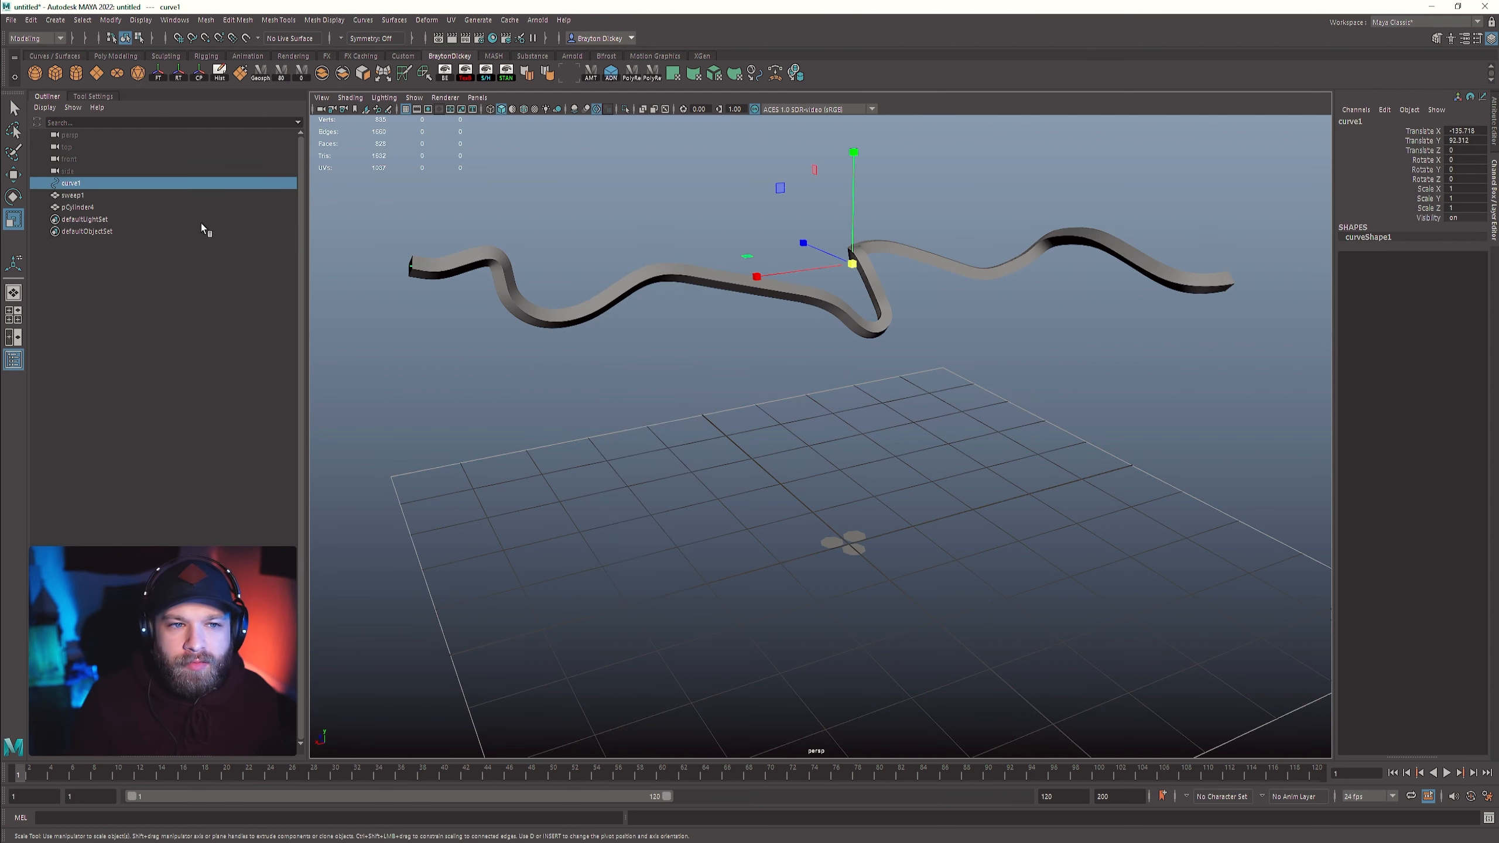
left_click(79, 196)
middle_click_drag(1126, 295, 1015, 348, "alt")
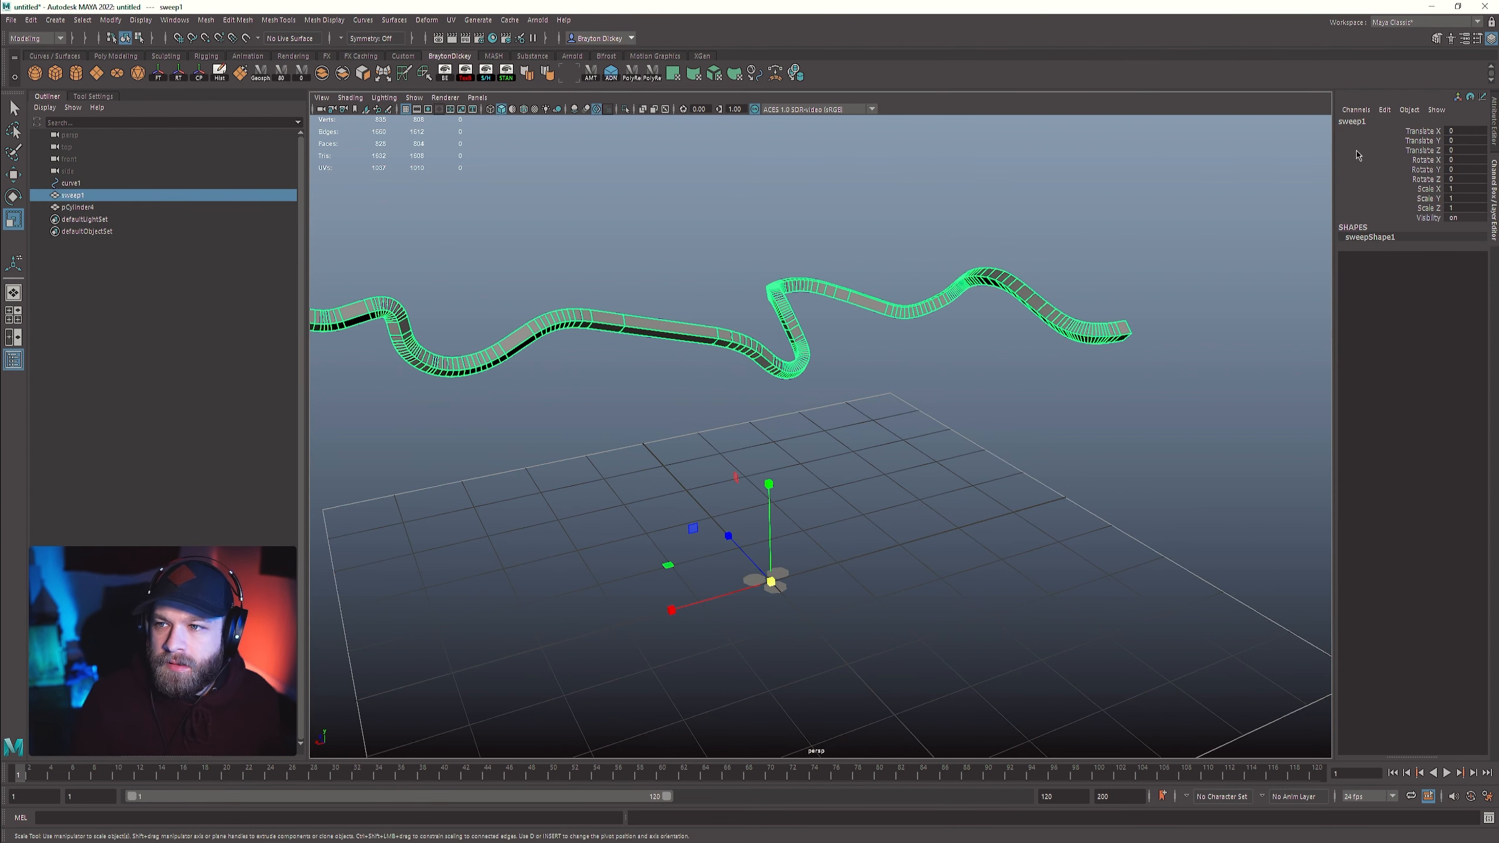
key("ctrl+a")
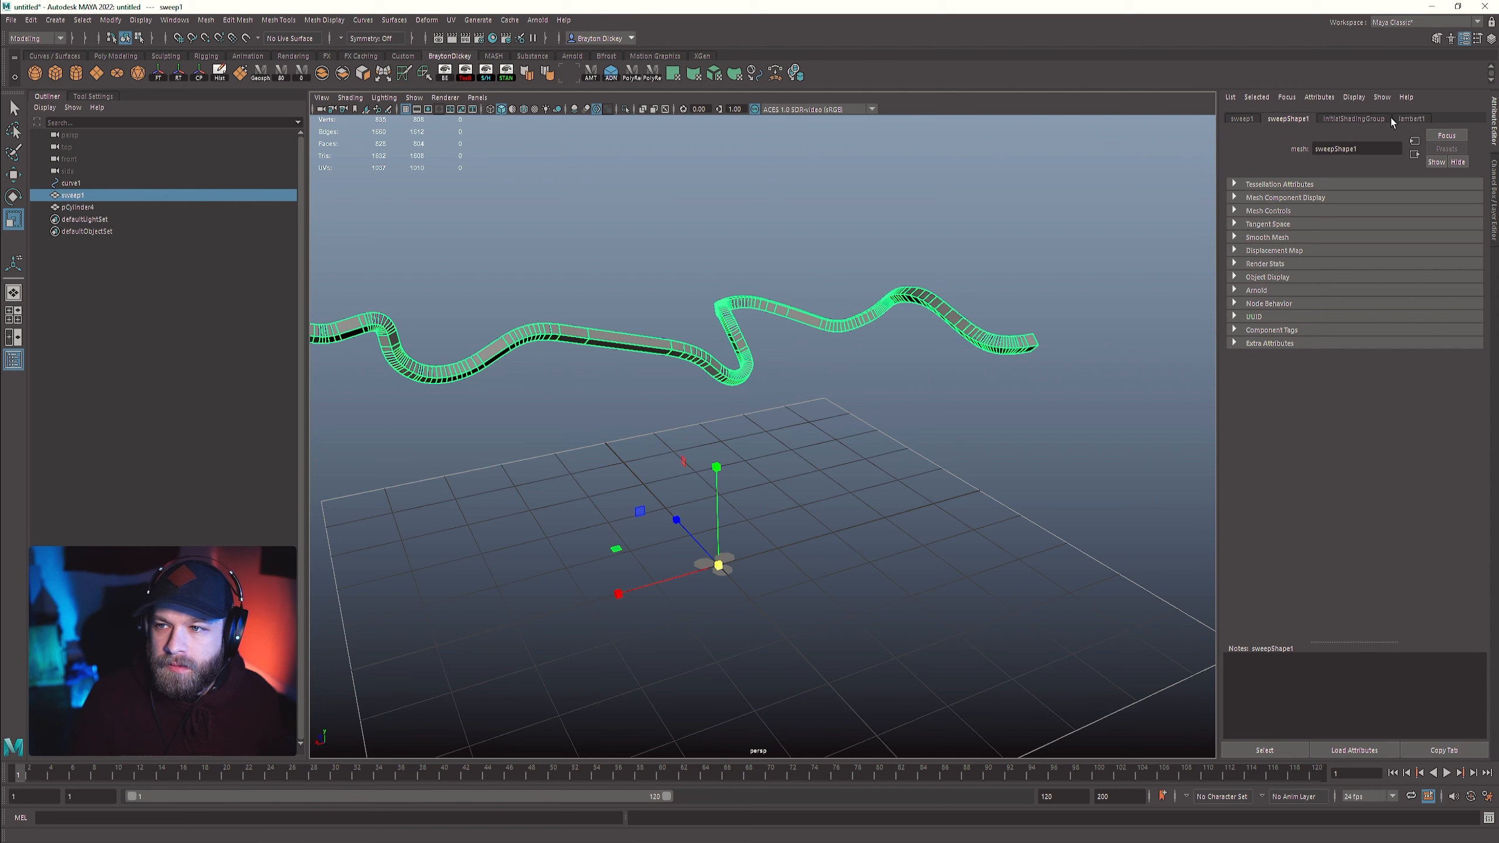
left_click(938, 196)
left_click(805, 319)
key("Delete")
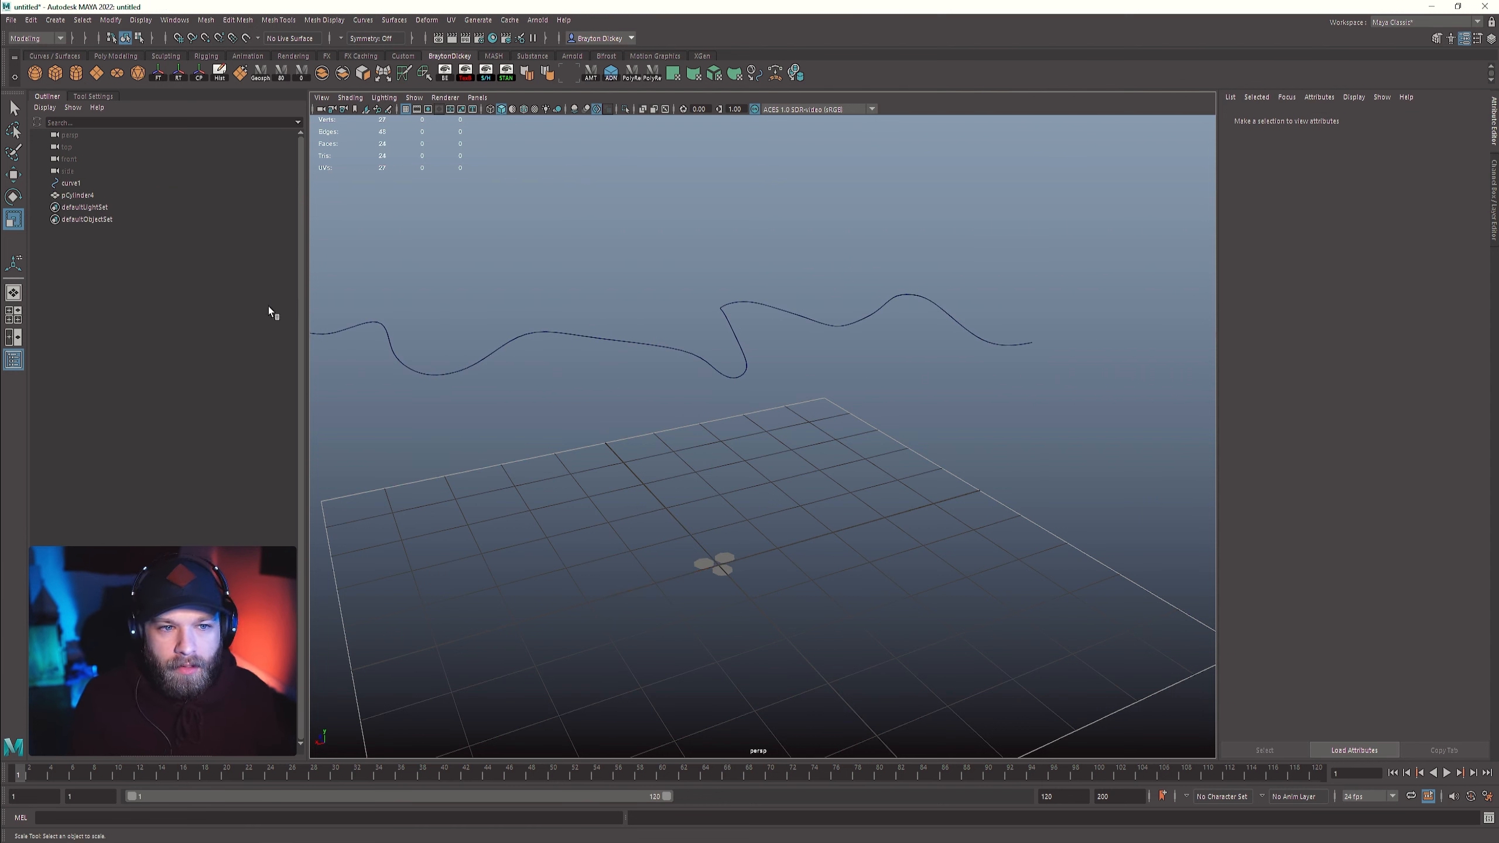
- Create a new sweep mesh from curve1 and set its Scale Profile to 5
left_click_drag(454, 248, 488, 393)
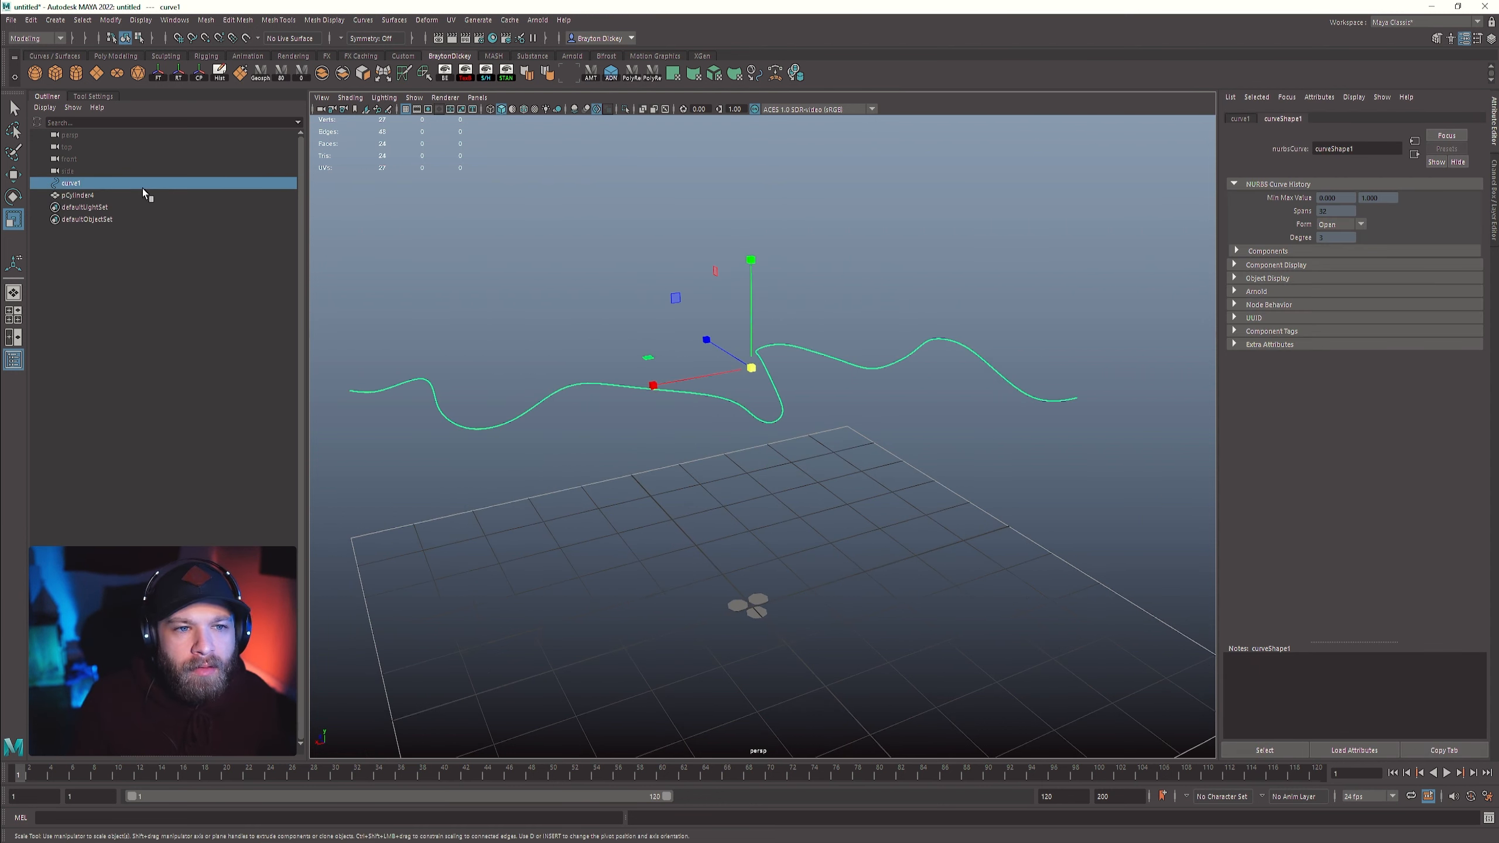
left_click(776, 75)
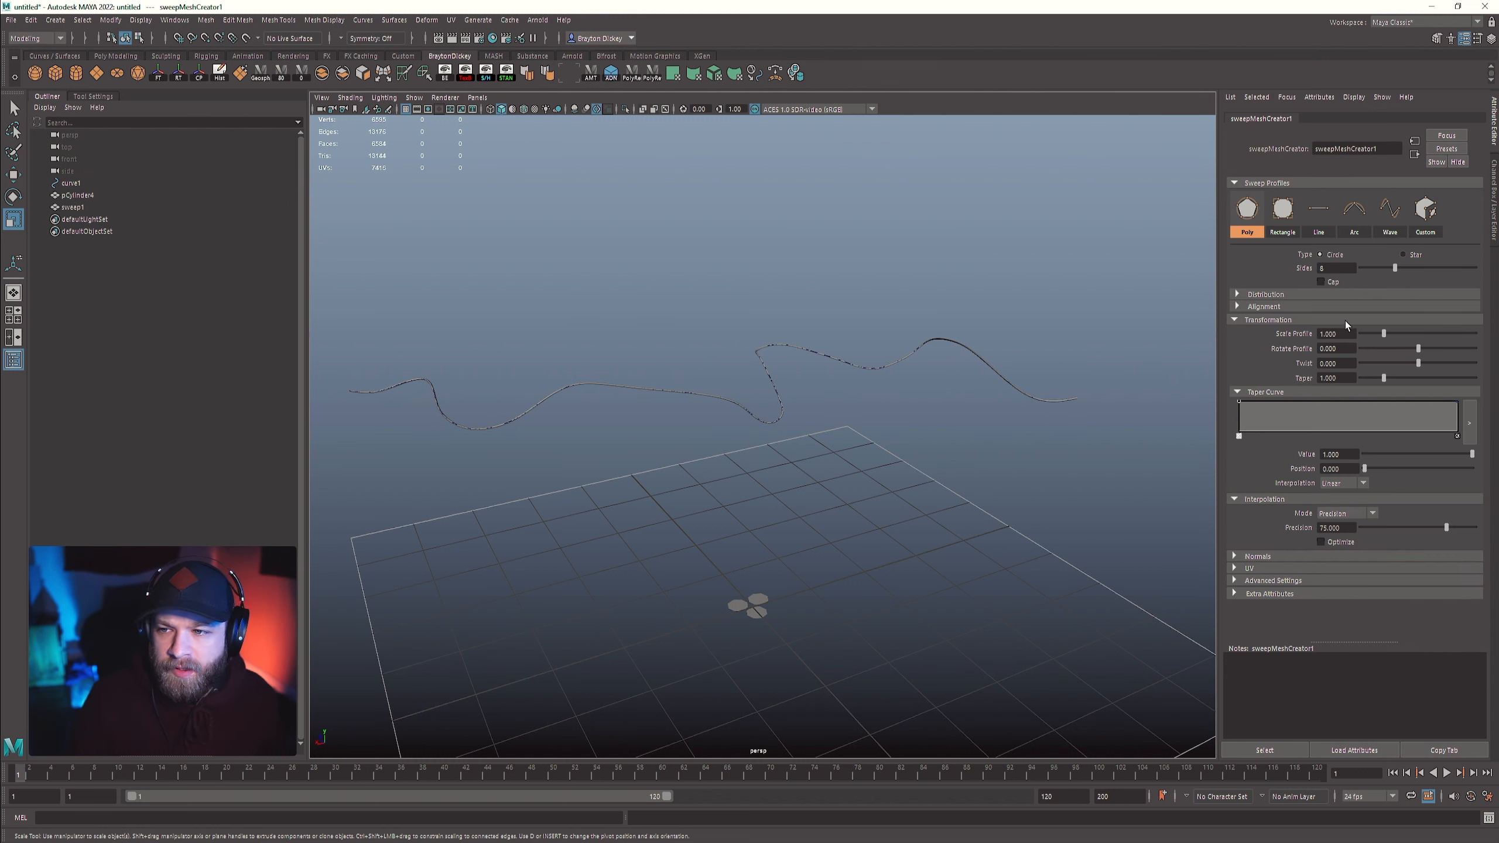
left_click(1337, 334)
type("5")
key("Return")
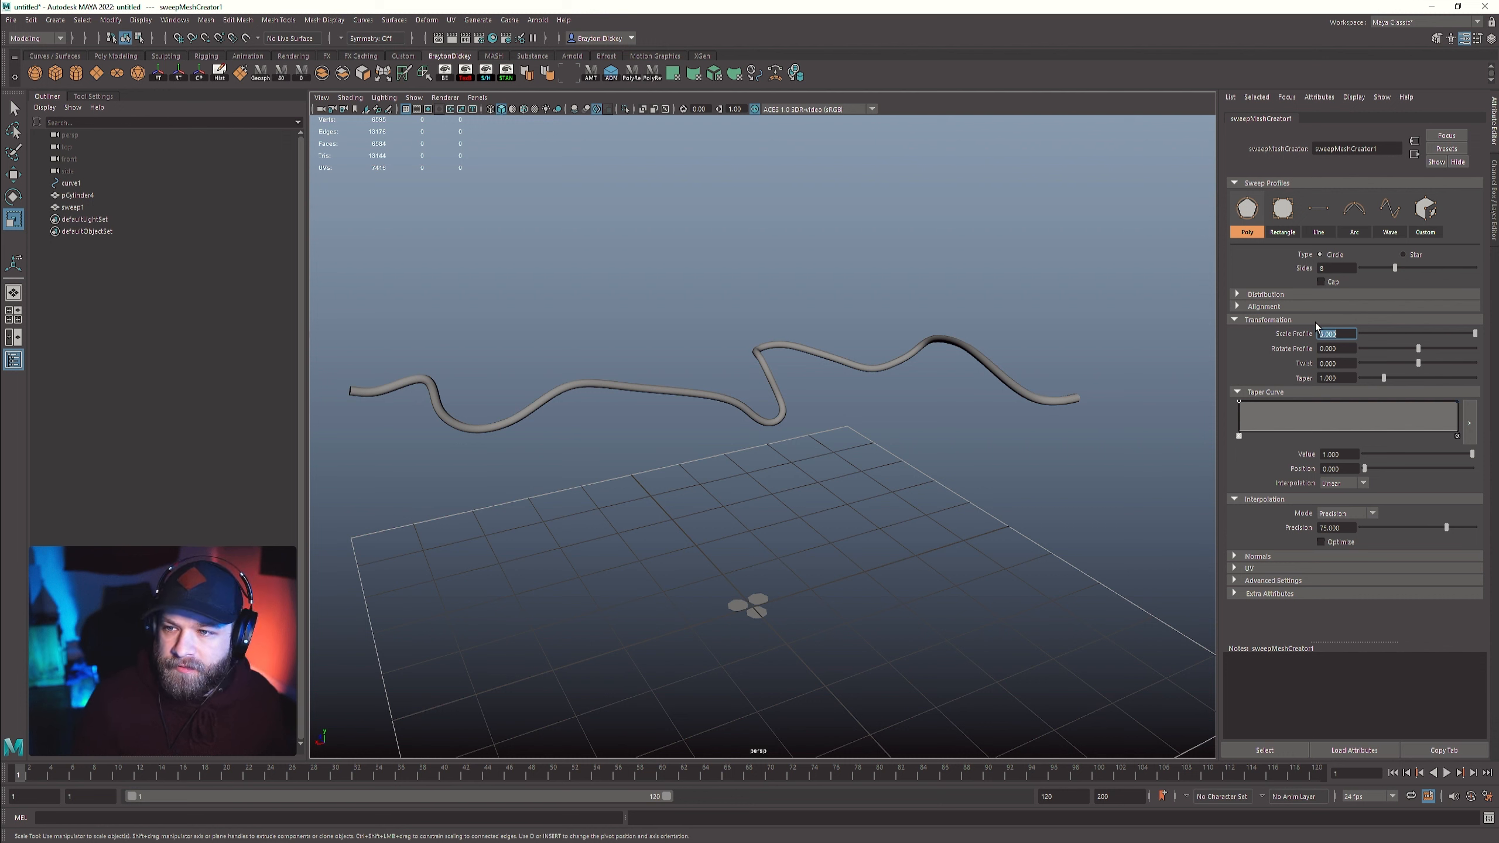
- Switch the sweep to a Custom profile of type Poly Object, using the combined three-disc mesh
left_click(1425, 210)
left_click_drag(844, 389, 622, 425)
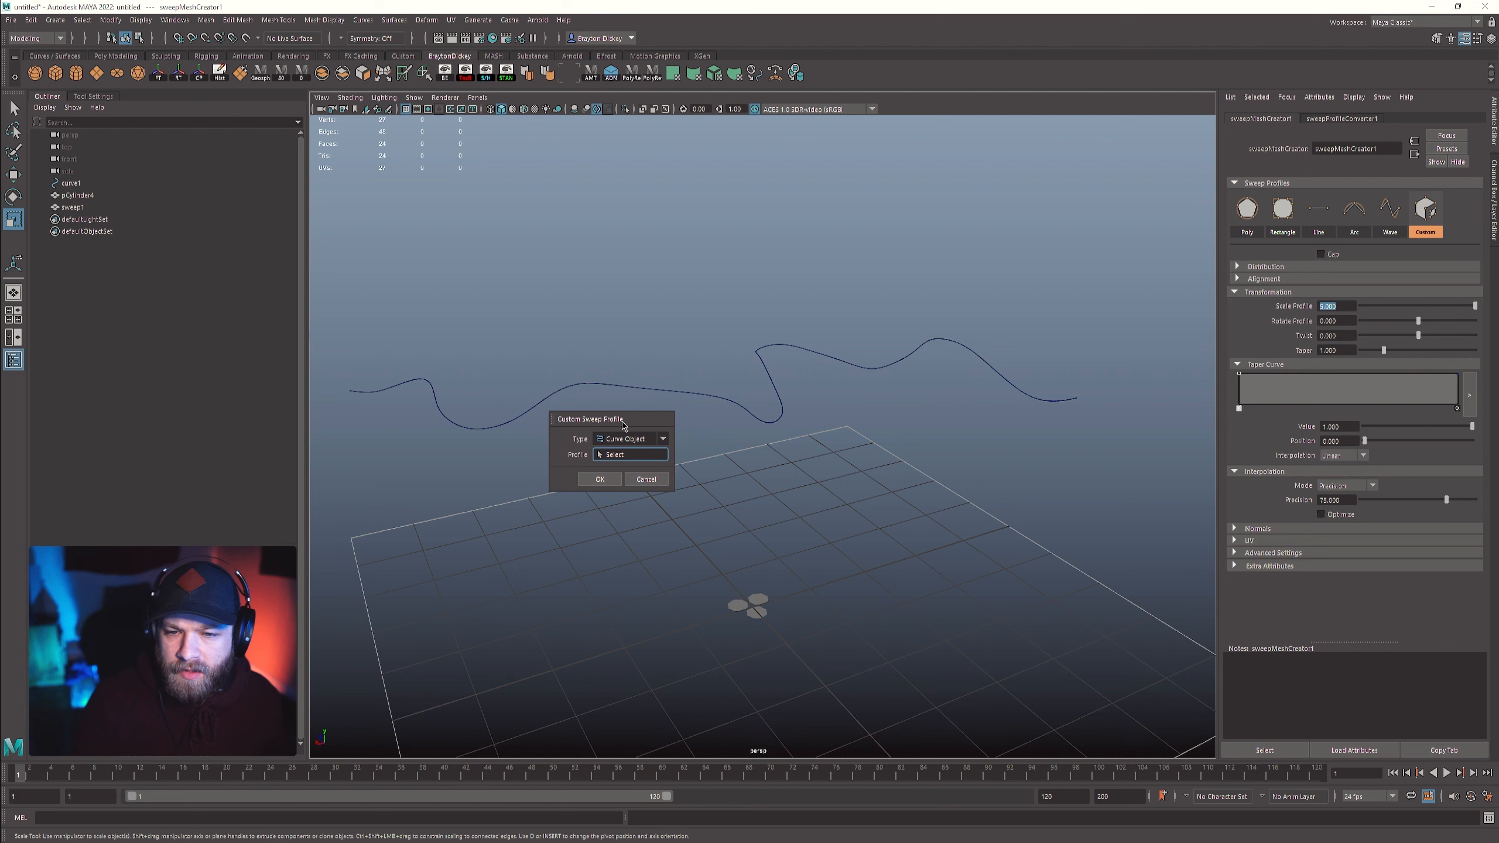
left_click(662, 440)
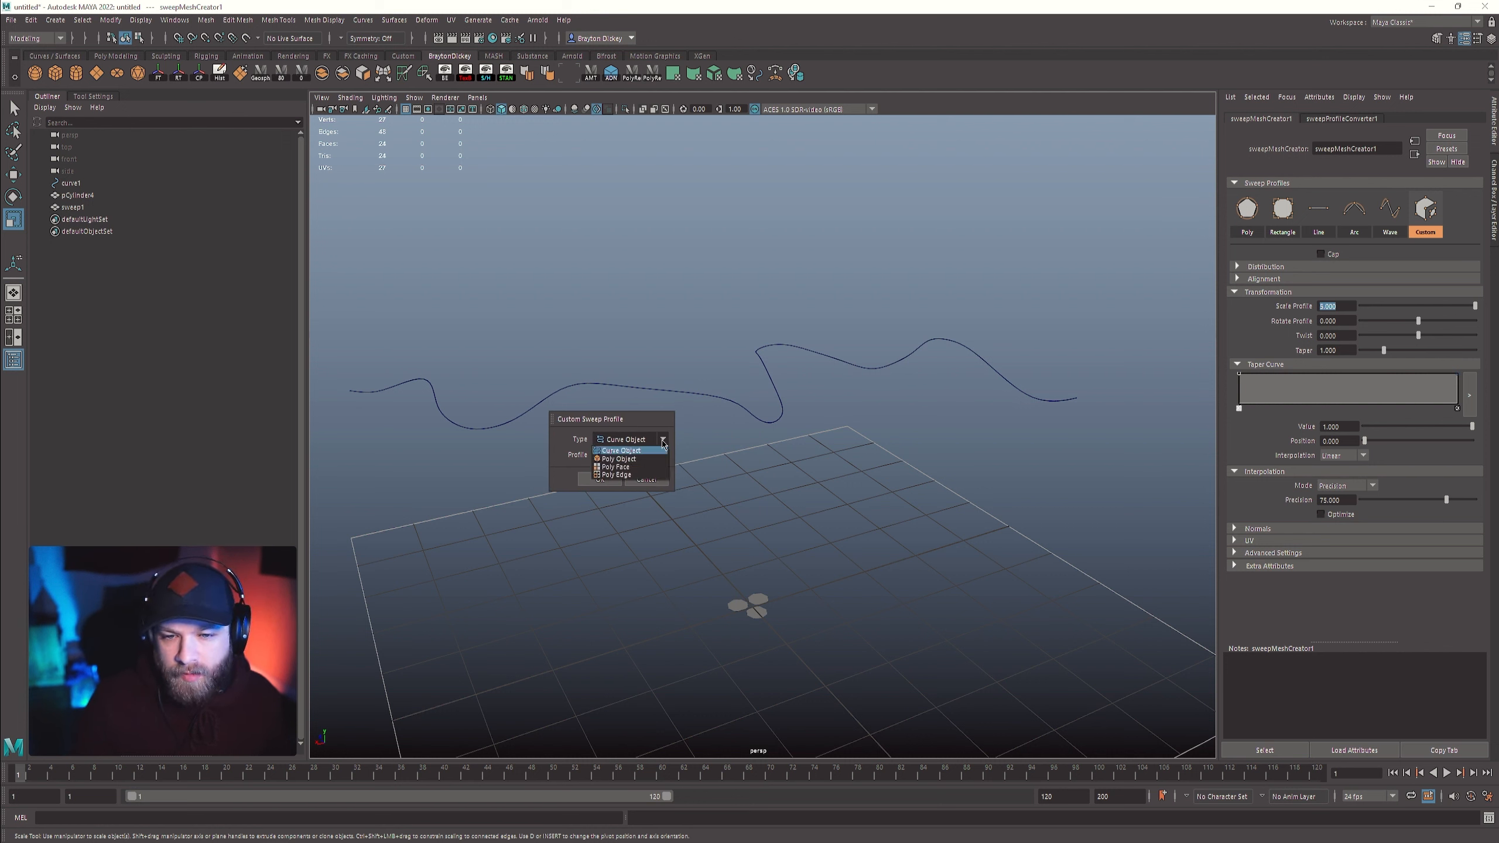
left_click(619, 459)
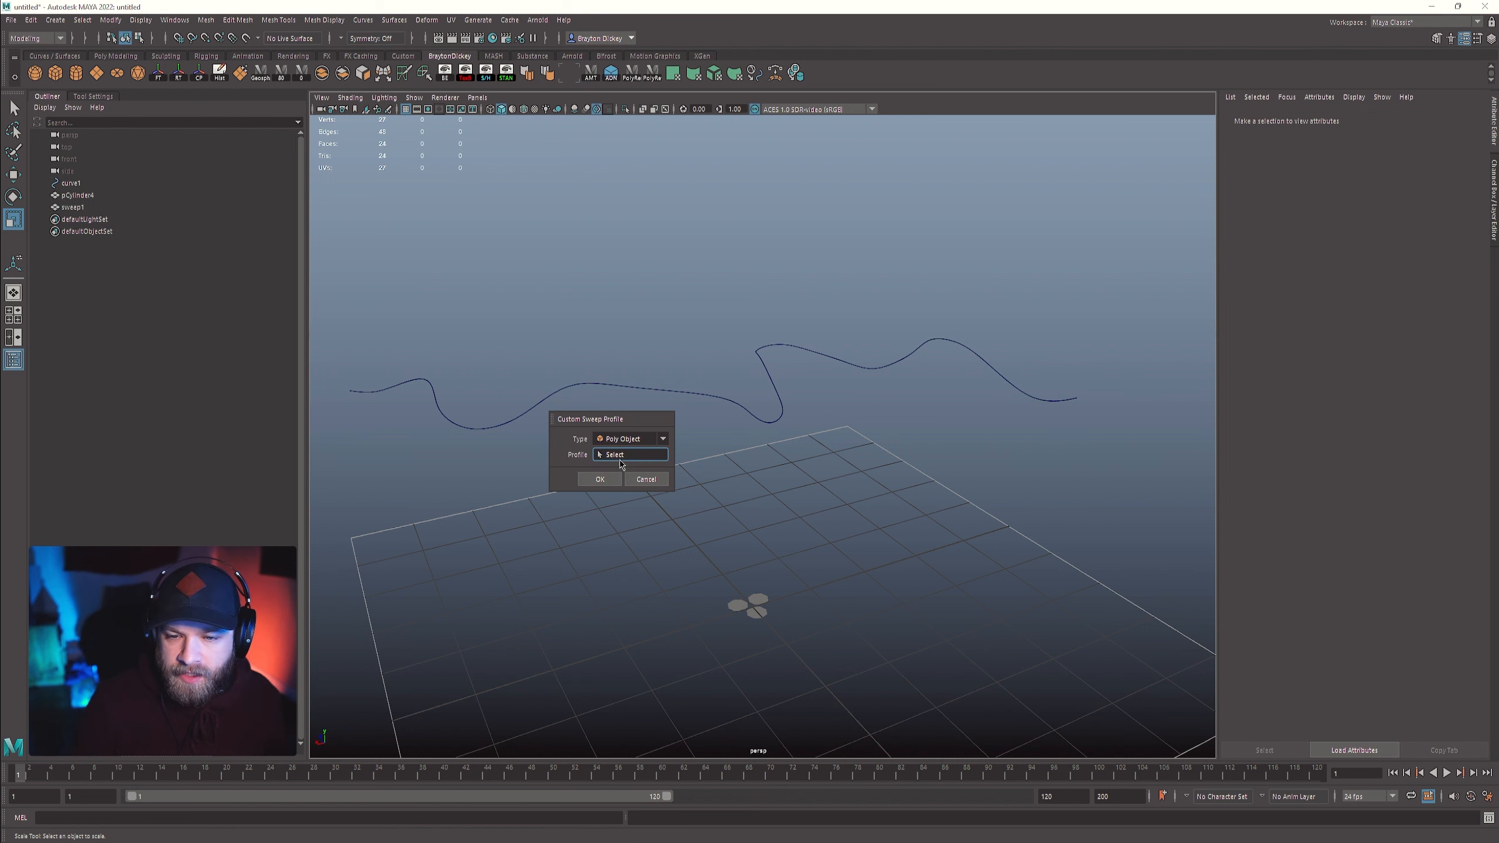
left_click_drag(700, 550, 867, 670)
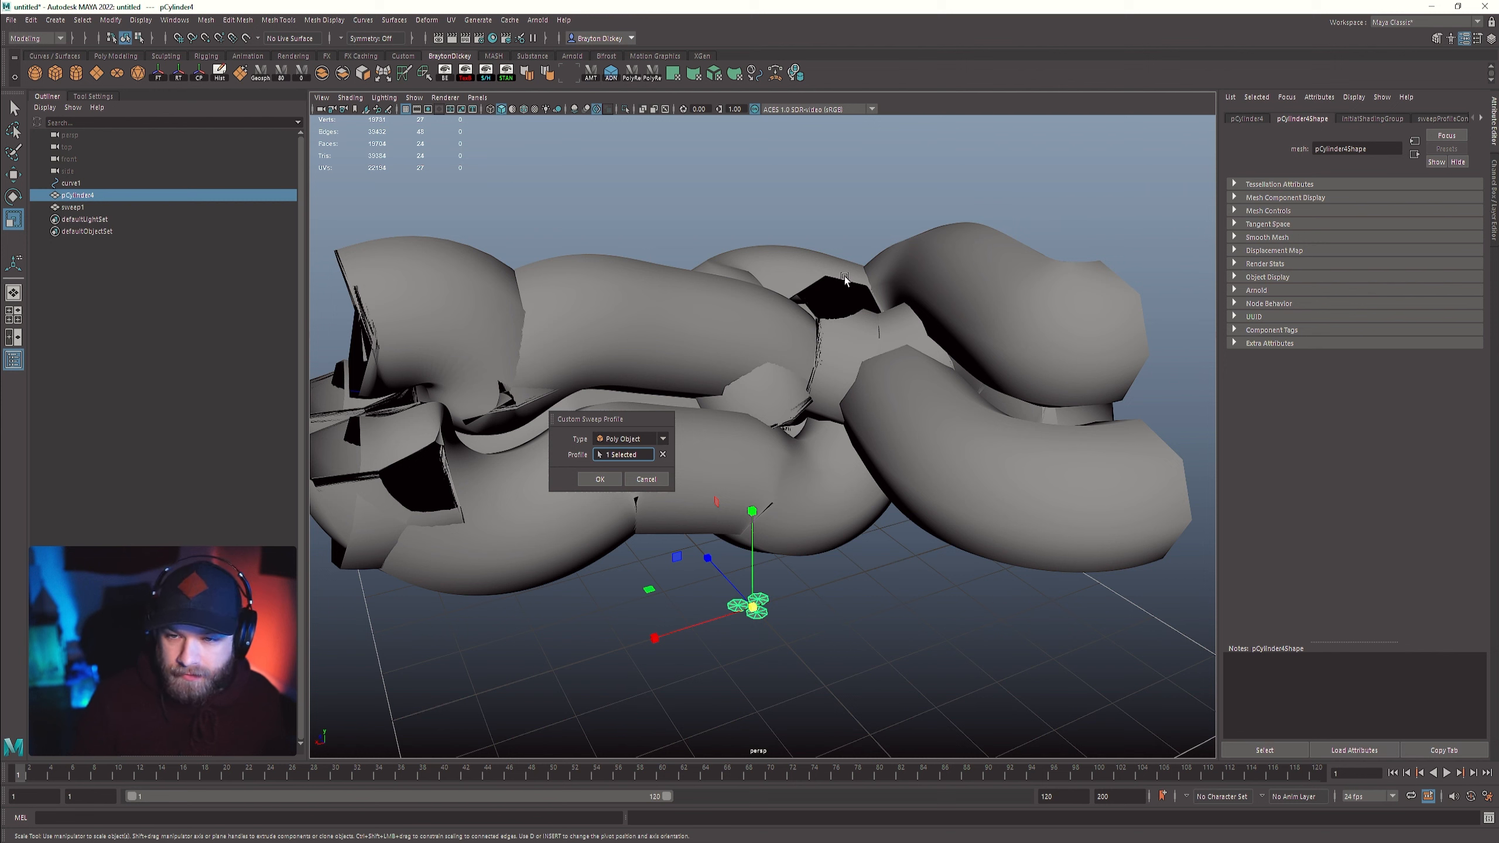
left_click(600, 479)
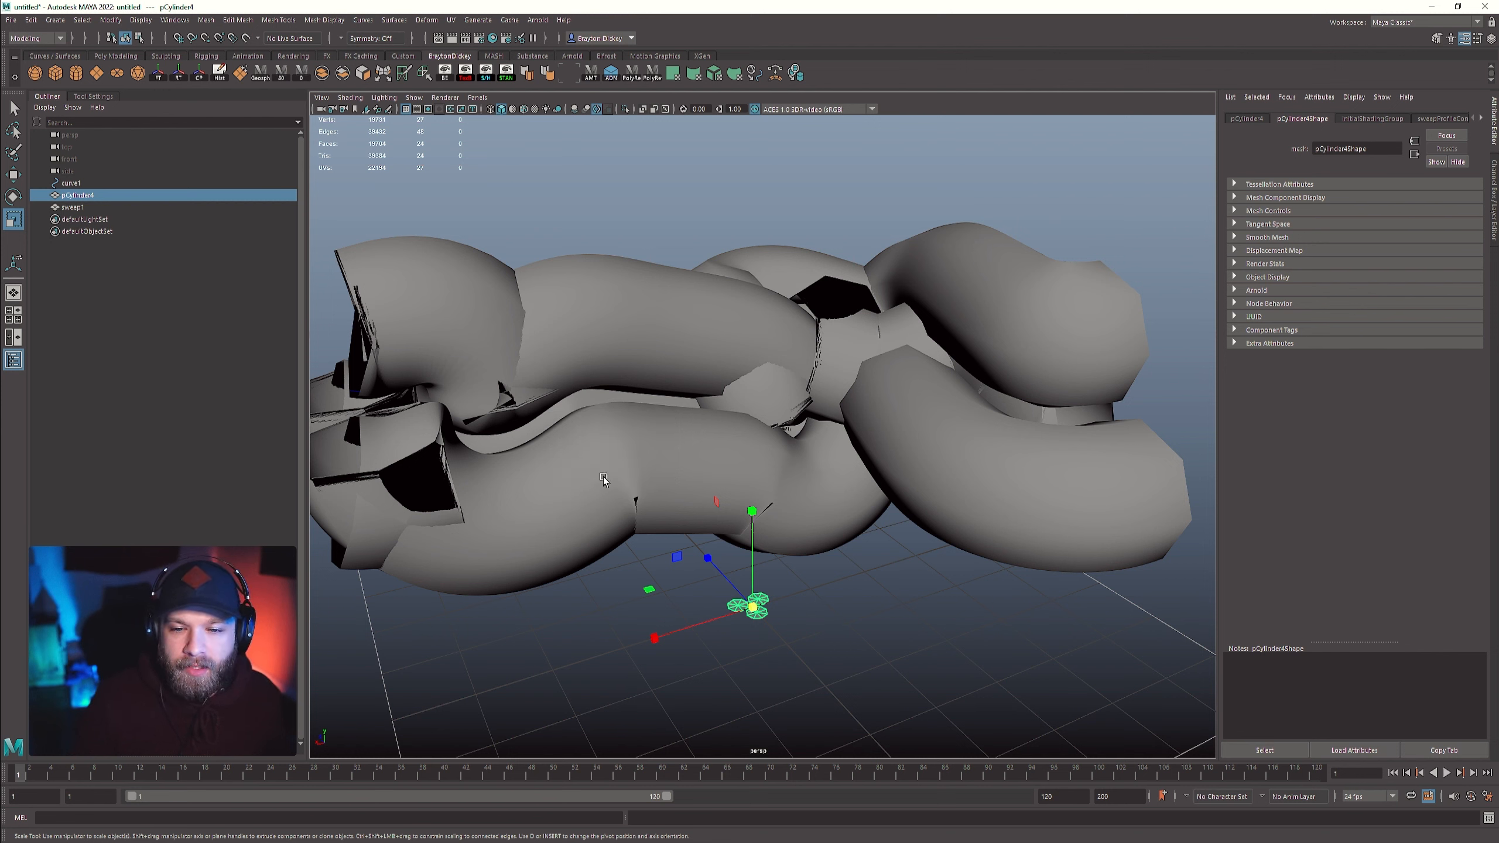
- Select the three-strand sweep mesh and set its Scale Profile to 1 in sweepMeshCreator1
left_click(648, 310)
left_click(1233, 121)
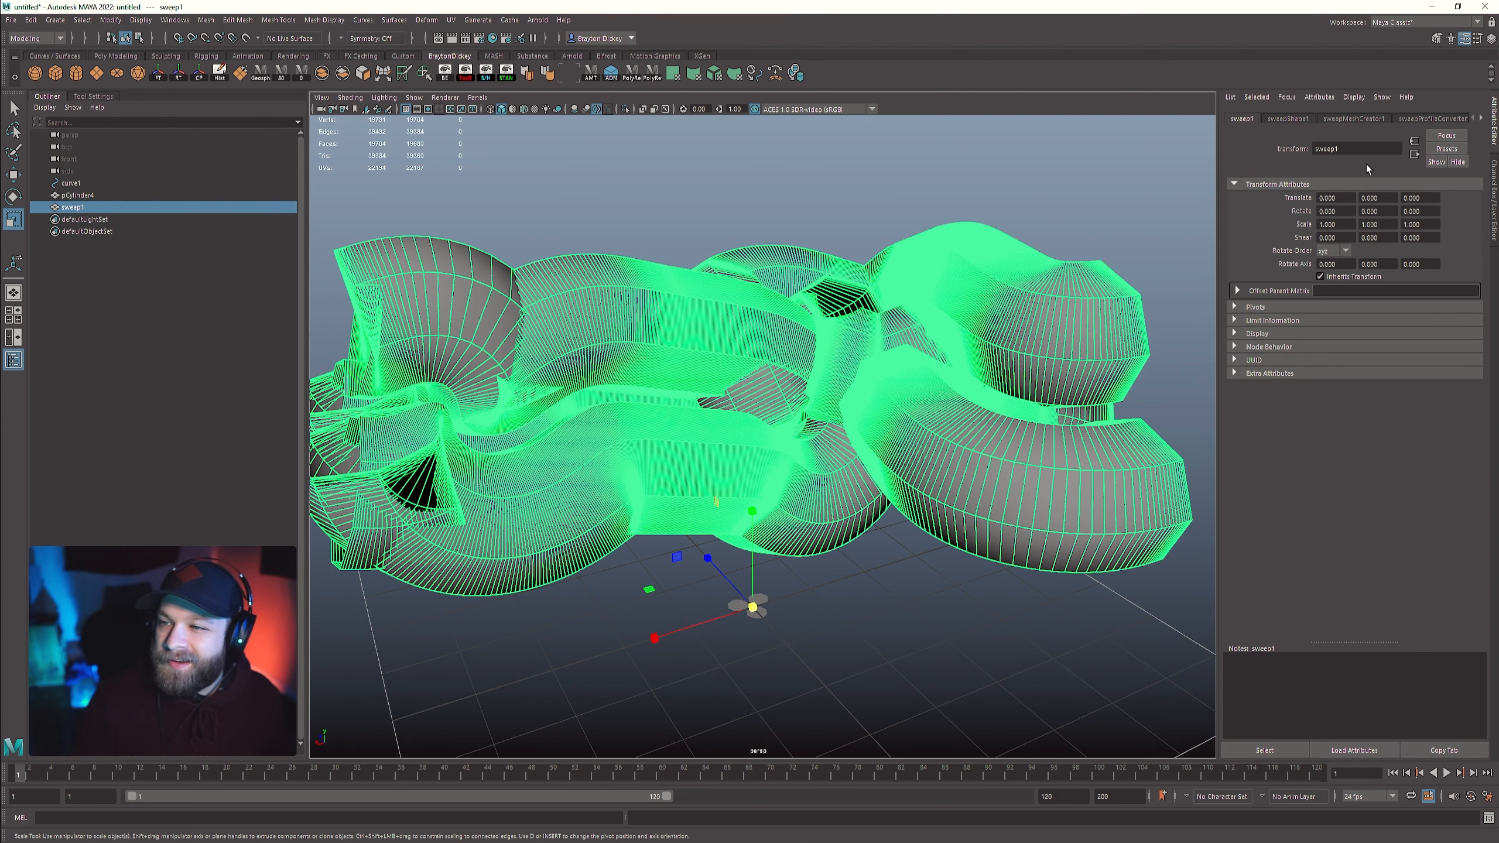
left_click(1354, 119)
left_click_drag(1473, 311, 1433, 309)
left_click(1327, 308)
type("1")
key("Return")
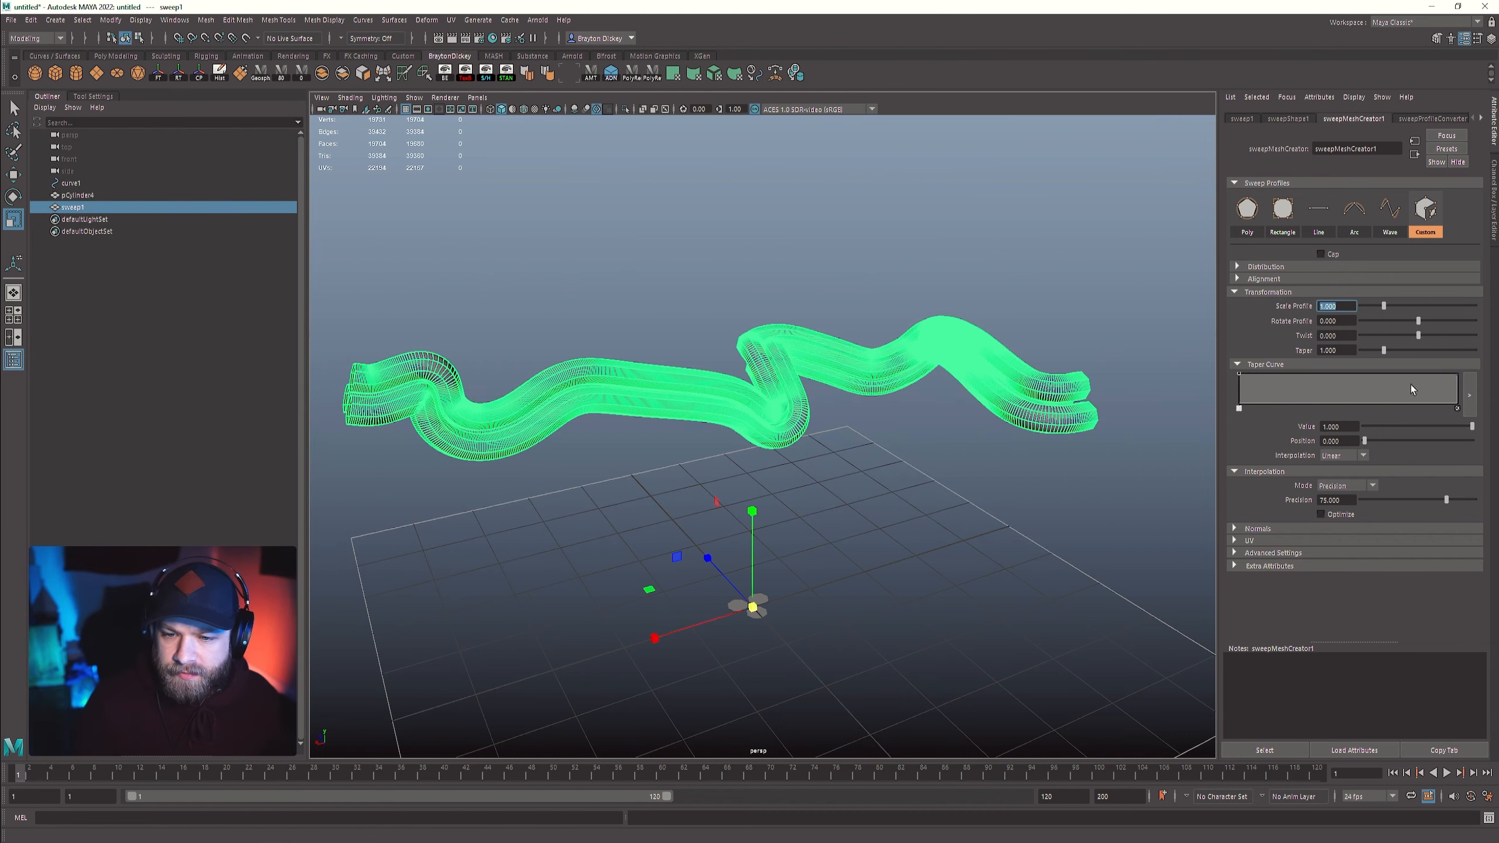
- Reduce the three-strand sweep's Scale Profile to 0.5
right_click_drag(762, 596, 864, 649, "alt")
middle_click_drag(864, 649, 586, 501, "alt")
left_click_drag(585, 501, 546, 468, "alt")
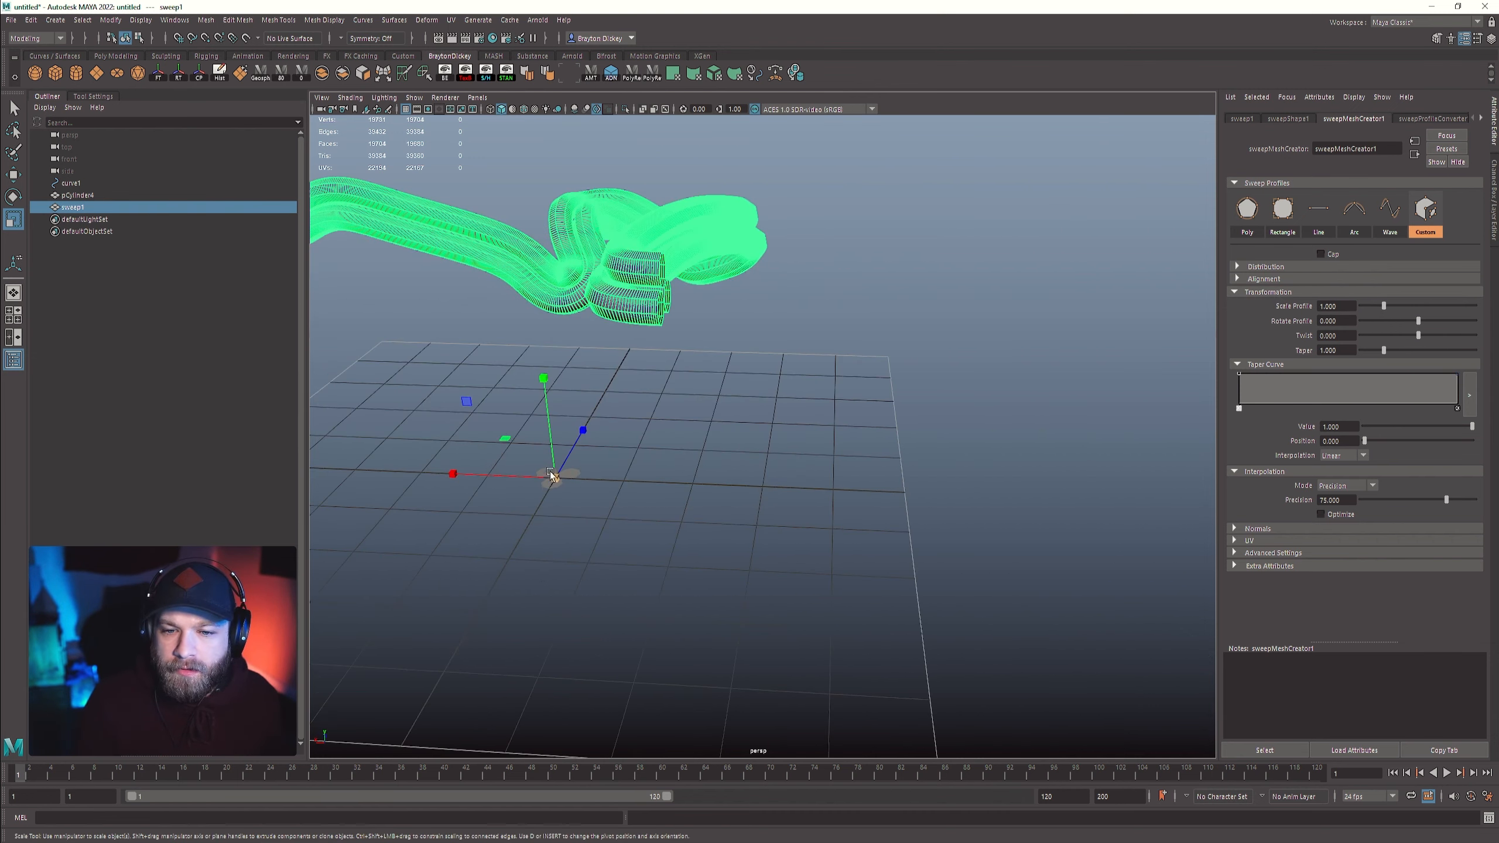
left_click(1335, 306)
type("0.5")
key("Return")
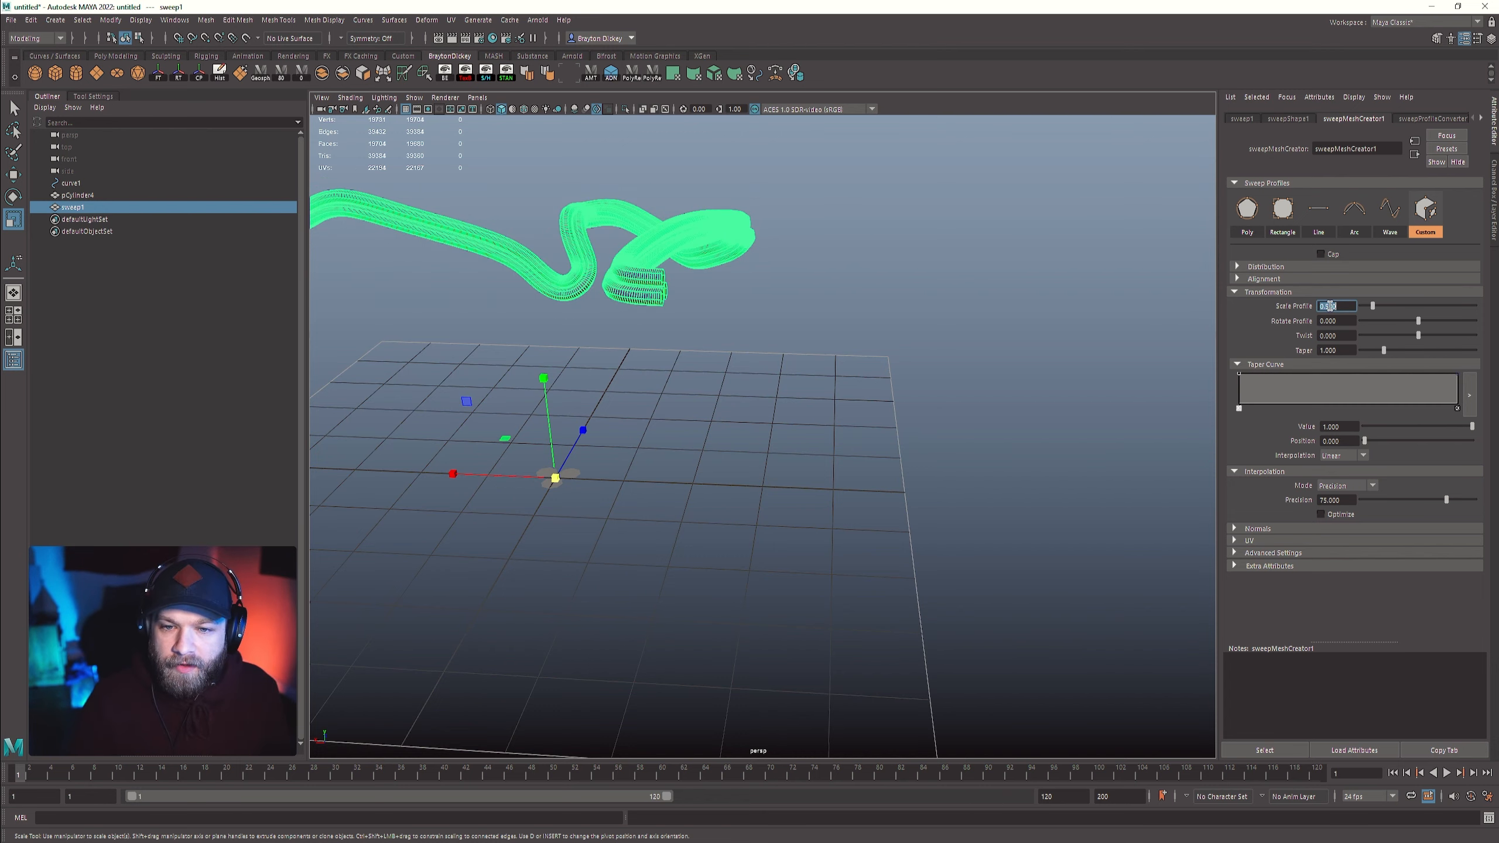
left_click_drag(762, 329, 838, 515, "alt")
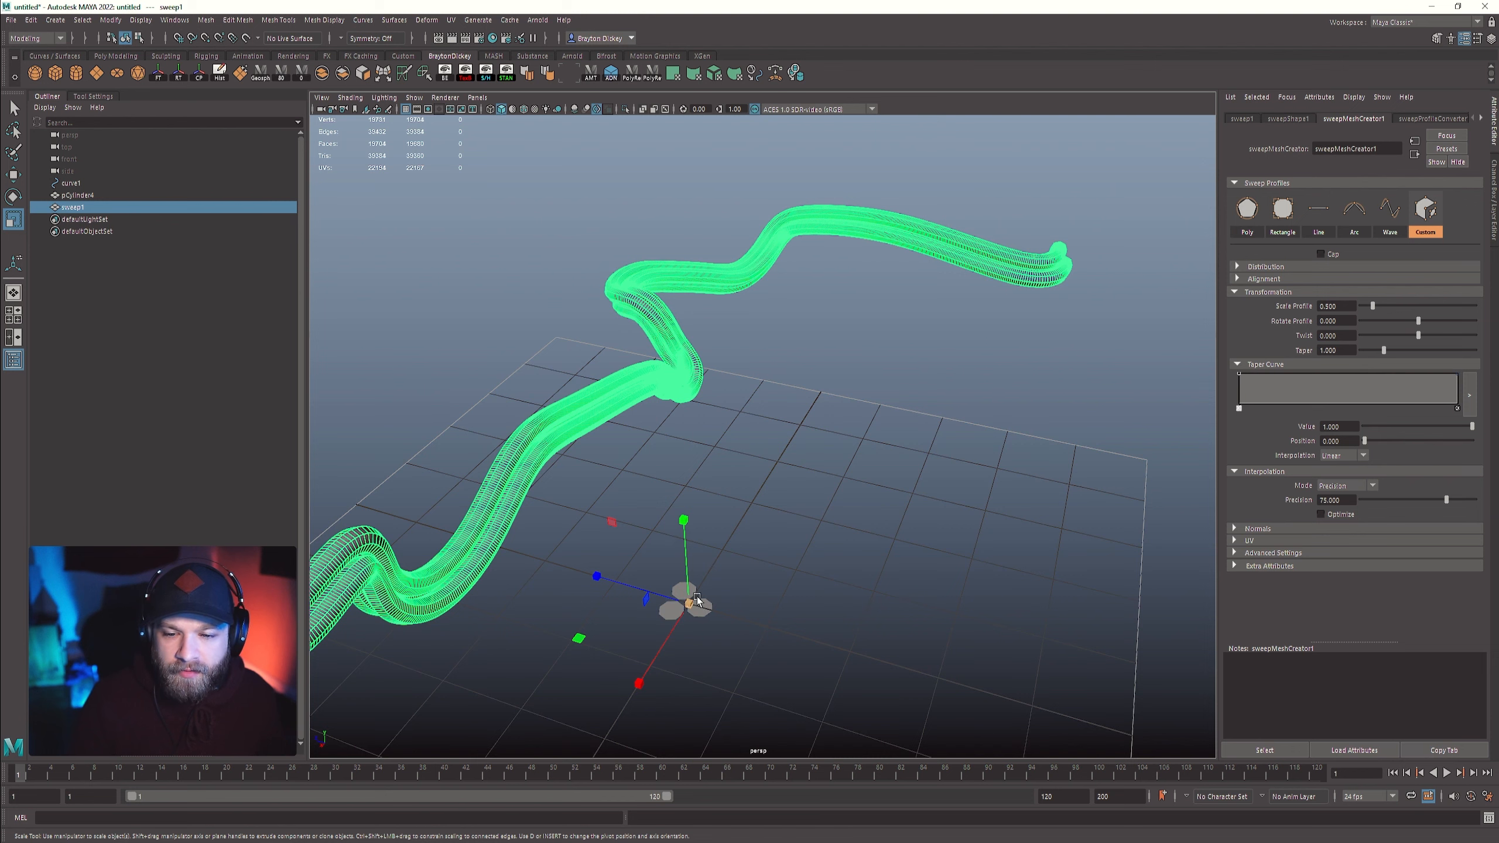
- Scale down the three-disc profile mesh at the grid's centre to thin the sweep
left_click_drag(750, 569, 947, 453, "alt")
left_click(731, 527)
left_click(731, 528)
scroll(926, 455, "up", 2)
scroll(771, 371, "up", 2)
- Set the sweep mesh's Twist to 10 to wind its strands into a rope, and inspect the result
left_click(791, 352)
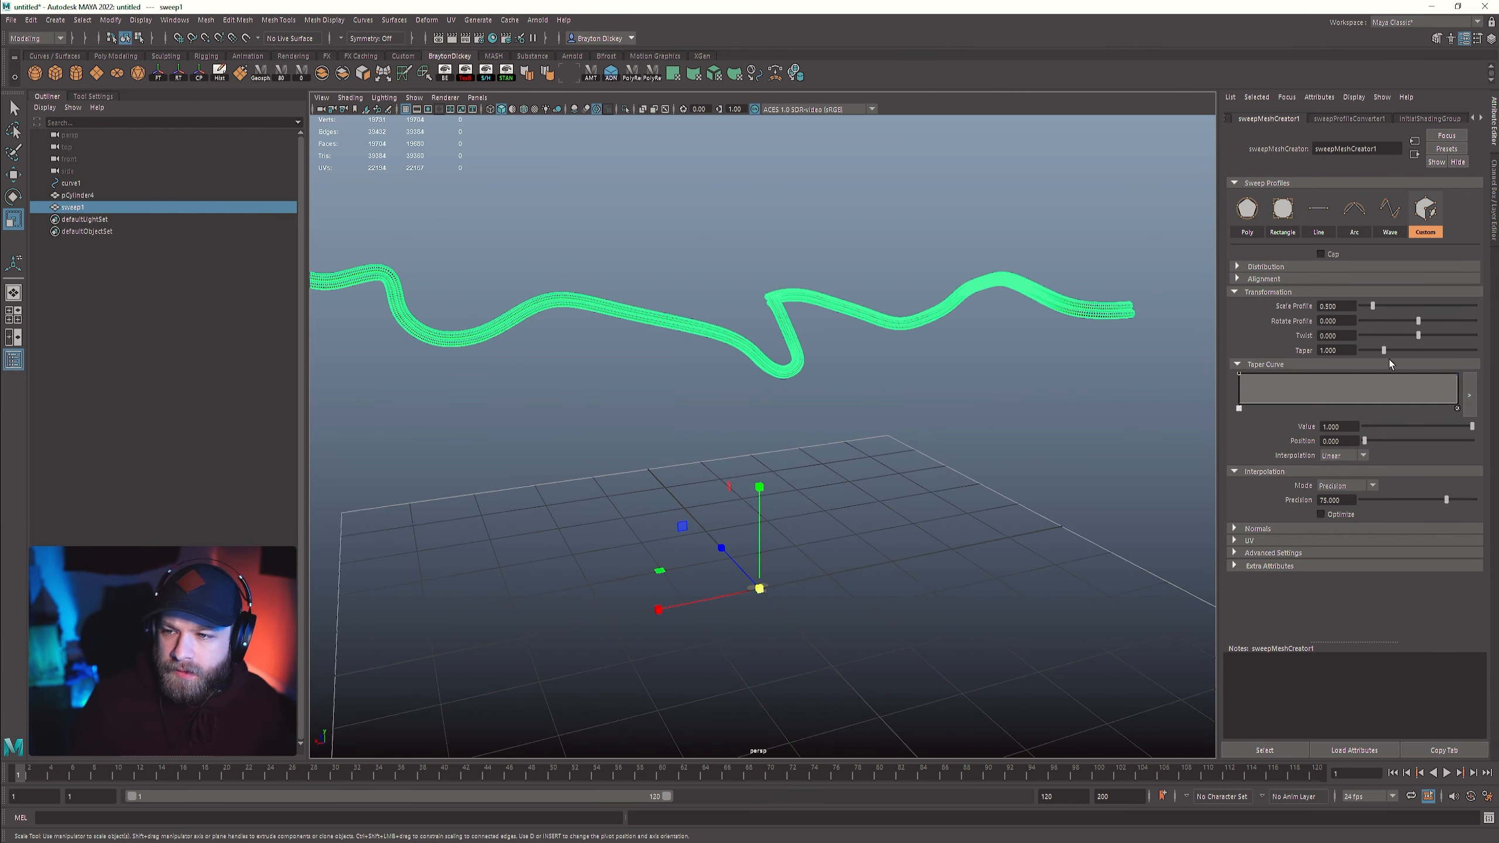
left_click(1351, 335)
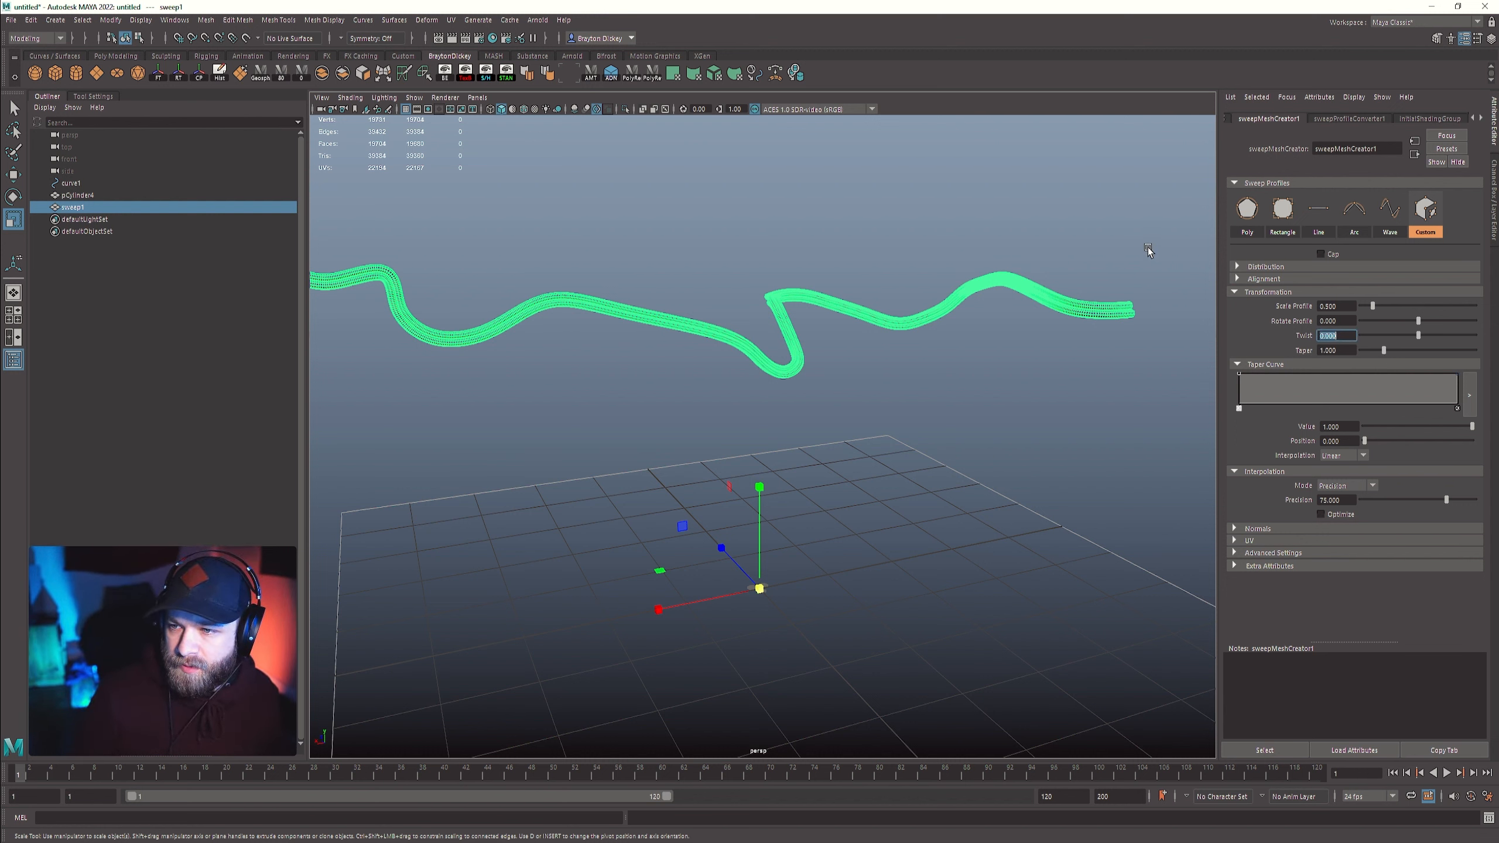
type("10")
key("Return")
left_click(1027, 484)
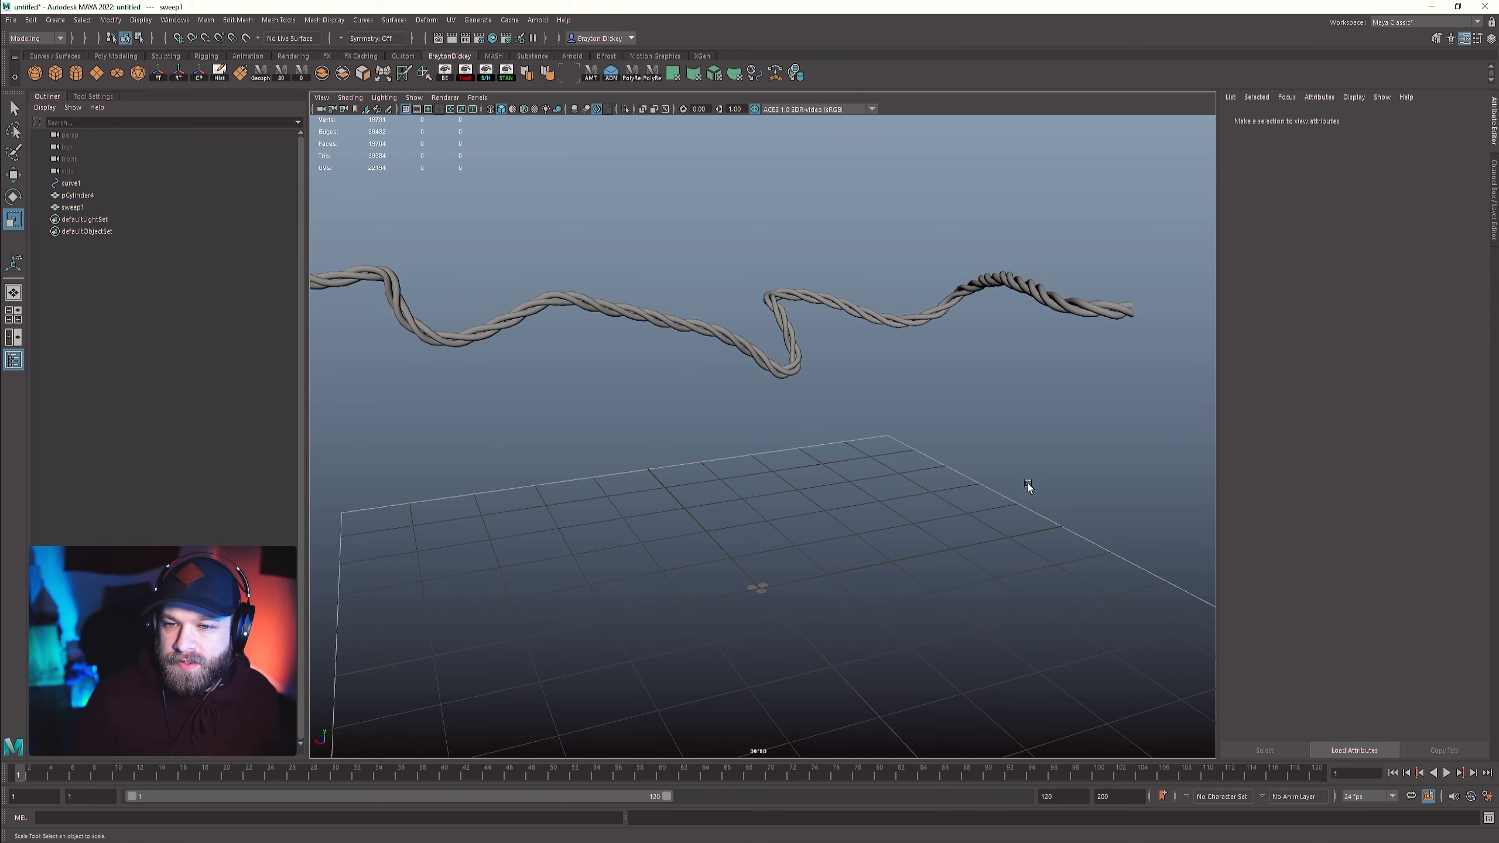
left_click_drag(1028, 485, 832, 557, "alt")
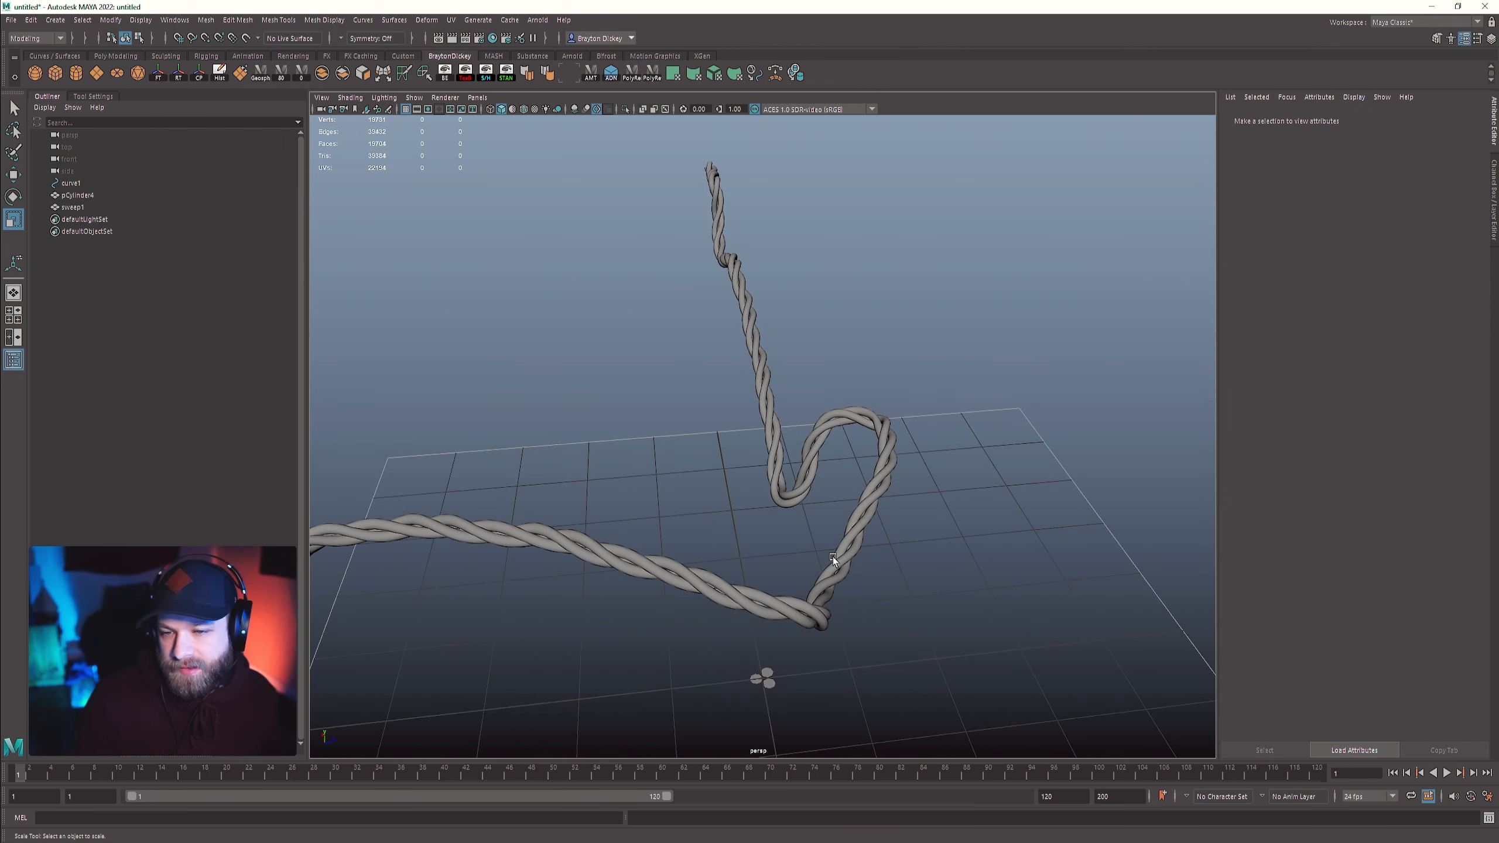
left_click_drag(927, 585, 883, 503, "alt")
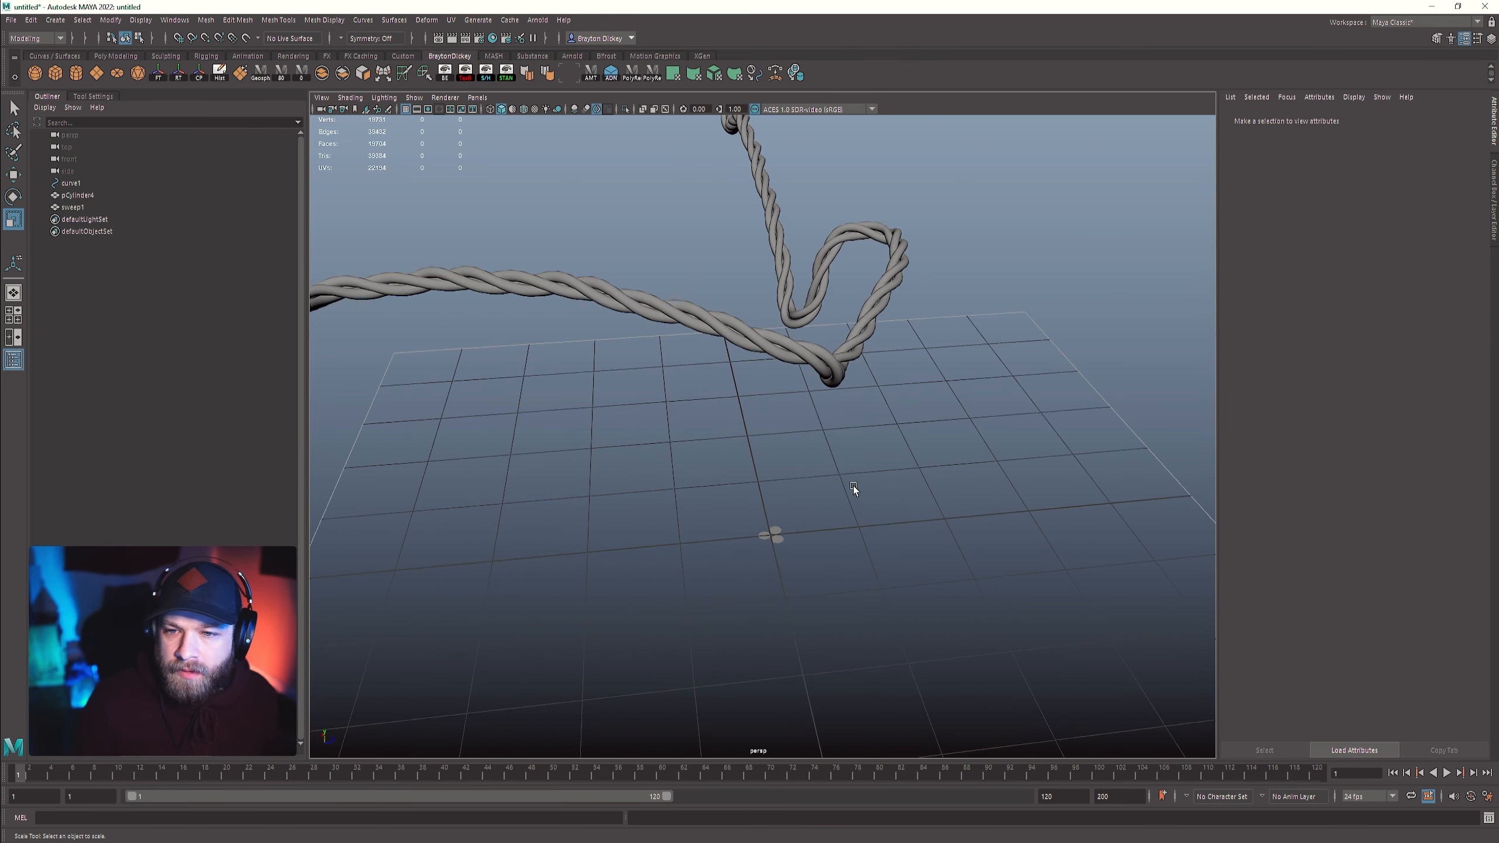
left_click_drag(784, 537, 936, 346, "alt")
- Move the control vertices at curve1's sharp bend to reshape the rope, and return to object mode
left_click(94, 183)
middle_click_drag(678, 378, 664, 496, "alt")
left_click_drag(664, 495, 723, 476, "alt")
right_click_drag(826, 502, 778, 505)
left_click_drag(768, 472, 713, 412)
key("w")
left_click_drag(749, 355, 773, 484)
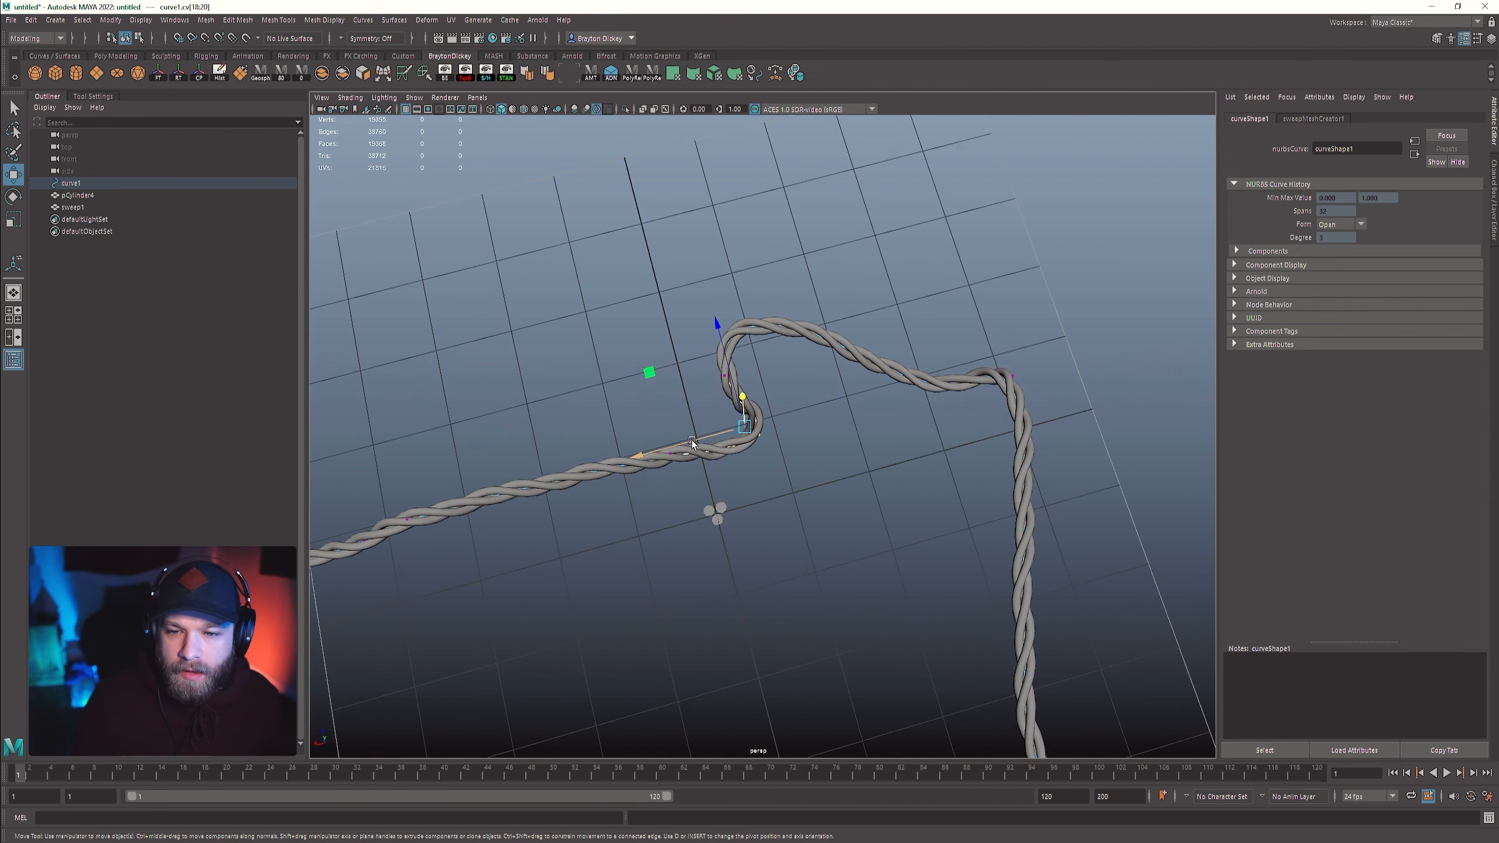
left_click_drag(689, 437, 671, 440)
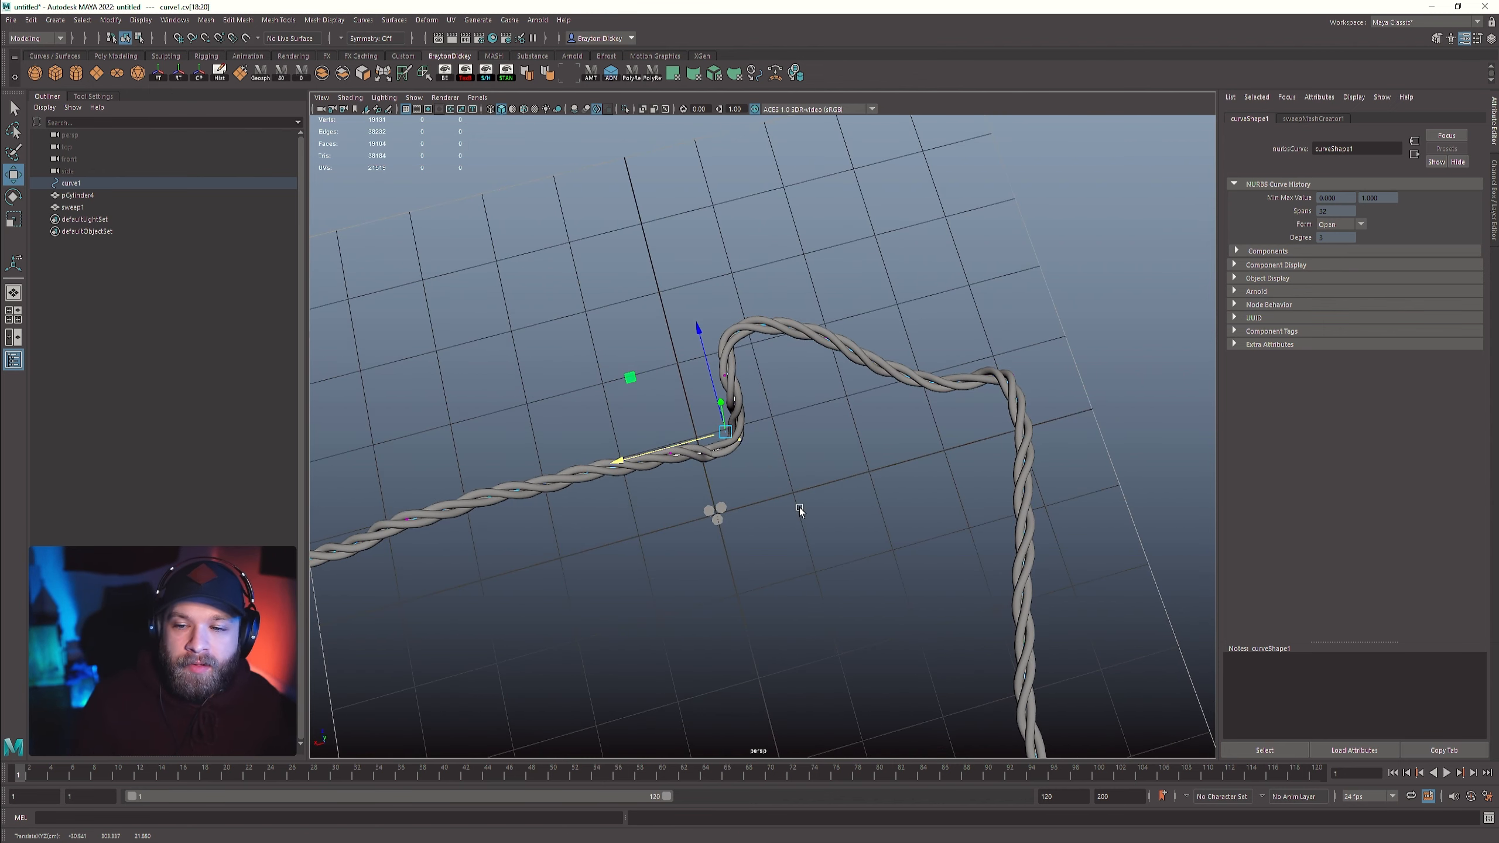
left_click_drag(821, 558, 802, 513, "alt")
right_click_drag(796, 494, 845, 476)
left_click(813, 520)
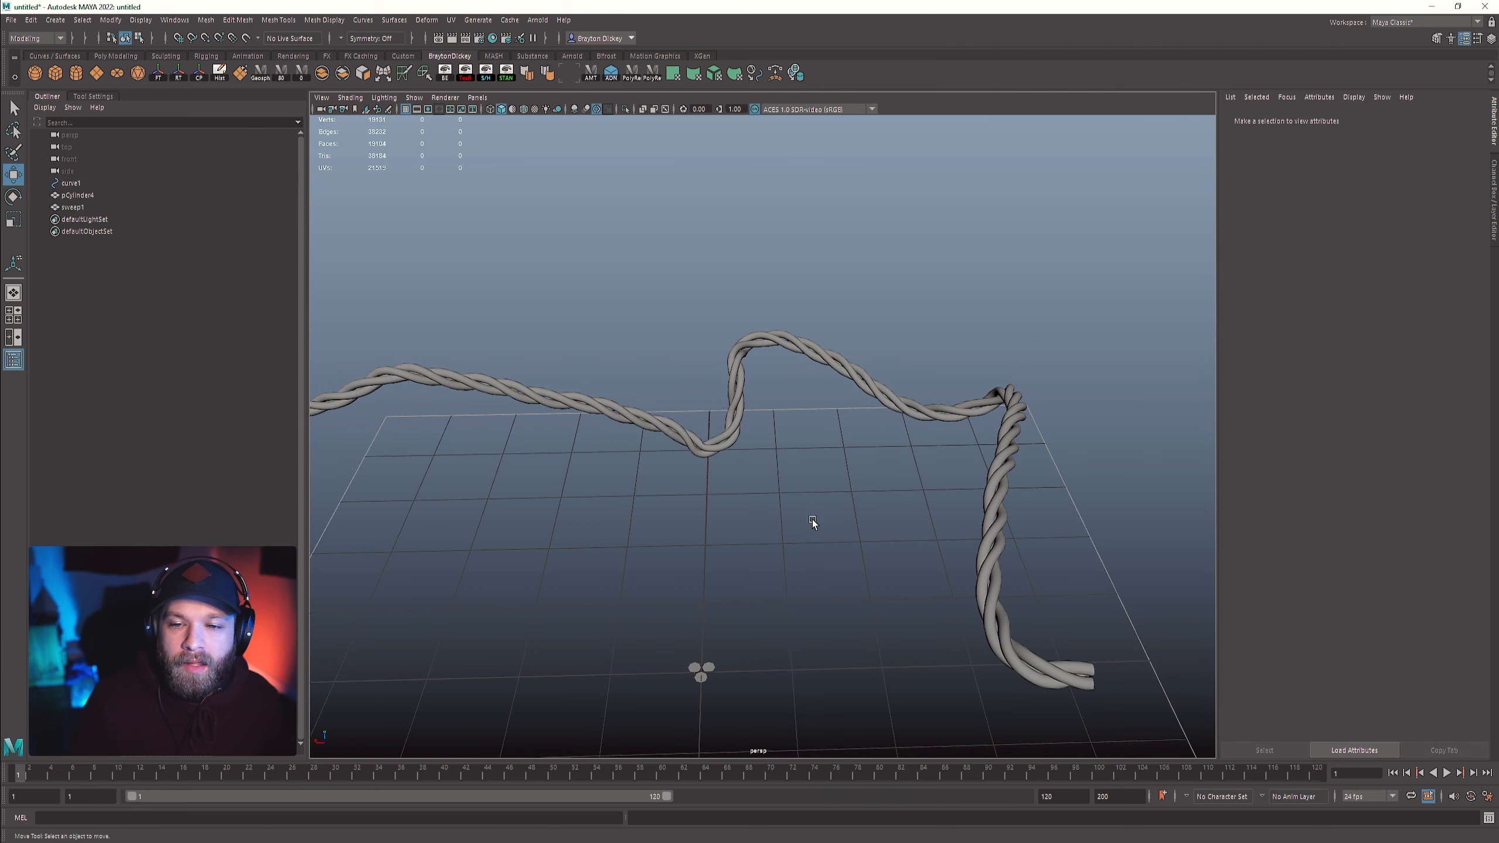
- Create a second sweep mesh from curve1 with the Poly profile and enlarge its Scale Profile to just under 10
left_click_drag(812, 520, 779, 509, "alt")
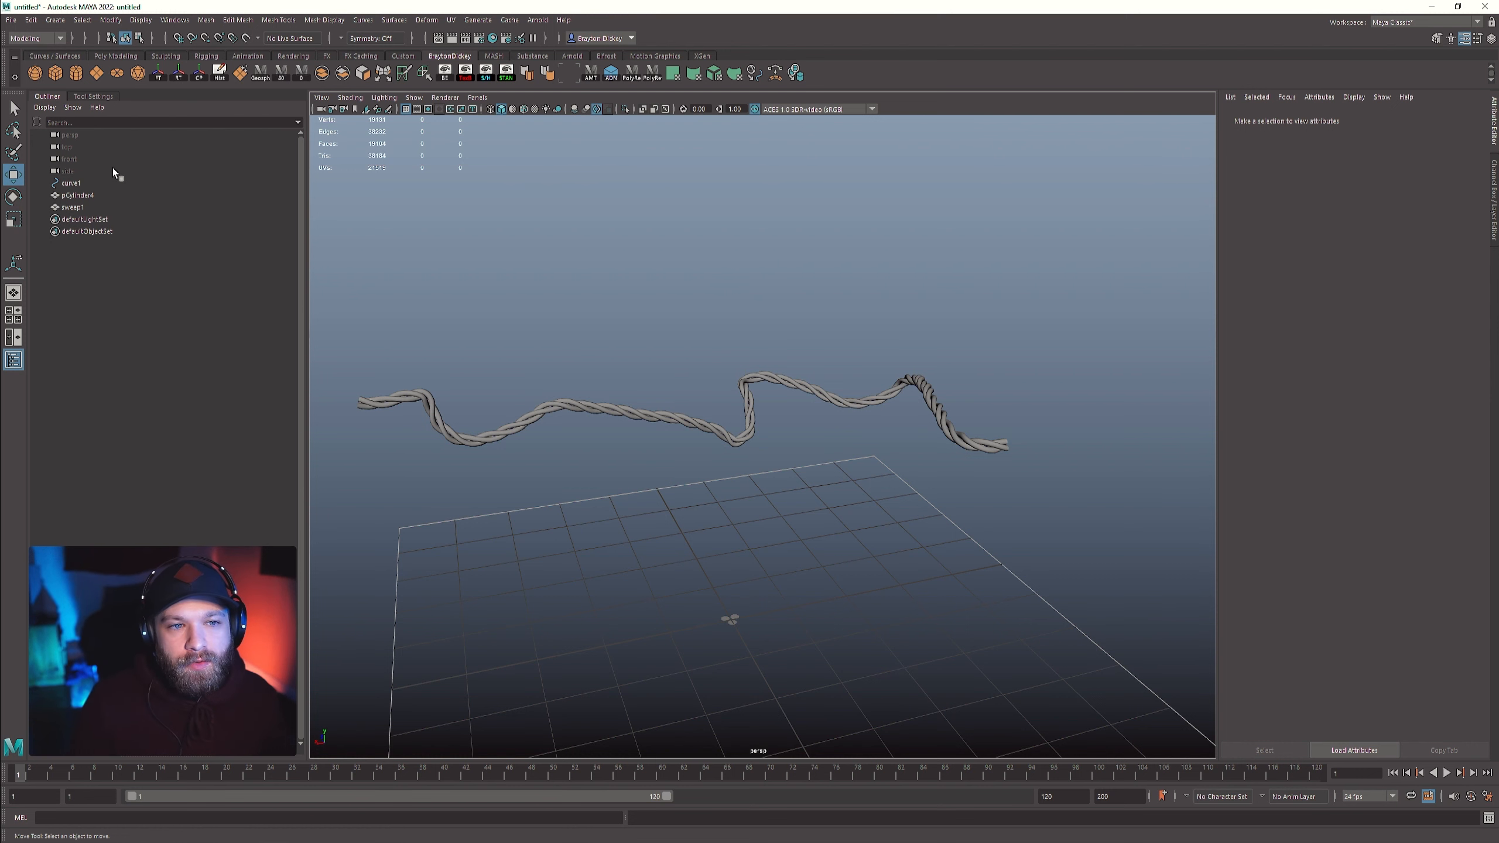
left_click(71, 184)
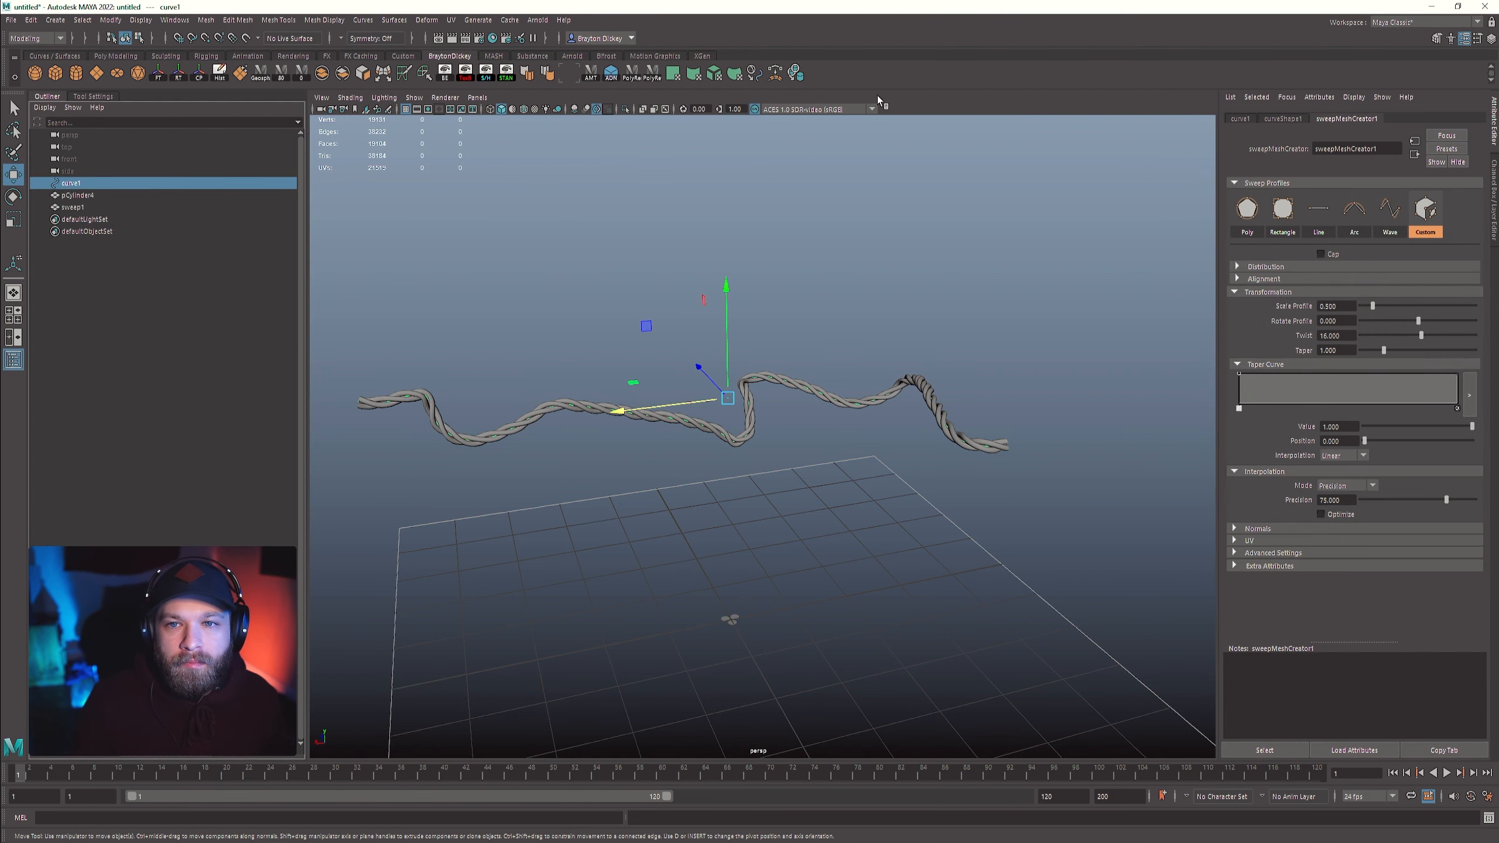
left_click(774, 72)
left_click_drag(1419, 333, 1481, 334)
double_click(1338, 333)
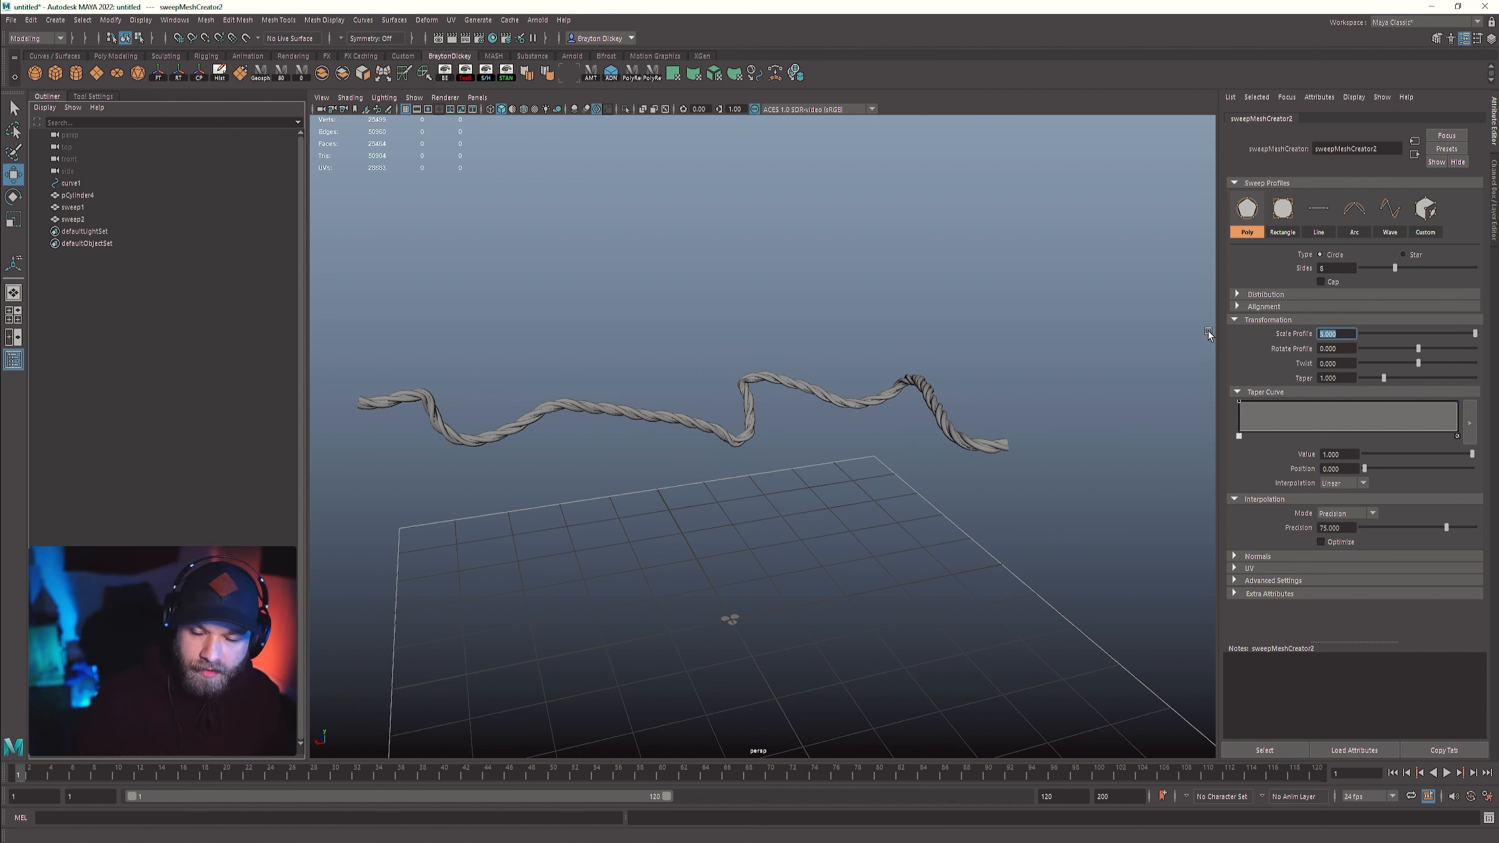
type("10")
key("Return")
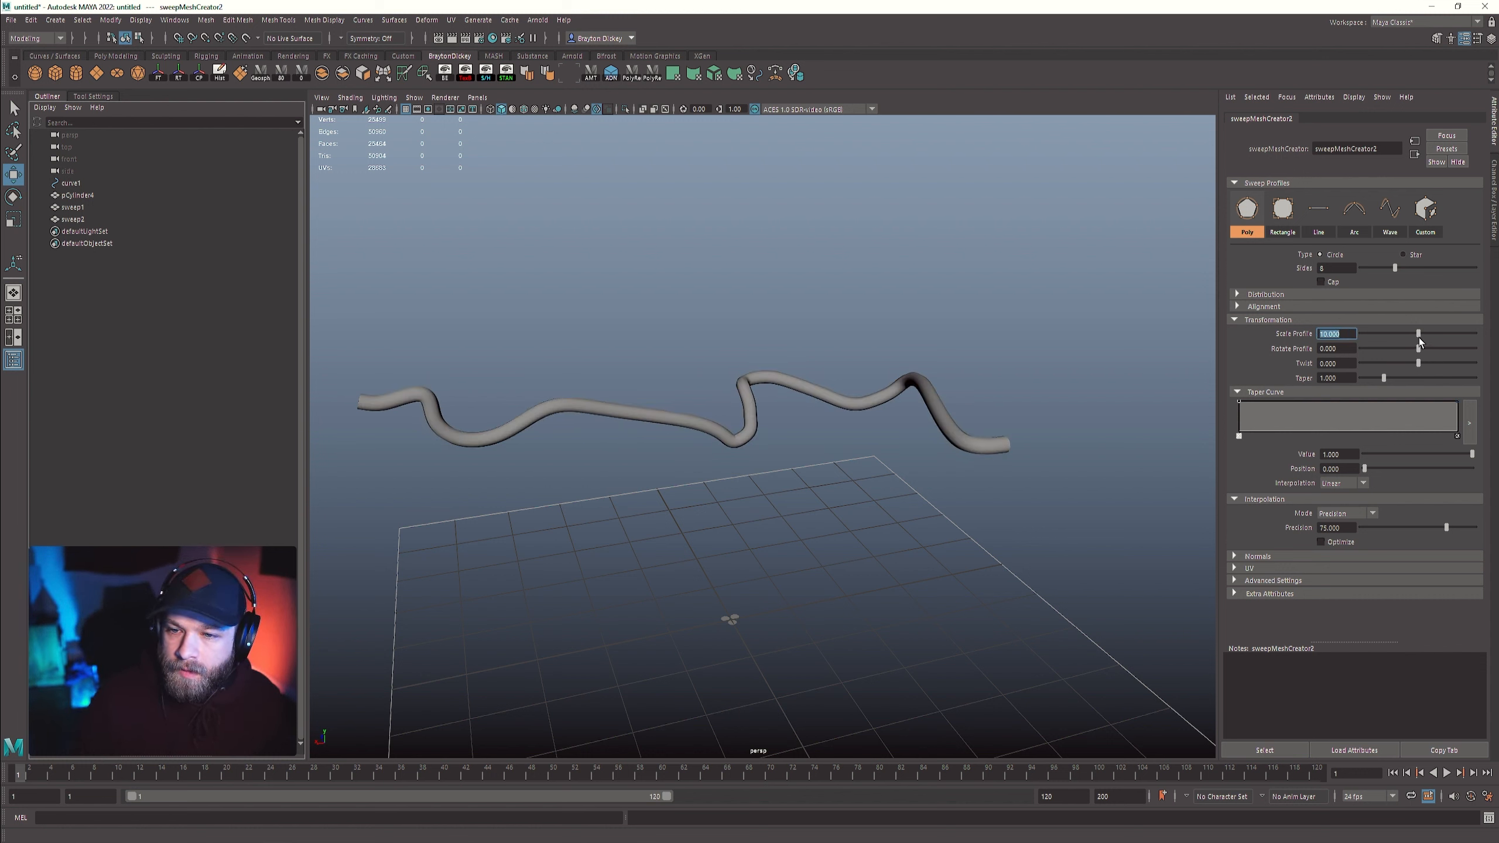
left_click_drag(1418, 333, 1412, 333)
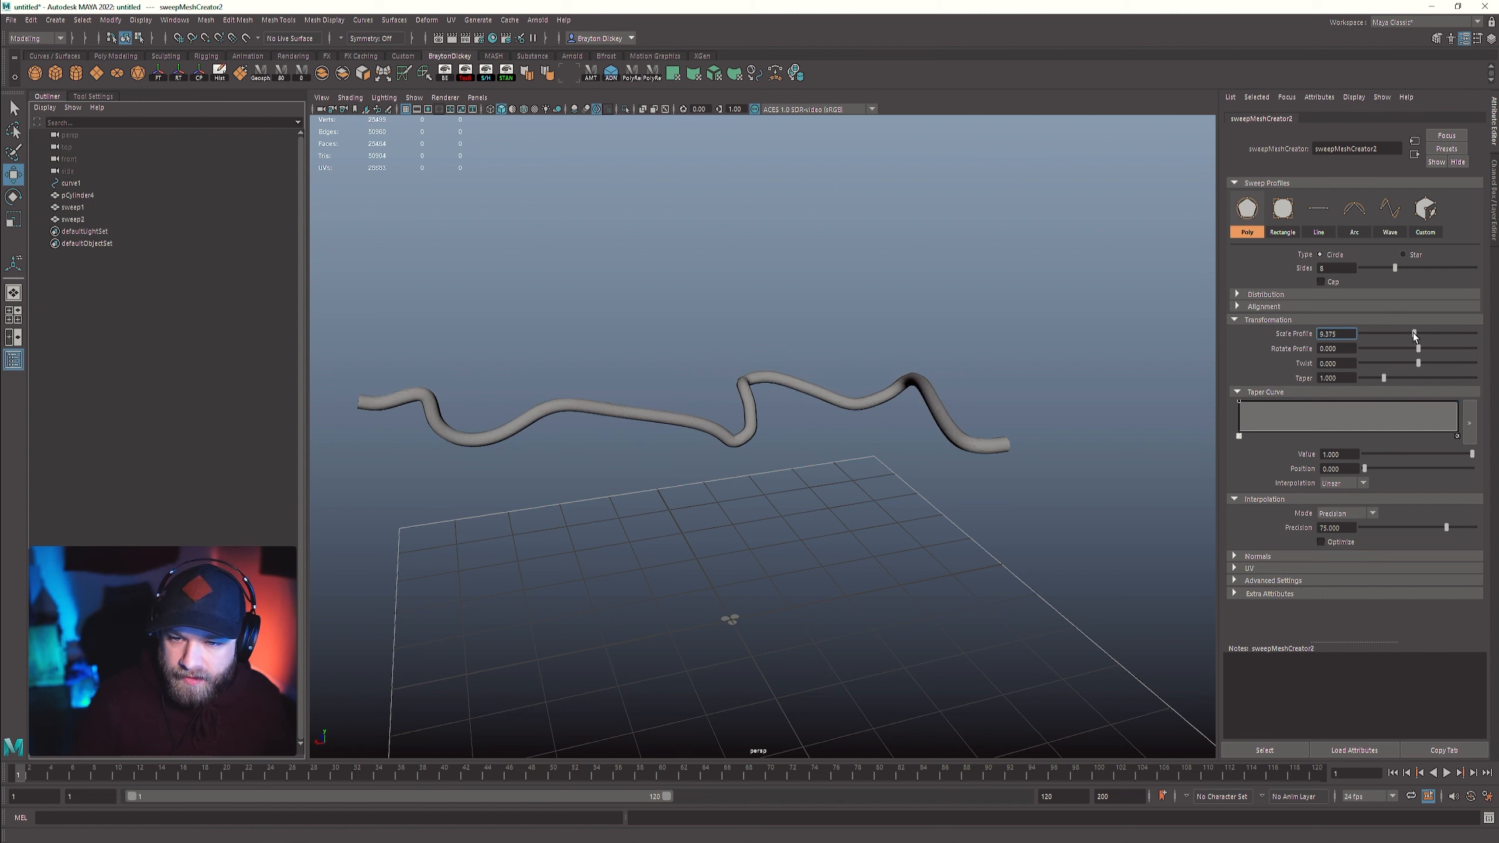
- Move control vertices around the middle bend of curve1 to reshape both sweep meshes together
left_click(71, 184)
right_click(858, 271)
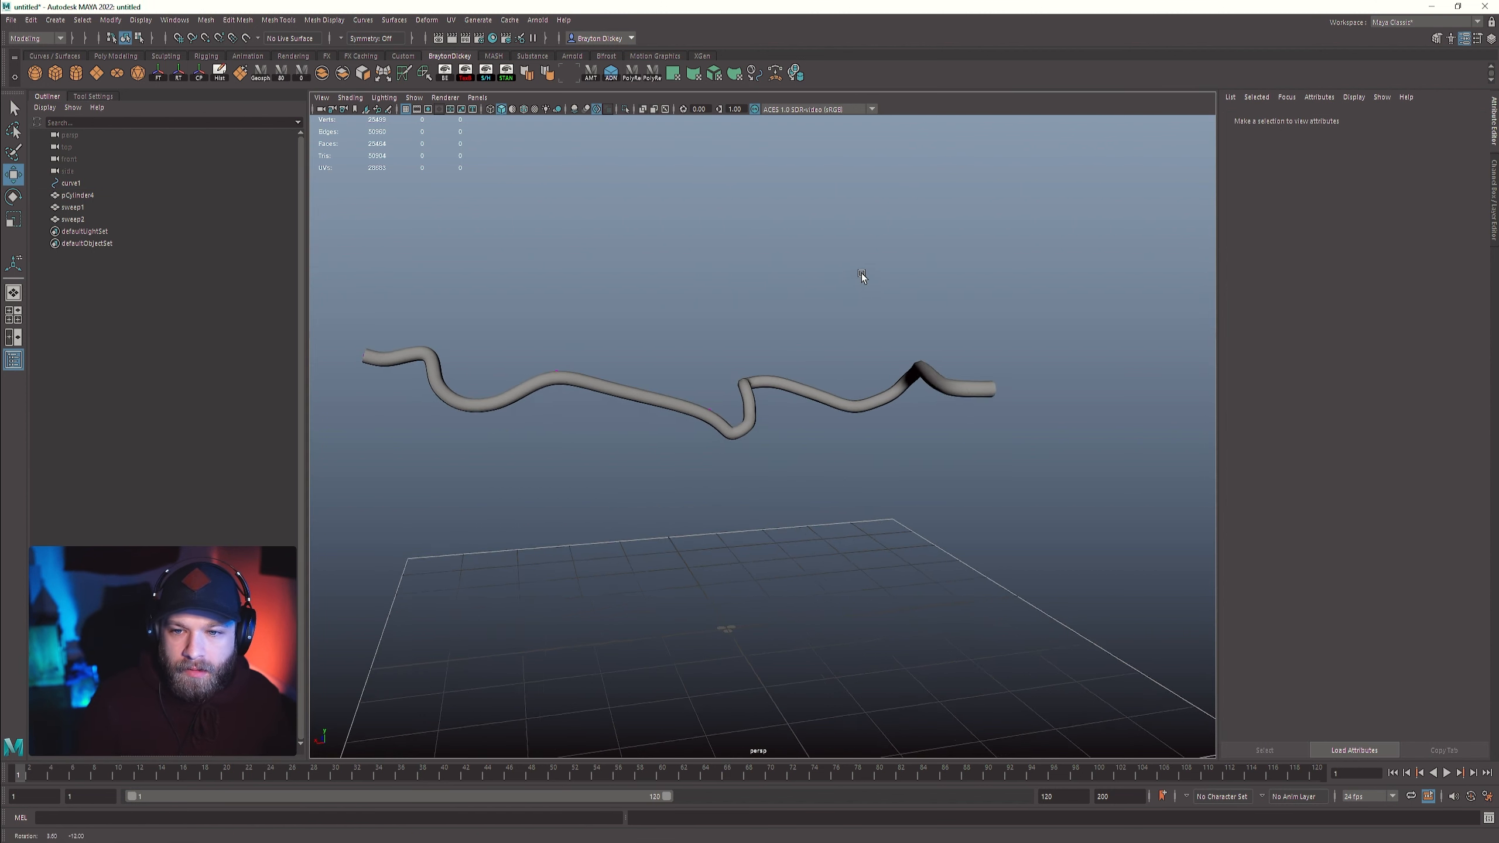
left_click_drag(693, 379, 731, 435)
left_click_drag(635, 343, 598, 339)
right_click_drag(597, 339, 826, 461, "alt")
middle_click_drag(826, 461, 960, 489, "alt")
left_click_drag(960, 489, 1080, 469, "alt")
- Hide the round tube sweep2 and select the twisted rope sweep1
left_click(87, 208)
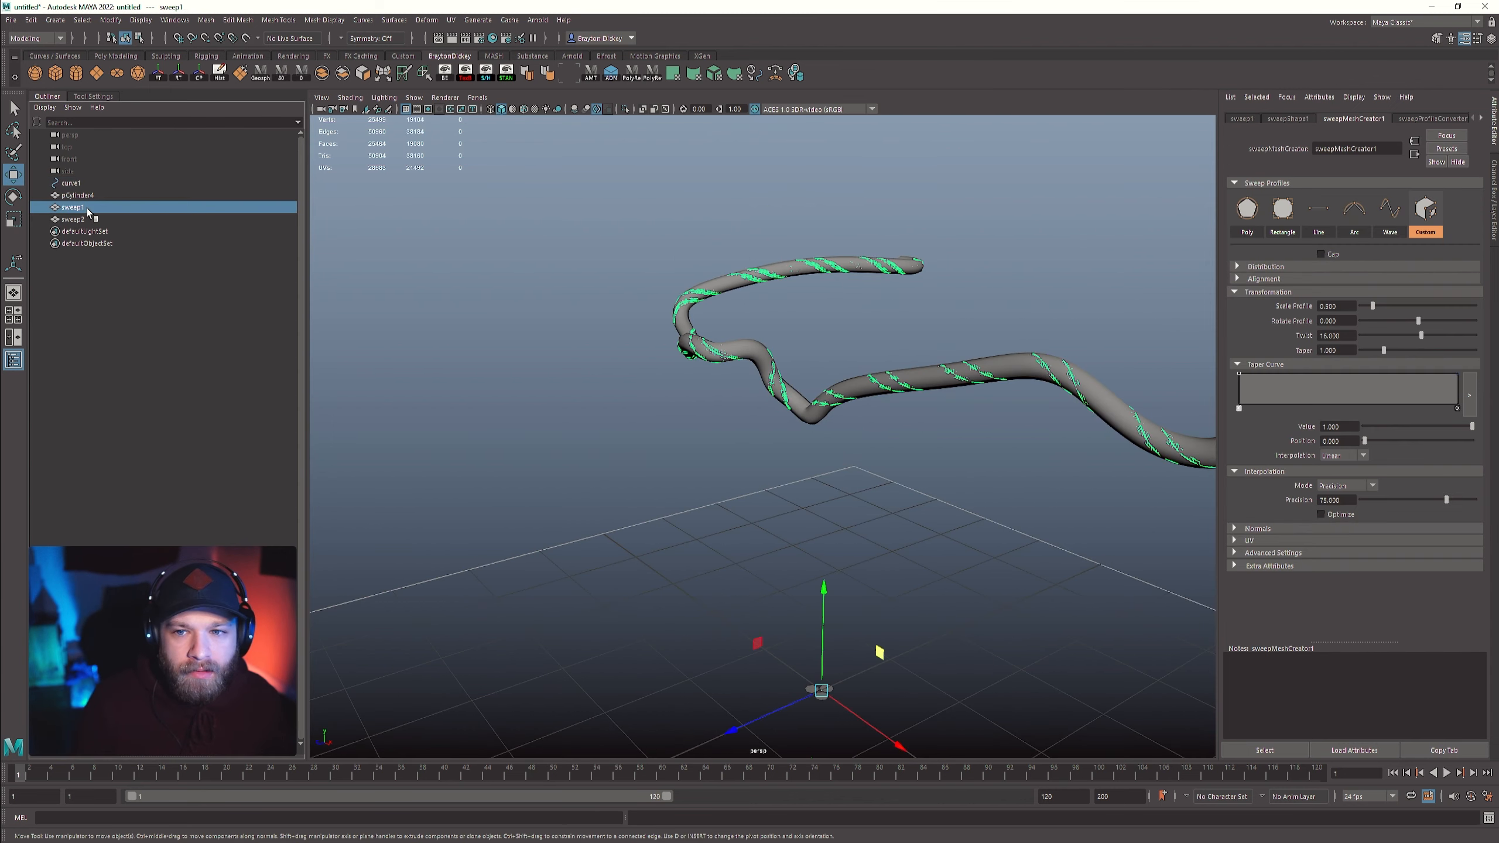
left_click(80, 223)
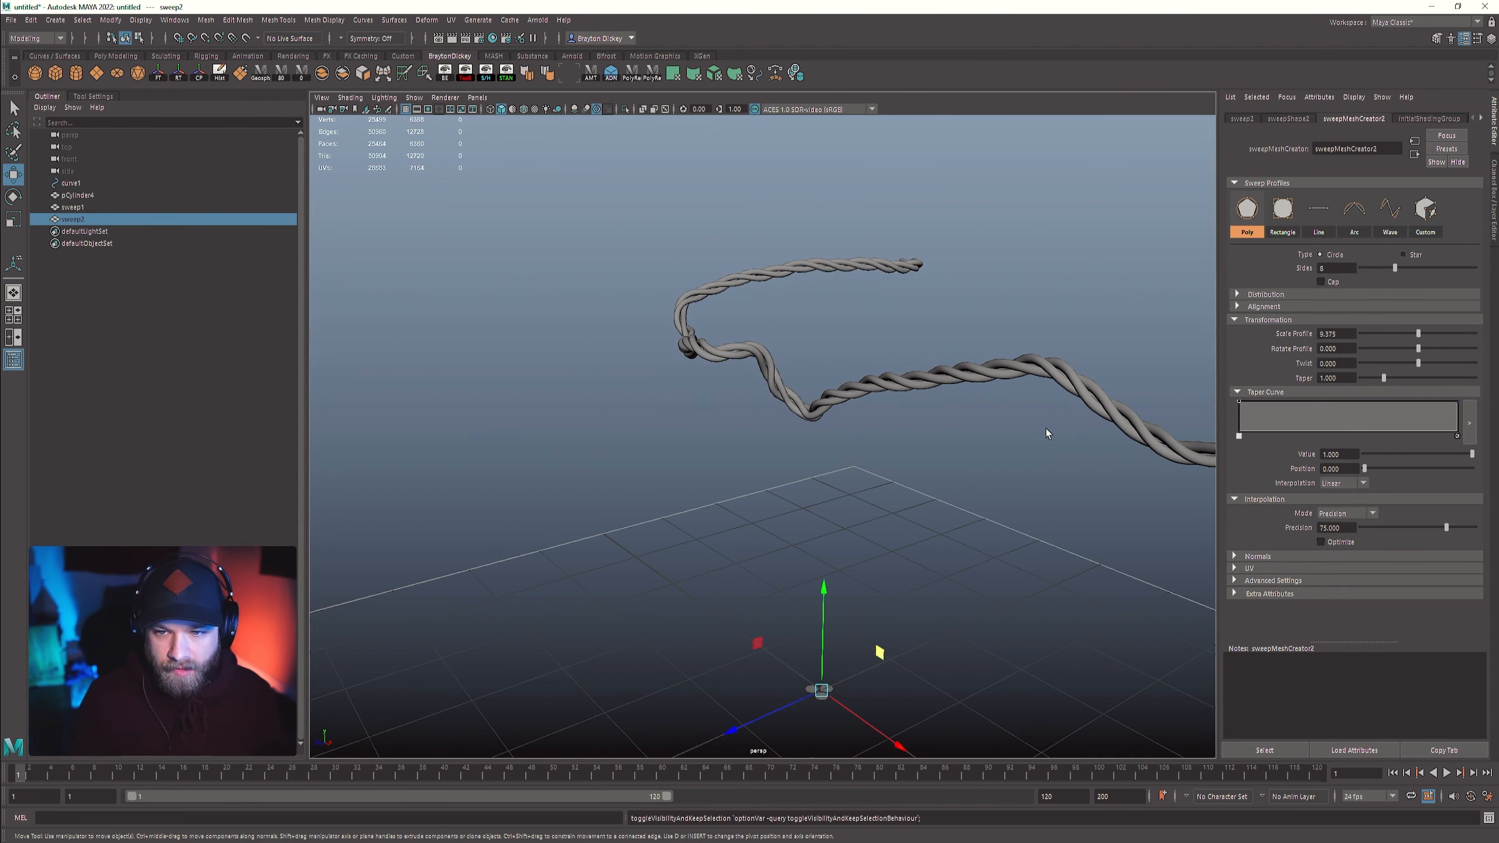
left_click_drag(984, 482, 875, 472, "alt")
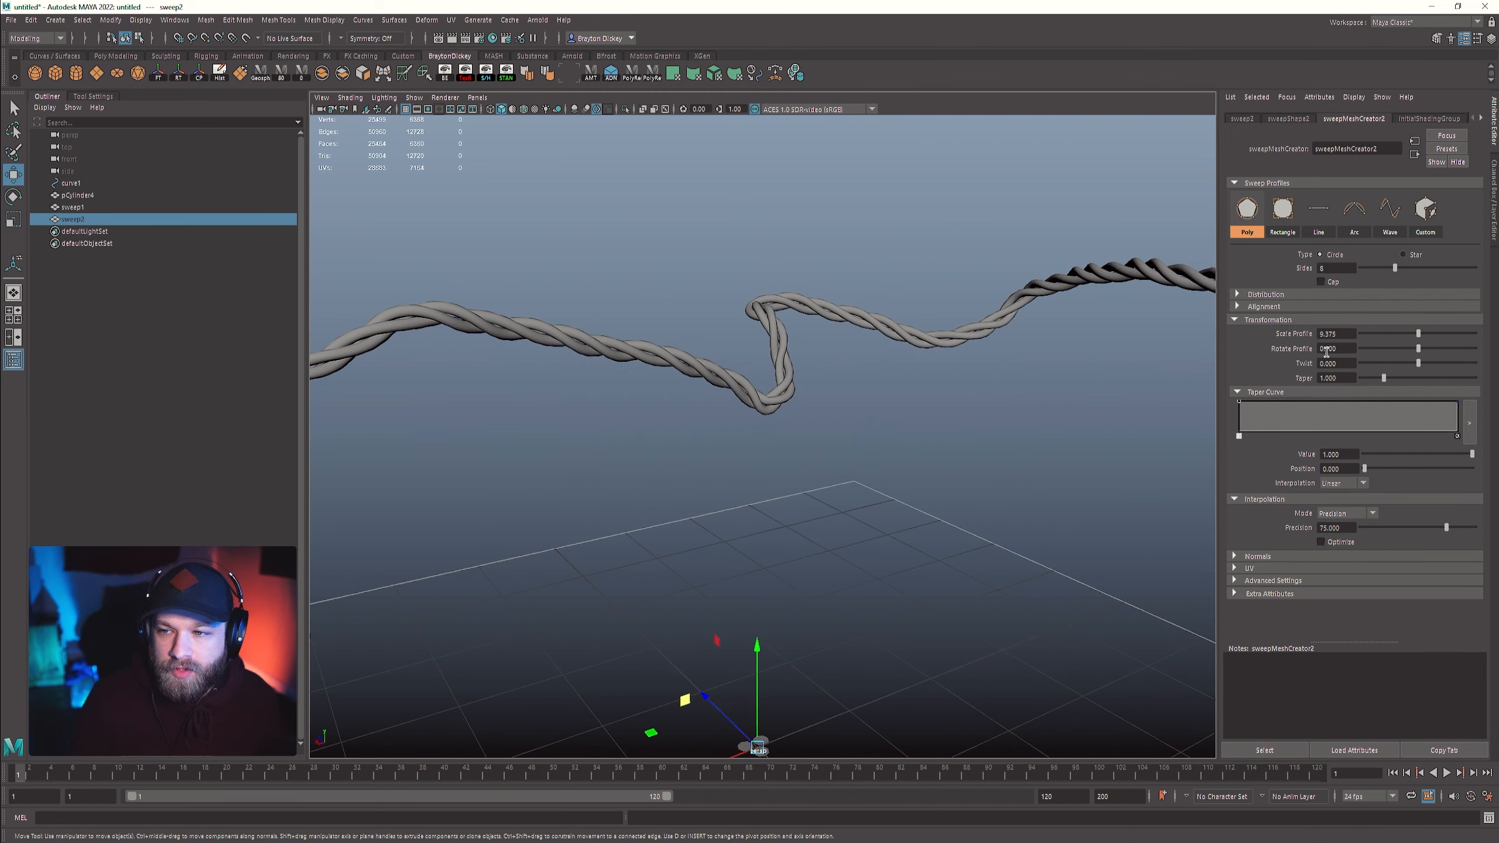
key("ctrl+h")
left_click(647, 363)
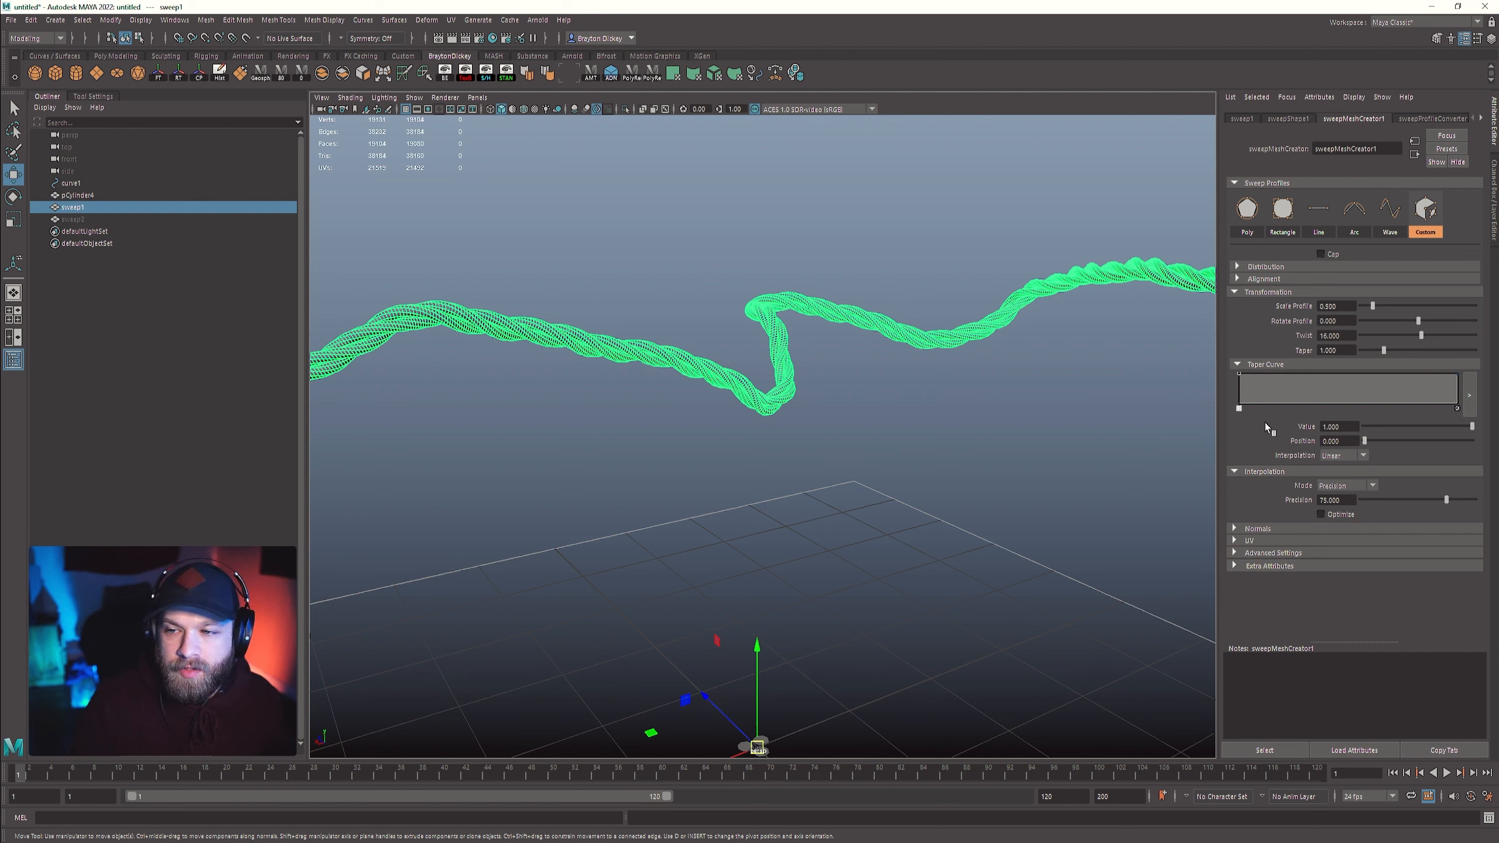
- Open the UV Editor for sweep1 and examine the rope's UV shells from several angles
right_click_drag(1127, 449, 933, 450, "alt")
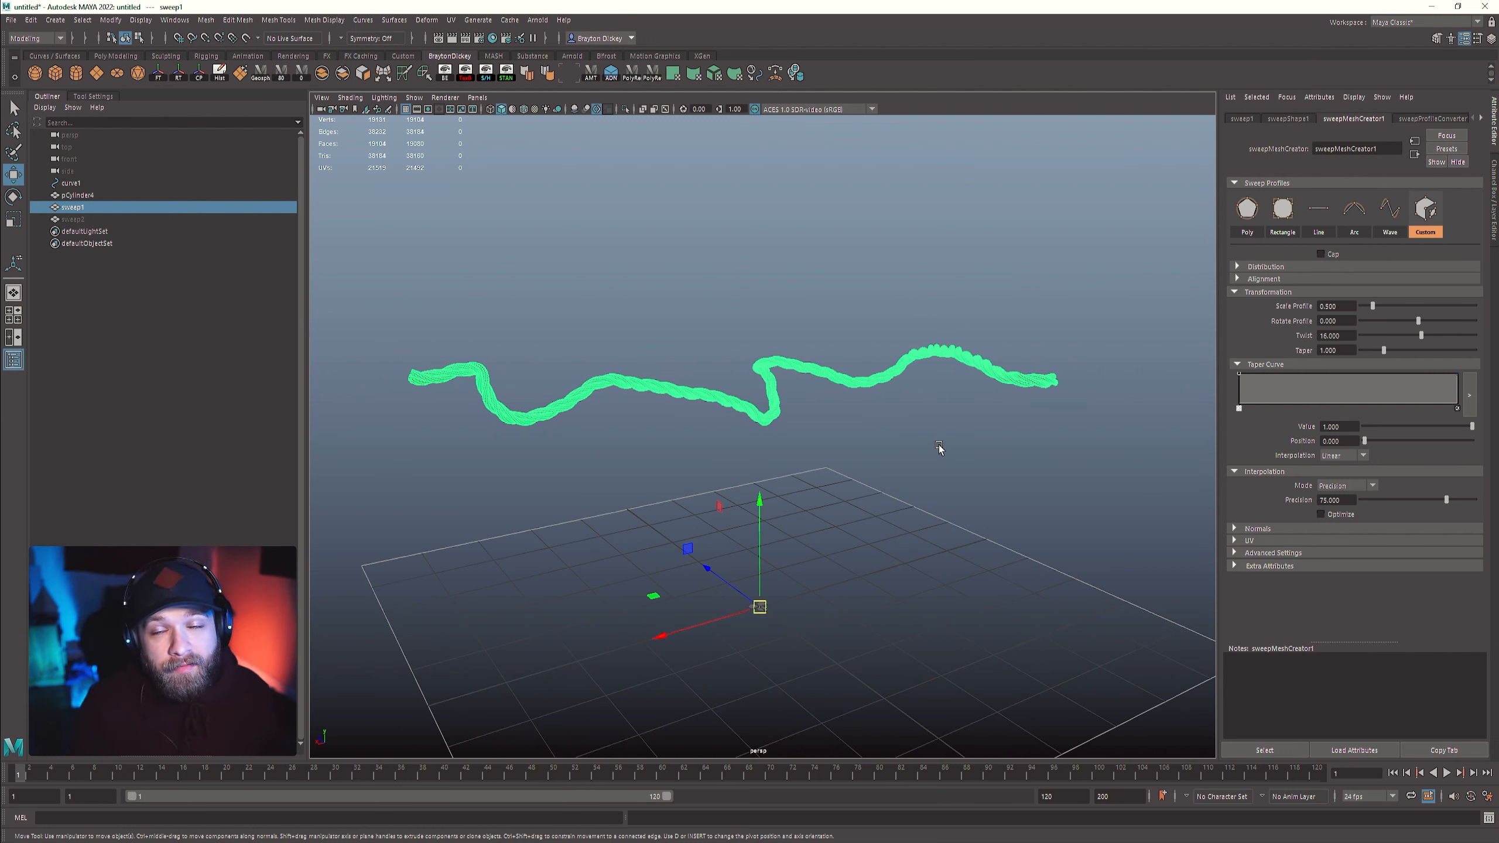
left_click(451, 19)
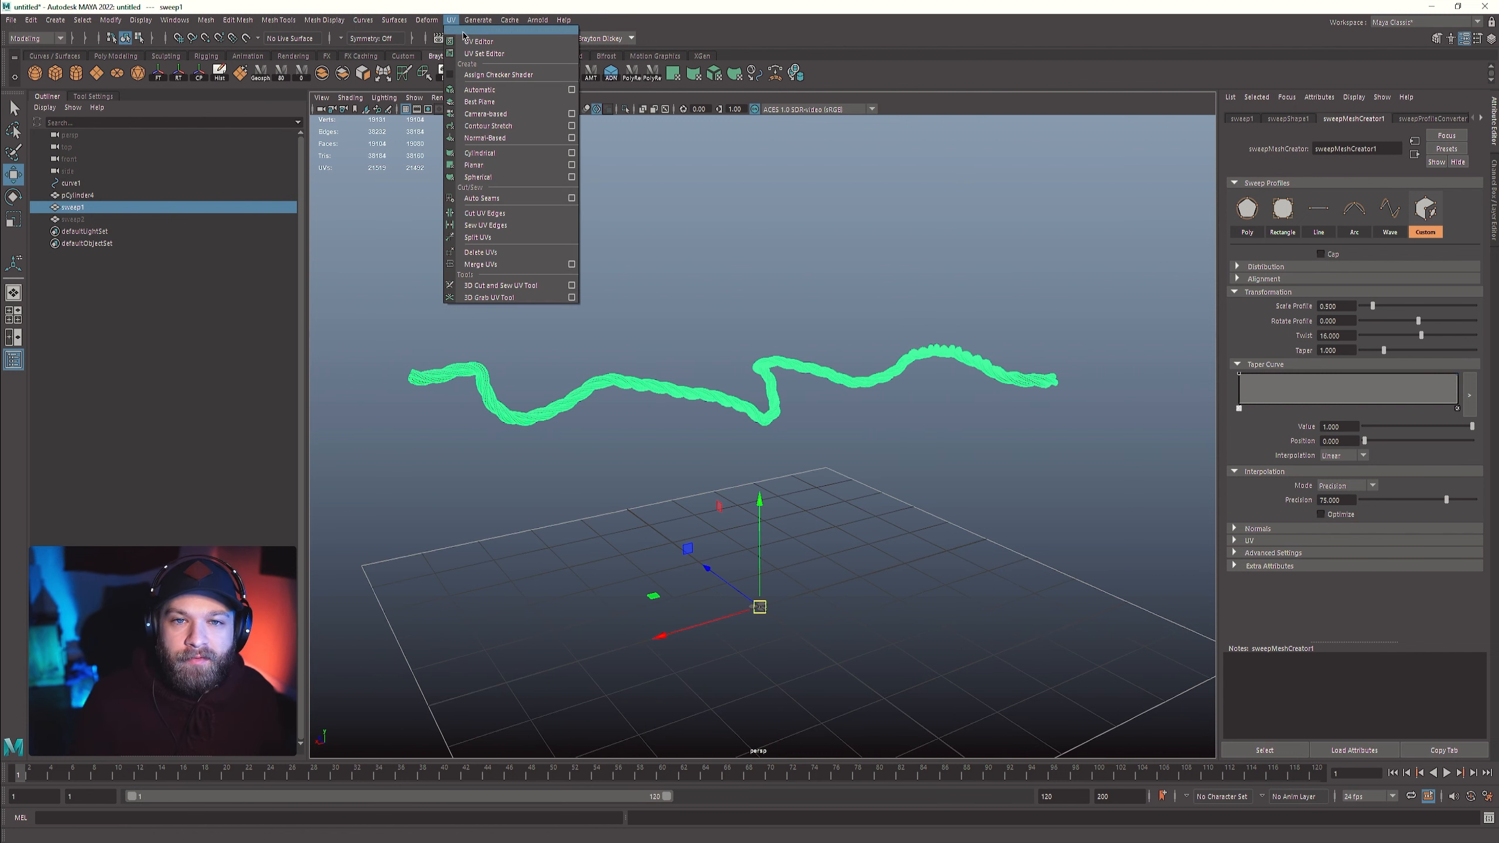
left_click(477, 42)
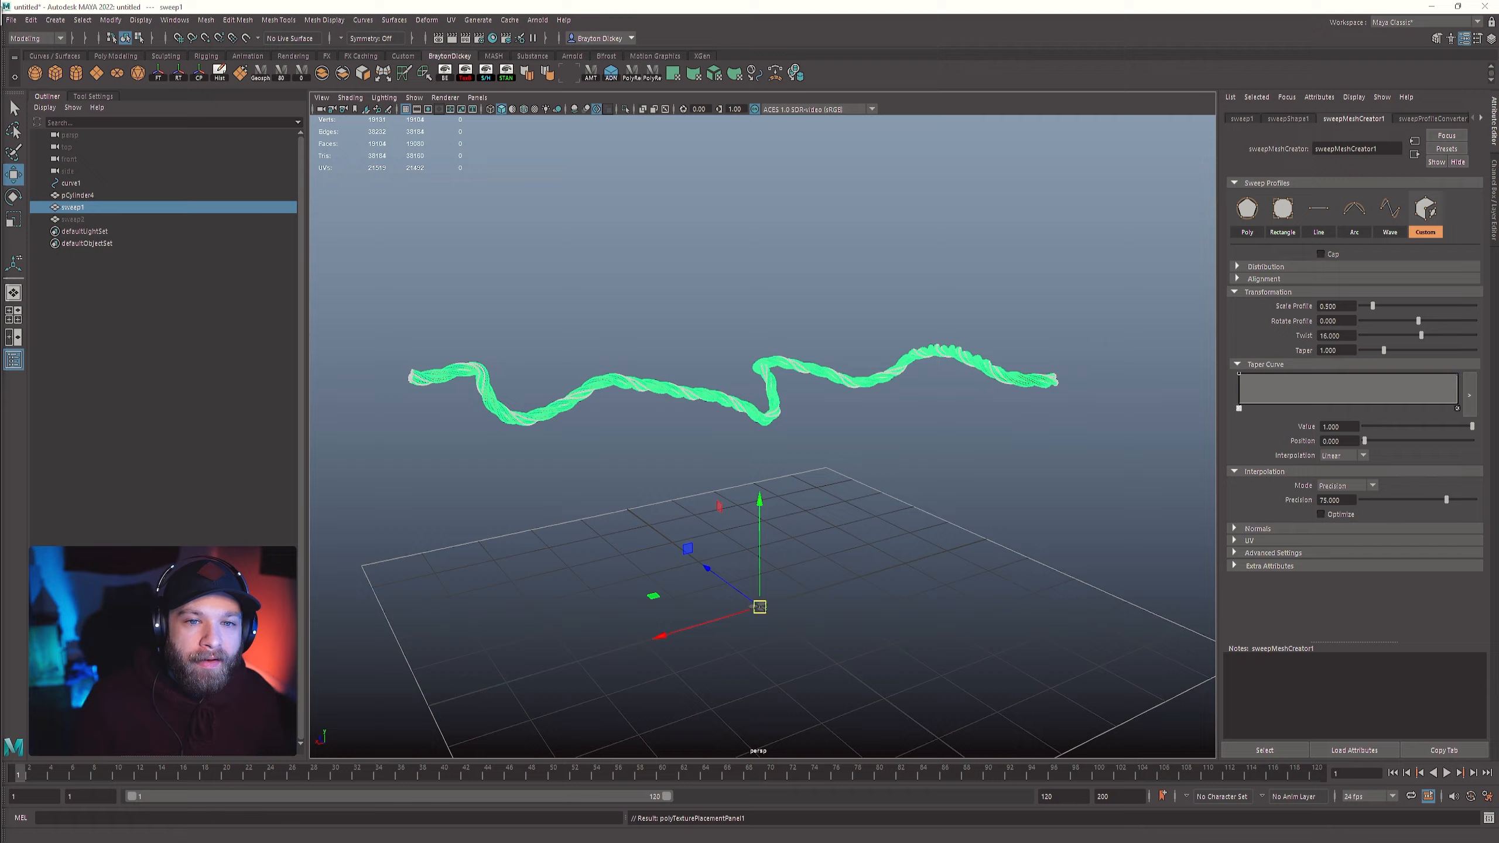
scroll(737, 404, "up", 5)
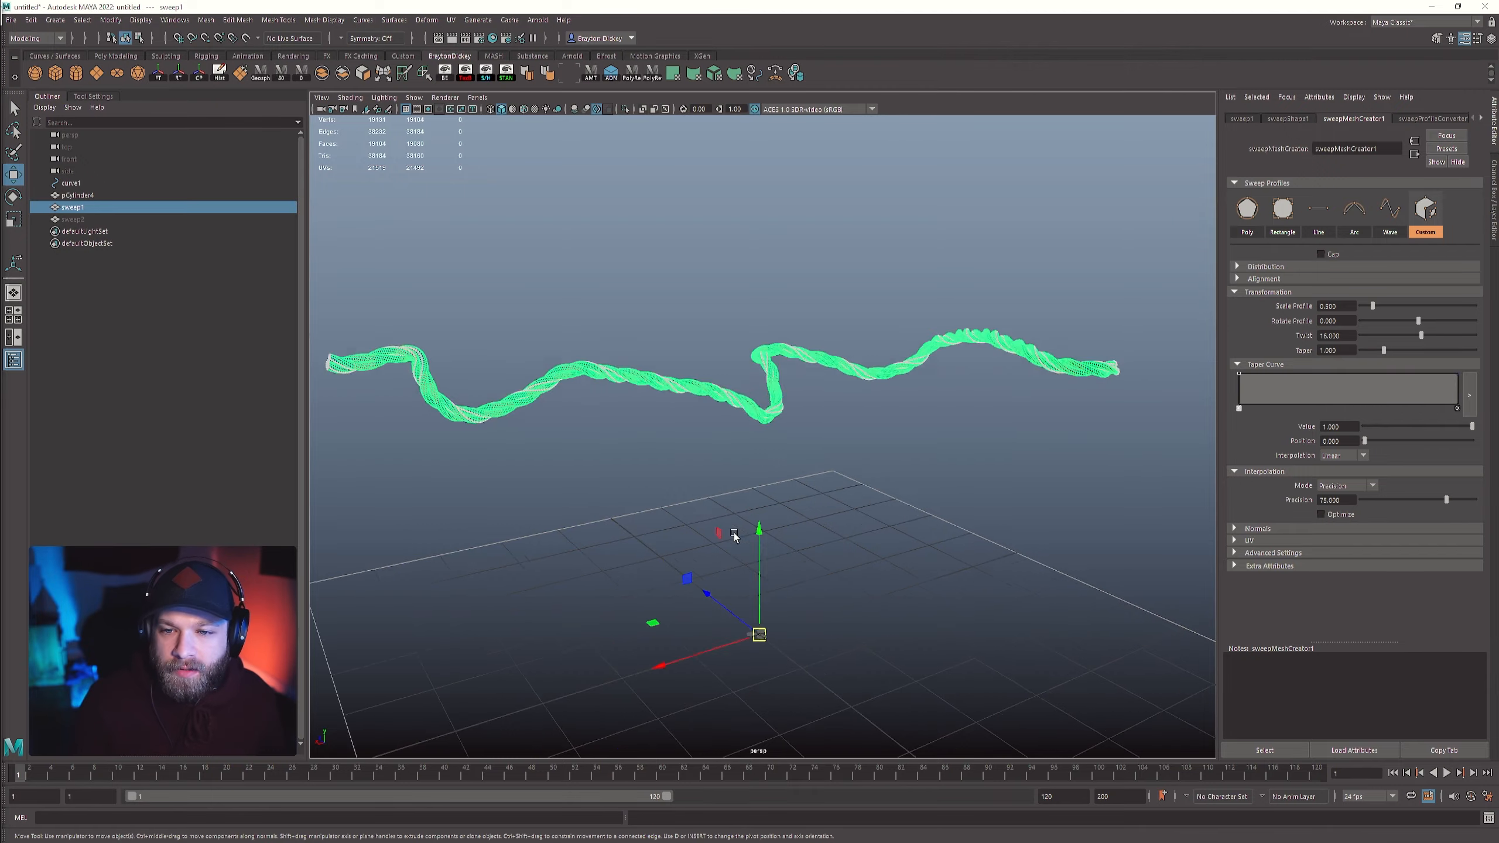
left_click_drag(737, 404, 682, 405, "alt")
middle_click_drag(819, 384, 740, 552, "alt")
left_click_drag(740, 552, 983, 473, "alt")
right_click_drag(1003, 549, 776, 535, "alt")
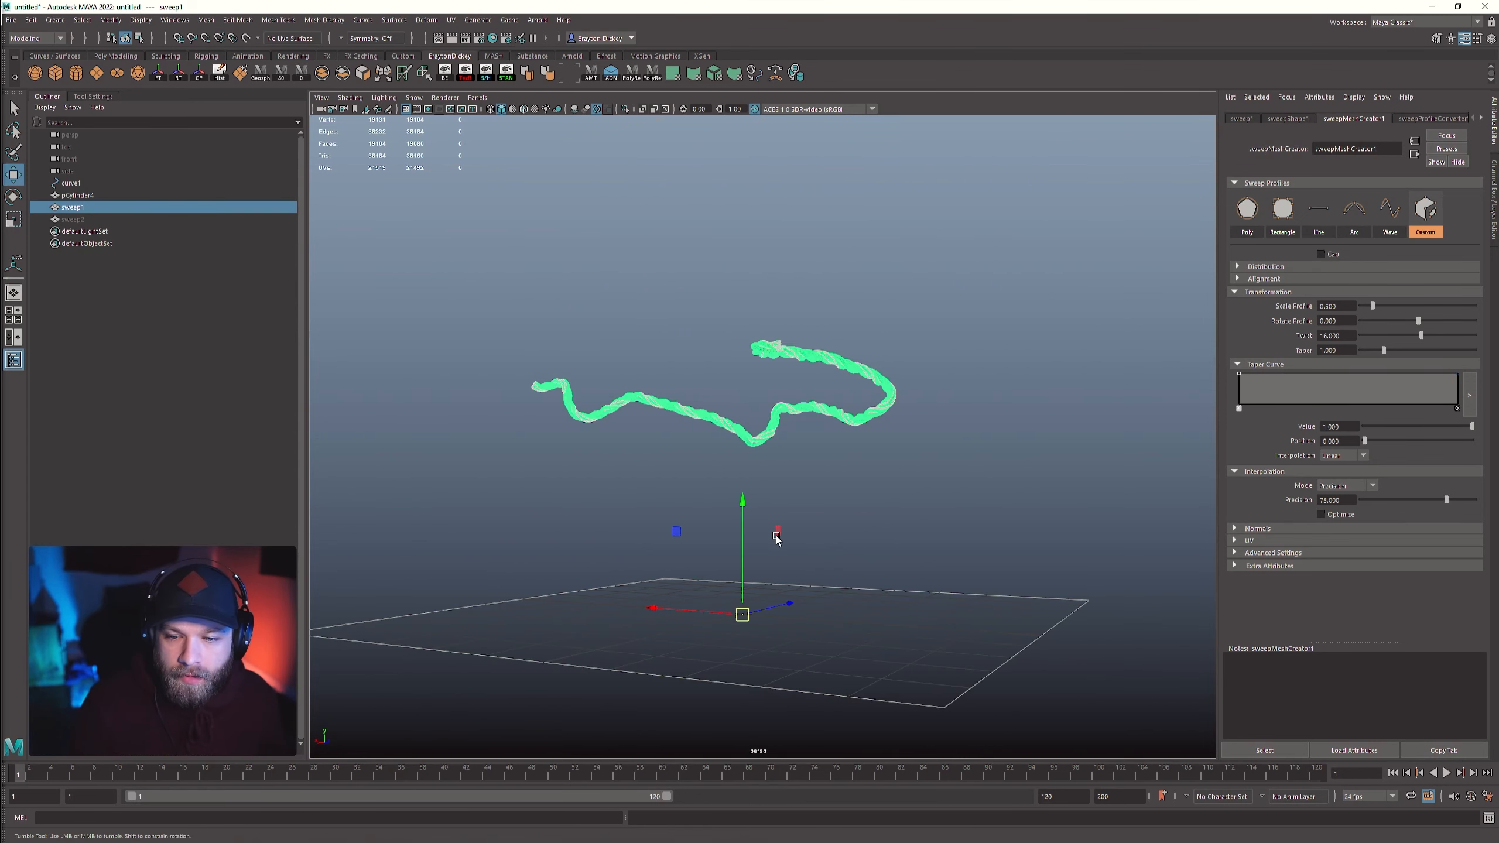
left_click_drag(625, 416, 685, 442, "alt")
right_click_drag(639, 374, 750, 349, "alt")
middle_click_drag(751, 348, 799, 321, "alt")
left_click_drag(799, 321, 702, 323, "alt")
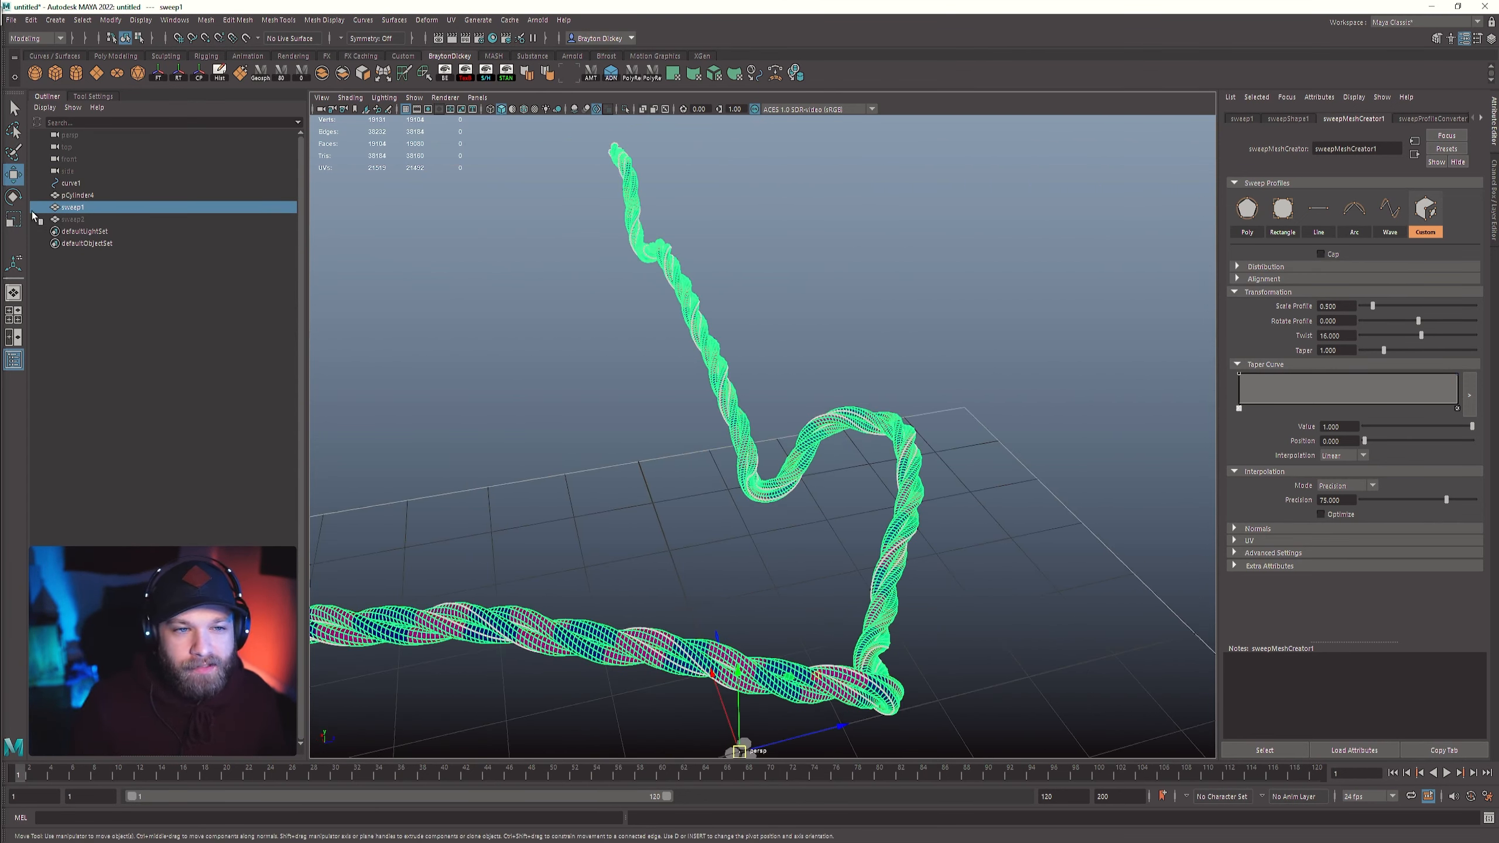
key("3")
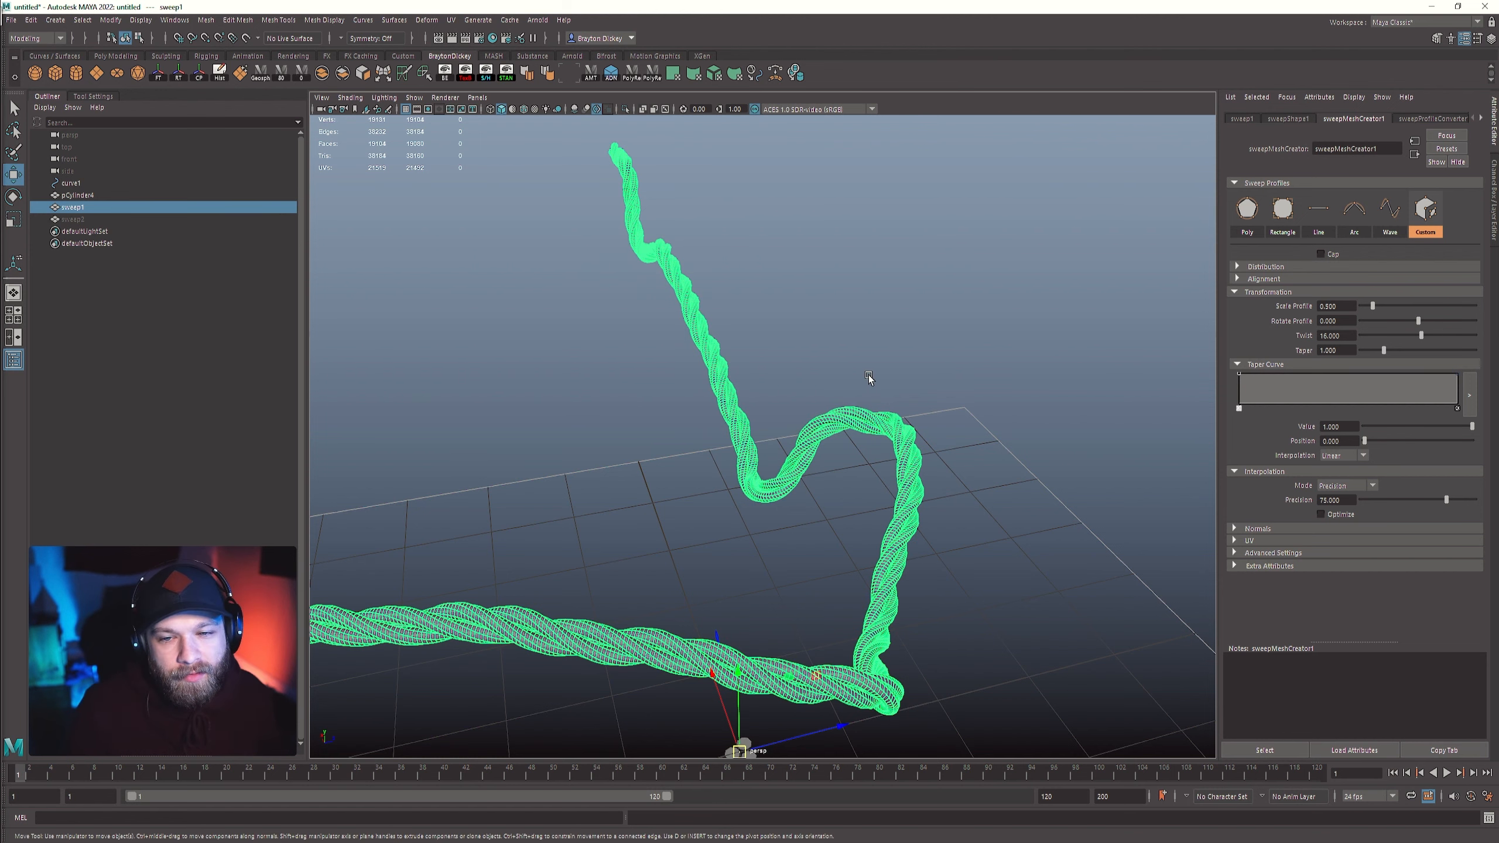
right_click_drag(939, 487, 907, 506, "alt")
left_click_drag(922, 551, 876, 466, "alt")
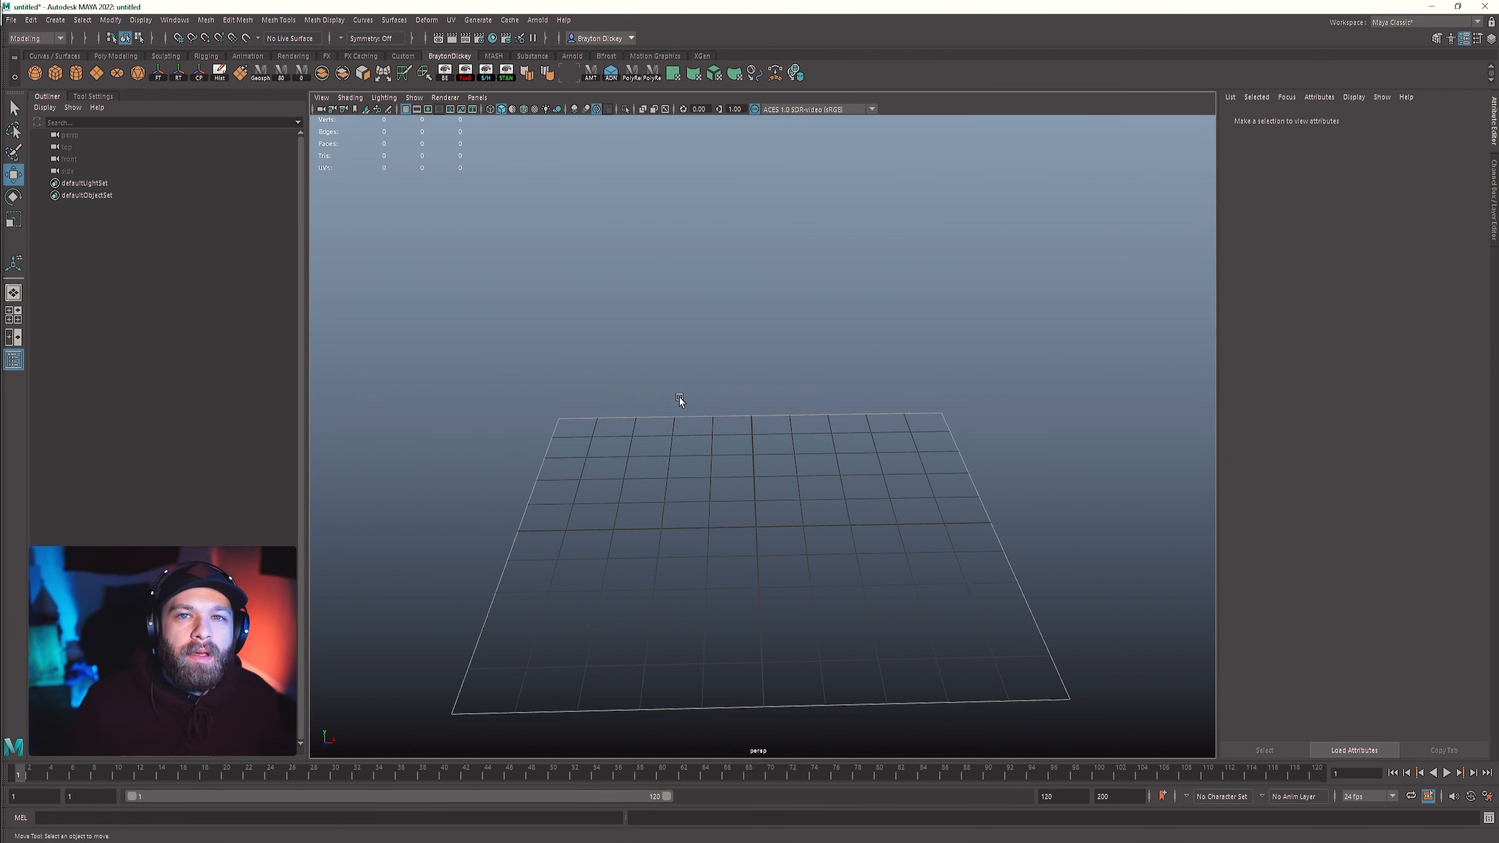
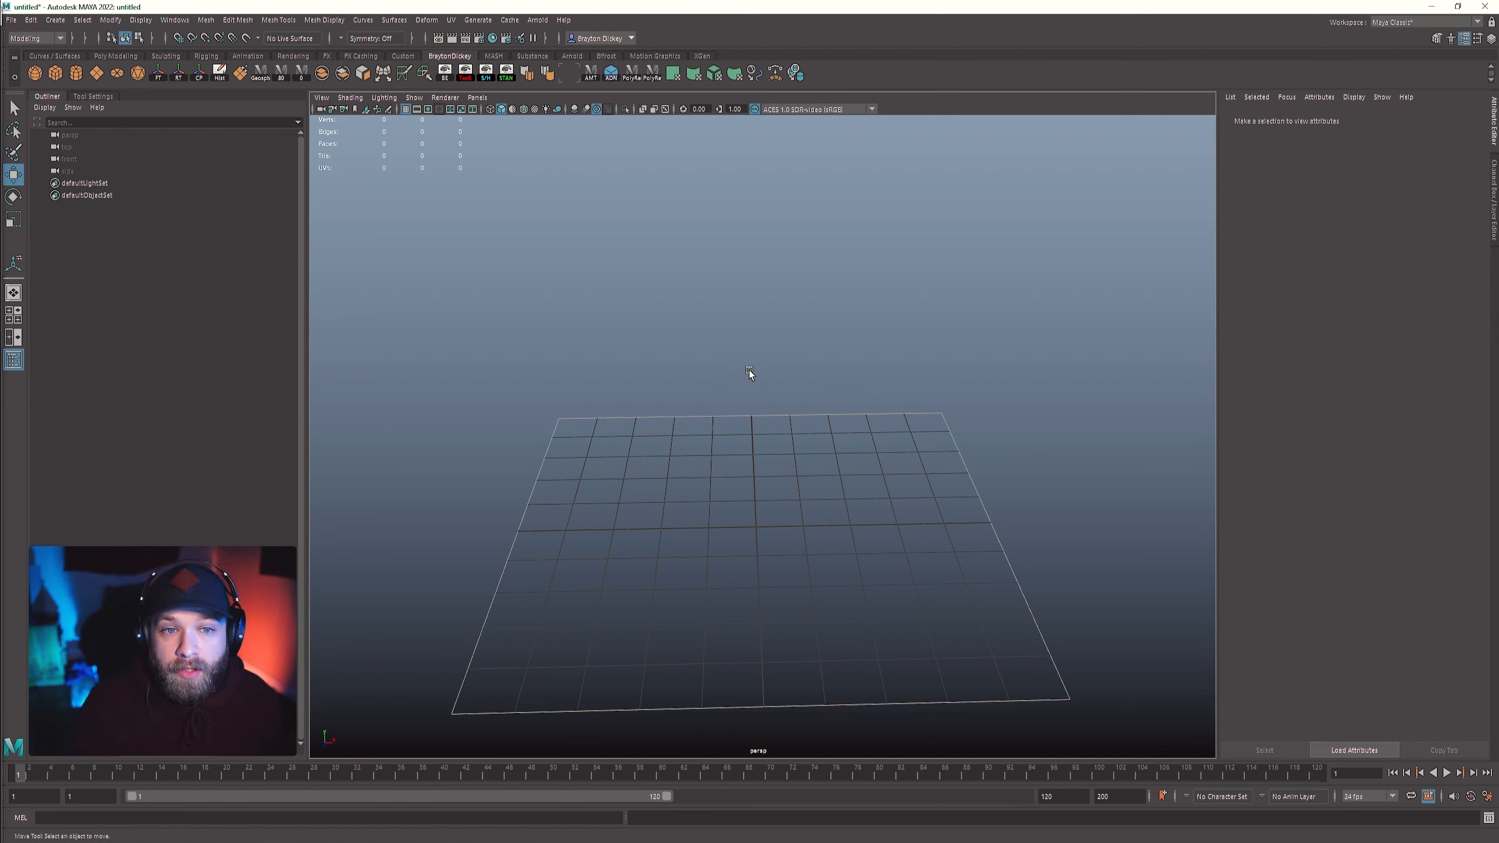
- Create a polygon cube at the grid's centre and scale it up uniformly
left_click(52, 75)
key("f")
scroll(766, 483, "down", 5)
key("r")
left_click_drag(762, 436, 992, 448)
scroll(810, 638, "down", 4)
scroll(810, 638, "down", 3)
right_click_drag(810, 639, 1041, 648, "alt")
scroll(1039, 647, "down", 12)
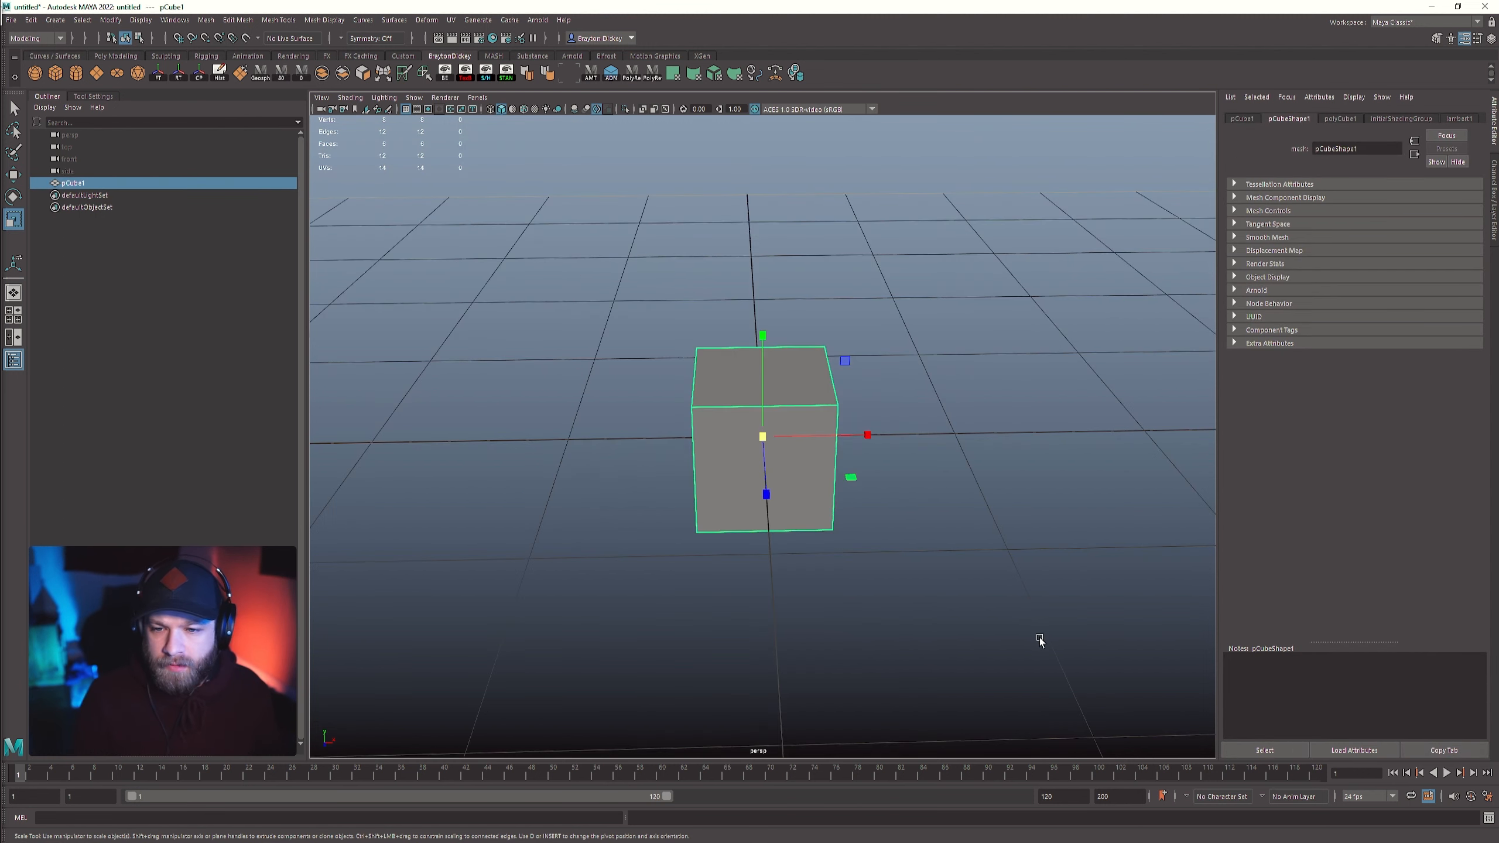
- Extrude one side face of the cube outward to form a straight bar
left_click_drag(1038, 639, 979, 616, "alt")
middle_click_drag(979, 616, 1001, 576, "alt")
left_click_drag(1001, 578, 797, 441, "alt")
key("F11")
left_click(830, 493)
right_click_drag(876, 518, 823, 502, "alt")
left_click_drag(824, 502, 864, 521, "alt")
key("w")
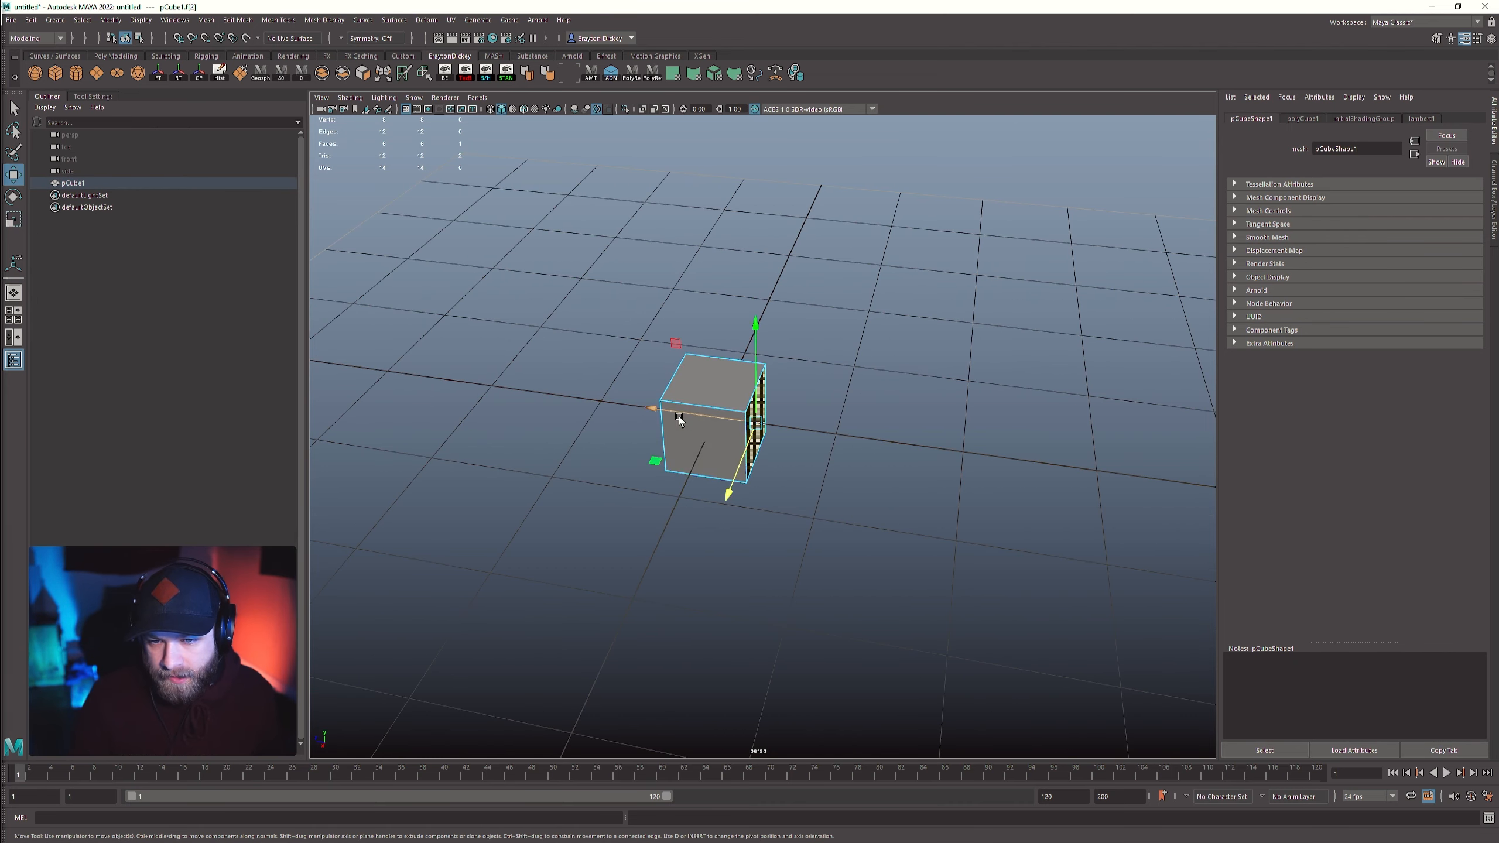
middle_click_drag(889, 476, 872, 478, "alt")
left_click_drag(663, 416, 744, 395, "shift")
- Insert an edge loop near the bar's extruded end with Multi-Cut and extrude the end's side face into a perpendicular arm
right_click_drag(783, 418, 683, 420, "shift")
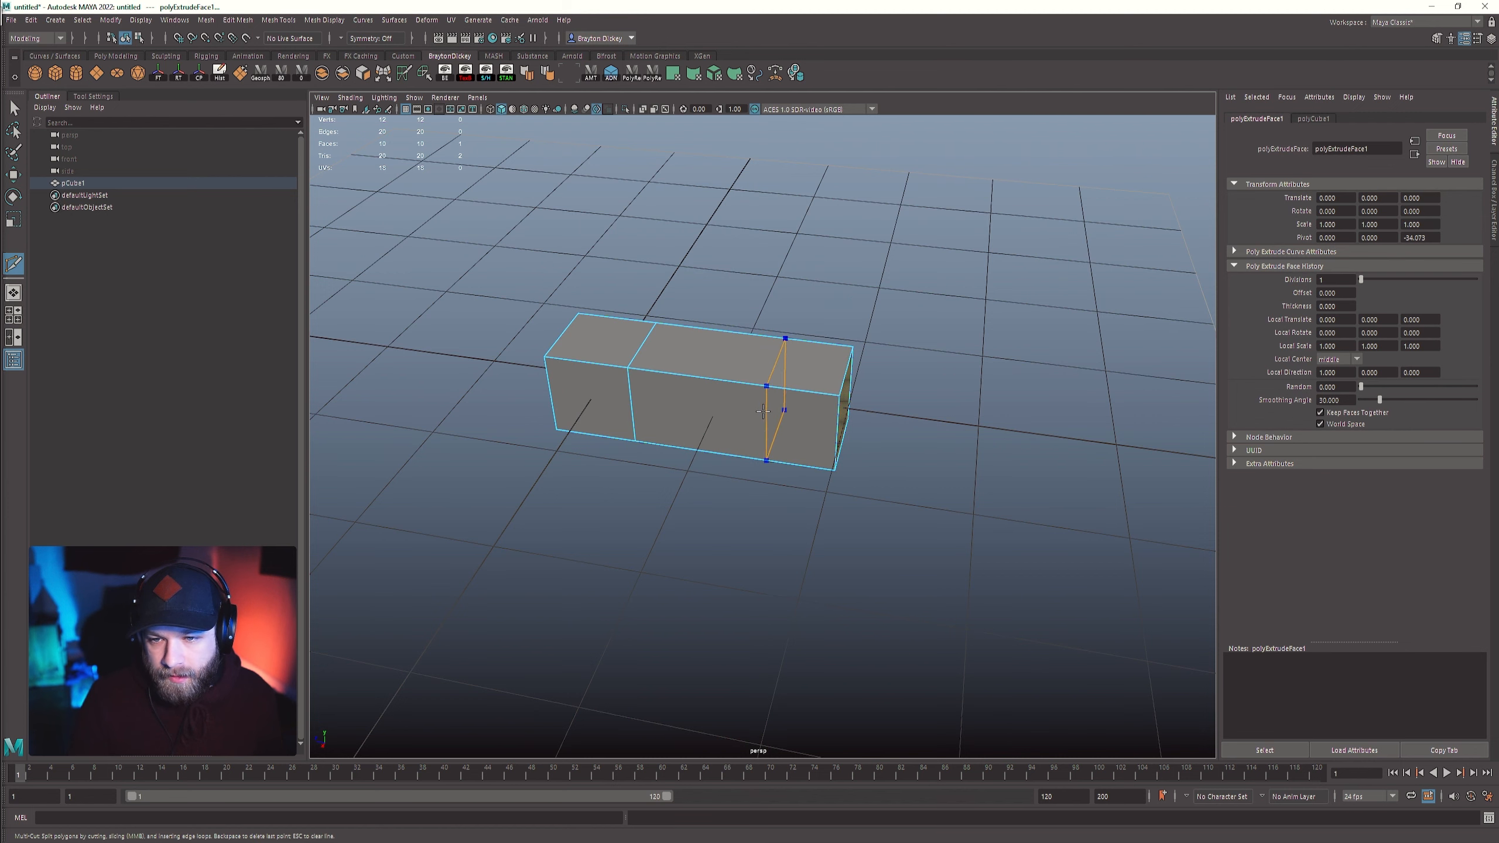
left_click(762, 458, "ctrl")
key("w")
left_click(795, 432)
left_click_drag(786, 470, 752, 575, "shift")
scroll(752, 614, "down", 4)
- Extrude the bar's opposite end face outward to lengthen the bar
left_click_drag(754, 632, 855, 614, "alt")
left_click(687, 511)
left_click_drag(671, 533, 601, 564, "shift")
left_click_drag(808, 581, 708, 610, "alt")
middle_click_drag(708, 610, 634, 614)
middle_click_drag(634, 614, 853, 614, "alt")
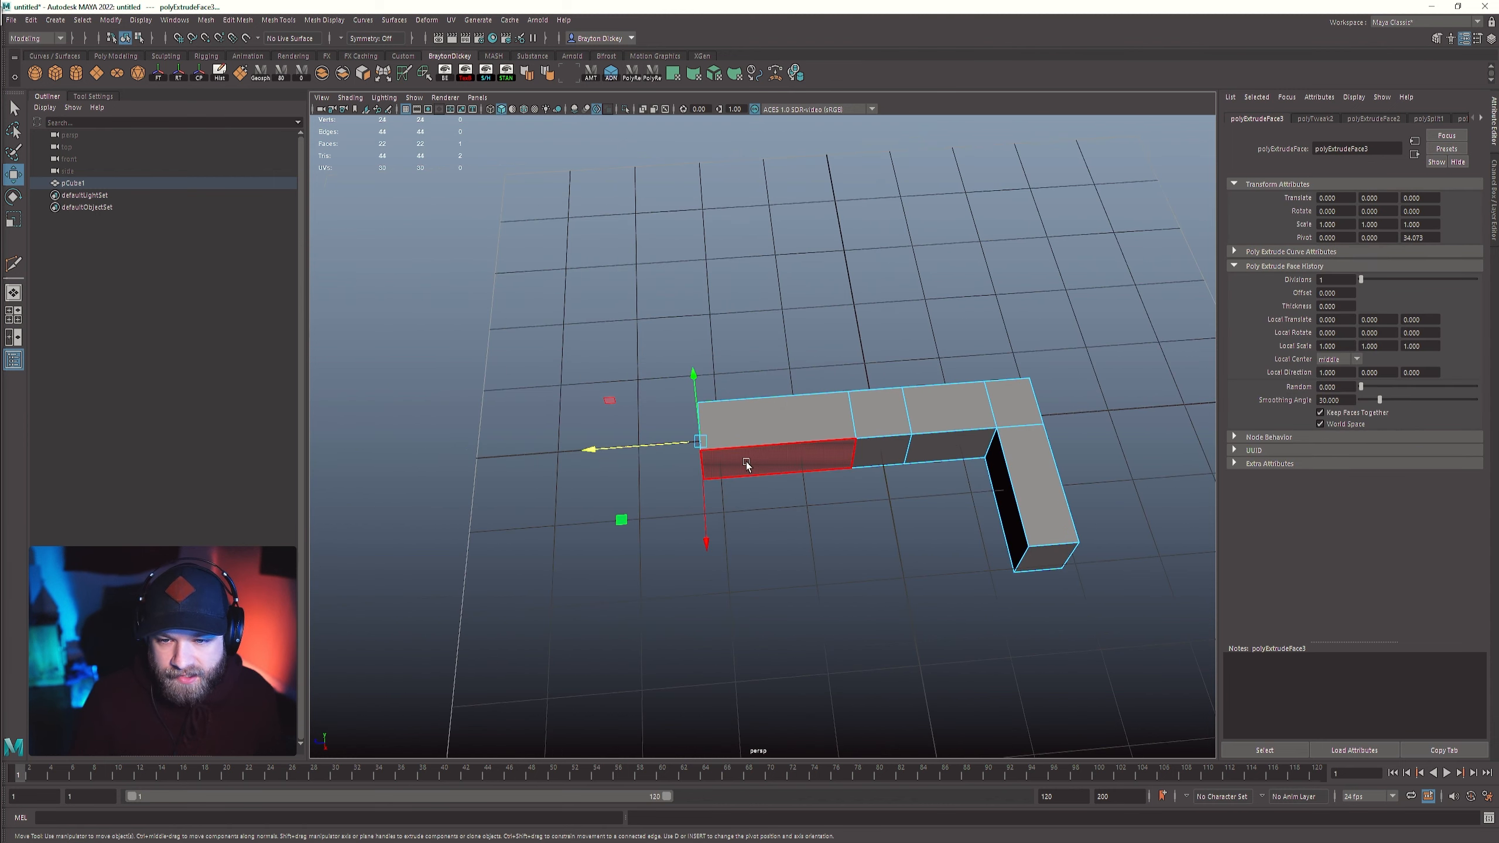
- Insert an edge loop near the lengthened end and extrude a second arm on the side opposite the first arm
right_click_drag(756, 451, 711, 451, "shift")
left_click(770, 444, "ctrl")
key("w")
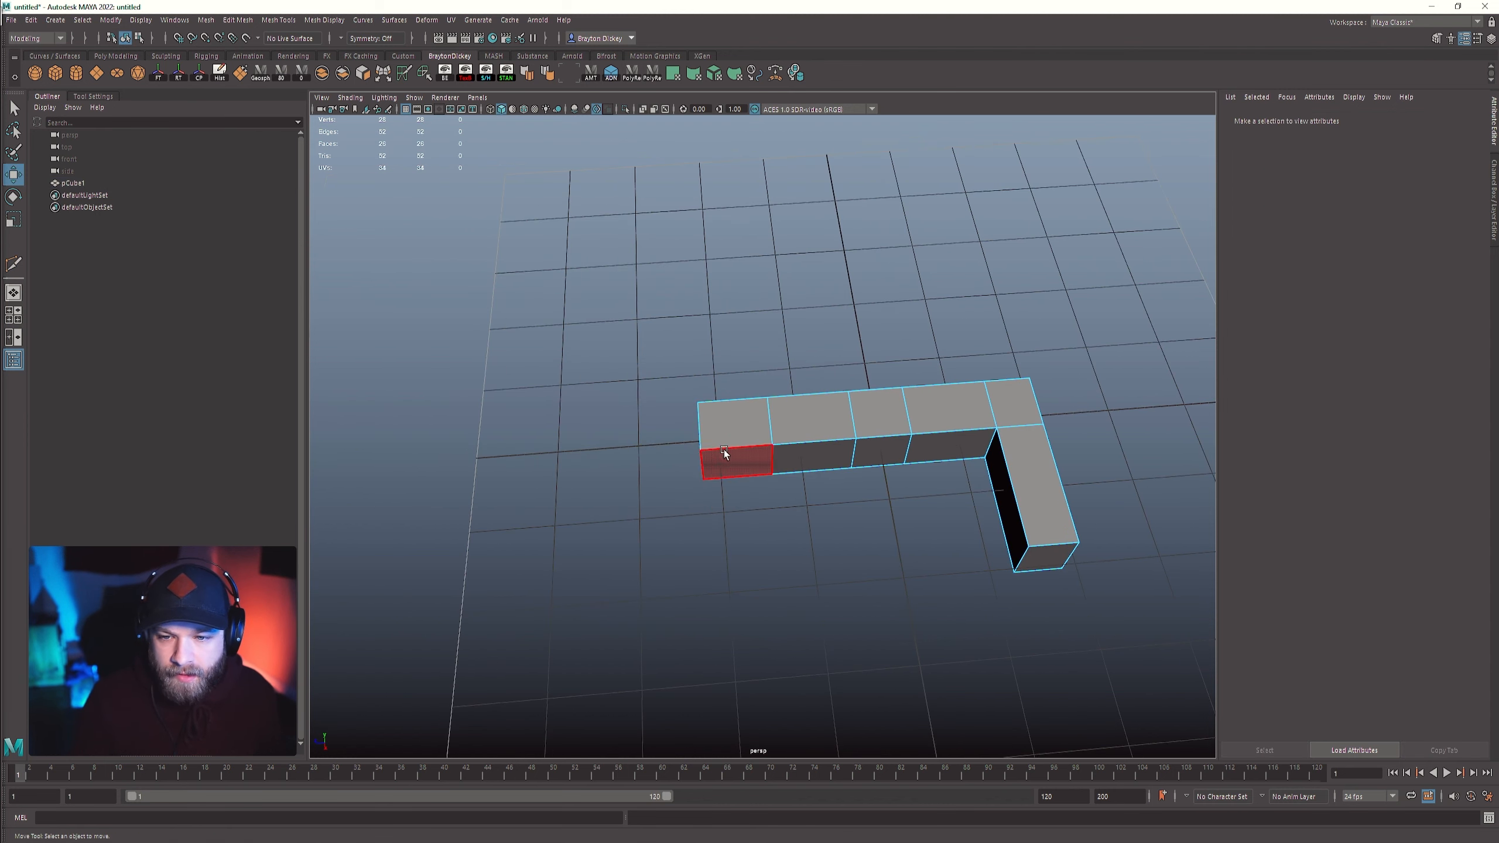
left_click_drag(724, 450, 774, 432, "alt")
left_click_drag(800, 417, 651, 452, "shift")
- Insert an edge loop near the free end of the first arm with Multi-Cut
left_click_drag(984, 437, 767, 472, "alt")
middle_click_drag(767, 472, 777, 474, "alt")
left_click_drag(776, 474, 833, 488, "alt")
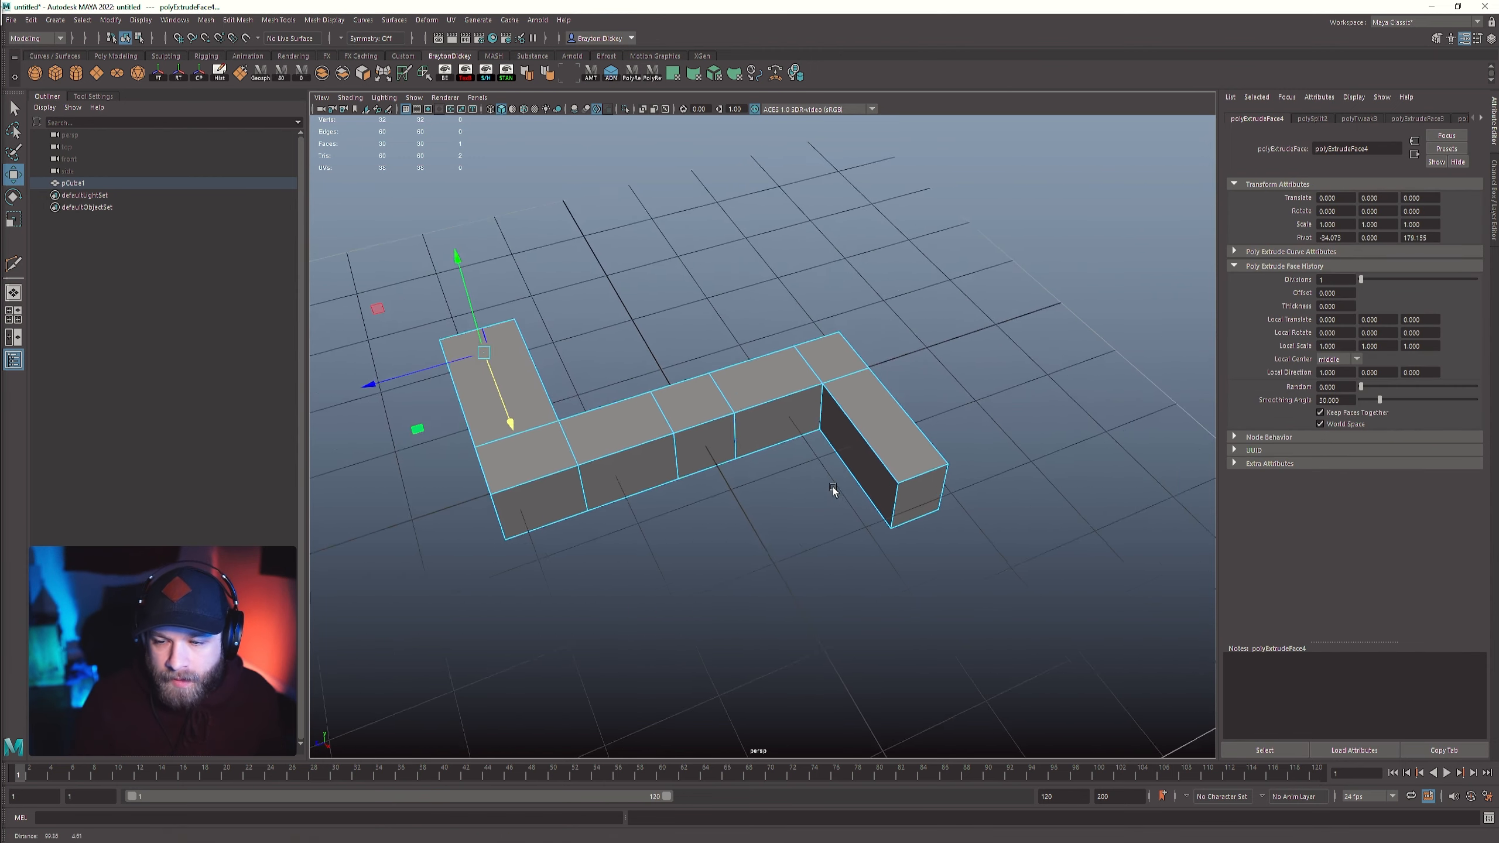
middle_click_drag(833, 488, 796, 457, "alt")
scroll(794, 452, "up", 2)
left_click_drag(794, 452, 885, 445, "alt")
right_click_drag(859, 411, 794, 413, "shift")
left_click(824, 394, "ctrl")
middle_click_drag(833, 442, 779, 506, "alt")
key("w")
- Extrude the top face at the first arm's end upward into a vertical post
left_click_drag(780, 506, 780, 459, "alt")
right_click_drag(780, 458, 779, 502)
left_click(792, 438)
left_click_drag(793, 408, 796, 342, "shift")
- Select the vertical edges at the horizontal bends and the bottom edge below the post, and bevel them with 12 segments
left_click_drag(867, 470, 741, 533, "alt")
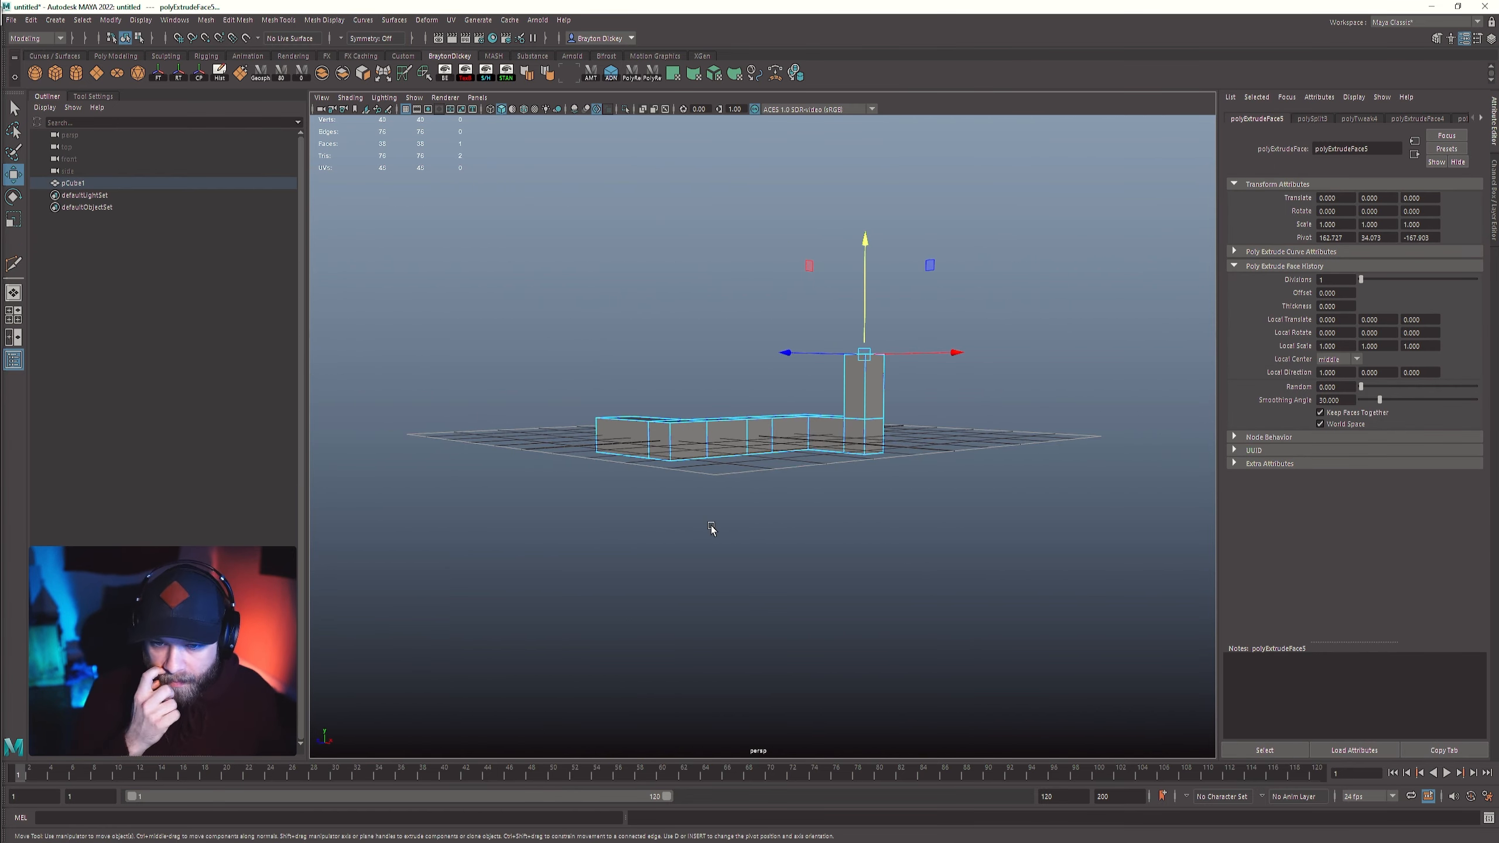
left_click_drag(930, 539, 926, 503, "alt")
middle_click_drag(788, 425, 846, 410, "alt")
mouse_move(846, 410)
left_mouse_down("alt")
mouse_move(850, 381)
mouse_move(850, 413)
left_mouse_up("alt")
right_click_drag(745, 402, 731, 363)
left_click_drag(729, 366, 719, 461, "alt")
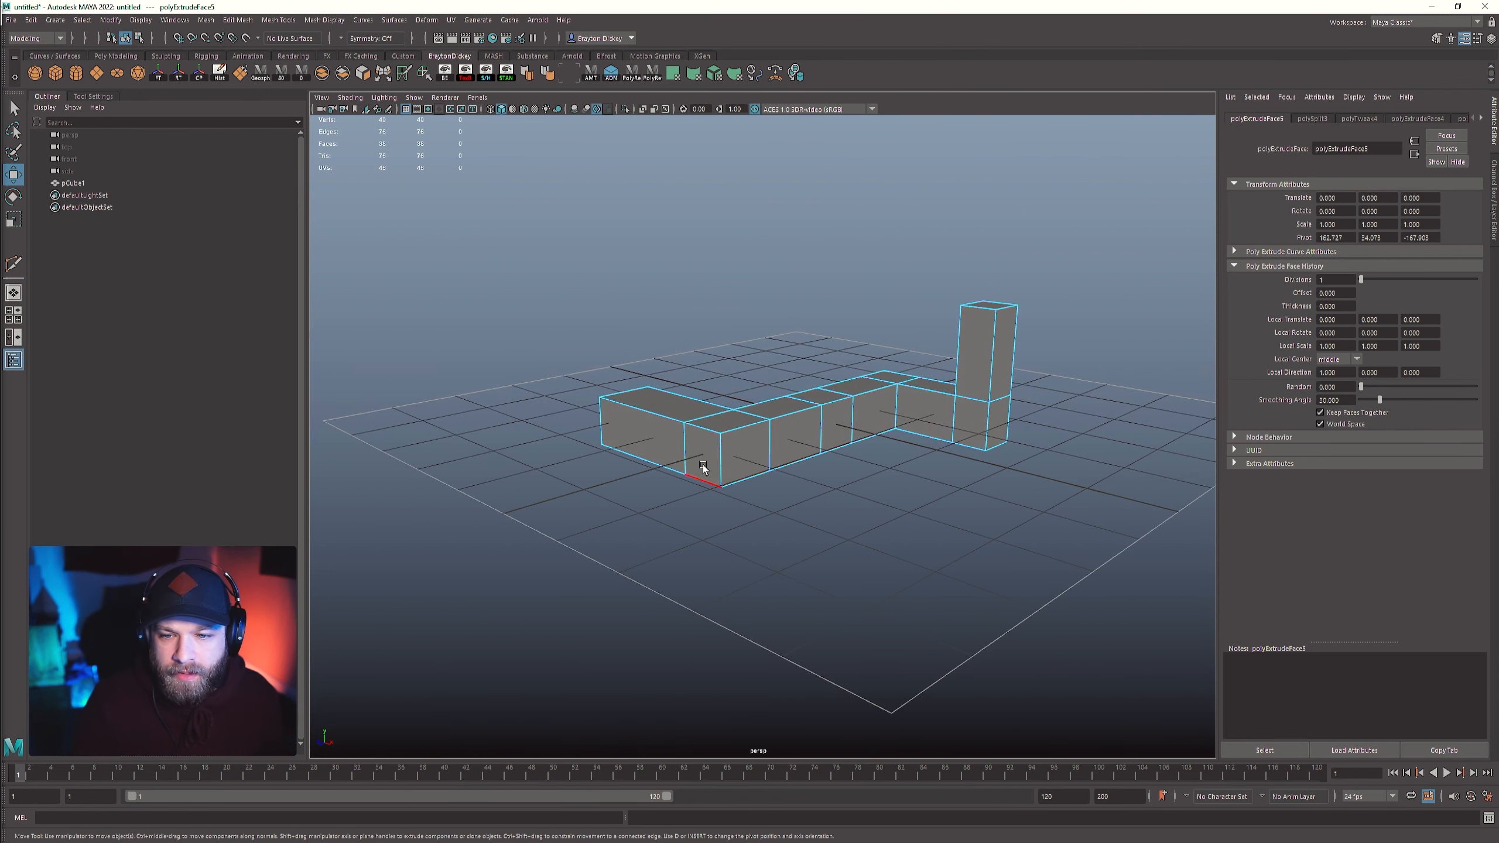
left_click(720, 460)
left_click(897, 409, "shift")
left_click_drag(904, 412, 845, 576, "alt")
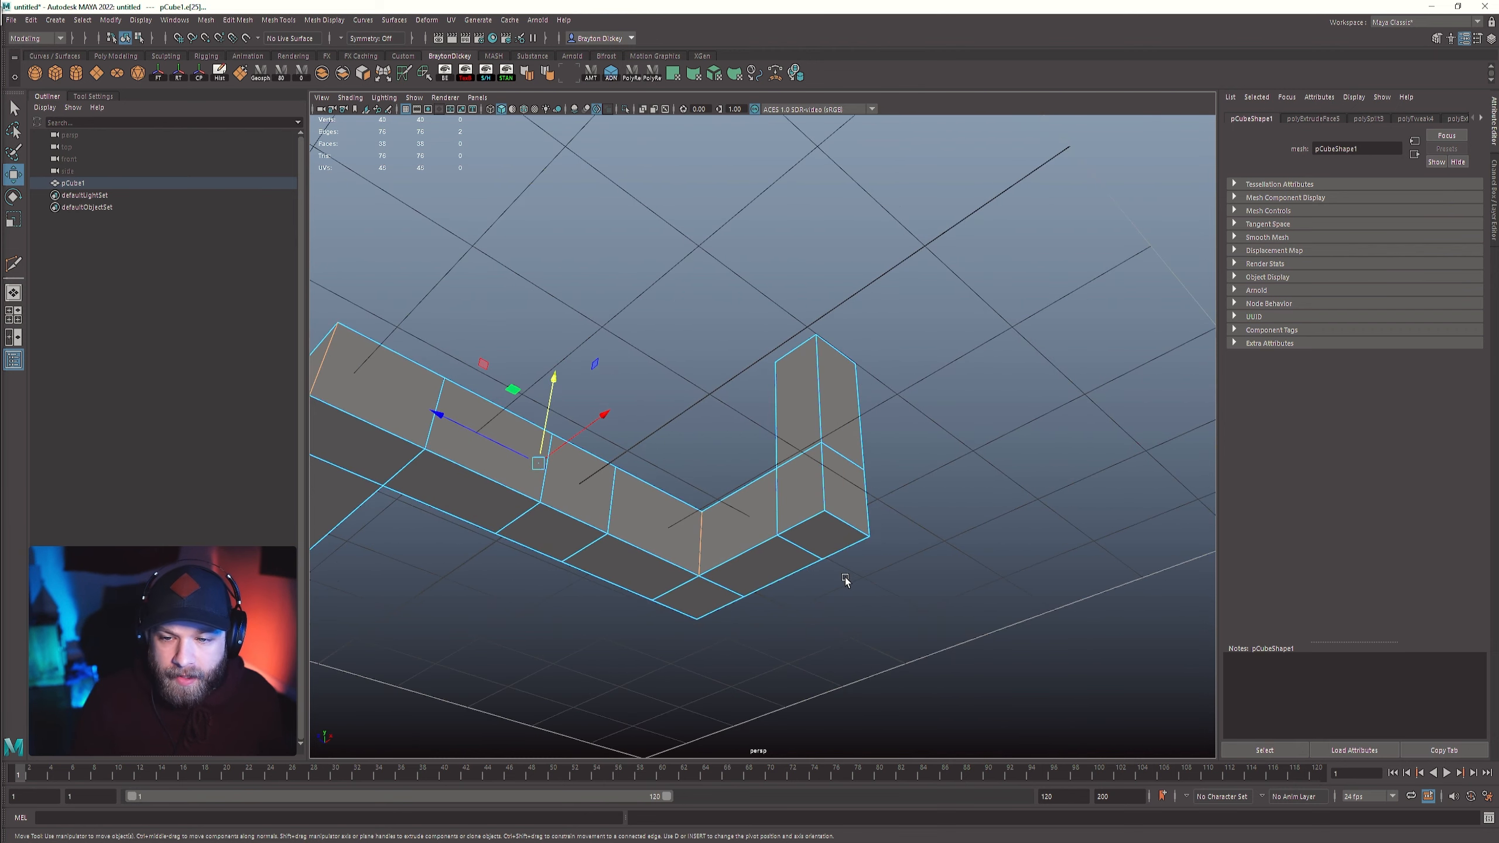
left_click(838, 506, "shift")
left_click_drag(838, 508, 949, 509, "alt")
left_click_drag(630, 401, 605, 415, "alt")
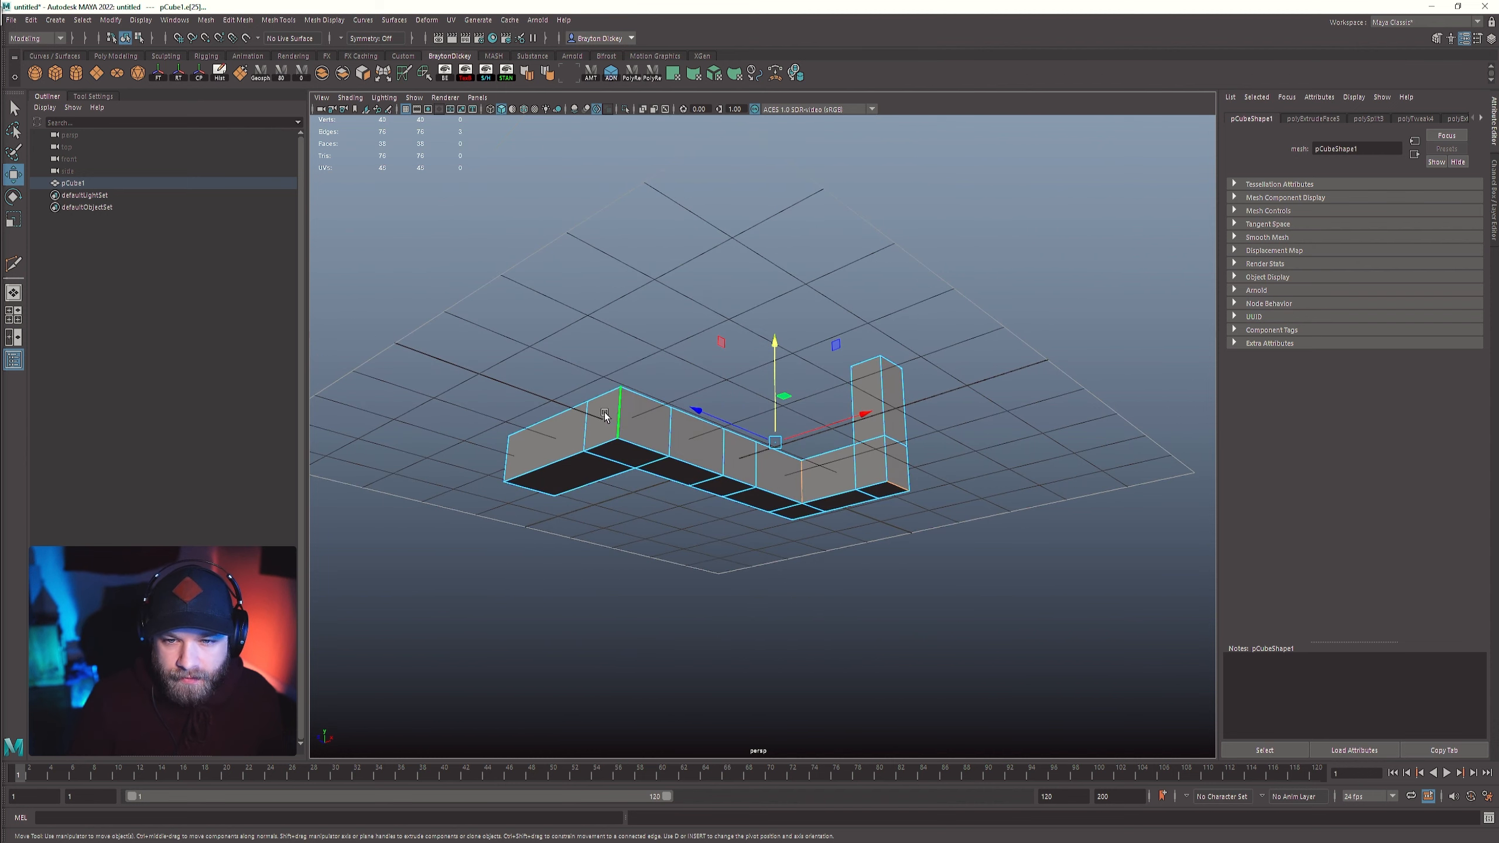
middle_click_drag(1014, 483, 1009, 478, "alt")
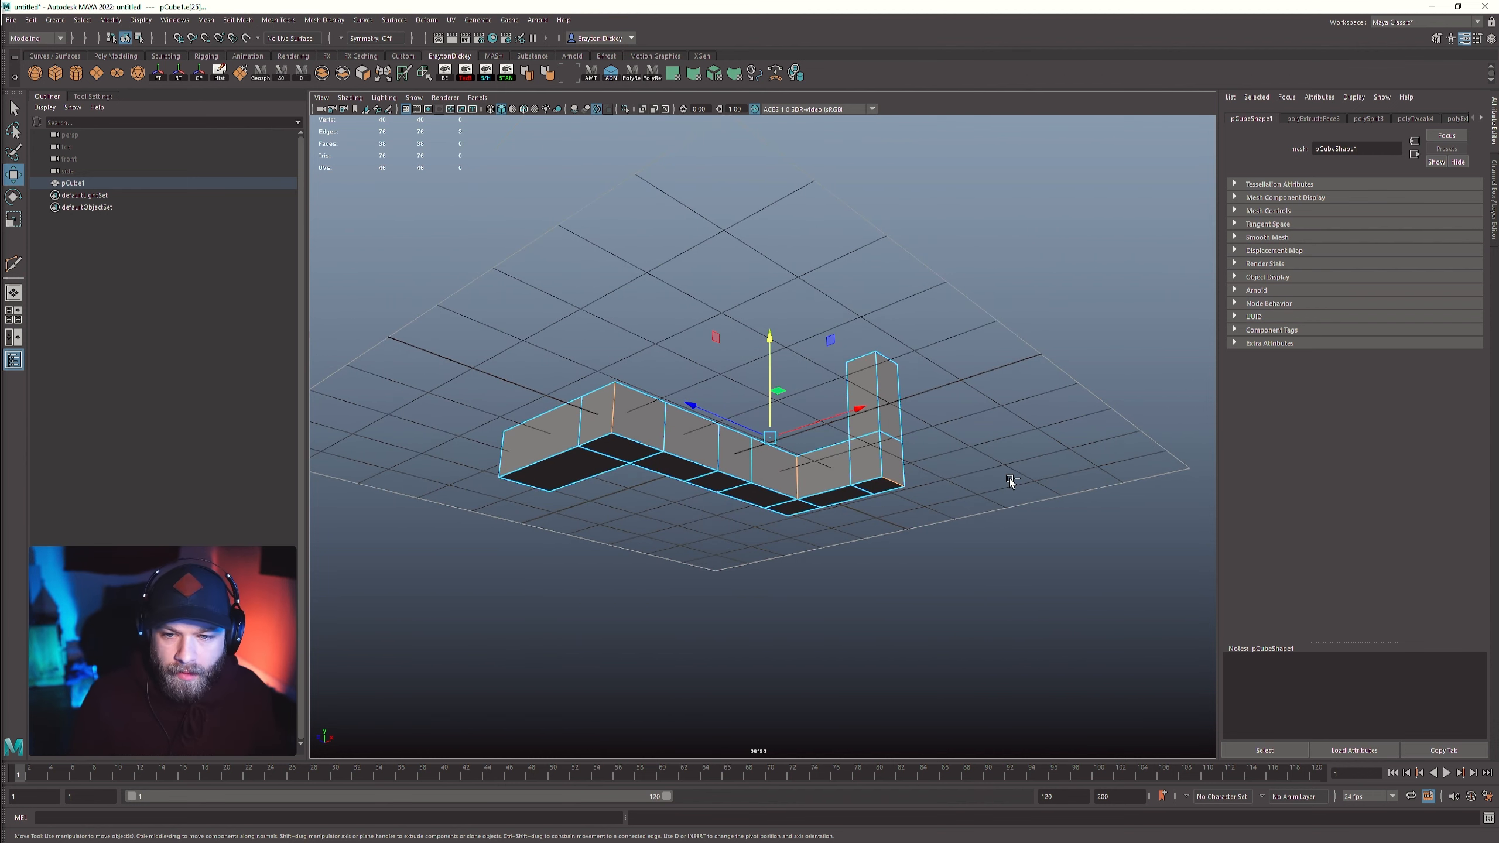
key("ctrl+b")
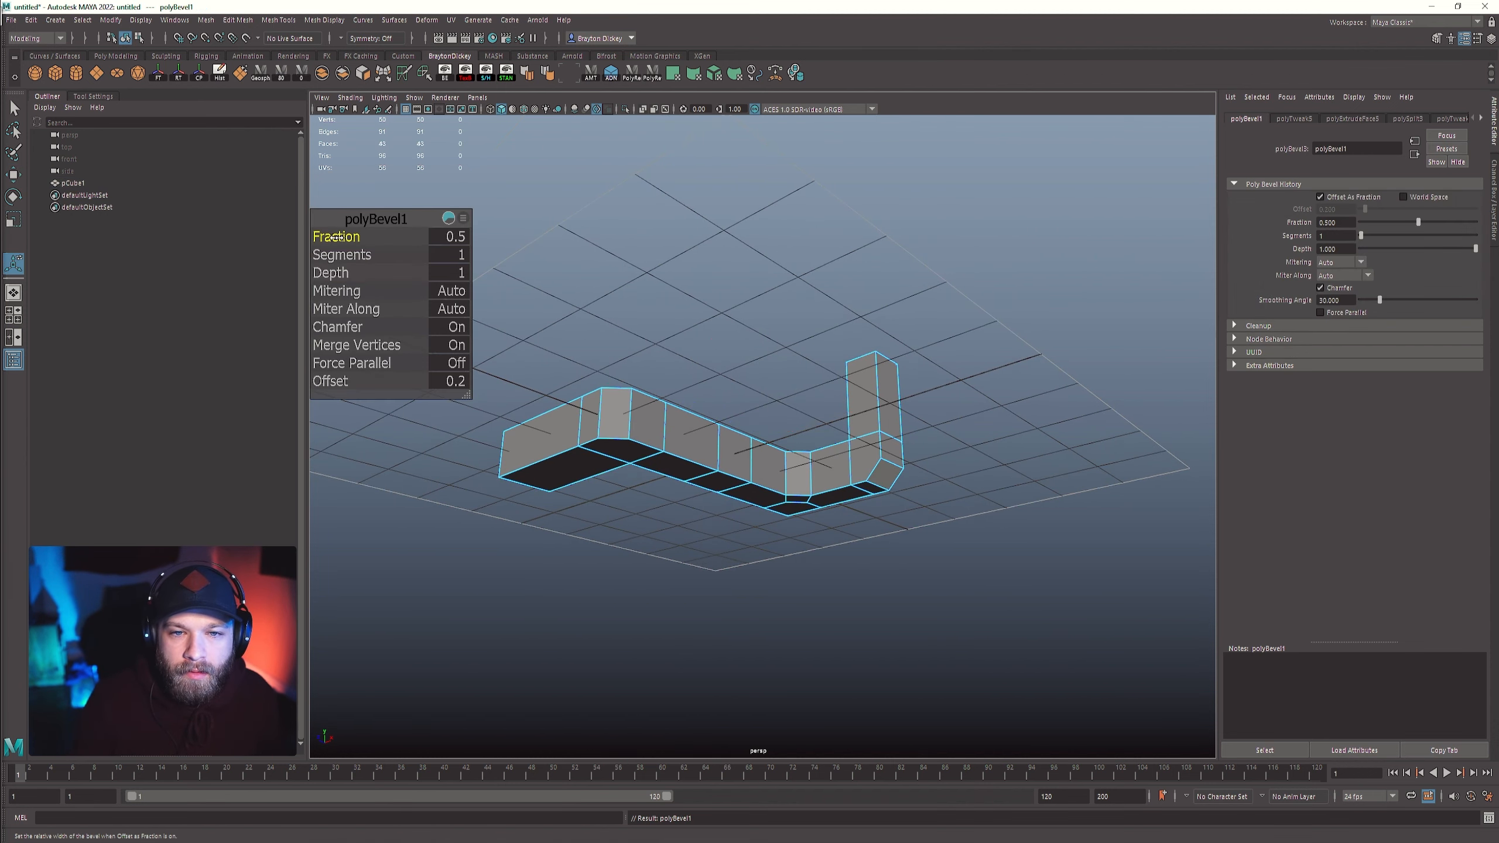
left_click_drag(334, 252, 425, 252)
mouse_move(1030, 391)
left_mouse_down("alt")
mouse_move(1091, 422)
mouse_move(1015, 403)
mouse_move(1085, 408)
mouse_move(1030, 416)
left_mouse_up("alt")
scroll(720, 485, "up", 3)
middle_click_drag(719, 486, 844, 411, "alt")
- Select all faces along one side of the bent bar and convert the selection to its edge perimeter
key("q")
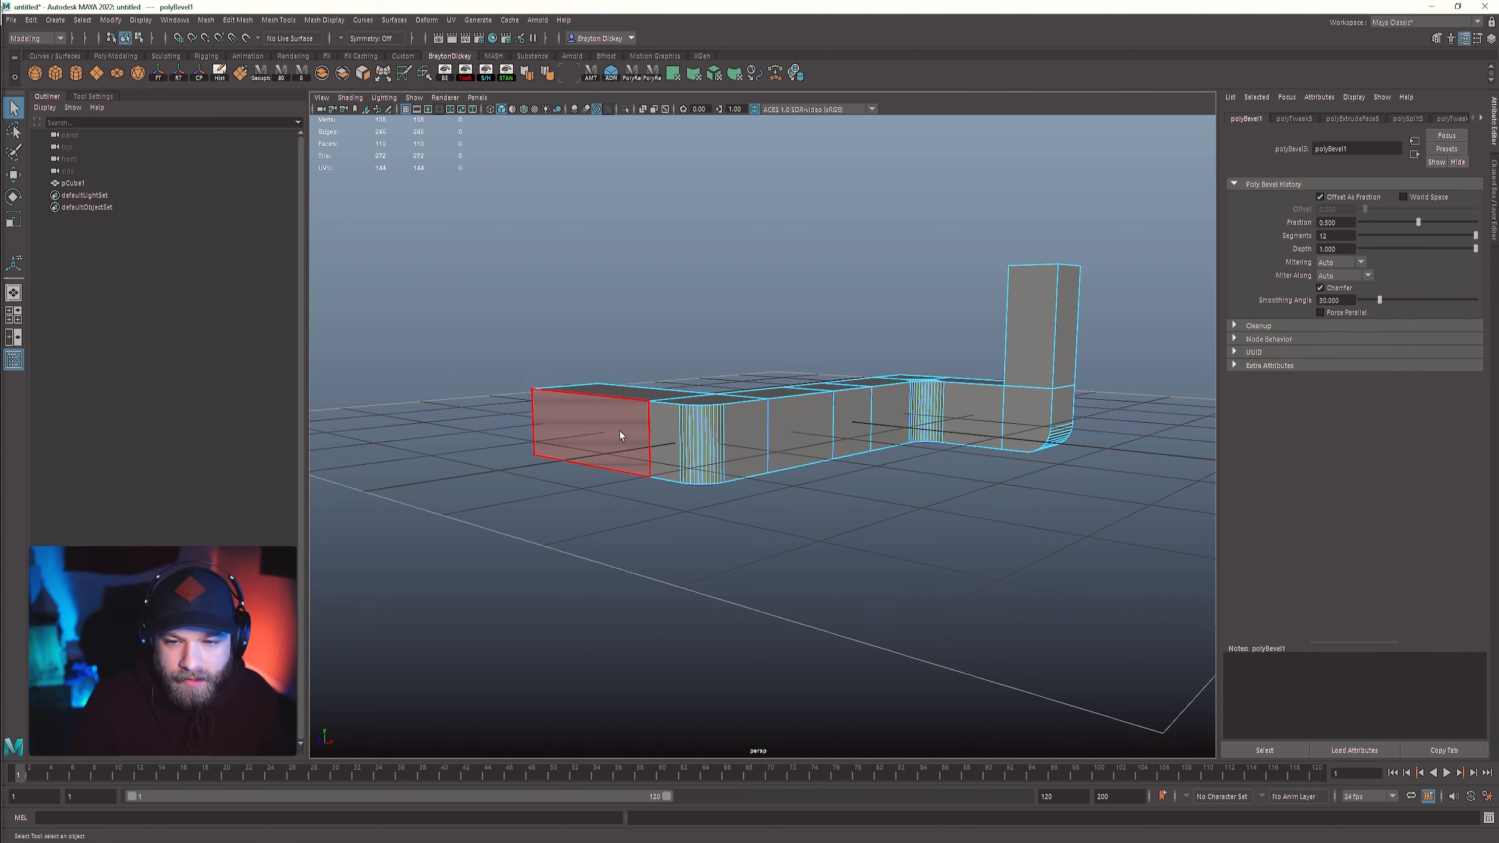
left_click(620, 431)
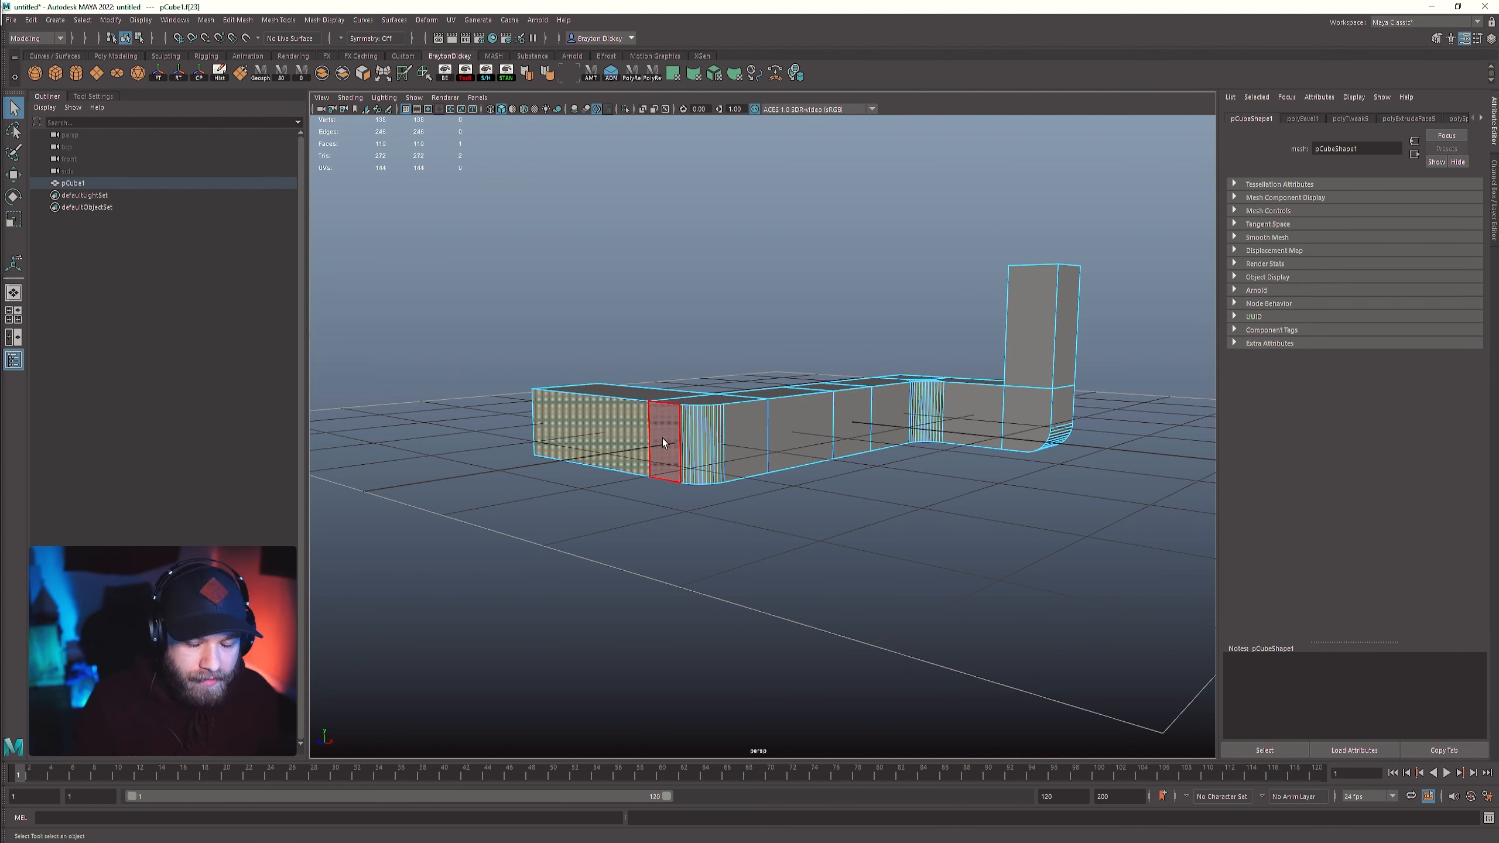
left_click_drag(673, 439, 1030, 407)
mouse_move(1029, 408)
left_mouse_down("alt")
mouse_move(986, 449)
mouse_move(935, 430)
left_mouse_up("alt")
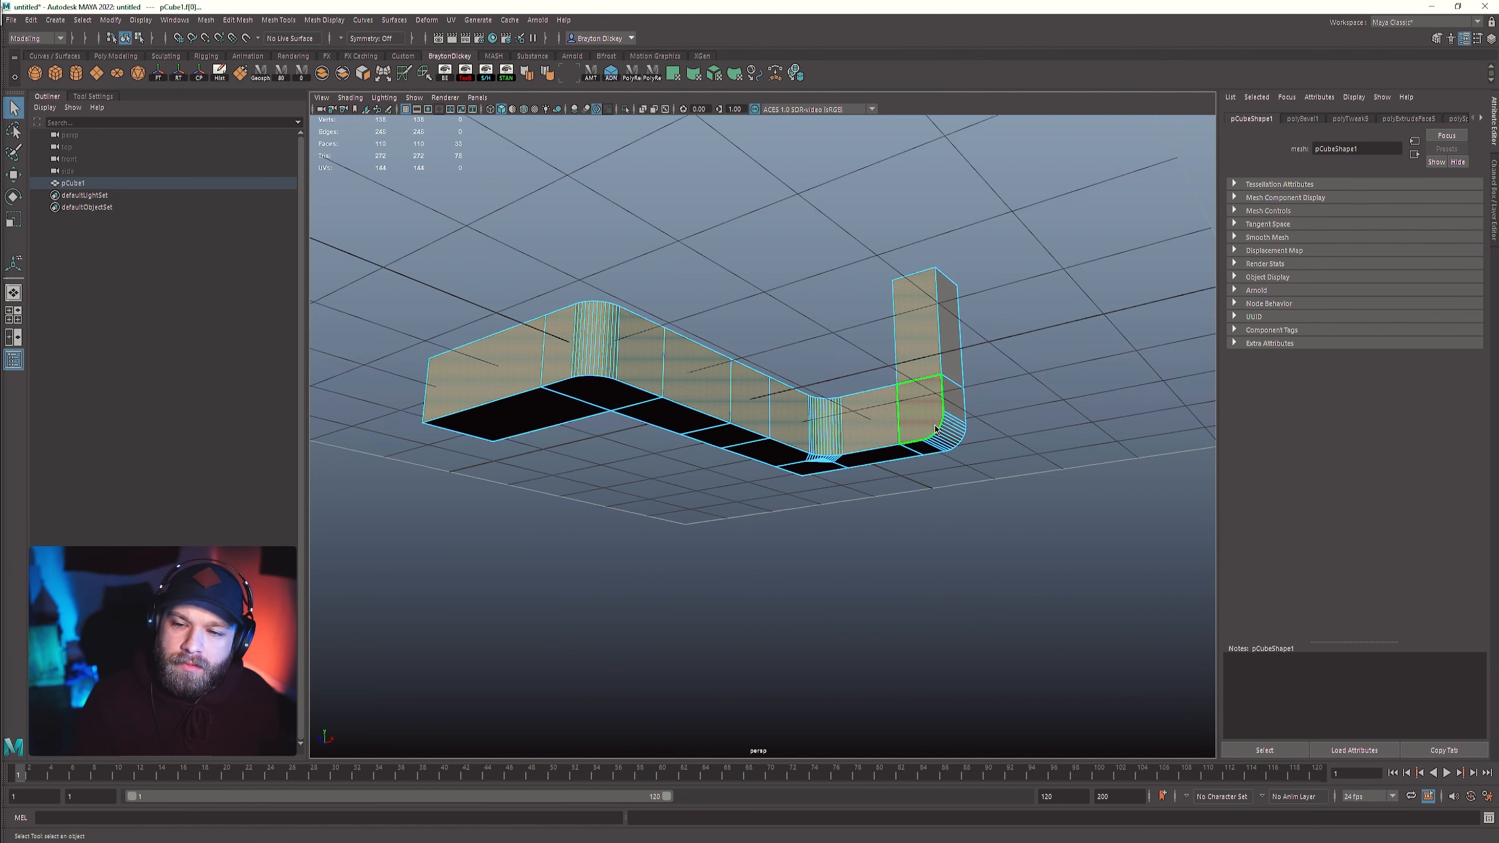
right_click(935, 429, "ctrl")
mouse_move(935, 370)
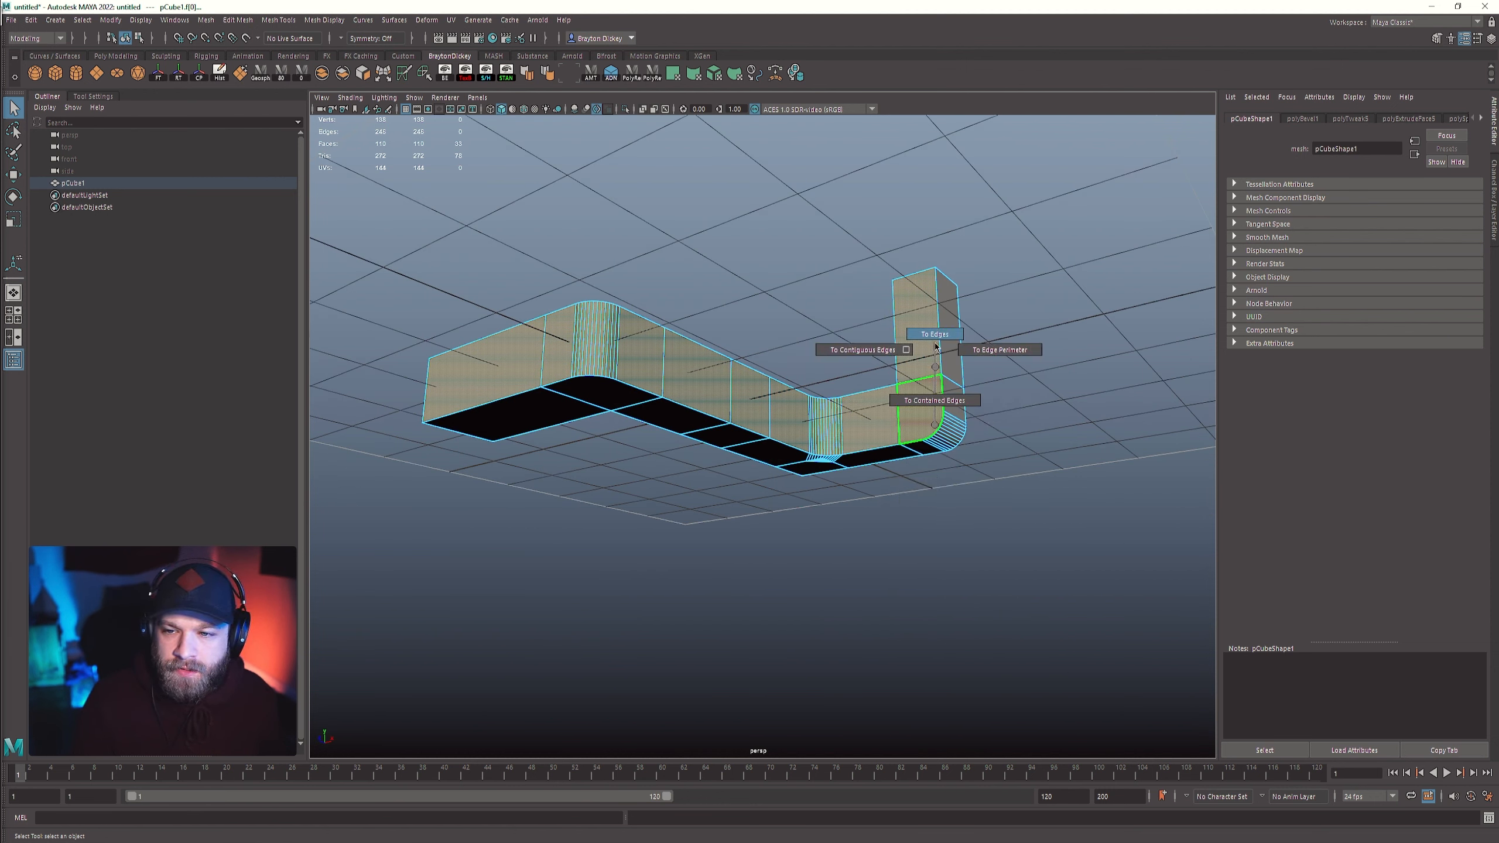
left_click(979, 348)
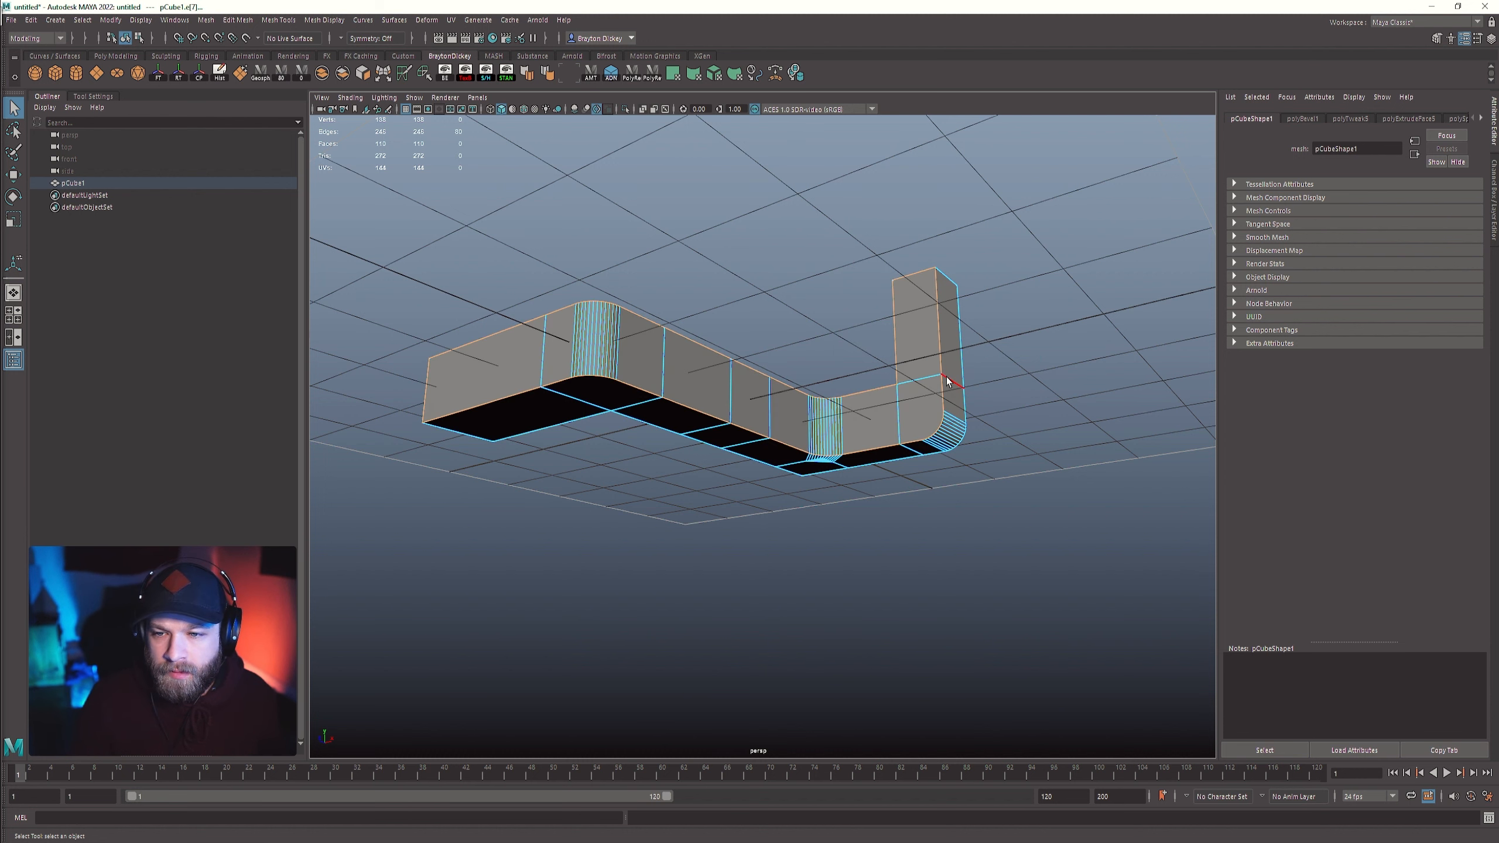
- Deselect the upper and end perimeter edges, keeping the continuous edge run along the bar's underside and up the post
left_click_drag(947, 380, 877, 282, "alt")
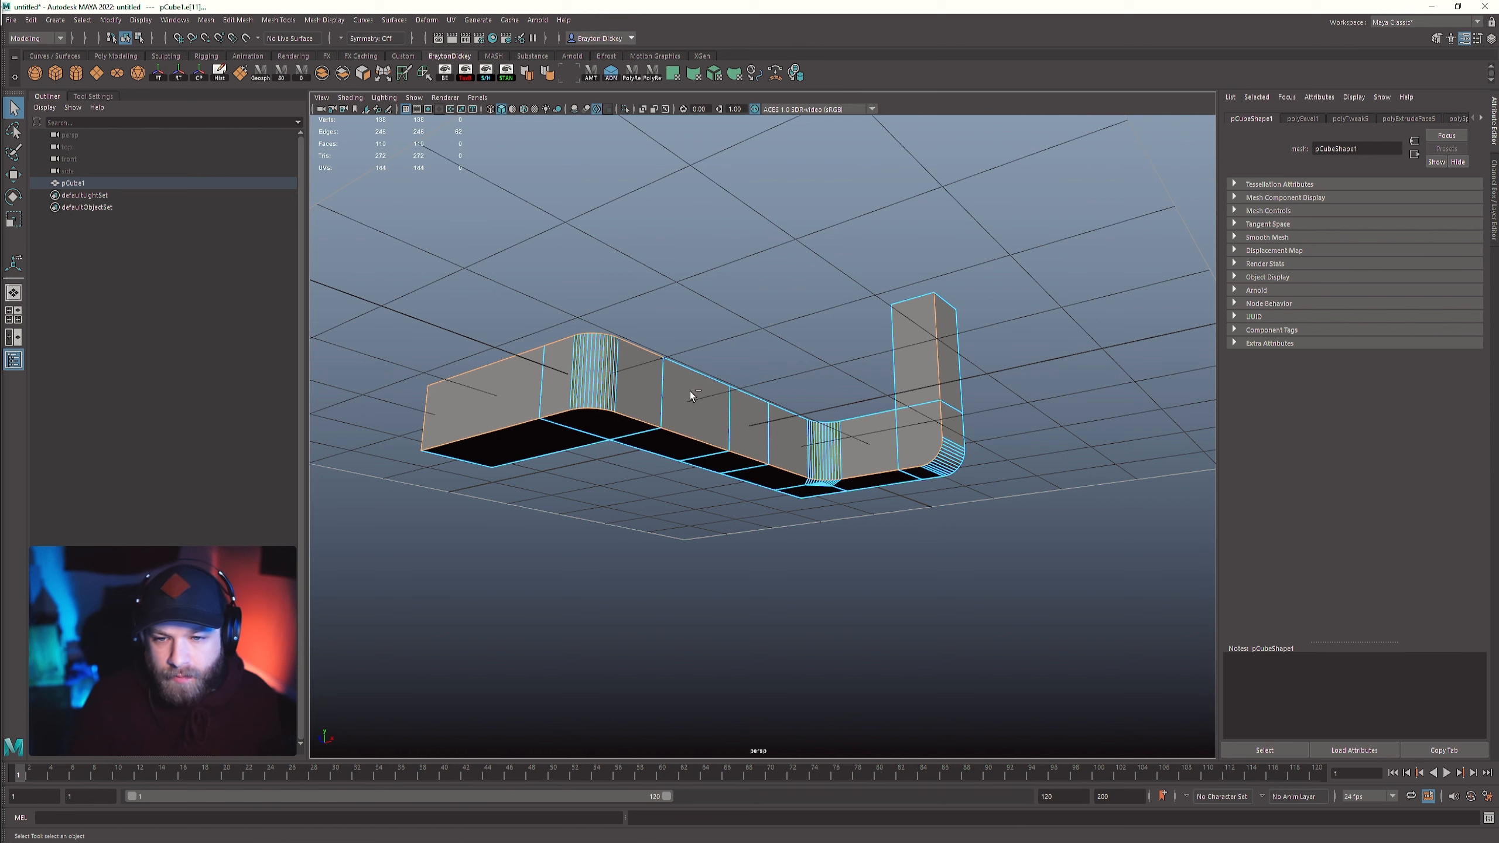
left_click_drag(417, 389, 417, 389, "ctrl")
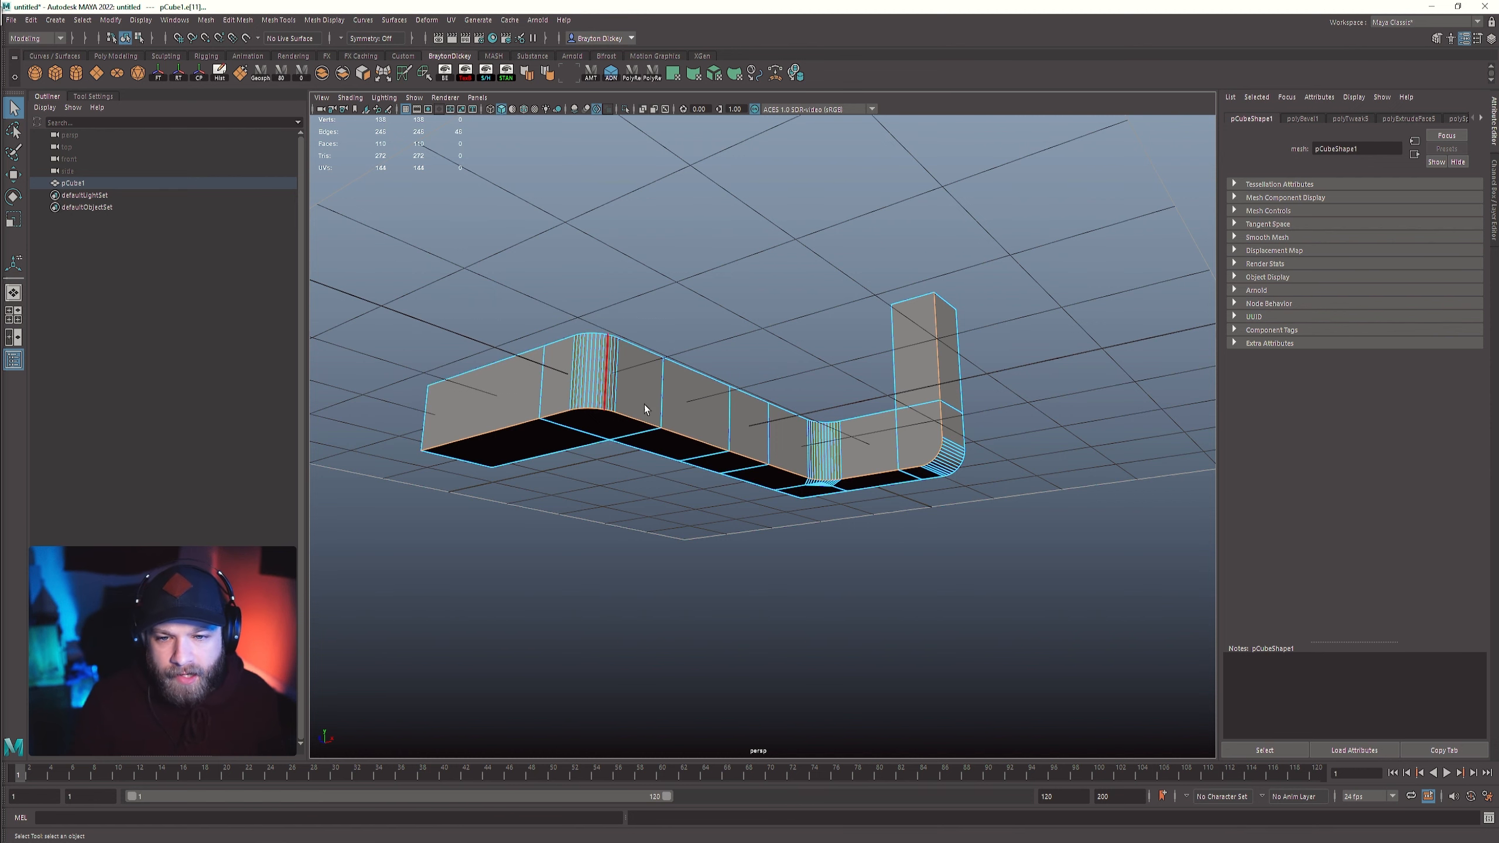
left_click_drag(644, 404, 585, 394, "alt")
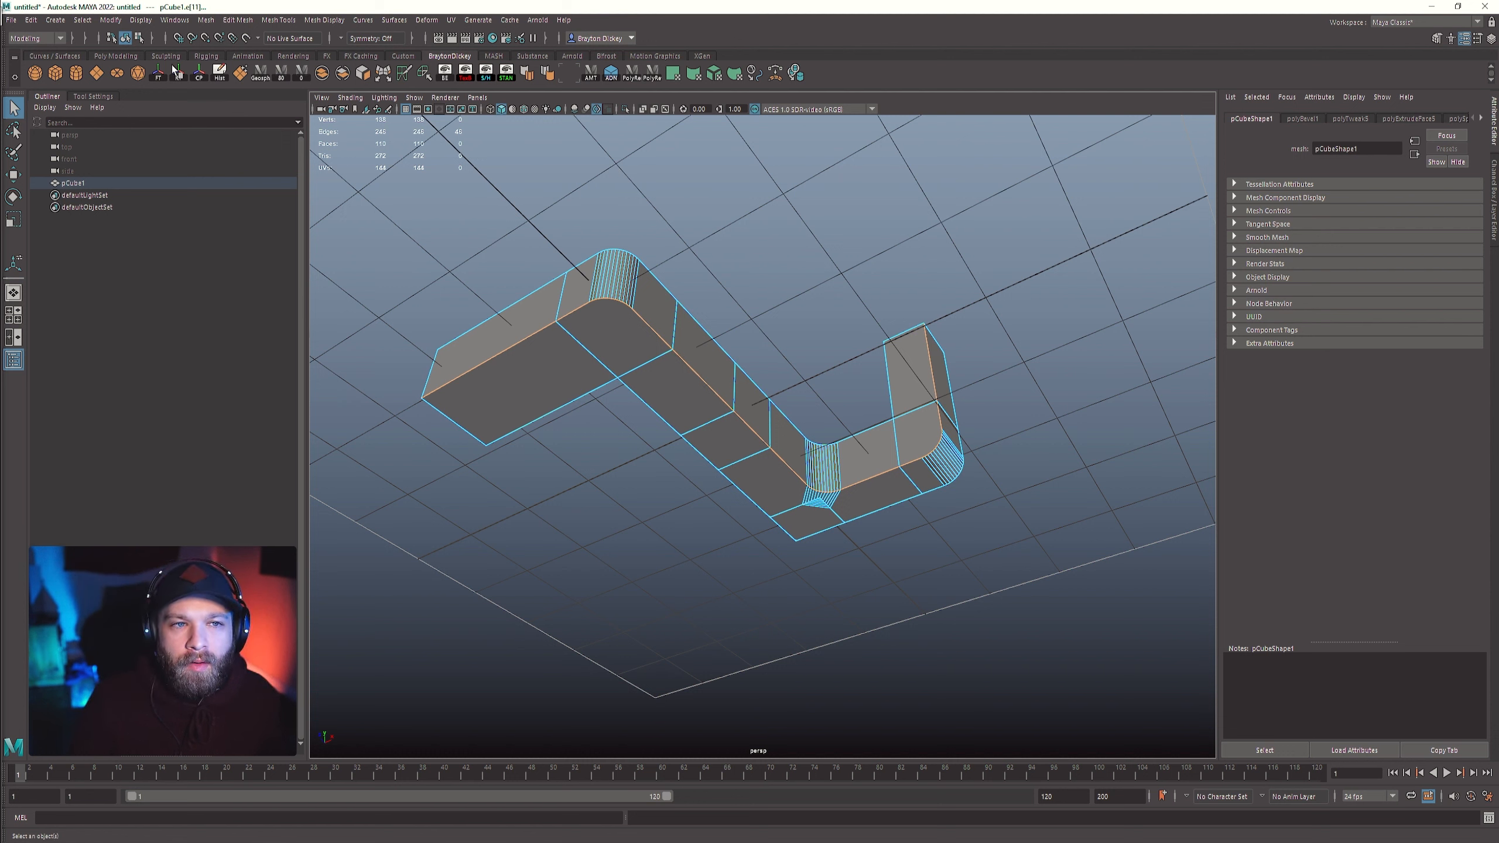
- Convert the selected polygon edges to a curve and isolate the curve in the view
left_click(117, 21)
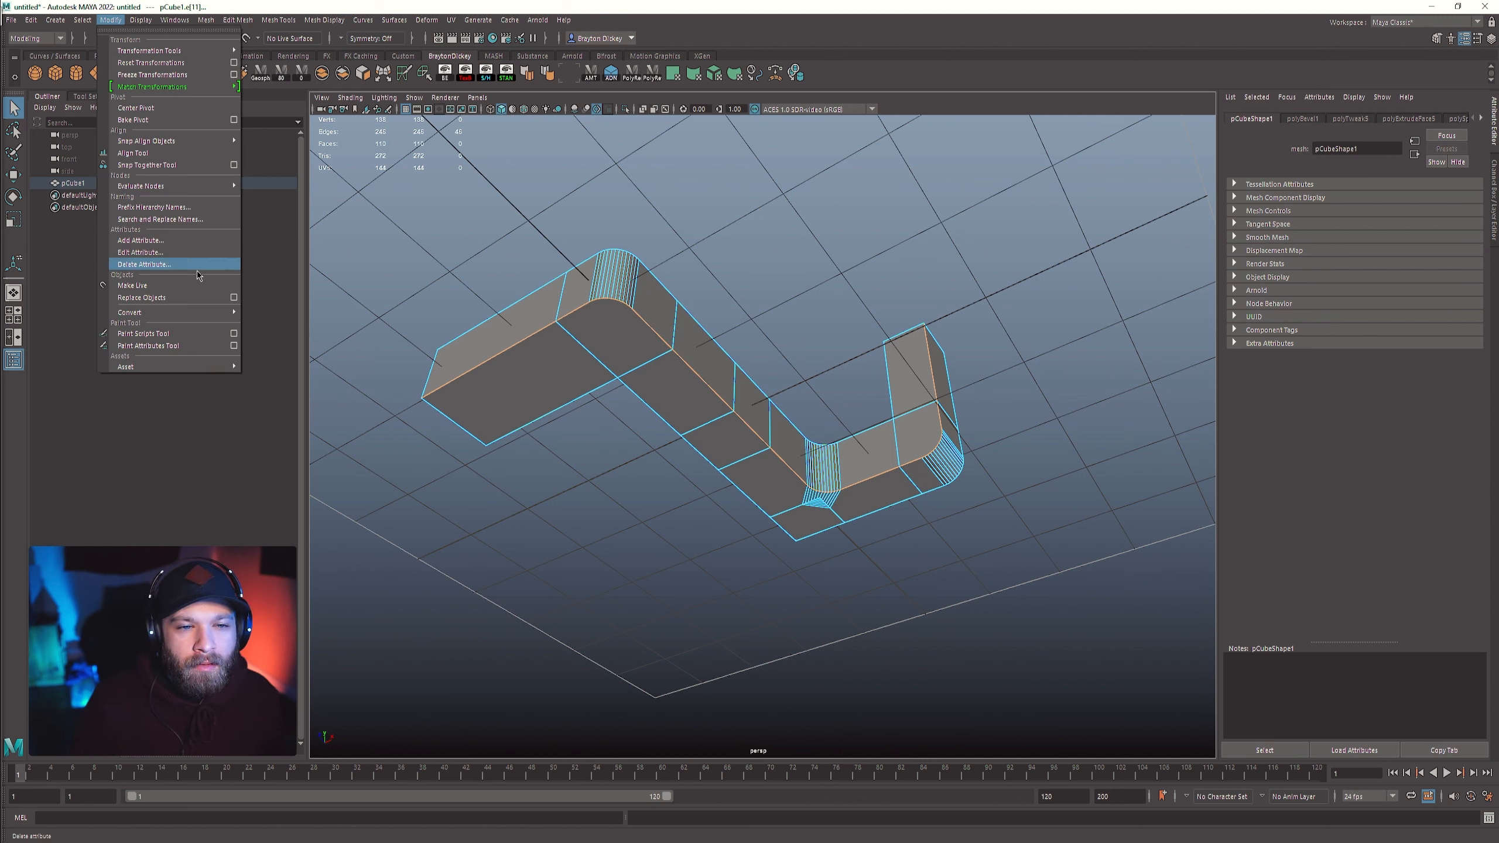
mouse_move(171, 313)
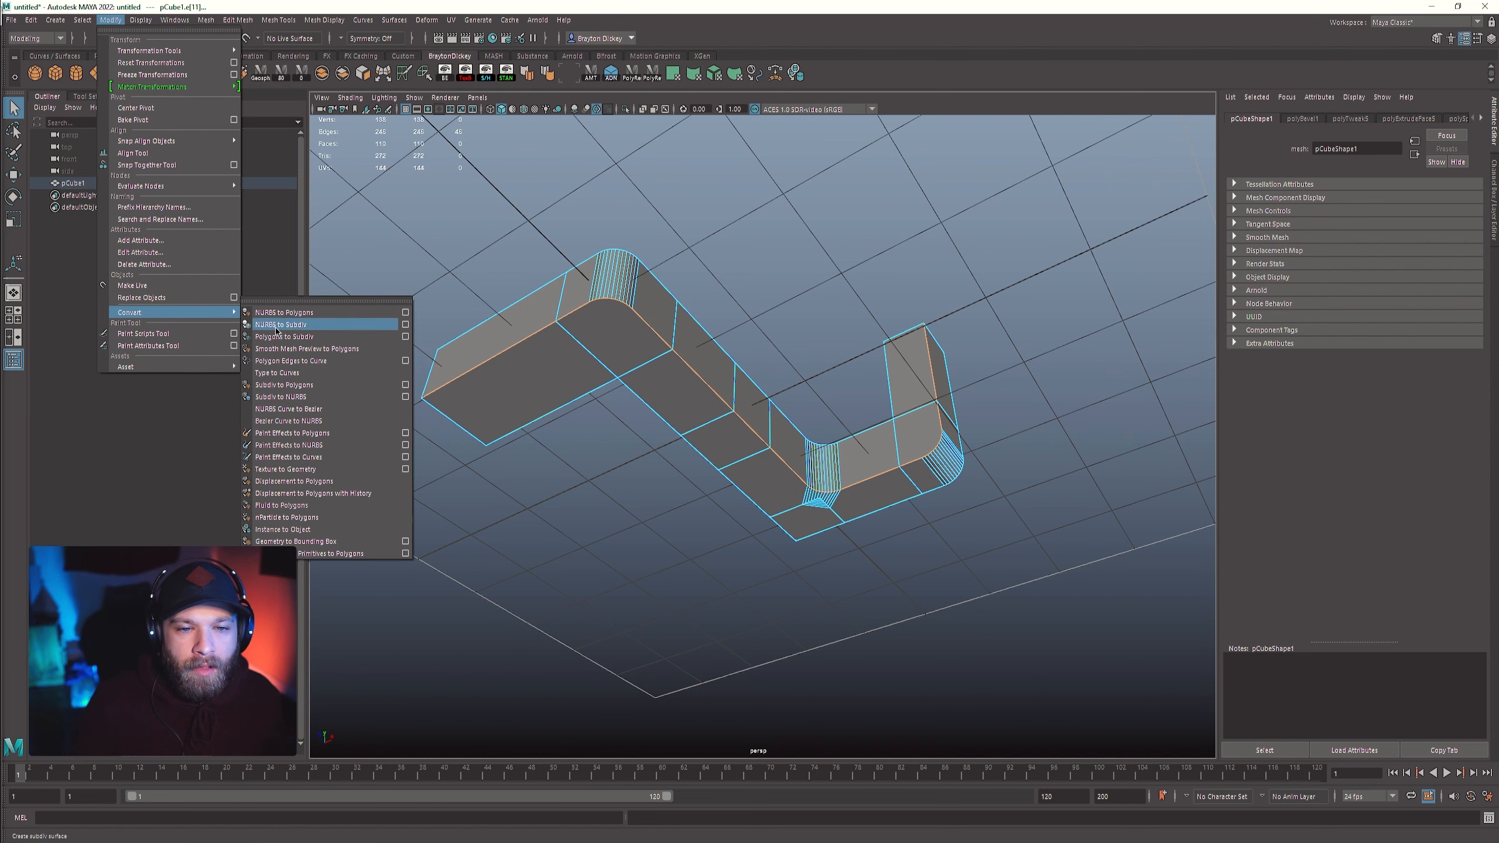
left_click(279, 367)
left_click_drag(870, 358, 738, 439, "alt")
key("ctrl+1")
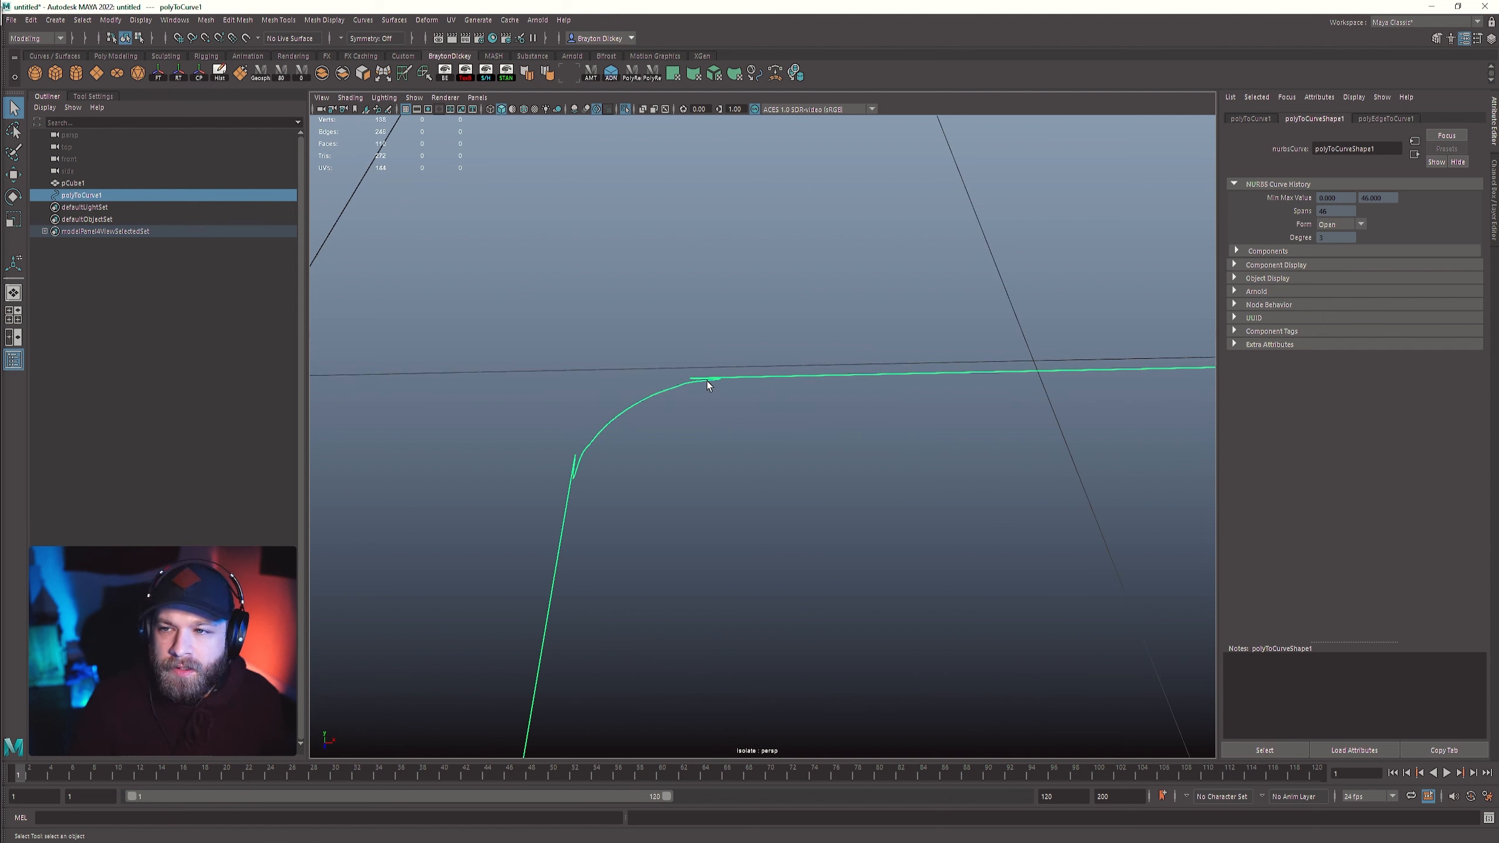
- Set the Degree of the polygon-edge-to-curve conversion to 1
left_click(1266, 121)
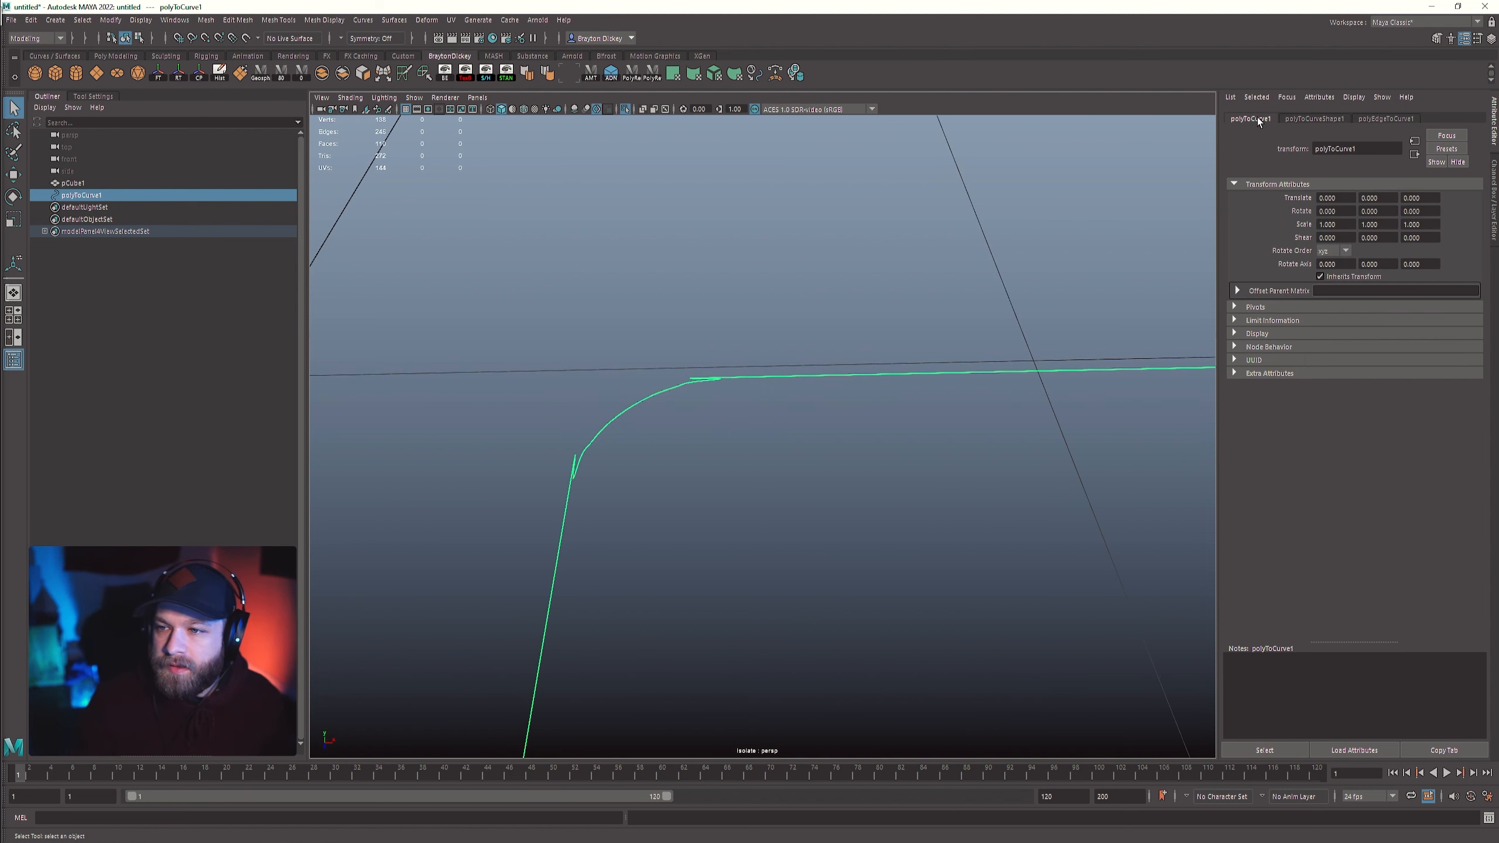
left_click(1344, 116)
left_click(1378, 121)
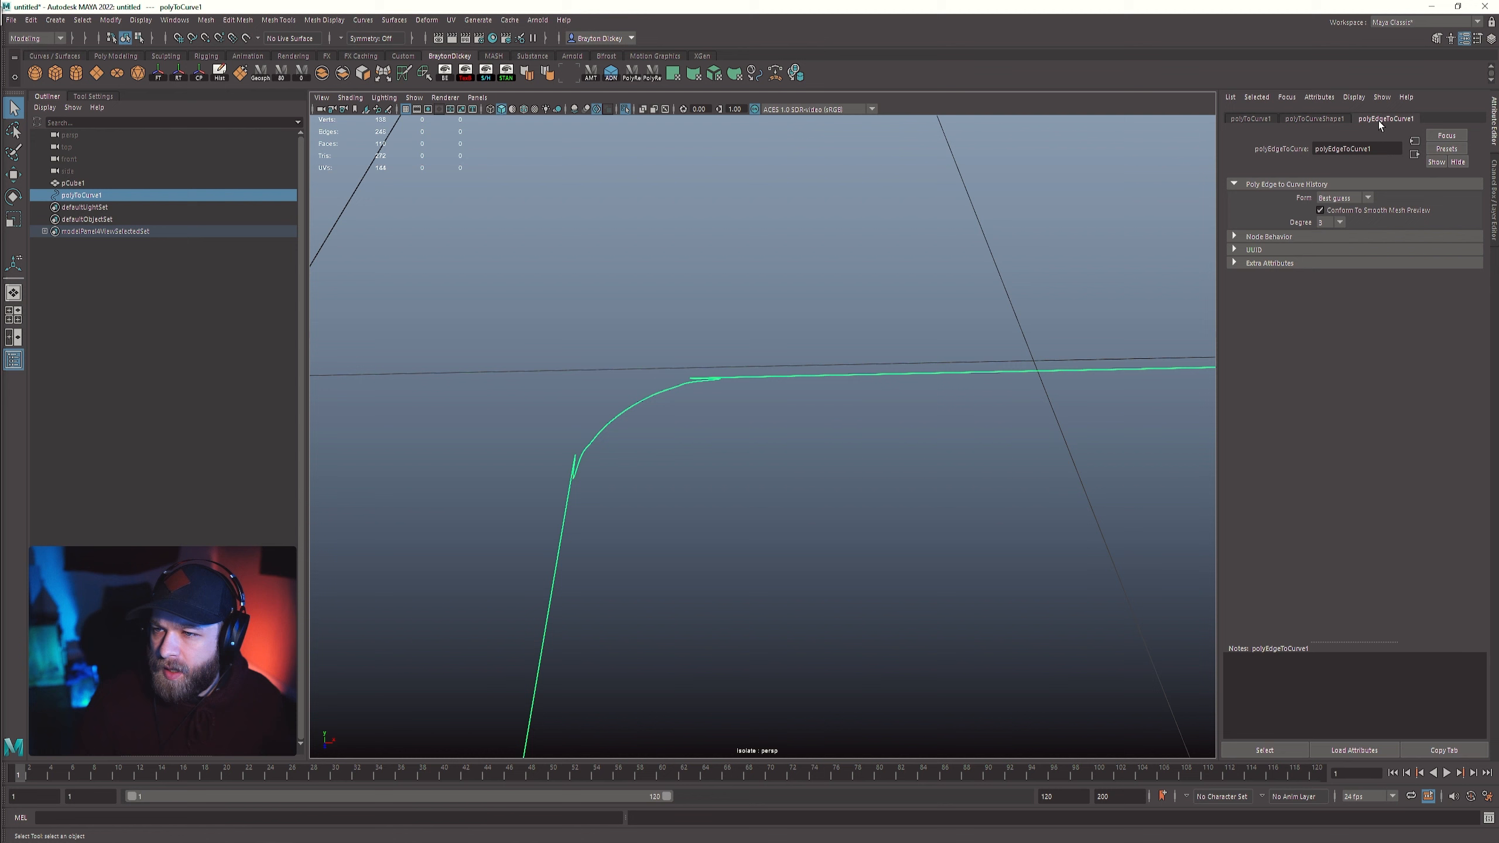
left_click(1331, 222)
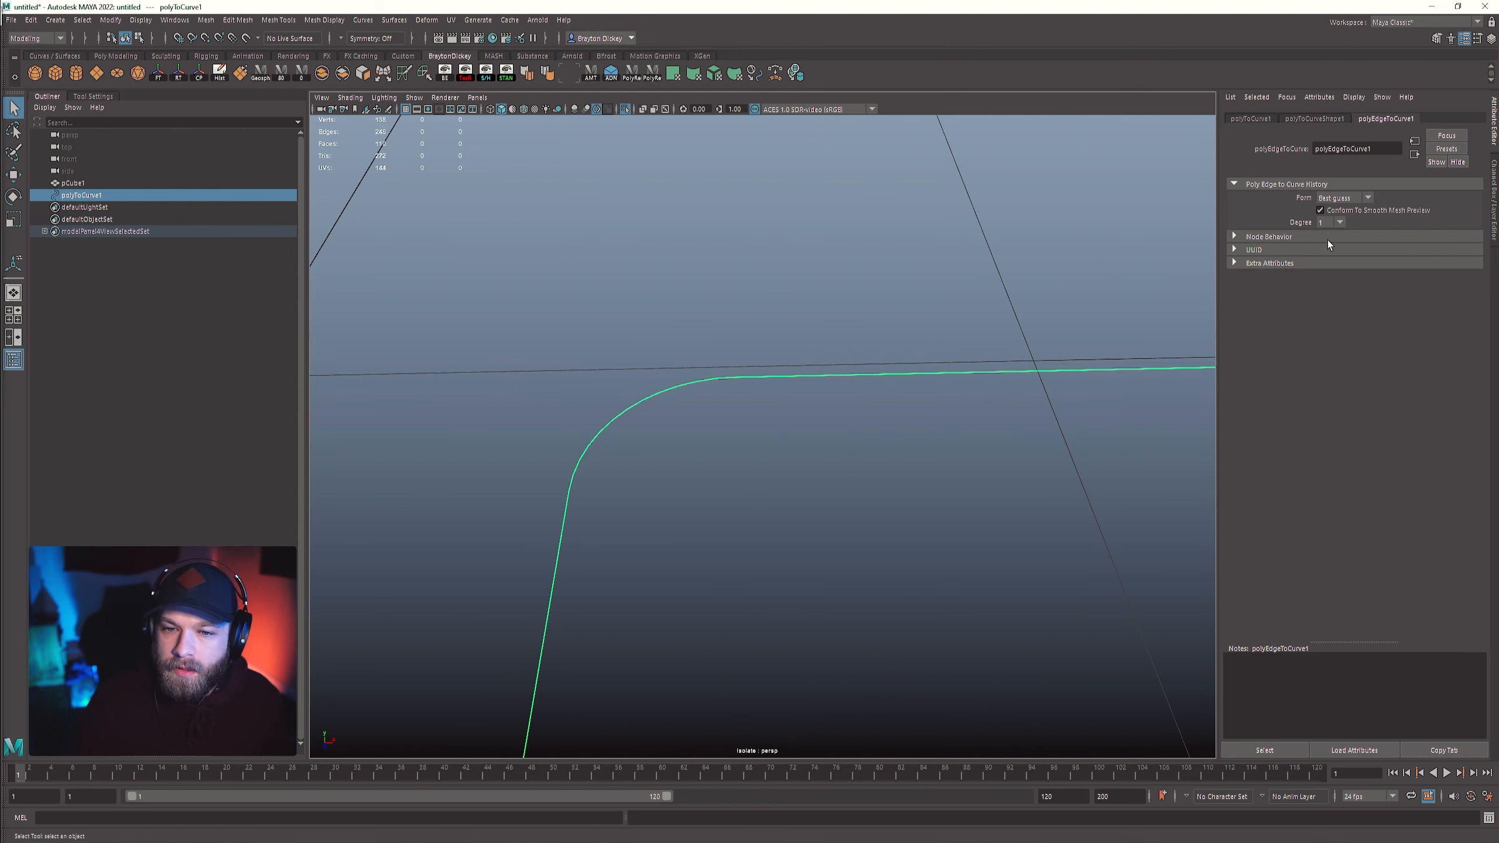
- Examine the rounded bends of the isolated curve up close and from several angles
scroll(946, 433, "down", 10)
left_click_drag(938, 491, 863, 500, "alt")
scroll(817, 507, "up", 5)
middle_click_drag(863, 501, 836, 469, "alt")
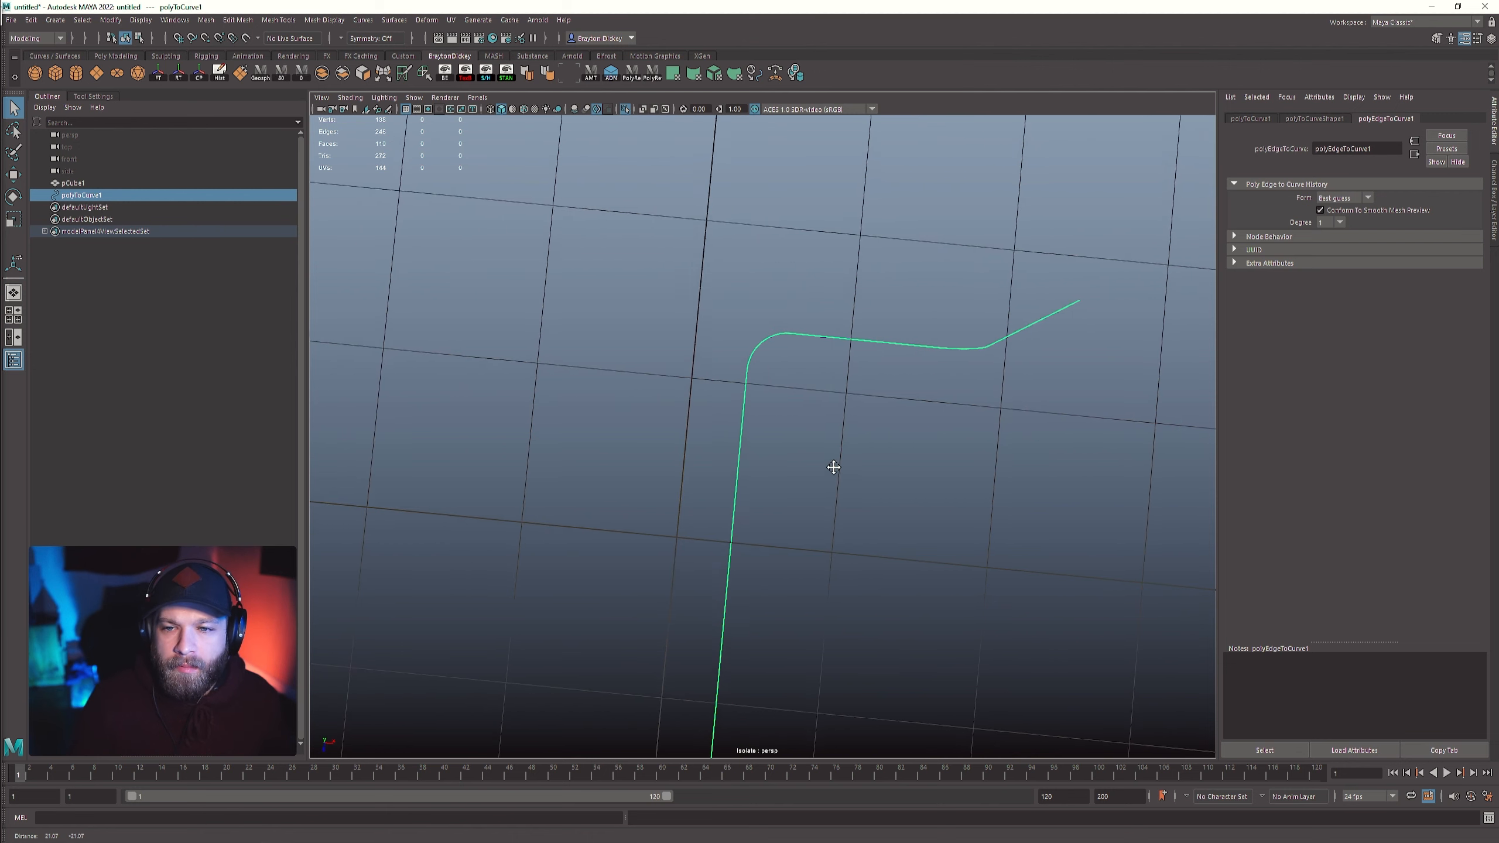
scroll(768, 379, "up", 3)
right_click_drag(767, 379, 686, 353)
left_click_drag(783, 320, 732, 313, "alt")
scroll(779, 309, "down", 3)
scroll(728, 504, "down", 3)
left_click_drag(728, 504, 733, 461, "alt")
right_click_drag(733, 461, 770, 442)
left_click_drag(816, 311, 847, 345, "alt")
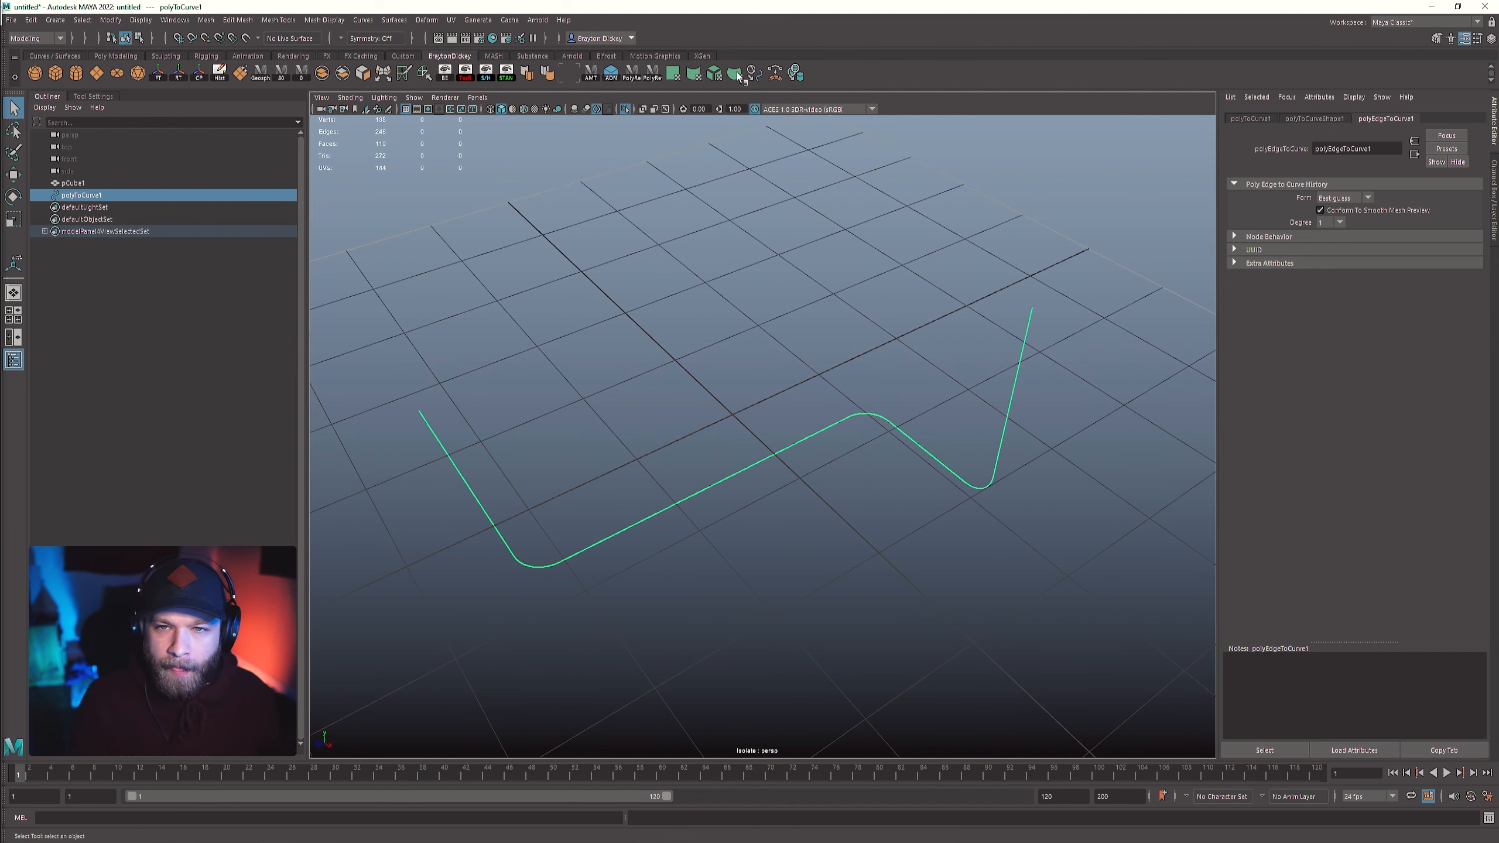
- Create a sweep mesh along the curve and set its Scale Profile to 5
left_click(774, 72)
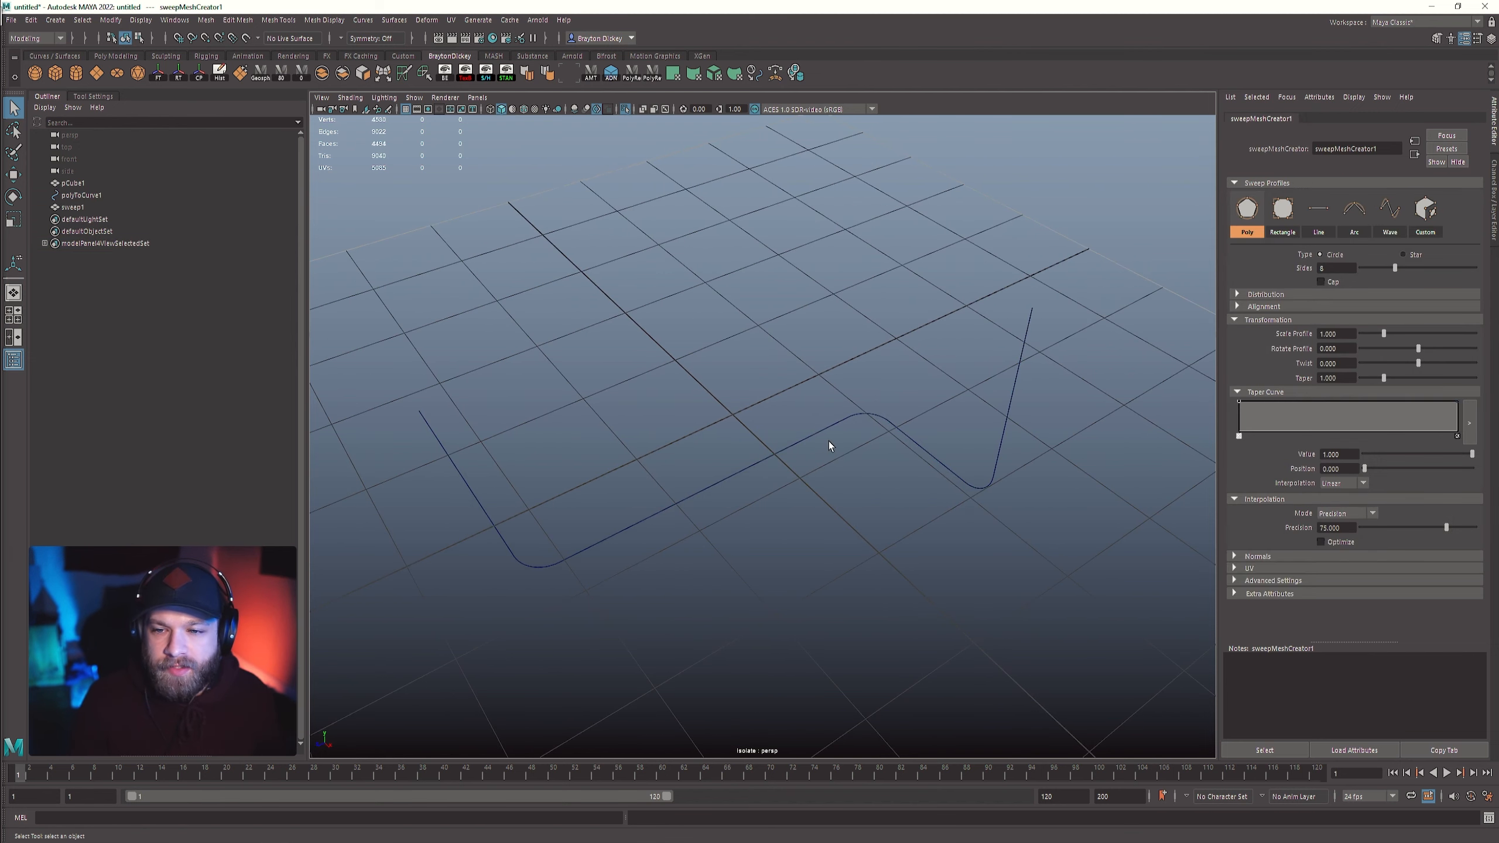
left_click(1013, 358)
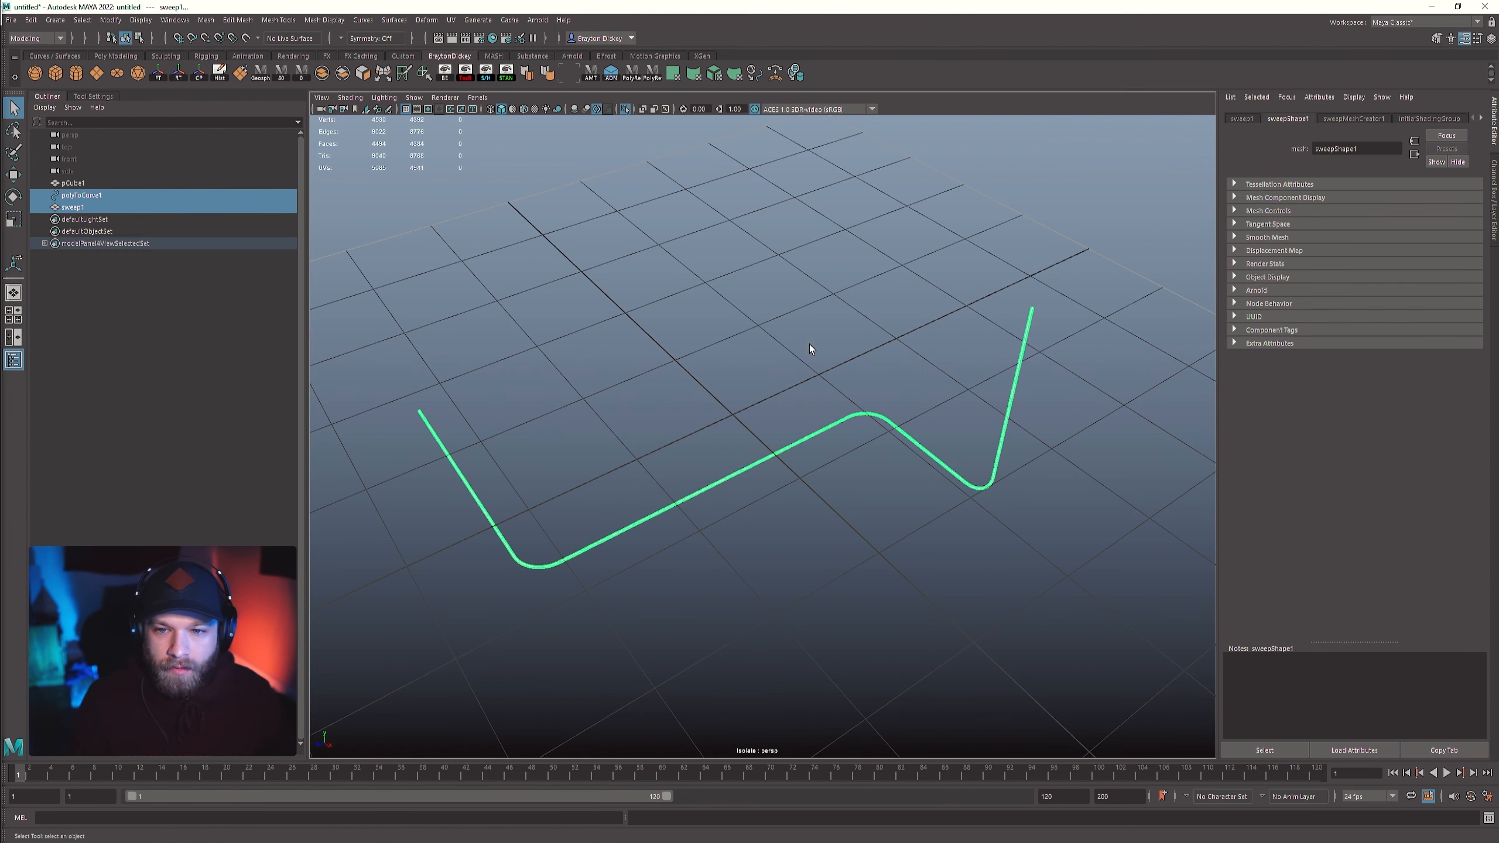
left_click(1072, 417)
scroll(1072, 412, "up", 3)
middle_click_drag(1073, 412, 832, 399, "alt")
left_click(833, 397)
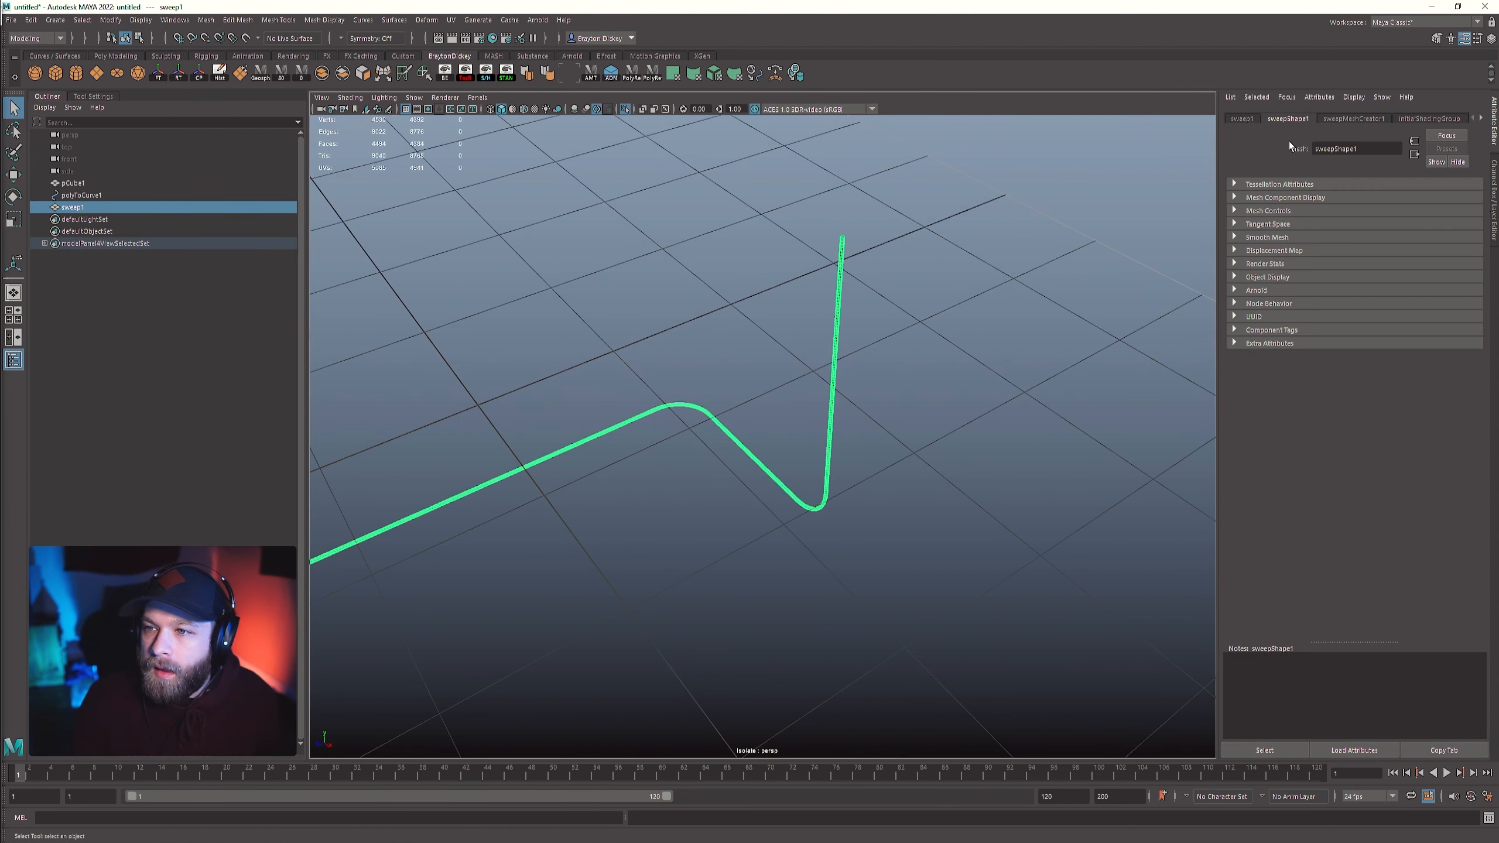
key("r")
left_click(1335, 118)
left_click_drag(1382, 333, 1456, 331)
left_click(911, 412)
- Inspect the swept pipe's corner bends and overall path from different distances and angles
left_click_drag(911, 412, 740, 414, "alt")
right_click_drag(740, 415, 790, 489, "alt")
scroll(757, 492, "up", 4)
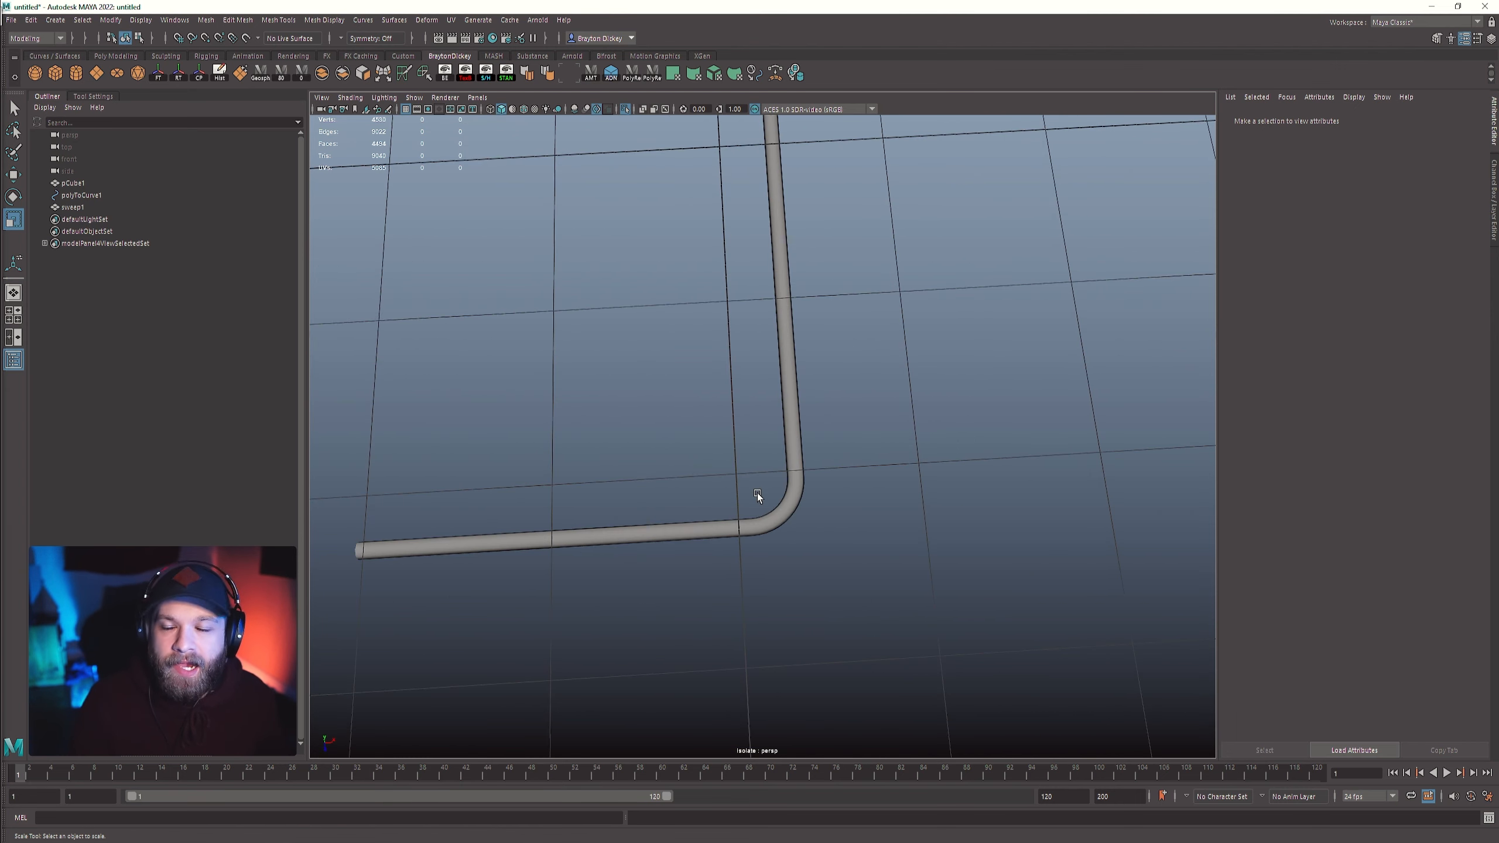
scroll(755, 521, "down", 6)
scroll(785, 532, "up", 4)
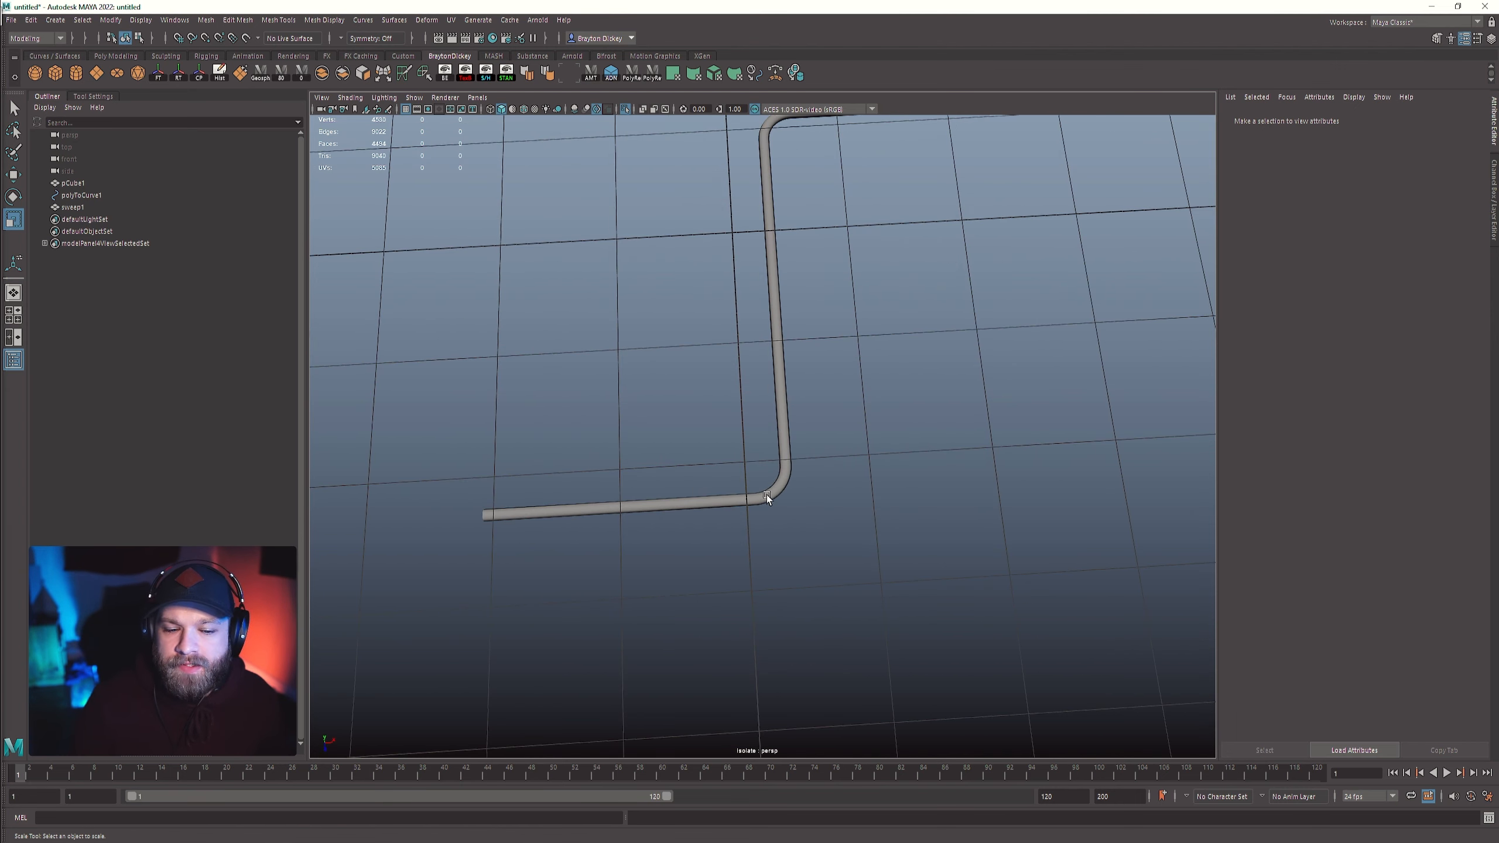
scroll(879, 463, "down", 5)
left_click_drag(897, 444, 758, 513, "alt")
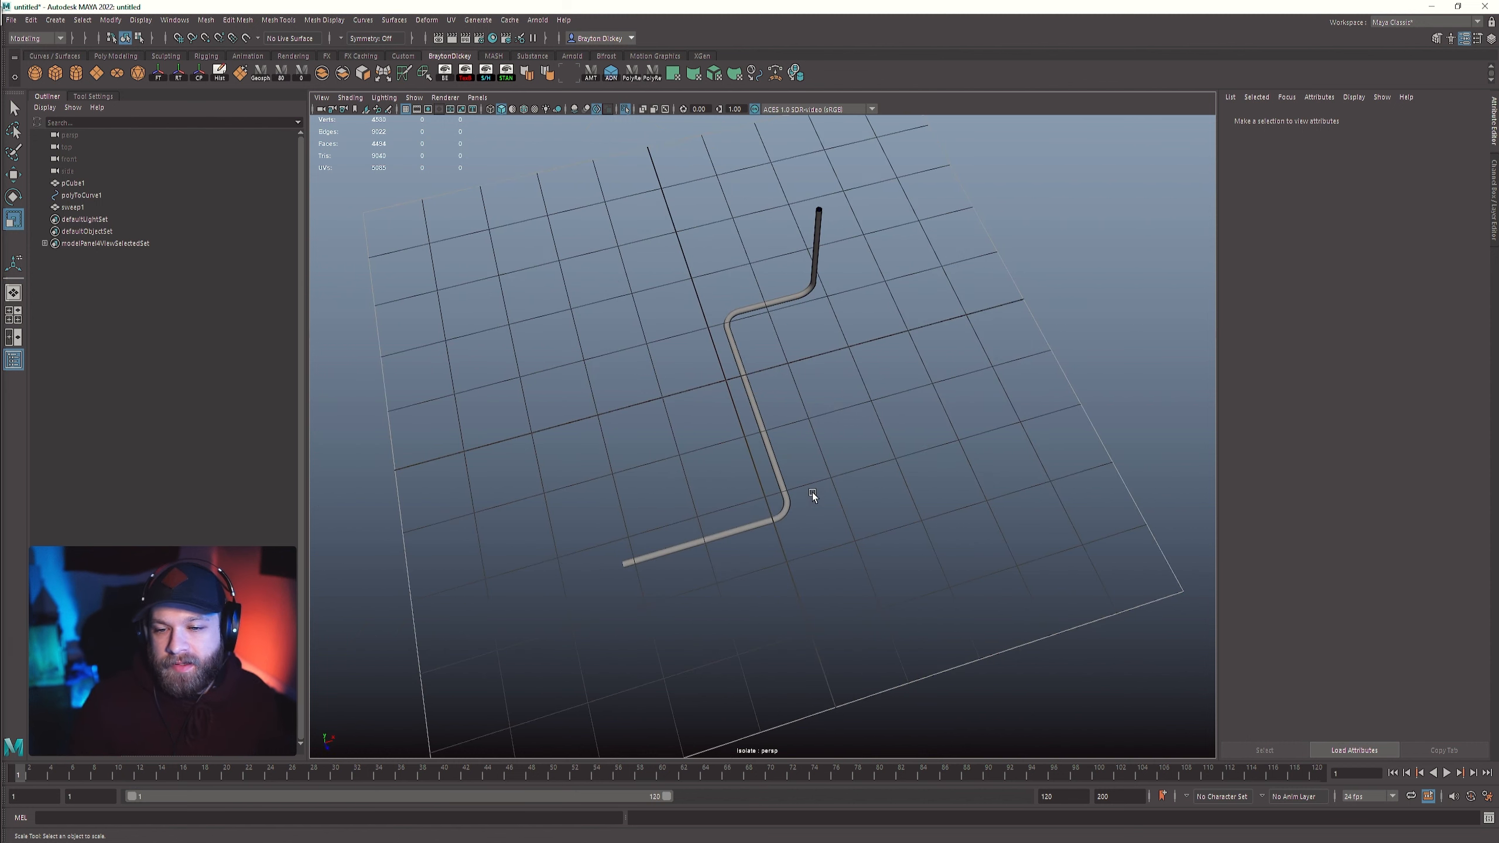
left_click_drag(813, 494, 759, 523, "alt")
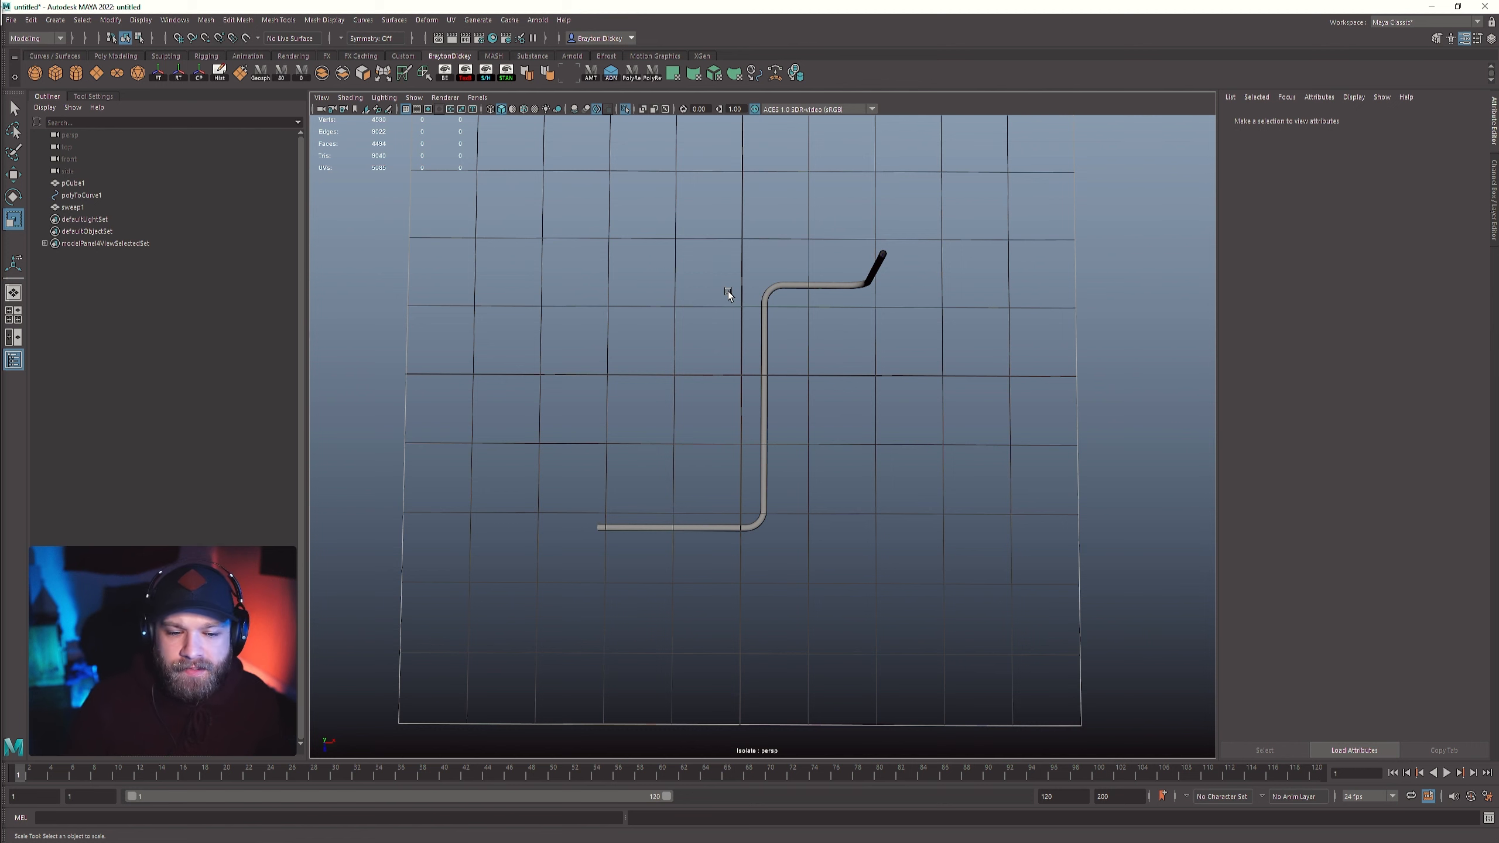
left_click_drag(788, 312, 812, 485, "alt")
- Exit the isolated view and hide the original bent bar mesh
left_click(84, 185)
key("ctrl+1")
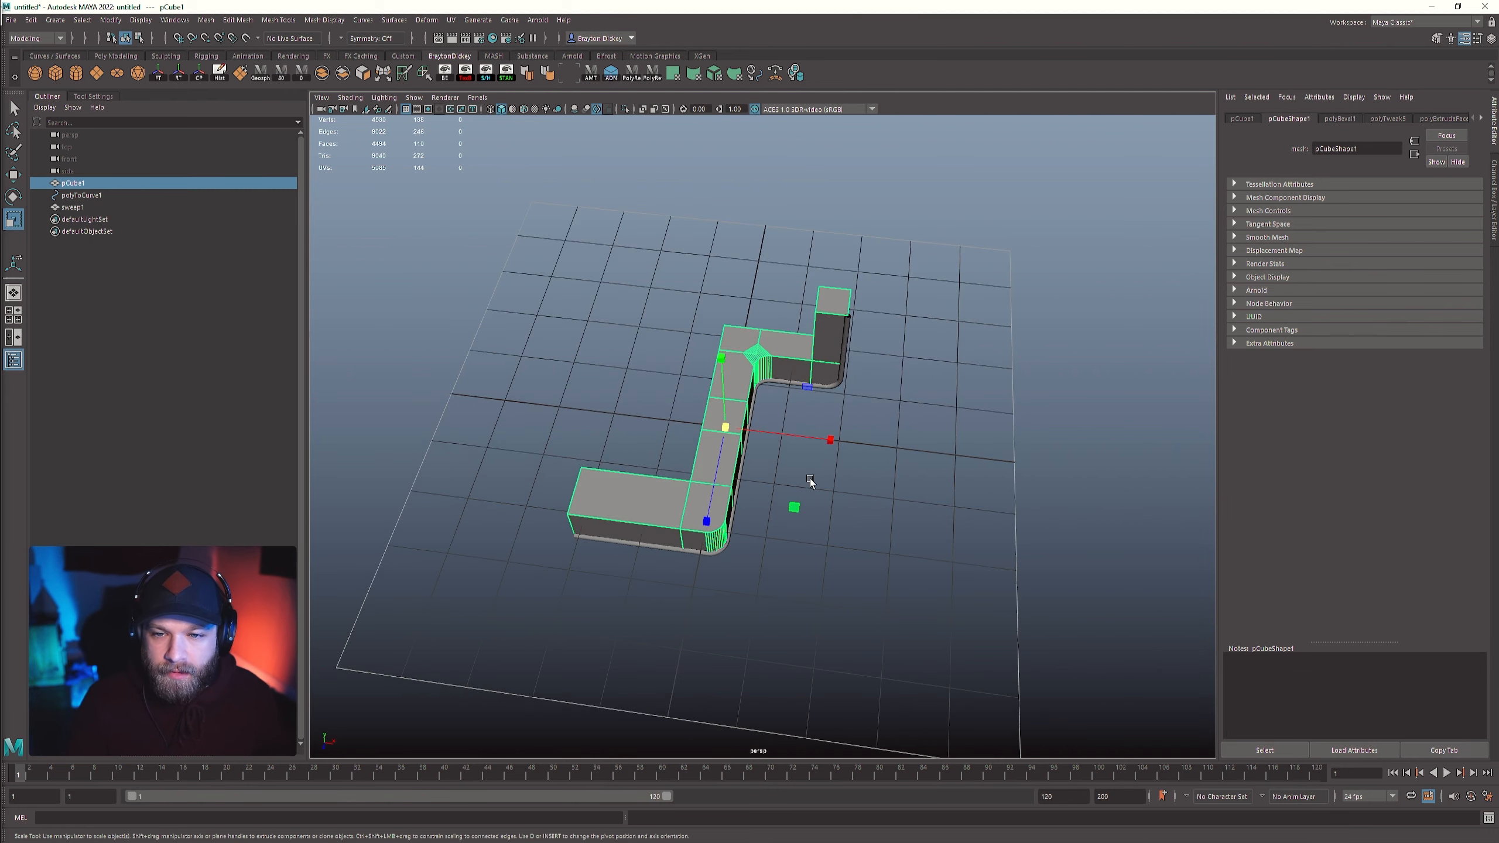
key("h")
left_click(903, 419)
left_click_drag(914, 464, 845, 410, "alt")
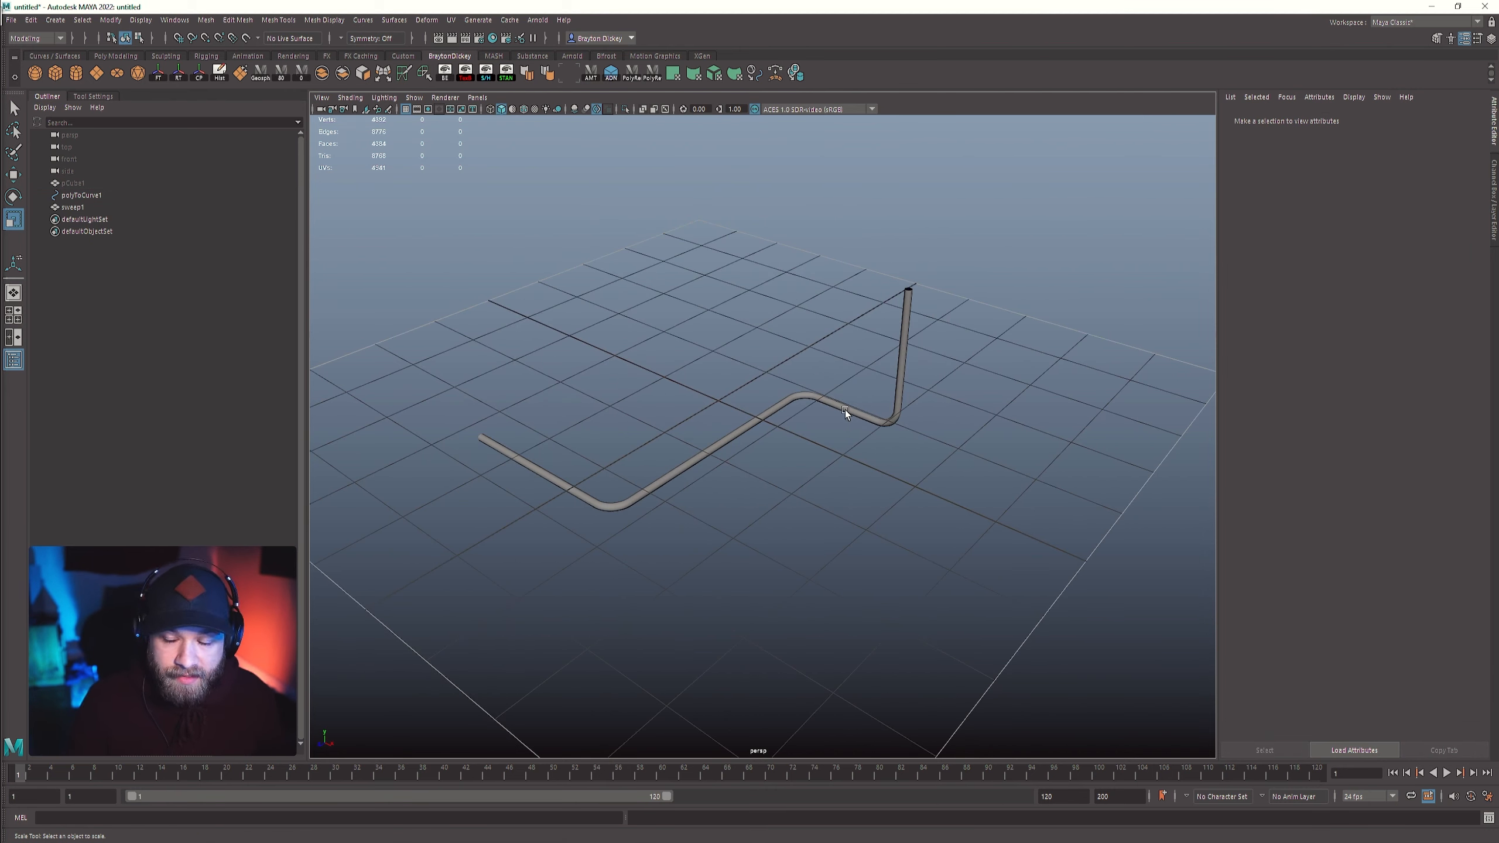
- Examine the swept pipe's UV layout in the UV Editor and return to the model view
left_click(81, 207)
left_click(451, 20)
left_click(474, 42)
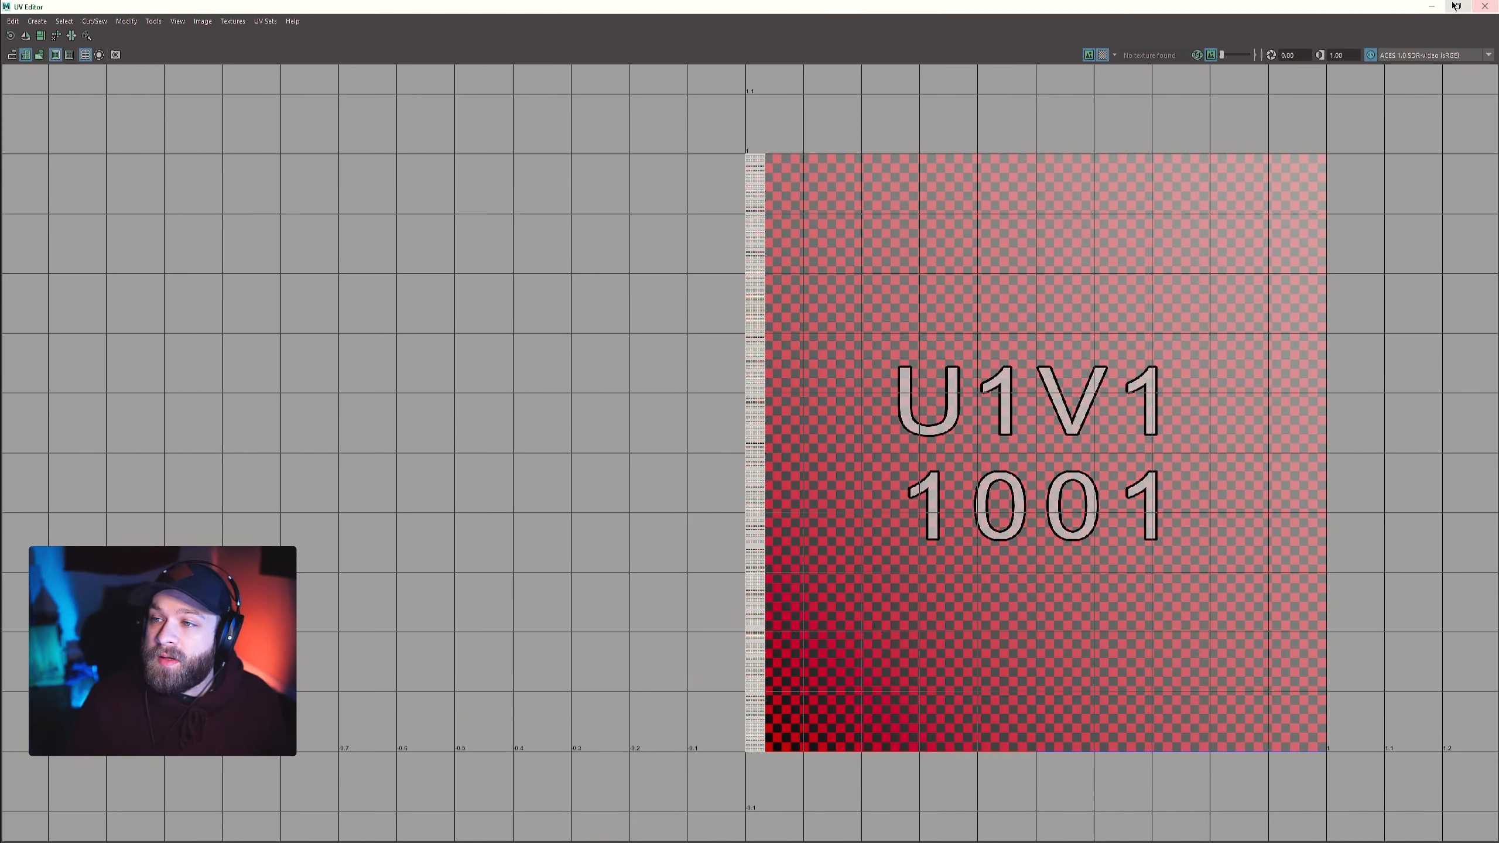
left_click(1436, 7)
right_click_drag(1028, 428, 888, 447, "alt")
left_click_drag(888, 447, 786, 560, "alt")
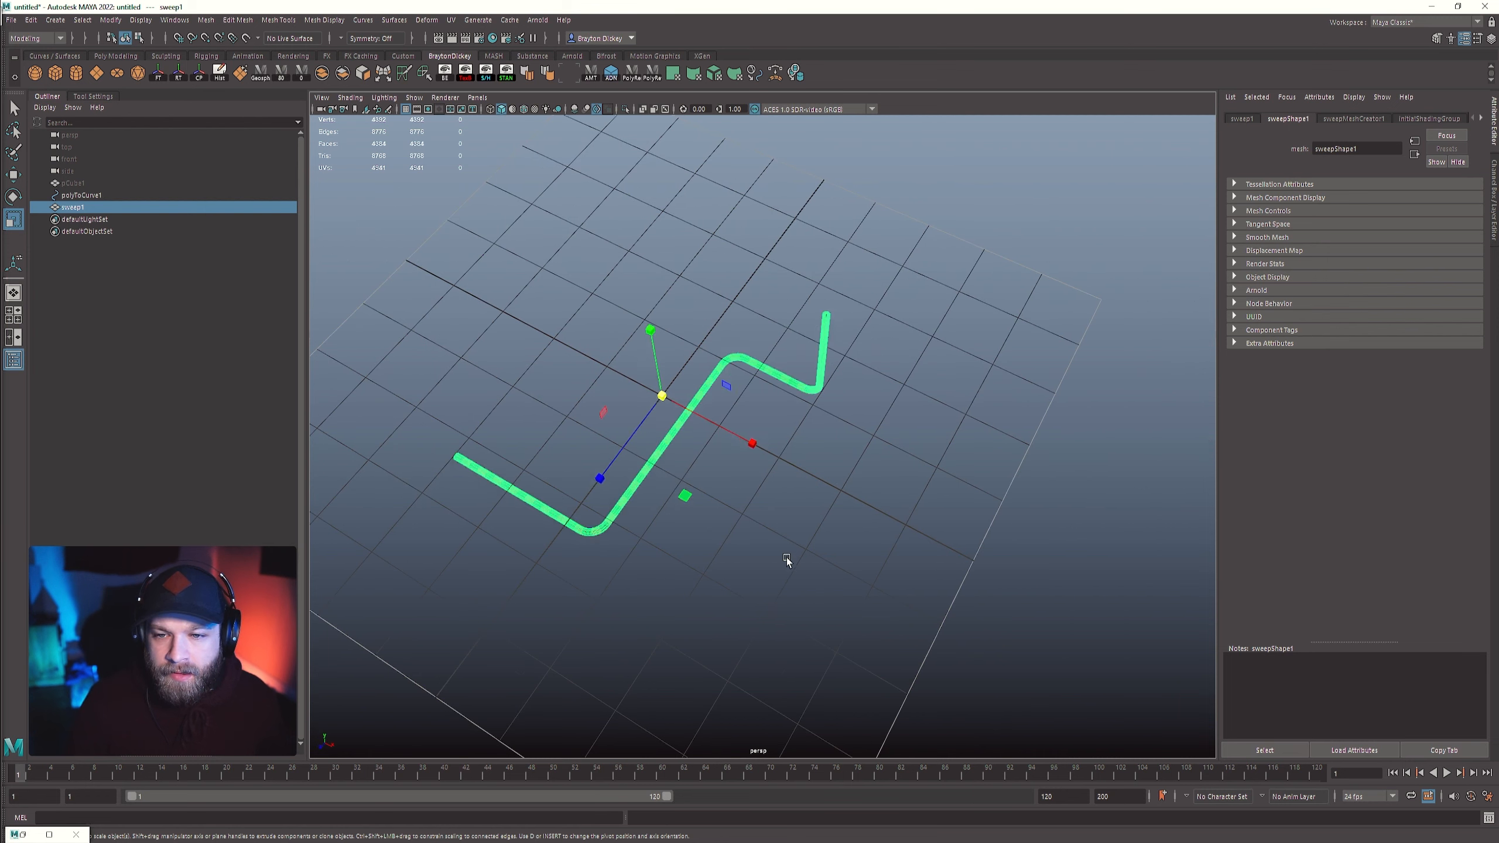
left_click(786, 559)
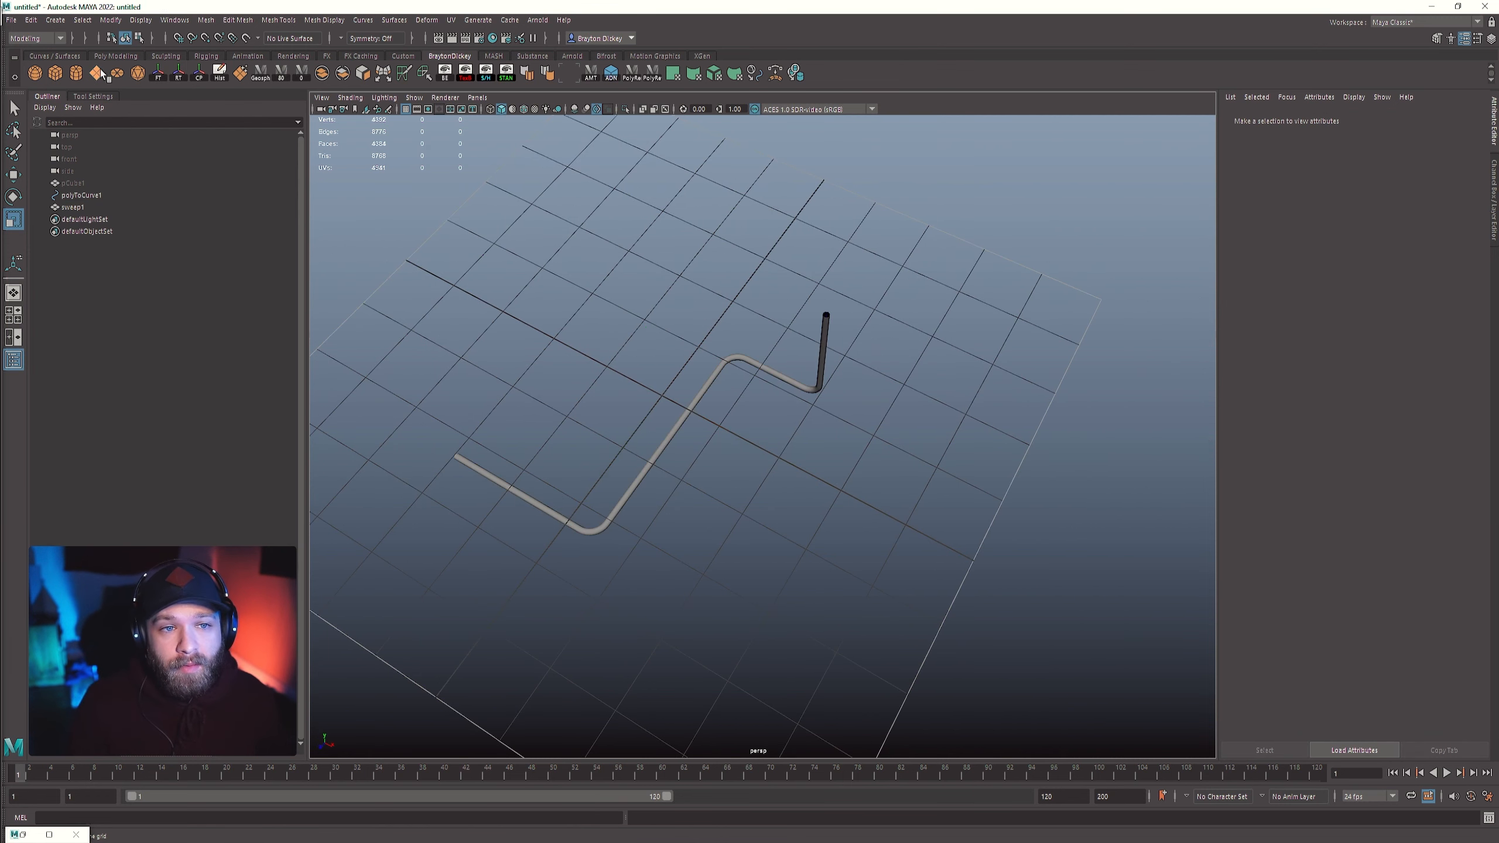
- Create a polygon cylinder, move it away from the pipe along X, and place a duplicate beside it
left_click(122, 73)
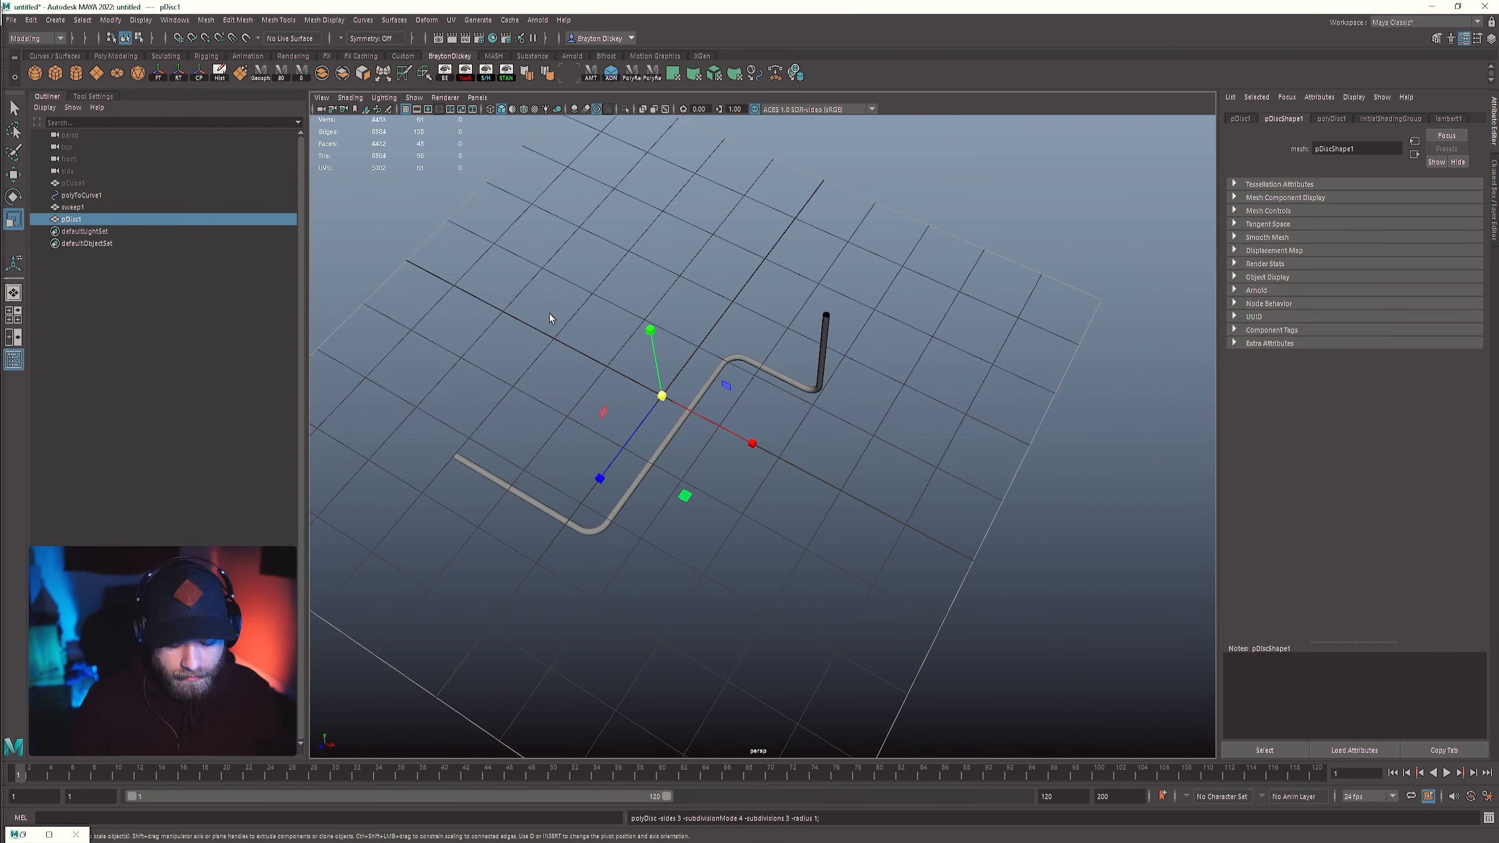
key("ctrl+z")
left_click(80, 77)
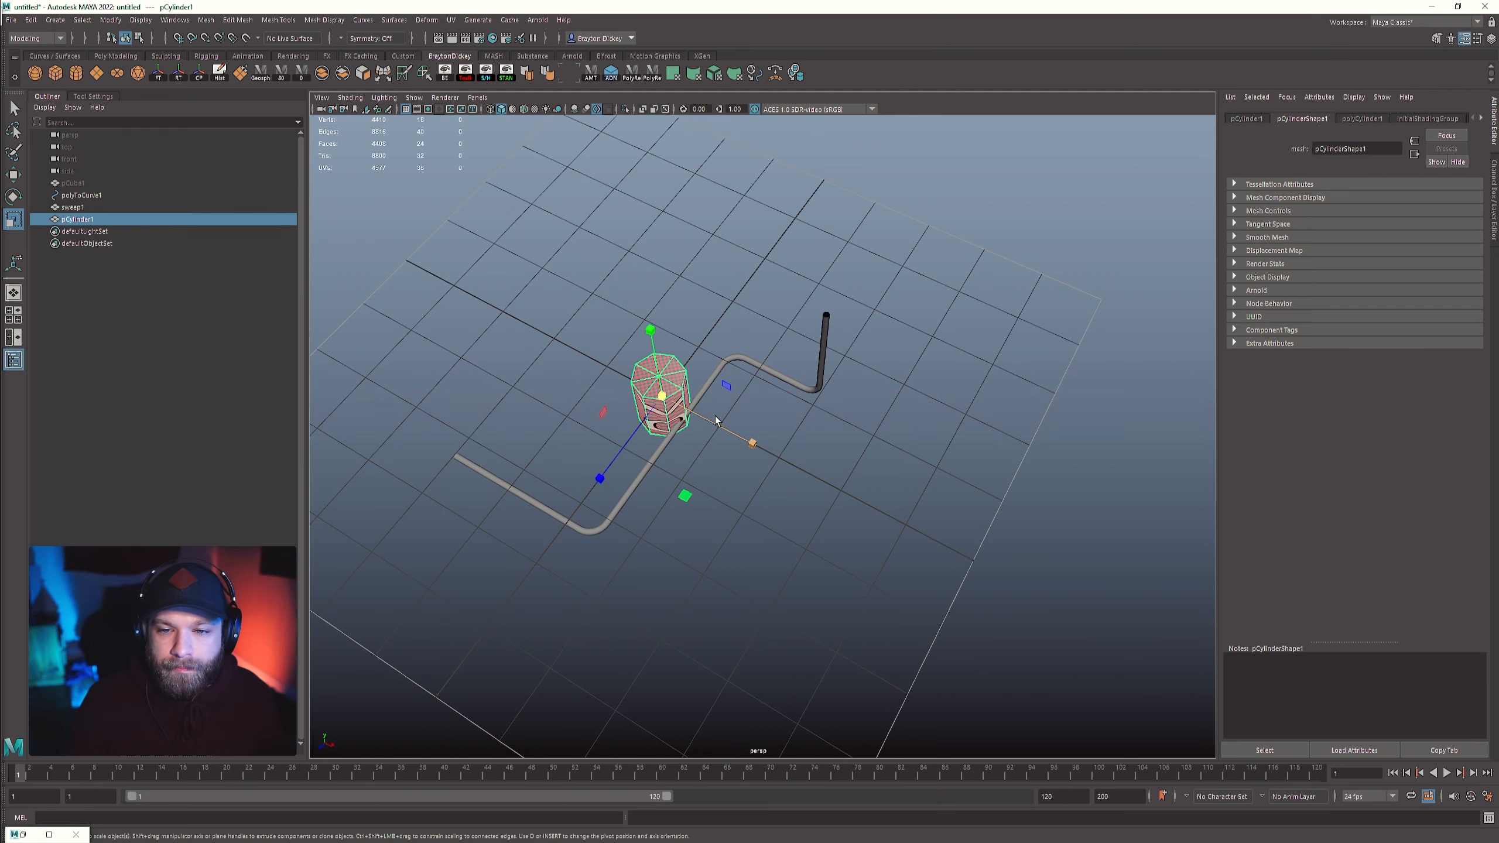
key("w")
left_click_drag(711, 422, 555, 371)
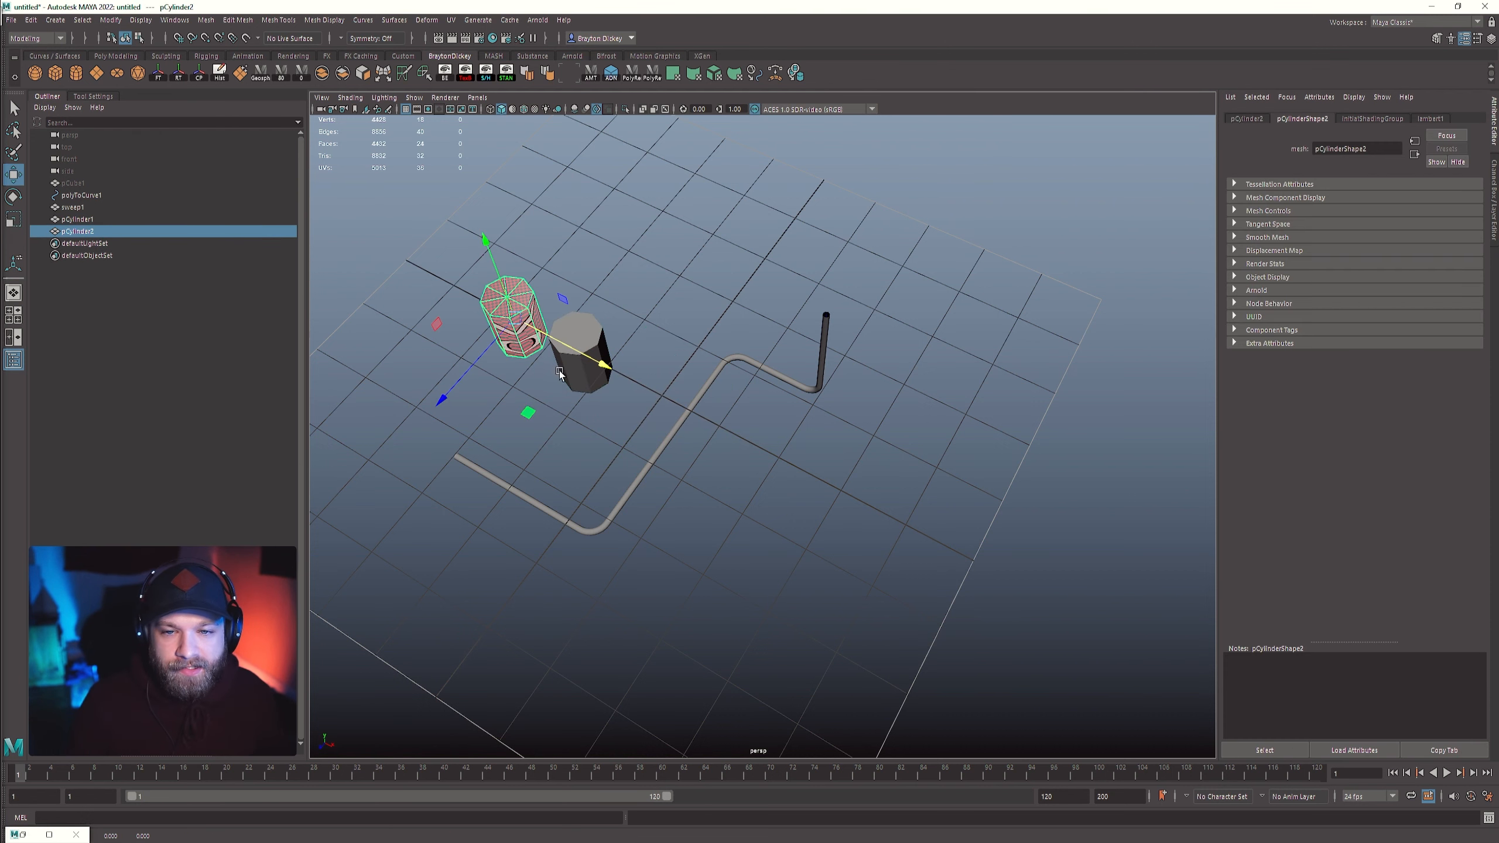
left_click_drag(593, 450, 649, 356, "alt")
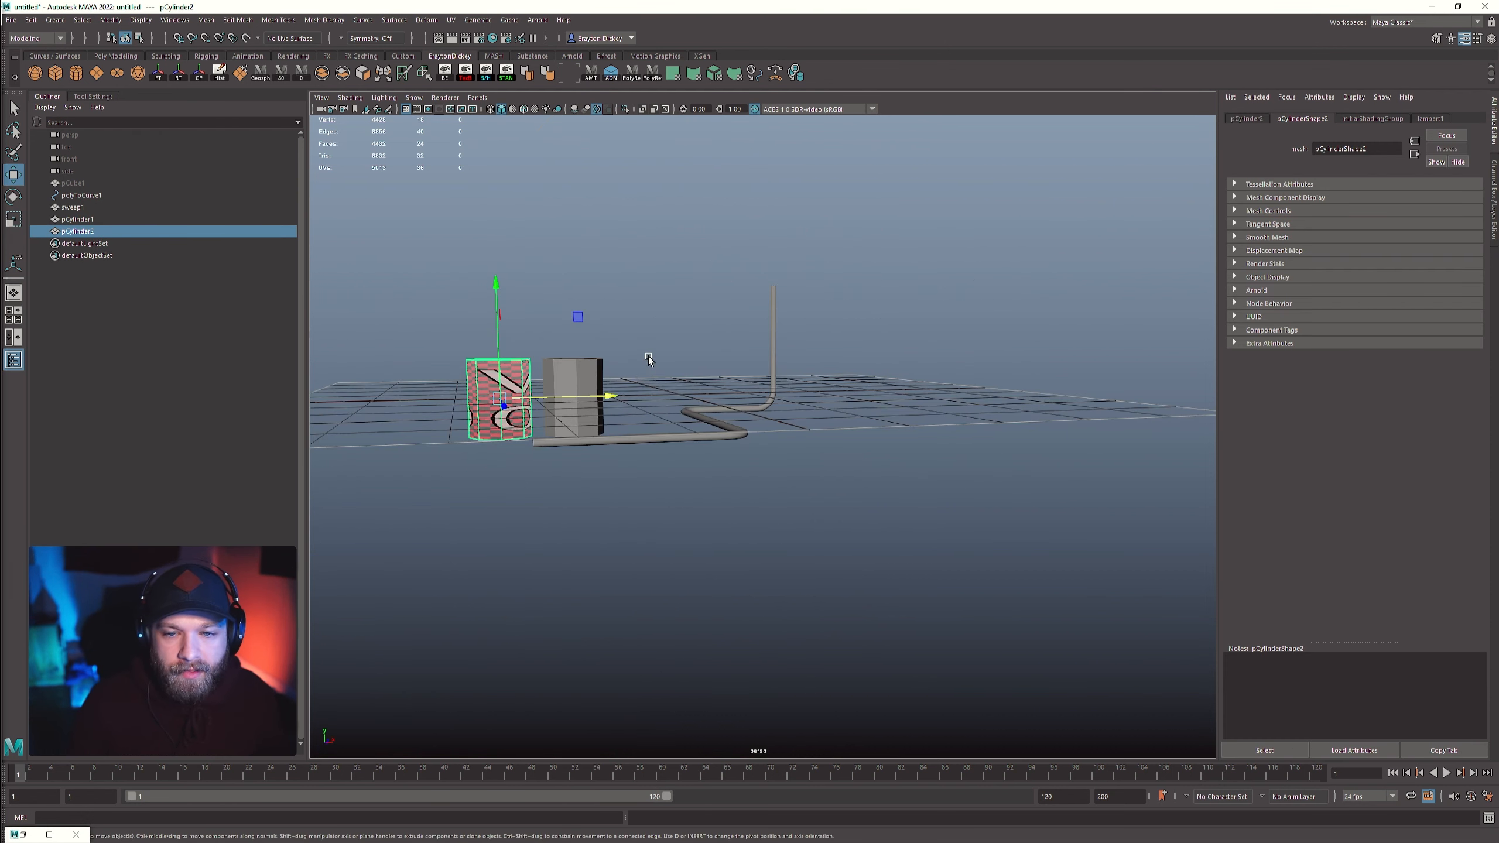
- Combine the two cylinders and delete their faces except for one flat end cap on each
left_click(598, 369, "shift")
left_click(322, 74)
key("F11")
left_click_drag(427, 526, 564, 469)
key("Delete")
- Select all faces of the two remaining discs and scale them down together
right_click_drag(501, 437, 490, 479)
double_click(478, 427)
left_click_drag(527, 419, 476, 415)
key("r")
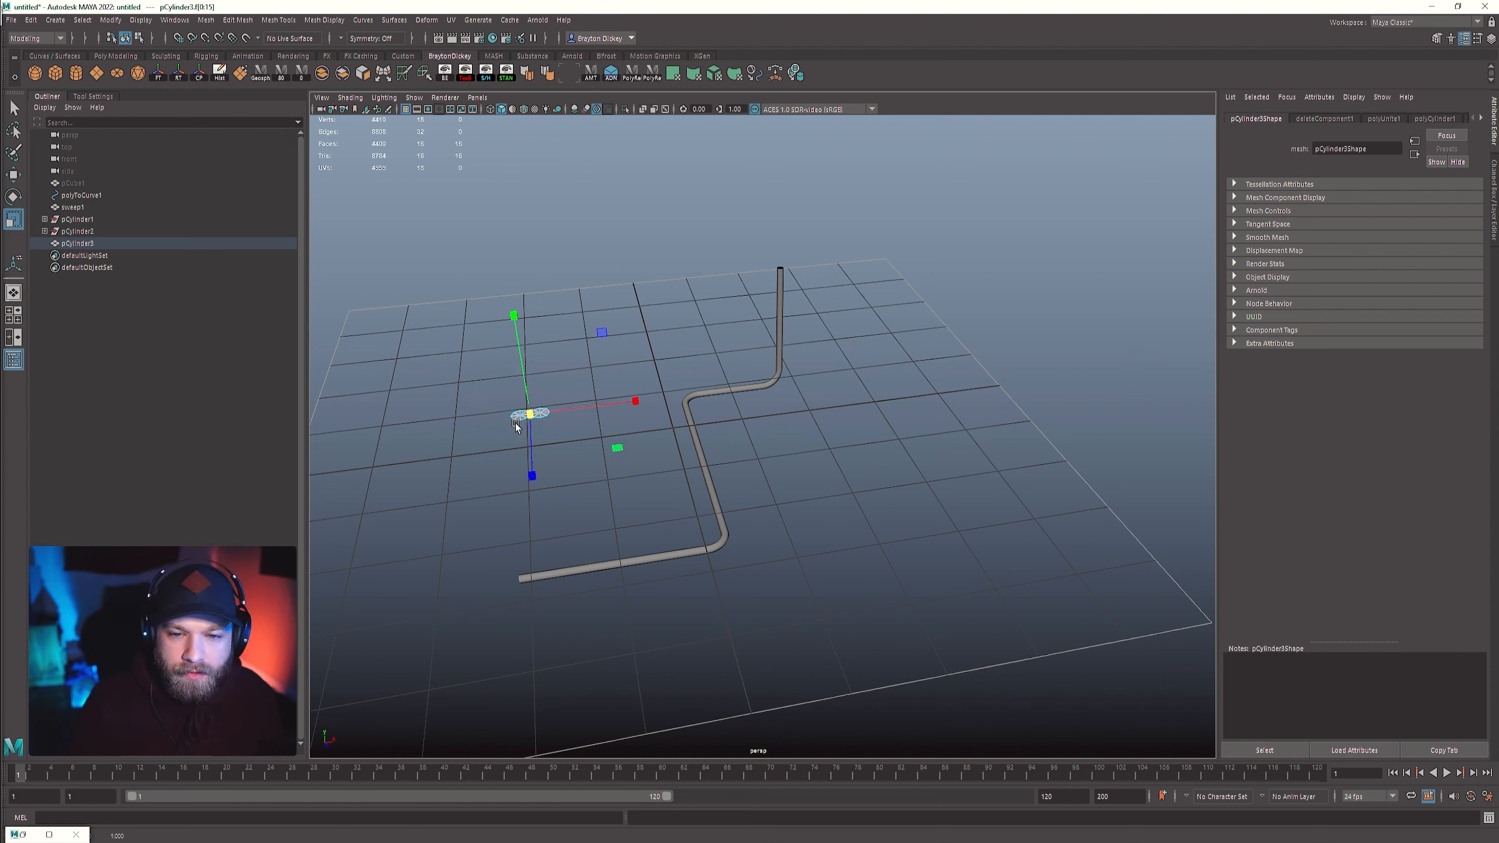
- Give the swept pipe a custom profile of type Poly Object, using the two-disc mesh as the profile
left_click(641, 335)
left_click(752, 387)
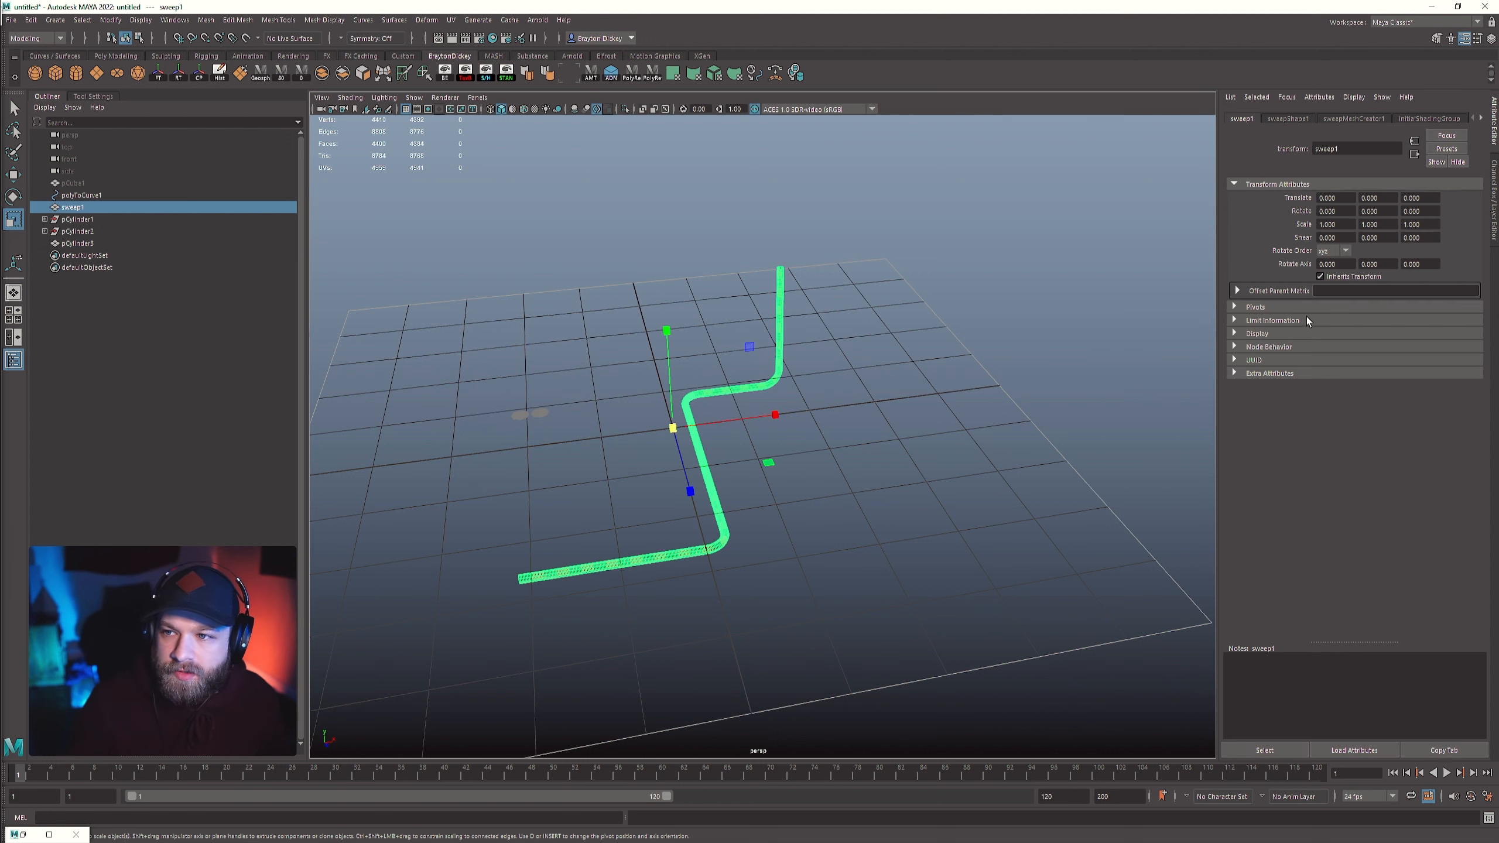
left_click(1351, 119)
left_click(1425, 210)
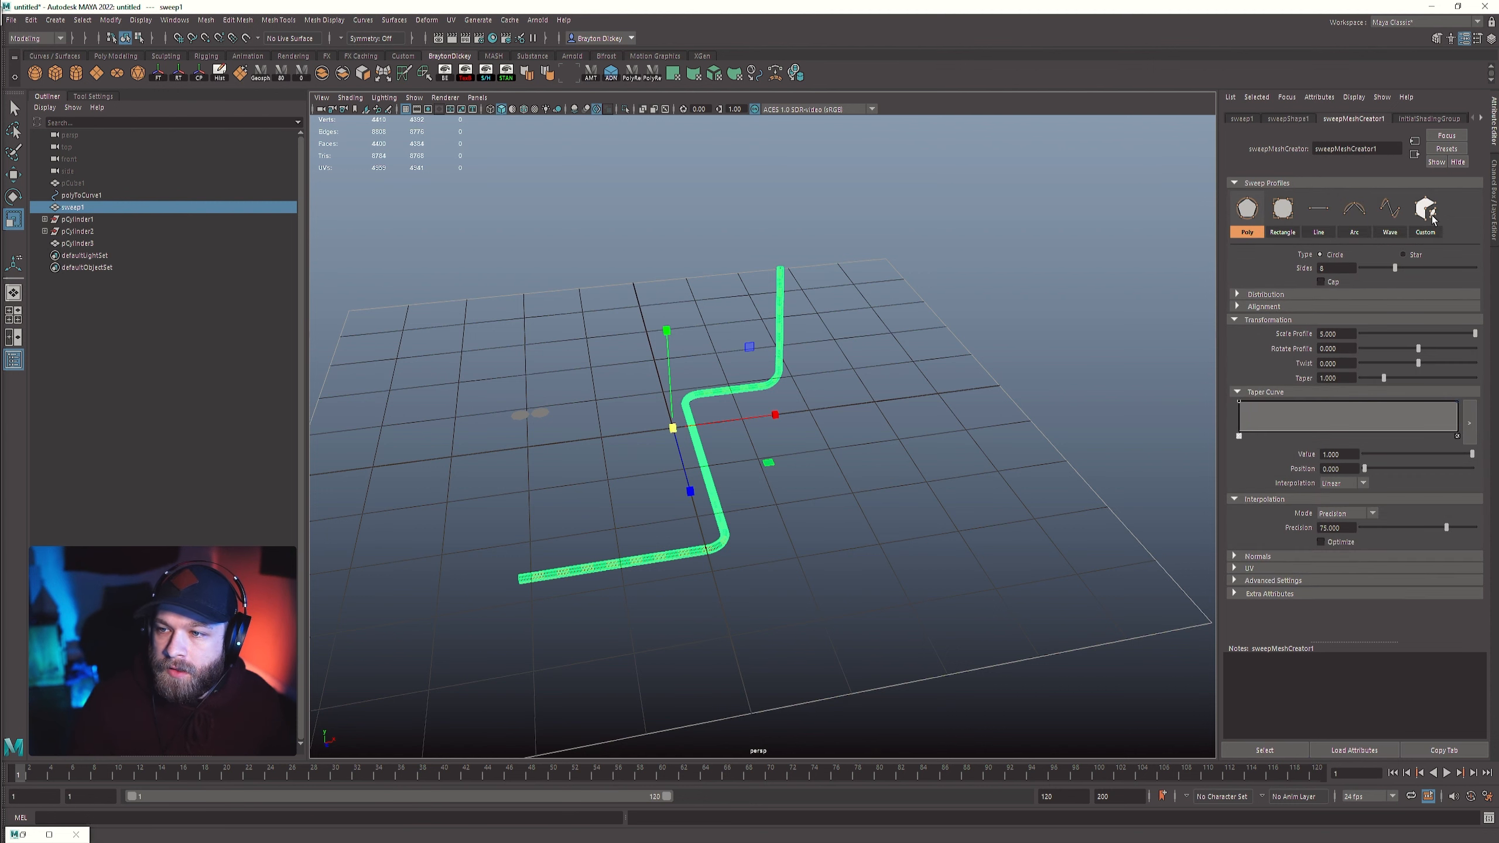
left_click(655, 442)
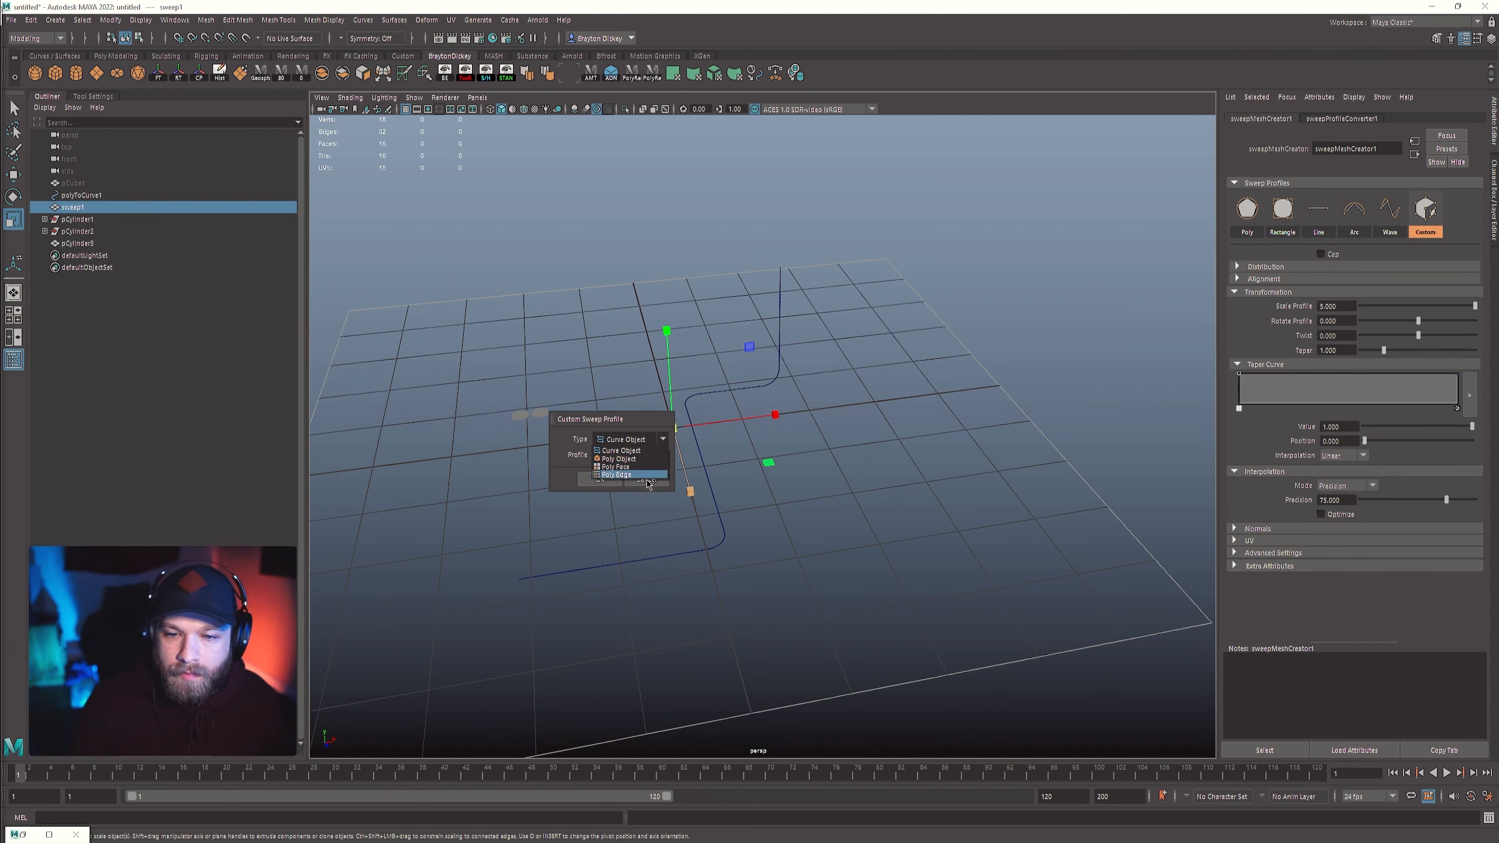
left_click(619, 464)
left_click_drag(520, 424, 521, 425)
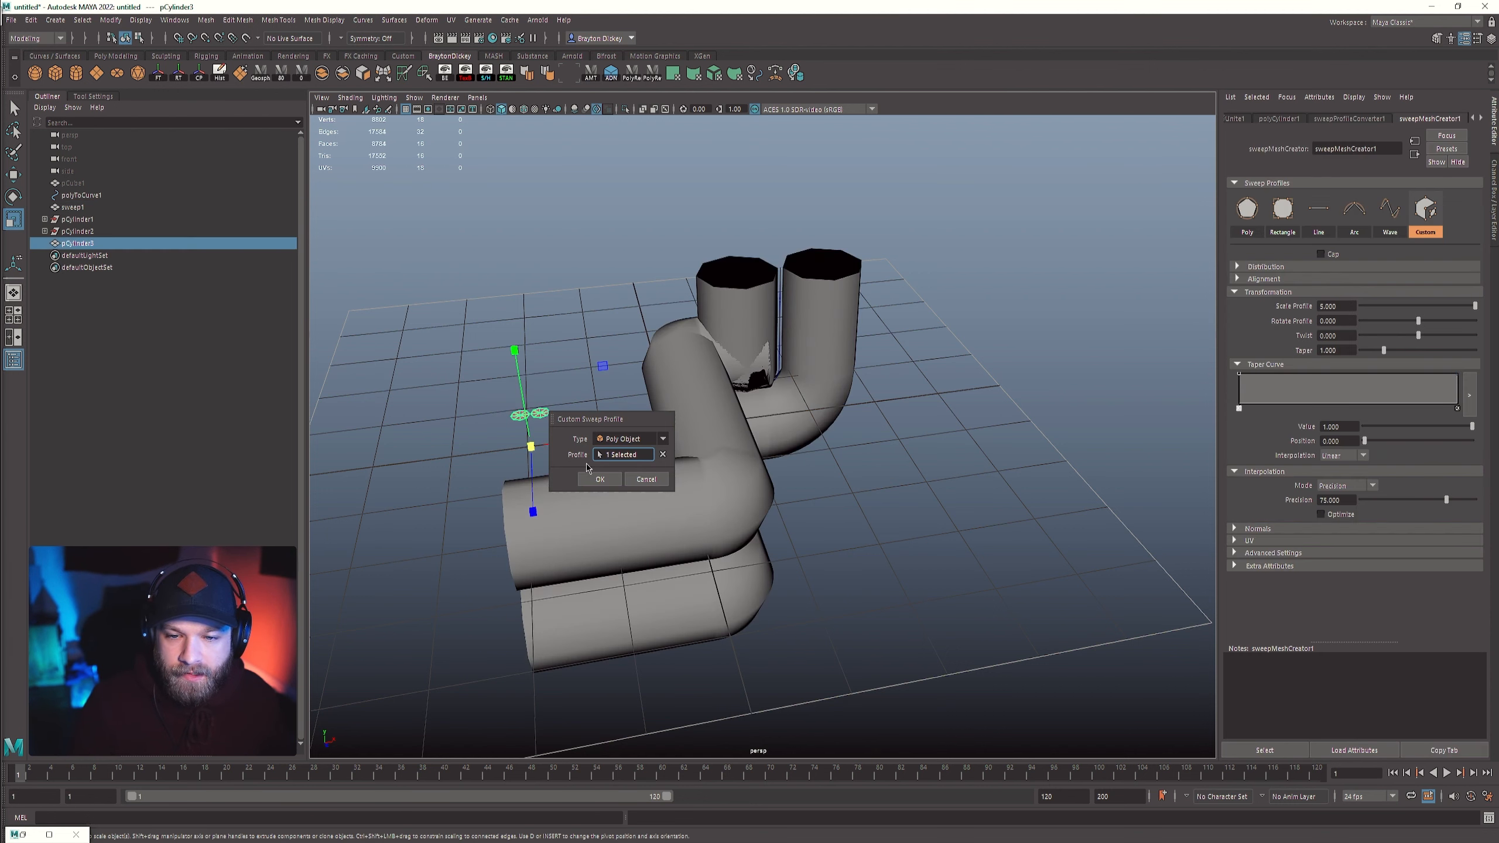
left_click(598, 479)
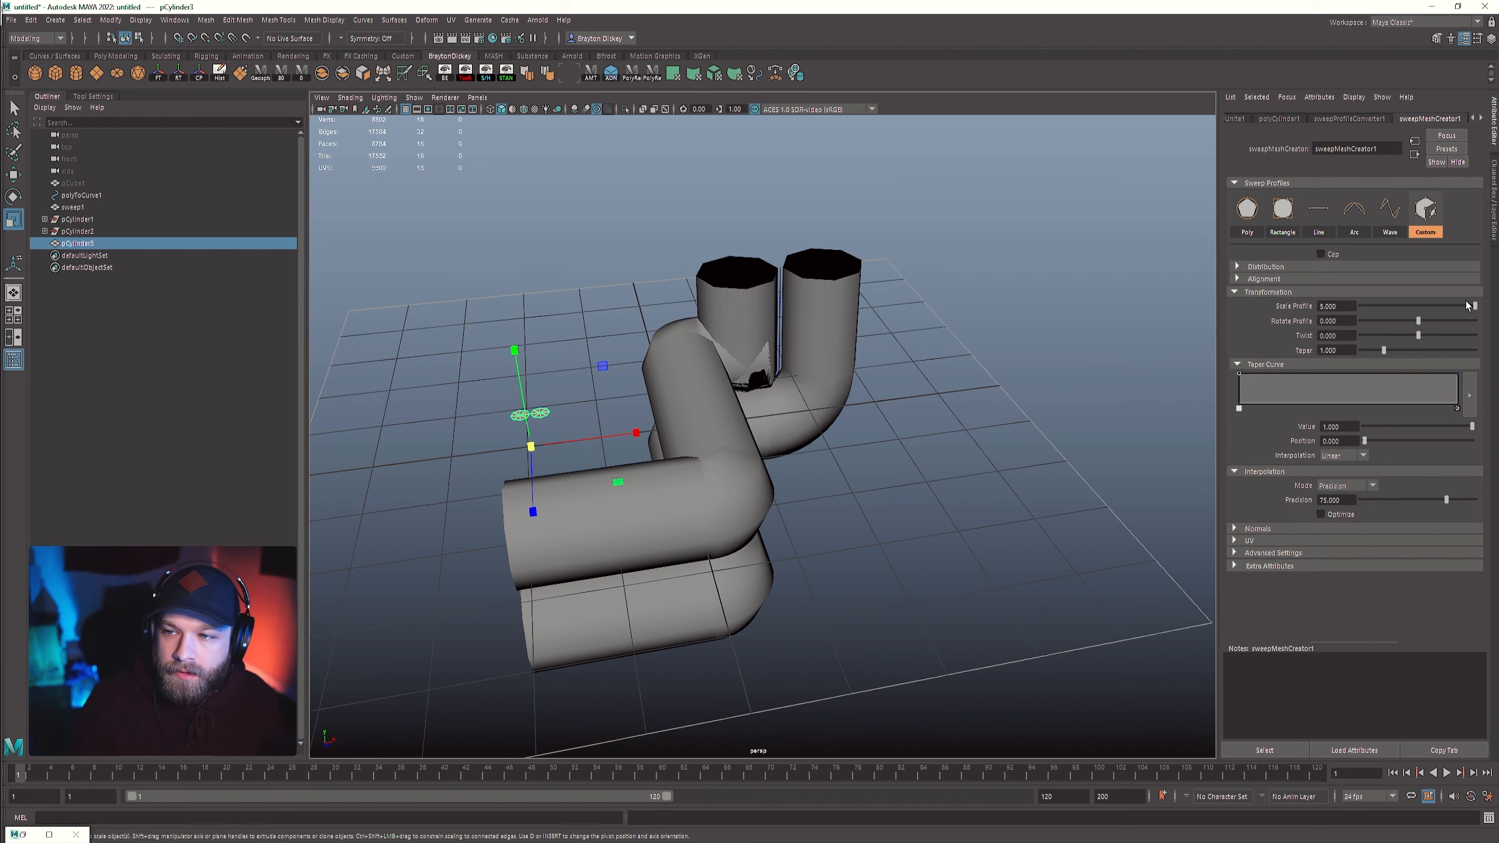
- Reduce the sweep's Scale Profile to 0.599
left_click_drag(1468, 306, 1372, 324)
scroll(733, 423, "up", 3)
left_click_drag(874, 407, 1301, 539, "alt")
scroll(1058, 519, "up", 2)
scroll(797, 643, "down", 5)
- Select one disc's faces and move it along X and Z so the two discs line up along Z
middle_click_drag(807, 604, 693, 582, "alt")
left_click_drag(693, 583, 705, 518, "alt")
scroll(708, 377, "up", 2)
middle_click_drag(713, 340, 881, 454, "alt")
scroll(879, 452, "up", 4)
middle_click_drag(967, 354, 892, 305, "alt")
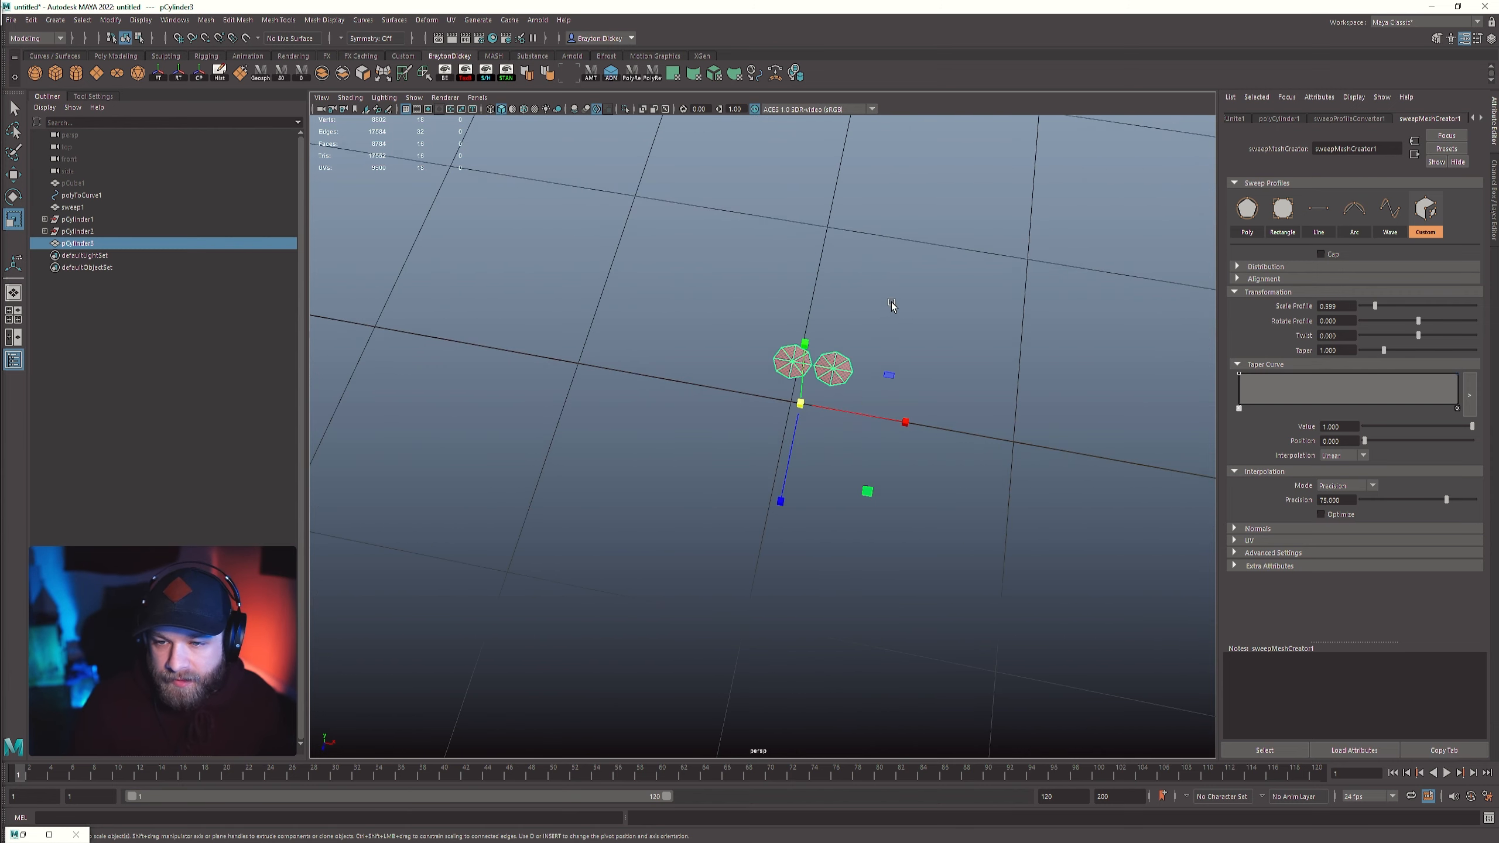
key("F11")
double_click(845, 377)
key("w")
left_click_drag(874, 377, 837, 373)
left_click_drag(770, 451, 853, 534)
scroll(886, 565, "down", 4)
middle_click_drag(1071, 688, 989, 618, "alt")
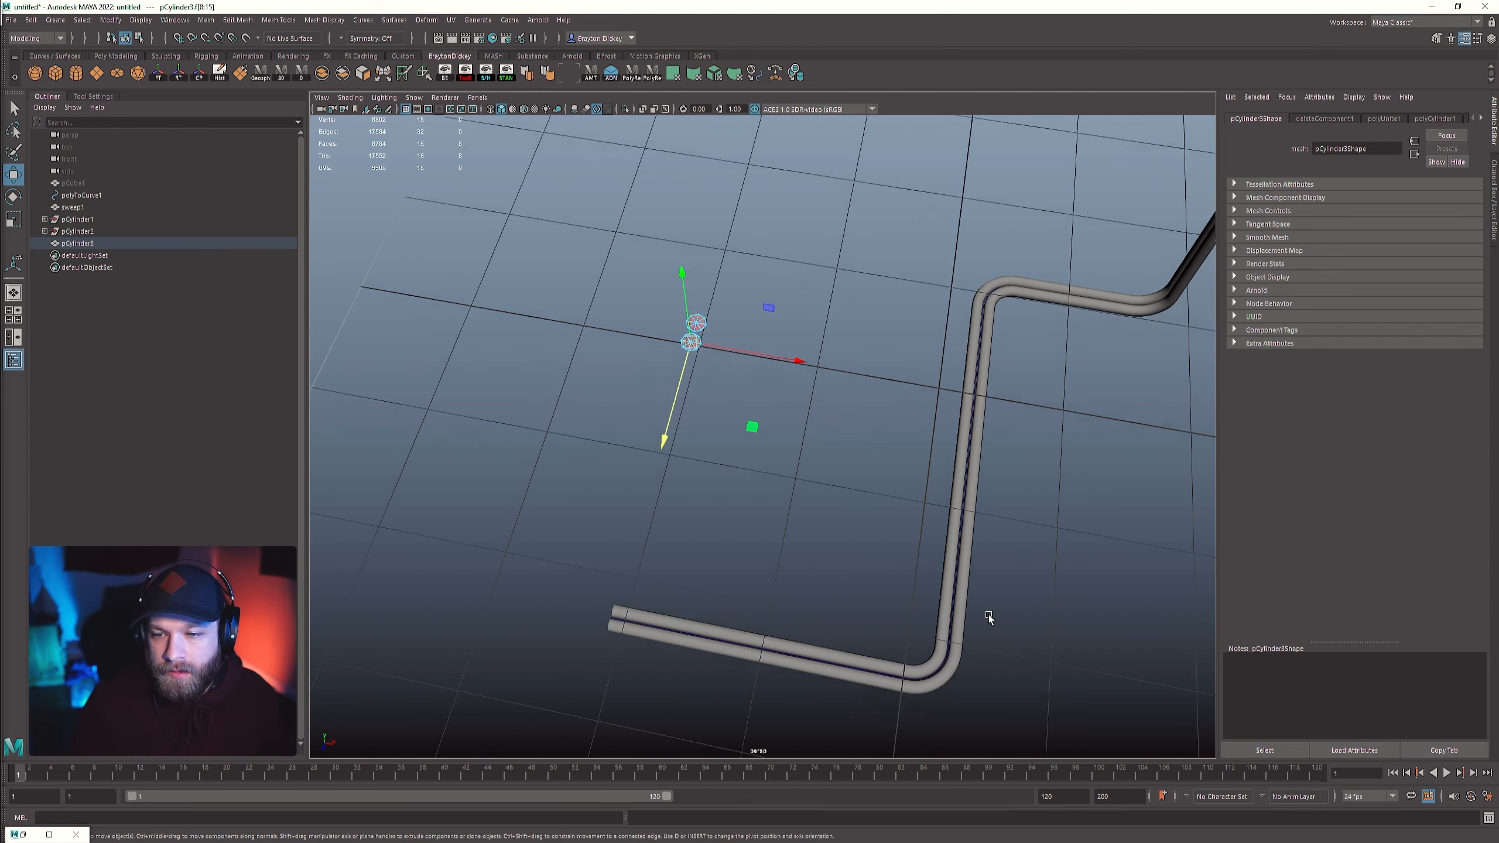
- Examine the double pipe's bends up close for shape and edge spacing
left_click_drag(989, 619, 821, 425, "alt")
left_click_drag(614, 239, 746, 449)
scroll(752, 443, "down", 3)
left_click_drag(752, 442, 716, 526, "alt")
scroll(715, 519, "up", 4)
left_click_drag(776, 468, 756, 470, "alt")
left_click(730, 419)
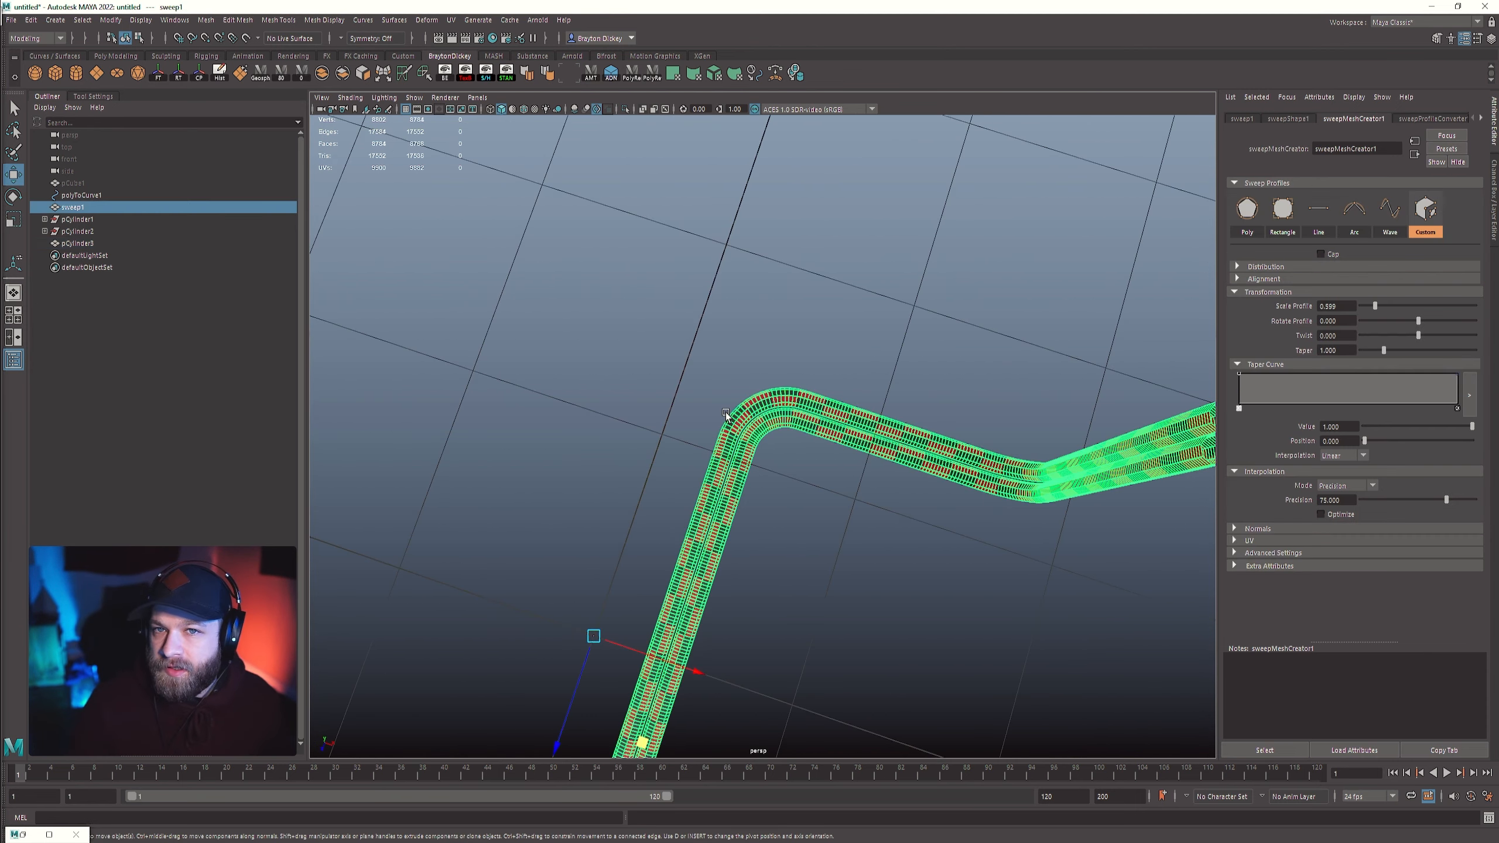
scroll(764, 451, "up", 3)
left_click(833, 490)
scroll(775, 432, "down", 5)
scroll(720, 437, "down", 3)
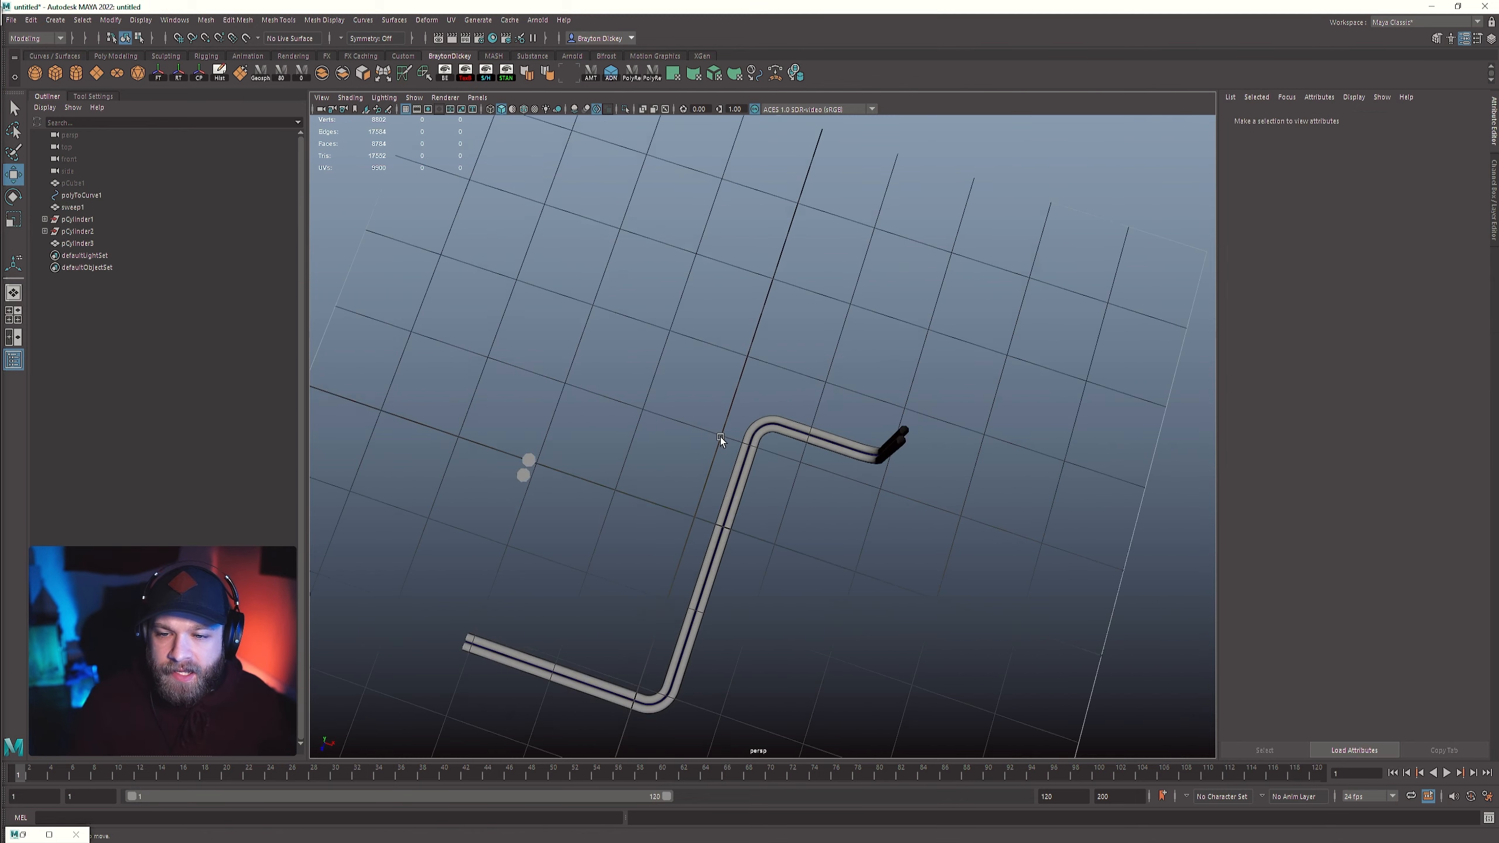
scroll(741, 410, "up", 3)
scroll(741, 409, "down", 3)
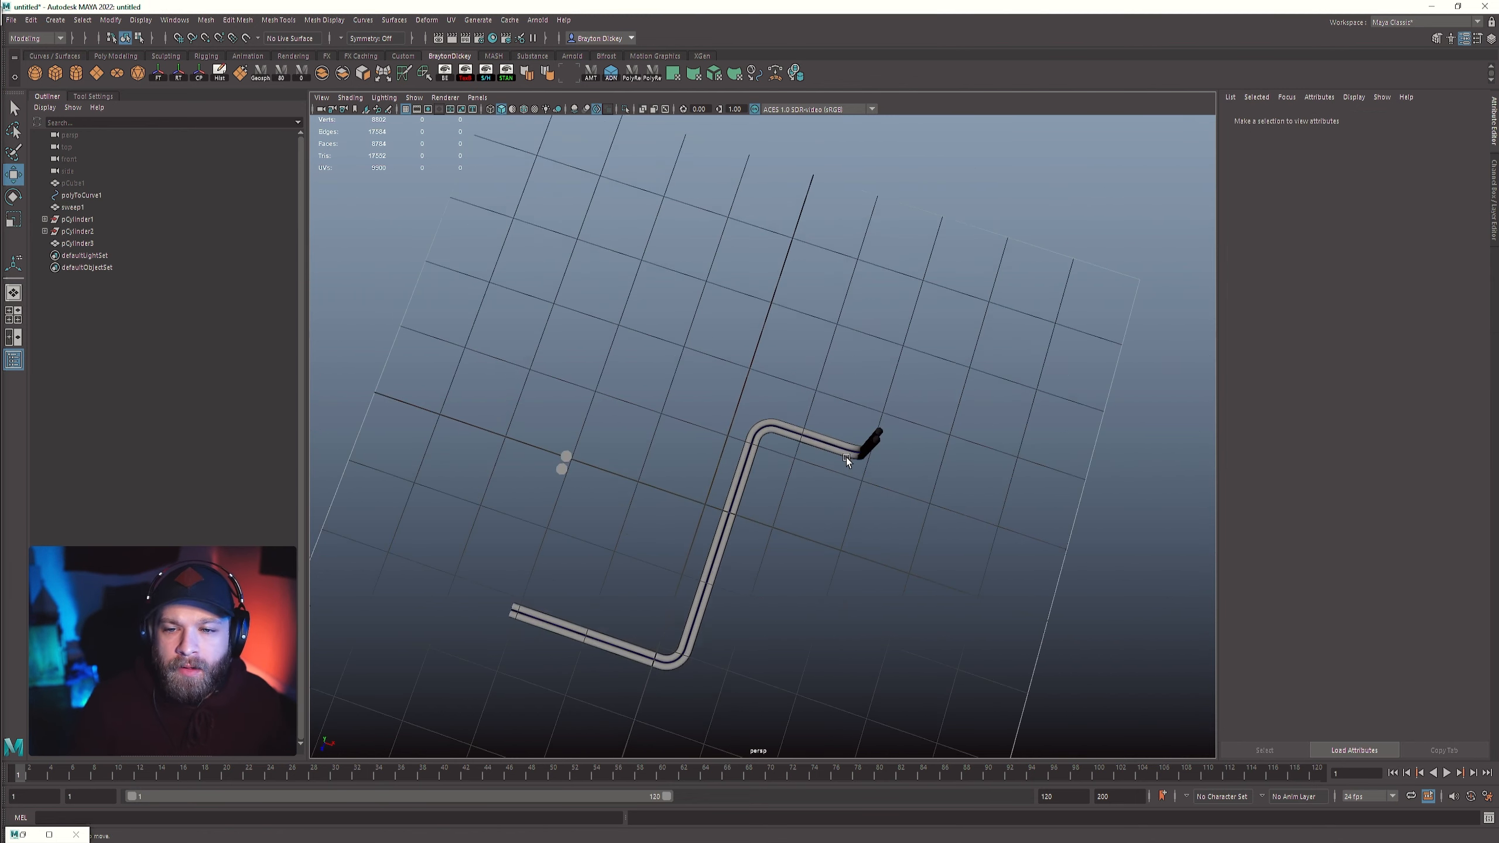
scroll(778, 442, "up", 3)
left_click(732, 403)
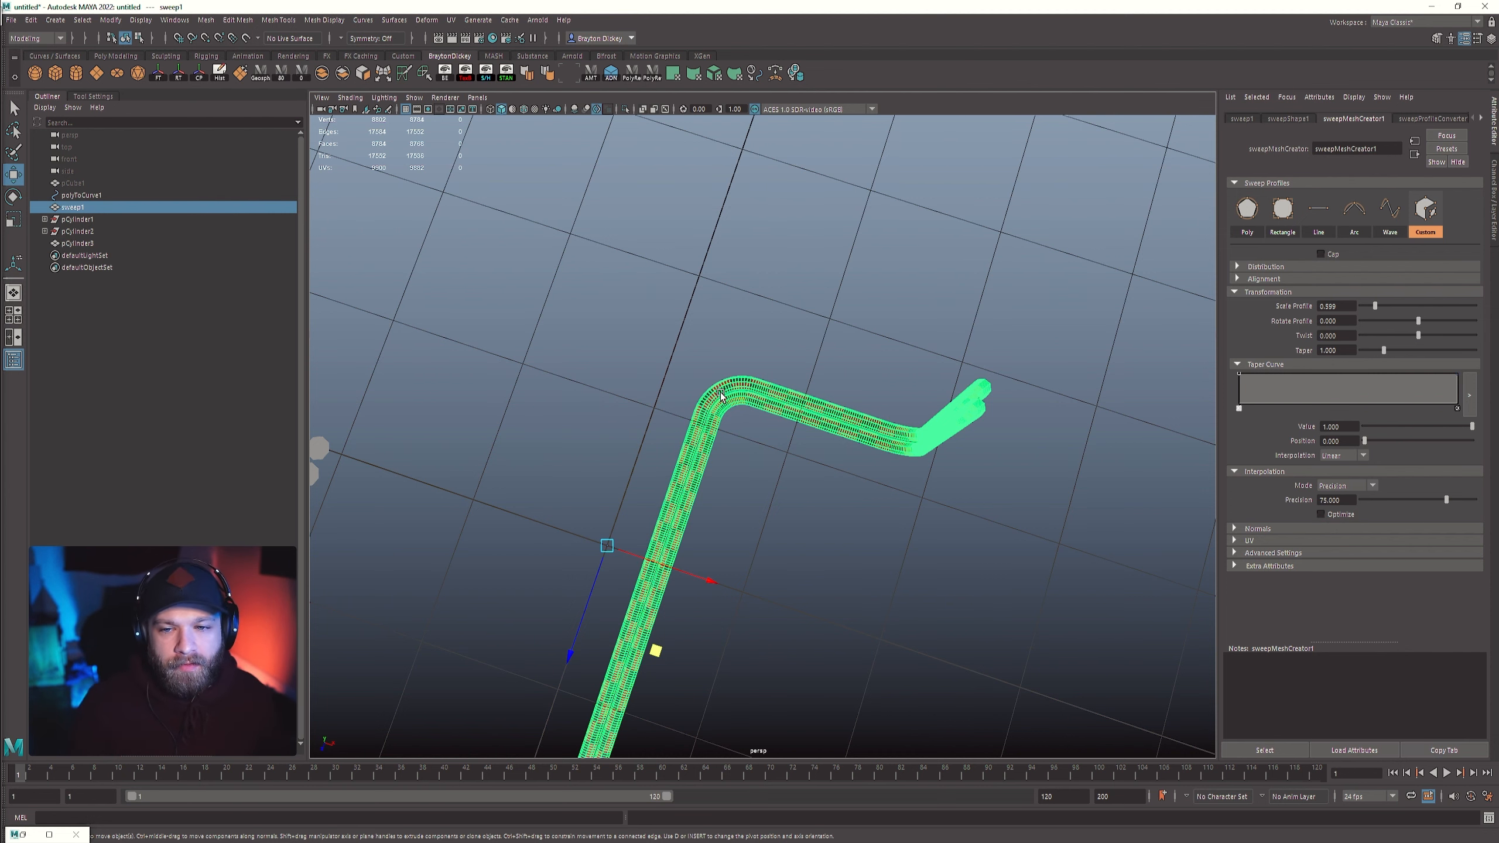
scroll(900, 468, "down", 2)
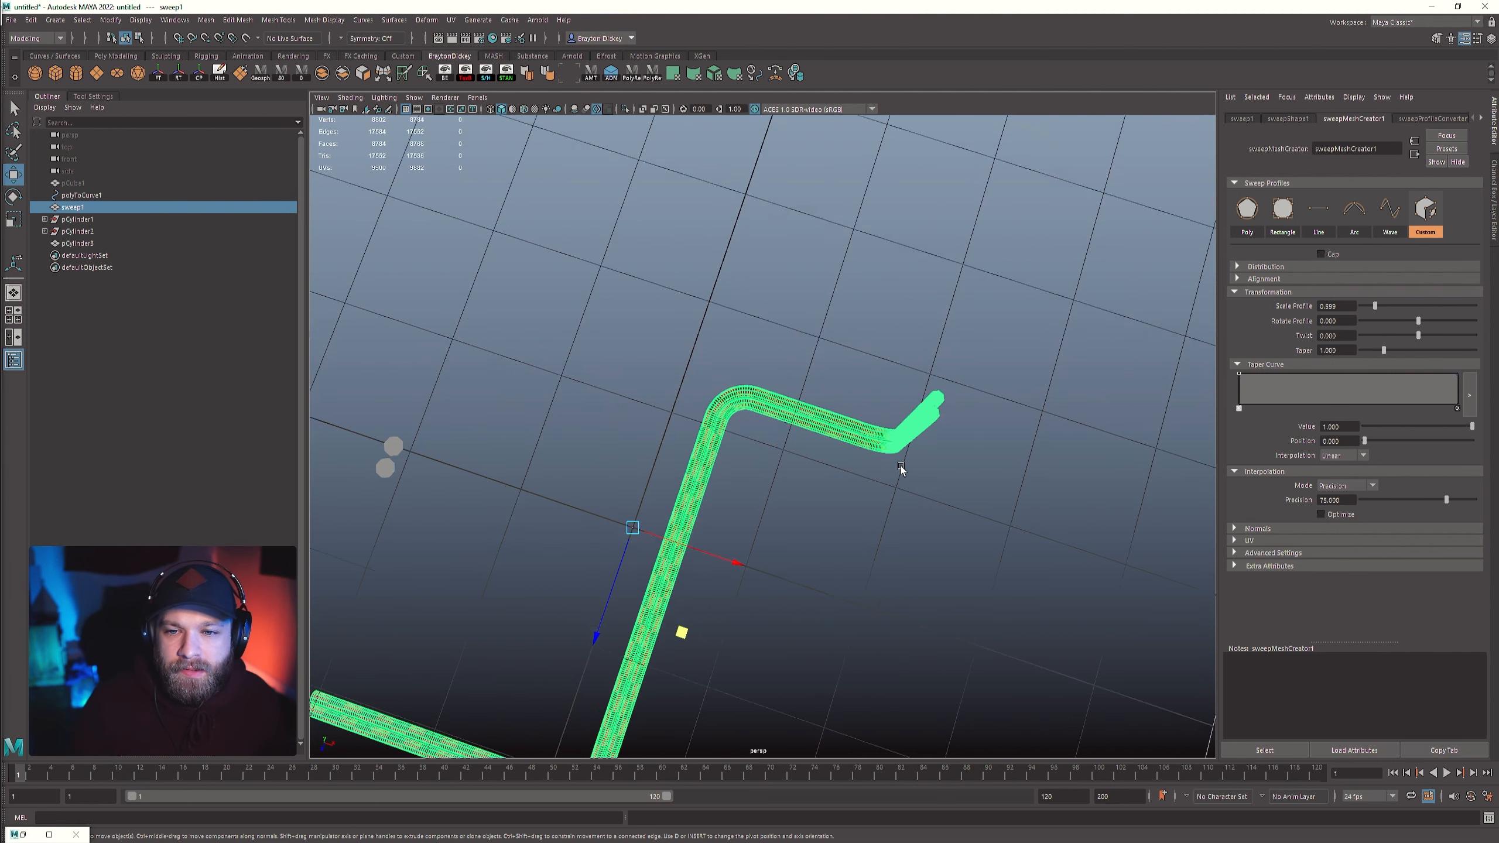
scroll(899, 468, "up", 2)
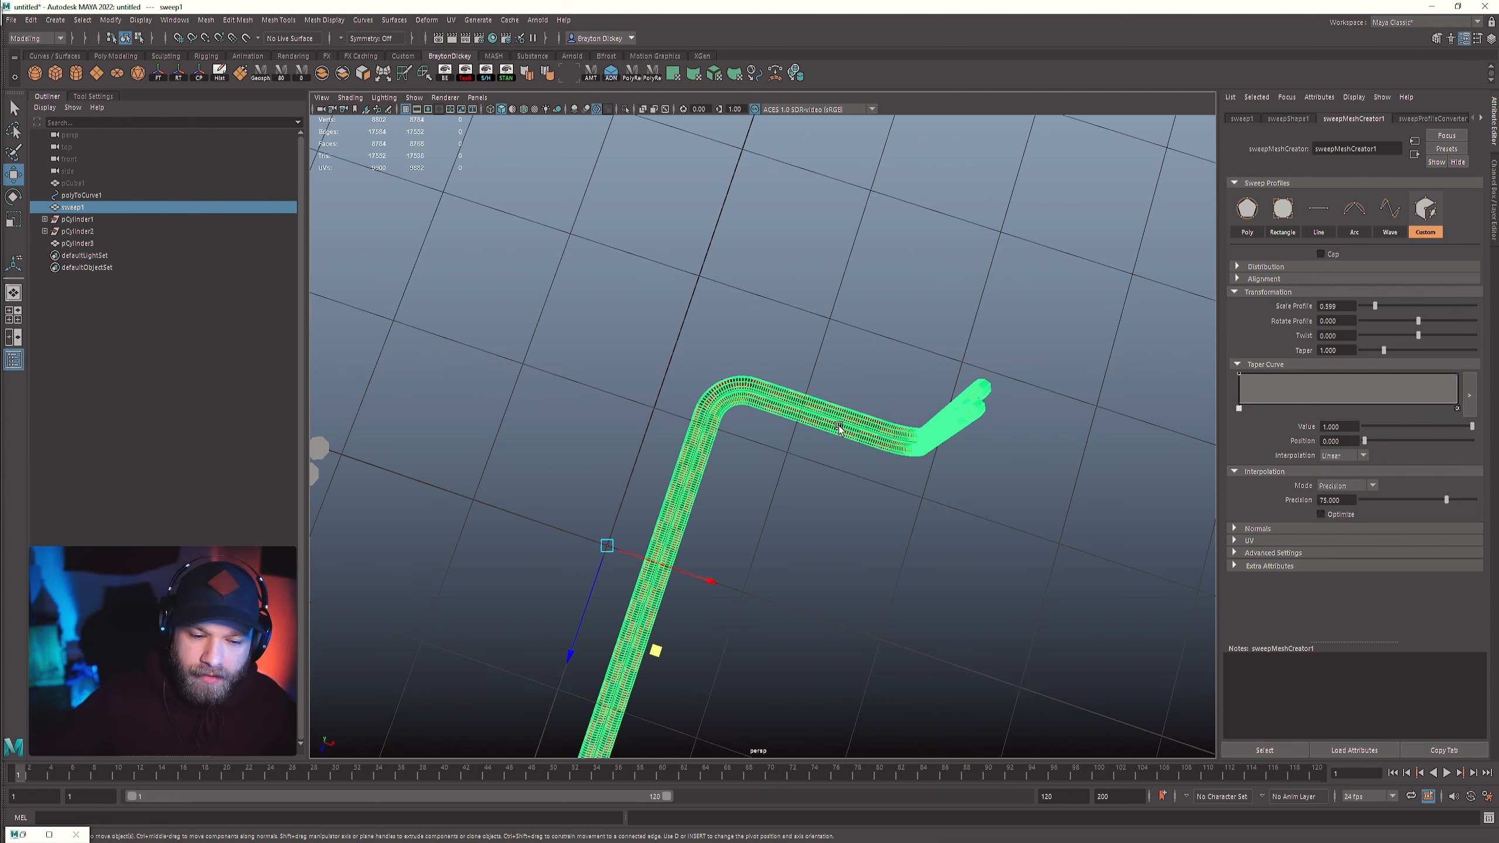
scroll(817, 419, "down", 5)
scroll(767, 552, "down", 2)
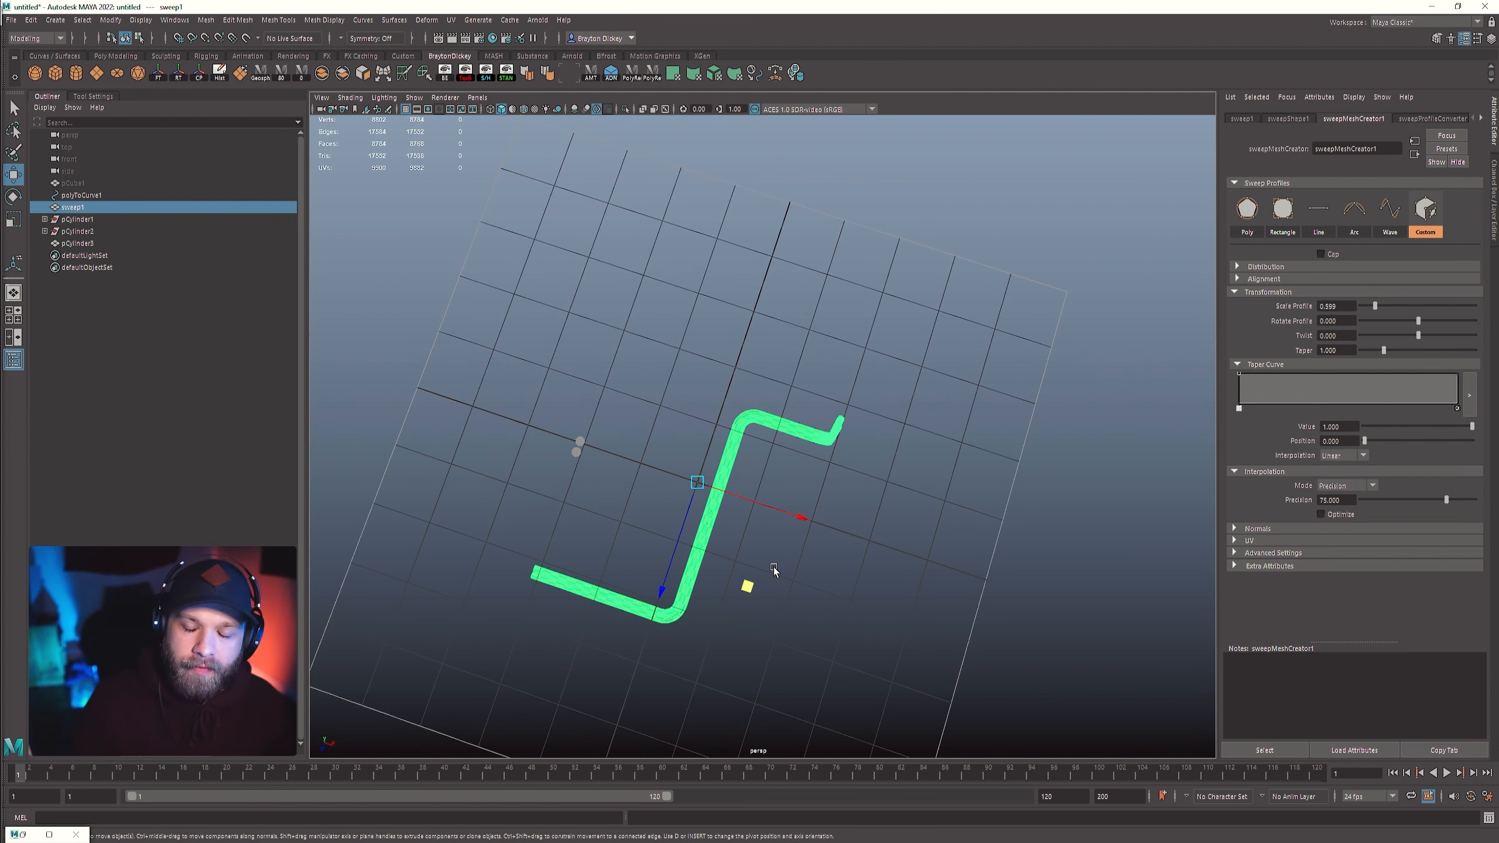
- Deselect the double pipe and examine its whole path from several angles
left_click(859, 571)
left_click_drag(858, 572, 933, 506, "alt")
right_click_drag(952, 549, 766, 430, "alt")
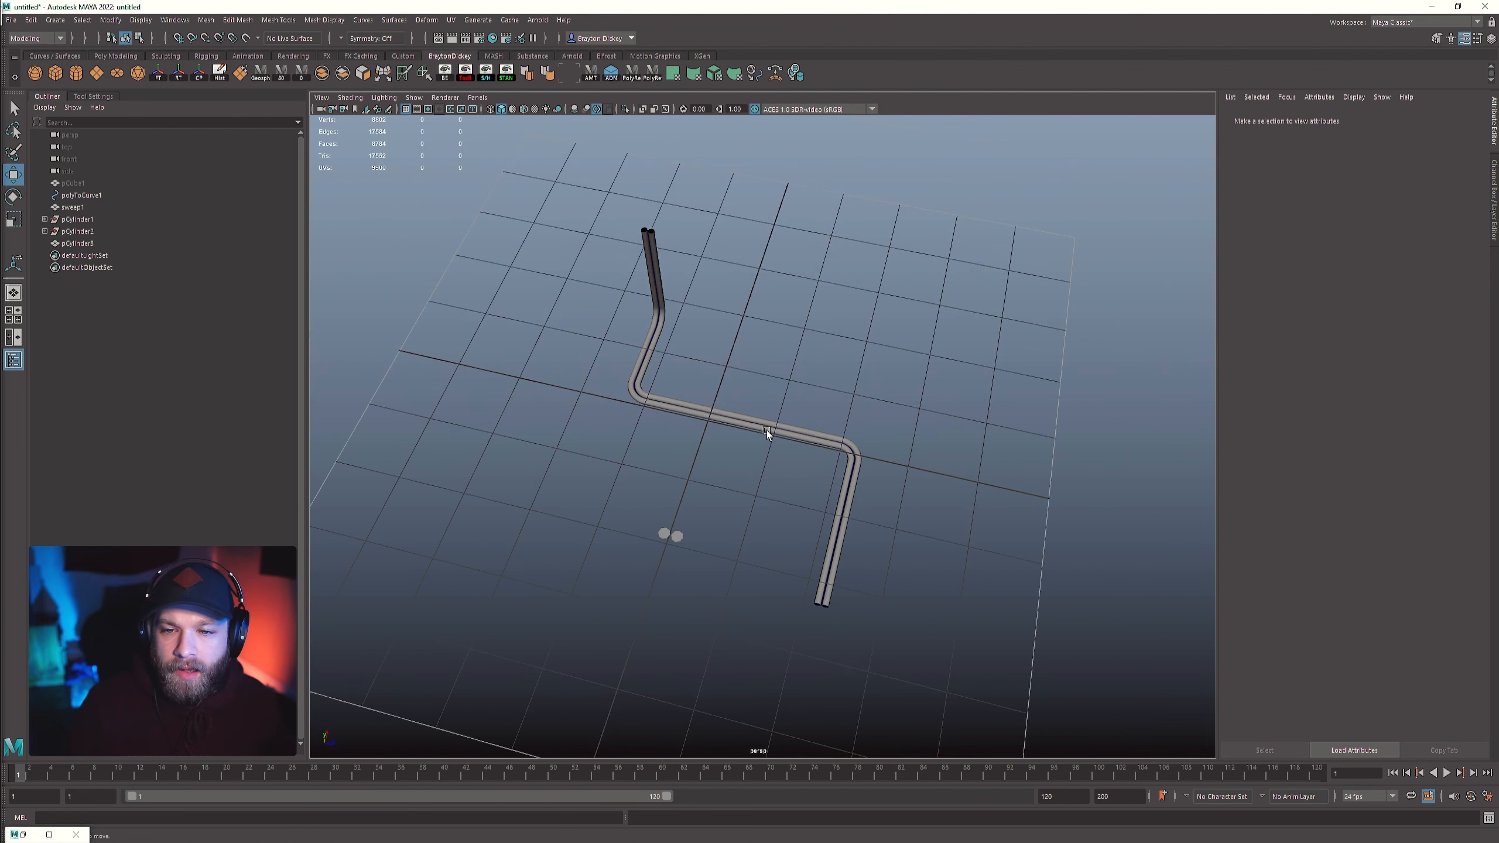
scroll(785, 431, "down", 1)
scroll(785, 434, "up", 2)
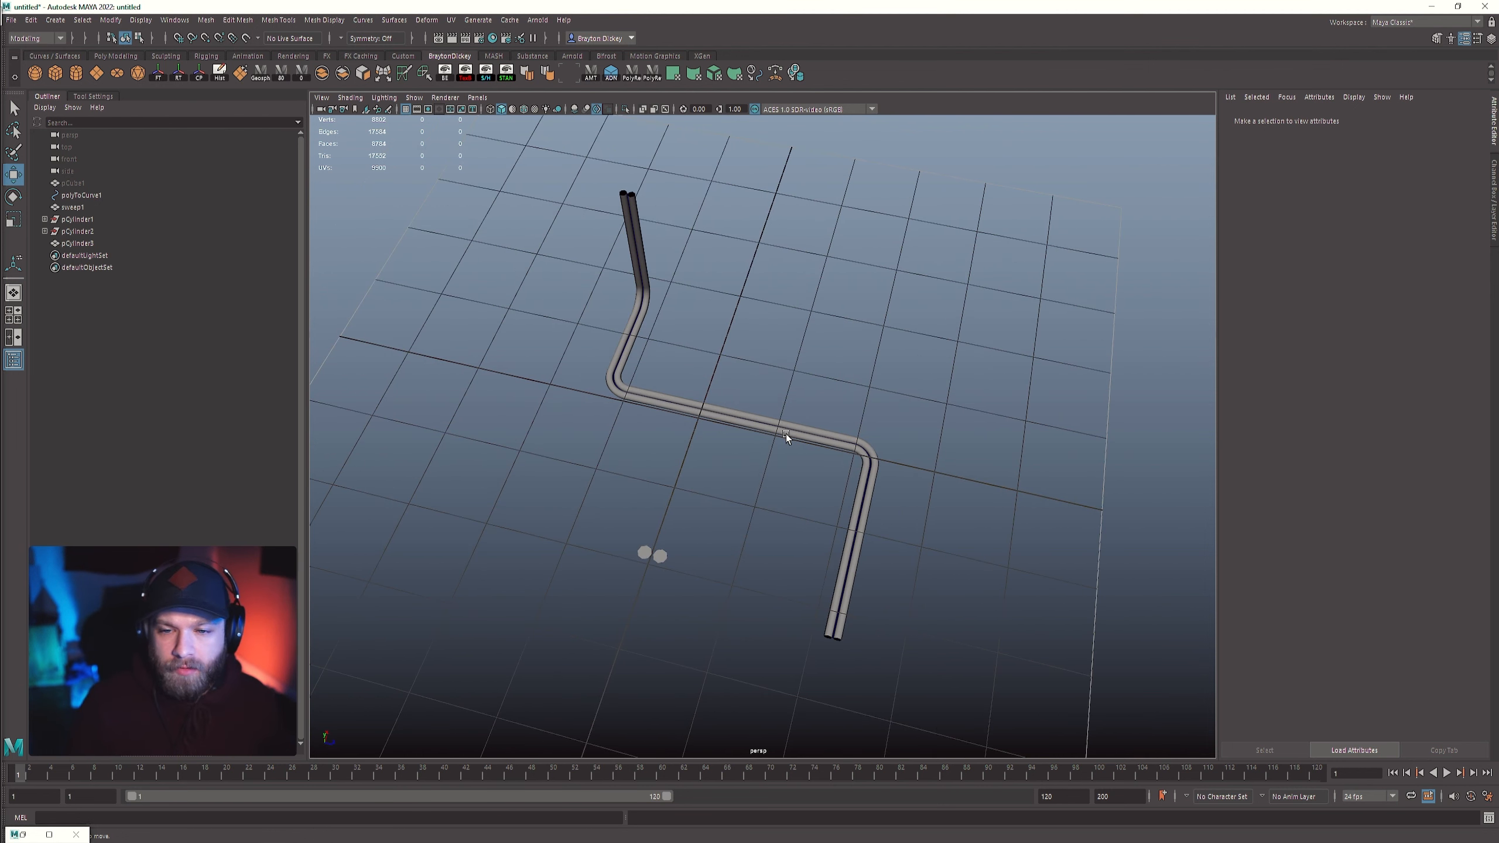
left_click_drag(807, 412, 834, 450, "alt")
right_click_drag(833, 450, 736, 454, "alt")
left_click_drag(735, 454, 843, 429, "alt")
left_click_drag(908, 506, 786, 453, "alt")
left_click_drag(859, 401, 814, 390, "alt")
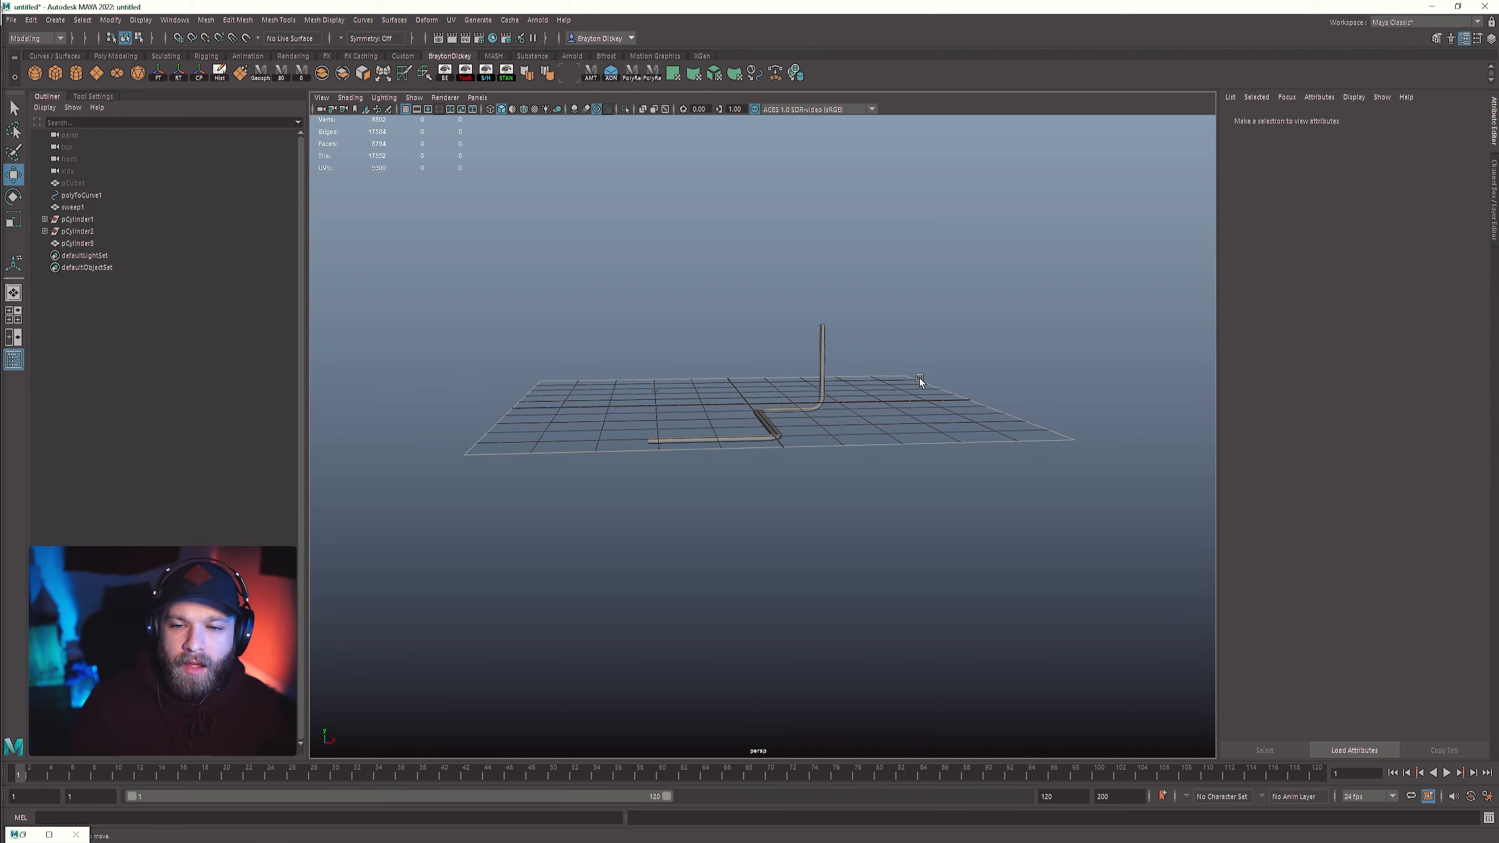
left_click_drag(919, 377, 876, 444, "alt")
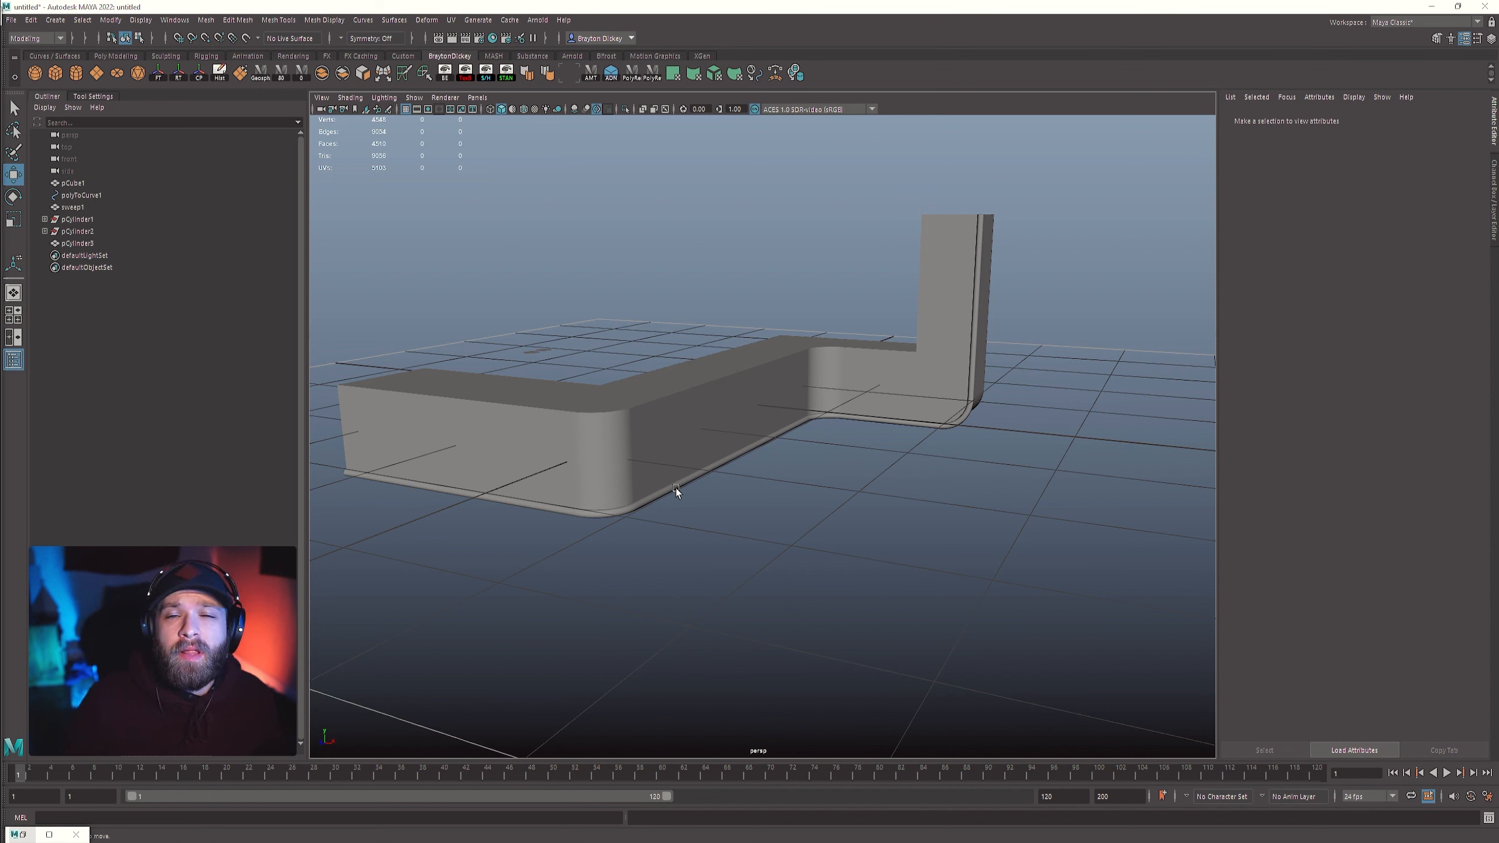
- Examine the single swept pipe along the bar's lower edge, selecting the pipe and then the bar
middle_click_drag(811, 457, 854, 372, "alt")
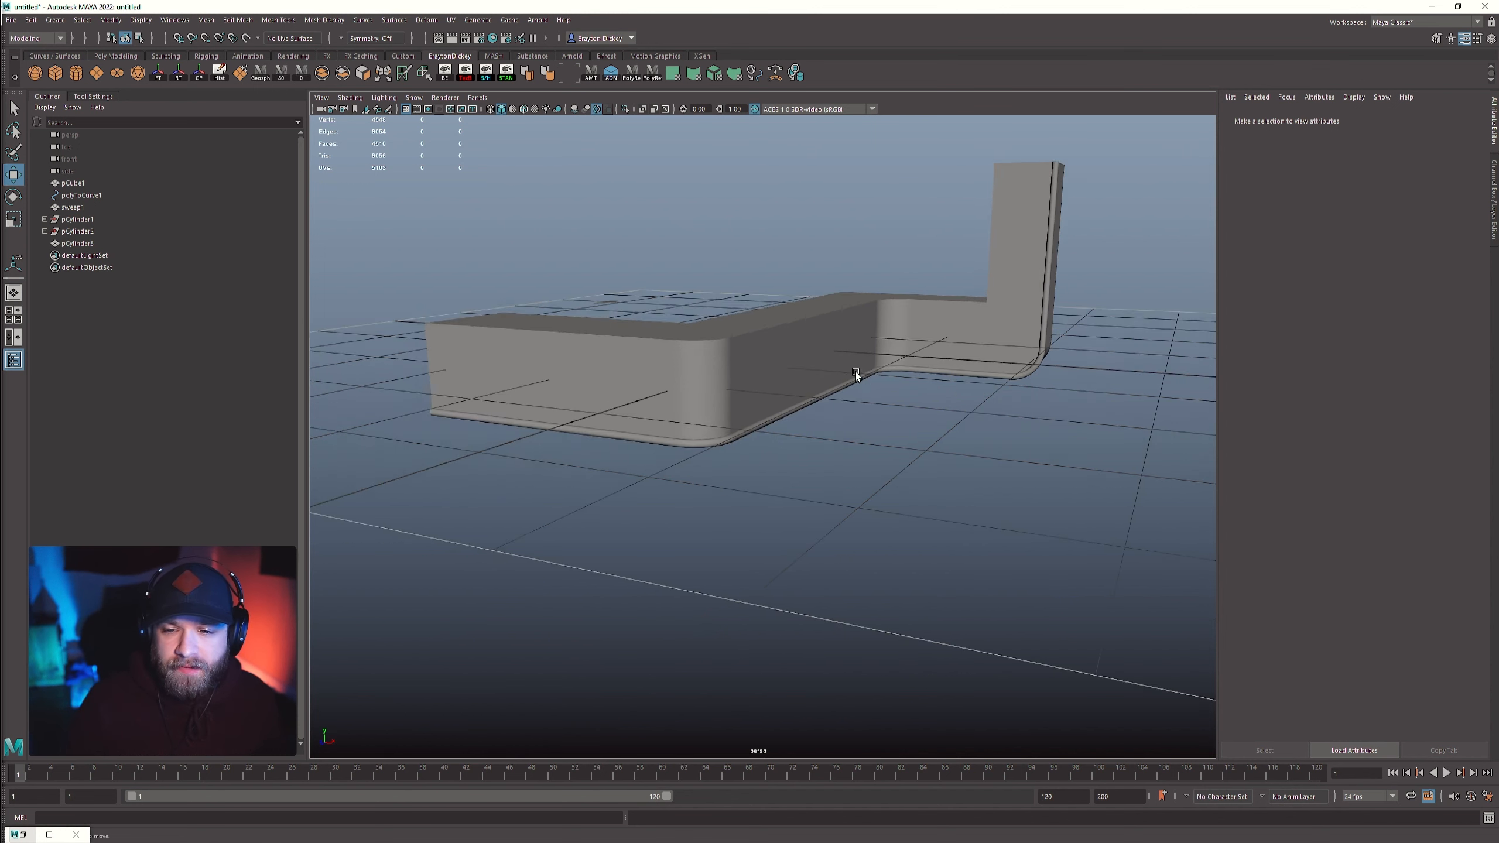
left_click_drag(854, 372, 552, 431, "alt")
middle_click_drag(553, 431, 664, 460, "alt")
scroll(663, 459, "up", 4)
left_click(664, 460)
left_click_drag(664, 459, 713, 402, "alt")
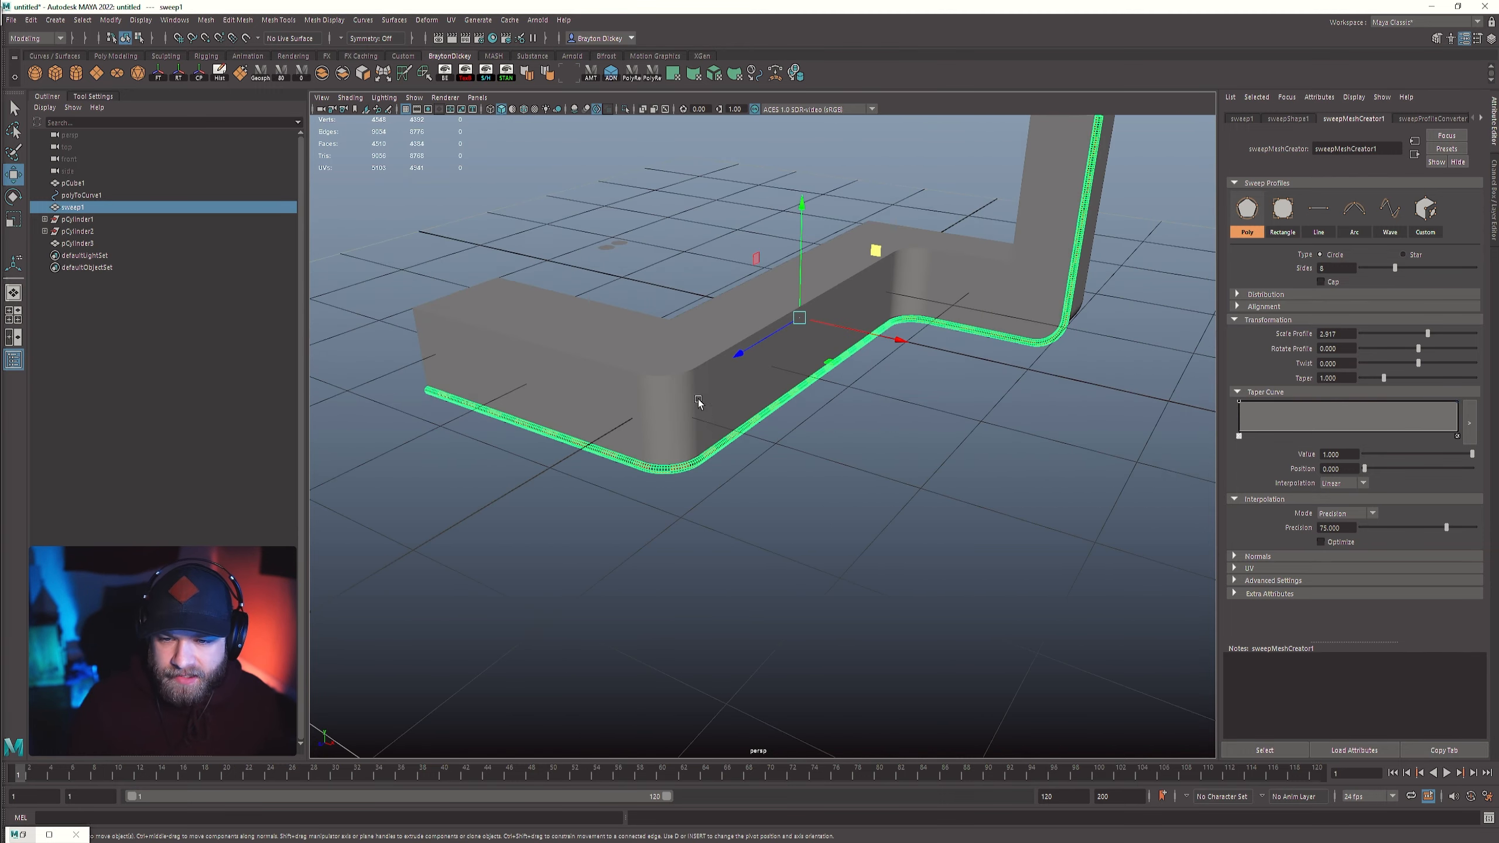
left_click(742, 384)
left_click_drag(771, 482, 716, 435, "alt")
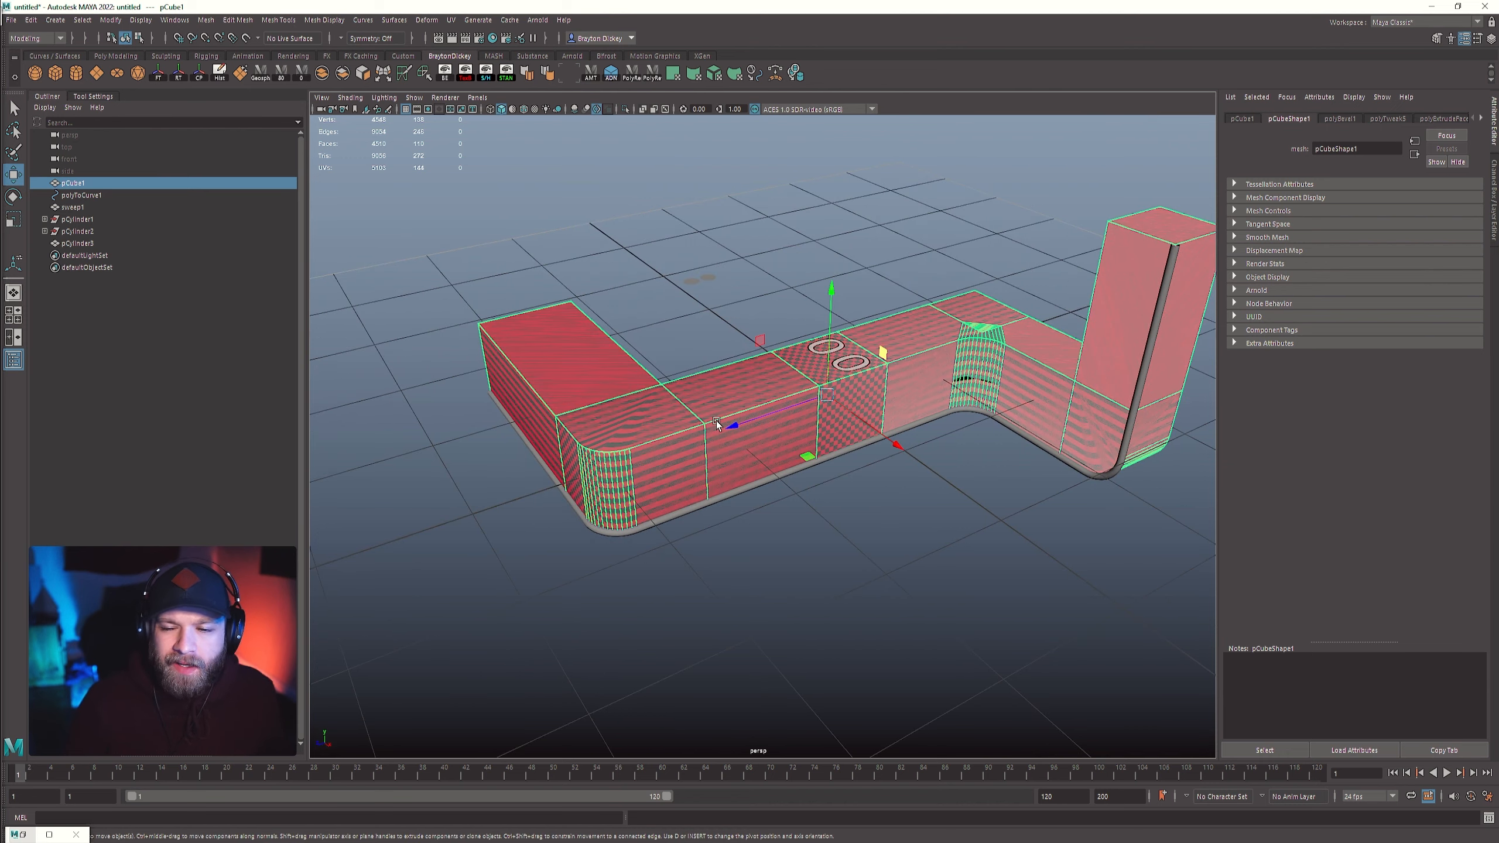
- Try moving a lower vertex of the bar along X, undo the move, and return to object selection
right_click_drag(737, 379, 688, 374)
scroll(723, 451, "up", 5)
middle_click_drag(724, 451, 775, 361, "alt")
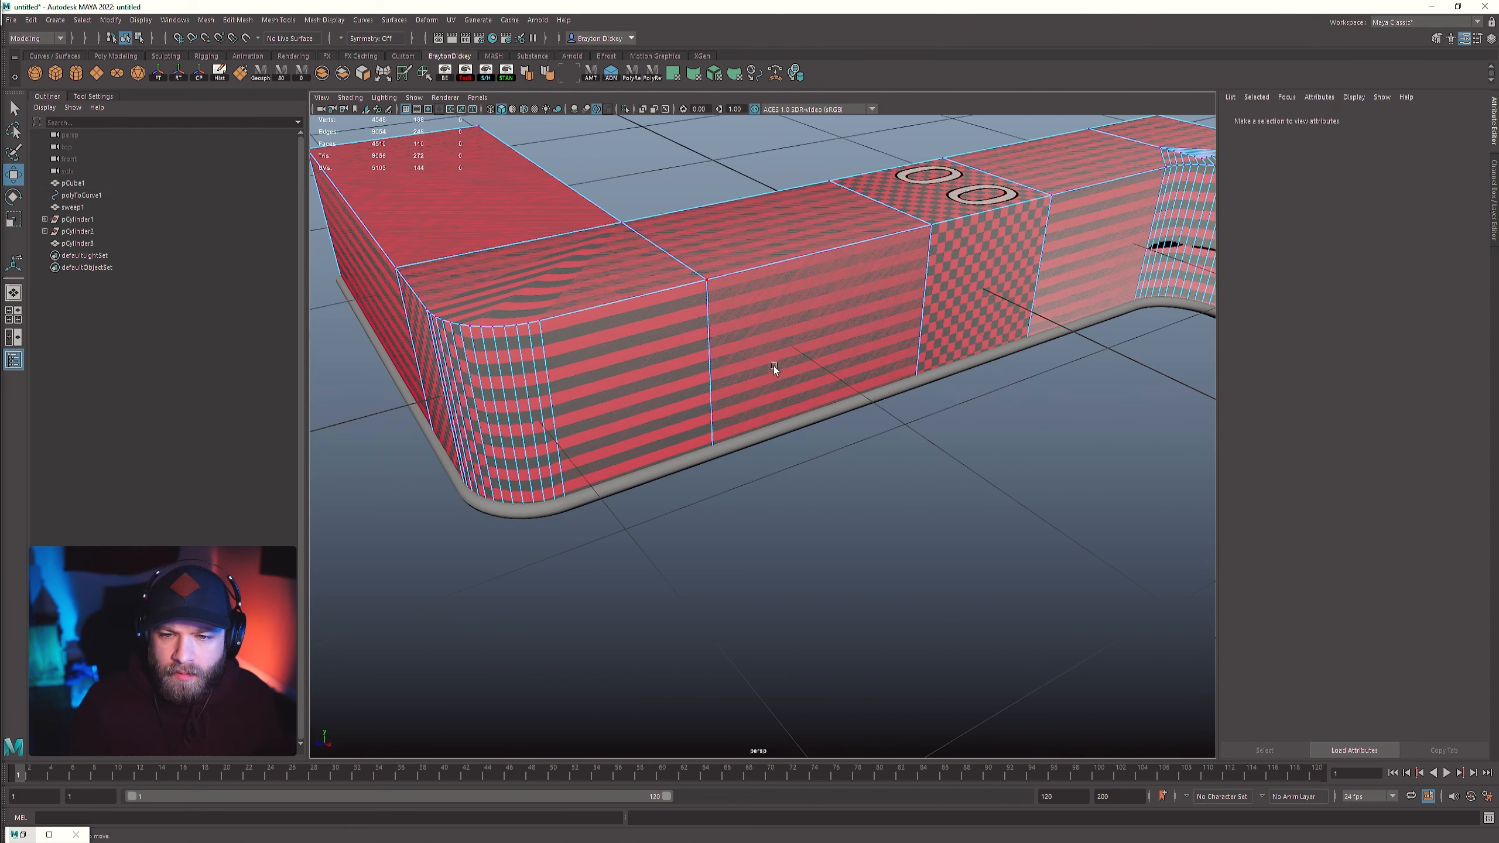
left_click_drag(743, 411, 661, 501)
scroll(761, 502, "down", 4)
scroll(759, 509, "up", 3)
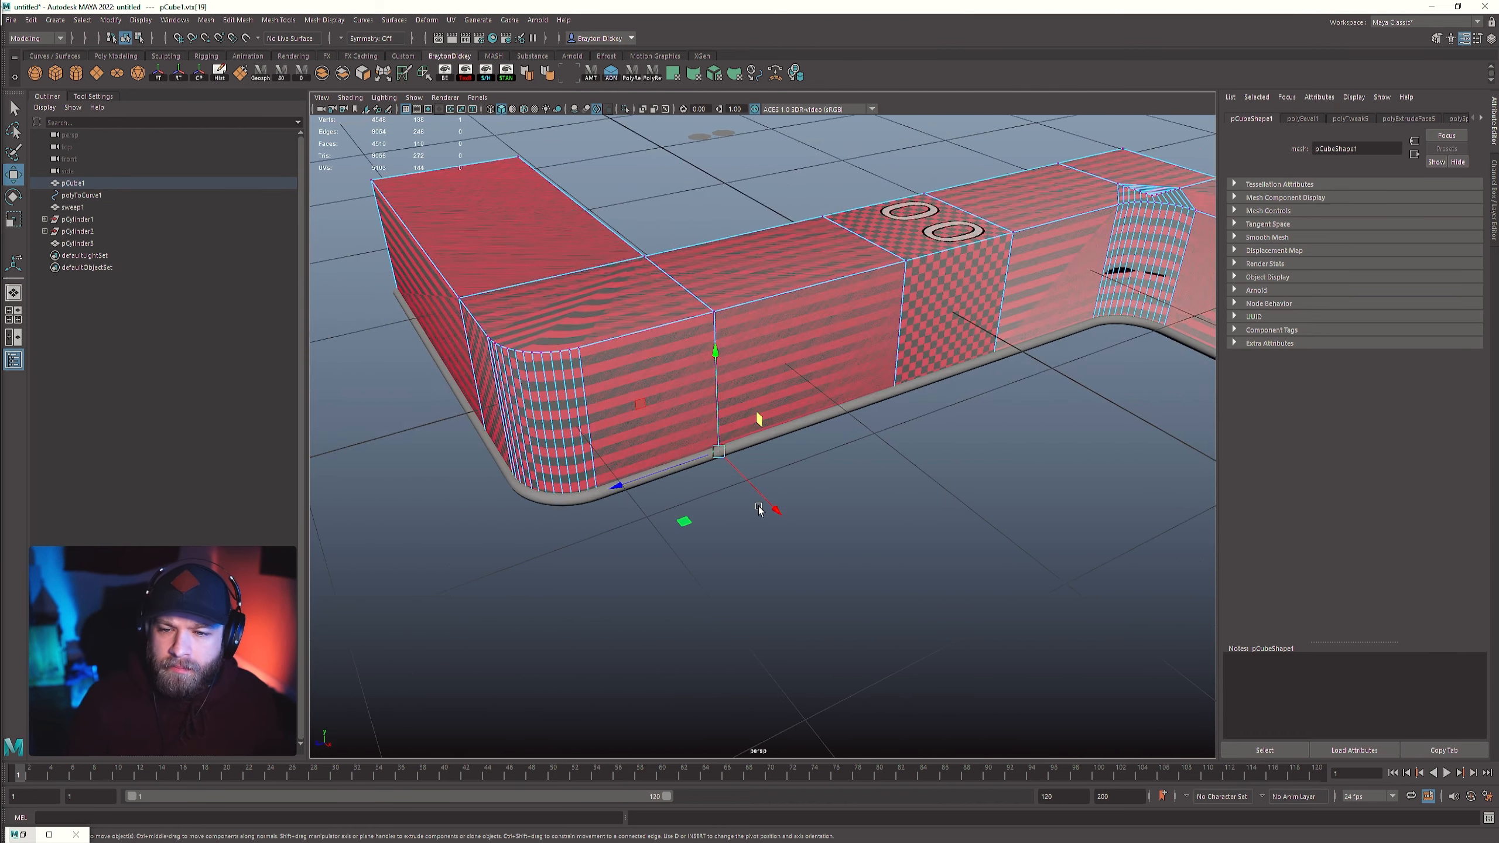
mouse_move(750, 486)
left_mouse_down()
mouse_move(720, 472)
mouse_move(711, 493)
mouse_move(729, 502)
left_mouse_up()
key("ctrl+z")
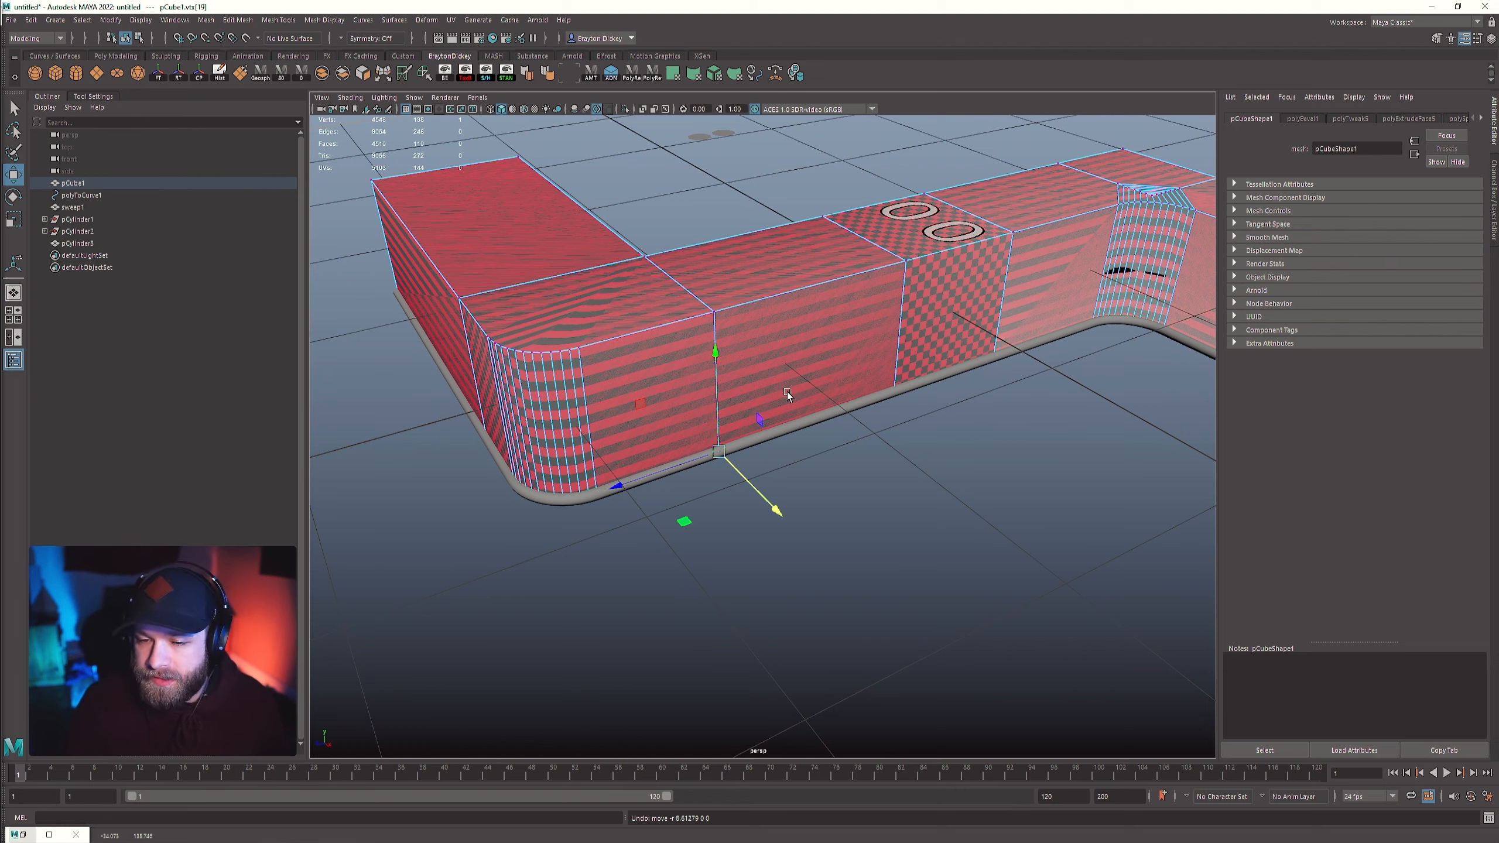
scroll(789, 394, "down", 5)
right_click_drag(790, 390, 849, 370)
left_click(793, 232)
scroll(794, 331, "down", 1)
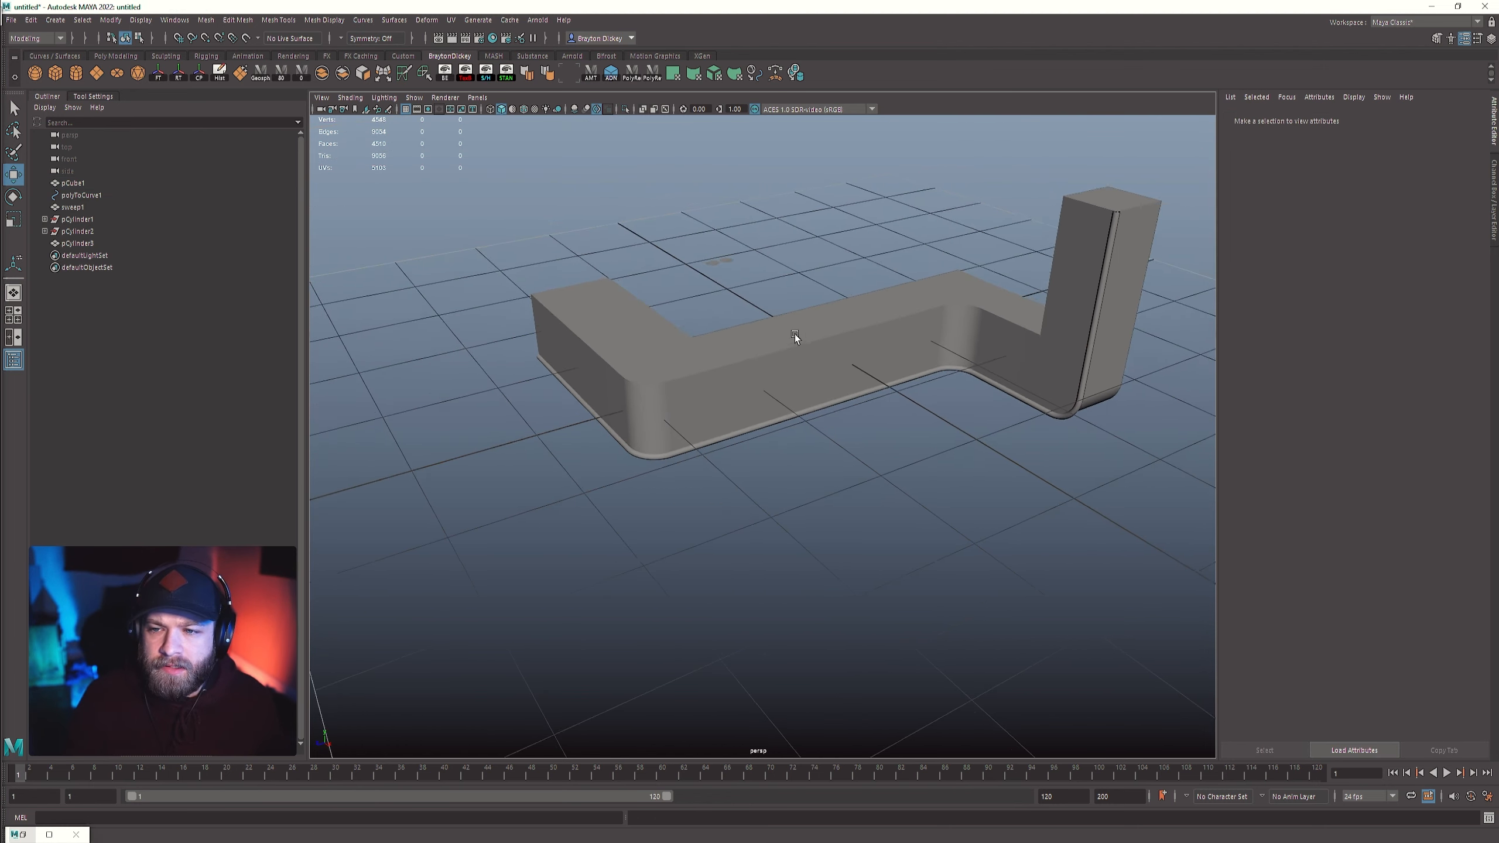
- Examine the bar and its edge pipe from several angles, displaying the bar's vertices for a closer look
left_click_drag(795, 336, 652, 360, "alt")
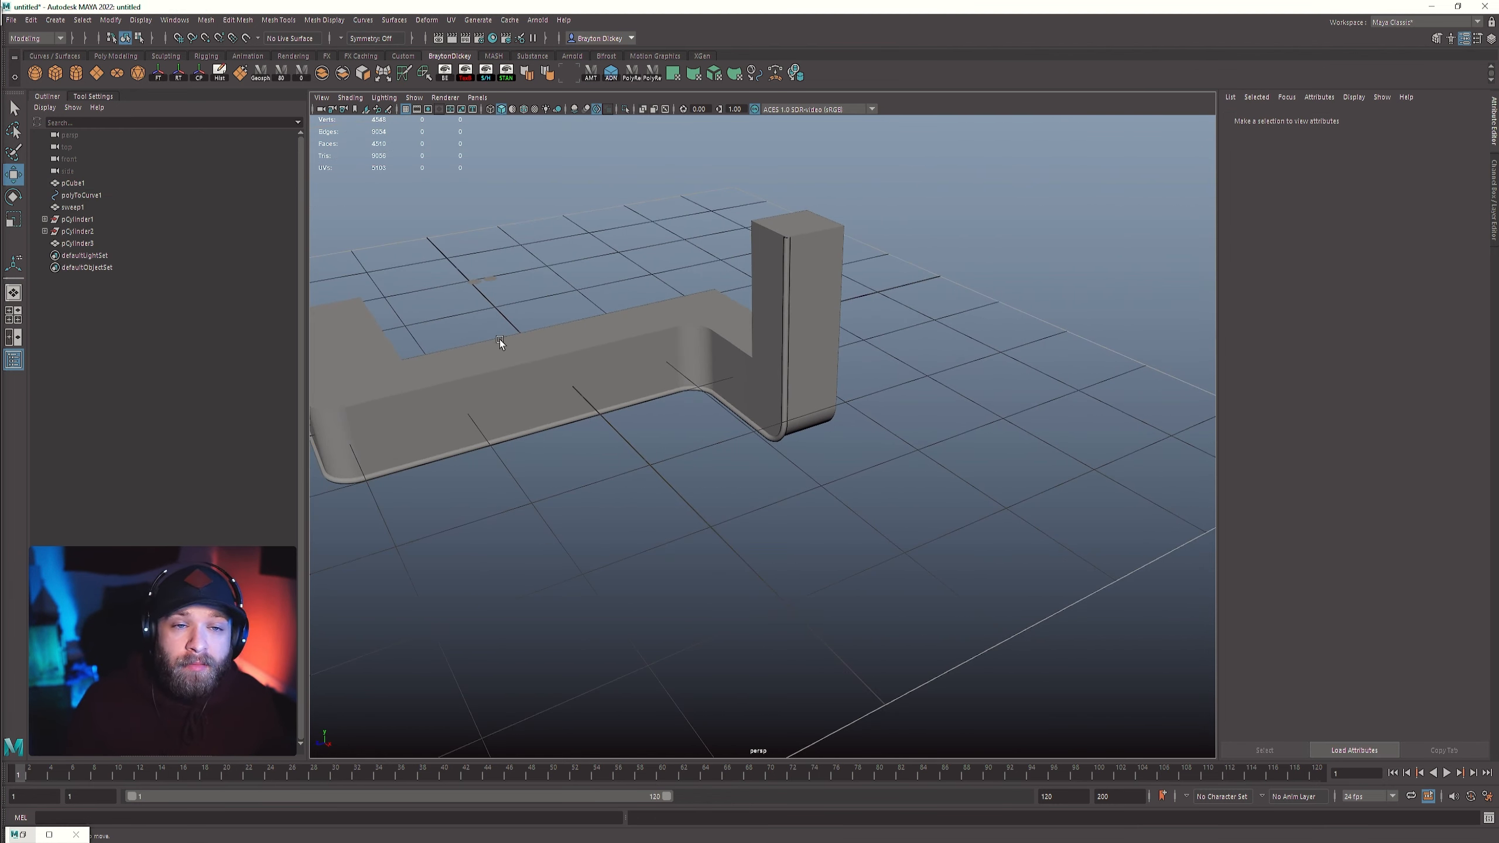
left_click_drag(656, 437, 976, 438, "alt")
scroll(767, 431, "up", 4)
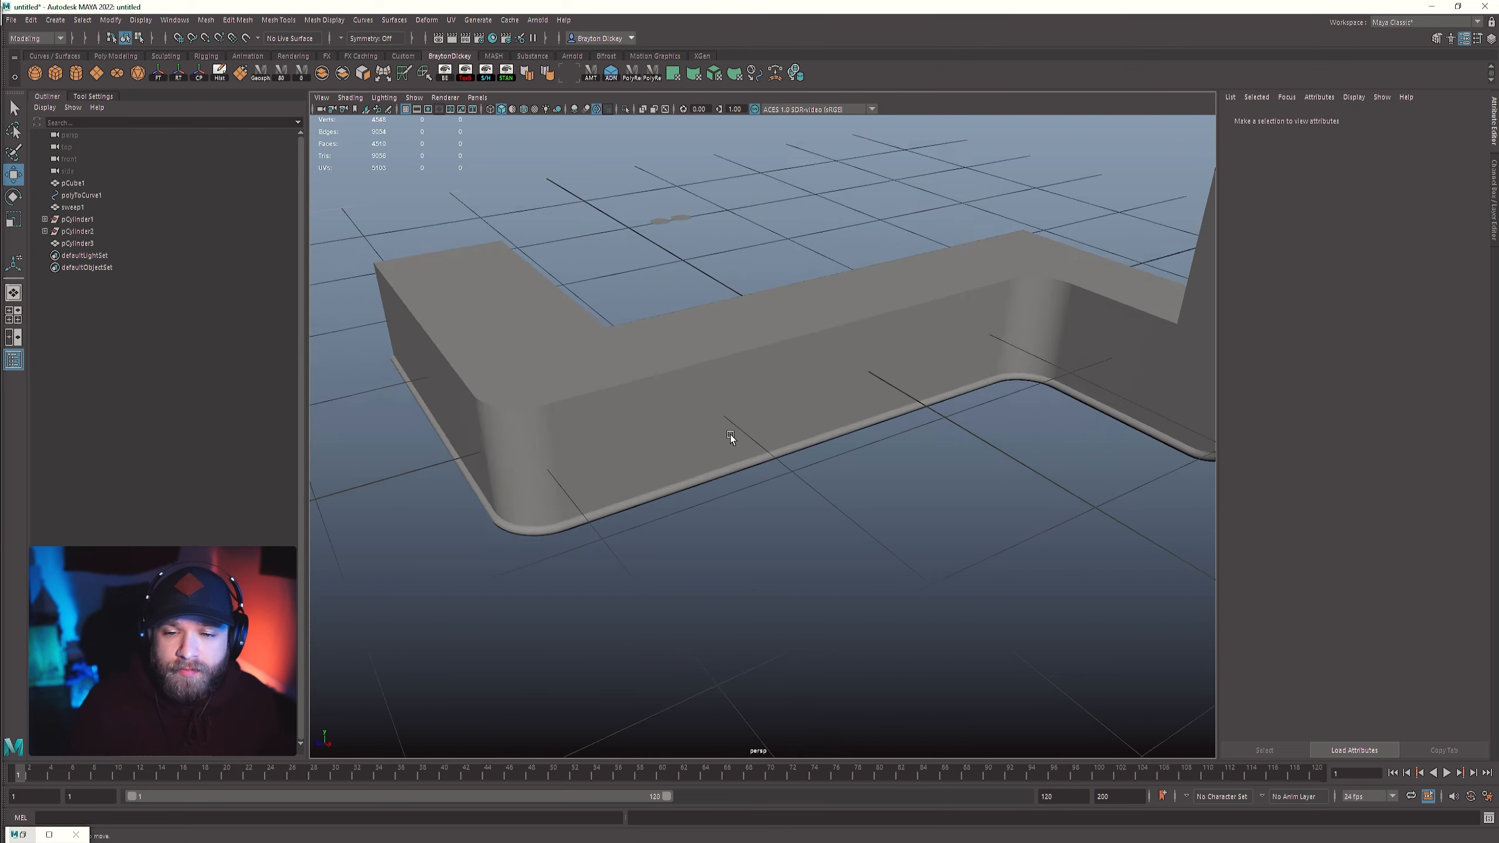
scroll(729, 429, "up", 3)
scroll(693, 413, "down", 5)
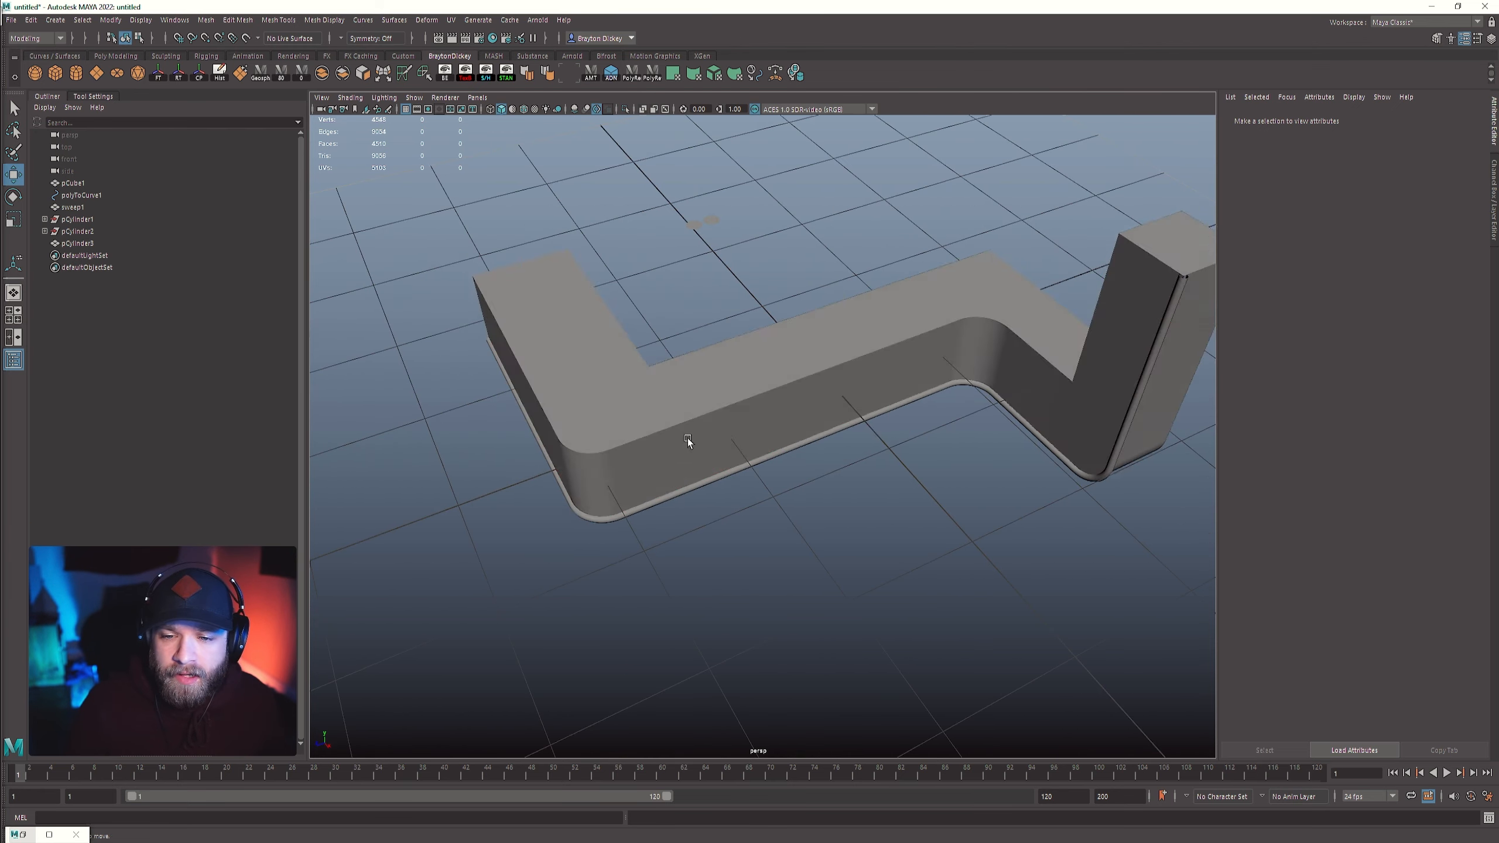
left_click(688, 438)
scroll(694, 418, "up", 5)
right_click_drag(695, 418, 579, 433)
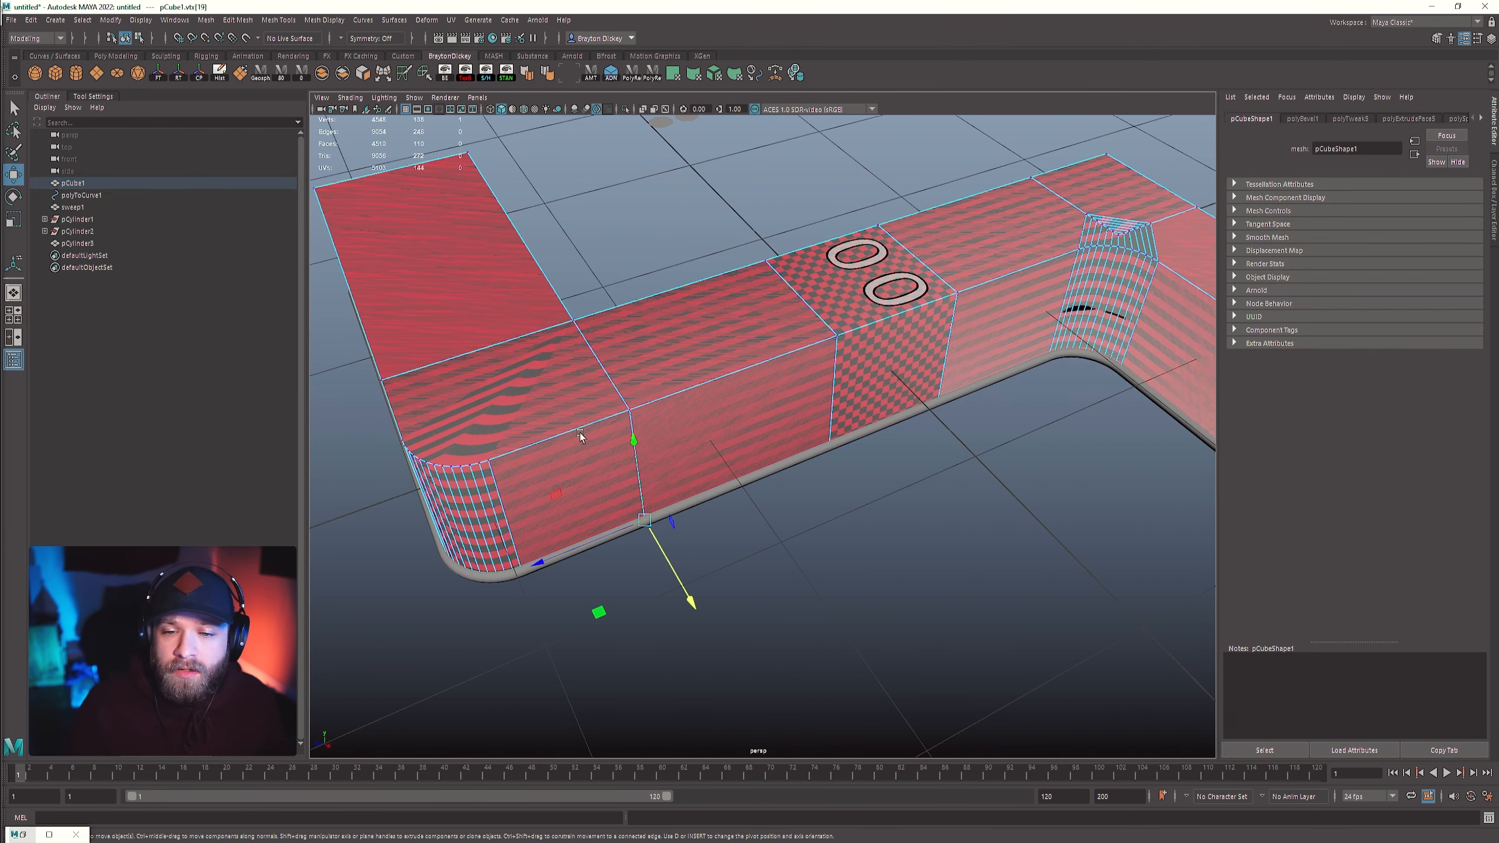
left_click_drag(698, 473, 794, 450, "alt")
scroll(899, 483, "down", 5)
scroll(788, 419, "up", 5)
middle_click_drag(799, 450, 807, 502, "alt")
scroll(806, 502, "up", 5)
left_click_drag(806, 502, 785, 455, "alt")
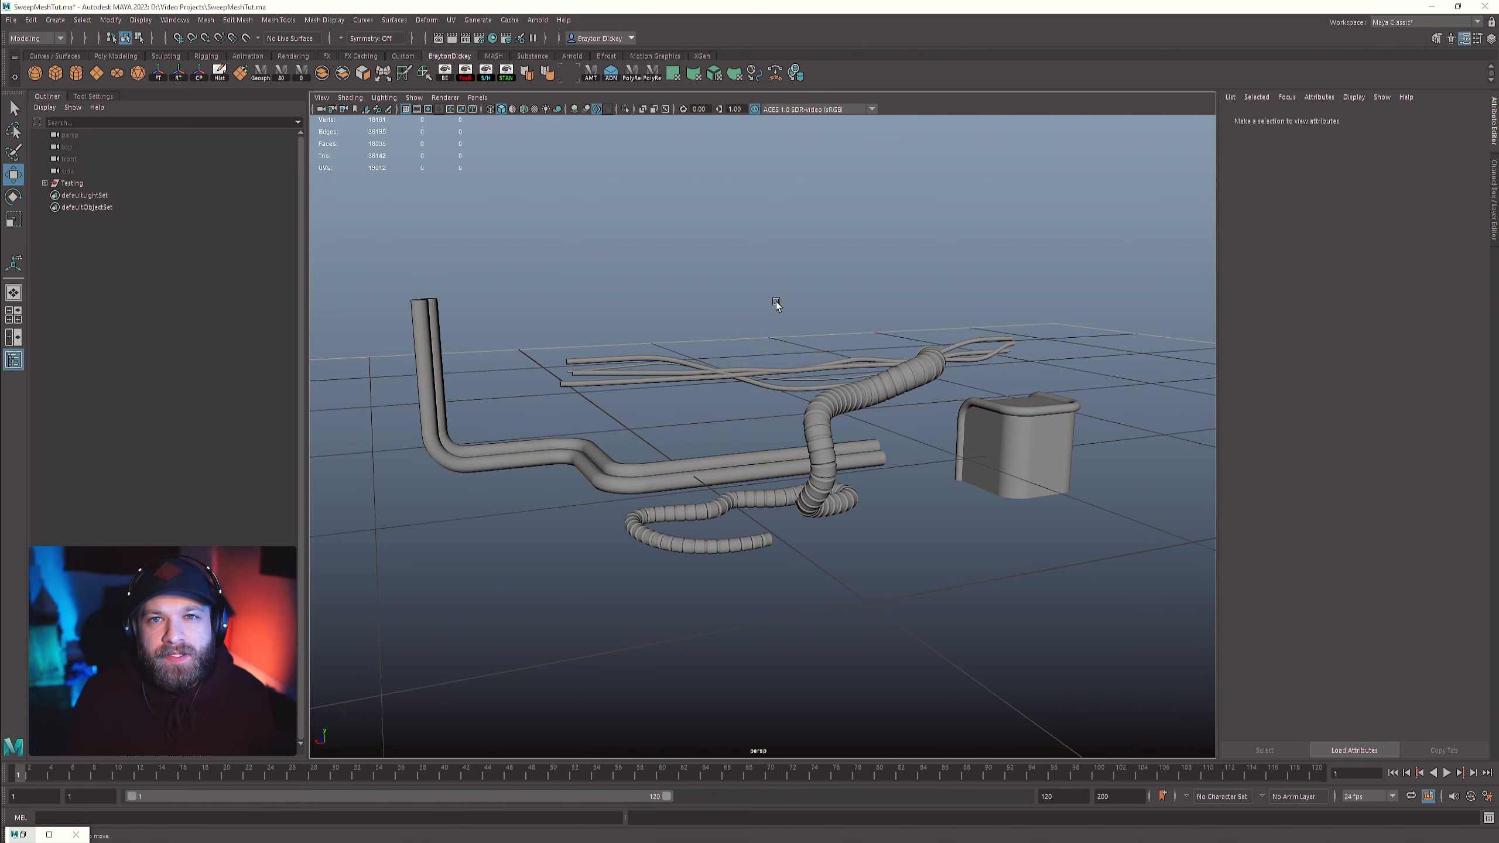
- Examine the finished sweep mesh examples in the SweepMeshTut.ma scene from different sides
scroll(747, 309, "down", 4)
left_click_drag(749, 329, 867, 341, "alt")
scroll(763, 370, "up", 4)
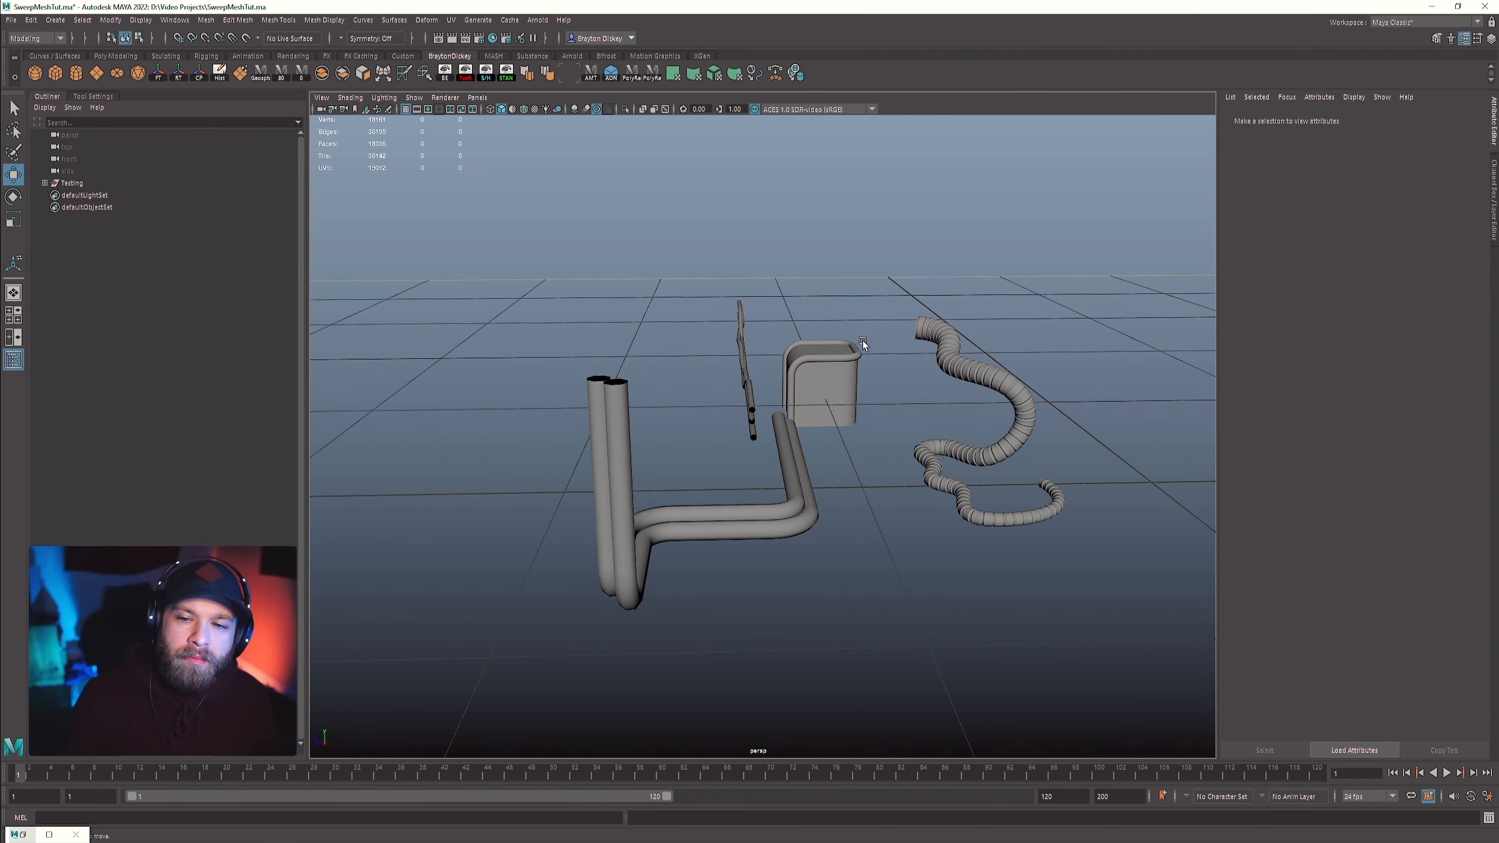
left_click_drag(853, 349, 812, 366, "alt")
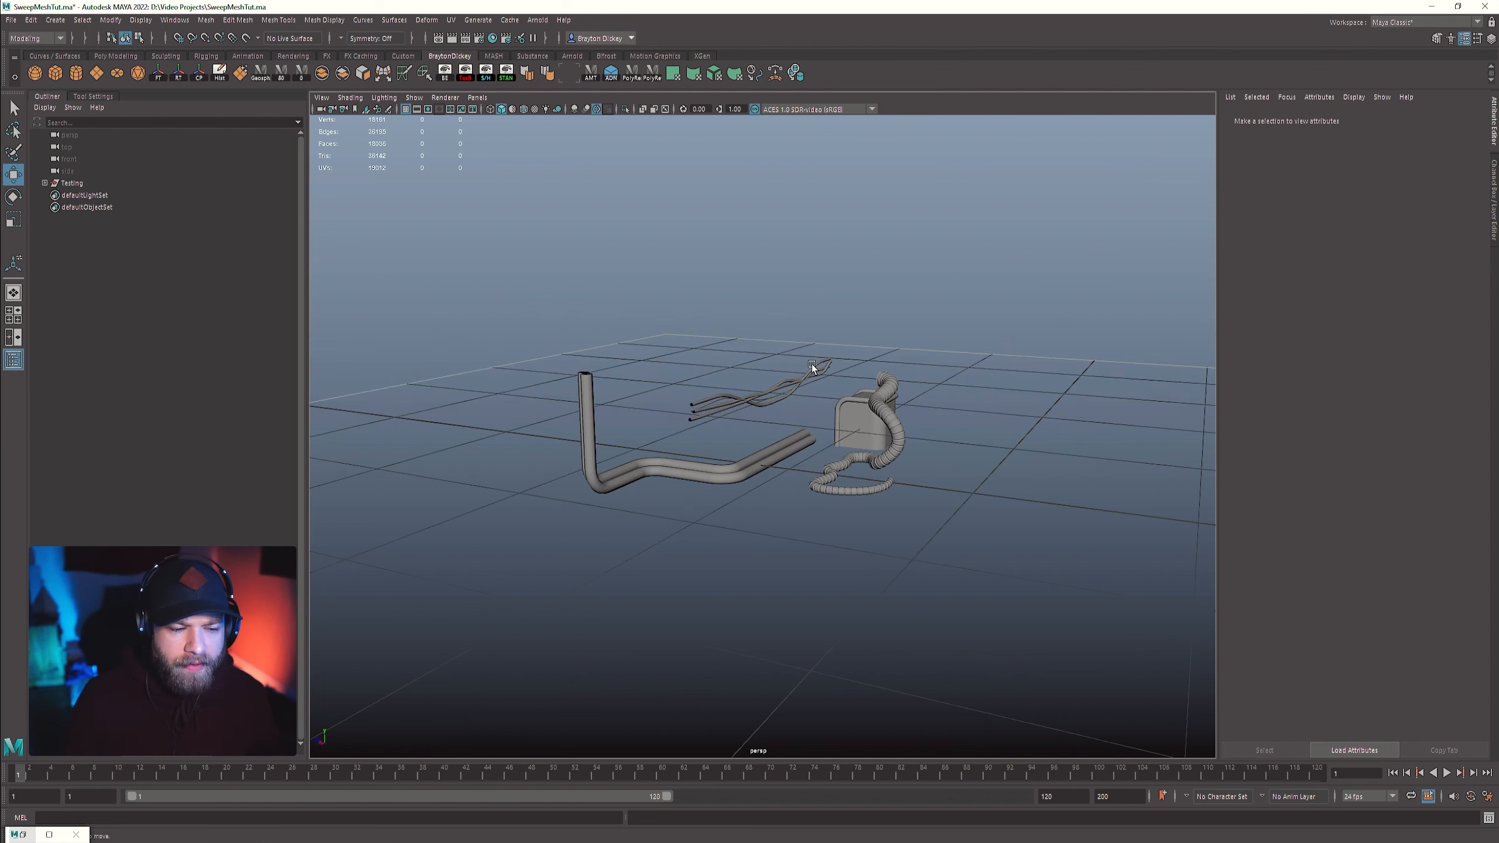